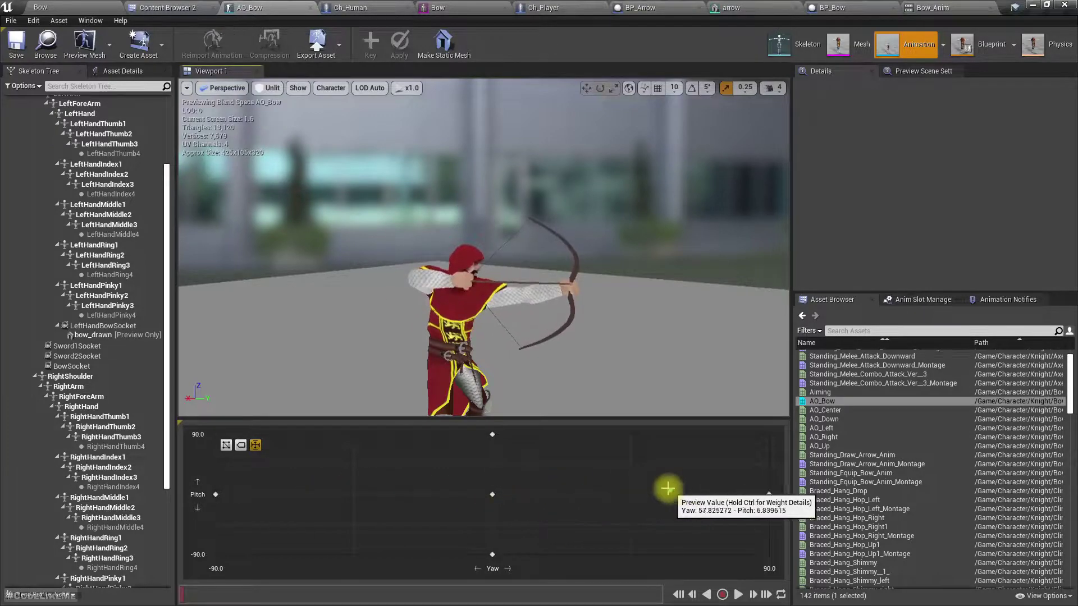
Inspect the drawn bow and the hand grip up close in the AO_Bow preview
{"action": "scroll", "coordinate": [473, 298], "scroll_direction": "up", "scroll_amount": 6}
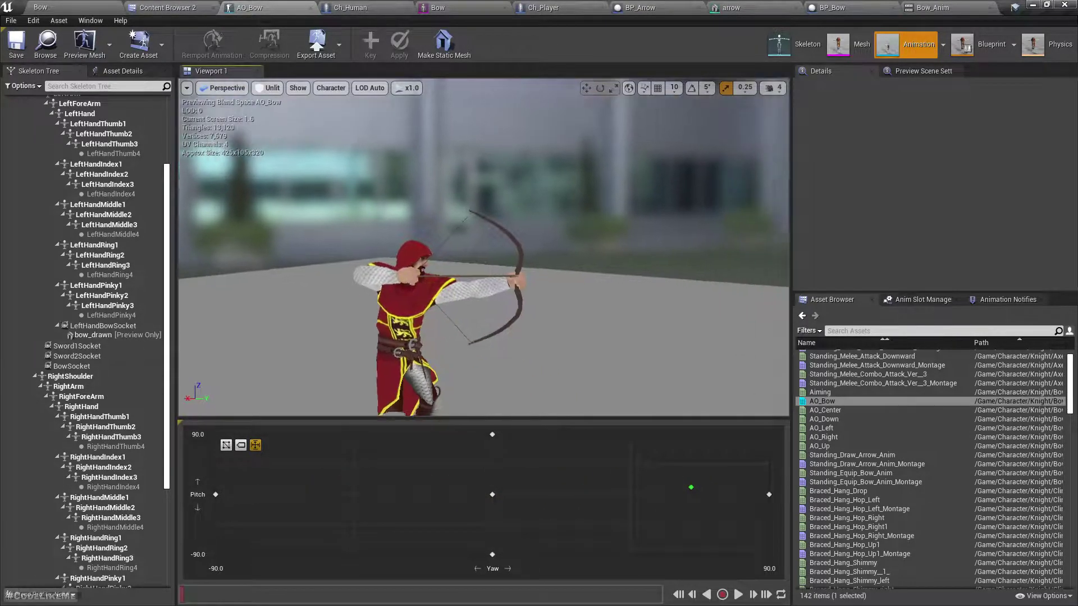
{"action": "right_click_drag", "start_coordinate": [354, 250], "coordinate": [239, 276]}
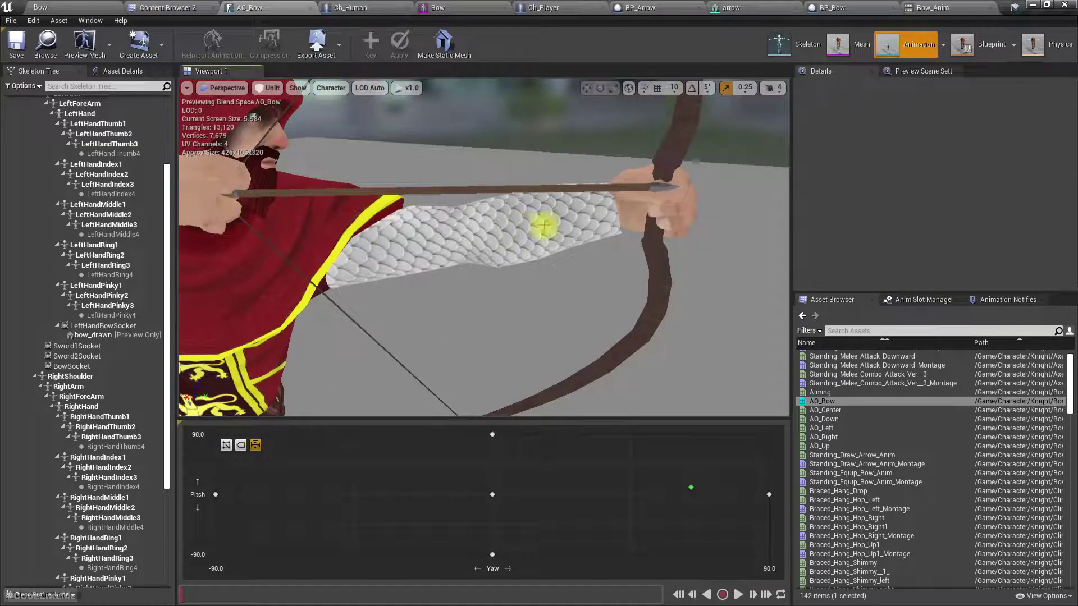
{"action": "scroll", "coordinate": [658, 194], "scroll_direction": "down", "scroll_amount": 5}
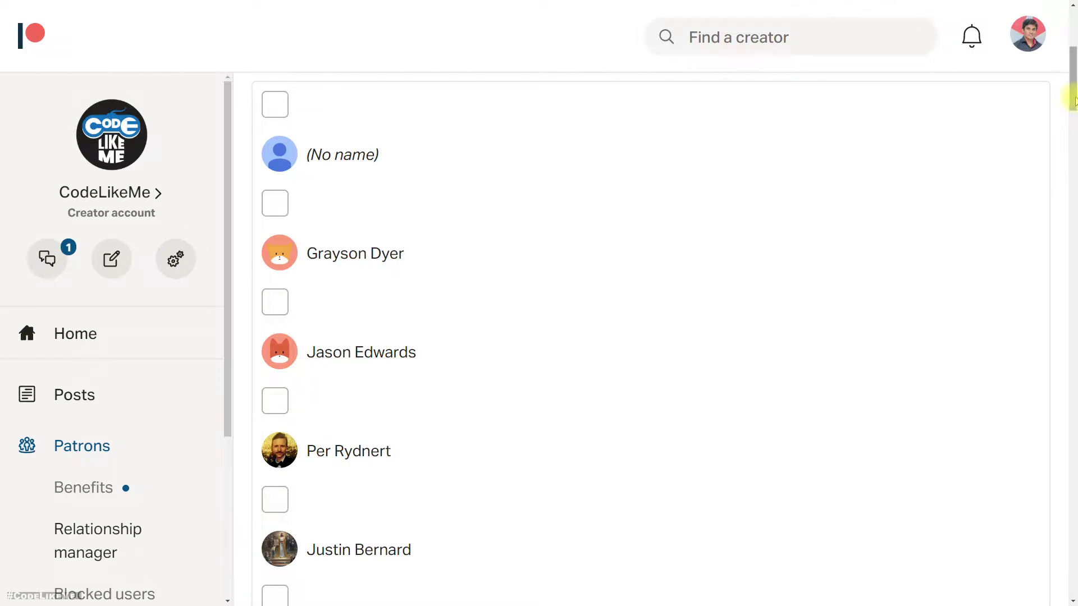
Switch to the Patreon page in the browser and look through the pages of active paid patrons
{"action": "left_click_drag", "start_coordinate": [1073, 101], "coordinate": [1071, 587]}
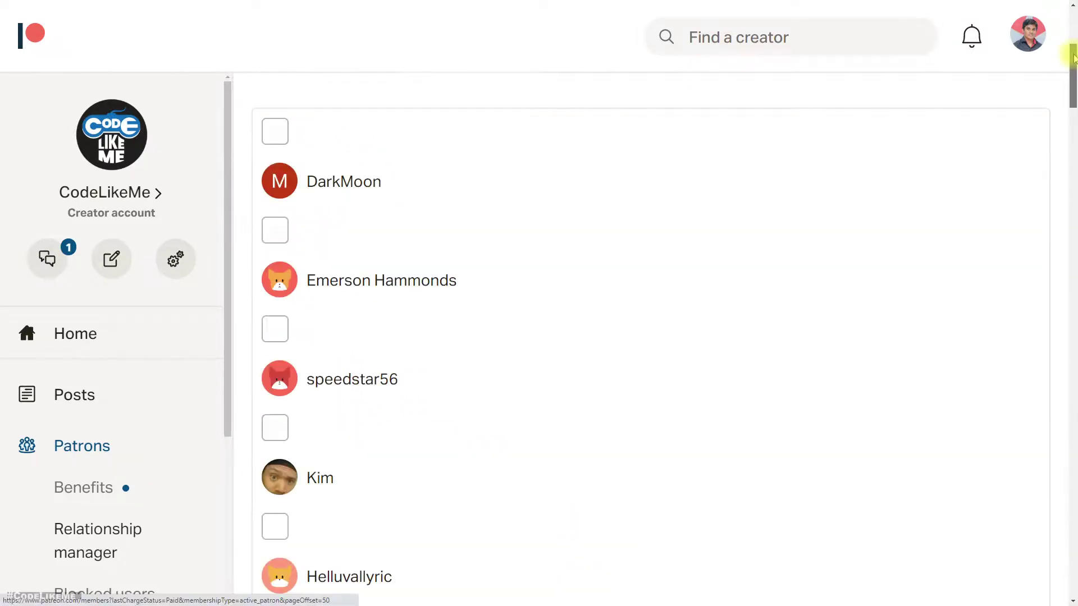
{"action": "left_click_drag", "start_coordinate": [1073, 58], "coordinate": [1072, 584]}
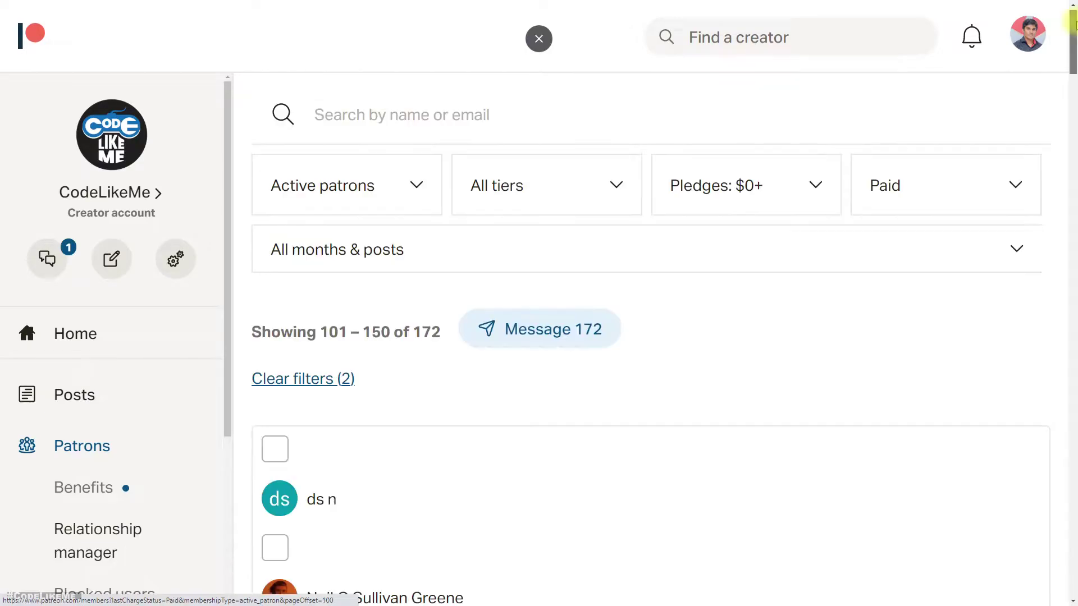
{"action": "left_click_drag", "start_coordinate": [1072, 79], "coordinate": [1072, 584]}
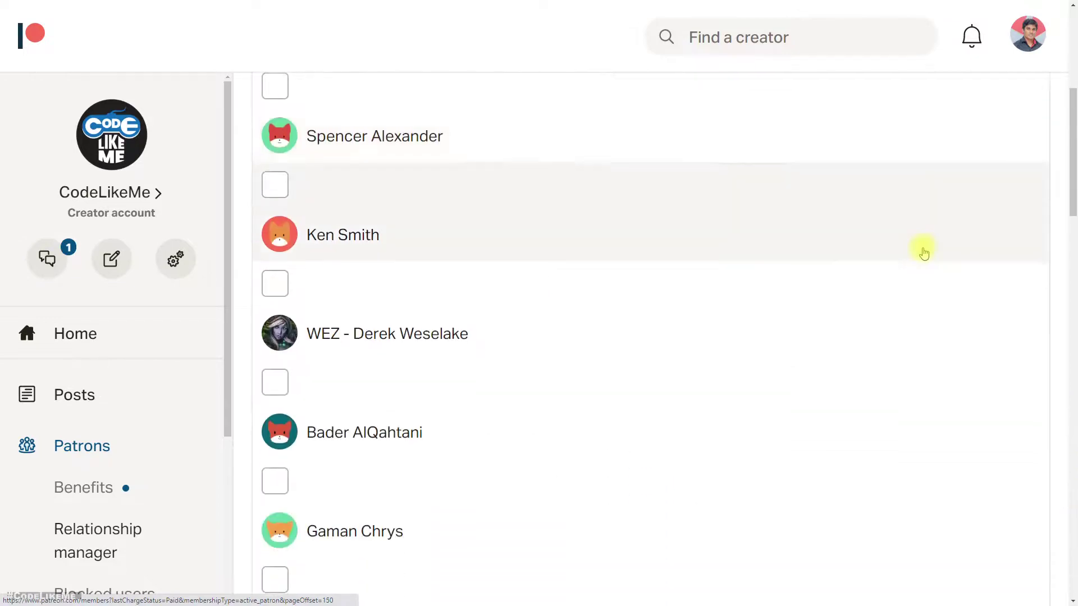
{"action": "scroll", "coordinate": [921, 247], "scroll_direction": "down", "scroll_amount": 6}
{"action": "scroll", "coordinate": [920, 247], "scroll_direction": "down", "scroll_amount": 20}
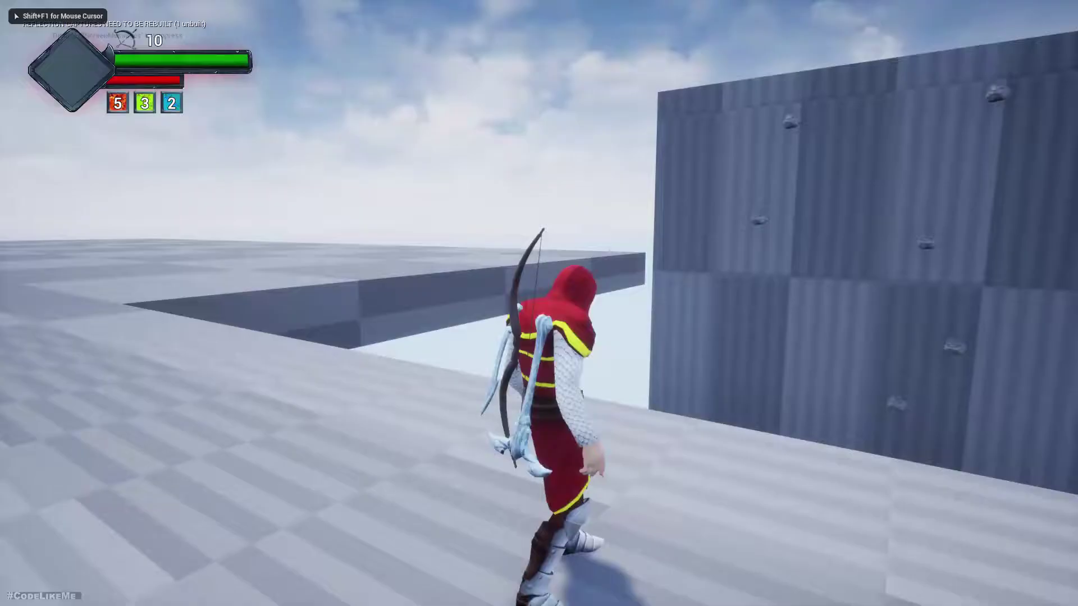
Play-test equipping and aiming the bow, end the play session and return to the normal editor layout
{"action": "key", "text": "1"}
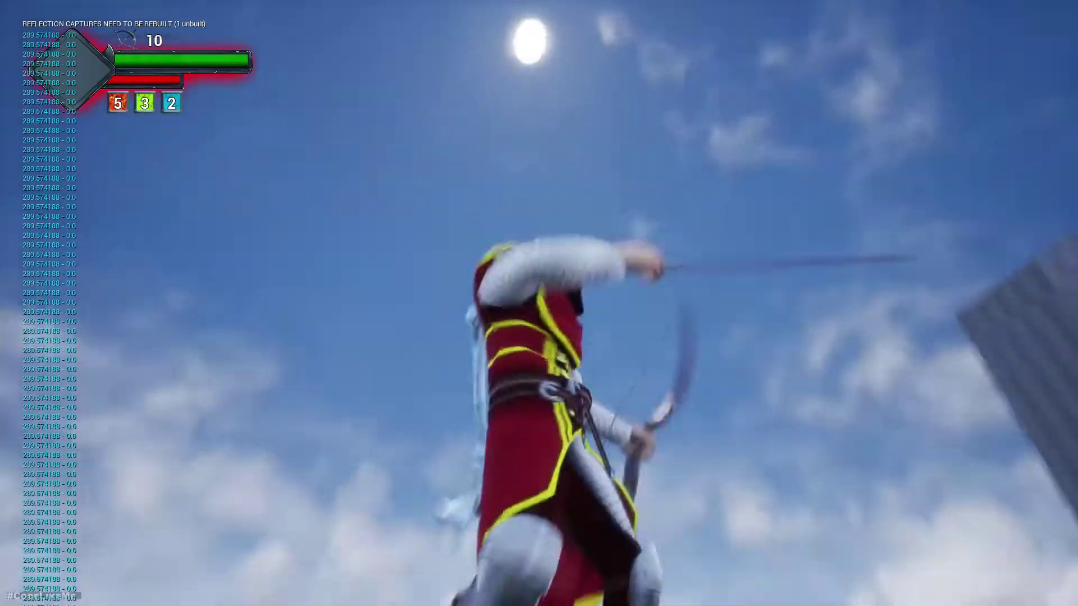
{"action": "key", "text": "Escape"}
{"action": "right_click_drag", "start_coordinate": [272, 163], "coordinate": [370, 241]}
{"action": "key", "text": "F11"}
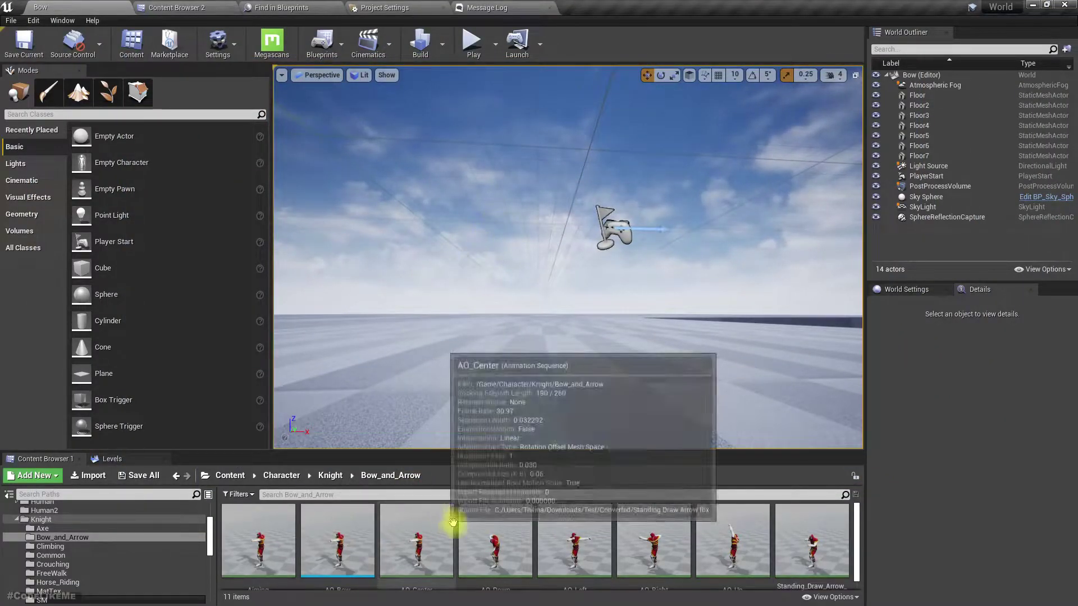
Open the AO_Bow aim offset from the Bow_and_Arrow folder and view the knight's aiming pose from the side
{"action": "scroll", "coordinate": [470, 529], "scroll_direction": "down", "scroll_amount": 1}
{"action": "double_click", "coordinate": [339, 510]}
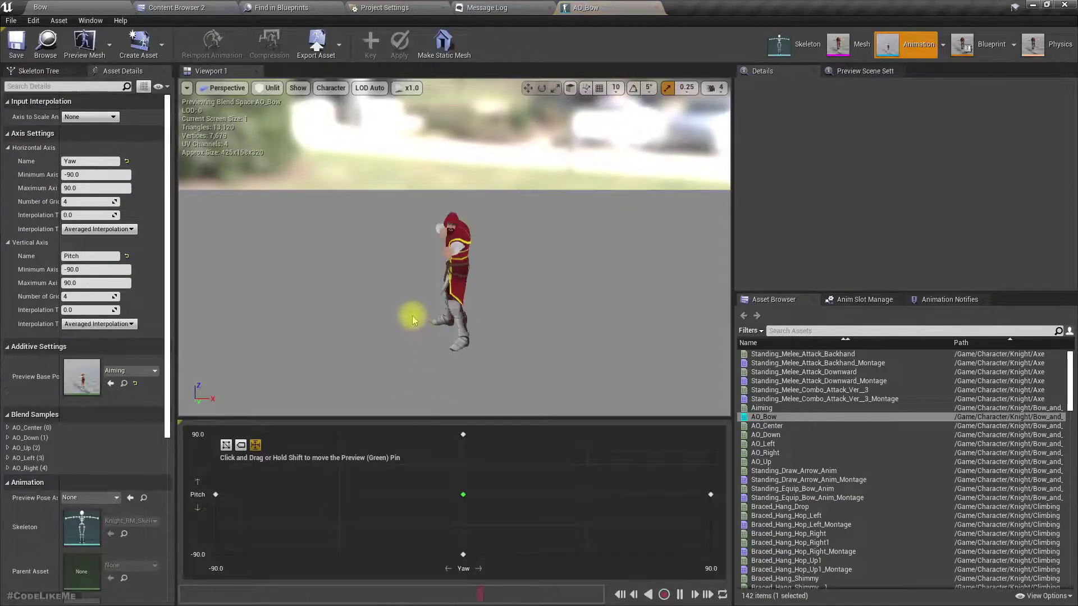
{"action": "right_click_drag", "start_coordinate": [412, 316], "coordinate": [438, 354]}
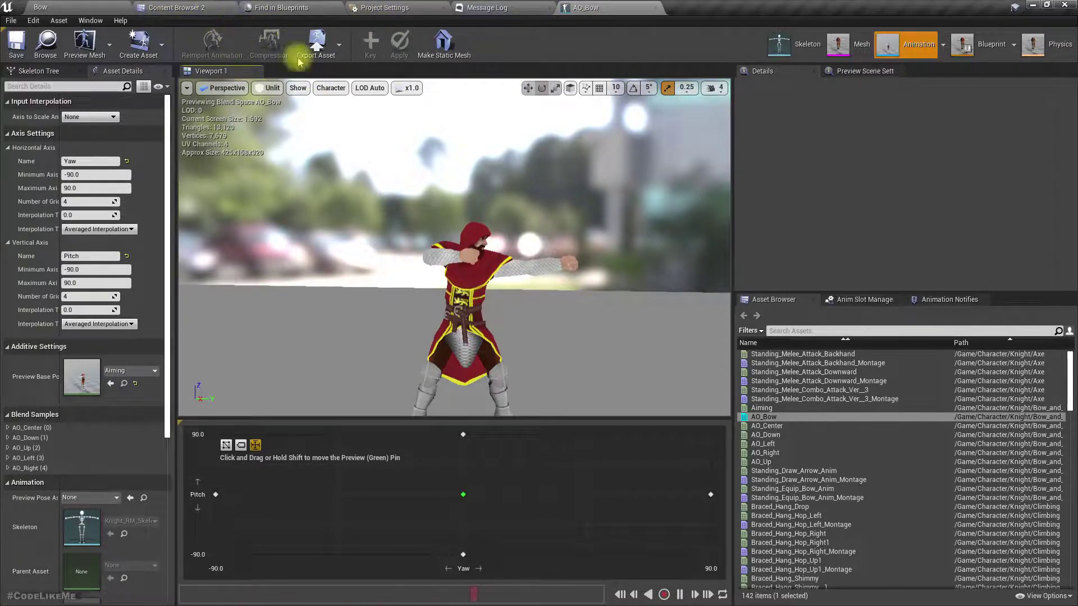
Show the skeleton tree and examine the SwordInHandSocket parameters and the character's other sockets
{"action": "left_click", "coordinate": [40, 70]}
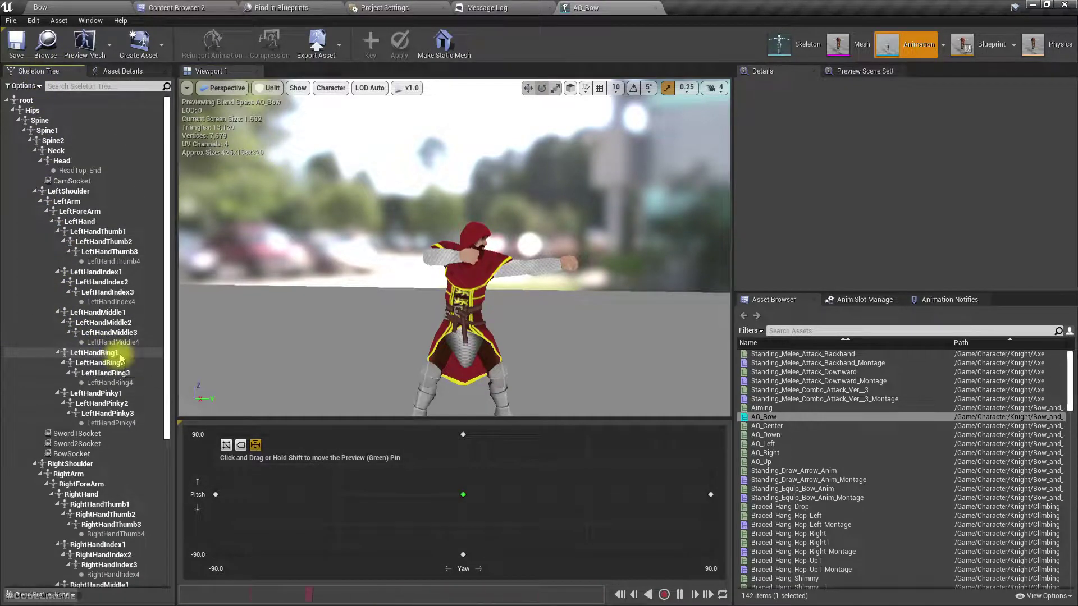
{"action": "scroll", "coordinate": [120, 357], "scroll_direction": "down", "scroll_amount": 8}
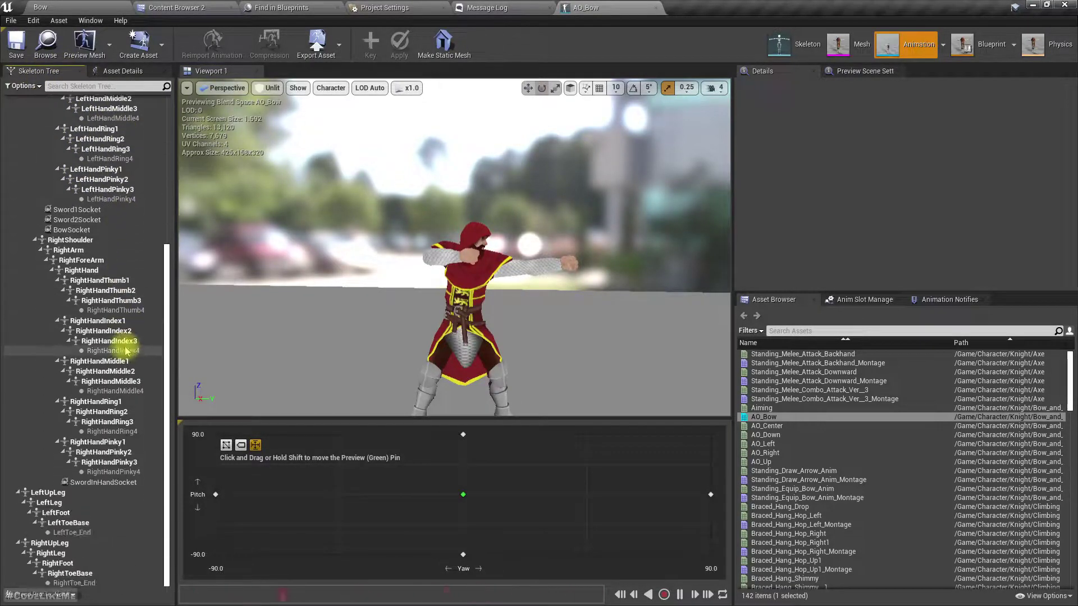
{"action": "left_click", "coordinate": [110, 481]}
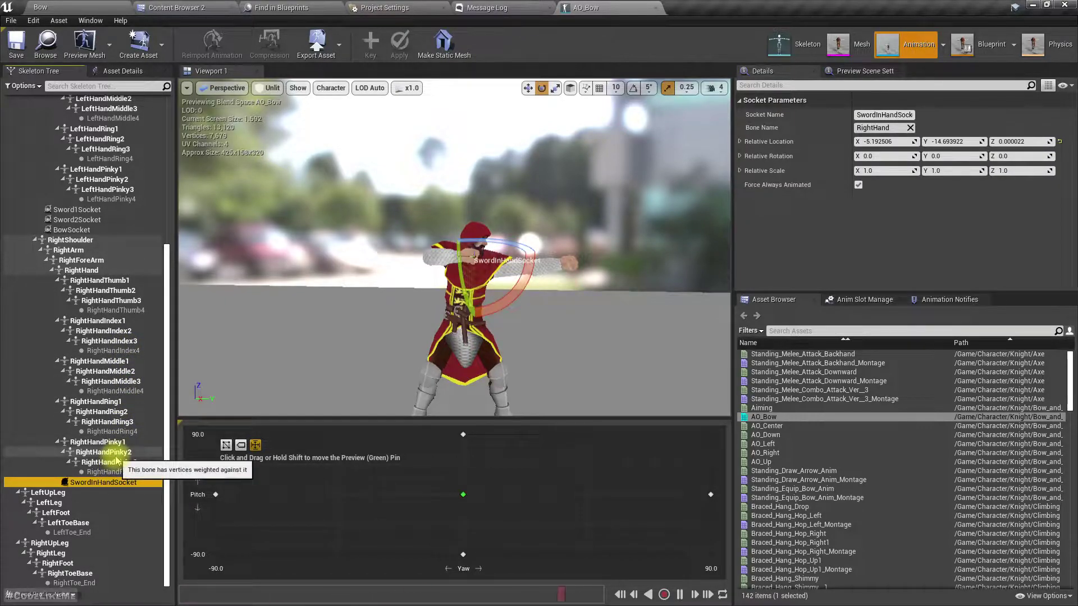
{"action": "scroll", "coordinate": [117, 461], "scroll_direction": "up", "scroll_amount": 6}
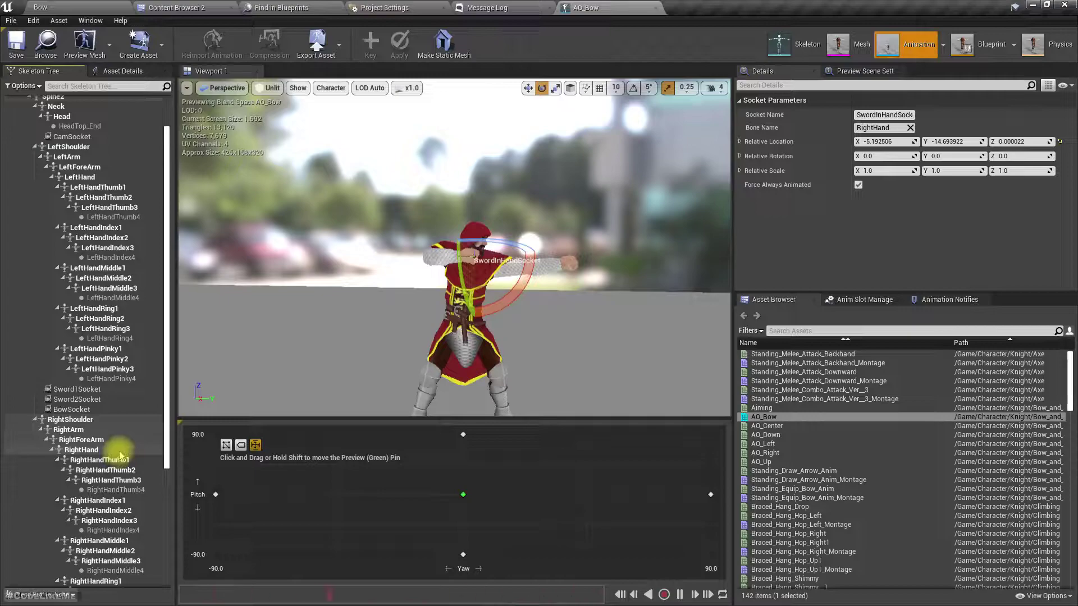
{"action": "scroll", "coordinate": [122, 454], "scroll_direction": "up", "scroll_amount": 2}
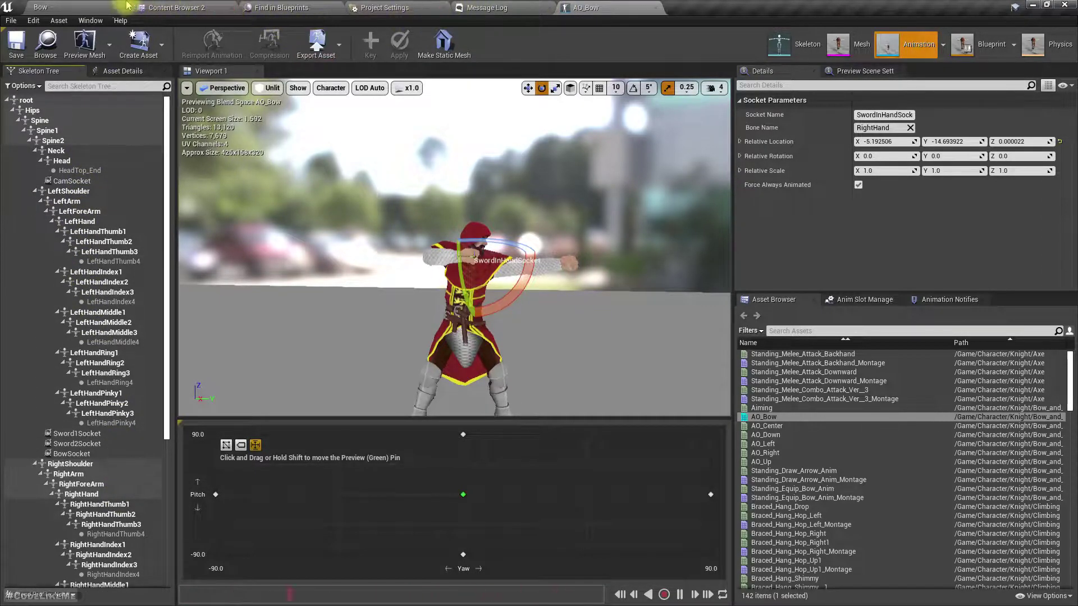
Return to the Bow level, locate the default pawn class Ch_Player in the content folders and open the Ch_Human blueprint
{"action": "left_click", "coordinate": [57, 5]}
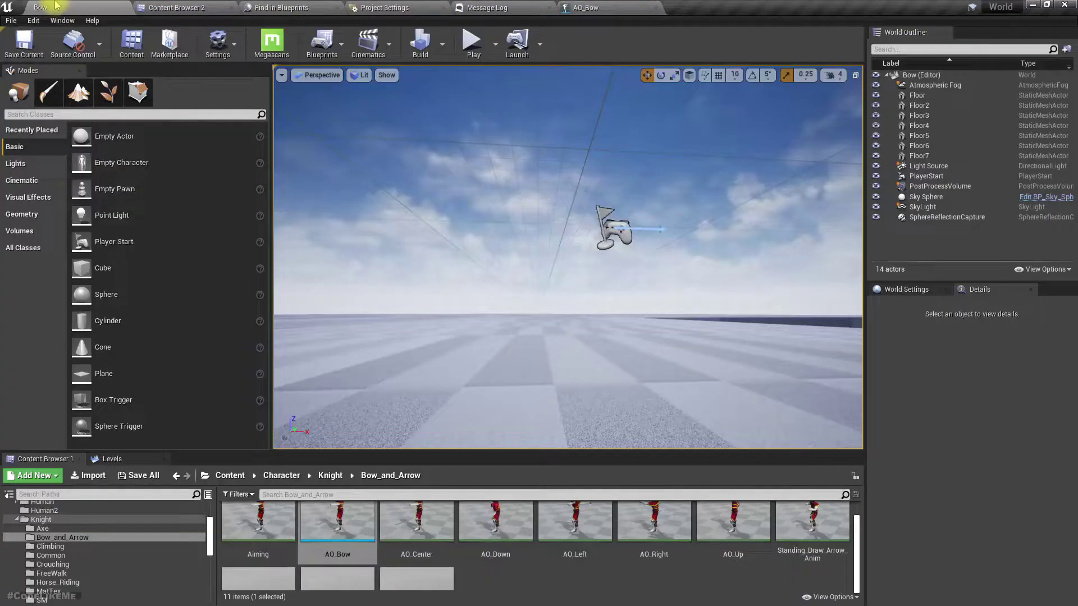
{"action": "left_click", "coordinate": [895, 291]}
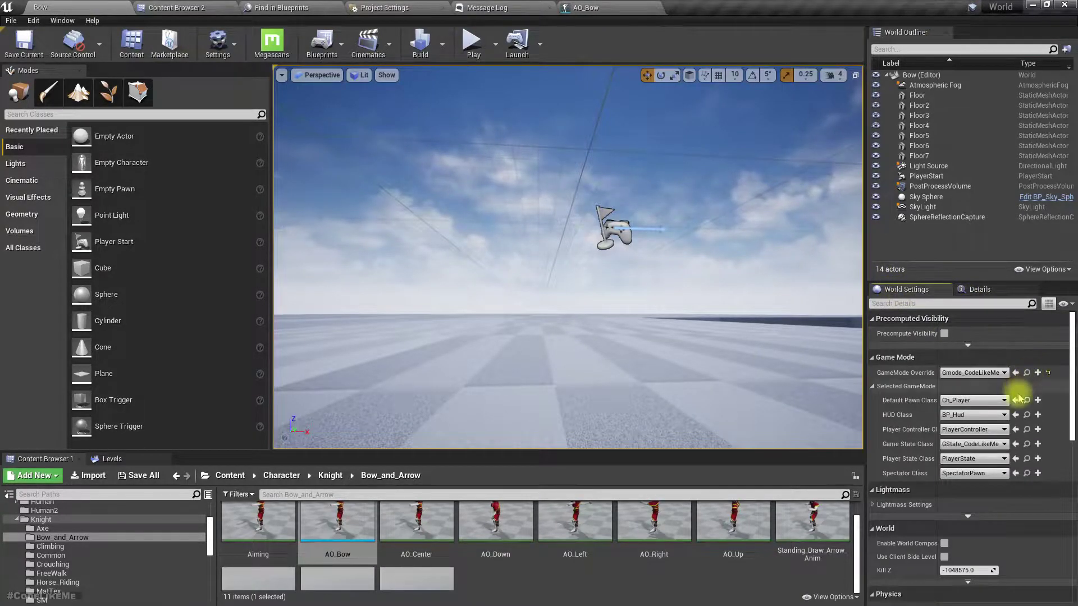
{"action": "left_click", "coordinate": [1027, 400]}
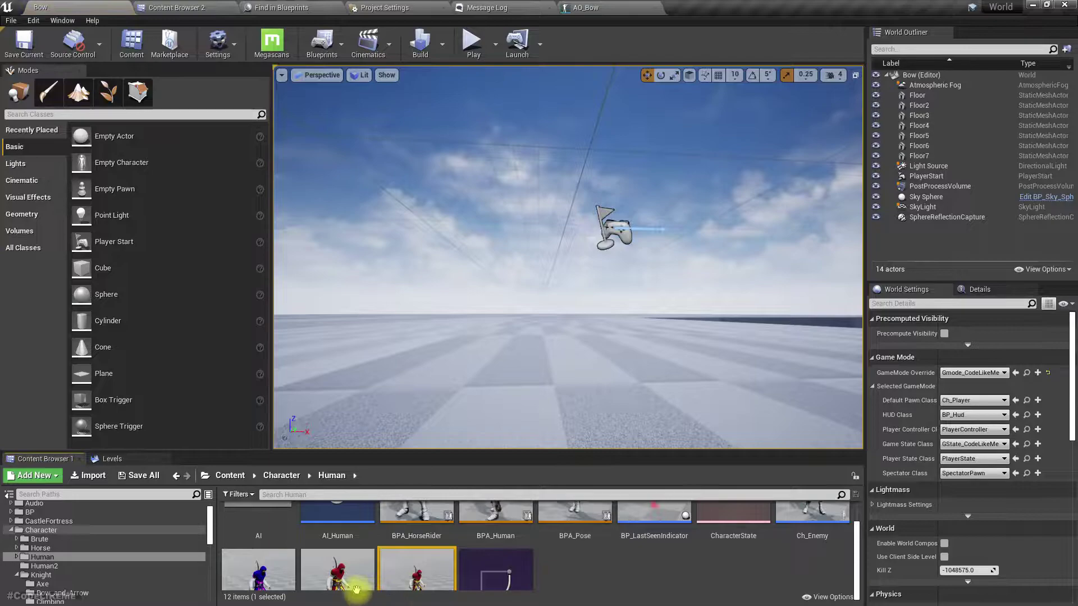
{"action": "scroll", "coordinate": [505, 561], "scroll_direction": "up", "scroll_amount": 2}
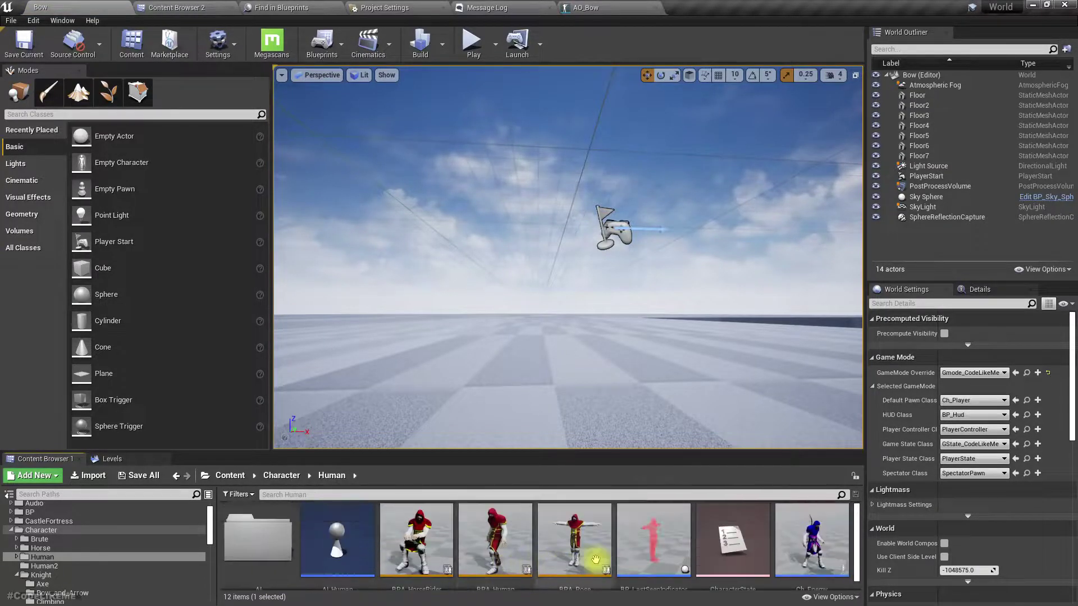
{"action": "scroll", "coordinate": [569, 553], "scroll_direction": "down", "scroll_amount": 1}
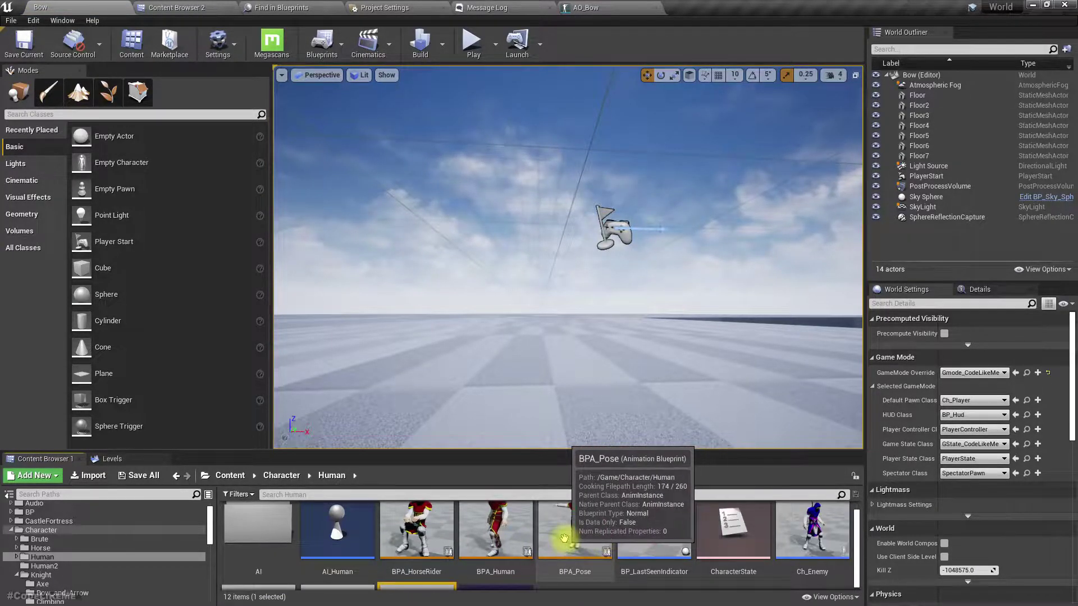
{"action": "scroll", "coordinate": [631, 540], "scroll_direction": "down", "scroll_amount": 2}
{"action": "double_click", "coordinate": [324, 519]}
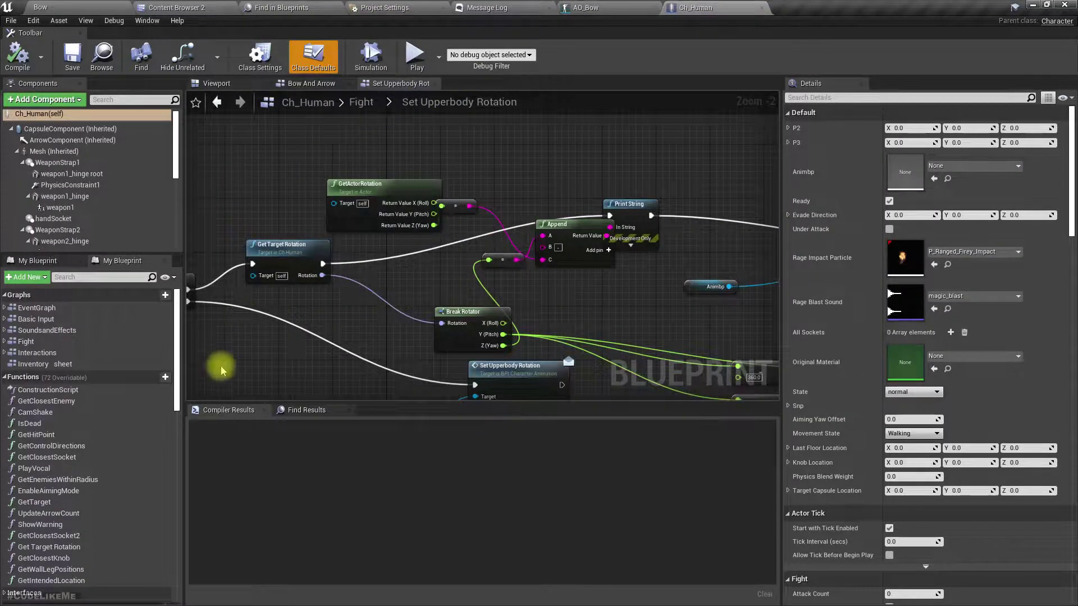
Find the references to the BP_Bow component and go to its first use in the Bow and Arrow graph
{"action": "left_click", "coordinate": [293, 411]}
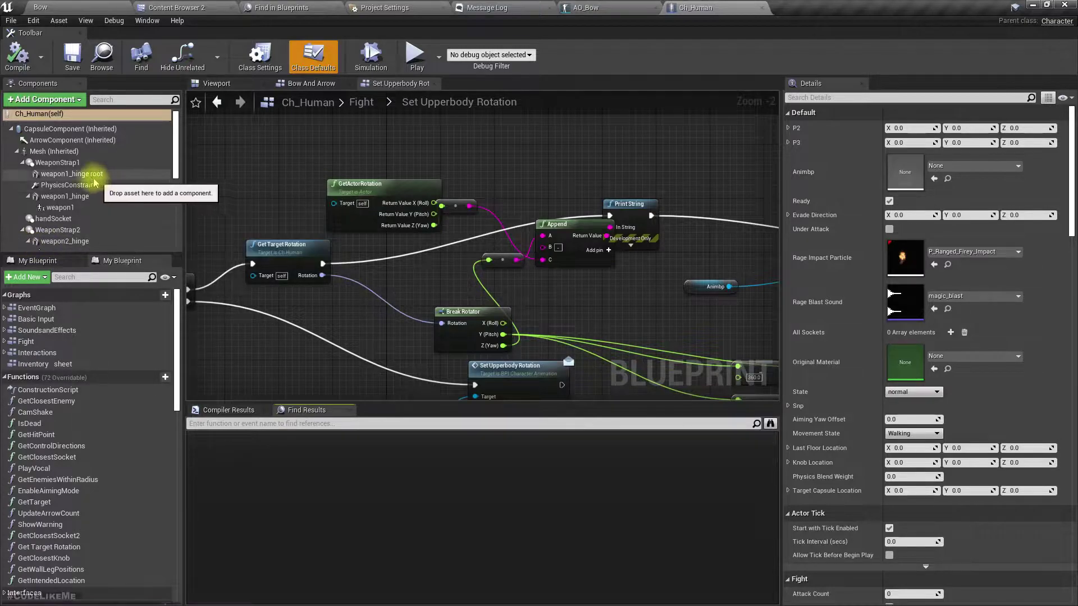
{"action": "scroll", "coordinate": [73, 171], "scroll_direction": "down", "scroll_amount": 5}
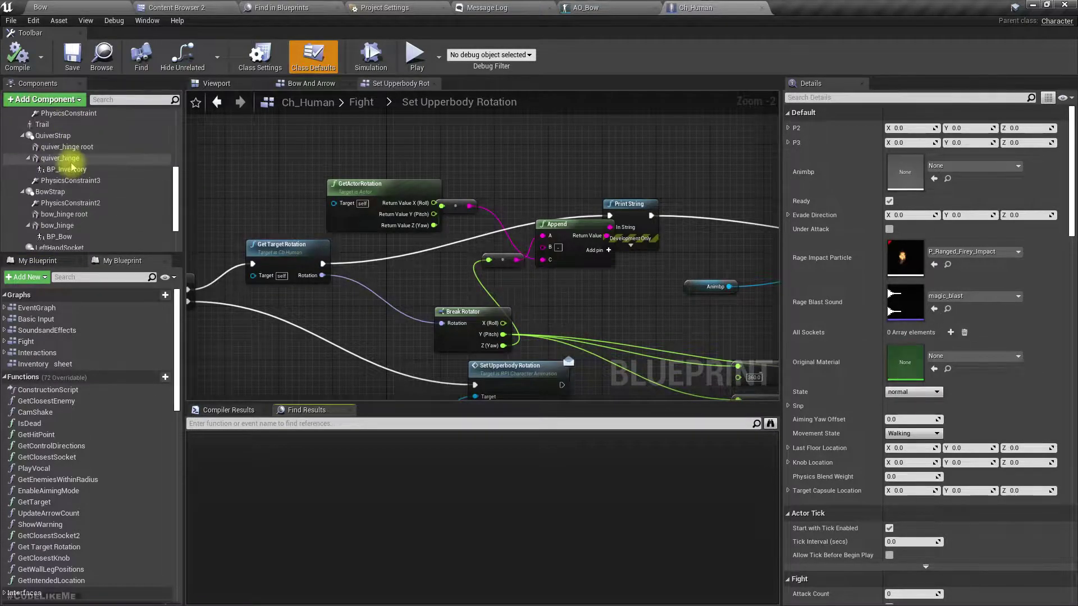
{"action": "left_click", "coordinate": [58, 226]}
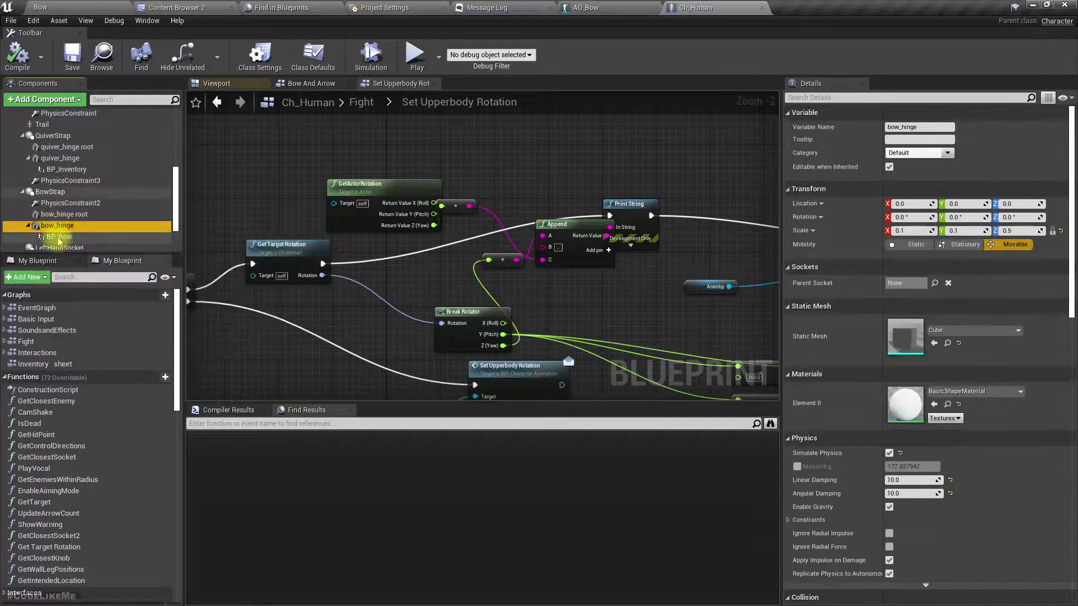
{"action": "right_click", "coordinate": [62, 231]}
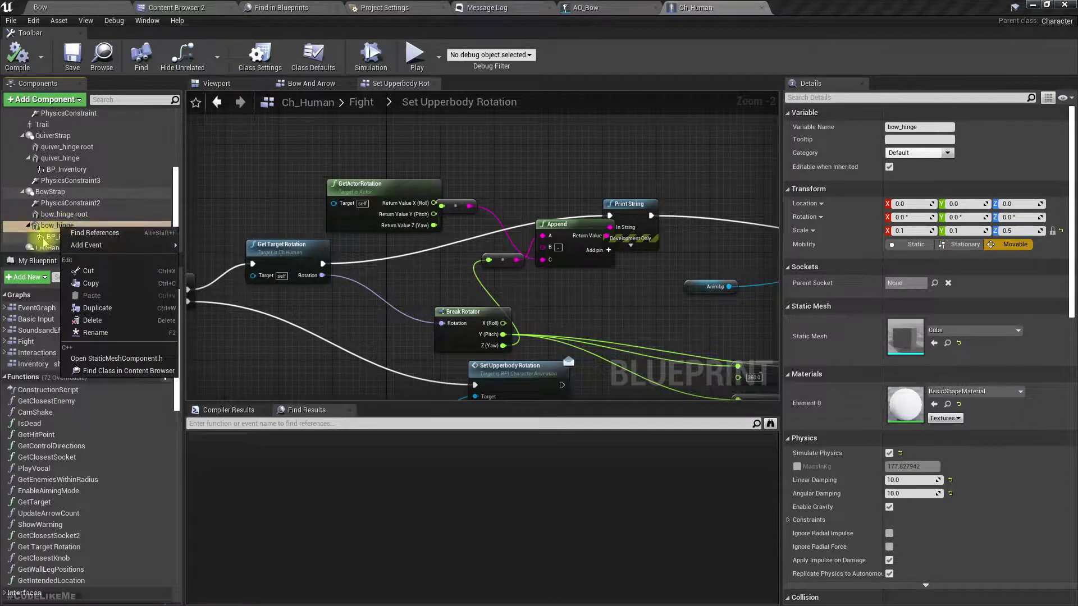
{"action": "left_click", "coordinate": [47, 237]}
{"action": "right_click", "coordinate": [47, 236]}
{"action": "left_click", "coordinate": [84, 242]}
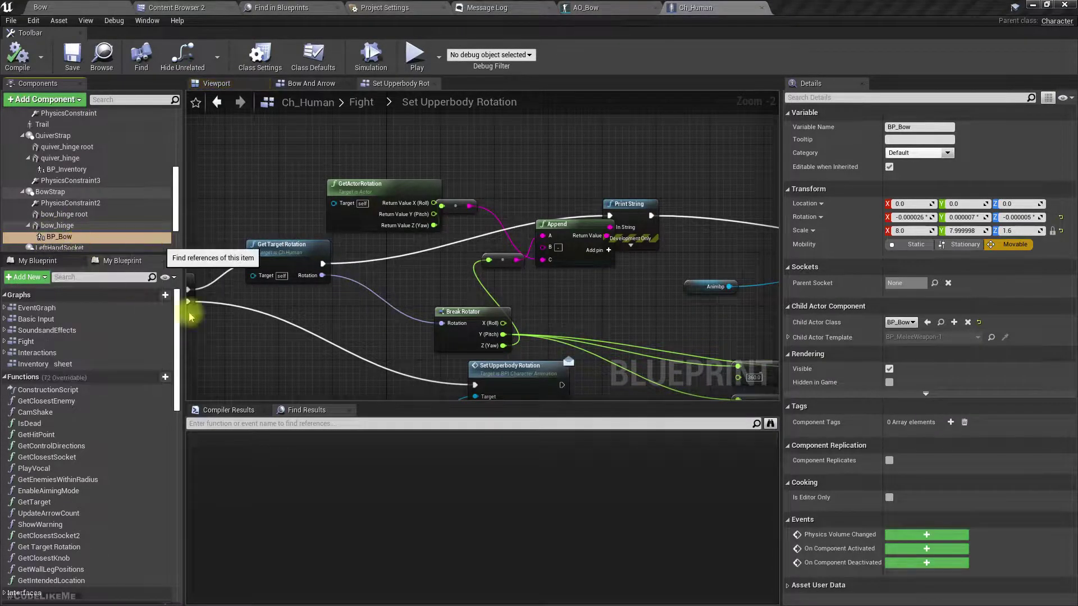
{"action": "left_click", "coordinate": [220, 482]}
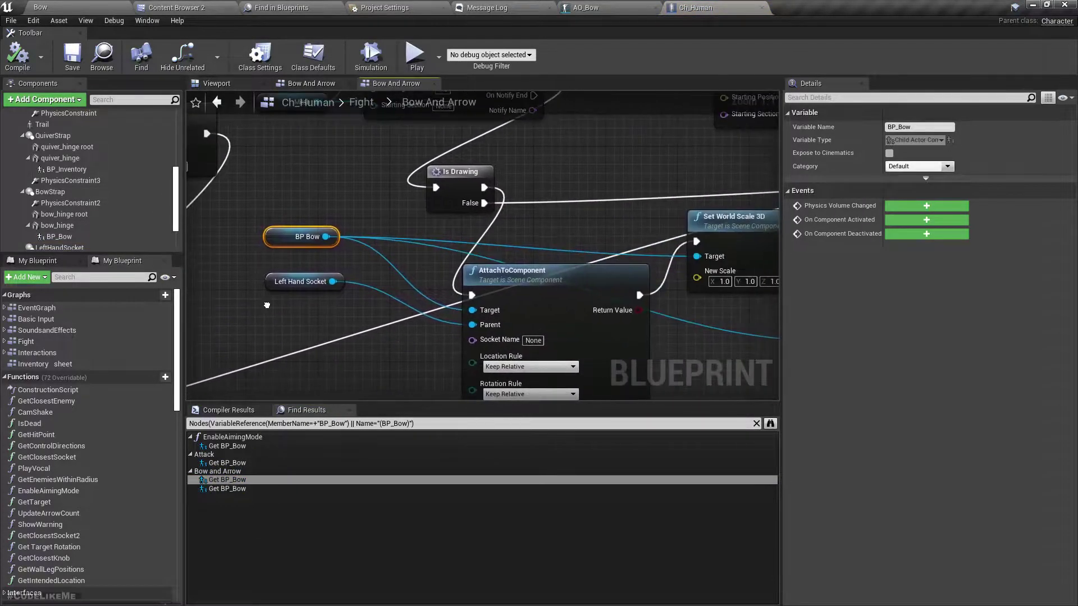
Select the Left Hand Socket node feeding AttachToComponent, and select the matching LeftHandSocket component to show its properties
{"action": "left_click", "coordinate": [275, 281]}
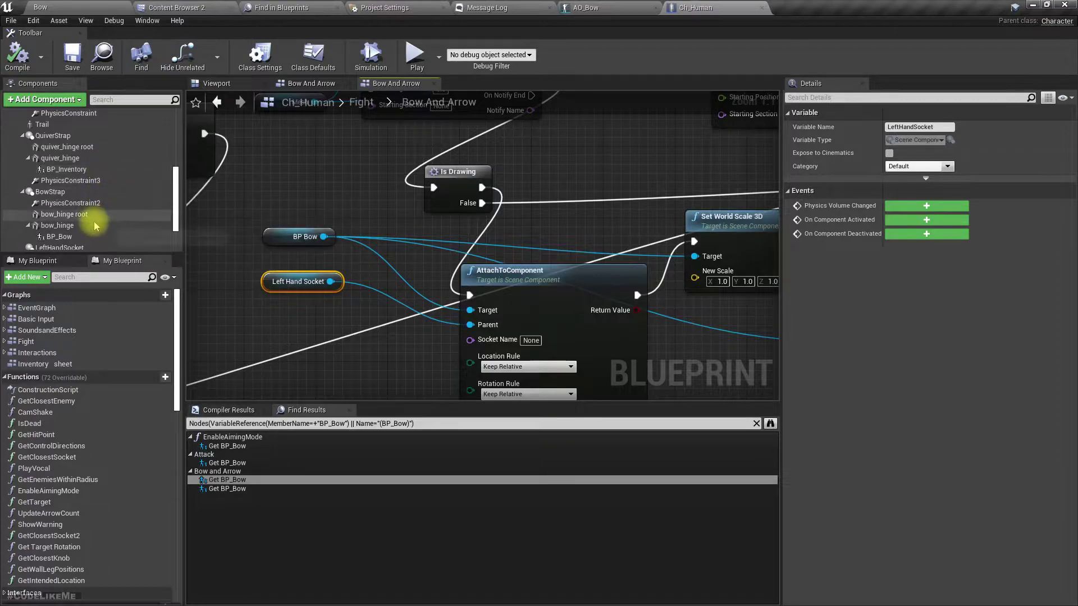
{"action": "scroll", "coordinate": [93, 216], "scroll_direction": "up", "scroll_amount": 3}
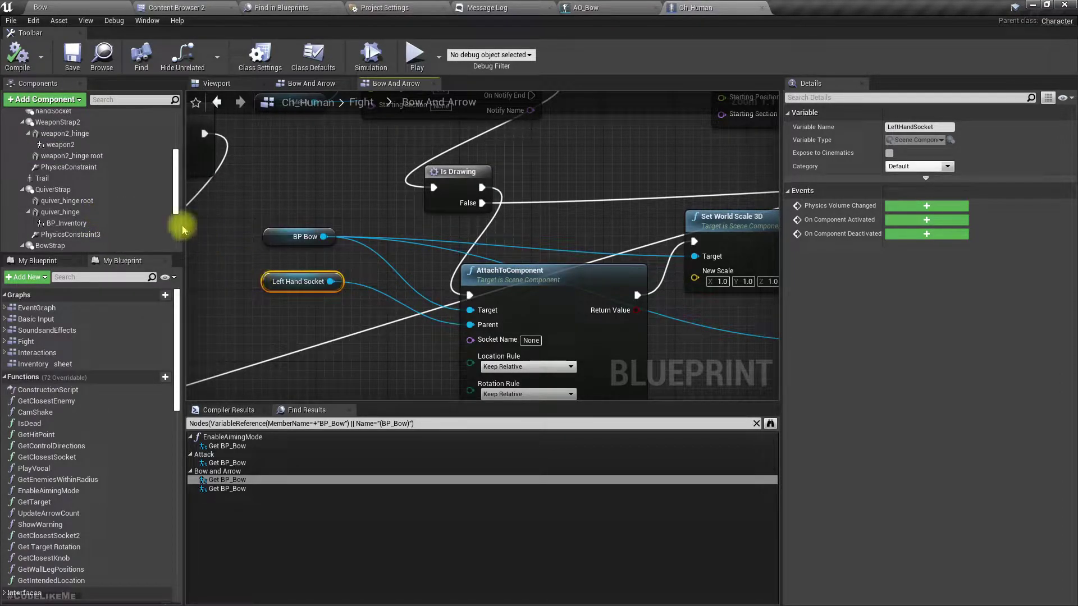
{"action": "scroll", "coordinate": [140, 204], "scroll_direction": "down", "scroll_amount": 2}
{"action": "scroll", "coordinate": [140, 204], "scroll_direction": "down", "scroll_amount": 3}
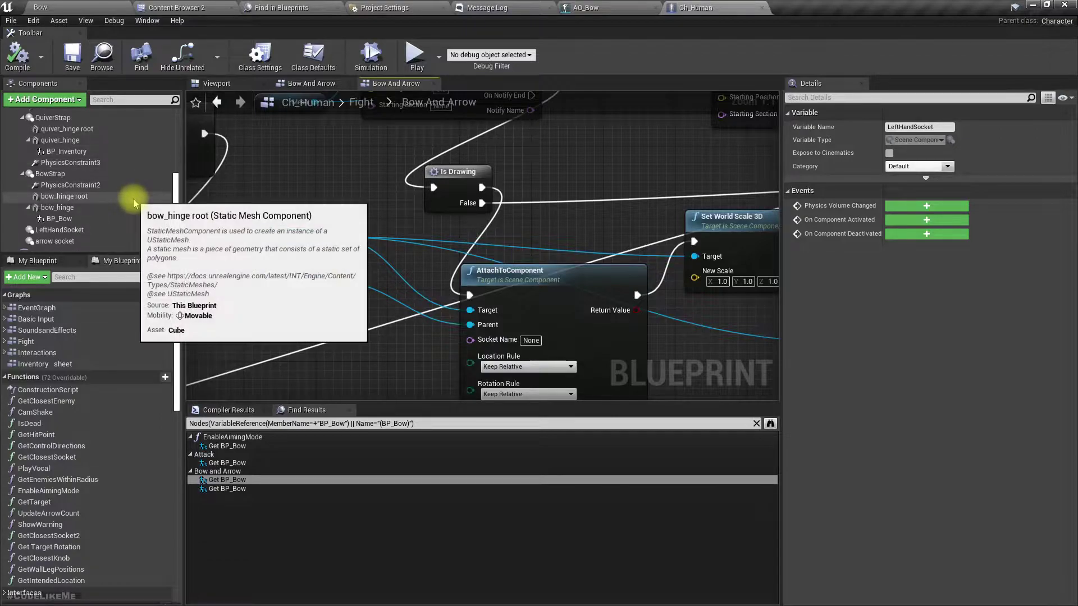
{"action": "scroll", "coordinate": [133, 197], "scroll_direction": "down", "scroll_amount": 2}
{"action": "left_click", "coordinate": [114, 205]}
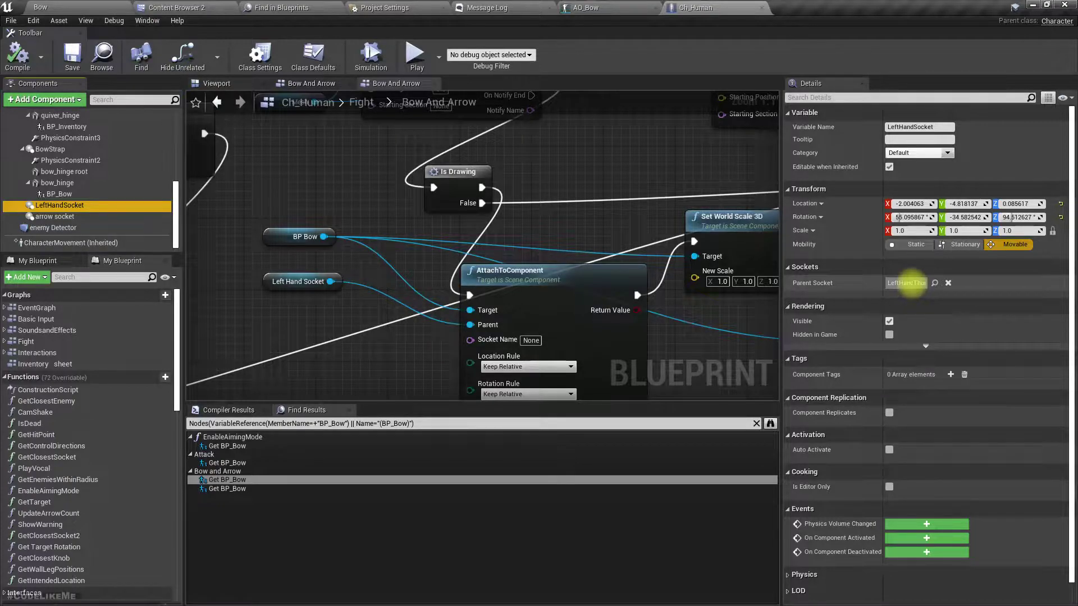
Adjust the width of the property area and its value column to read the LeftHandSocket's parent socket and transform
{"action": "mouse_move", "coordinate": [883, 279]}
{"action": "left_mouse_down"}
{"action": "mouse_move", "coordinate": [848, 281]}
{"action": "mouse_move", "coordinate": [870, 278]}
{"action": "left_mouse_up"}
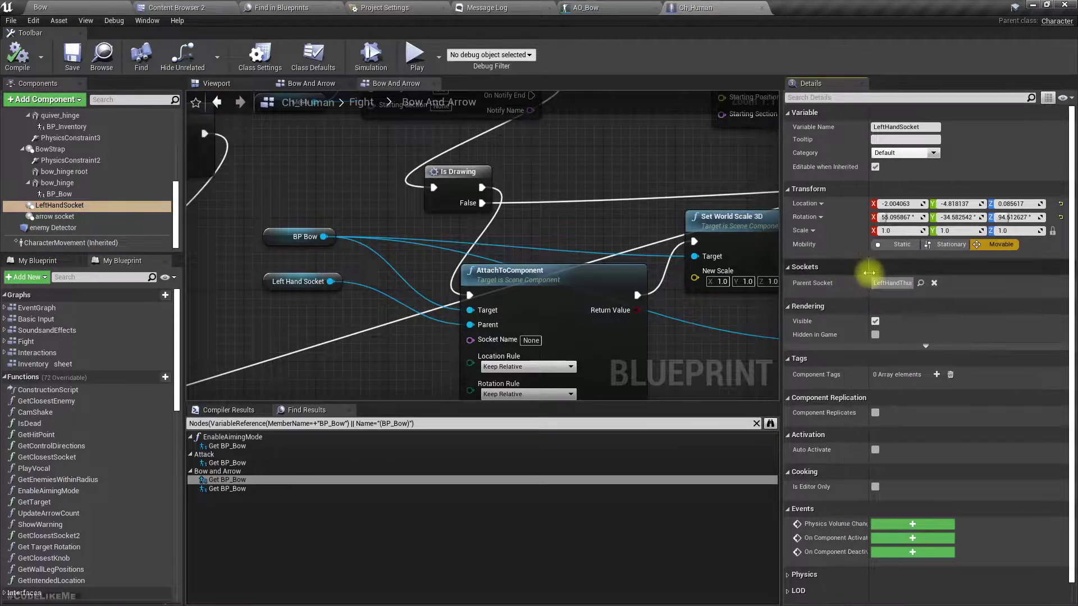
{"action": "left_click_drag", "start_coordinate": [780, 278], "coordinate": [698, 271]}
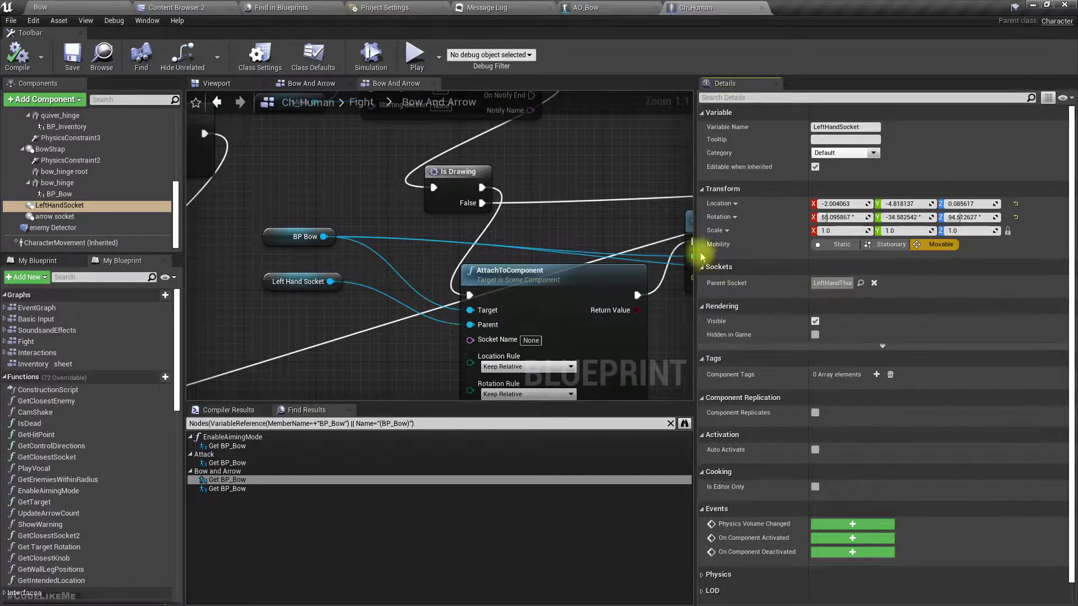
{"action": "left_click_drag", "start_coordinate": [695, 250], "coordinate": [761, 250]}
{"action": "left_click_drag", "start_coordinate": [855, 269], "coordinate": [870, 269]}
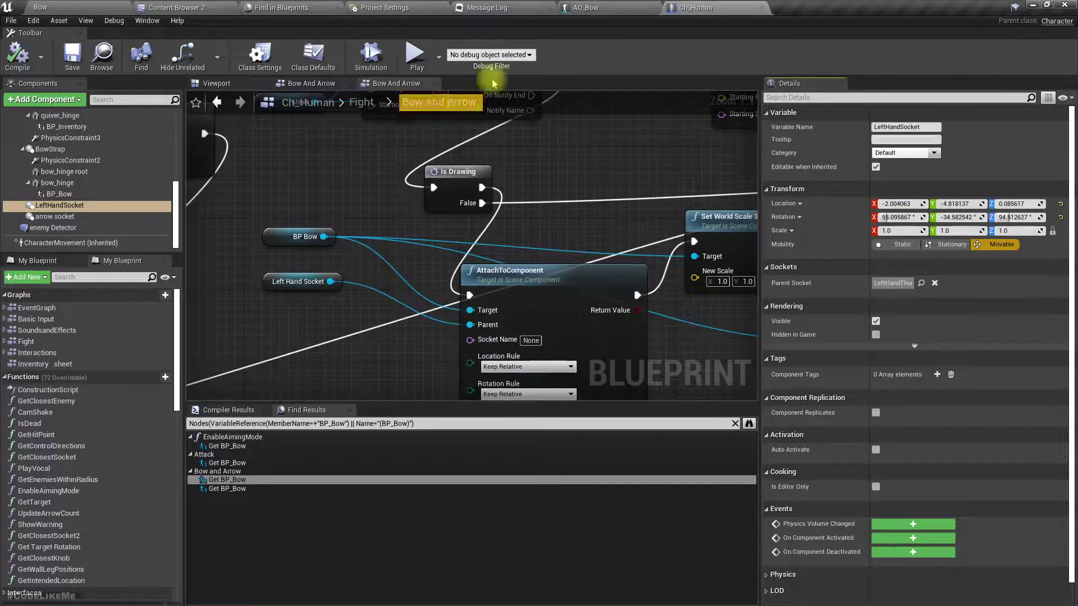
Return to the AO_Bow preview and select the LeftHand bone on the character's outstretched hand
{"action": "left_click", "coordinate": [585, 7]}
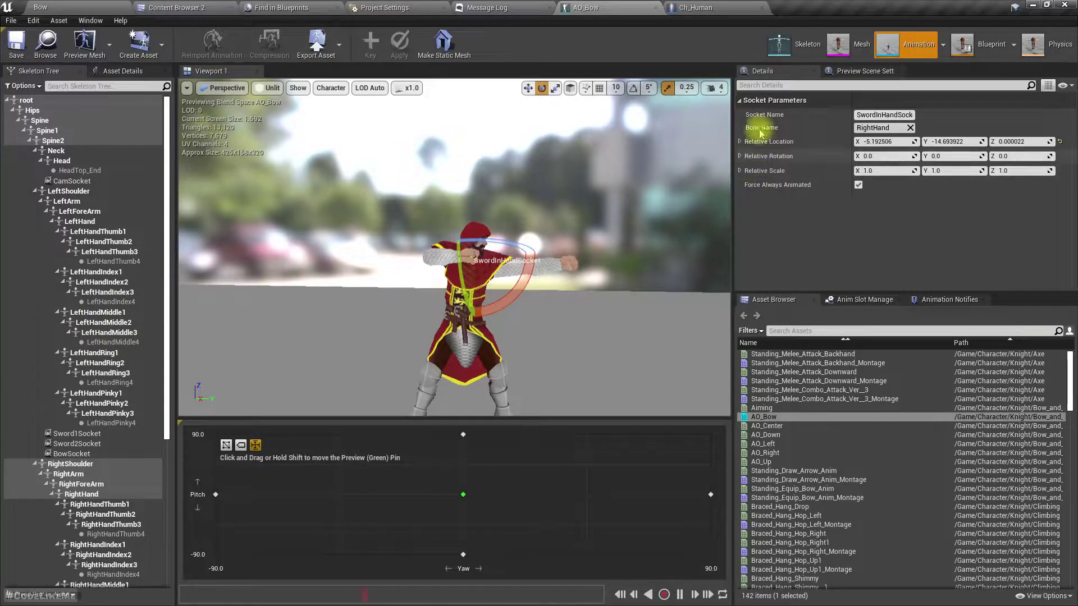
{"action": "scroll", "coordinate": [531, 225], "scroll_direction": "up", "scroll_amount": 5}
{"action": "middle_click_drag", "start_coordinate": [531, 225], "coordinate": [669, 183]}
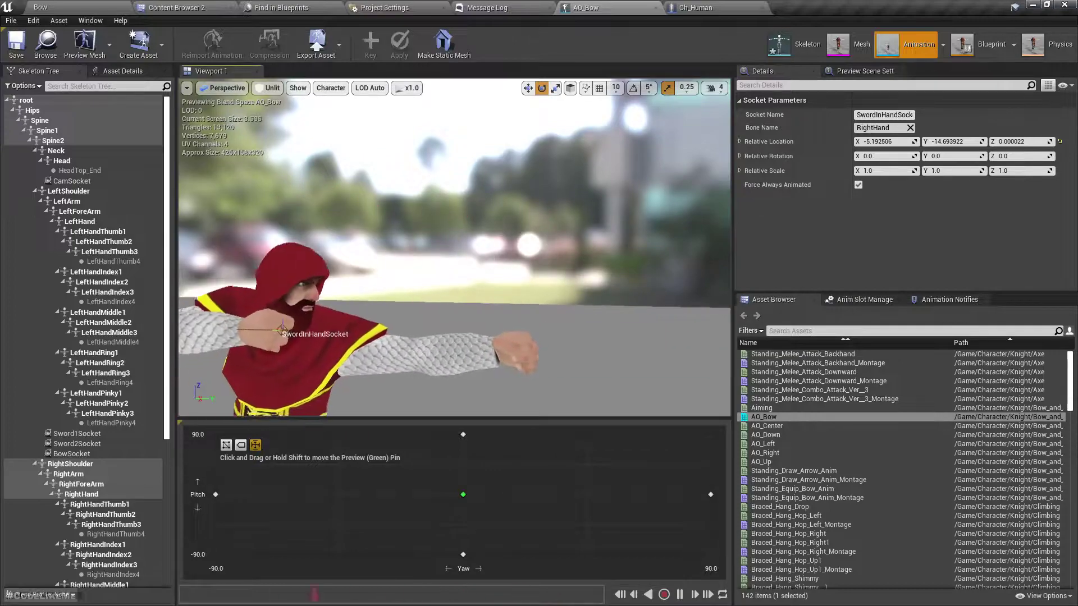
{"action": "middle_click_drag", "start_coordinate": [498, 332], "coordinate": [495, 335]}
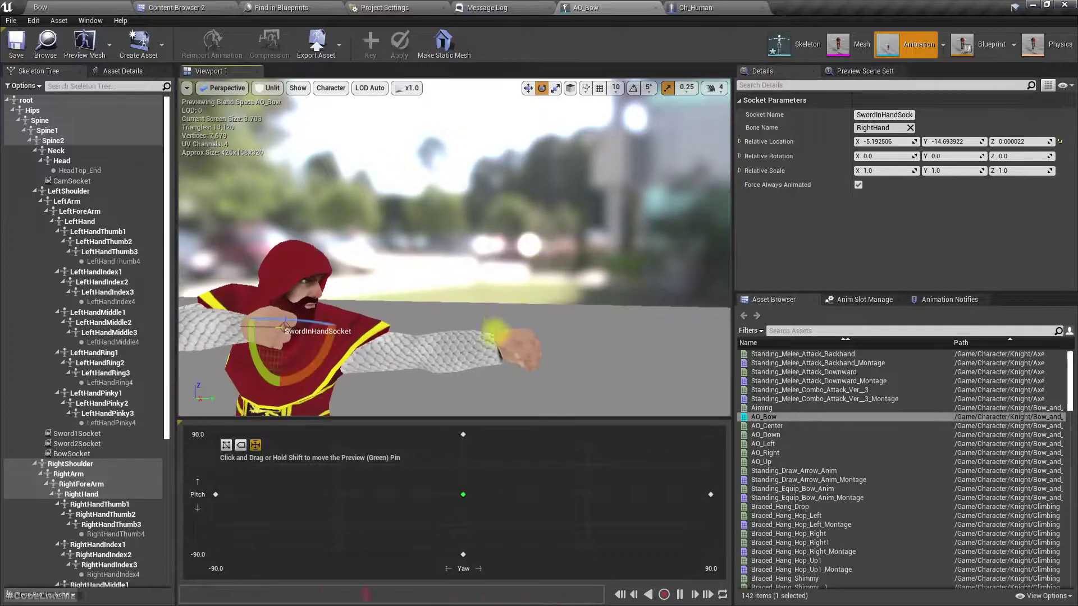
{"action": "left_click", "coordinate": [523, 337]}
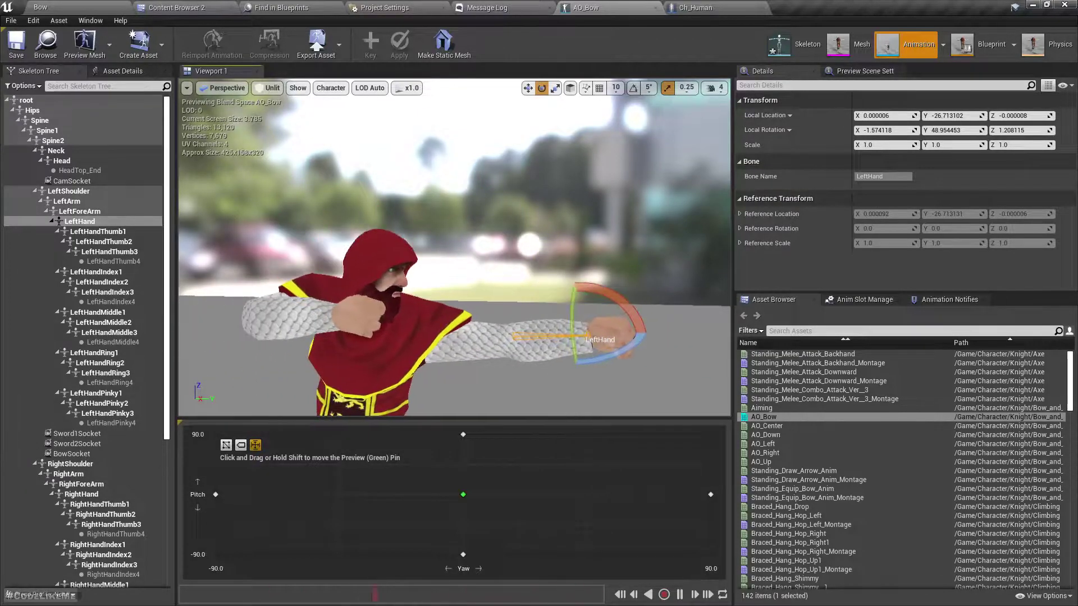
Check LeftHandSocket's parent socket in Ch_Human against the AO_Bow skeleton, selecting the LeftHandThumb3 bone for comparison
{"action": "left_click", "coordinate": [714, 6]}
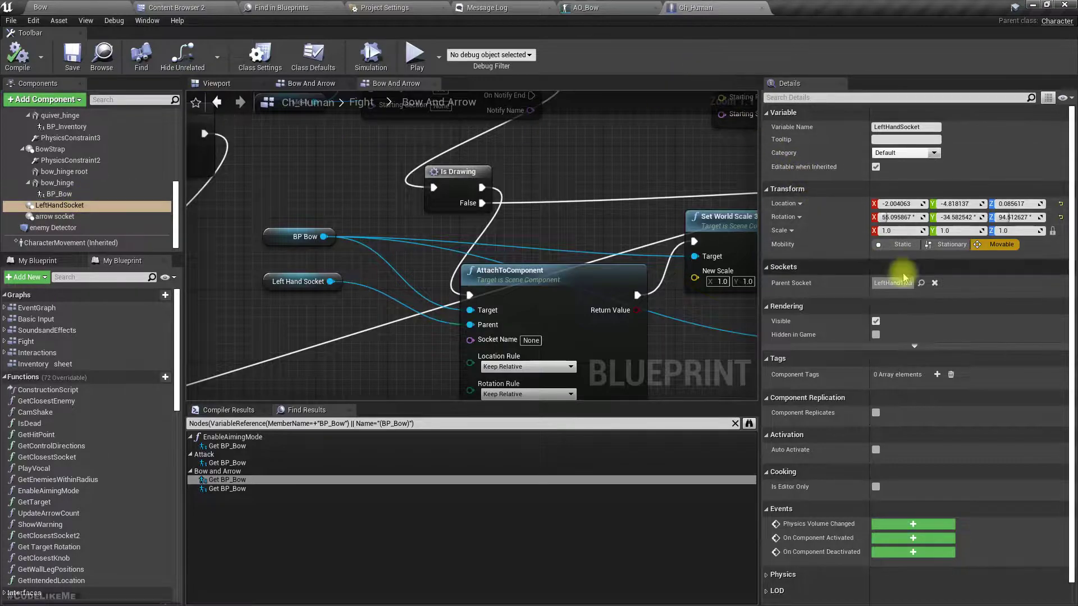
{"action": "left_click", "coordinate": [567, 7]}
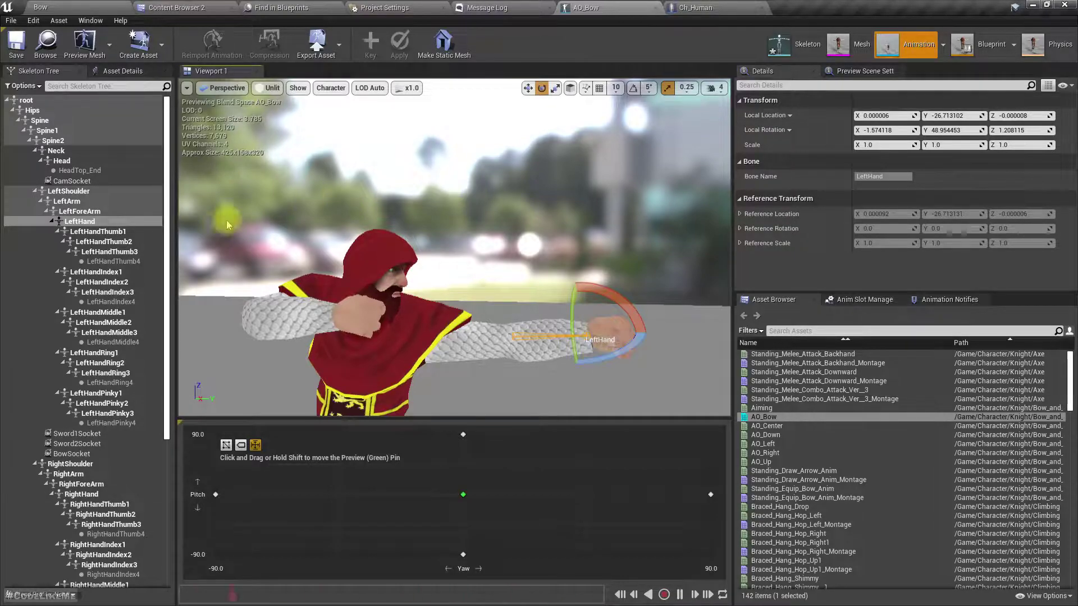
{"action": "left_click", "coordinate": [113, 251]}
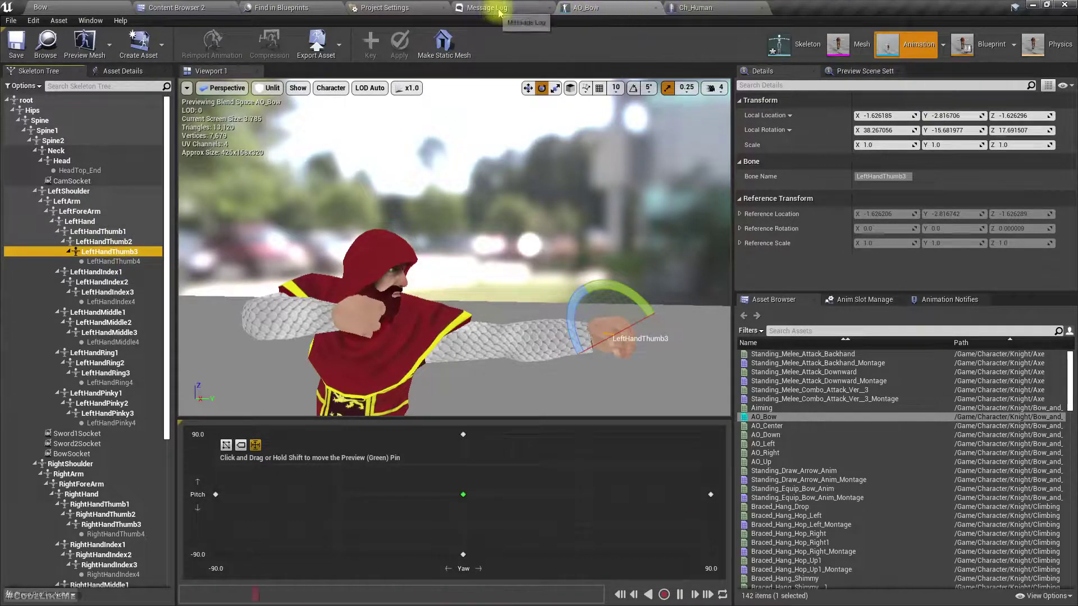
{"action": "left_click", "coordinate": [716, 7]}
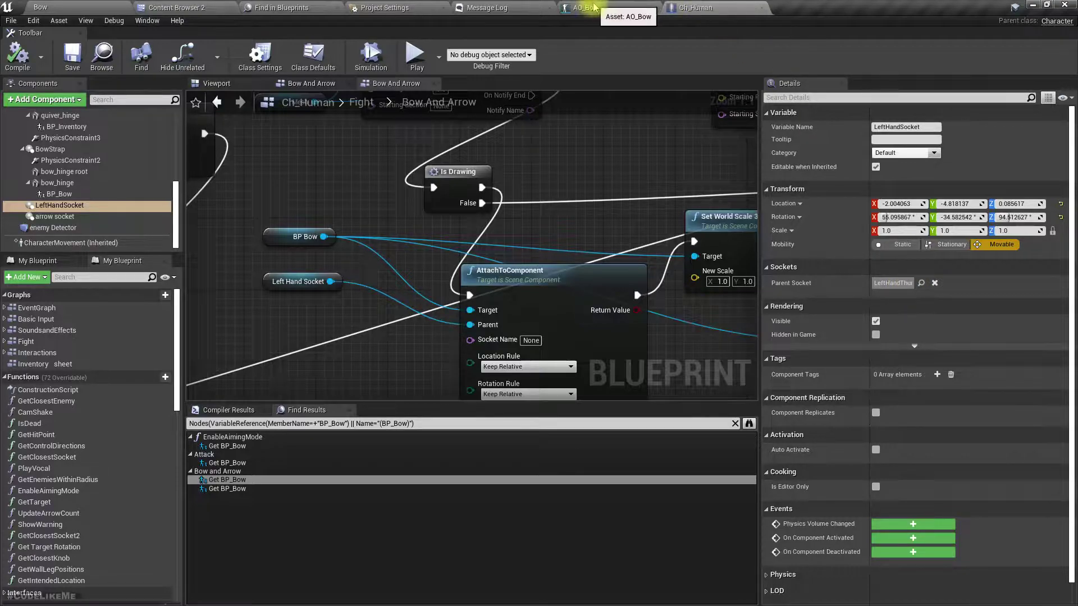
{"action": "left_click", "coordinate": [617, 8]}
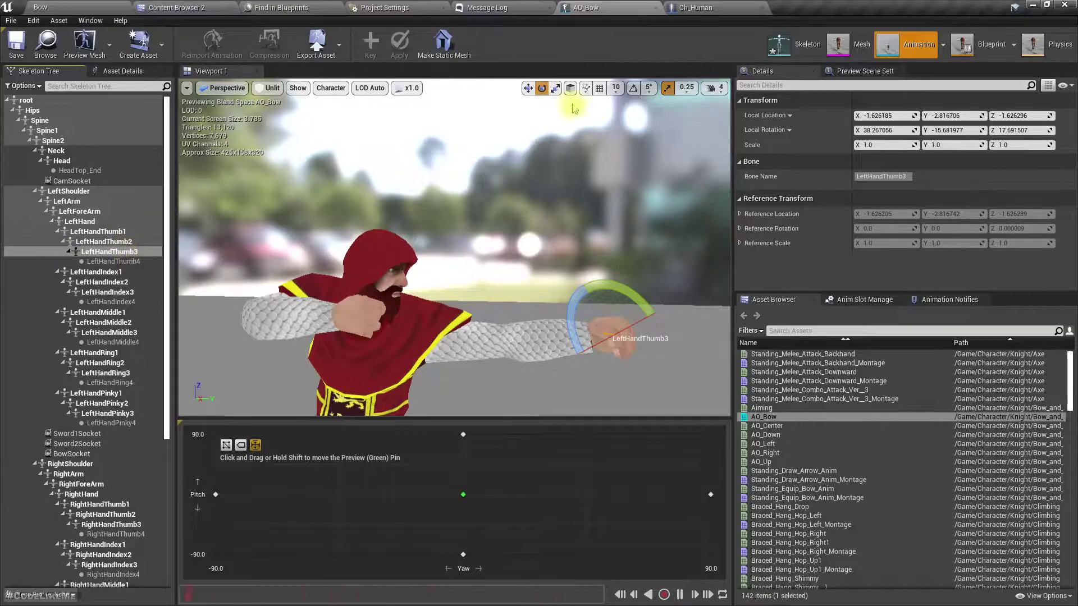
Resize the Ch_Human property area to read the end of LeftHandSocket's parent socket name
{"action": "left_click", "coordinate": [699, 8]}
{"action": "left_click_drag", "start_coordinate": [760, 274], "coordinate": [617, 280]}
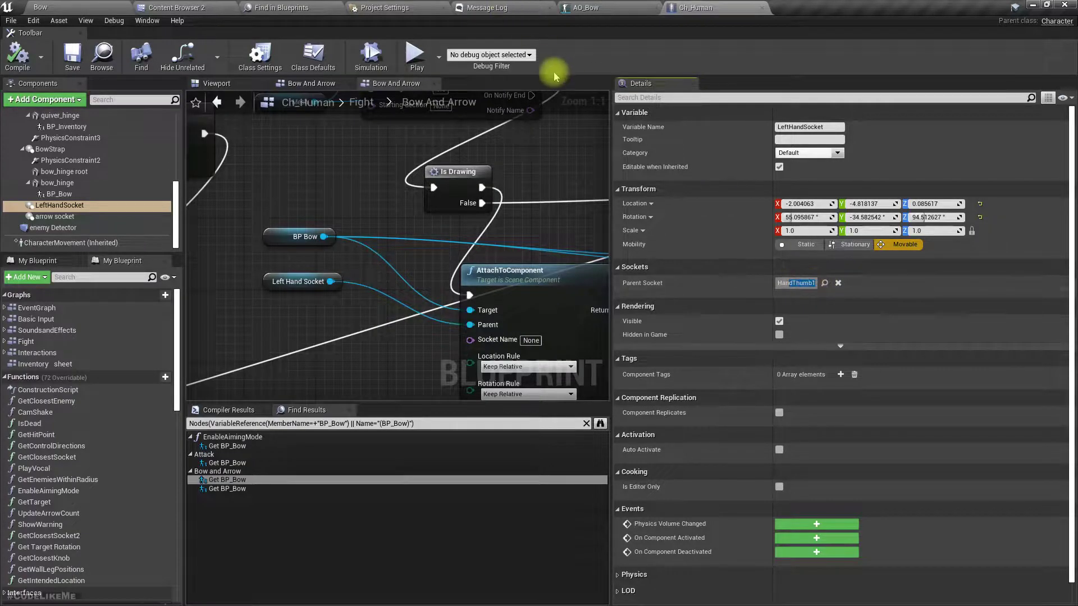
{"action": "left_click_drag", "start_coordinate": [610, 140], "coordinate": [774, 163]}
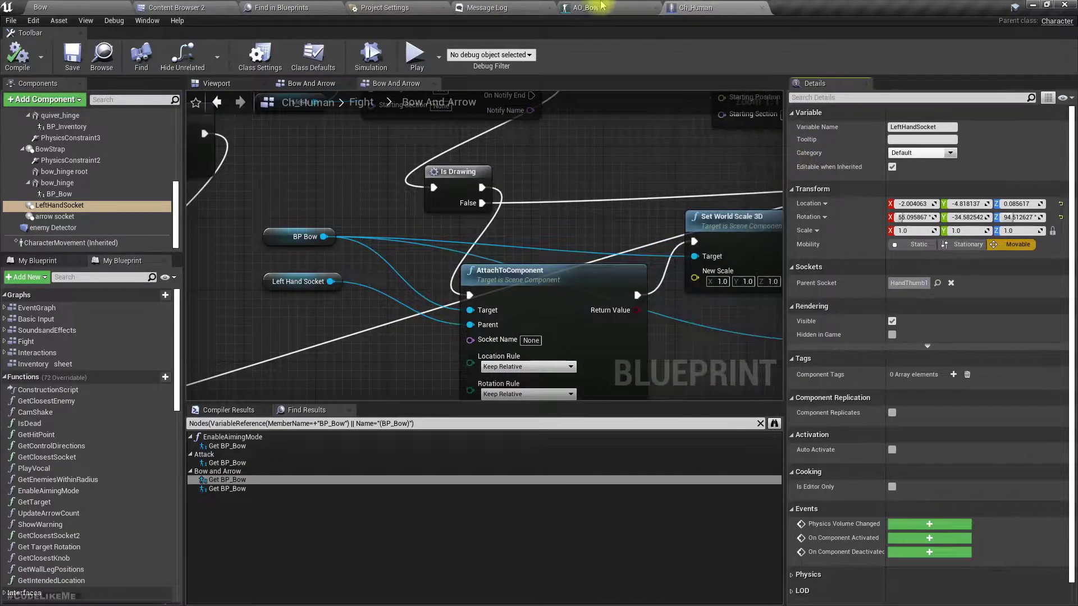
Add a socket to the LeftHandThumb1 bone in the AO_Bow skeleton
{"action": "left_click", "coordinate": [586, 8]}
{"action": "left_click", "coordinate": [112, 231]}
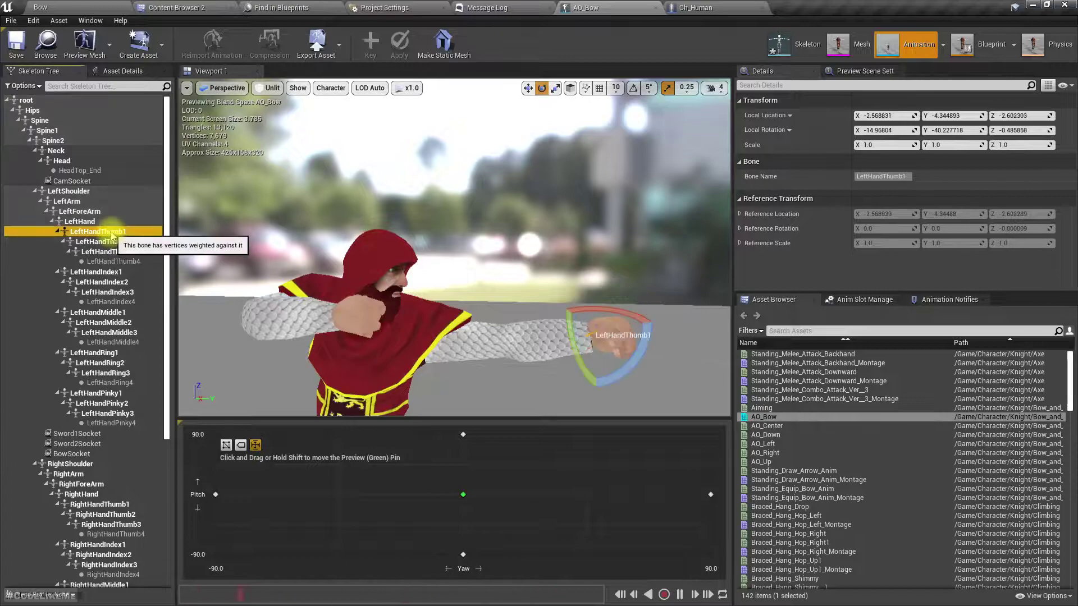
{"action": "right_click", "coordinate": [111, 232]}
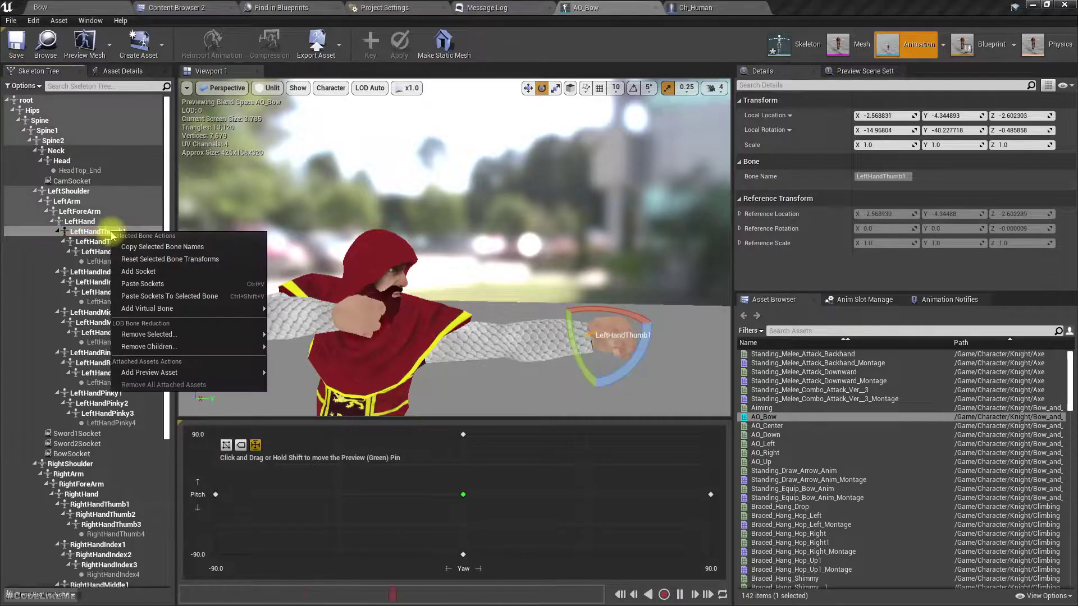
{"action": "left_click", "coordinate": [183, 283]}
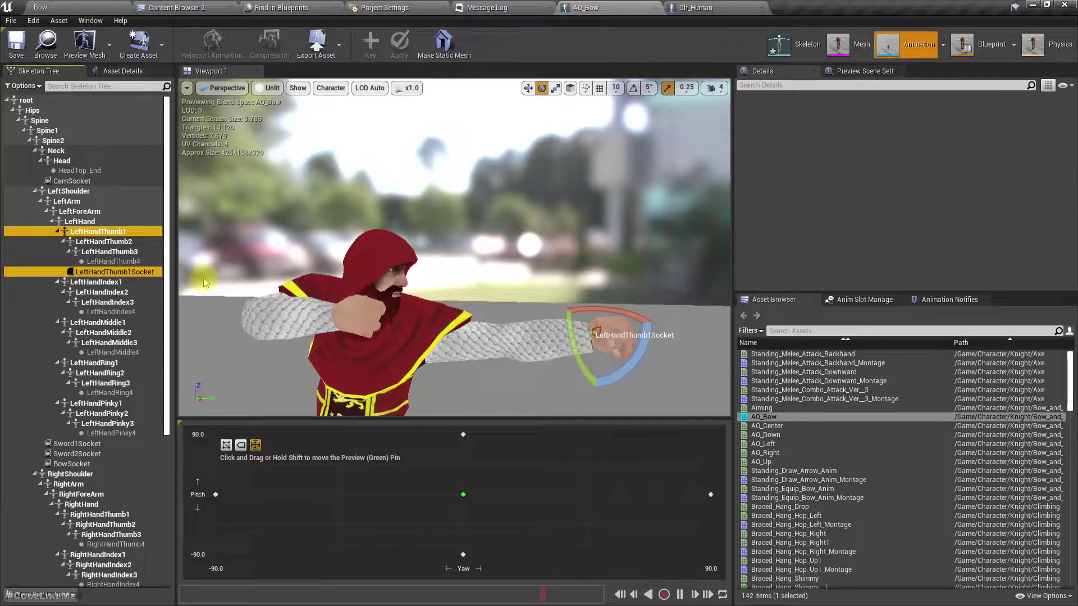
{"action": "left_click", "coordinate": [112, 271]}
{"action": "right_click", "coordinate": [84, 272]}
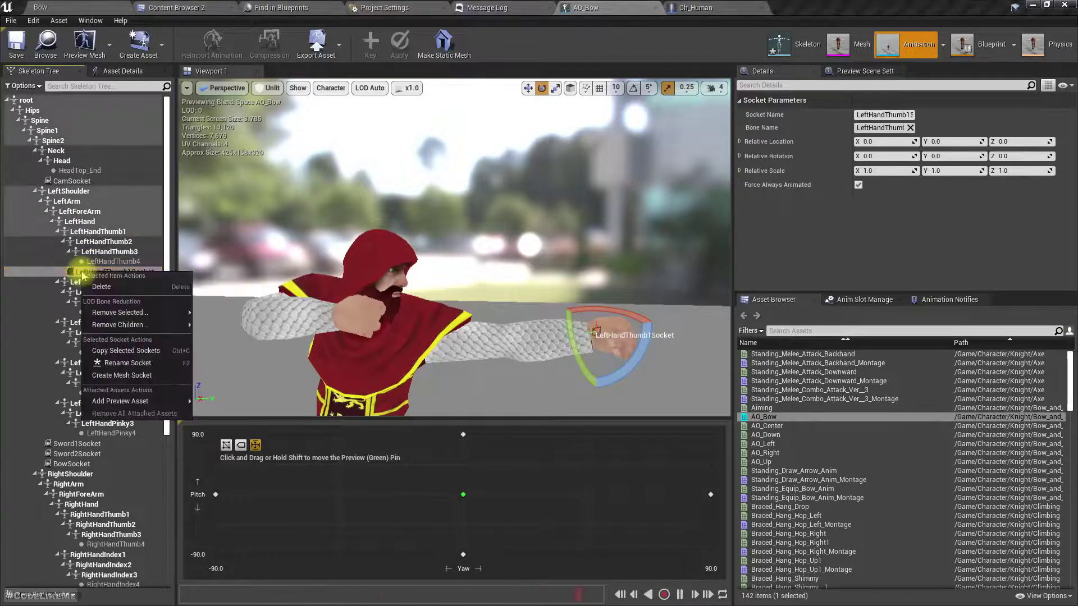
{"action": "left_click", "coordinate": [128, 363]}
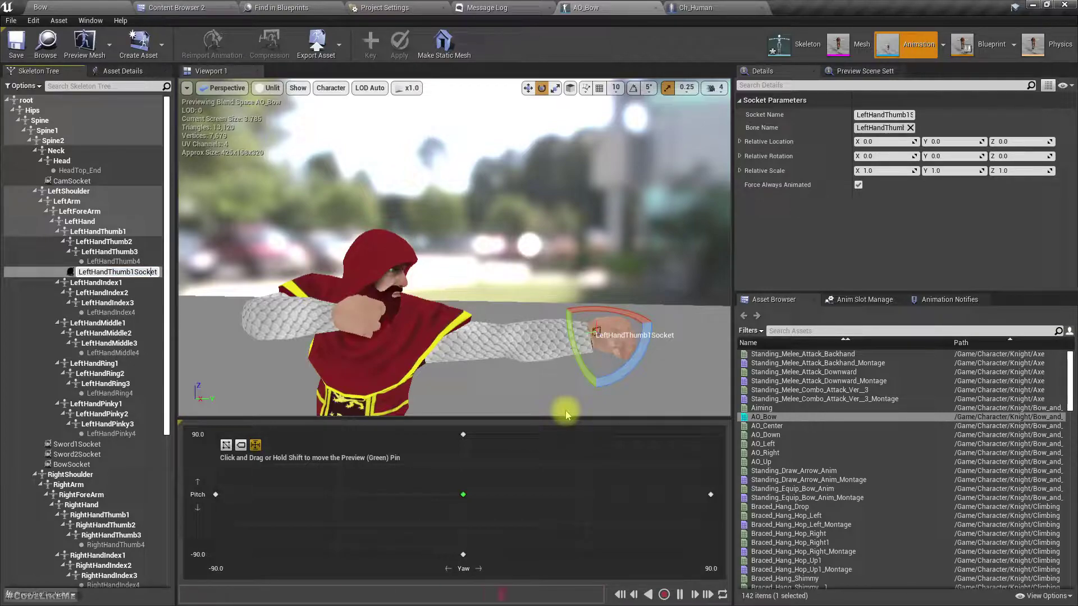
{"action": "key", "text": "Return"}
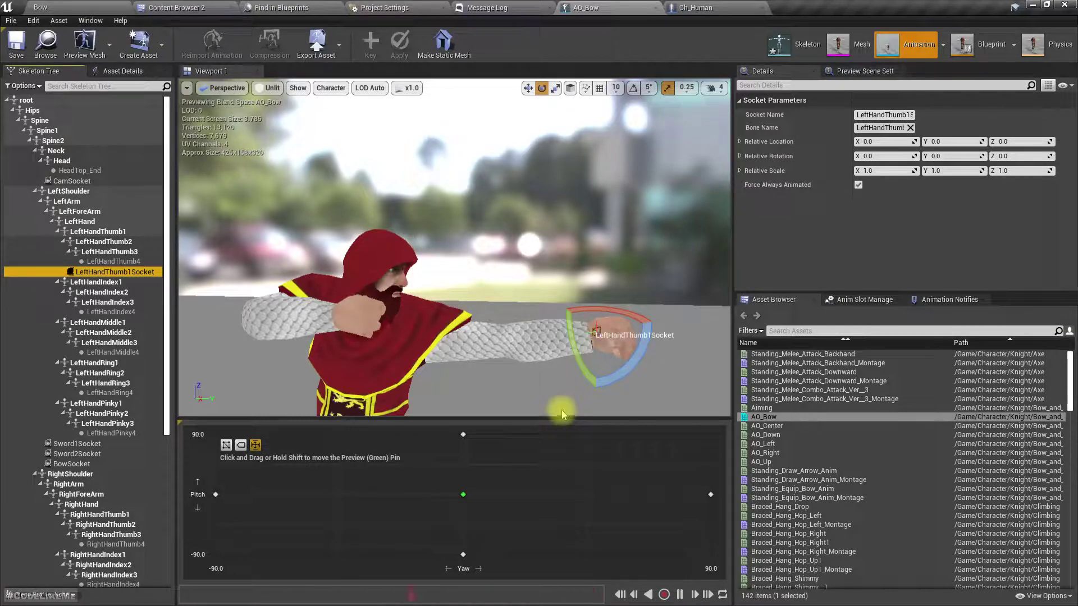
Attach the Bow mesh as a preview asset to LeftHandThumb1Socket and inspect its placement around the left hand
{"action": "right_click", "coordinate": [82, 272]}
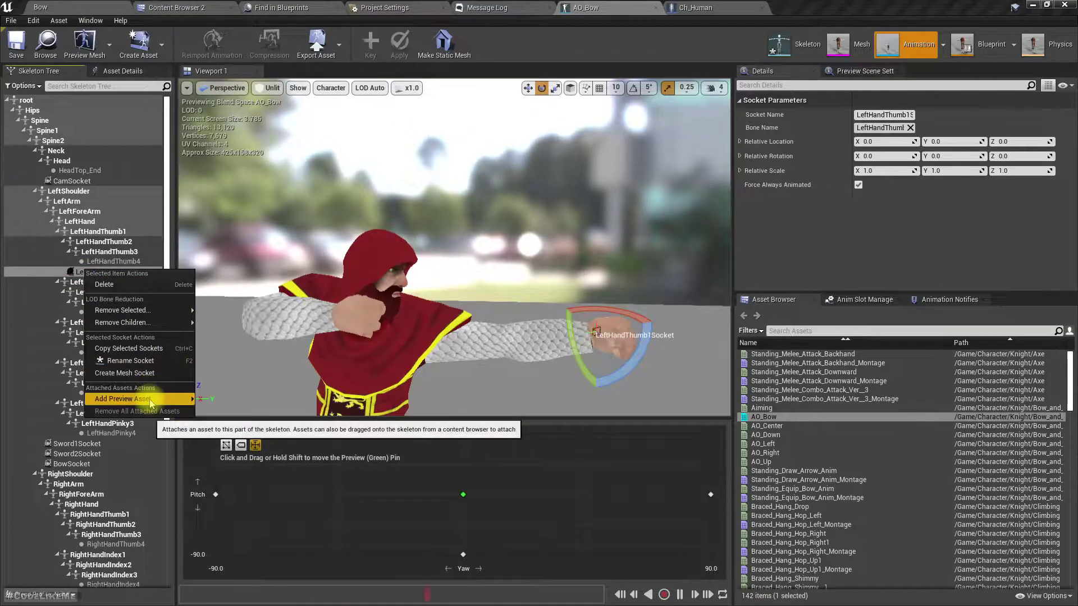
{"action": "mouse_move", "coordinate": [151, 400]}
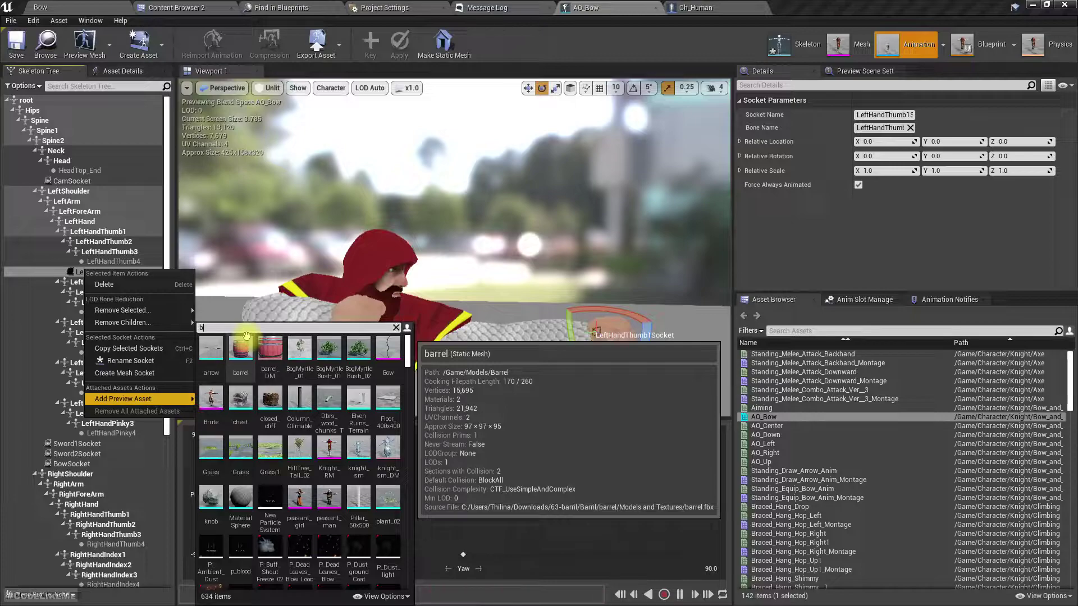
{"action": "type", "text": "bow"}
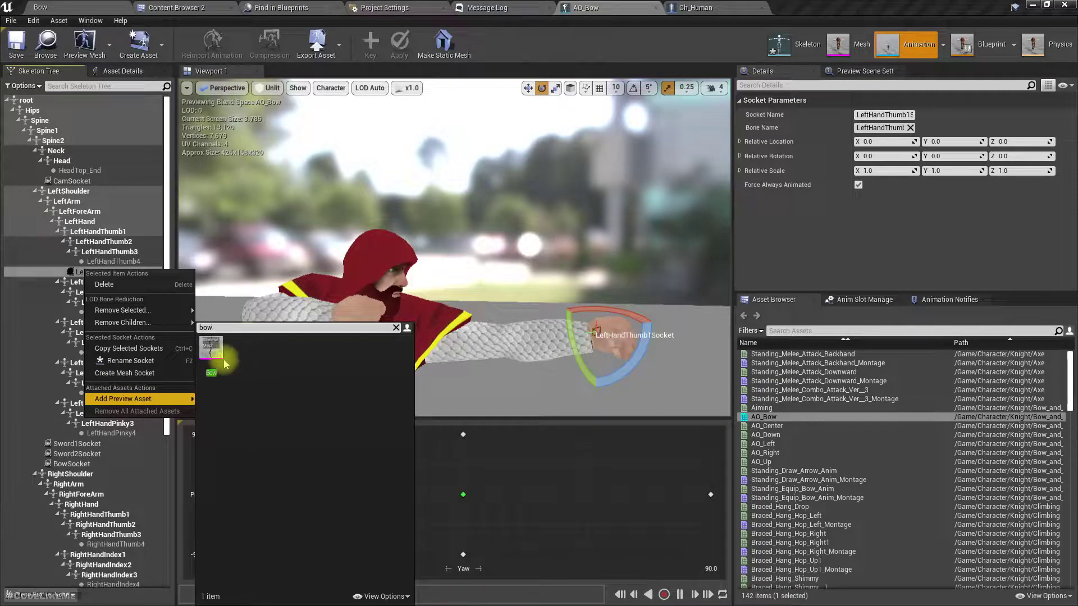
{"action": "left_click", "coordinate": [229, 364]}
{"action": "right_click_drag", "start_coordinate": [454, 247], "coordinate": [393, 214]}
{"action": "mouse_move", "coordinate": [595, 317]}
{"action": "right_mouse_down"}
{"action": "mouse_move", "coordinate": [499, 321]}
{"action": "mouse_move", "coordinate": [593, 315]}
{"action": "right_mouse_up"}
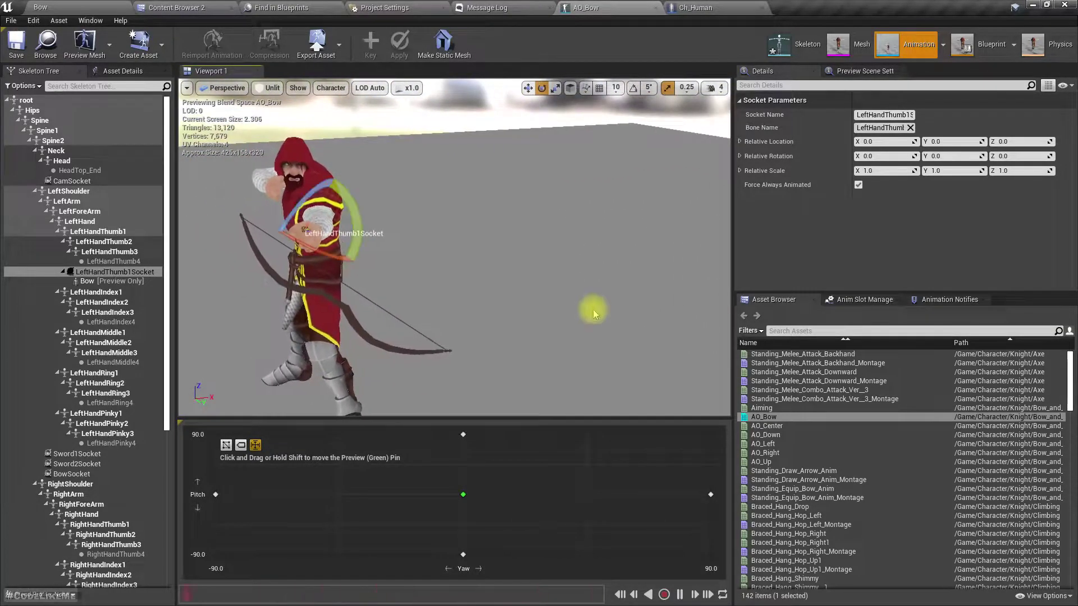
{"action": "right_click_drag", "start_coordinate": [373, 234], "coordinate": [378, 238]}
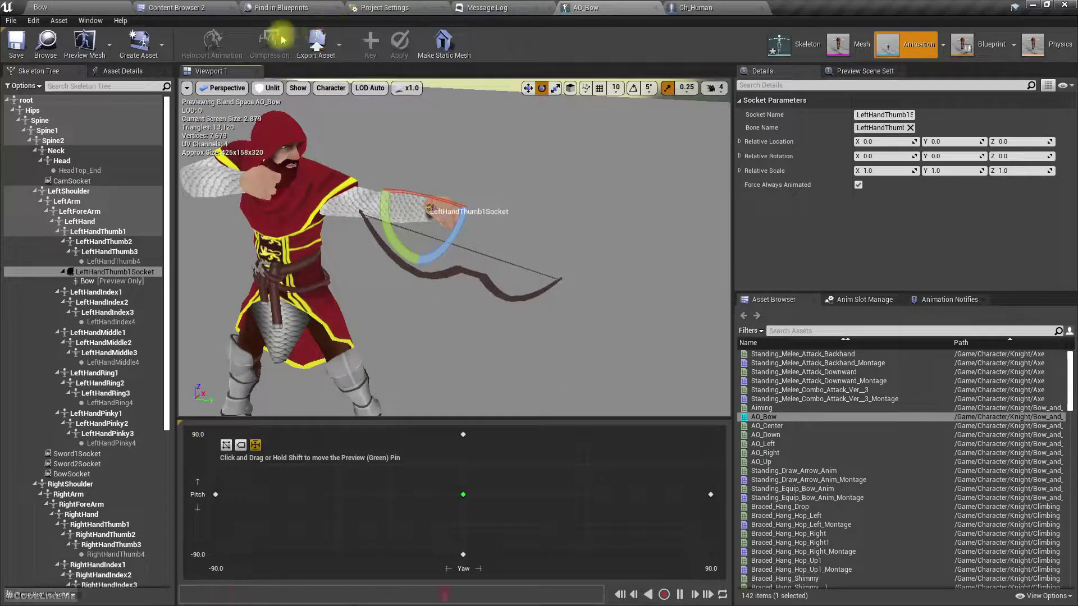
Search the whole Content folder for "bow" and open the Bow skeletal mesh
{"action": "left_click", "coordinate": [193, 8]}
{"action": "left_click", "coordinate": [74, 55]}
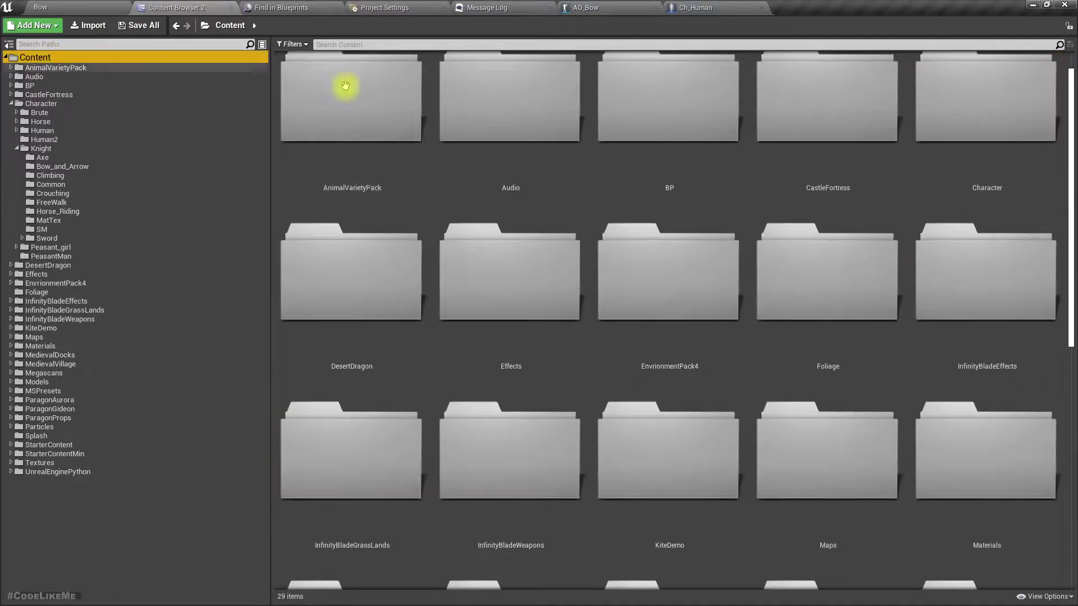
{"action": "left_click", "coordinate": [395, 45]}
{"action": "type", "text": "bow"}
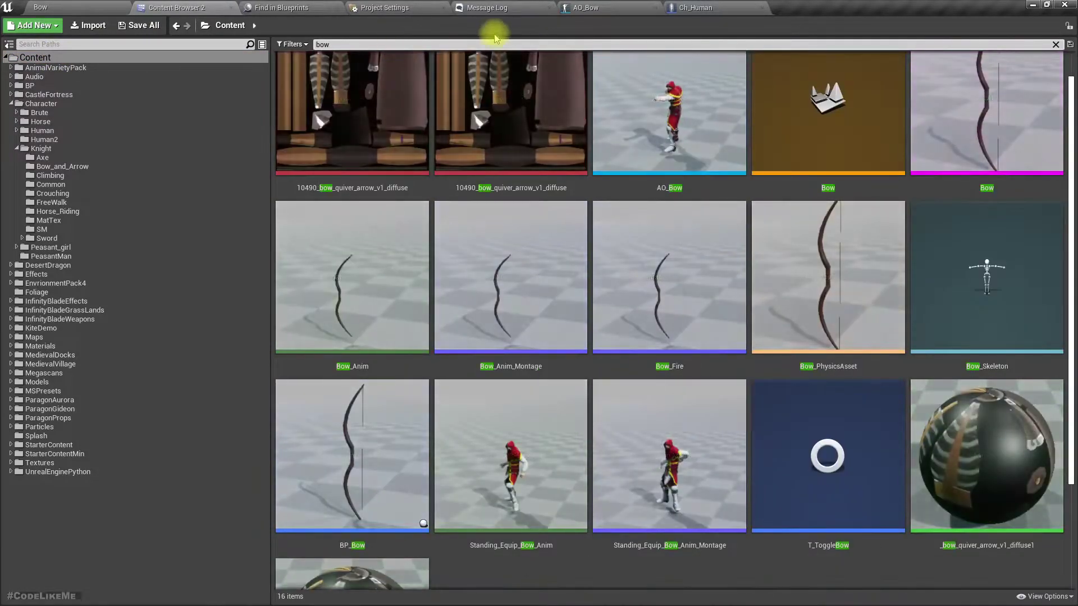
{"action": "scroll", "coordinate": [801, 421], "scroll_direction": "up", "scroll_amount": 1}
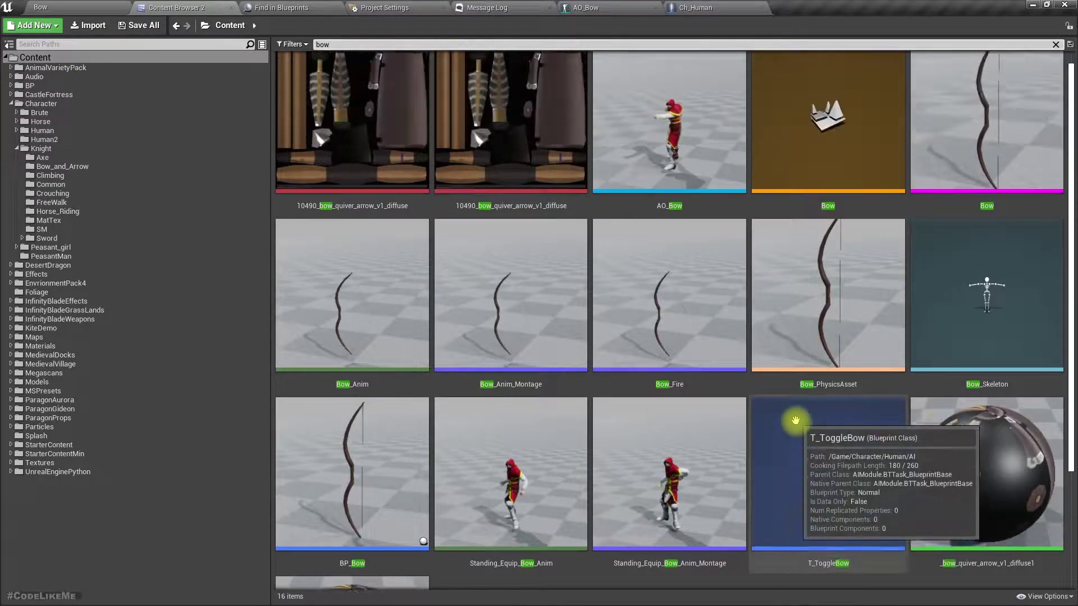
{"action": "double_click", "coordinate": [966, 85]}
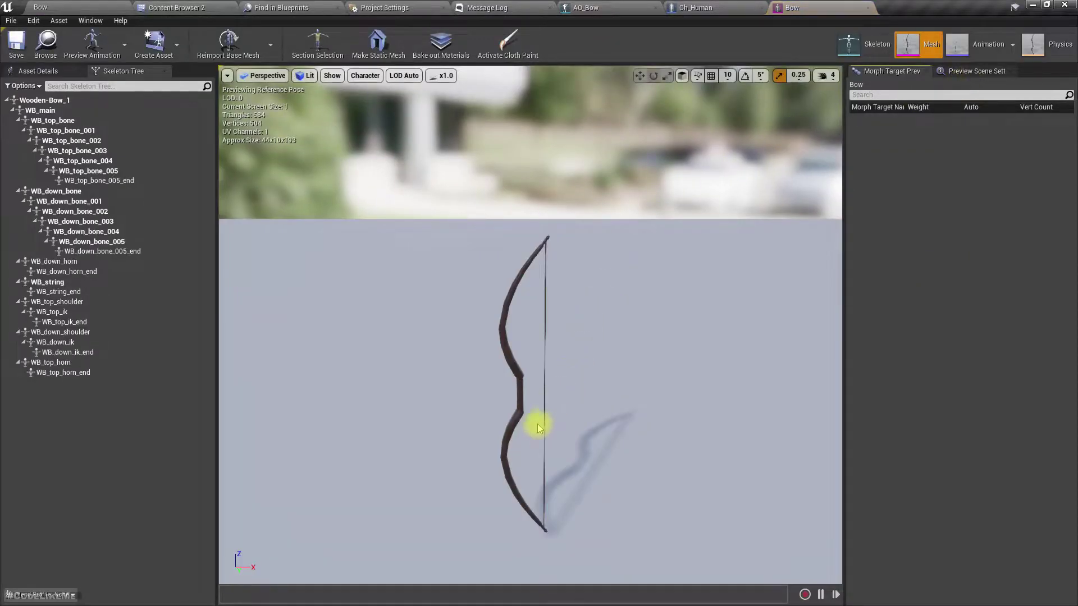
Select the Wooden-Bow_1 root bone and examine its pivot position and orientation relative to the bow's grip
{"action": "left_click_drag", "start_coordinate": [539, 423], "coordinate": [500, 409]}
{"action": "left_click", "coordinate": [72, 102]}
{"action": "left_click_drag", "start_coordinate": [488, 360], "coordinate": [539, 342], "text": "alt"}
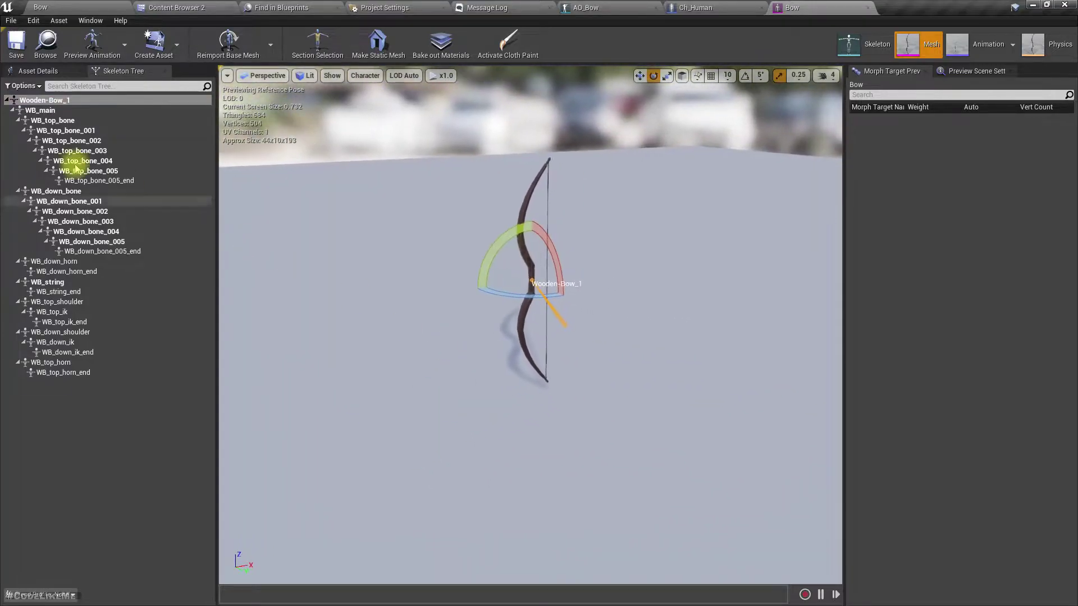
{"action": "right_click_drag", "start_coordinate": [476, 238], "coordinate": [507, 269]}
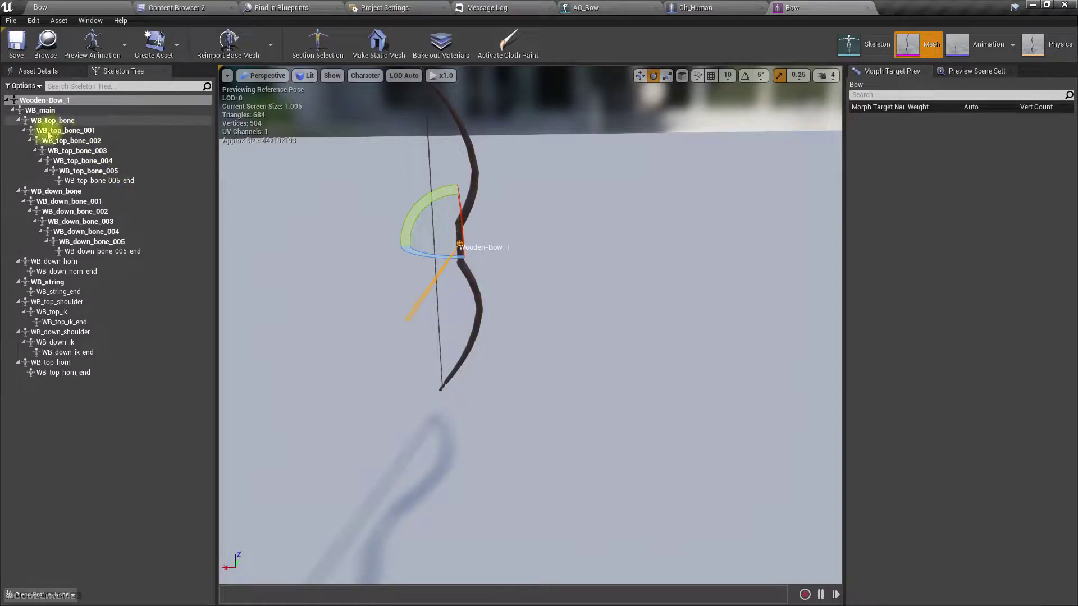
{"action": "scroll", "coordinate": [476, 299], "scroll_direction": "up", "scroll_amount": 5}
{"action": "scroll", "coordinate": [474, 299], "scroll_direction": "down", "scroll_amount": 5}
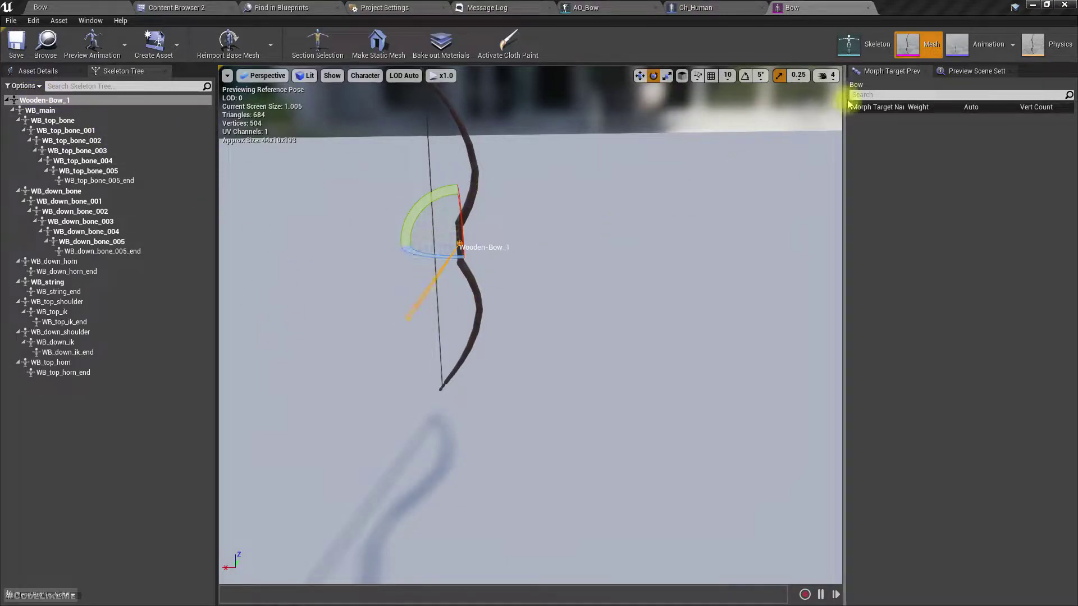
Look at Bow_Anim_Montage, then examine the bow's offset from the left hand up close in the AO_Bow preview
{"action": "left_click", "coordinate": [957, 44]}
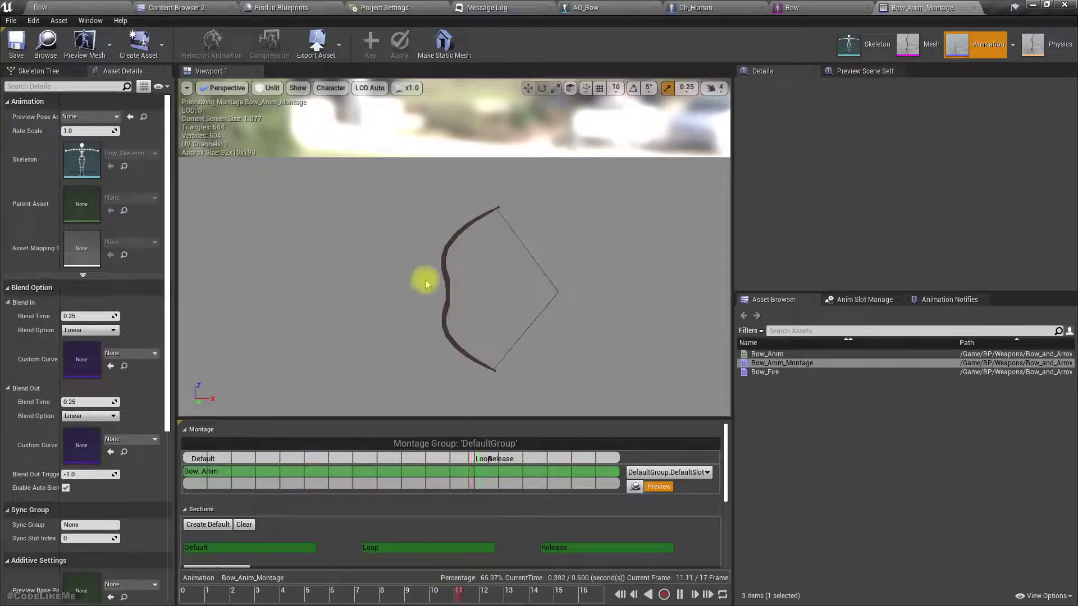
{"action": "left_click", "coordinate": [835, 9]}
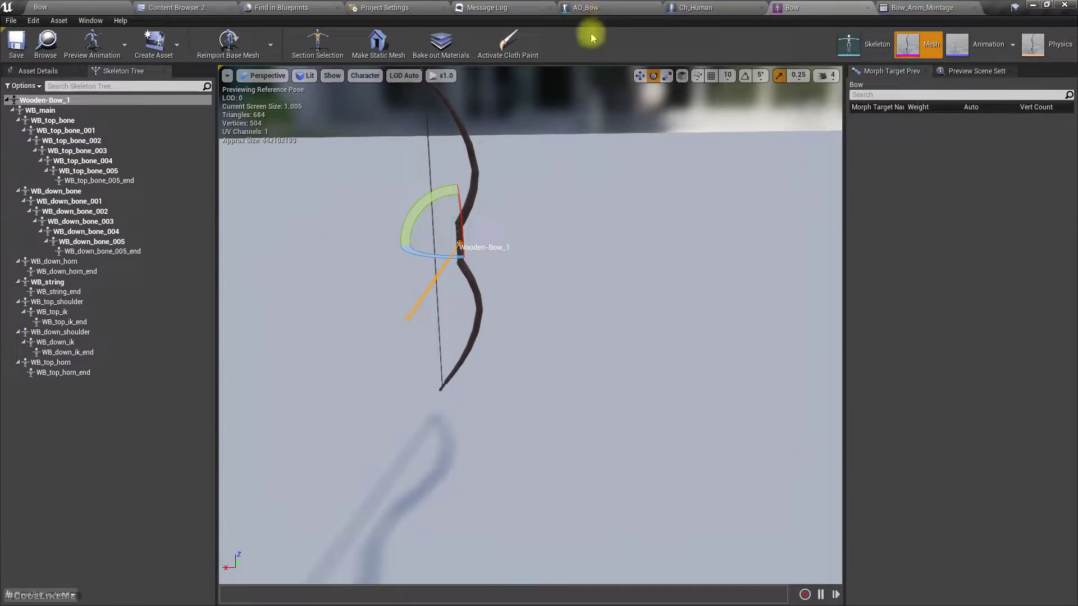
{"action": "left_click", "coordinate": [584, 8]}
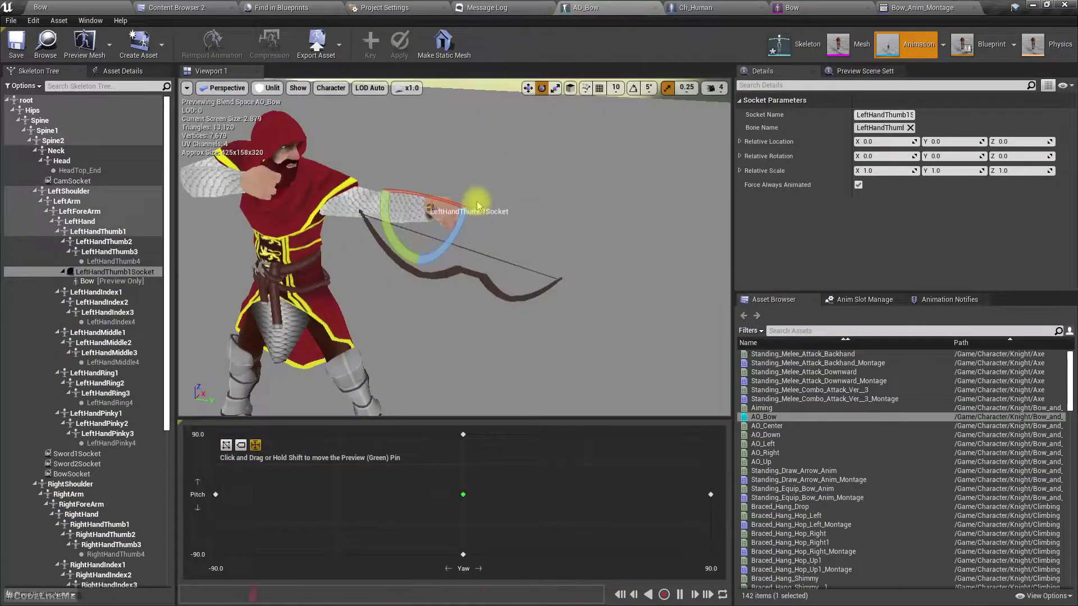
{"action": "scroll", "coordinate": [478, 204], "scroll_direction": "up", "scroll_amount": 5}
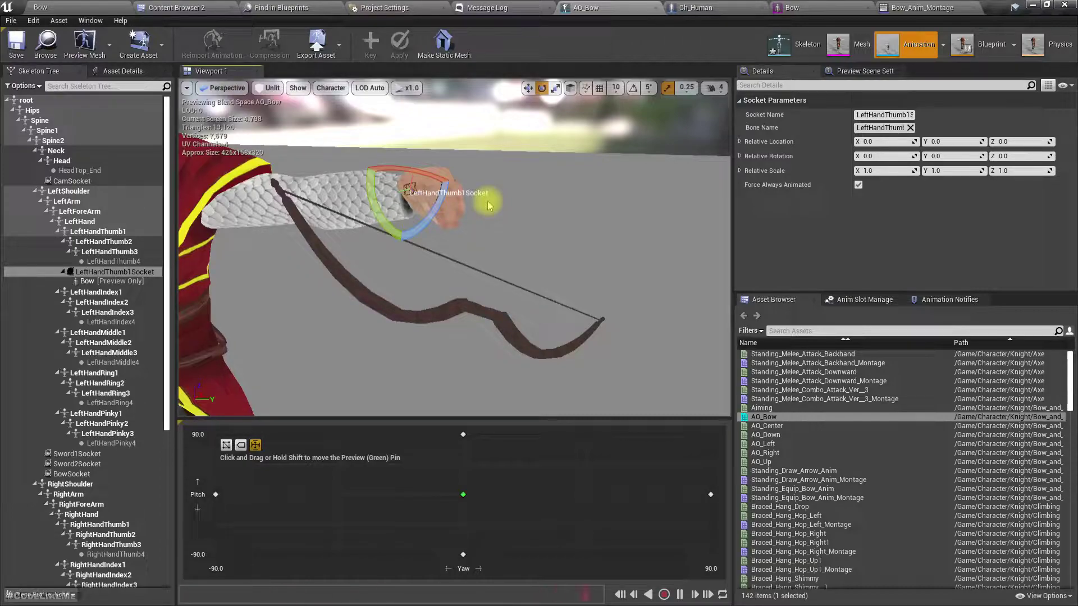
Undo the last bone translation and expand the Transform import settings of the Bow mesh
{"action": "key", "text": "ctrl+z"}
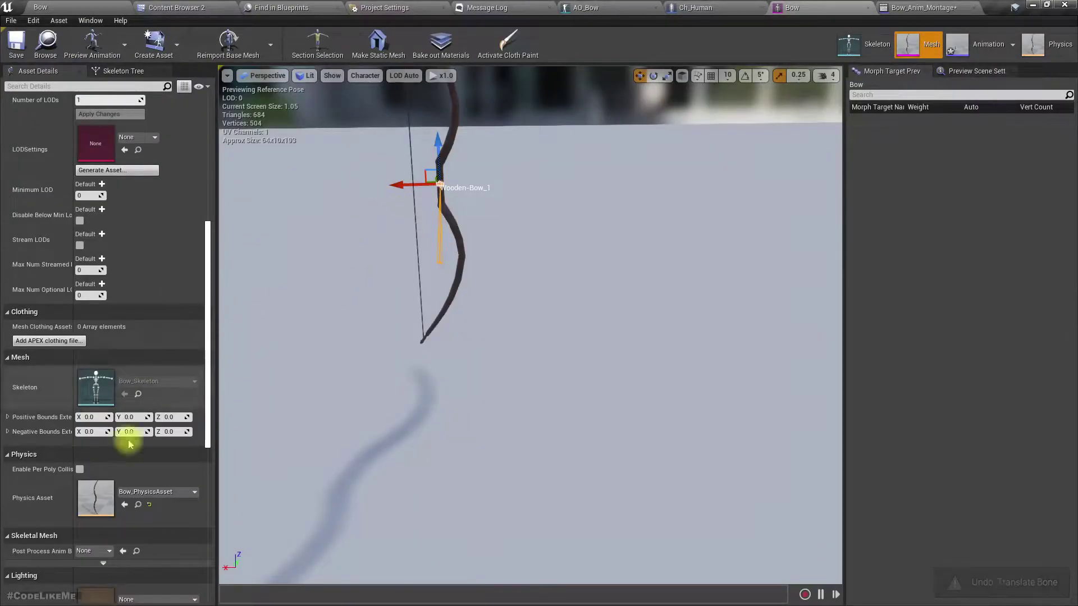
{"action": "scroll", "coordinate": [82, 406], "scroll_direction": "down", "scroll_amount": 5}
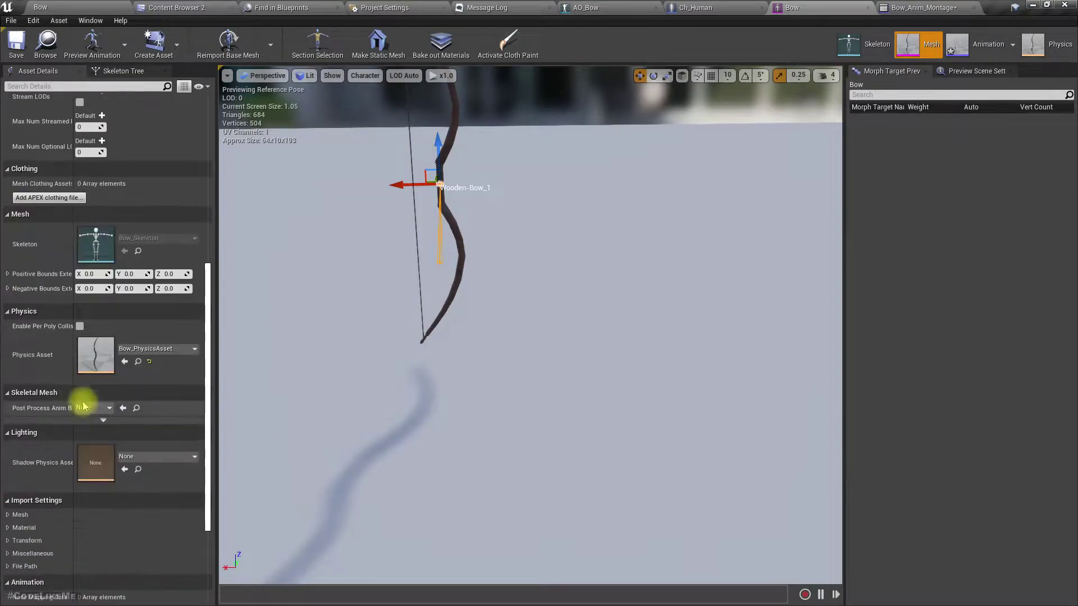
{"action": "scroll", "coordinate": [83, 406], "scroll_direction": "down", "scroll_amount": 4}
{"action": "left_click", "coordinate": [8, 407]}
{"action": "left_click", "coordinate": [7, 408]}
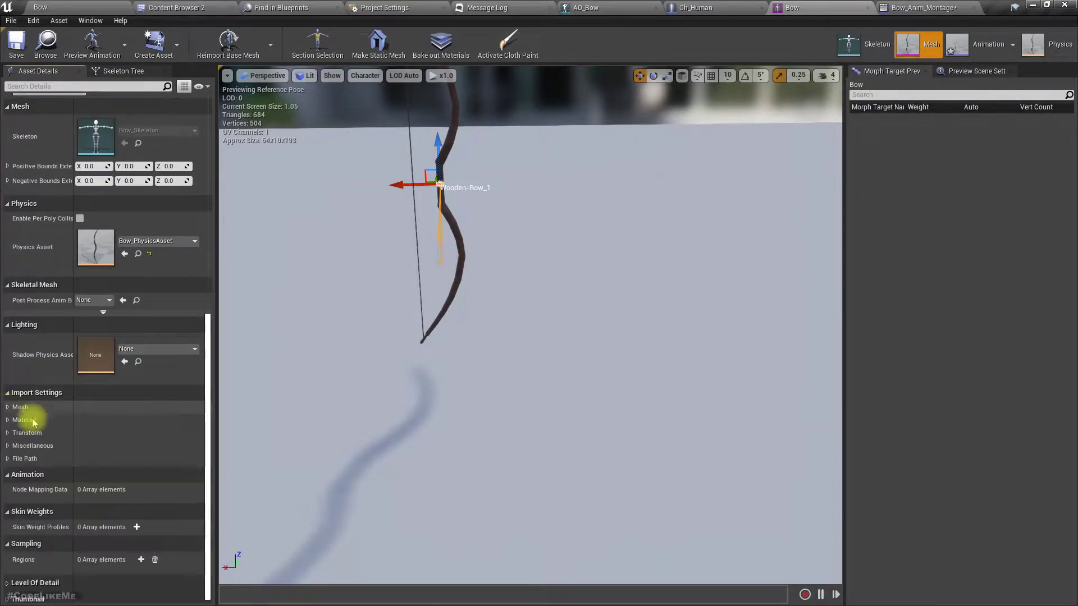
{"action": "left_click", "coordinate": [8, 434]}
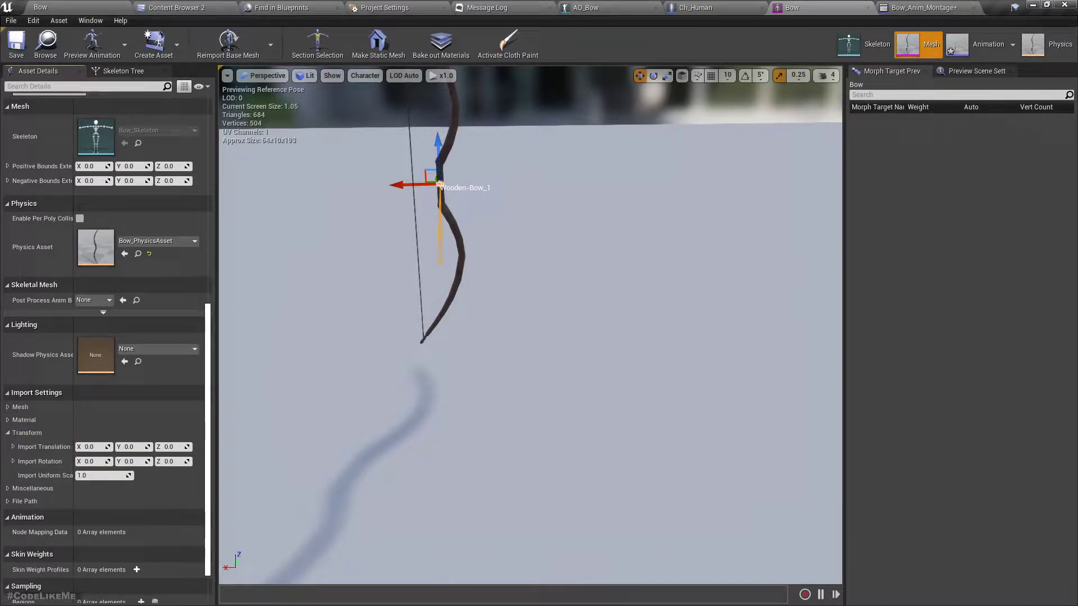
{"action": "right_click_drag", "start_coordinate": [669, 225], "coordinate": [656, 231]}
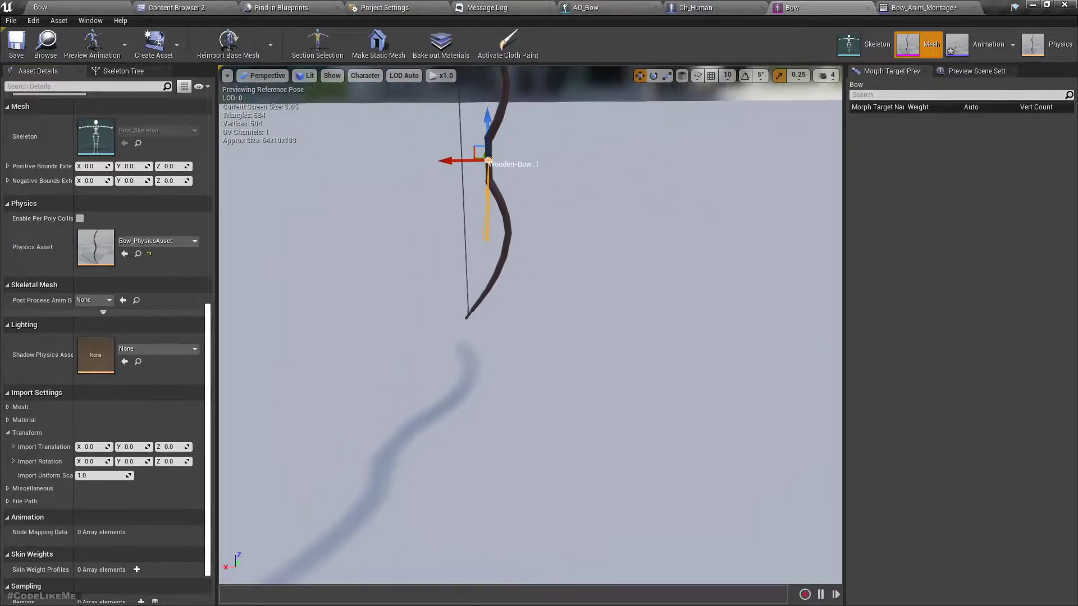
Check the Bow mesh's import file path and browse for its source file without choosing one
{"action": "scroll", "coordinate": [92, 320], "scroll_direction": "up", "scroll_amount": 9}
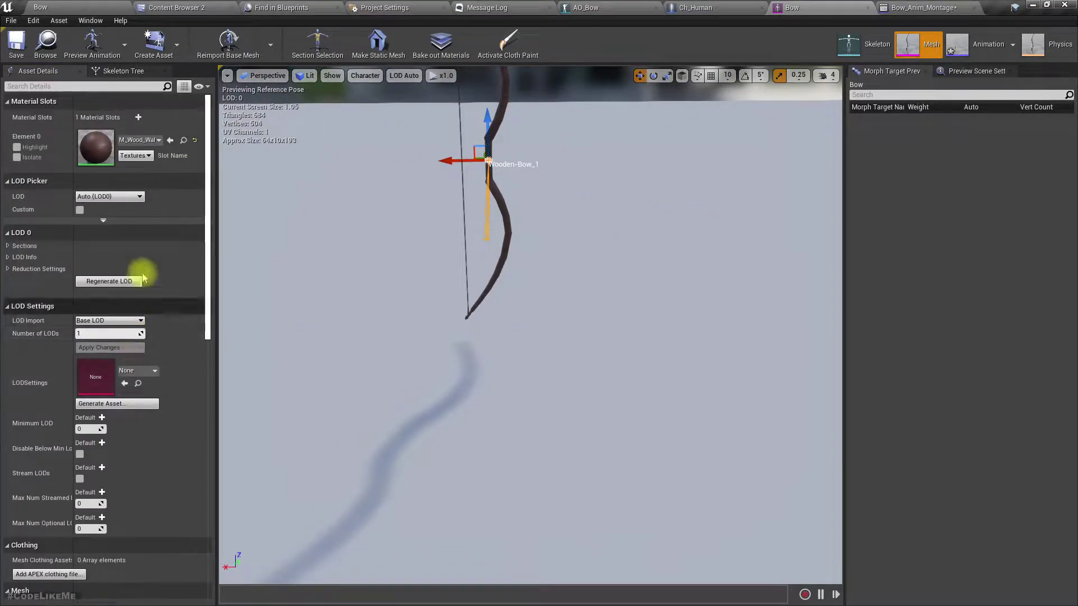
{"action": "scroll", "coordinate": [124, 359], "scroll_direction": "down", "scroll_amount": 5}
{"action": "scroll", "coordinate": [132, 363], "scroll_direction": "down", "scroll_amount": 15}
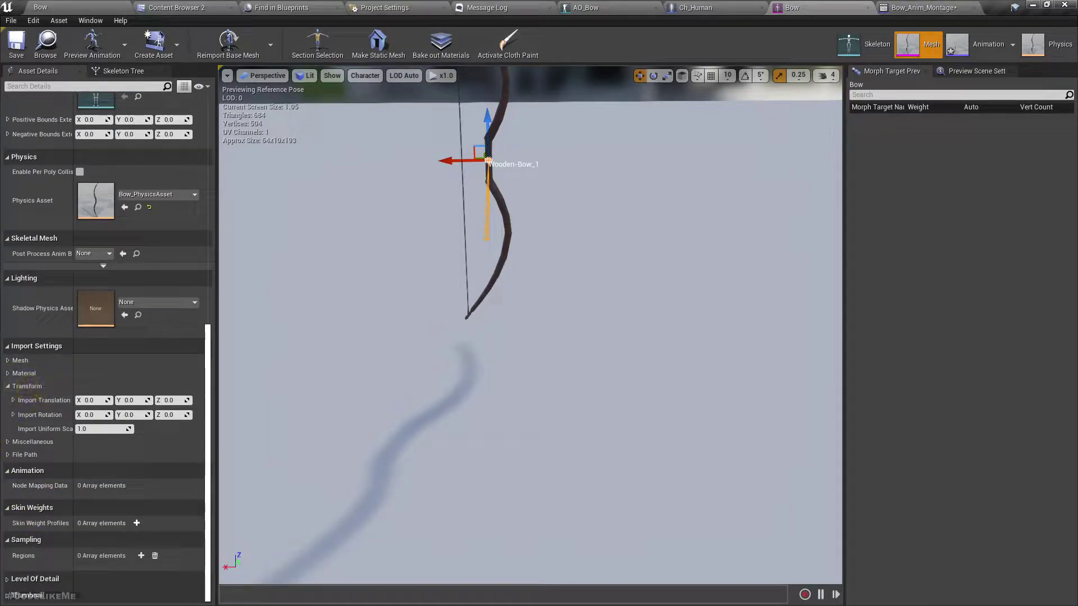
{"action": "left_click", "coordinate": [8, 456]}
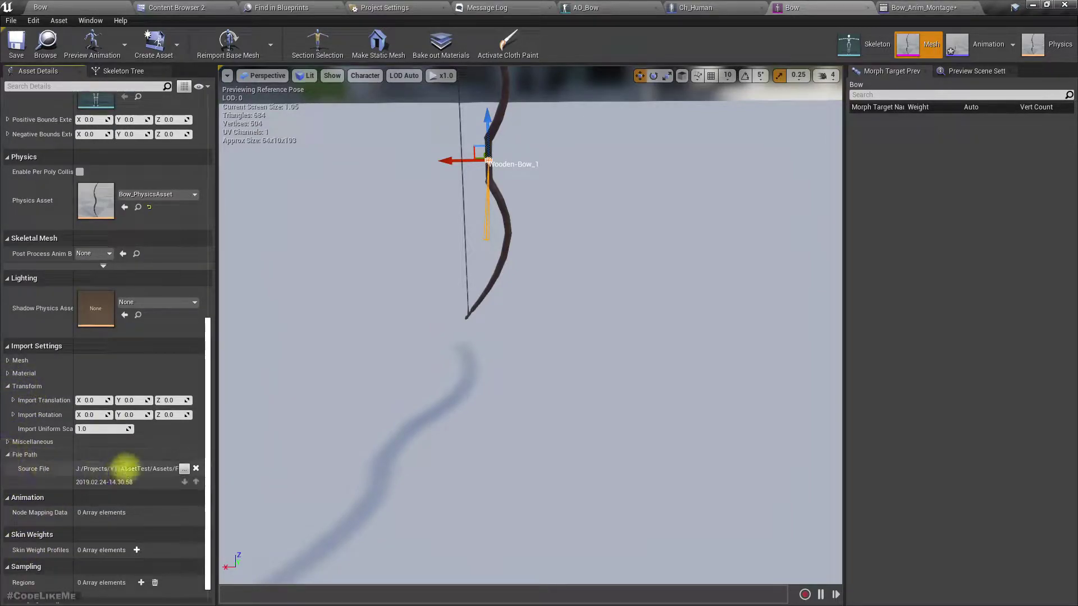
{"action": "left_click", "coordinate": [184, 469]}
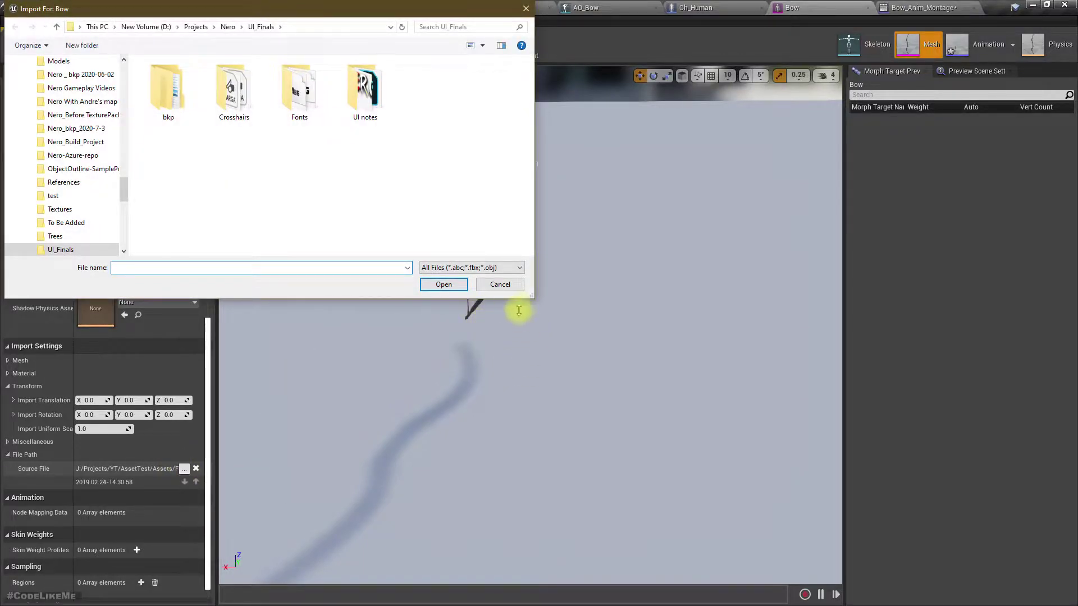
{"action": "left_click", "coordinate": [496, 285]}
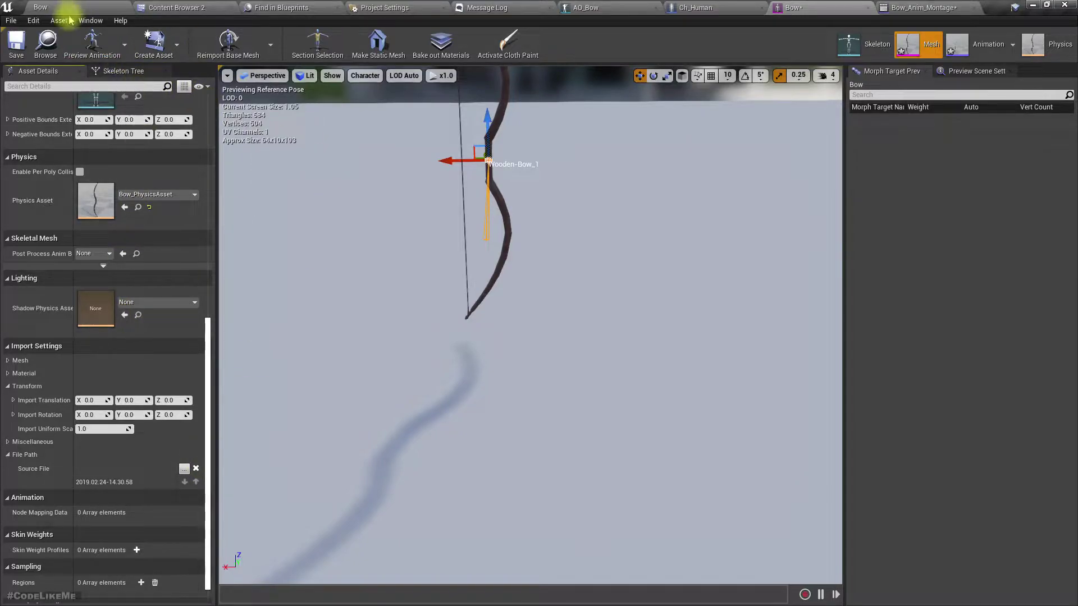
Export the Bow skeletal mesh from the Bow_and_Arrow folder as the FBX file Bow into D:\YT\OpenWorld\exports
{"action": "left_click", "coordinate": [45, 44]}
{"action": "right_click", "coordinate": [834, 115]}
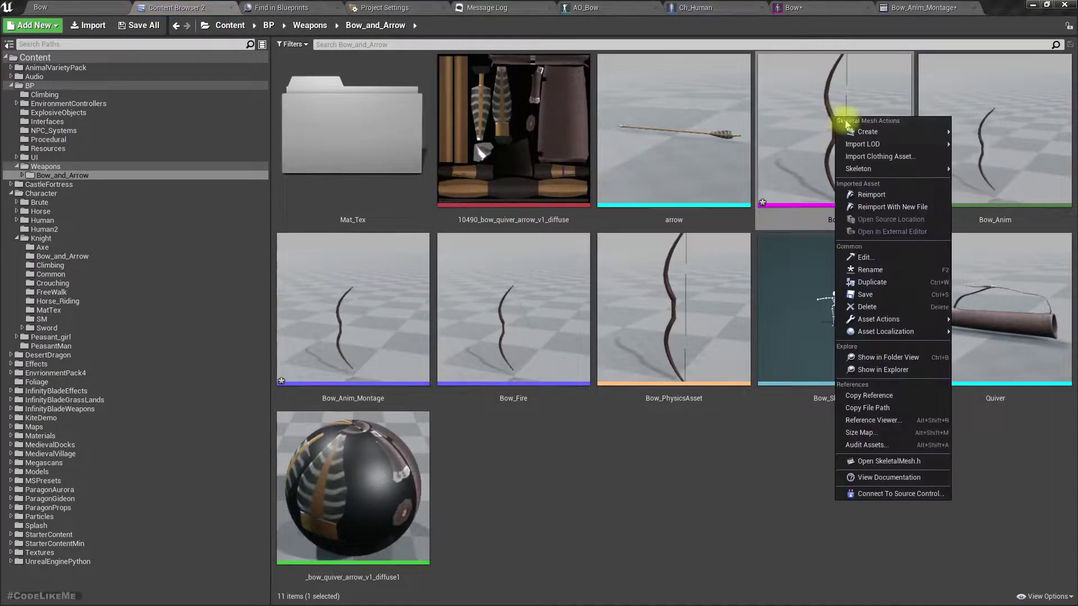
{"action": "mouse_move", "coordinate": [894, 319]}
{"action": "left_click", "coordinate": [1012, 375]}
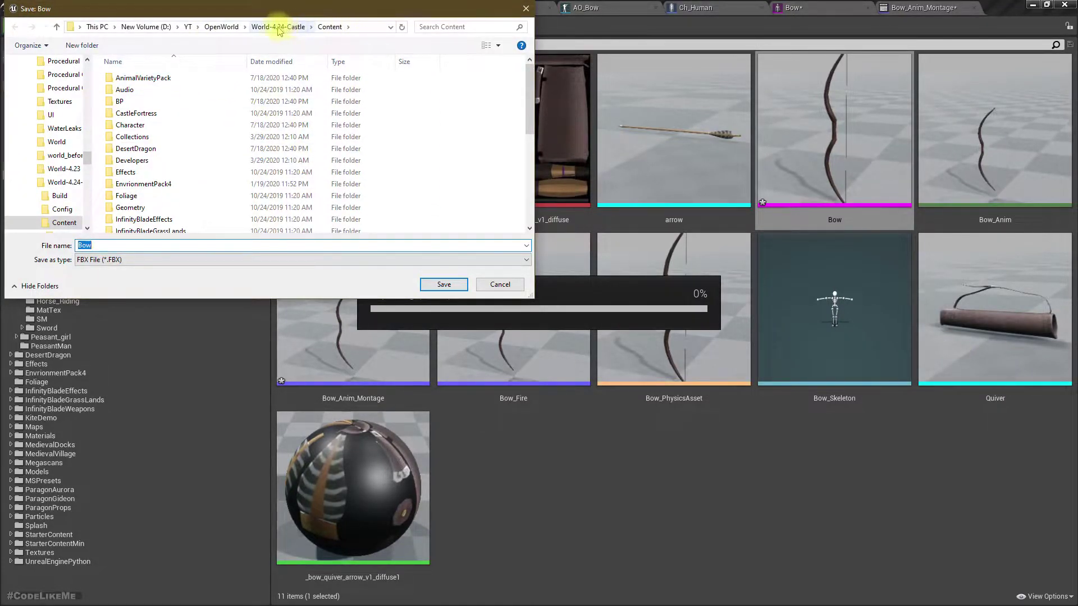
{"action": "left_click", "coordinate": [227, 28]}
{"action": "scroll", "coordinate": [180, 144], "scroll_direction": "down", "scroll_amount": 2}
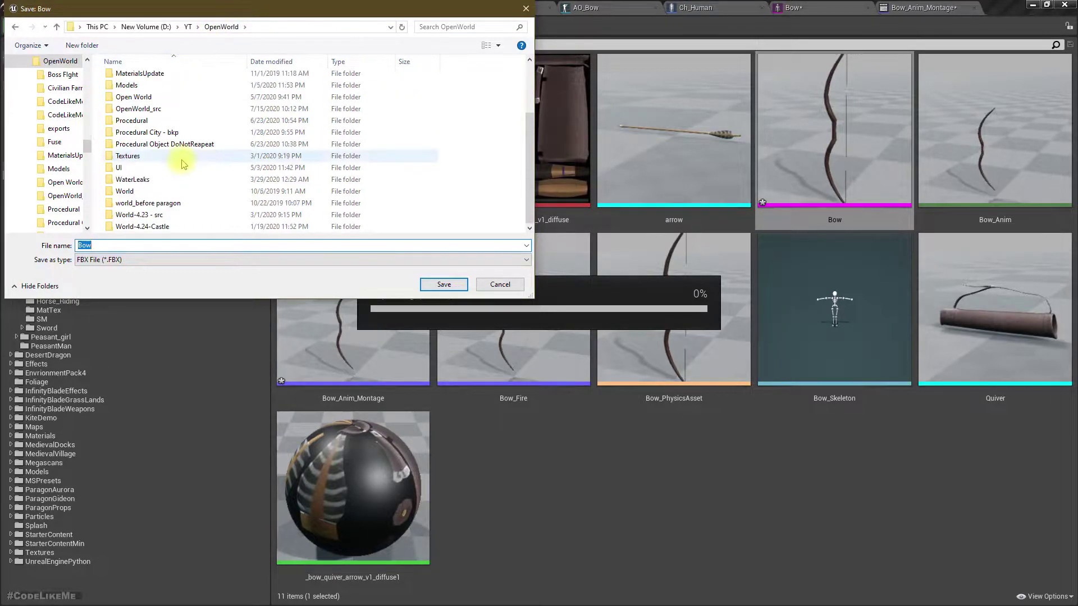
{"action": "scroll", "coordinate": [146, 141], "scroll_direction": "up", "scroll_amount": 2}
{"action": "left_click", "coordinate": [136, 127]}
{"action": "double_click", "coordinate": [135, 127]}
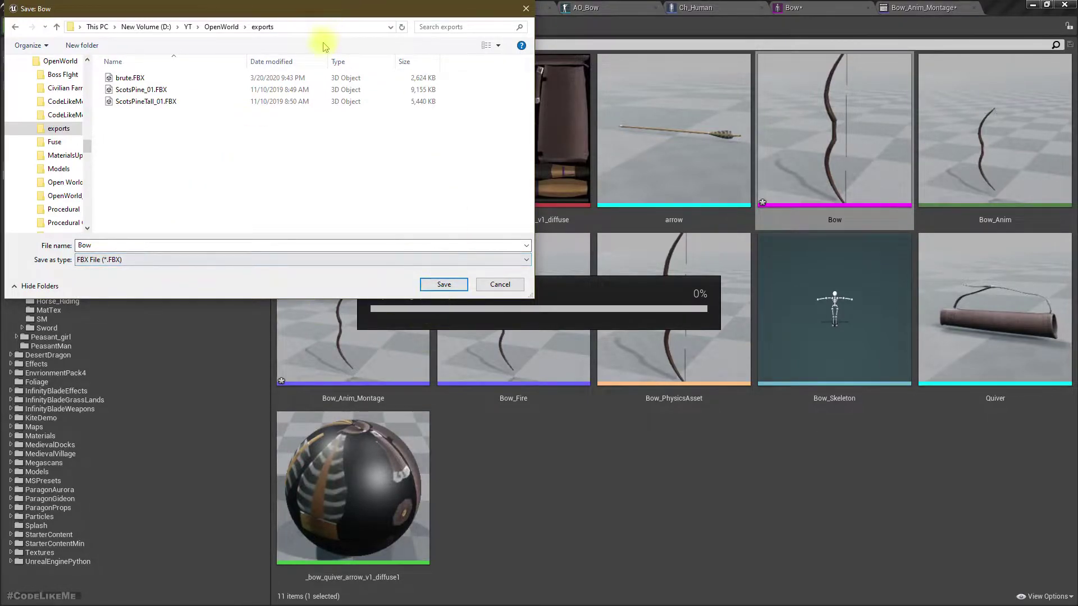
{"action": "left_click", "coordinate": [323, 28]}
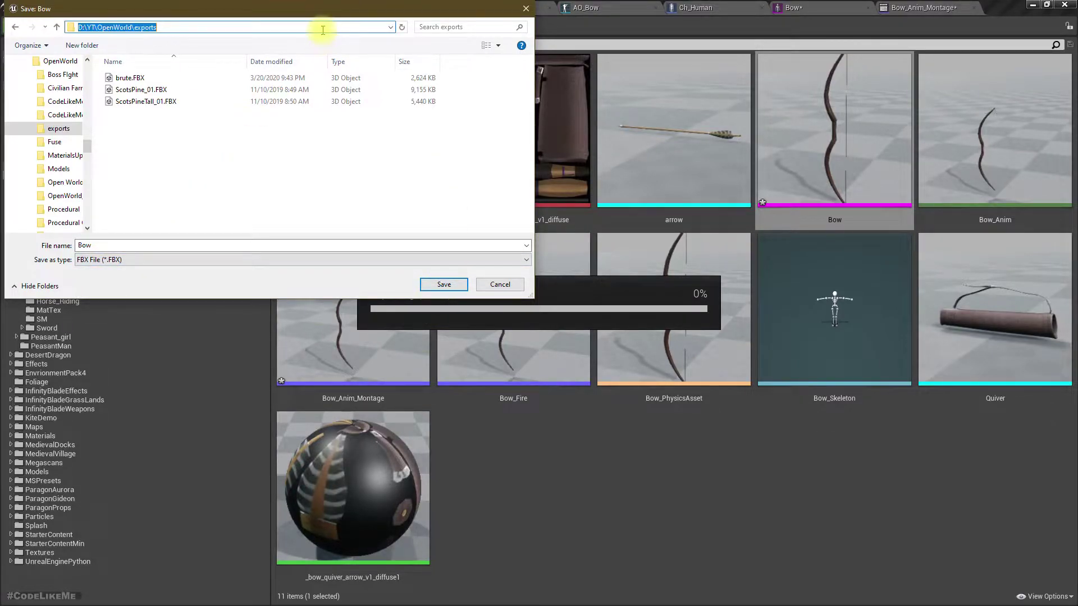
{"action": "left_click", "coordinate": [460, 286]}
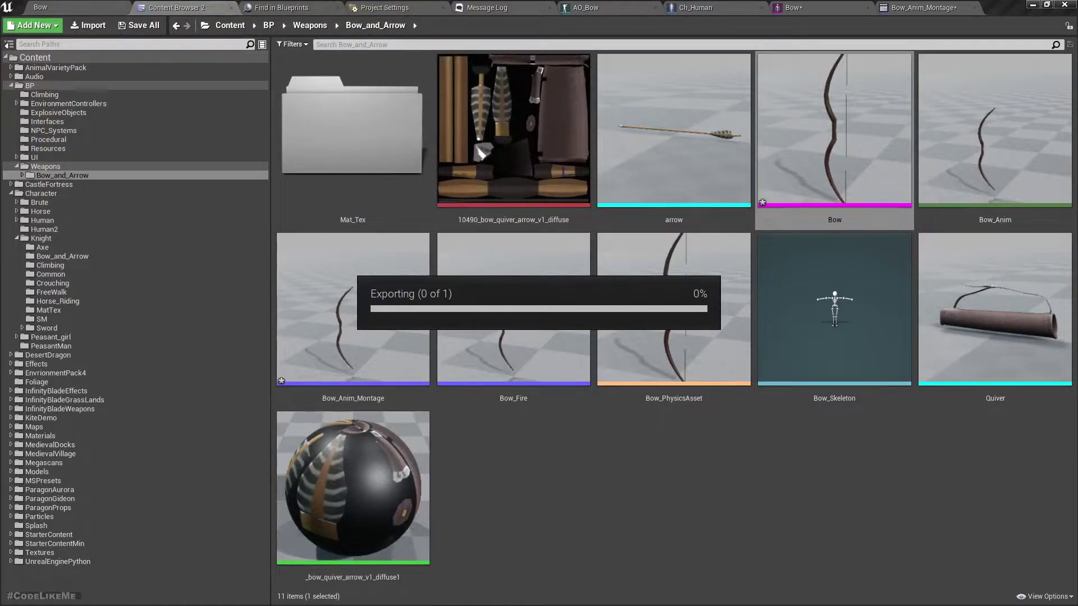
{"action": "left_click", "coordinate": [497, 413]}
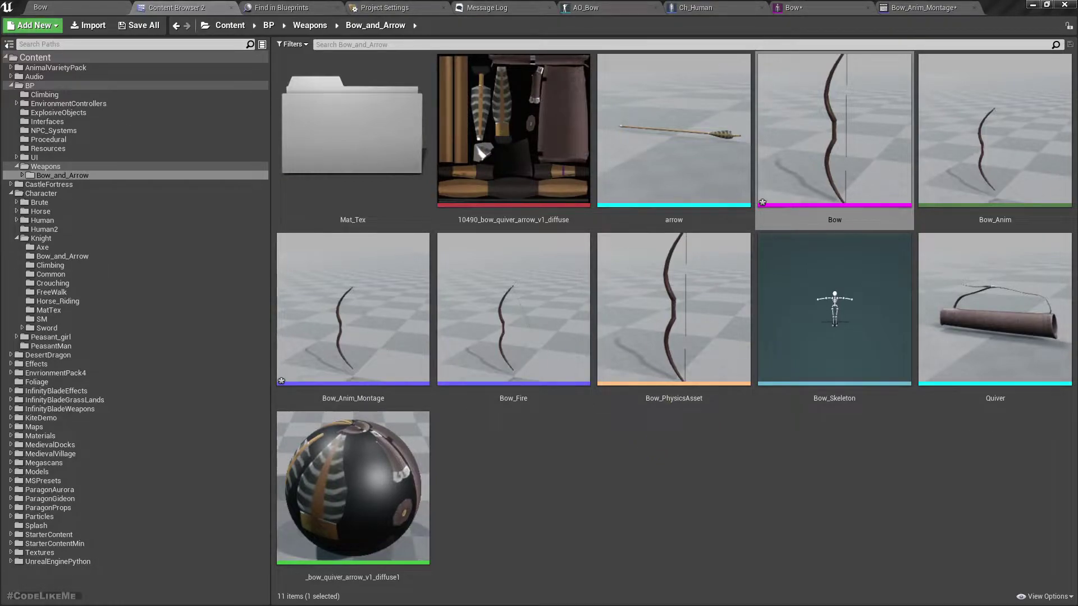
Reimport the Bow skeletal mesh from the exported Bow.FBX, resetting the conflicting materials to the FBX
{"action": "key", "text": "alt+Tab"}
{"action": "left_click_drag", "start_coordinate": [148, 123], "coordinate": [497, 371]}
{"action": "key", "text": "alt+Tab"}
{"action": "left_click_drag", "start_coordinate": [802, 479], "coordinate": [797, 503]}
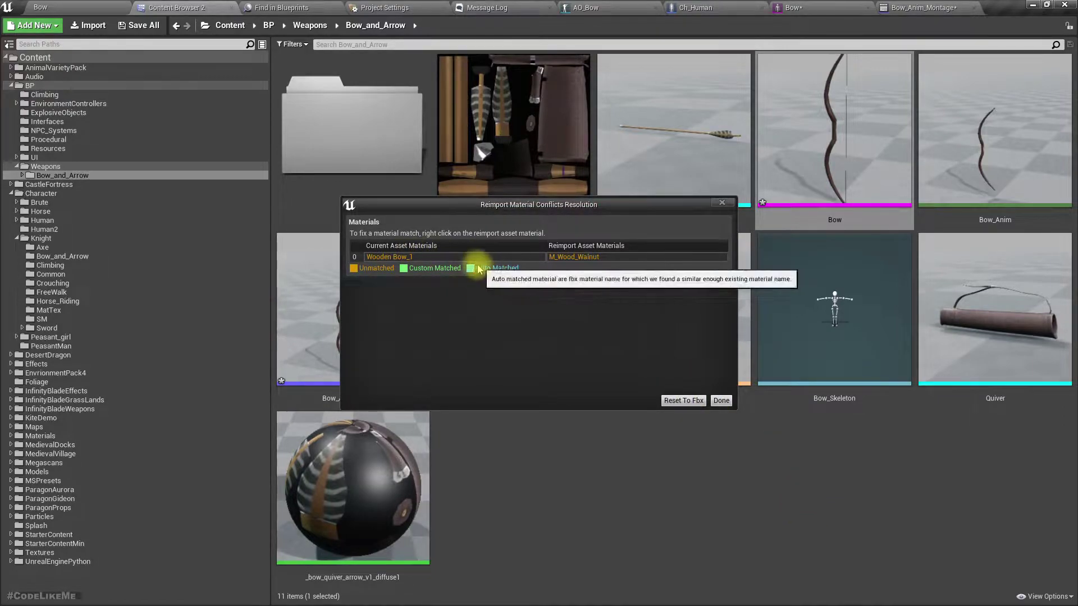
{"action": "left_click", "coordinate": [682, 400]}
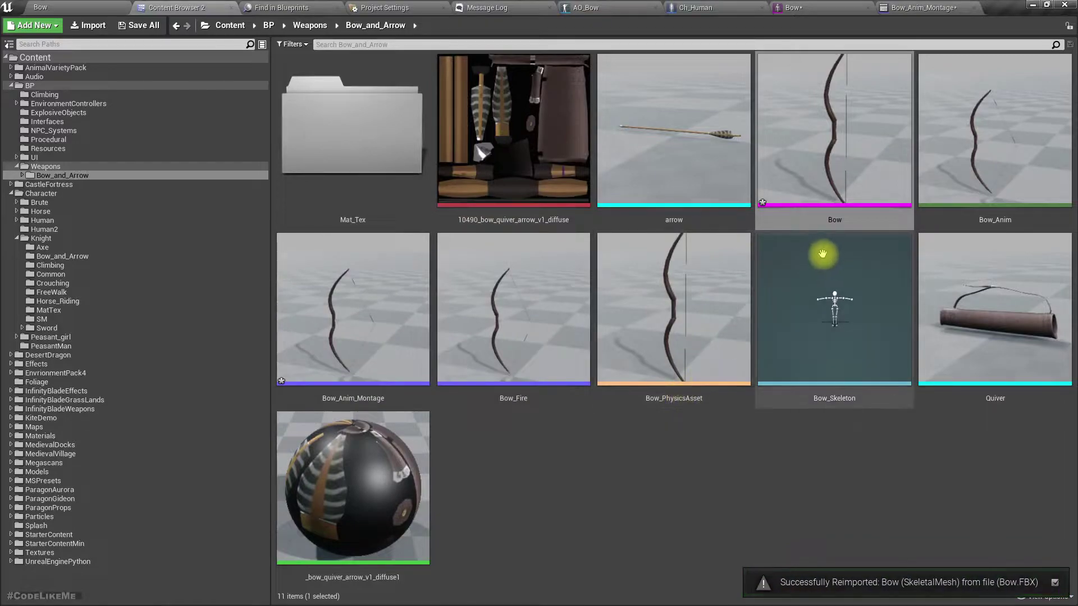
Open the reimported Bow mesh and examine the Wooden-Bow_1 root bone's position relative to the grip and the mesh origin
{"action": "double_click", "coordinate": [842, 147]}
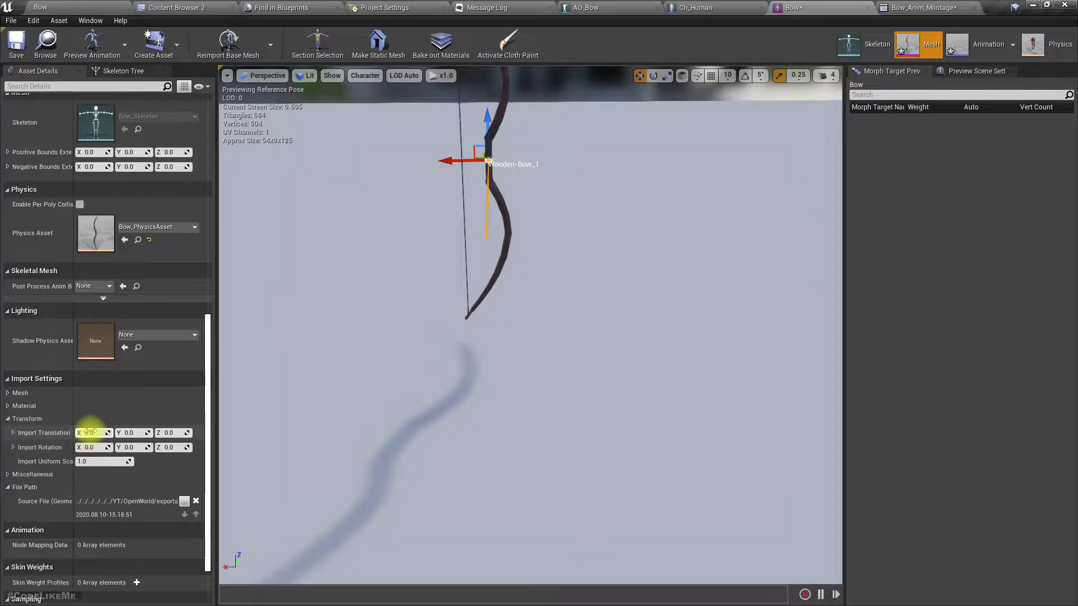
{"action": "mouse_move", "coordinate": [408, 258]}
{"action": "right_mouse_down"}
{"action": "mouse_move", "coordinate": [534, 250]}
{"action": "mouse_move", "coordinate": [414, 266]}
{"action": "right_mouse_up"}
{"action": "key", "text": "a"}
{"action": "key", "text": "a"}
{"action": "key", "text": "w"}
{"action": "scroll", "coordinate": [416, 268], "scroll_direction": "down", "scroll_amount": 4}
{"action": "middle_click_drag", "start_coordinate": [416, 268], "coordinate": [456, 345]}
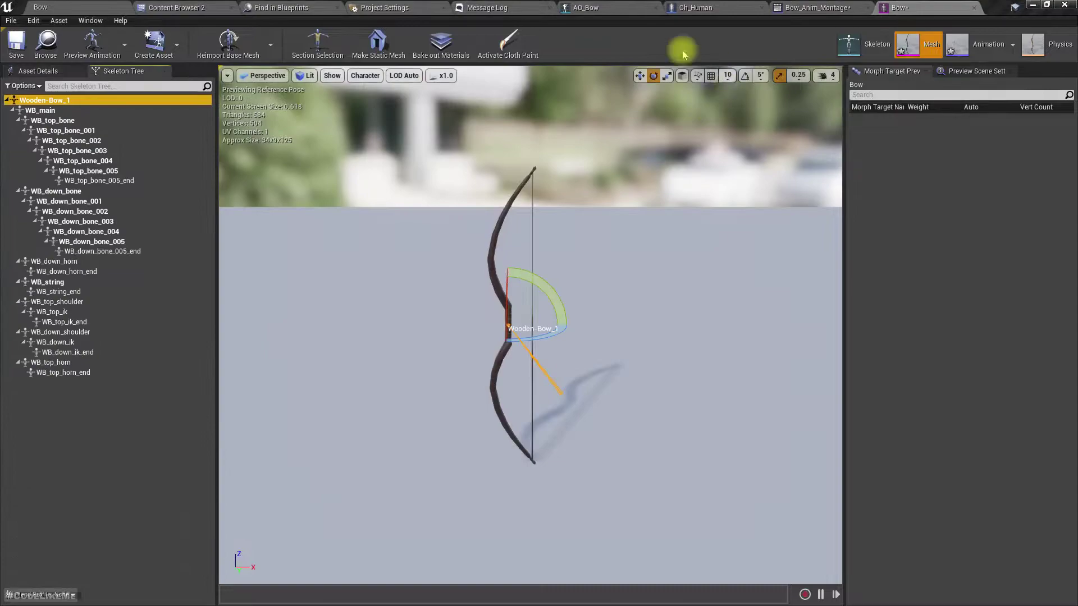
{"action": "left_click", "coordinate": [37, 71]}
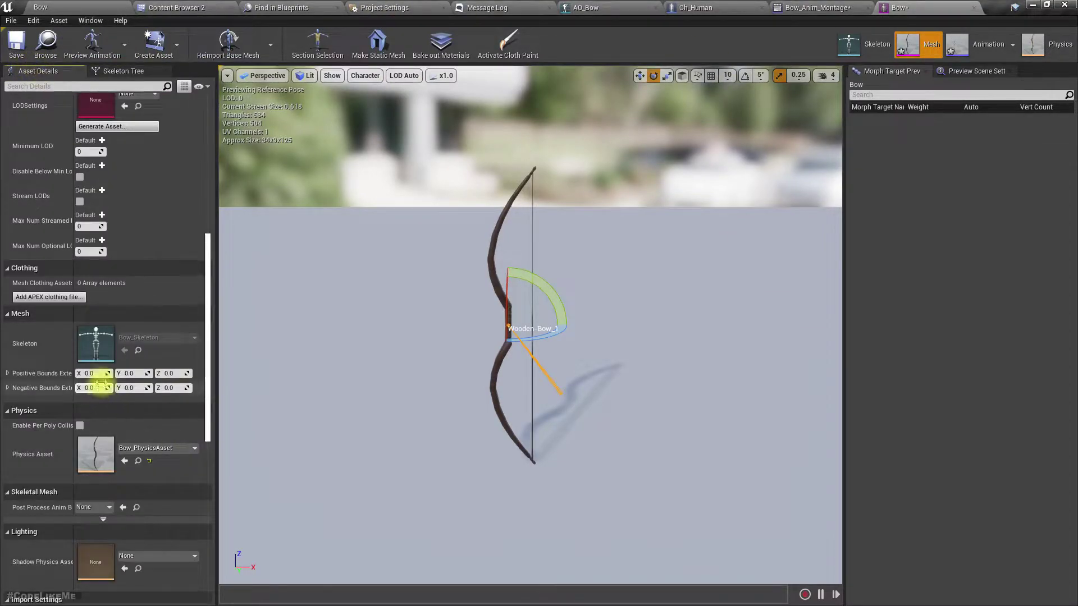
{"action": "right_click_drag", "start_coordinate": [546, 362], "coordinate": [538, 363]}
{"action": "key", "text": "w"}
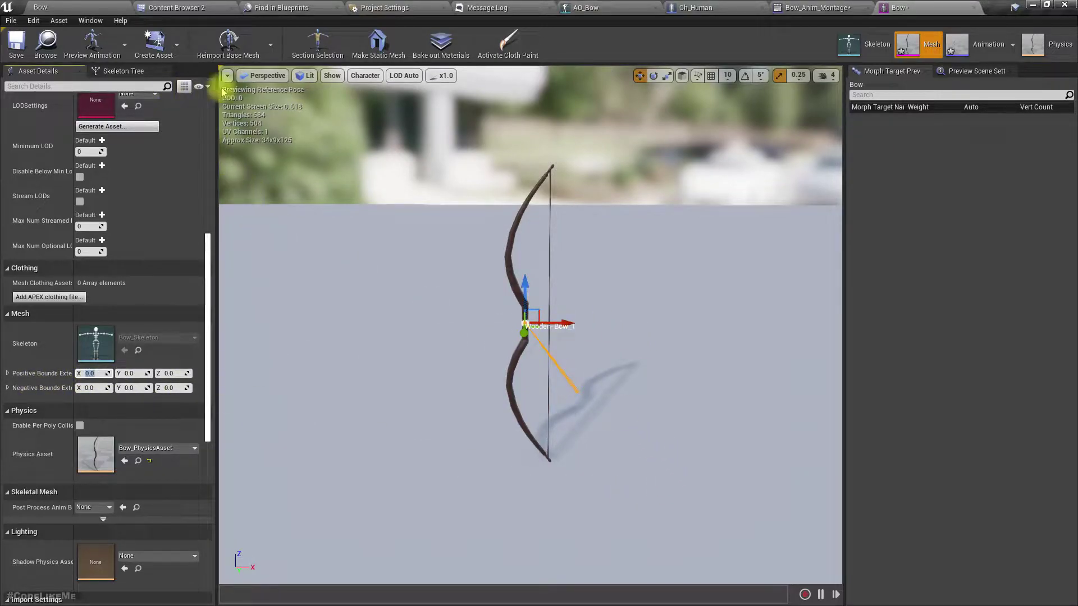
Switch the Bow preview to the Right orthographic view and frame the offset between the root bone and the origin
{"action": "left_click", "coordinate": [252, 76]}
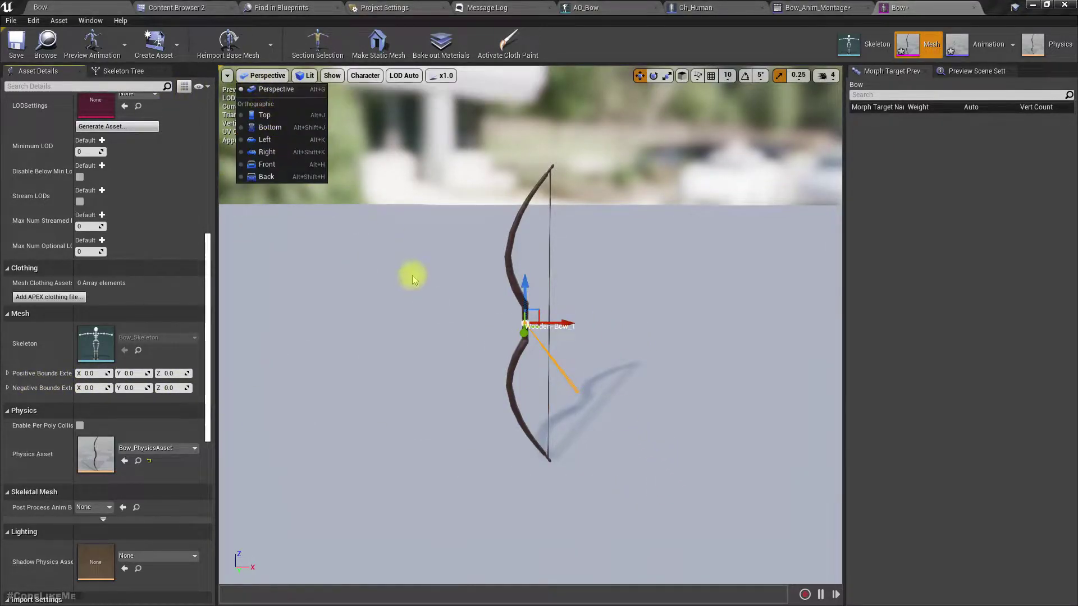
{"action": "right_click_drag", "start_coordinate": [487, 308], "coordinate": [427, 287]}
{"action": "key", "text": "e"}
{"action": "key", "text": "d"}
{"action": "key", "text": "w"}
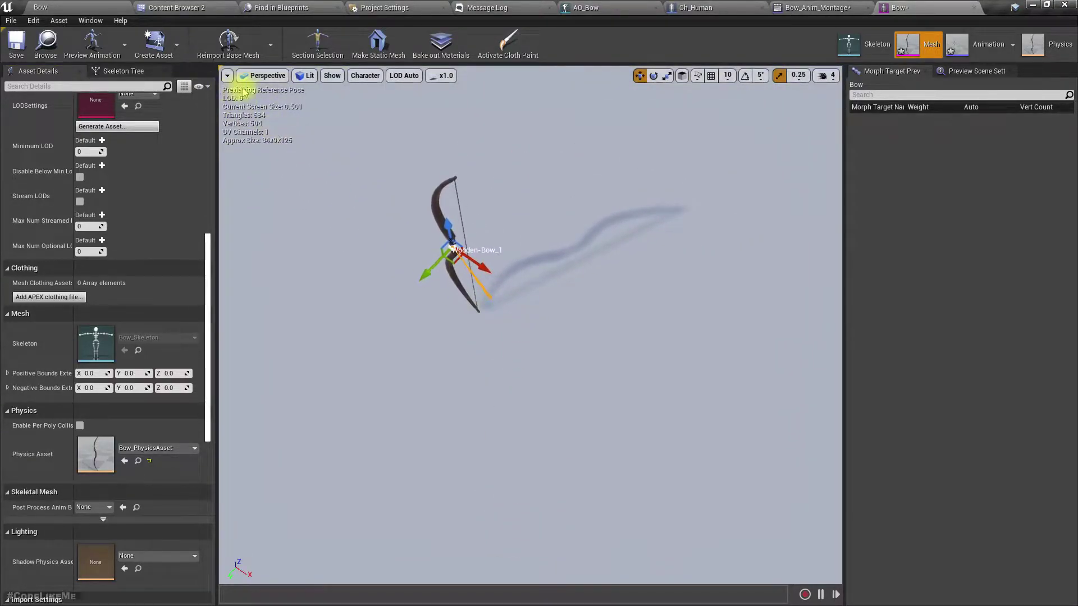
{"action": "left_click", "coordinate": [253, 76]}
{"action": "left_click", "coordinate": [280, 157]}
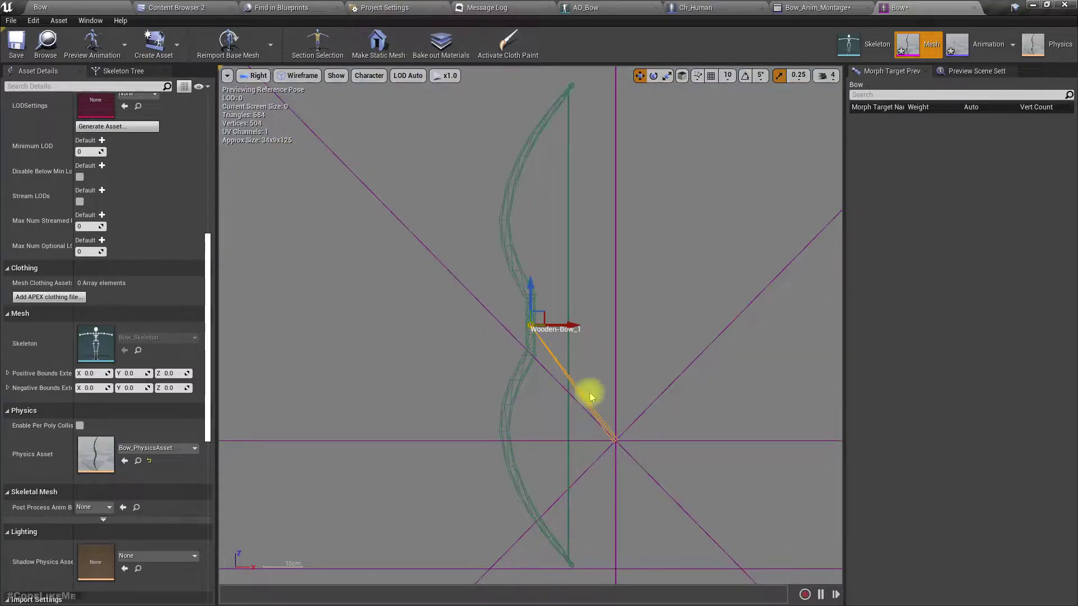
{"action": "right_click_drag", "start_coordinate": [621, 473], "coordinate": [543, 339]}
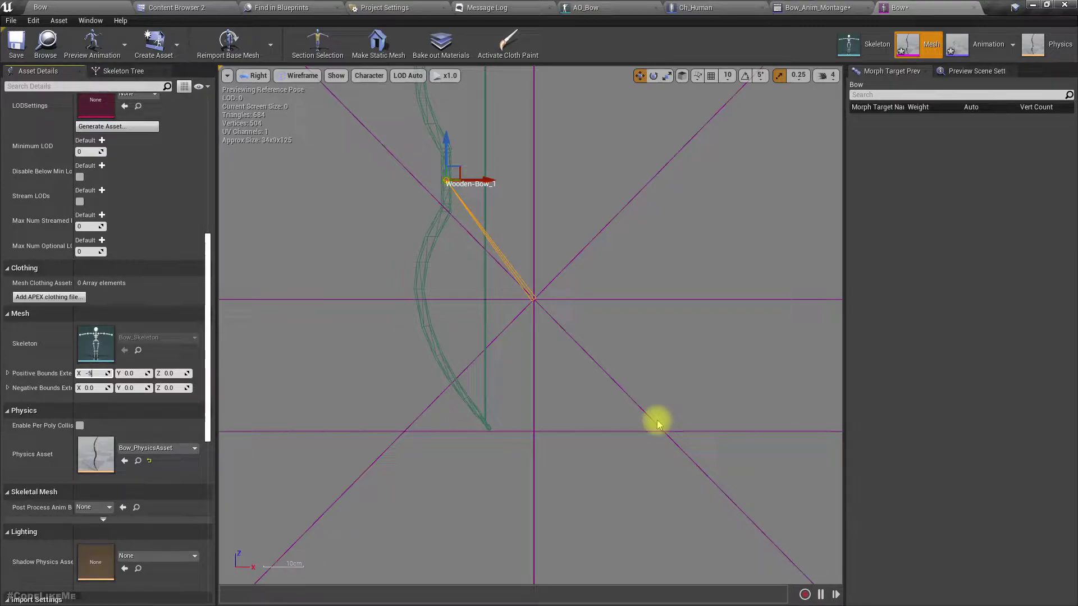
Try reimporting the Bow mesh with Positive Bounds X at -5, and with Import Translation X at -5 after restoring the bounds to 0
{"action": "left_click", "coordinate": [232, 50]}
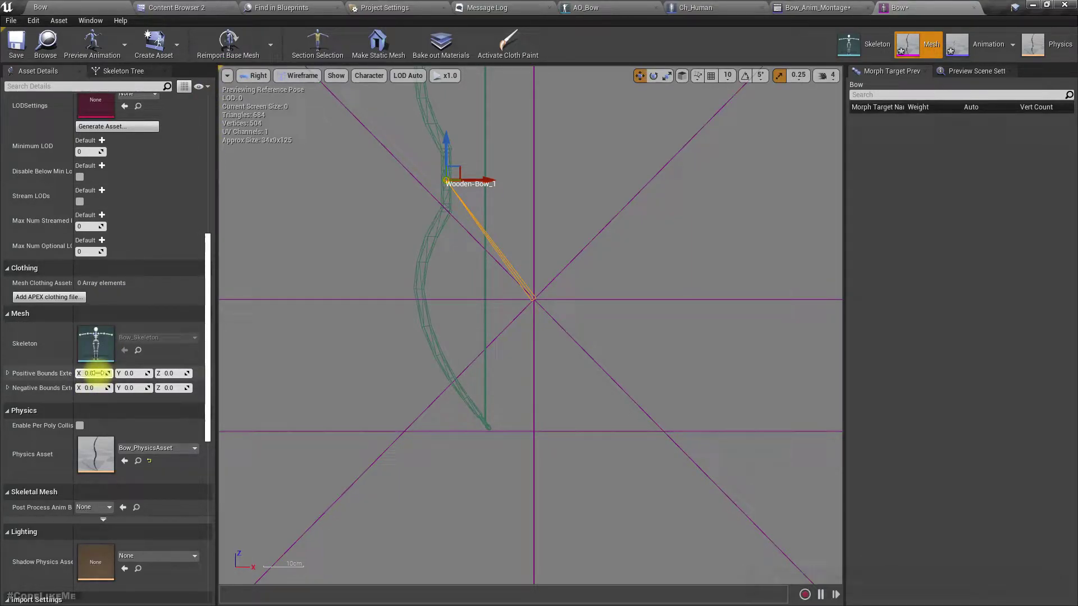
{"action": "scroll", "coordinate": [211, 272], "scroll_direction": "down", "scroll_amount": 5}
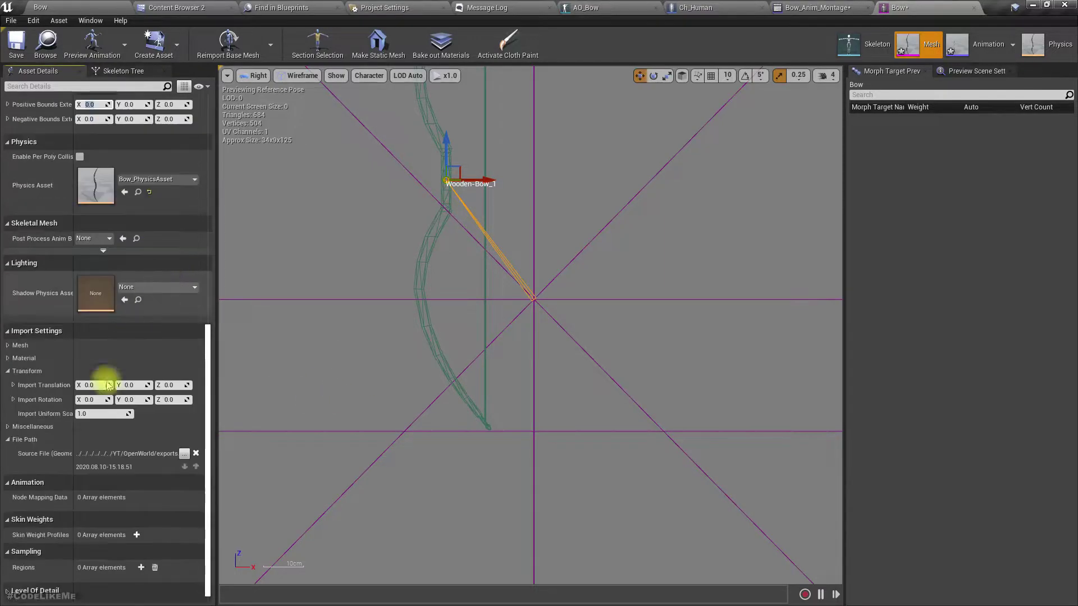
{"action": "left_click", "coordinate": [87, 385]}
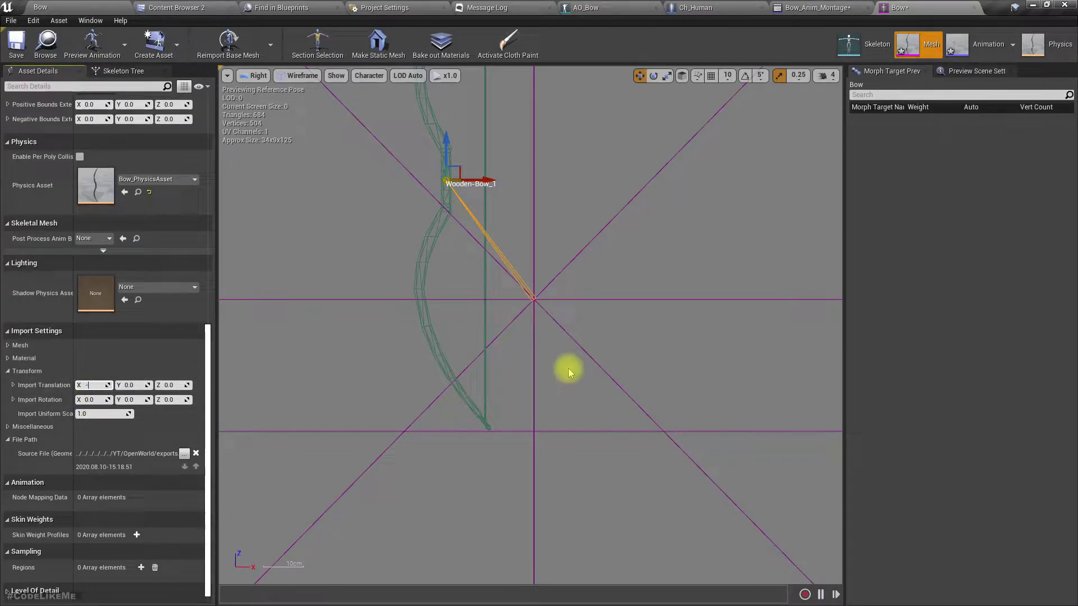
{"action": "left_click", "coordinate": [235, 54]}
Reimport the Bow mesh with Import Translation X set to 20, and again with it refined to 22
{"action": "left_click", "coordinate": [92, 385]}
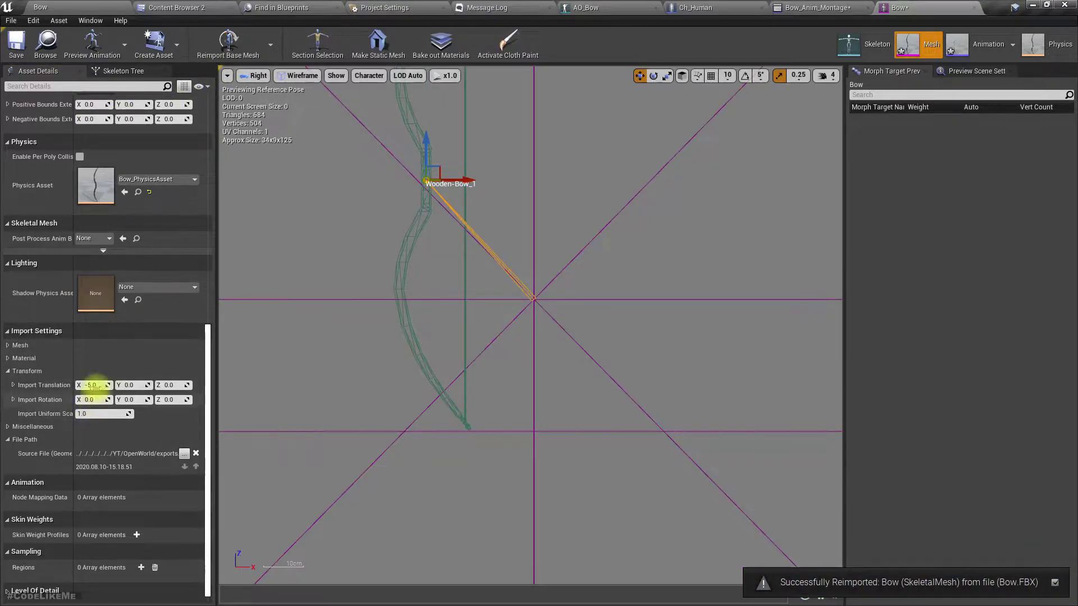
{"action": "type", "text": "20"}
{"action": "key", "text": "Return"}
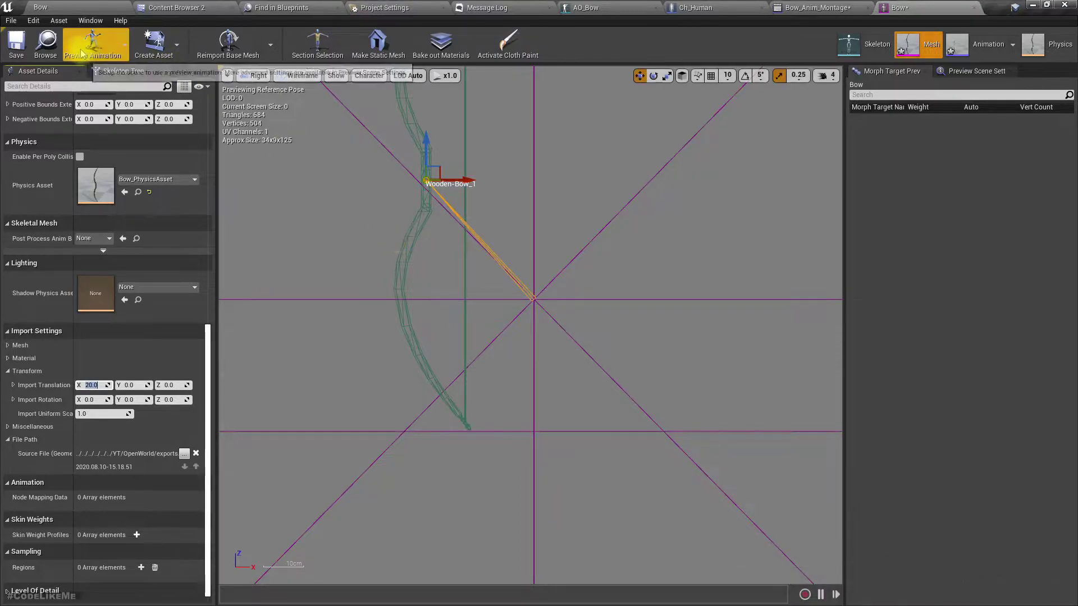
{"action": "left_click", "coordinate": [221, 46]}
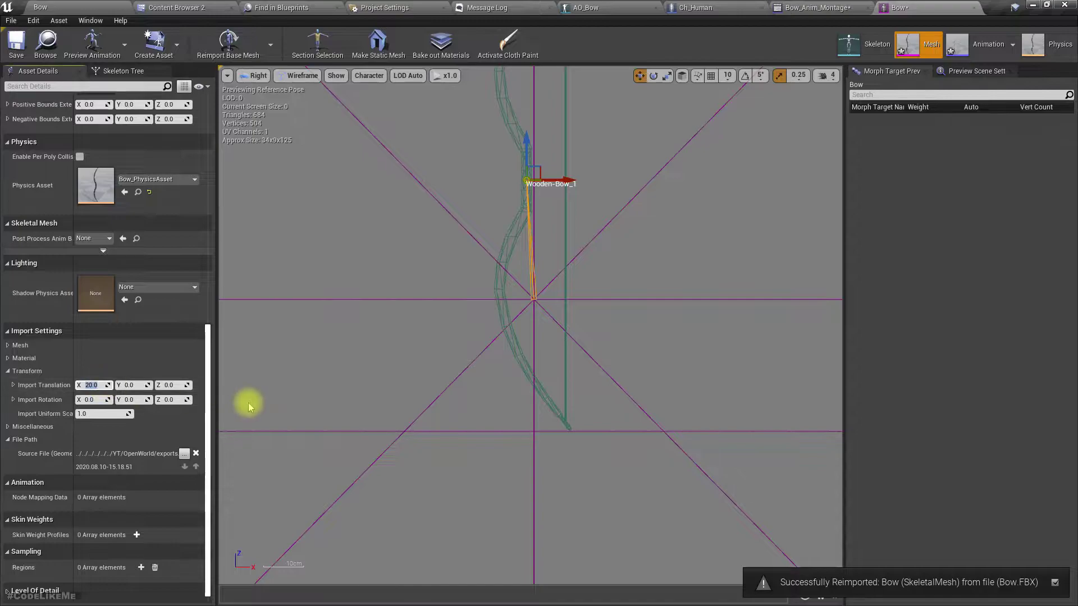
{"action": "type", "text": "2"}
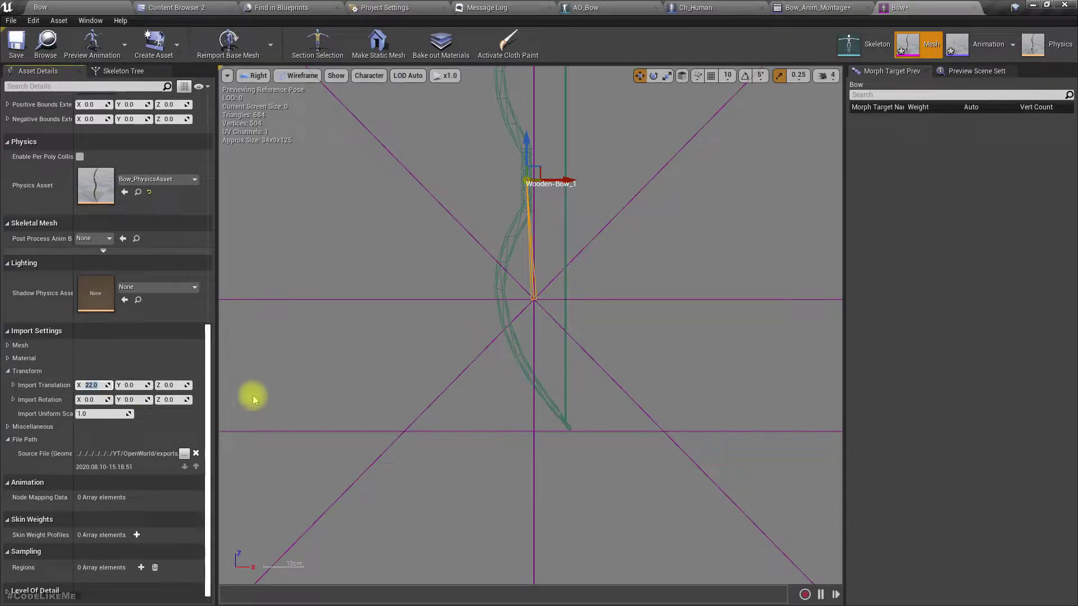
{"action": "left_click", "coordinate": [237, 51]}
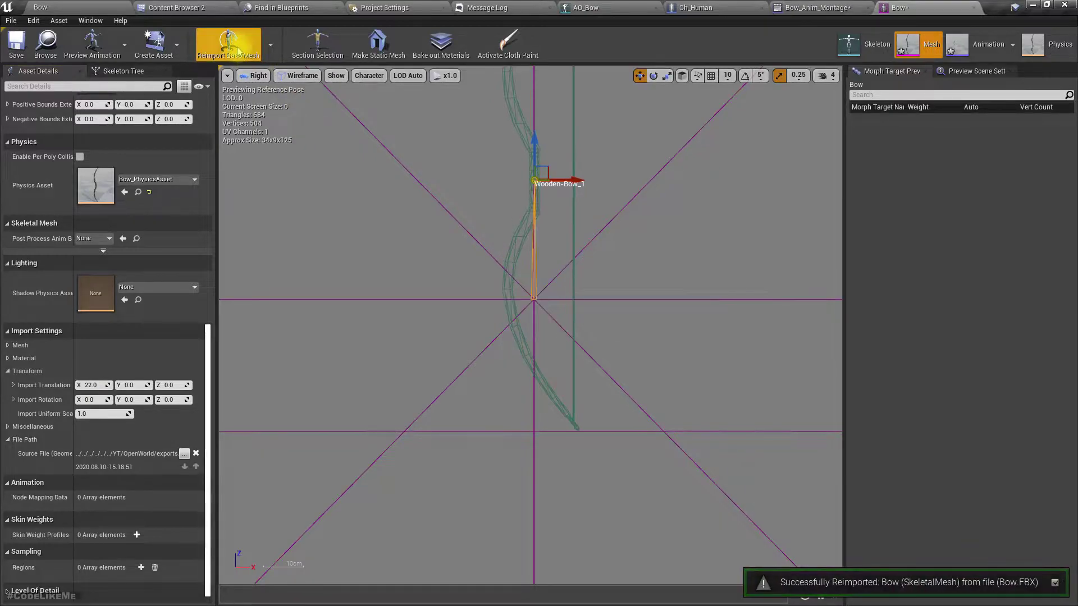
Reimport the Bow mesh with Import Translation Z set to -30 and check the grip against the origin
{"action": "scroll", "coordinate": [542, 186], "scroll_direction": "up", "scroll_amount": 4}
{"action": "scroll", "coordinate": [544, 221], "scroll_direction": "down", "scroll_amount": 1}
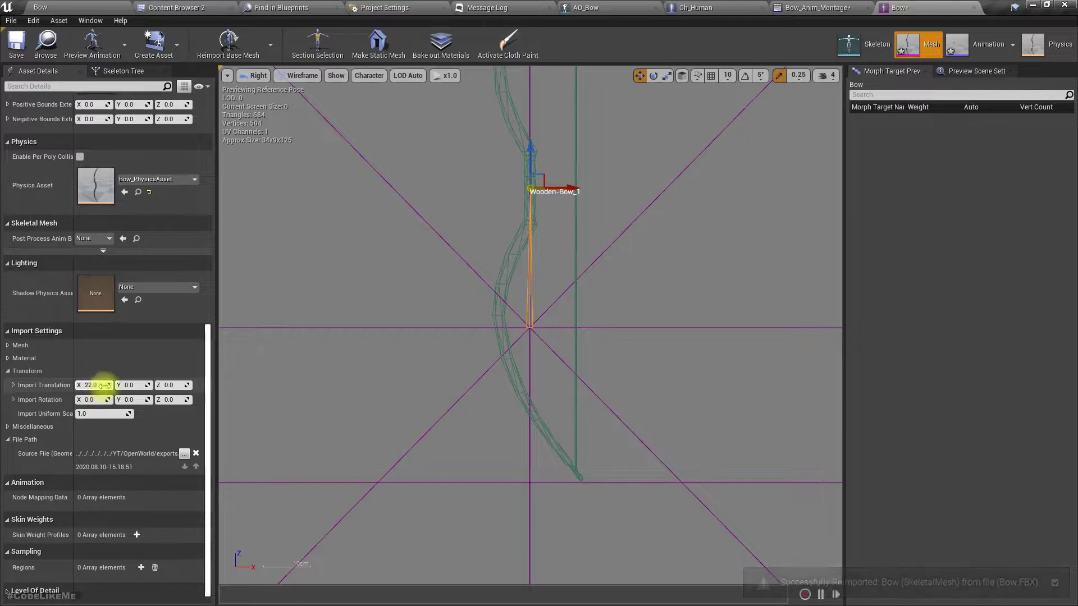
{"action": "left_click", "coordinate": [177, 385]}
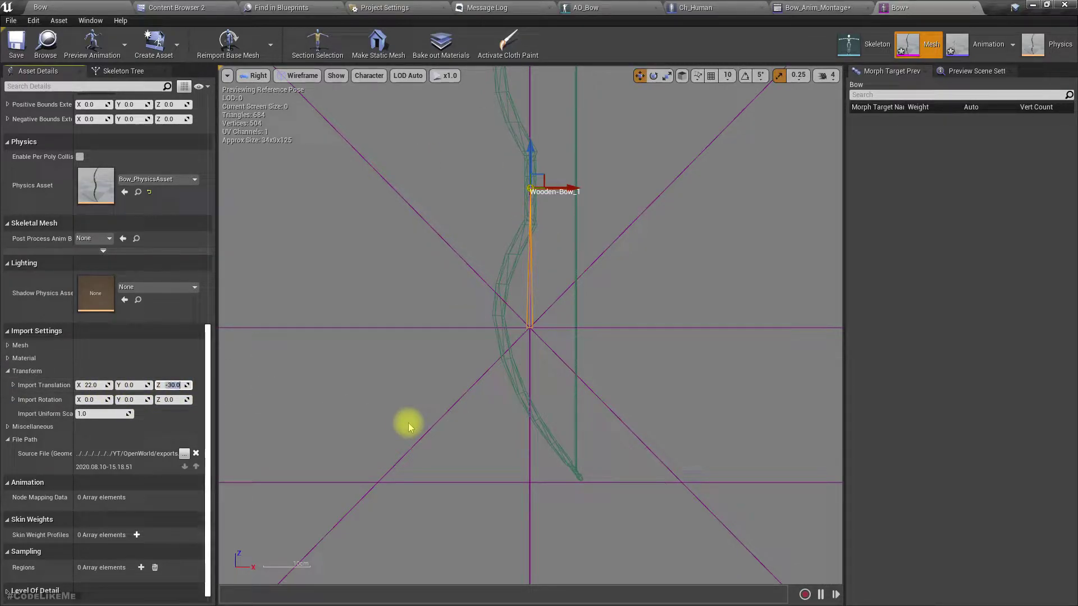
{"action": "left_click", "coordinate": [228, 43]}
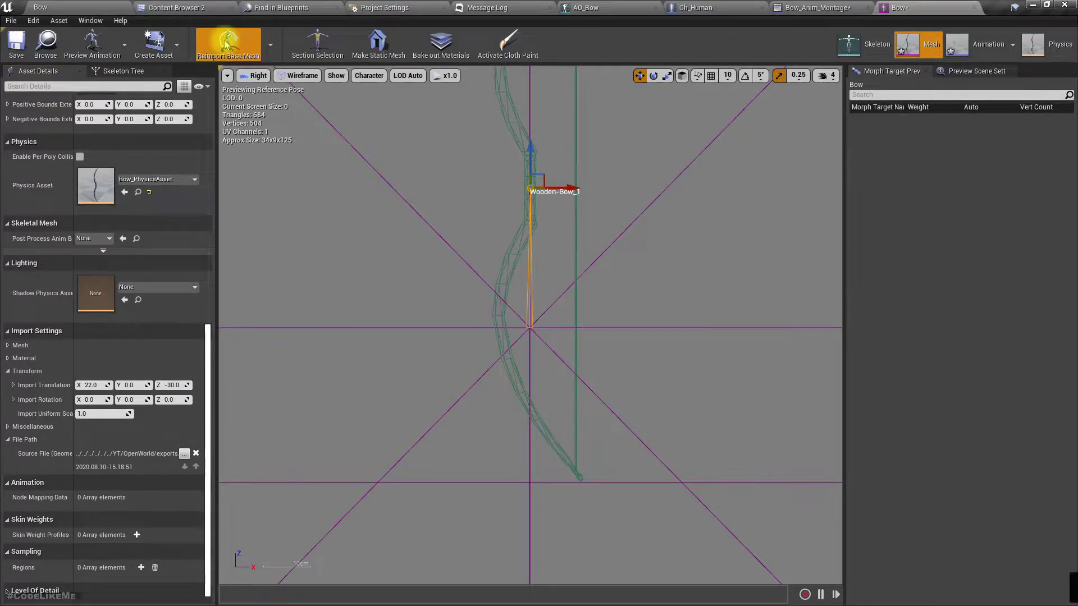
{"action": "scroll", "coordinate": [520, 348], "scroll_direction": "up", "scroll_amount": 5}
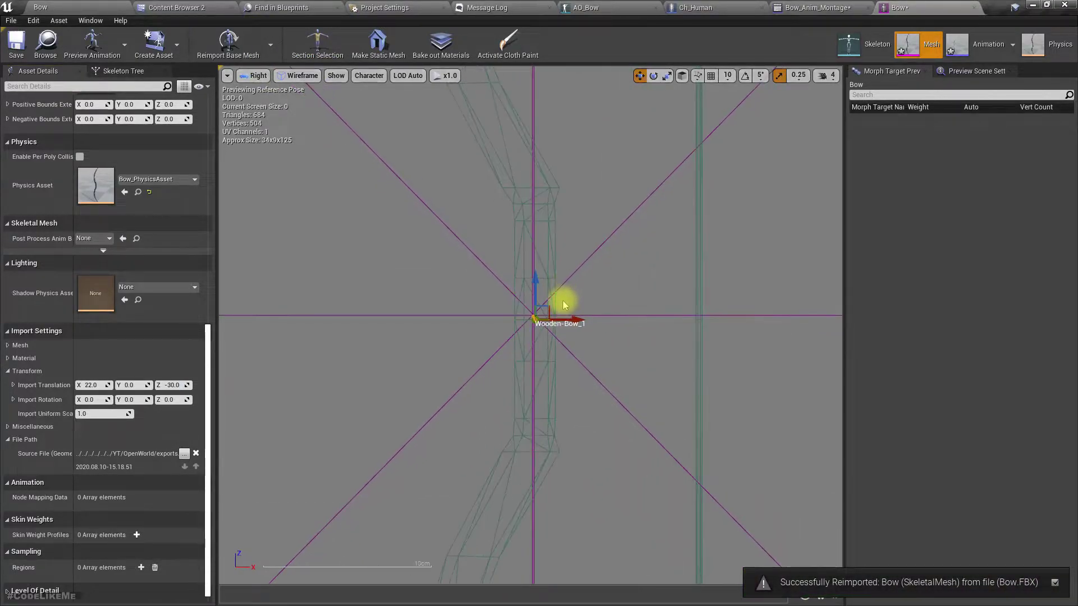
{"action": "scroll", "coordinate": [539, 329], "scroll_direction": "down", "scroll_amount": 5}
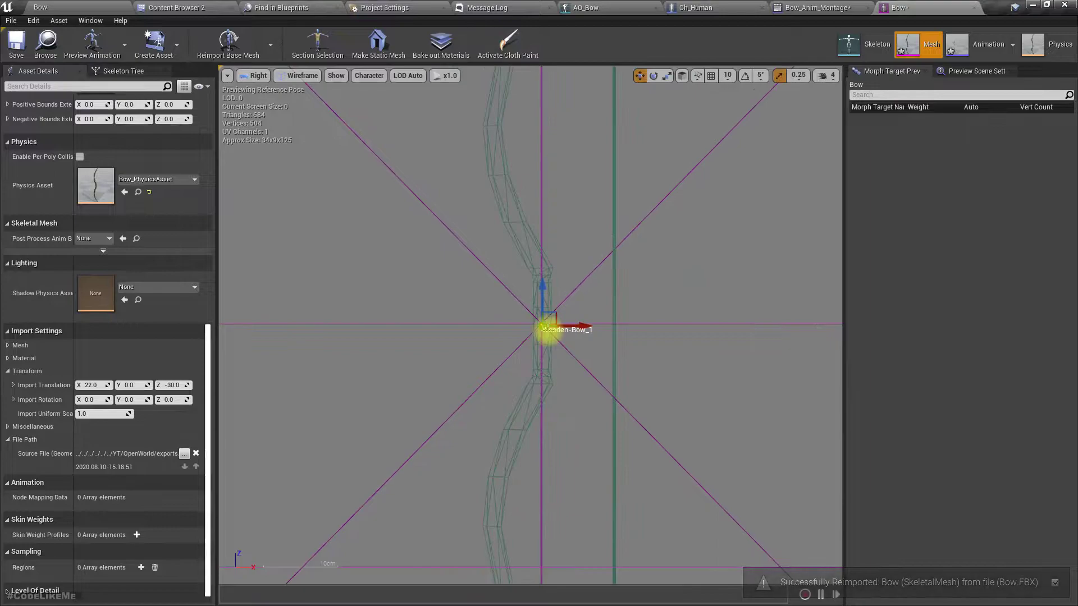
Check the Bow root bone's alignment in the Front orthographic view and save the mesh
{"action": "left_click", "coordinate": [251, 76]}
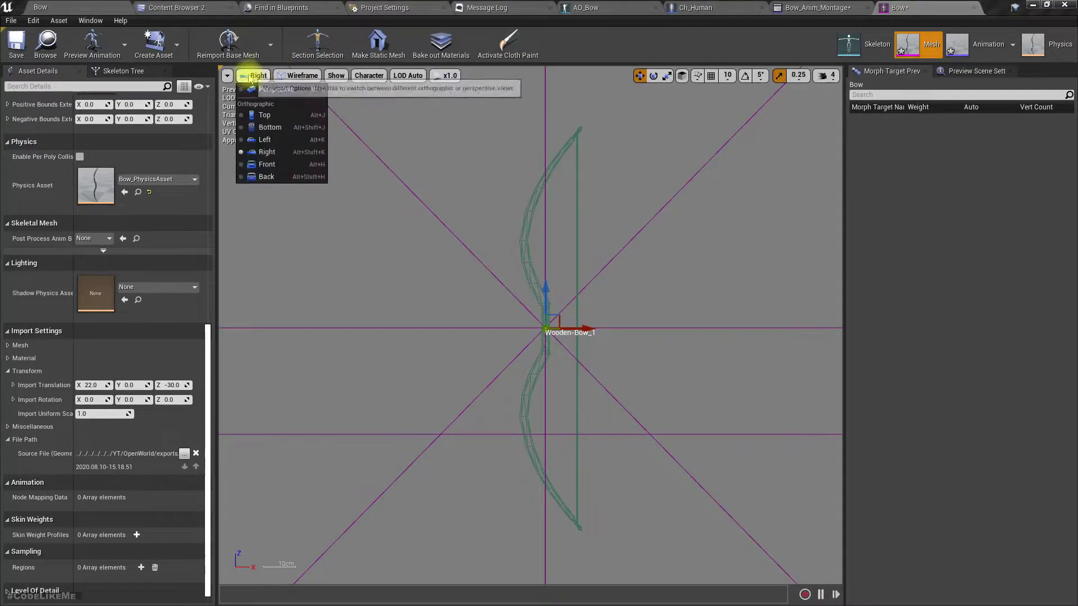
{"action": "left_click", "coordinate": [267, 163]}
{"action": "scroll", "coordinate": [534, 346], "scroll_direction": "up", "scroll_amount": 5}
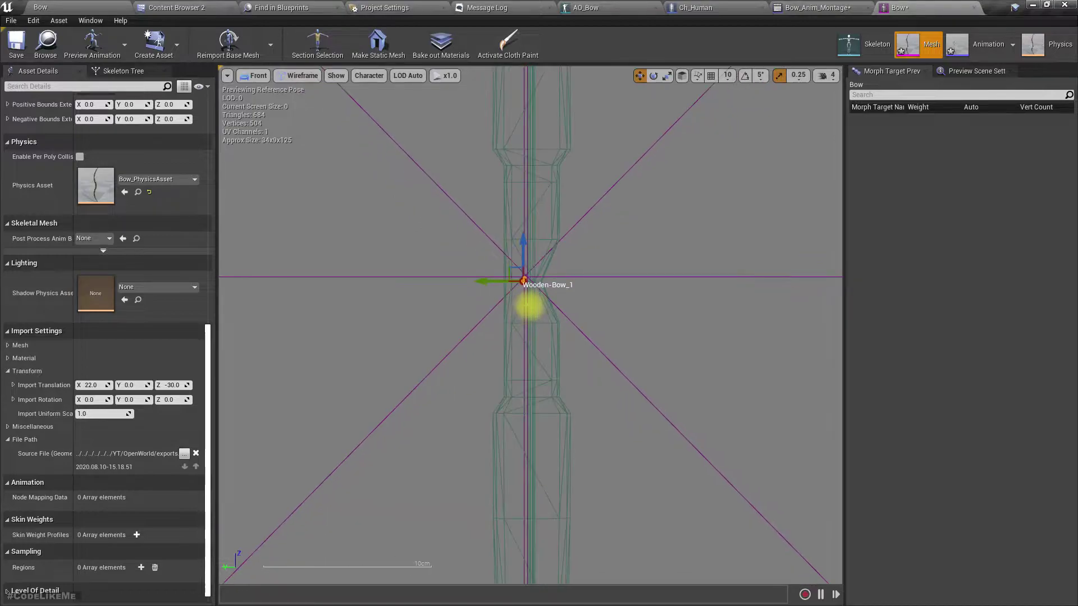
{"action": "scroll", "coordinate": [536, 302], "scroll_direction": "down", "scroll_amount": 6}
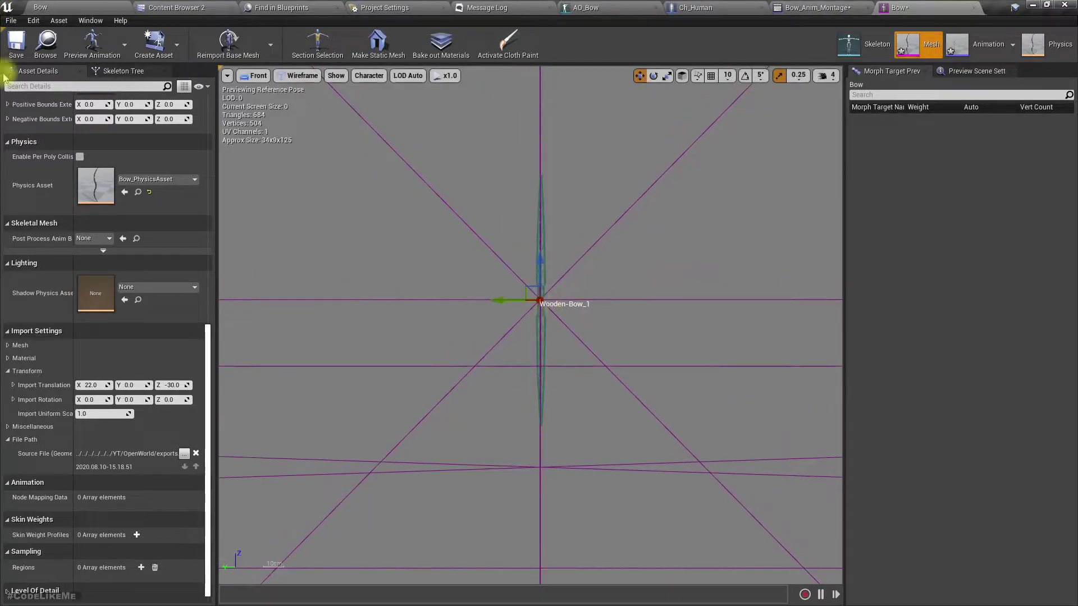
{"action": "left_click", "coordinate": [30, 53]}
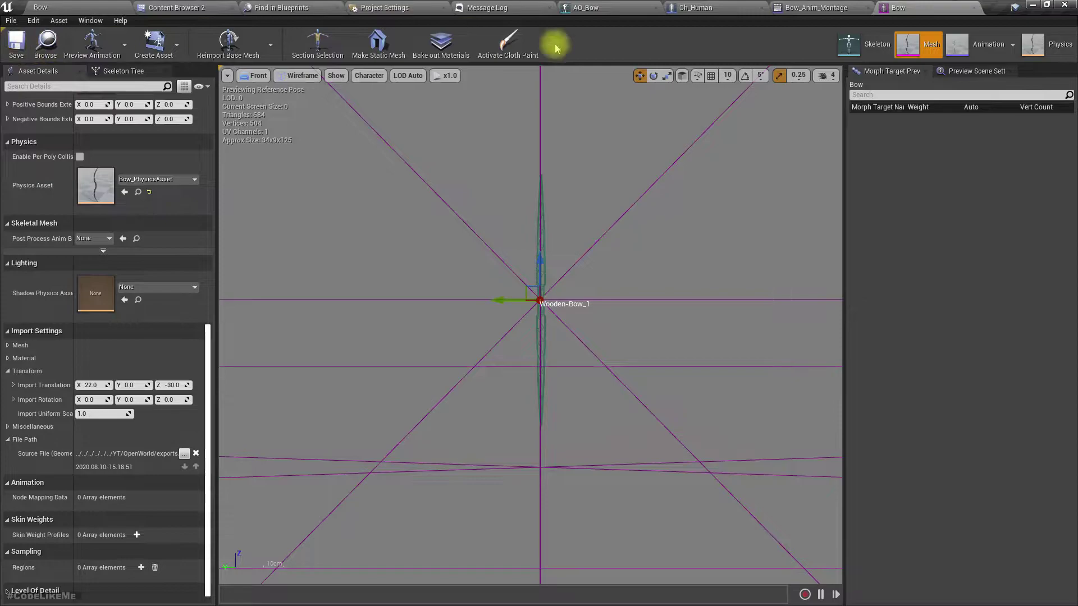
In AO_Bow, inspect the bow on the hand and reattach LeftHandThumb1Socket to the LeftHand bone
{"action": "left_click", "coordinate": [584, 8]}
{"action": "right_click_drag", "start_coordinate": [540, 187], "coordinate": [614, 240]}
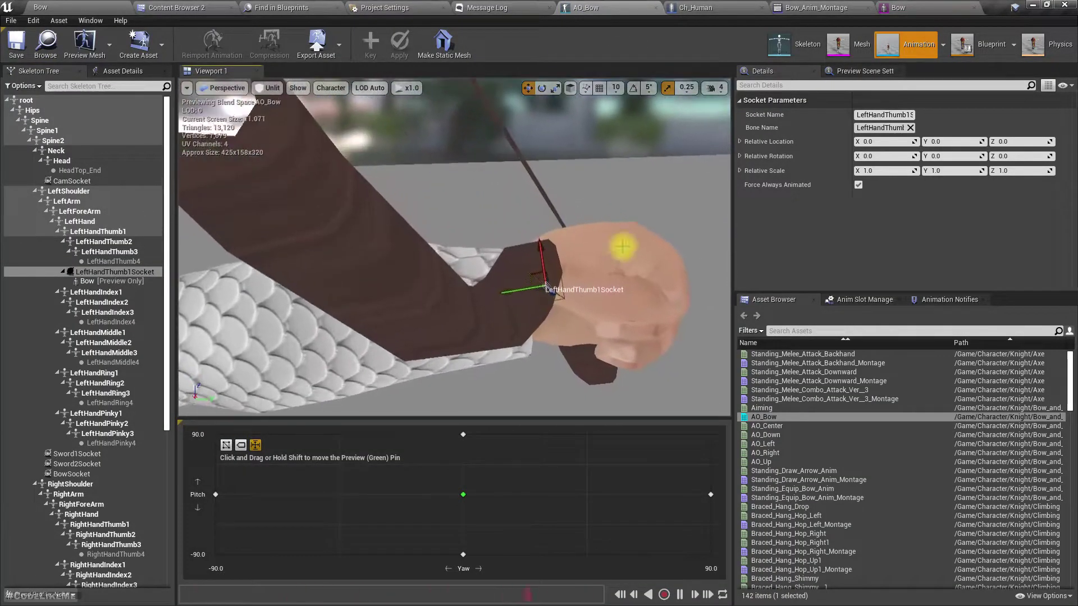
{"action": "mouse_move", "coordinate": [563, 284]}
{"action": "right_mouse_down"}
{"action": "mouse_move", "coordinate": [623, 315]}
{"action": "mouse_move", "coordinate": [573, 320]}
{"action": "mouse_move", "coordinate": [486, 264]}
{"action": "mouse_move", "coordinate": [561, 278]}
{"action": "mouse_move", "coordinate": [563, 241]}
{"action": "mouse_move", "coordinate": [563, 308]}
{"action": "mouse_move", "coordinate": [548, 283]}
{"action": "mouse_move", "coordinate": [565, 285]}
{"action": "right_mouse_up"}
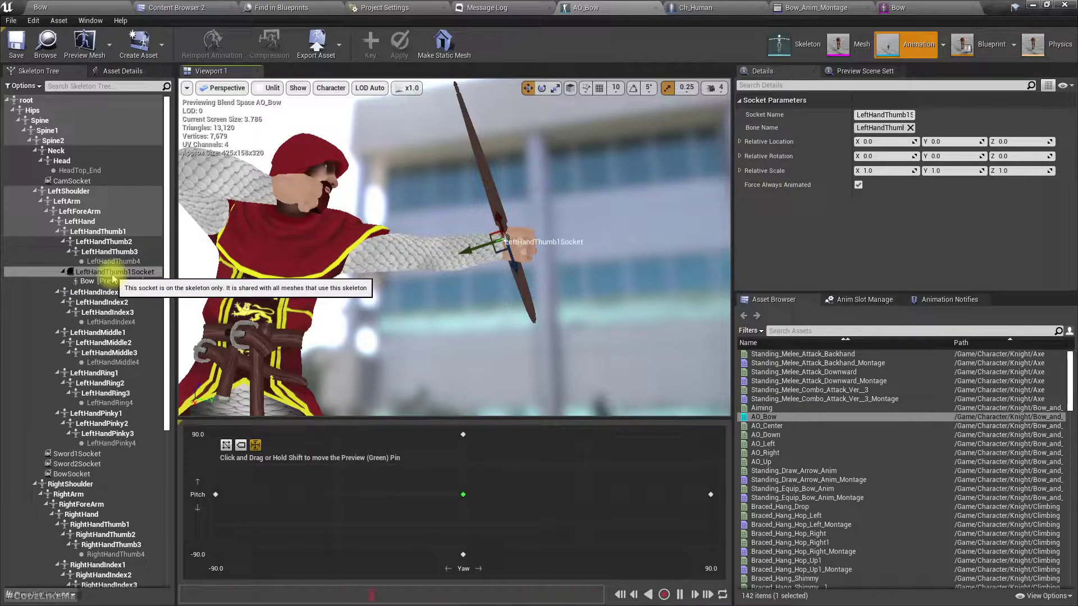
{"action": "left_click", "coordinate": [83, 224]}
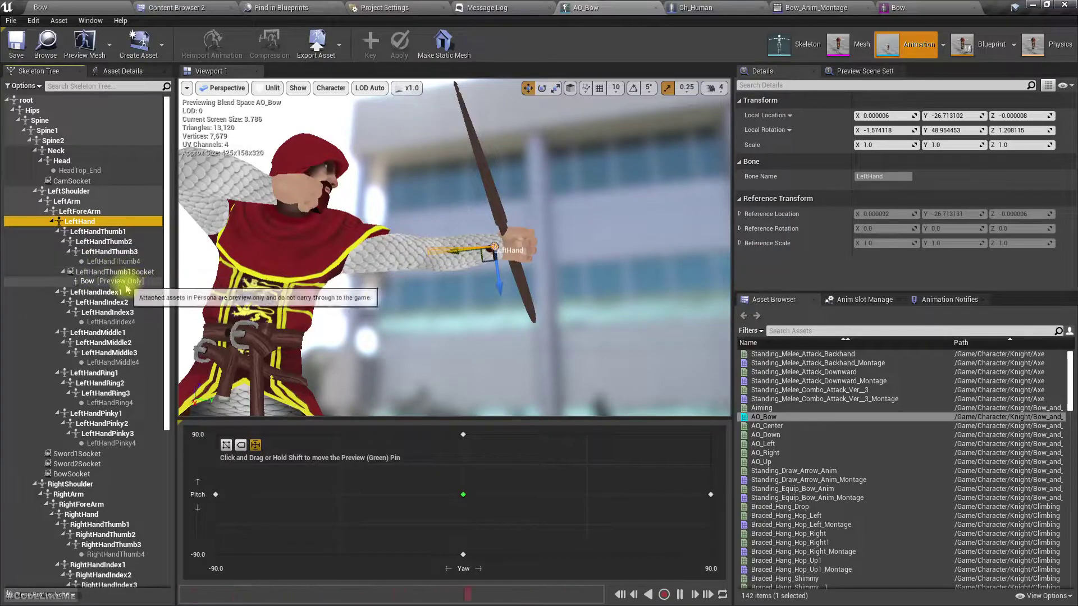
{"action": "left_click_drag", "start_coordinate": [109, 272], "coordinate": [85, 225]}
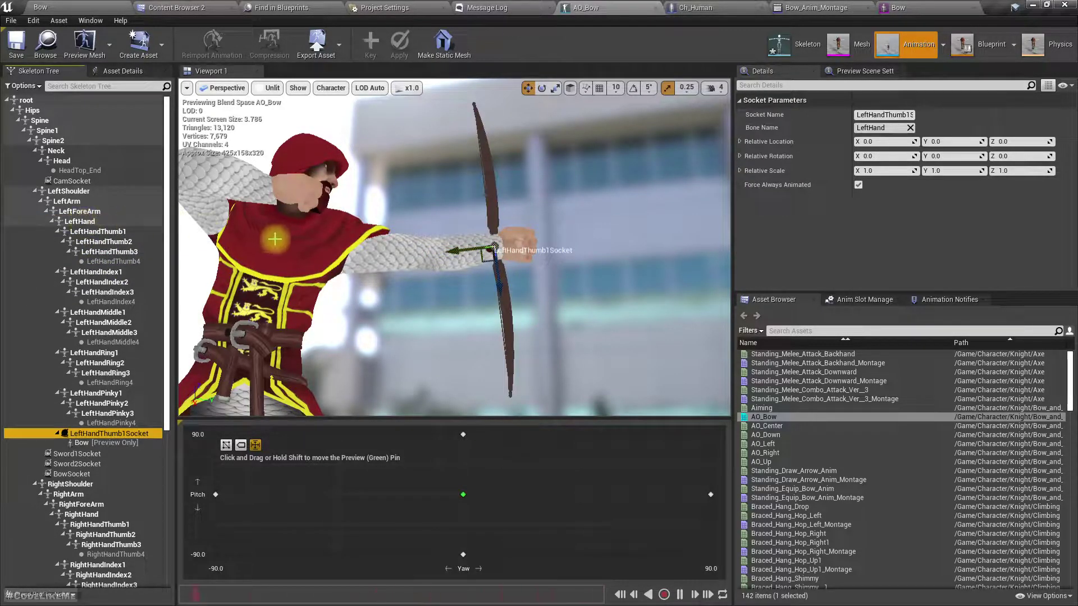
Undo a free trial rotation of the hand socket, enable rotation snapping, and rotate the socket to 90° about Z
{"action": "right_click_drag", "start_coordinate": [484, 326], "coordinate": [505, 337]}
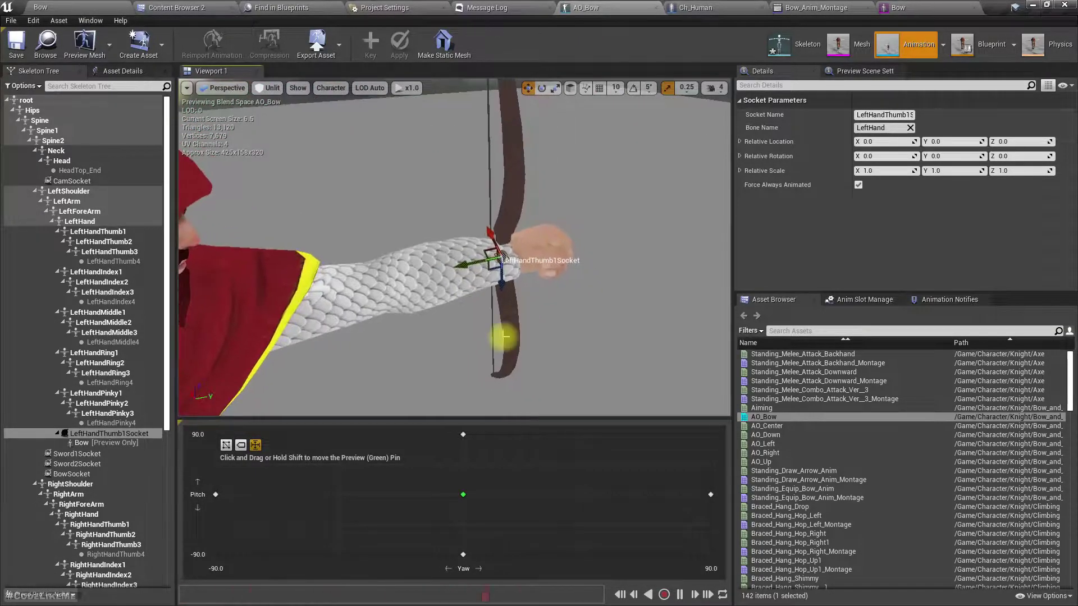
{"action": "key", "text": "e"}
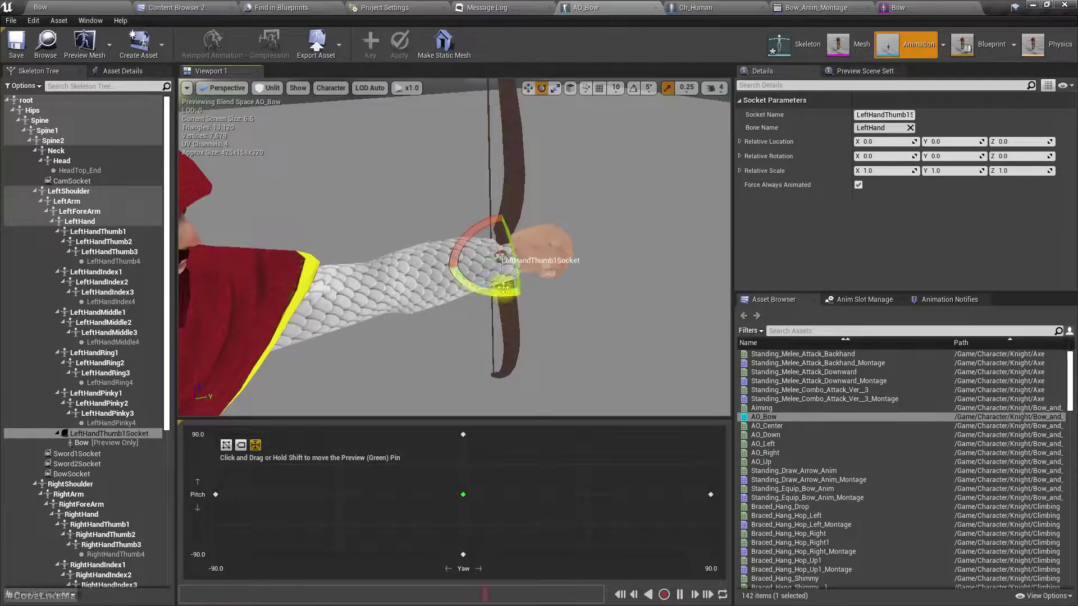
{"action": "left_click_drag", "start_coordinate": [501, 294], "coordinate": [484, 225]}
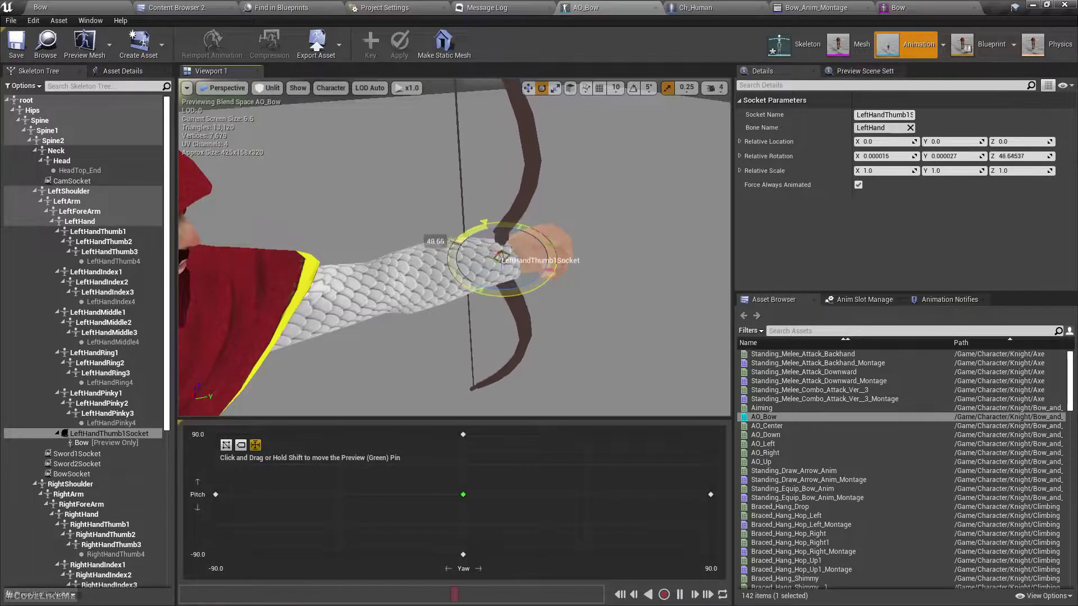
{"action": "key", "text": "ctrl+z"}
{"action": "left_click", "coordinate": [634, 90]}
{"action": "left_click_drag", "start_coordinate": [474, 296], "coordinate": [444, 267]}
Move the hand socket into the left fist, to a relative location of about X -3.6, Y -9.8
{"action": "right_click_drag", "start_coordinate": [444, 270], "coordinate": [393, 287]}
{"action": "right_click_drag", "start_coordinate": [459, 288], "coordinate": [488, 316]}
{"action": "left_click_drag", "start_coordinate": [457, 220], "coordinate": [540, 240]}
{"action": "right_click_drag", "start_coordinate": [540, 240], "coordinate": [526, 298]}
Tilt the hand socket to a relative Y rotation of -10° and save
{"action": "key", "text": "e"}
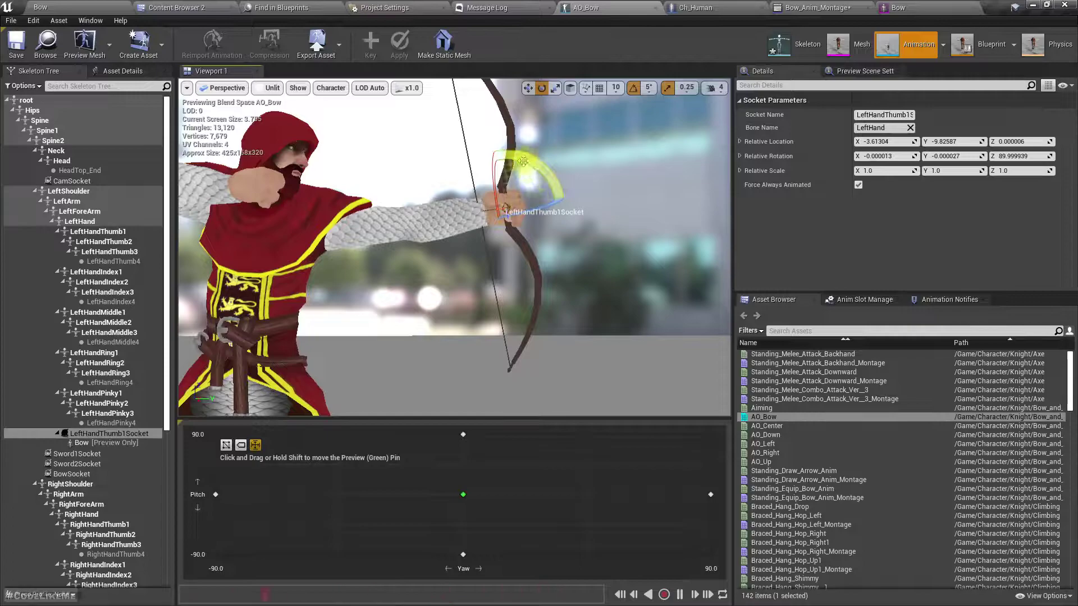
{"action": "left_click_drag", "start_coordinate": [457, 222], "coordinate": [455, 209]}
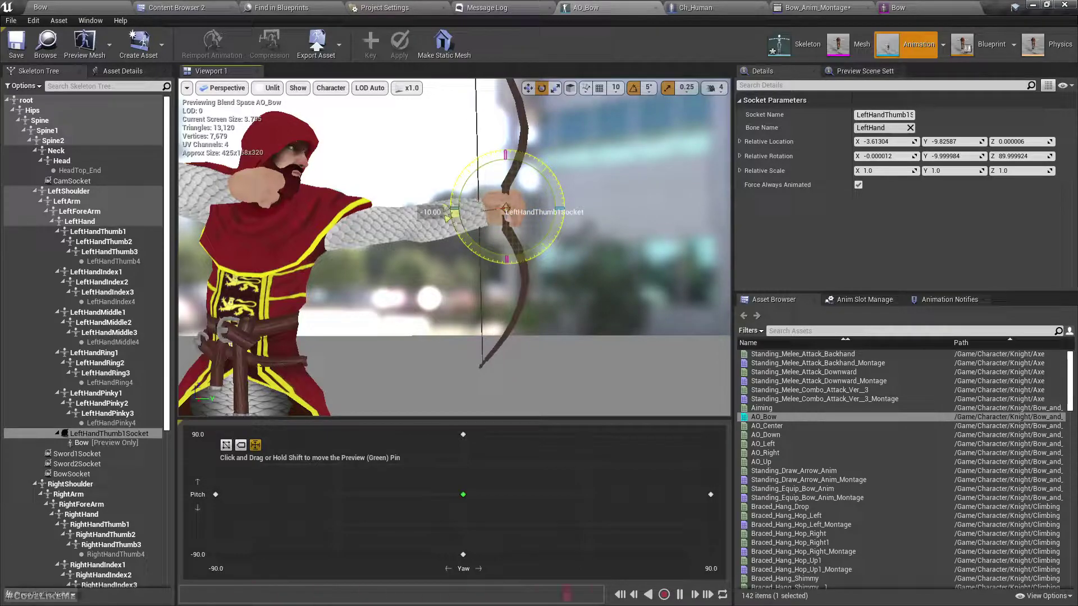
{"action": "right_click_drag", "start_coordinate": [554, 233], "coordinate": [526, 220]}
{"action": "left_click", "coordinate": [22, 55]}
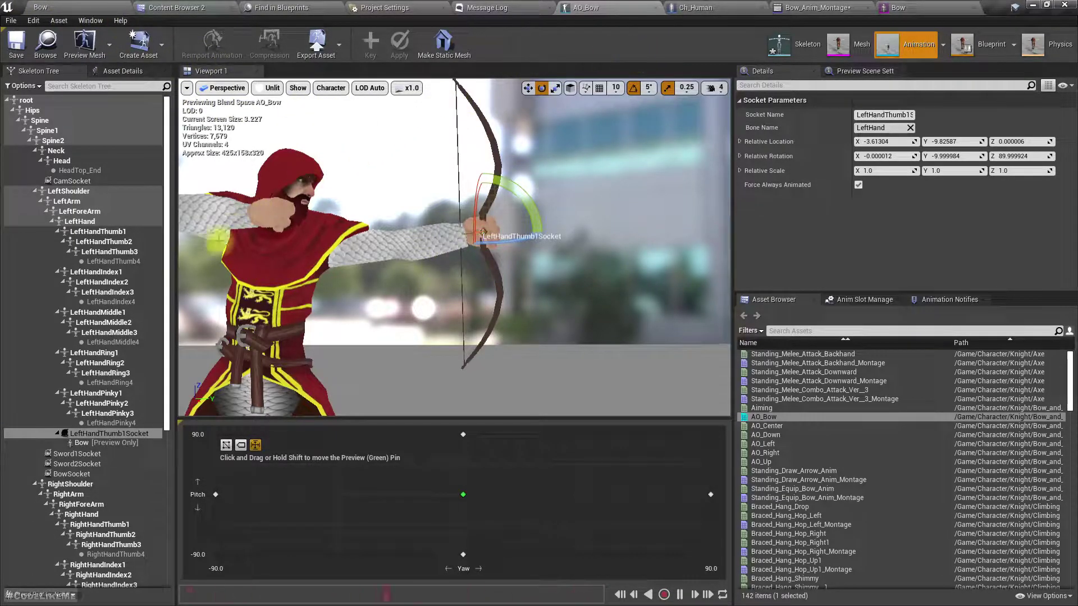
Rename LeftHandThumb1Socket to LeftHandBowSocket and return the blend space preview pin to the centre of the grid
{"action": "right_click", "coordinate": [110, 437]}
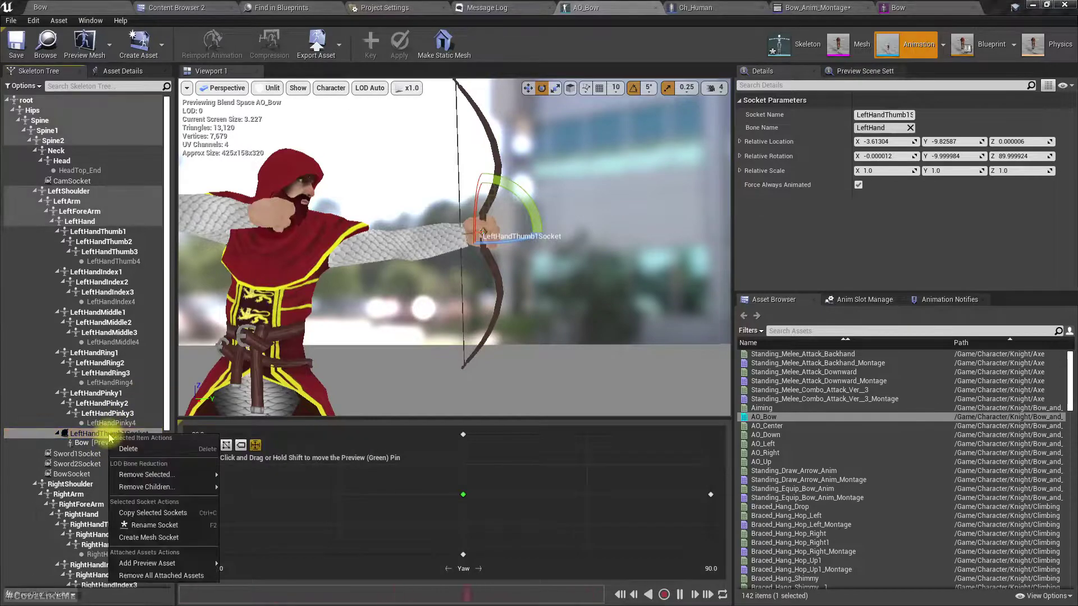
{"action": "left_click", "coordinate": [97, 438]}
{"action": "double_click", "coordinate": [92, 436]}
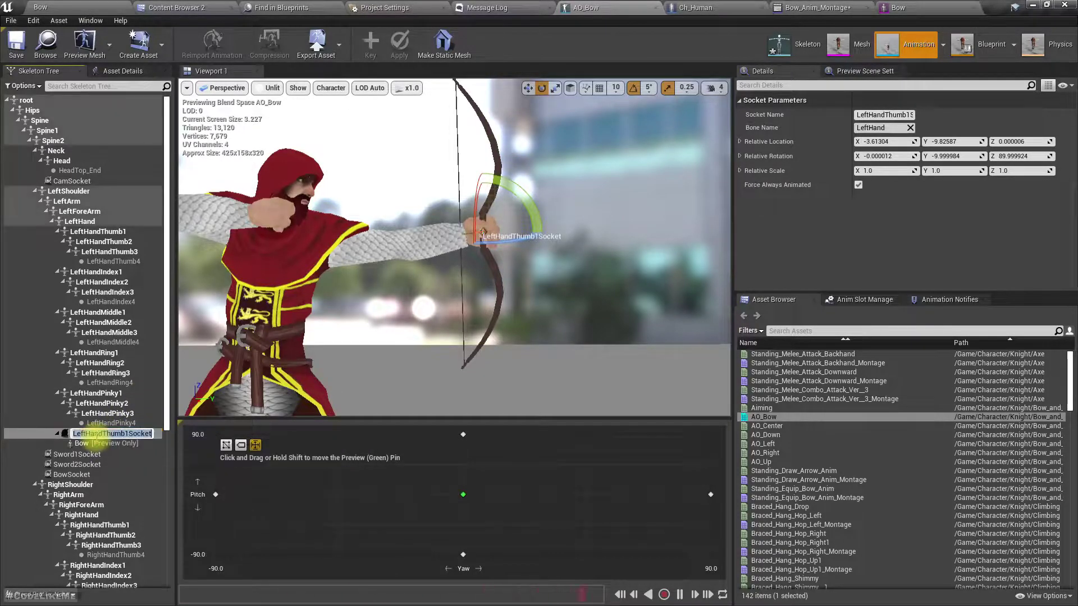
{"action": "left_click", "coordinate": [269, 456]}
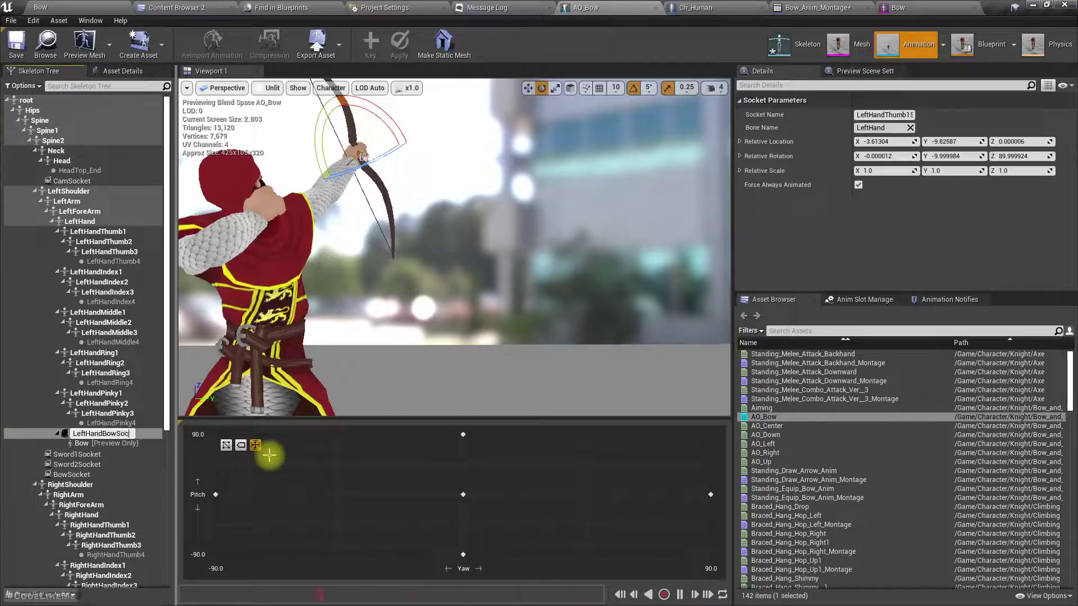
{"action": "key", "text": "Return"}
{"action": "left_click_drag", "start_coordinate": [407, 484], "coordinate": [464, 495]}
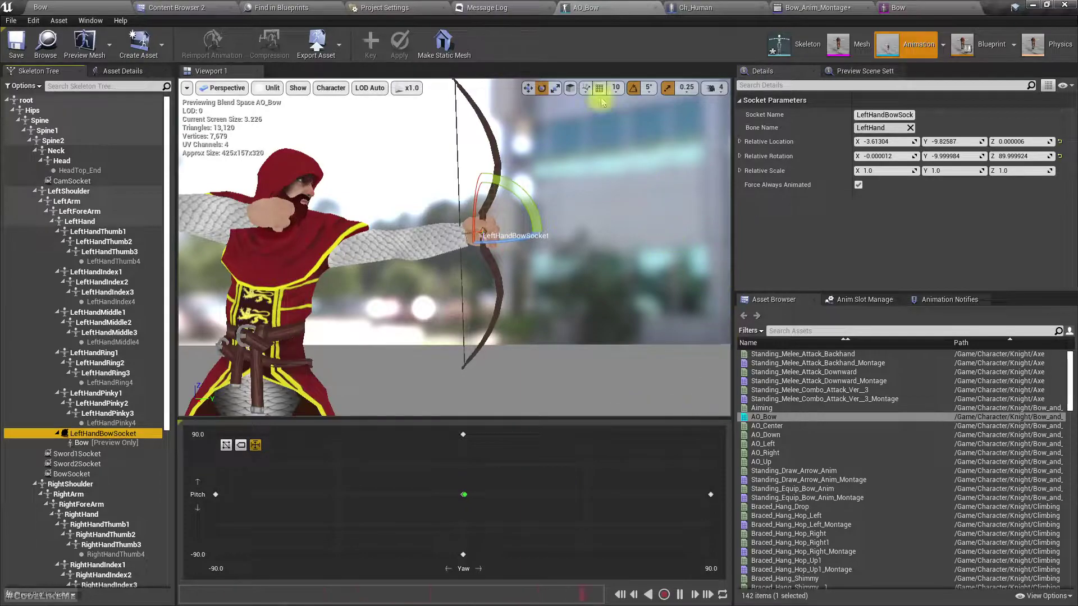
Open Bow_Anim_Montage and examine its Wooden-Bow_1 root bone and asset details for a way to correct the position
{"action": "left_click", "coordinate": [811, 8]}
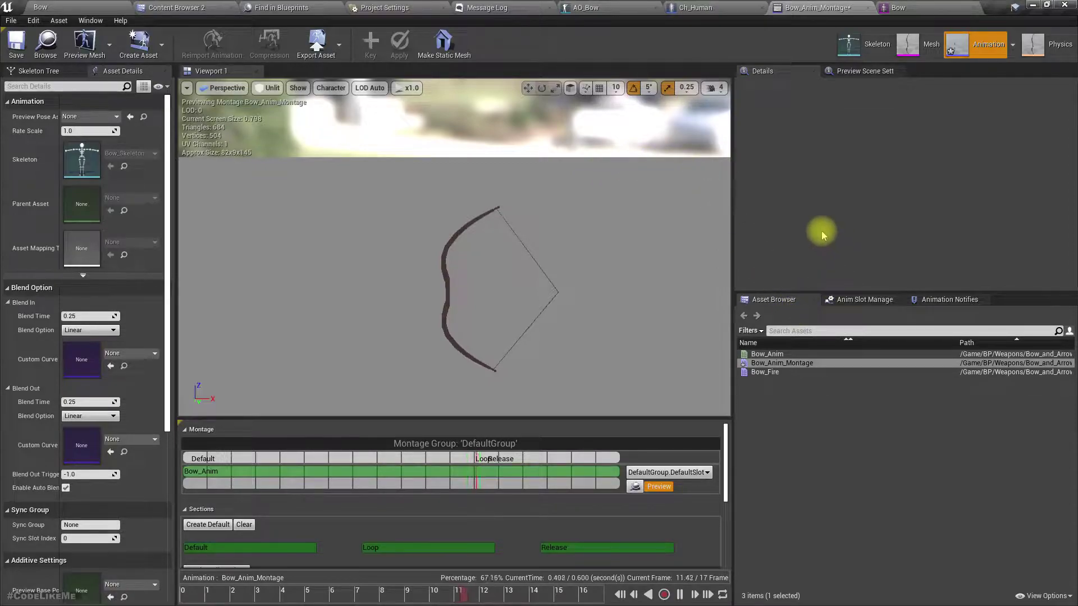
{"action": "left_click", "coordinate": [62, 72]}
{"action": "left_click", "coordinate": [46, 99]}
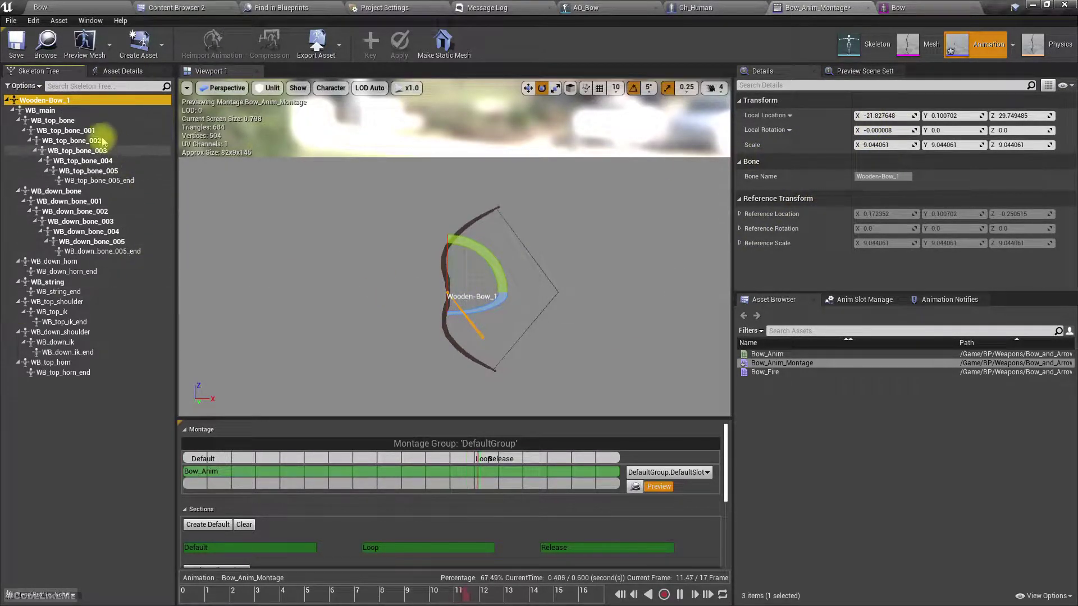
{"action": "left_click", "coordinate": [112, 70]}
{"action": "scroll", "coordinate": [101, 376], "scroll_direction": "down", "scroll_amount": 4}
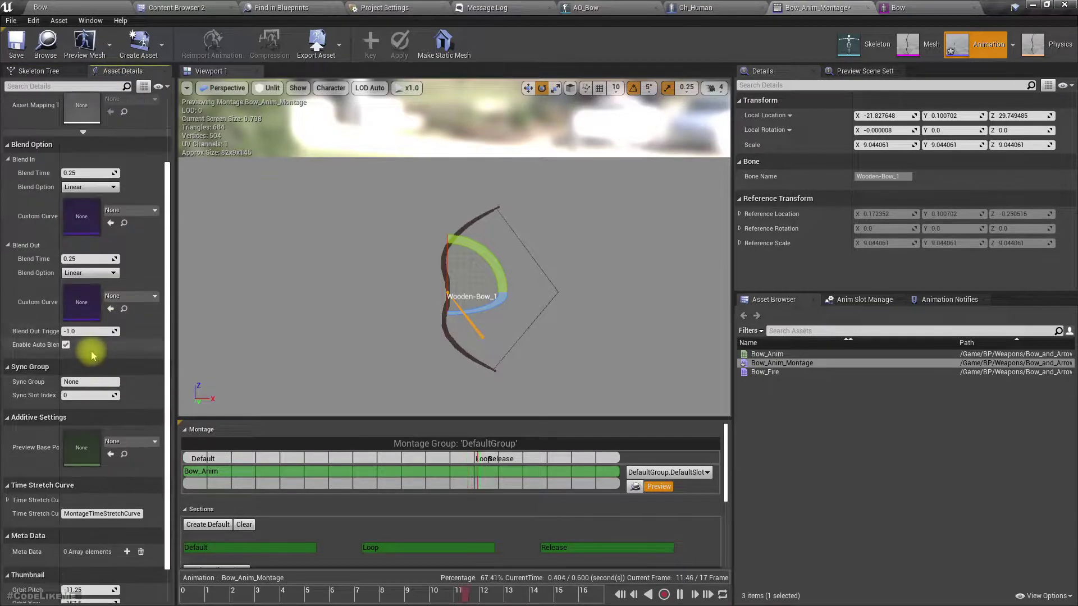
{"action": "scroll", "coordinate": [75, 319], "scroll_direction": "down", "scroll_amount": 1}
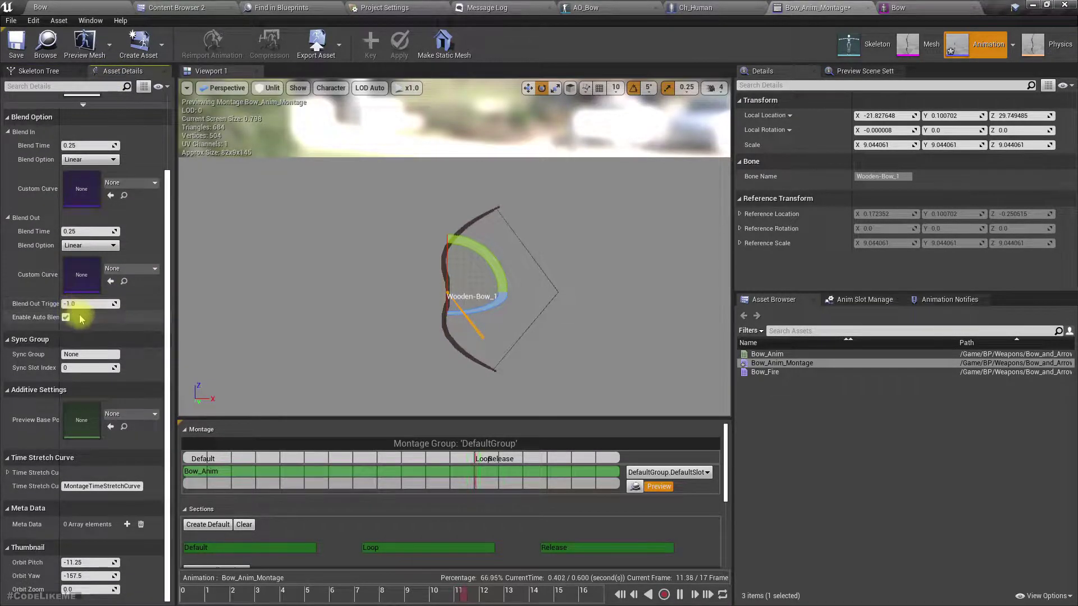
{"action": "scroll", "coordinate": [79, 319], "scroll_direction": "up", "scroll_amount": 6}
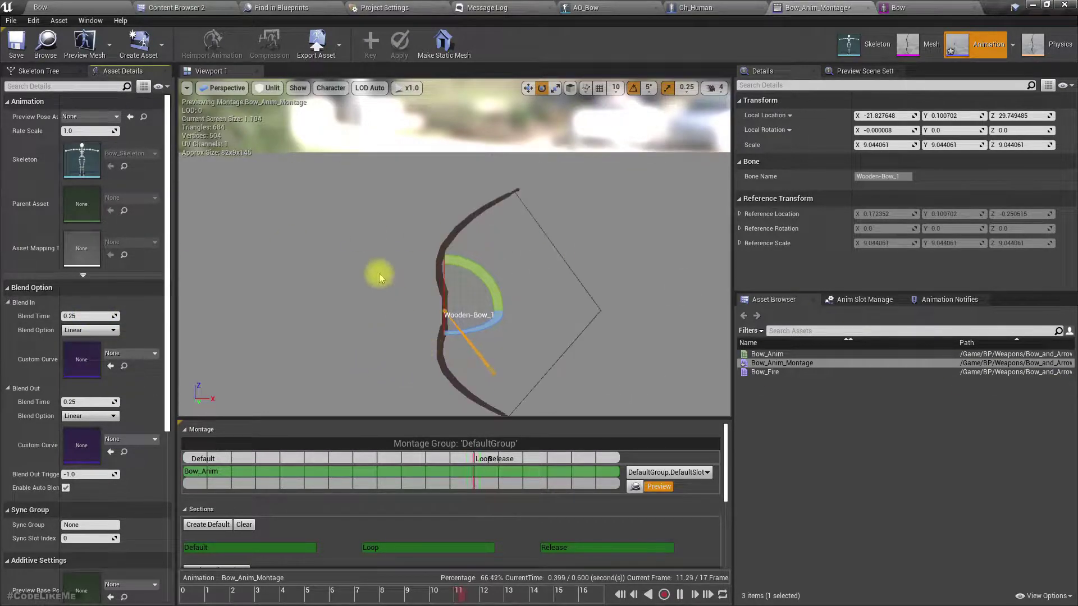
{"action": "left_click", "coordinate": [224, 88]}
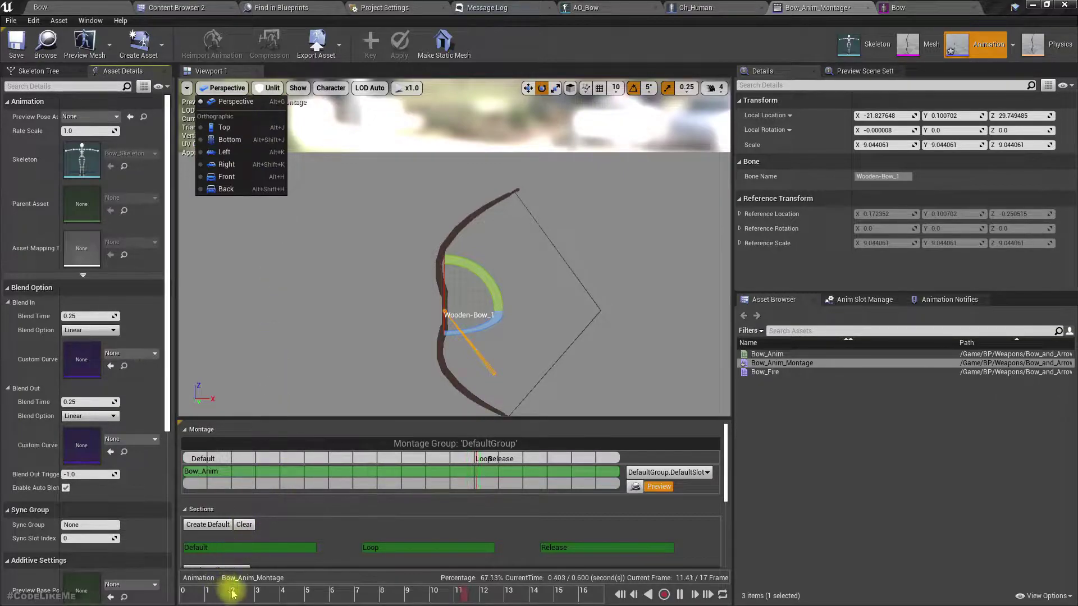
Open the Bow_Anim animation sequence from the Bow_and_Arrow folder and set the timeline to frame 0
{"action": "left_click", "coordinate": [36, 42]}
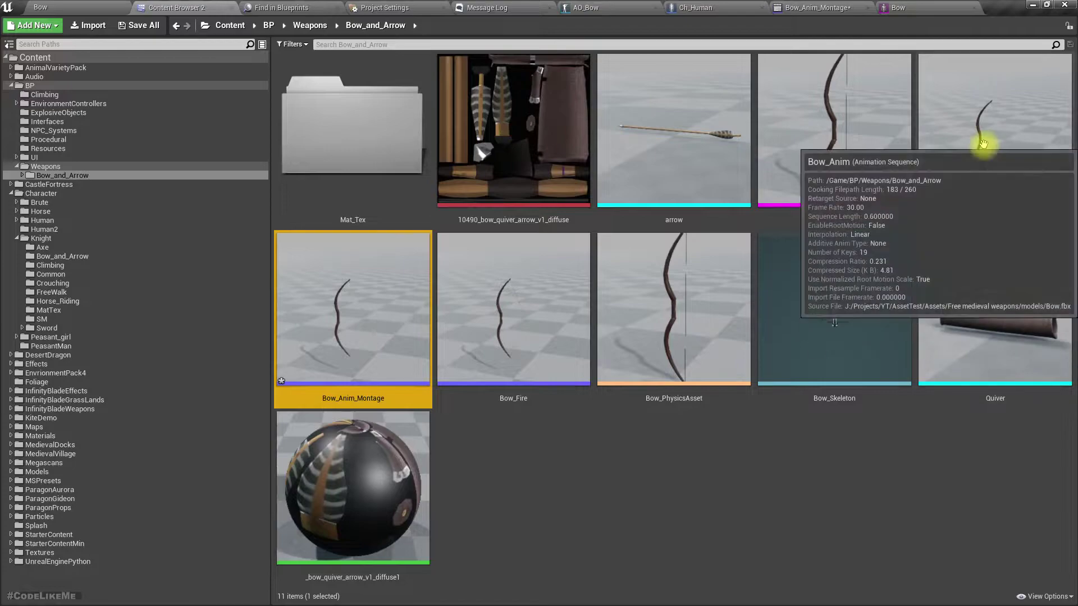
{"action": "double_click", "coordinate": [921, 144]}
{"action": "left_click_drag", "start_coordinate": [412, 596], "coordinate": [194, 550]}
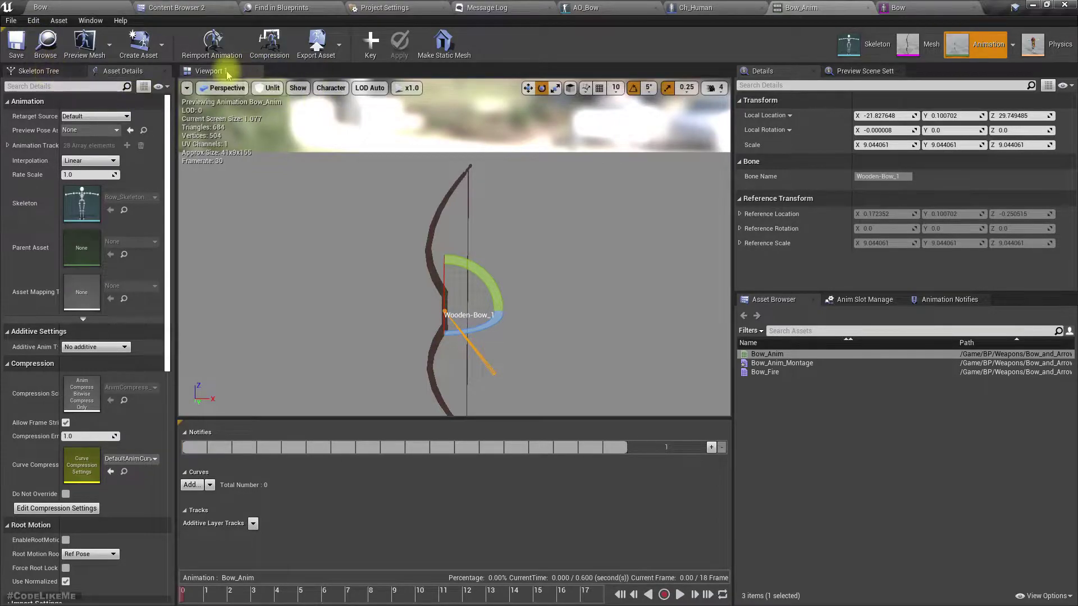
In the Front view, lower the Wooden-Bow_1 bone to a local Z location of about 0.4 so the grip meets the origin
{"action": "left_click", "coordinate": [219, 88]}
{"action": "left_click", "coordinate": [220, 174]}
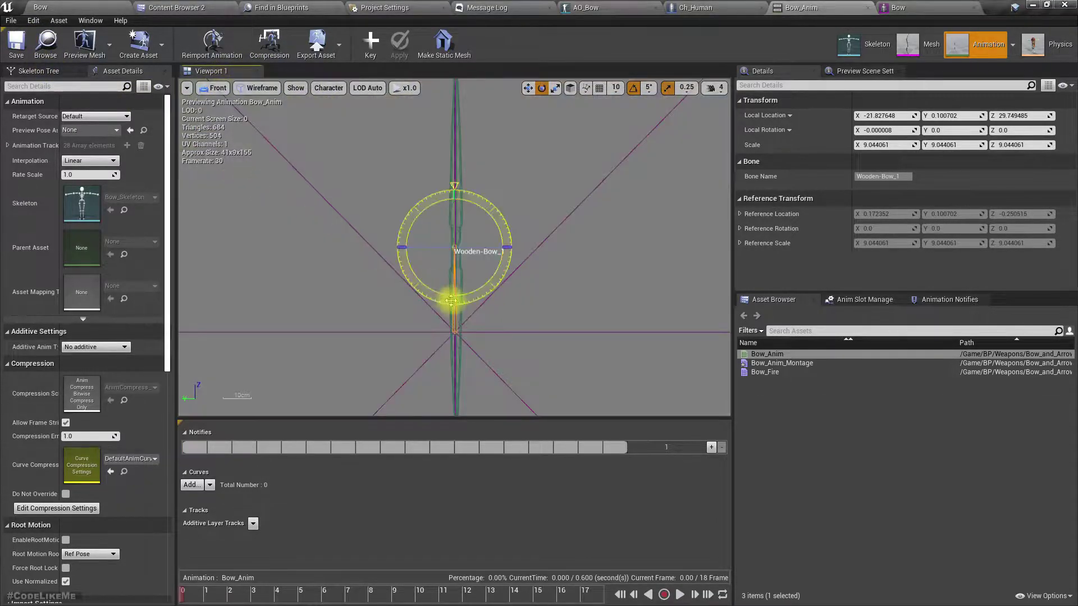
{"action": "right_click_drag", "start_coordinate": [493, 368], "coordinate": [469, 255]}
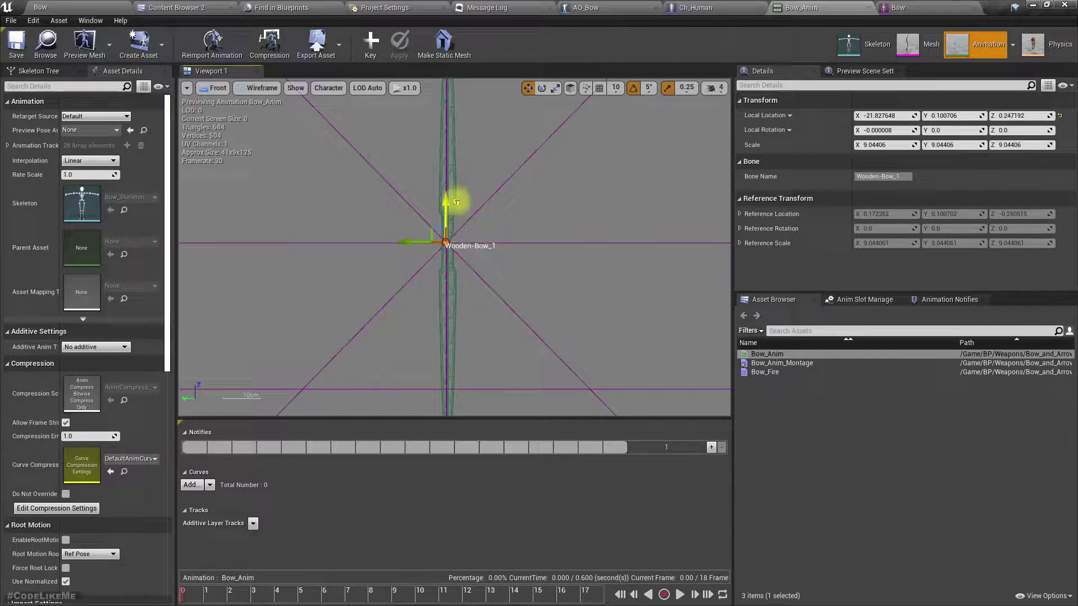
In the Right view, shift the Wooden-Bow_1 bone to a local X location of about -0.008 and add a key for it
{"action": "left_click", "coordinate": [218, 88]}
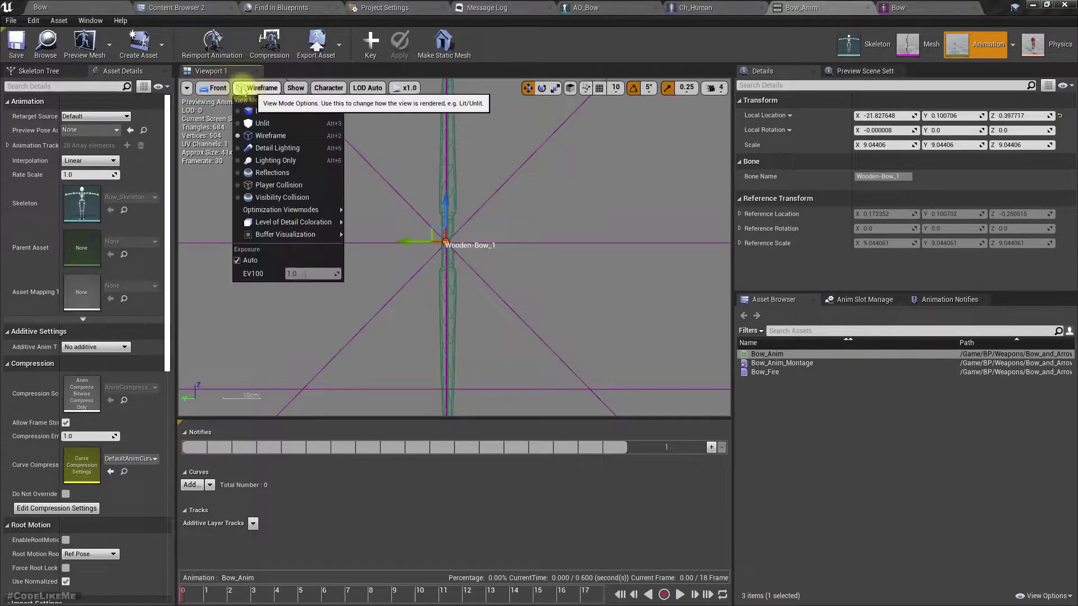
{"action": "left_click", "coordinate": [235, 166]}
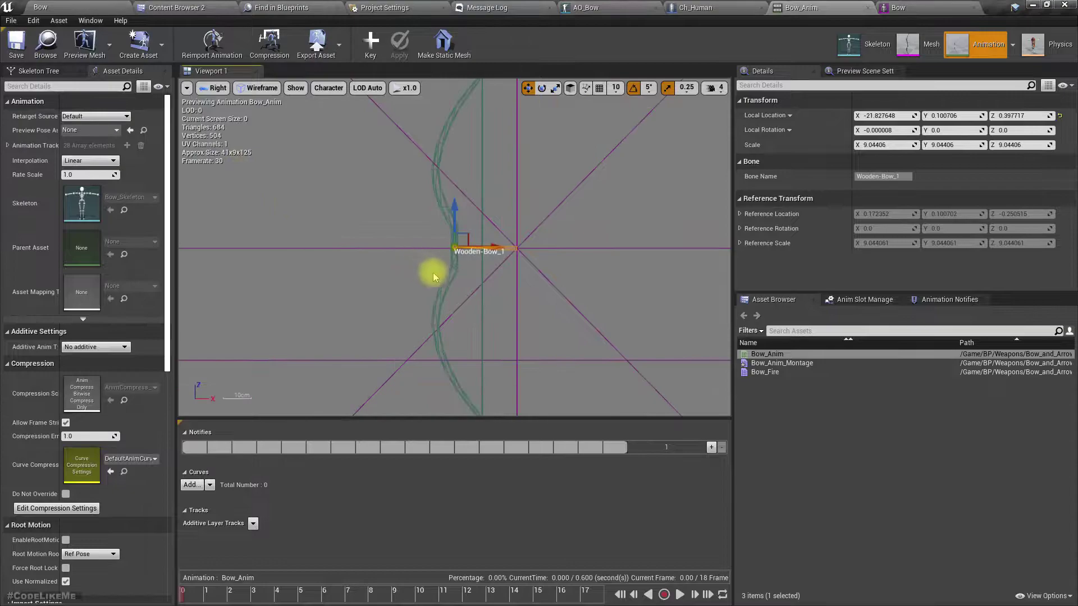
{"action": "scroll", "coordinate": [488, 259], "scroll_direction": "up", "scroll_amount": 3}
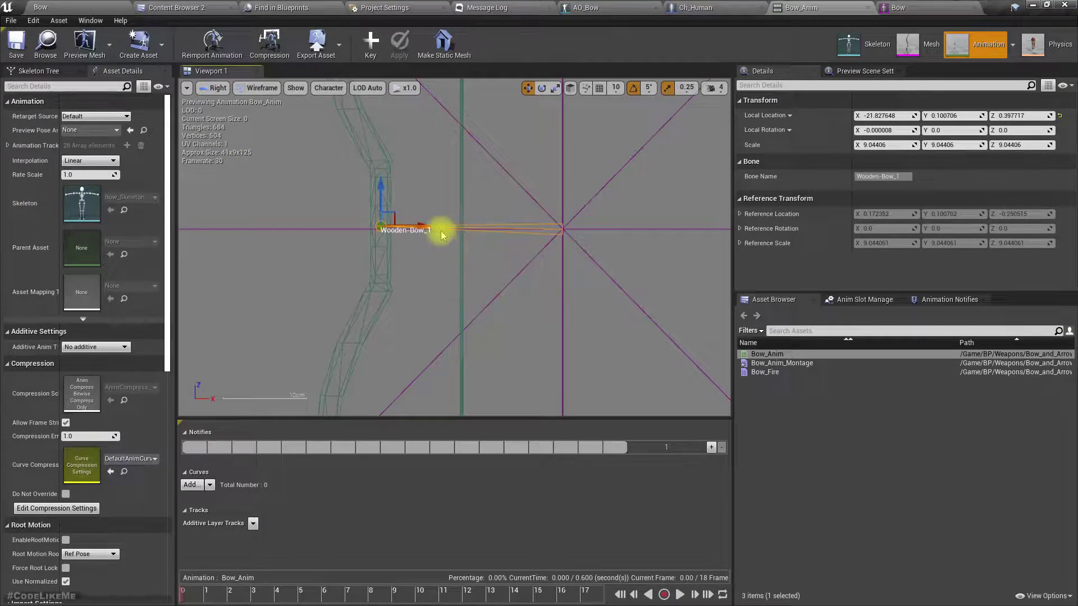
{"action": "left_click_drag", "start_coordinate": [417, 225], "coordinate": [599, 231]}
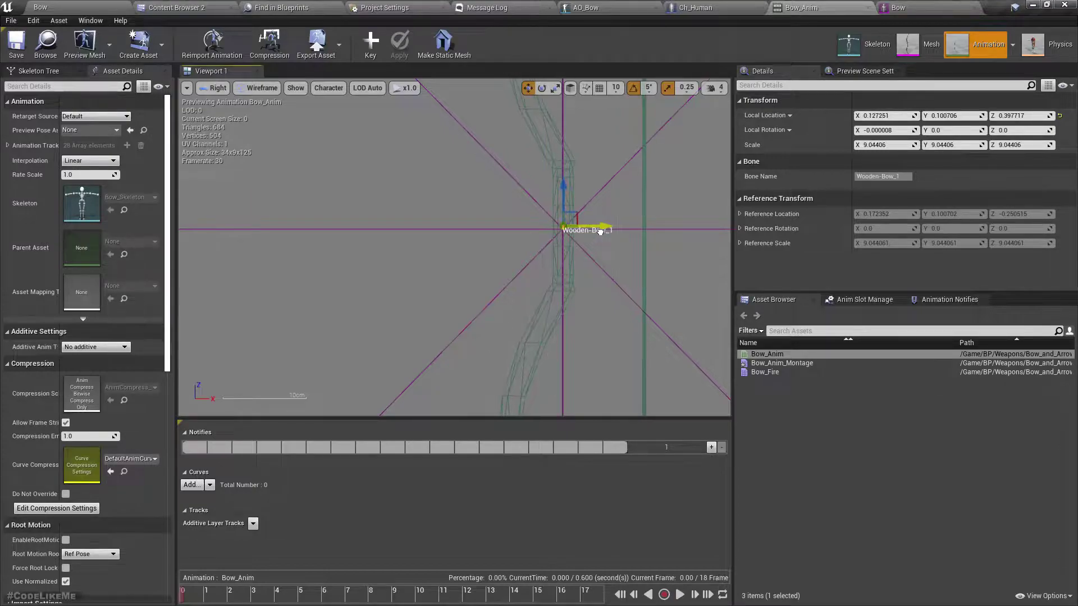
{"action": "scroll", "coordinate": [577, 279], "scroll_direction": "down", "scroll_amount": 3}
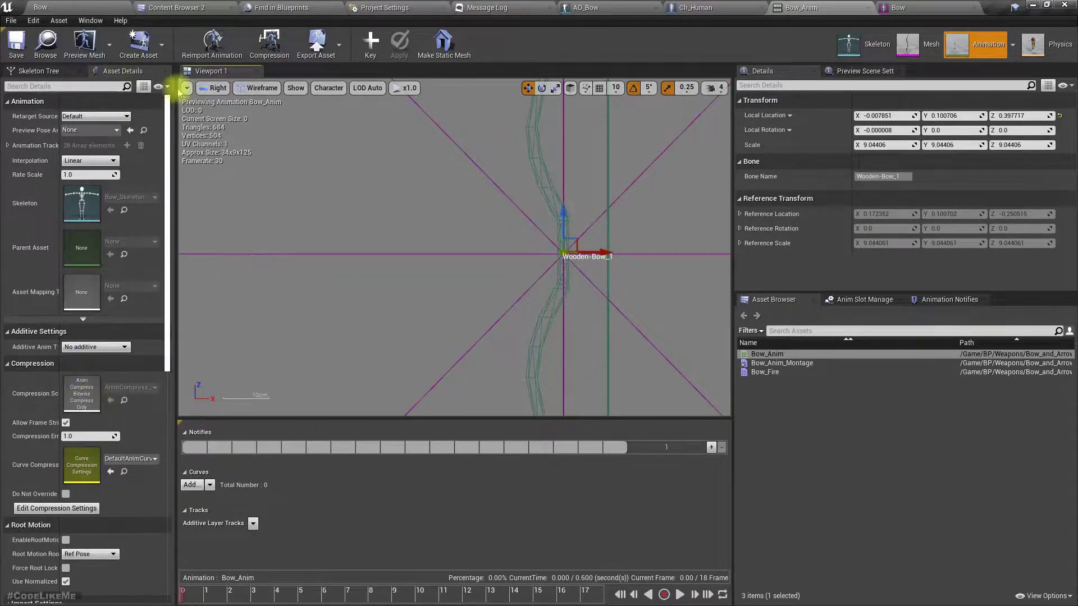
{"action": "left_click", "coordinate": [370, 42]}
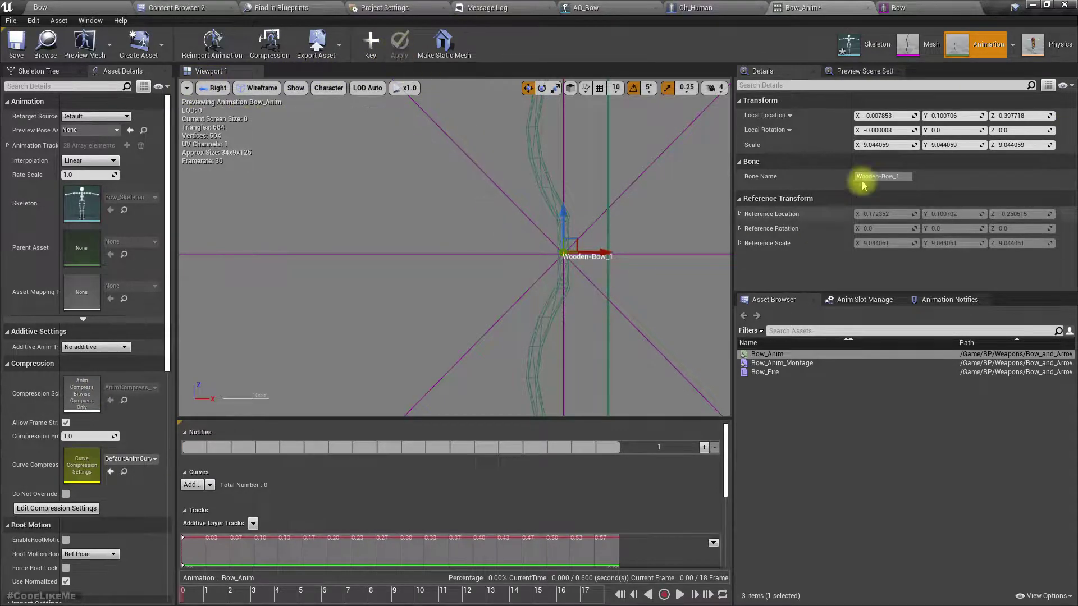
Check the repositioned bow in the Bow_Anim_Montage and Bow_Fire montages and around the character in the Ch_Human viewport
{"action": "double_click", "coordinate": [782, 363]}
{"action": "double_click", "coordinate": [764, 371]}
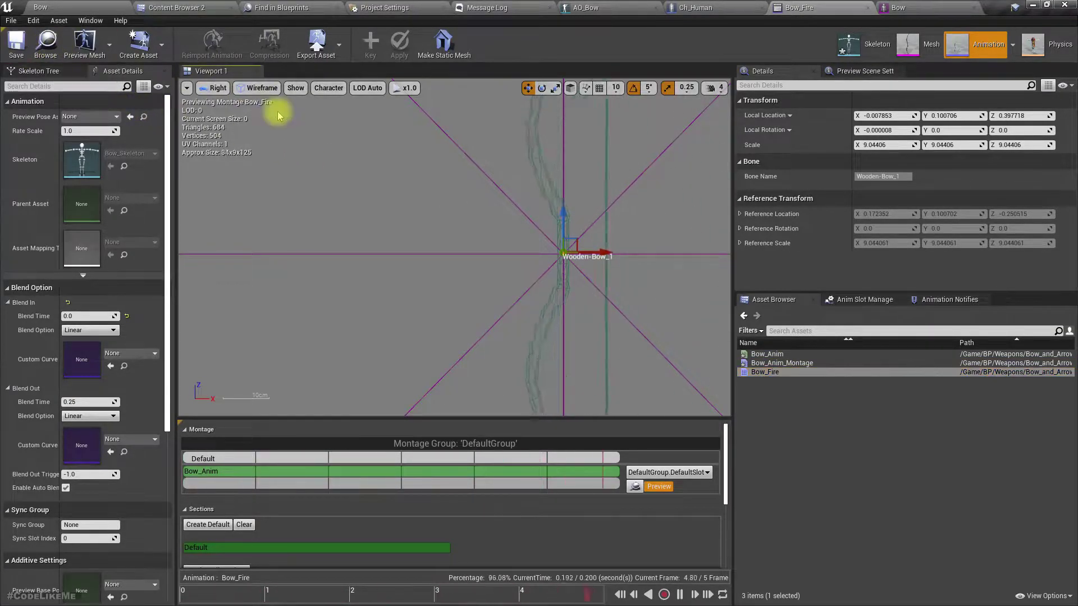
{"action": "left_click", "coordinate": [694, 7]}
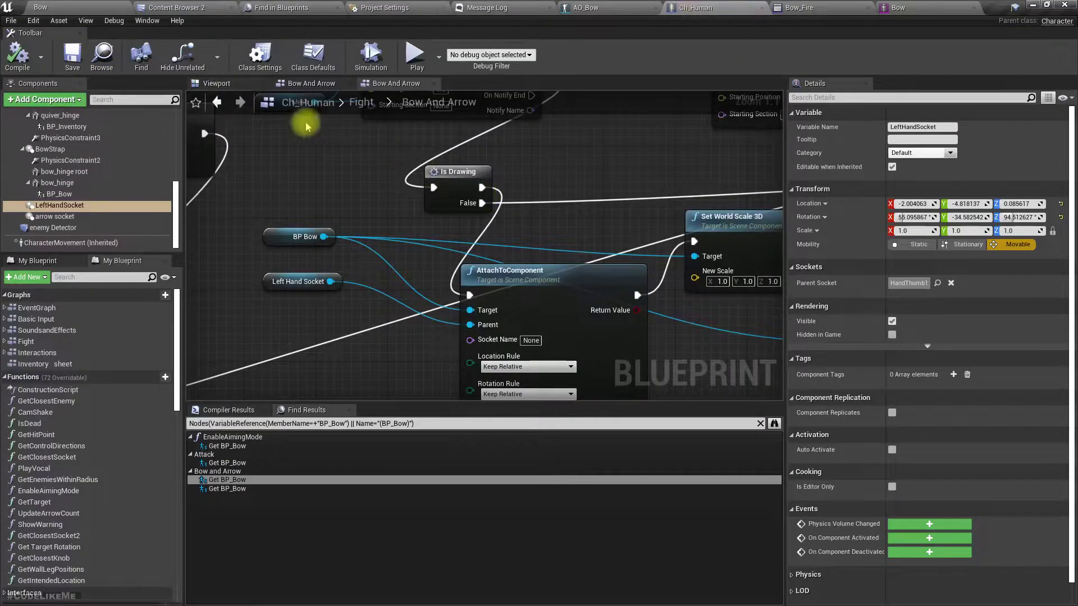
{"action": "left_click", "coordinate": [217, 84]}
{"action": "right_click_drag", "start_coordinate": [369, 199], "coordinate": [645, 213]}
{"action": "key", "text": "w"}
{"action": "key", "text": "s"}
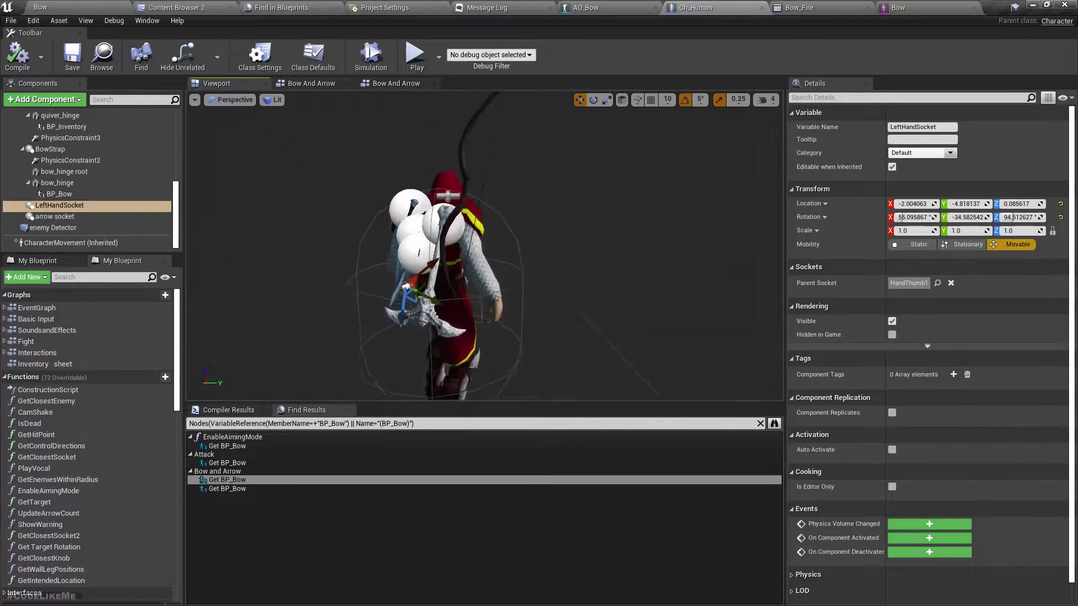
{"action": "key", "text": "w"}
{"action": "mouse_move", "coordinate": [435, 229]}
{"action": "right_mouse_down"}
{"action": "mouse_move", "coordinate": [331, 238]}
{"action": "mouse_move", "coordinate": [438, 238]}
{"action": "right_mouse_up"}
{"action": "key", "text": "d"}
{"action": "key", "text": "a"}
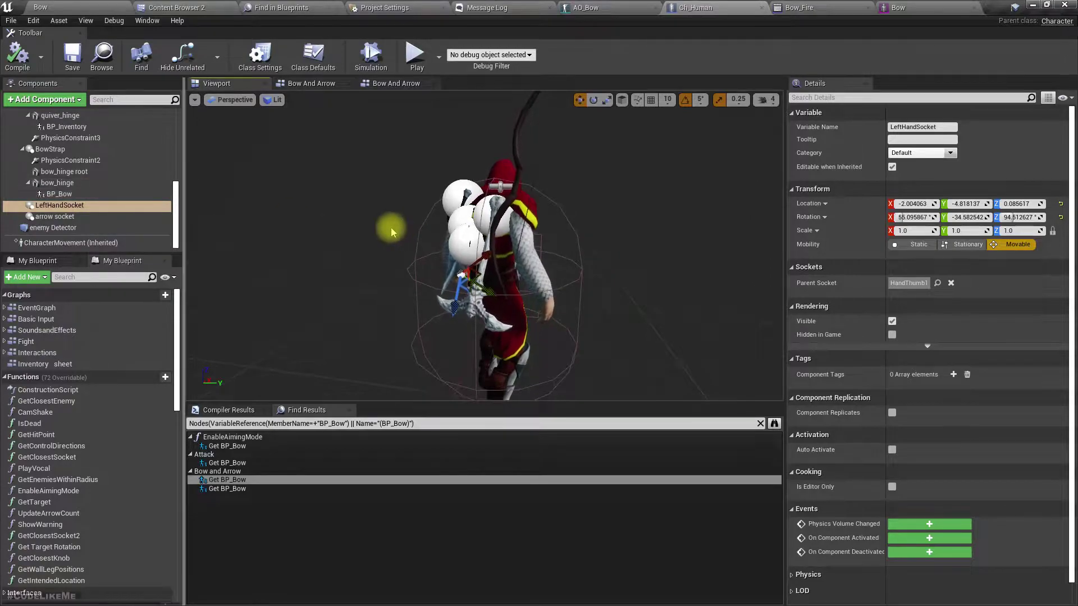
Play-test the Bow level, equip the bow and aim to check how it sits in the hand, and stop playing
{"action": "left_click", "coordinate": [82, 7]}
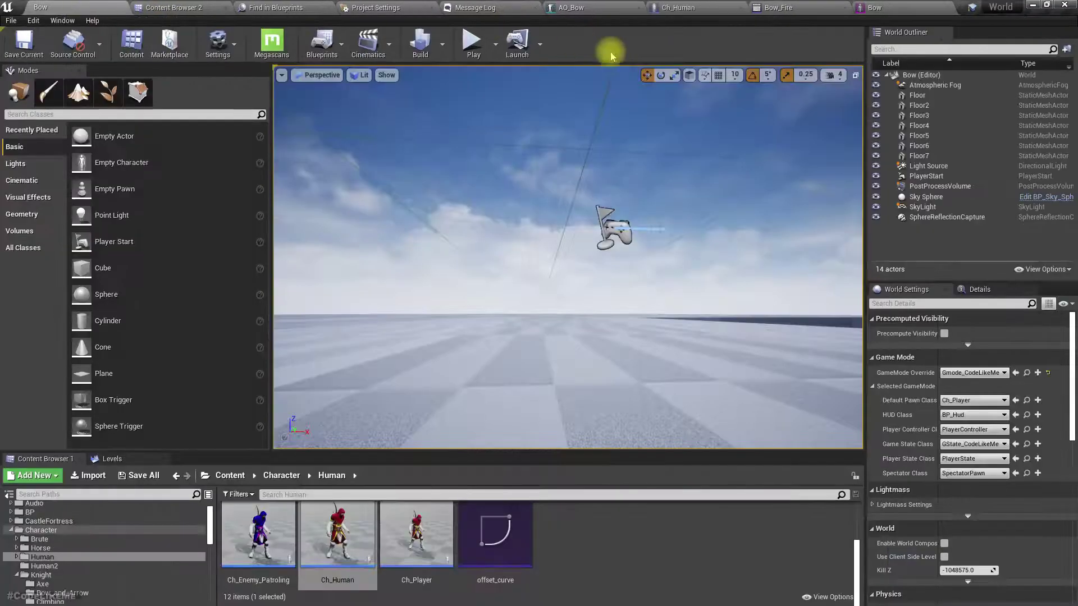
{"action": "left_click", "coordinate": [473, 48]}
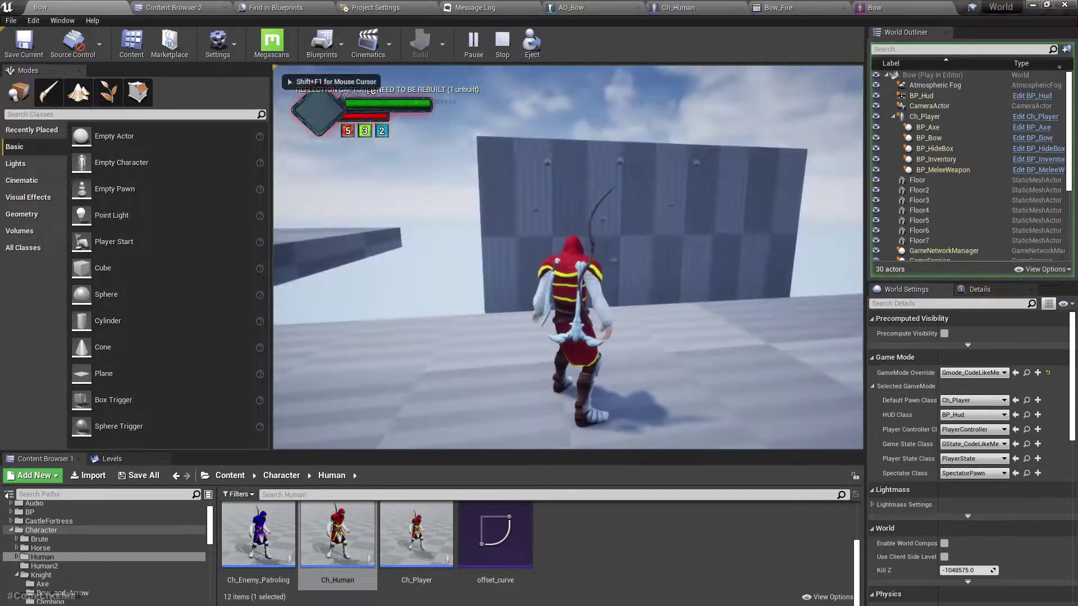
{"action": "key", "text": "2"}
{"action": "right_click_drag", "start_coordinate": [568, 257], "coordinate": [568, 258]}
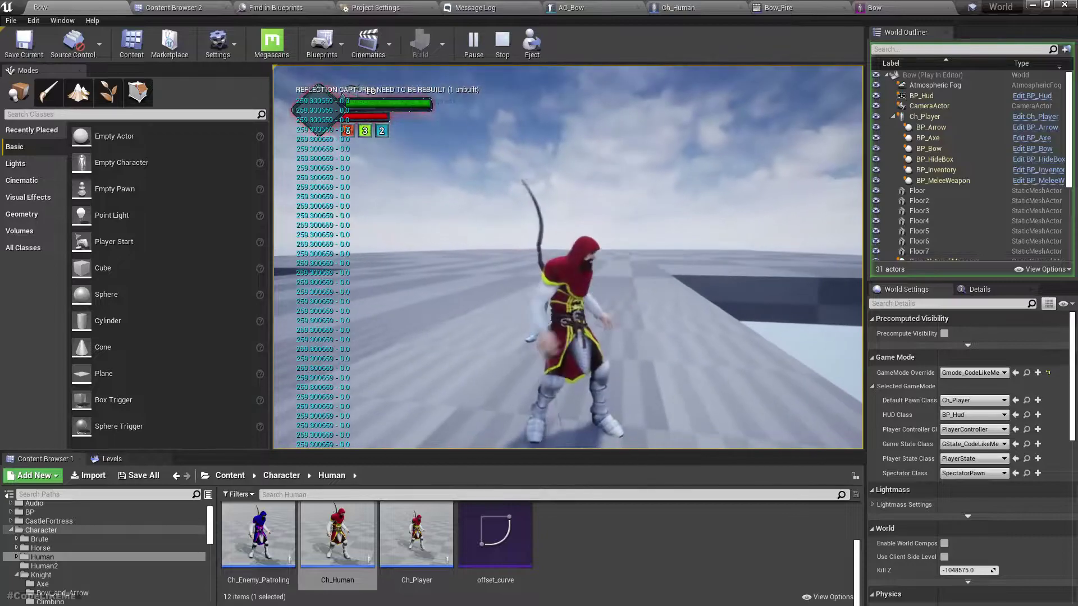
{"action": "key", "text": "Escape"}
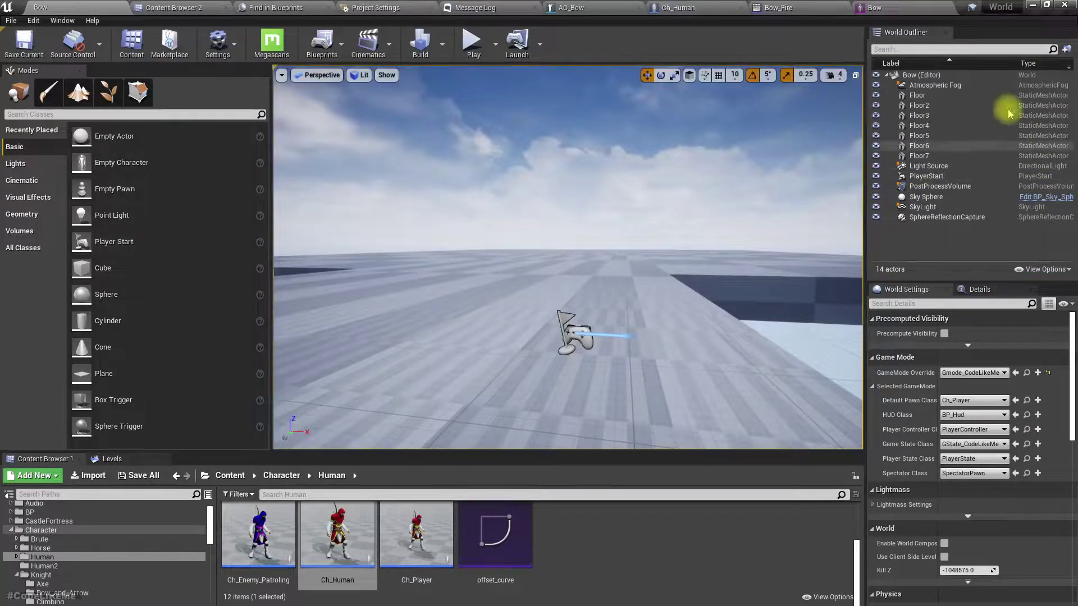
Set the Ch_Human LeftHandSocket component's parent socket to LeftHandBowSocket and its location and rotation to 0 on all axes
{"action": "left_click", "coordinate": [709, 7]}
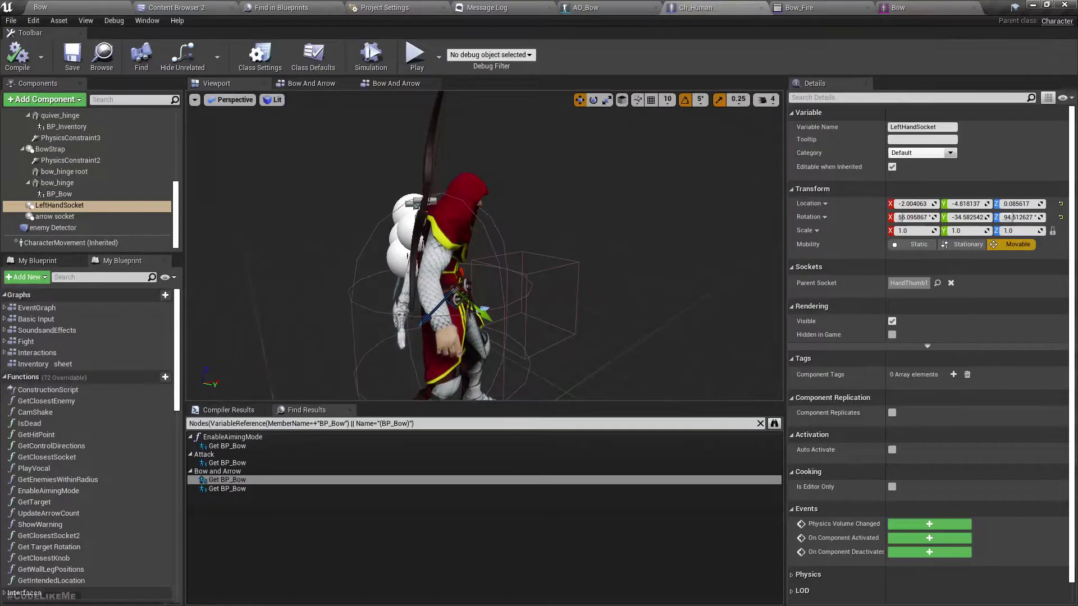
{"action": "left_click", "coordinate": [57, 206]}
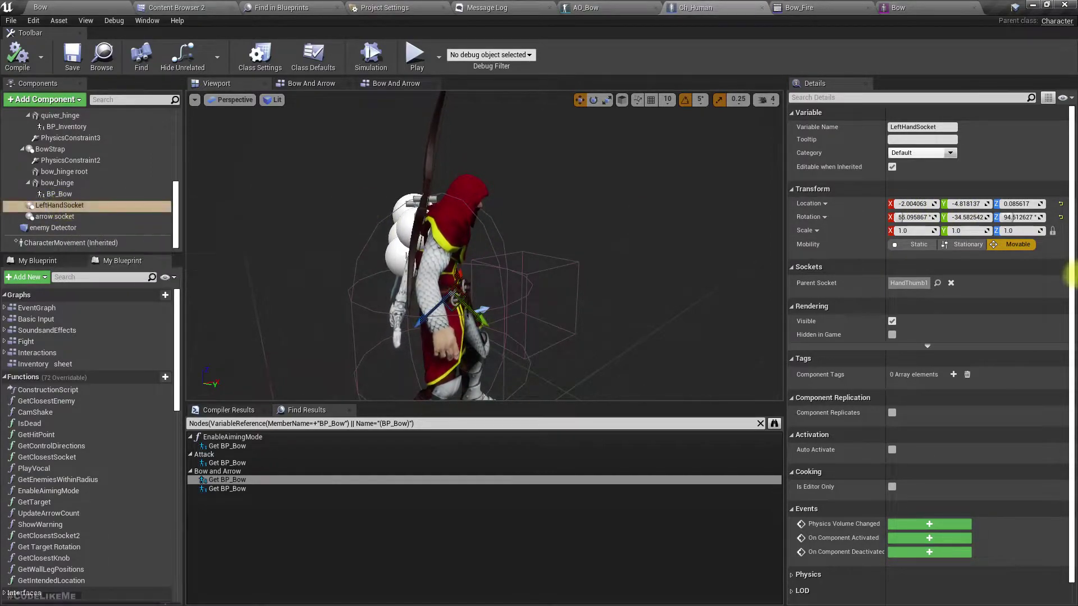
{"action": "left_click", "coordinate": [937, 283]}
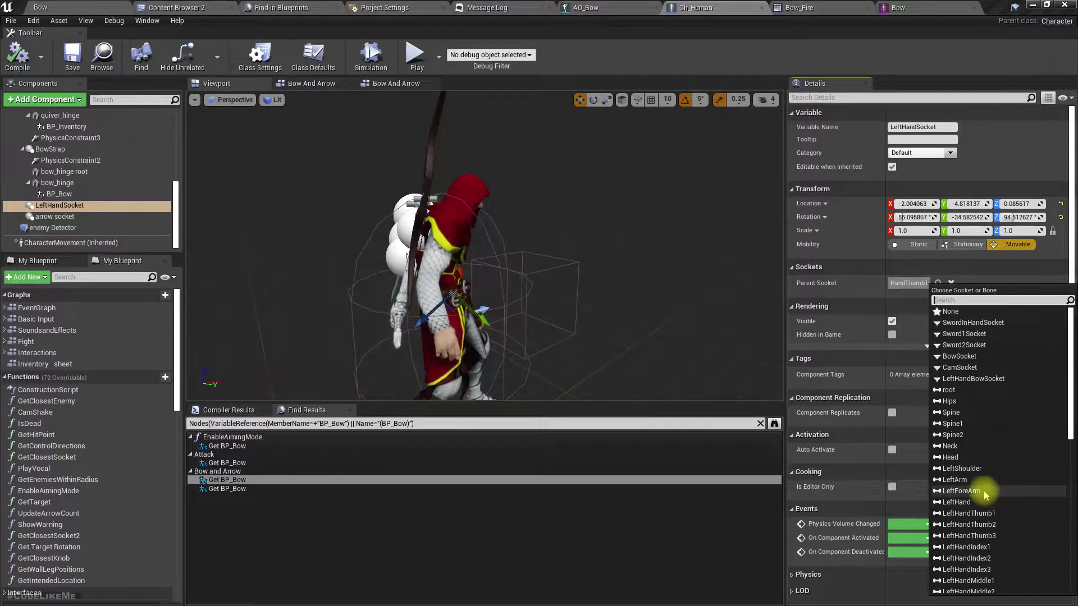
{"action": "left_click", "coordinate": [985, 379]}
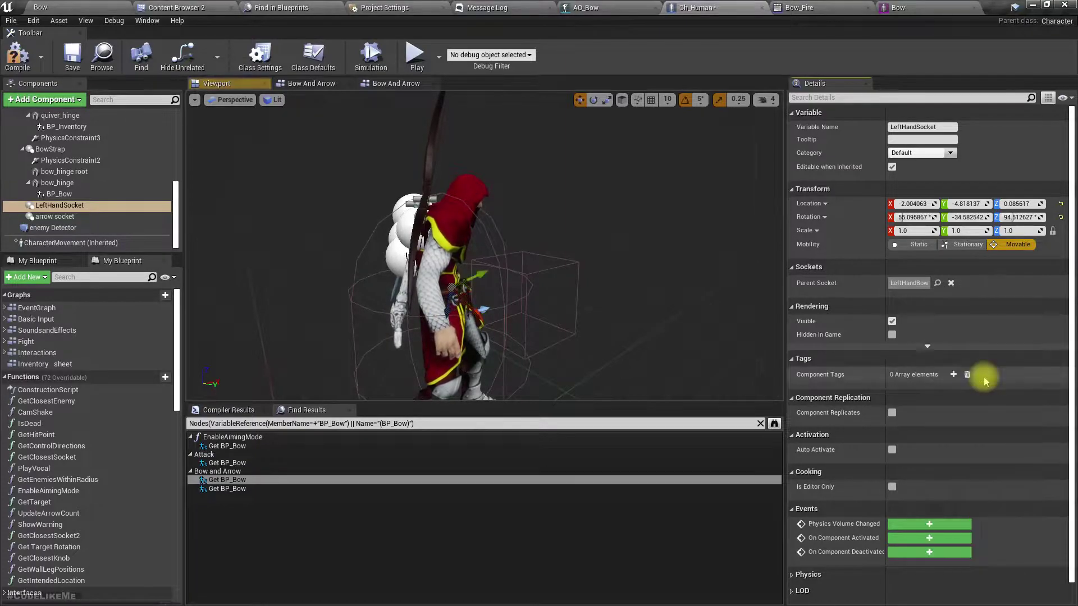
{"action": "left_click", "coordinate": [920, 204]}
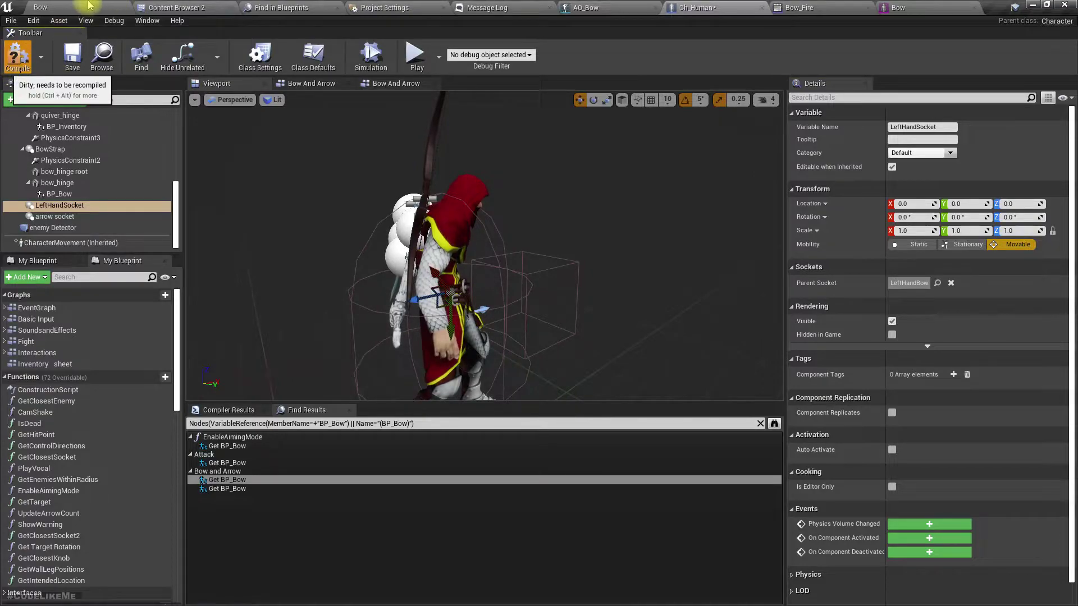
Play-test the level again with the reattached LeftHandSocket to check the bow in the character's hand, and stop playing
{"action": "left_click", "coordinate": [43, 7]}
{"action": "left_click", "coordinate": [469, 45]}
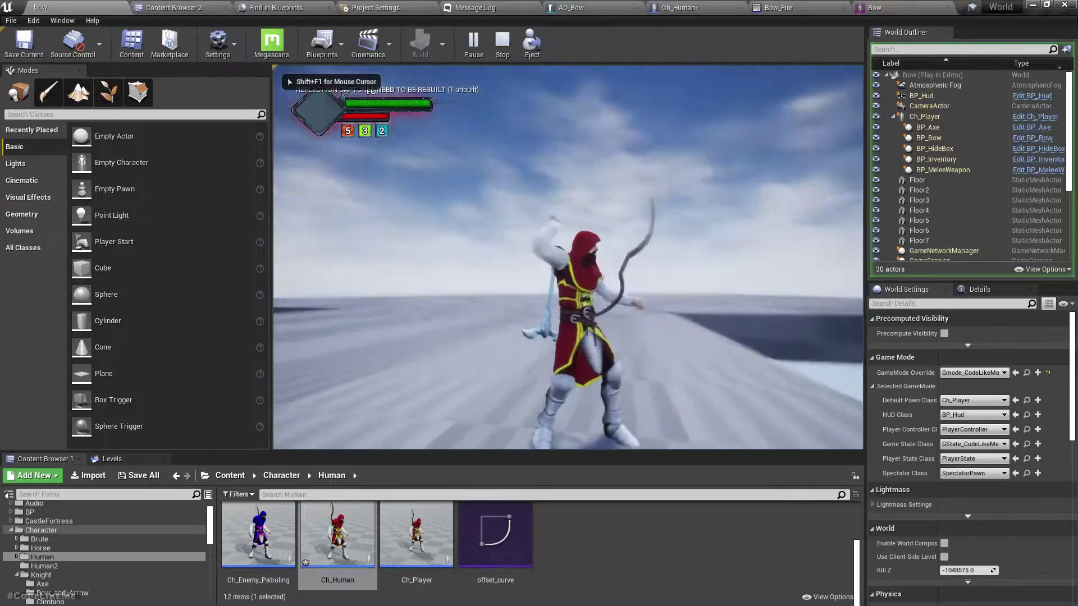
{"action": "key", "text": "Escape"}
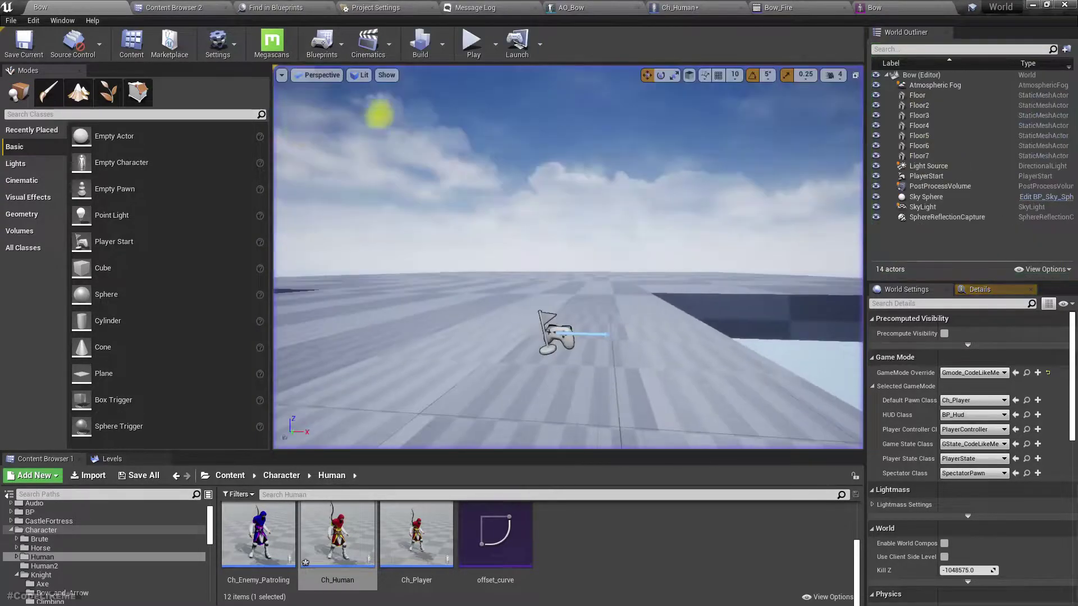
Open the Ch_Player blueprint and examine the placement of its inherited LeftHandSocket in the viewport
{"action": "left_click", "coordinate": [671, 7]}
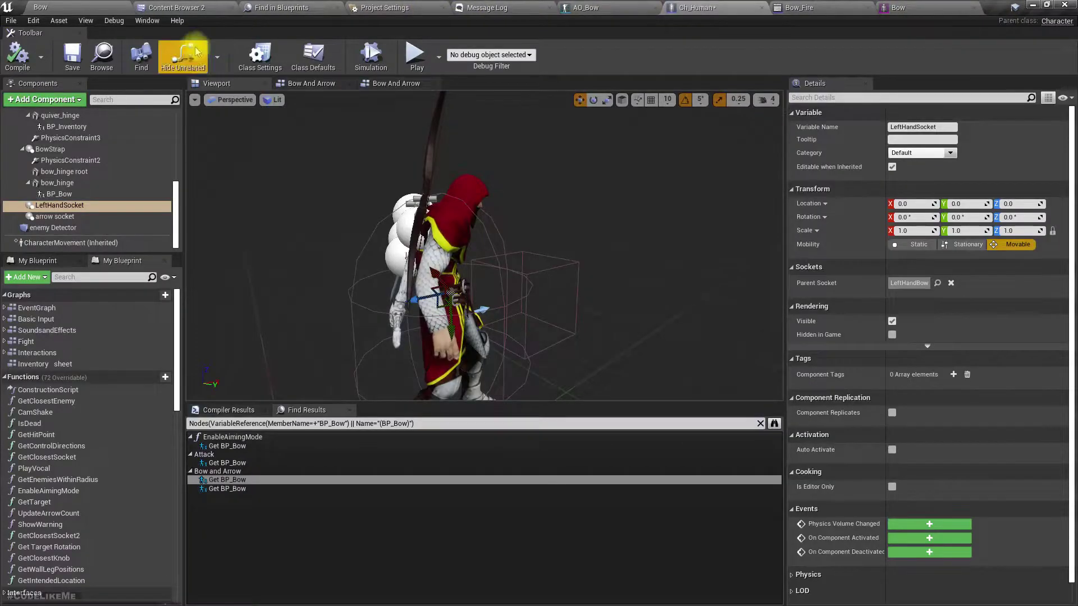
{"action": "left_click", "coordinate": [109, 47]}
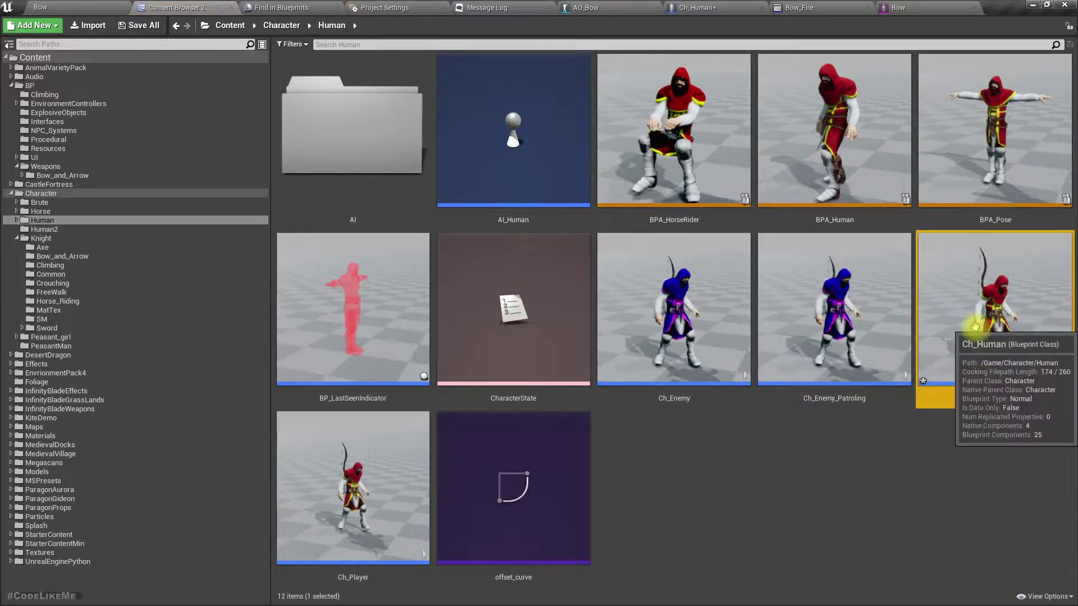
{"action": "double_click", "coordinate": [339, 497]}
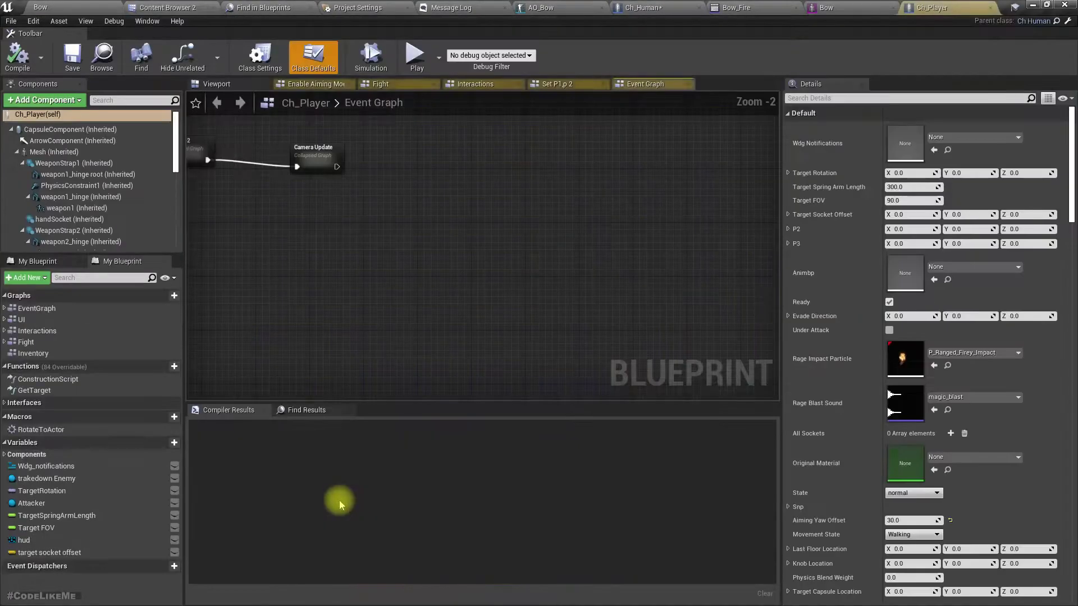
{"action": "left_click", "coordinate": [225, 84]}
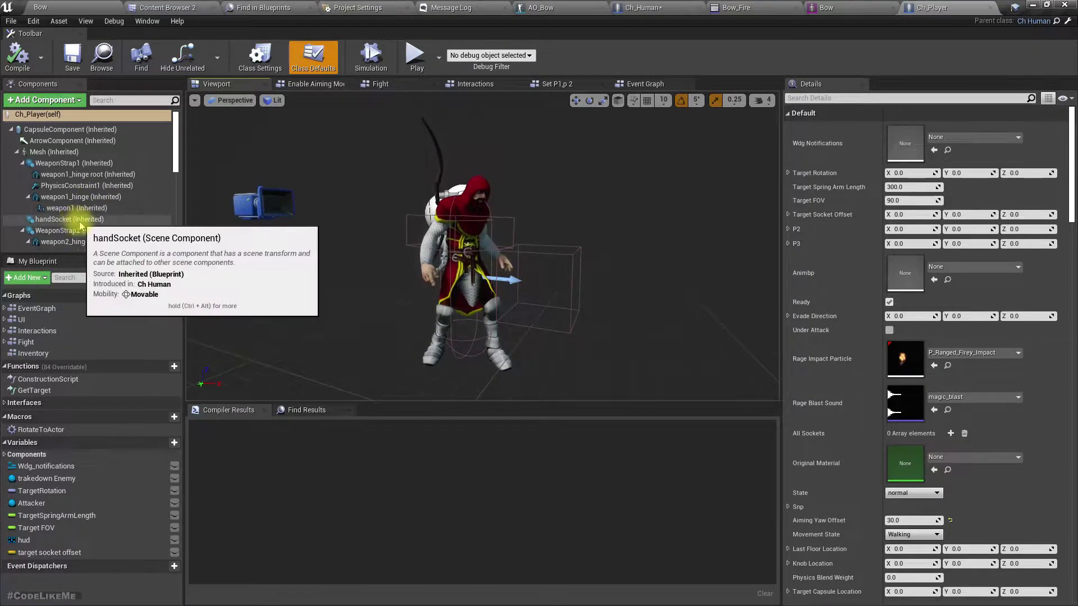
{"action": "scroll", "coordinate": [79, 223], "scroll_direction": "down", "scroll_amount": 3}
{"action": "scroll", "coordinate": [80, 226], "scroll_direction": "down", "scroll_amount": 5}
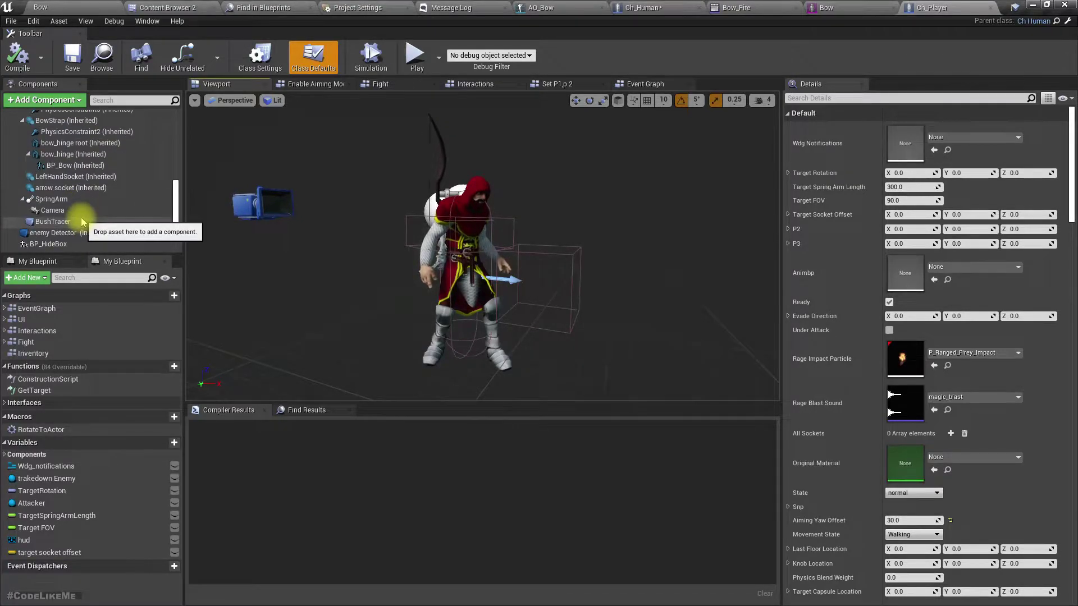
{"action": "left_click", "coordinate": [76, 177]}
{"action": "right_click_drag", "start_coordinate": [629, 255], "coordinate": [592, 258]}
{"action": "key", "text": "w"}
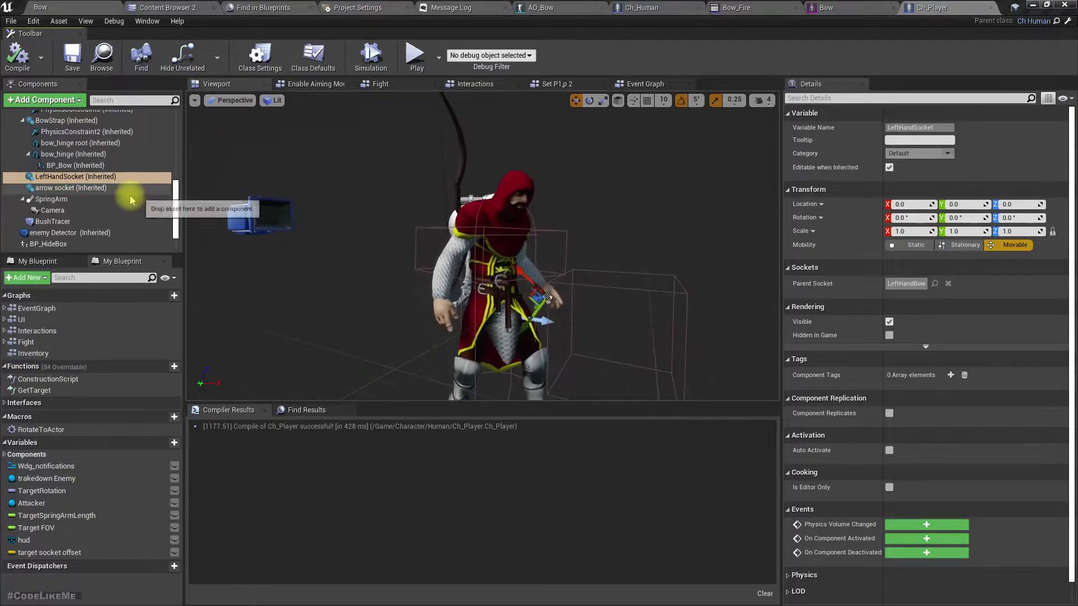
In Ch_Human, attach BP_Bow to LeftHandSocket, set its location and rotation to 0, and inspect it against the hand
{"action": "mouse_move", "coordinate": [66, 166]}
{"action": "left_mouse_down"}
{"action": "mouse_move", "coordinate": [60, 200]}
{"action": "mouse_move", "coordinate": [55, 170]}
{"action": "left_mouse_up"}
{"action": "left_click", "coordinate": [666, 8]}
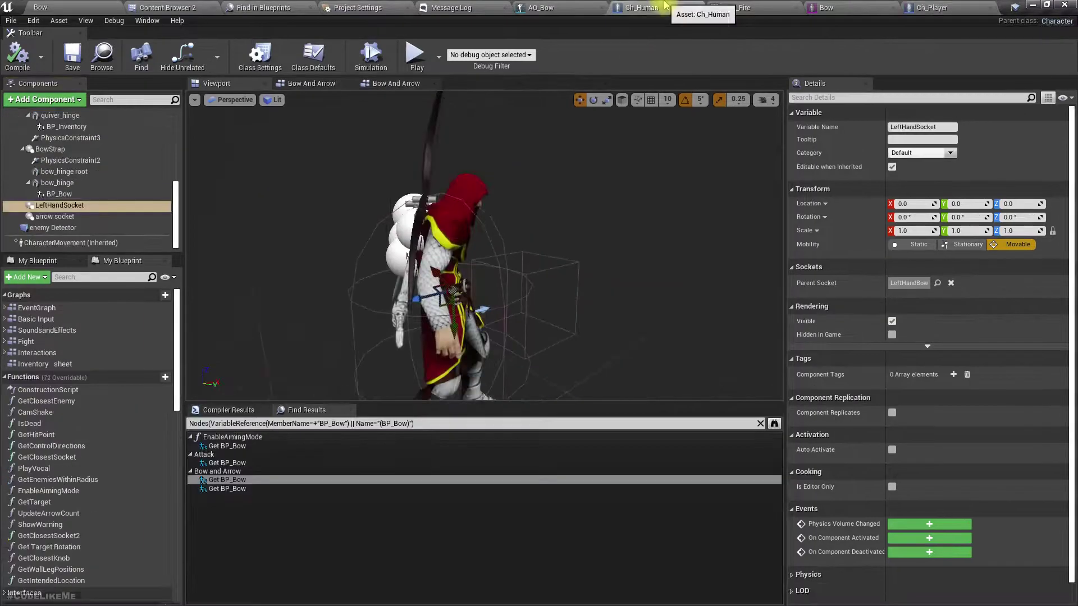
{"action": "left_click_drag", "start_coordinate": [65, 195], "coordinate": [67, 207]}
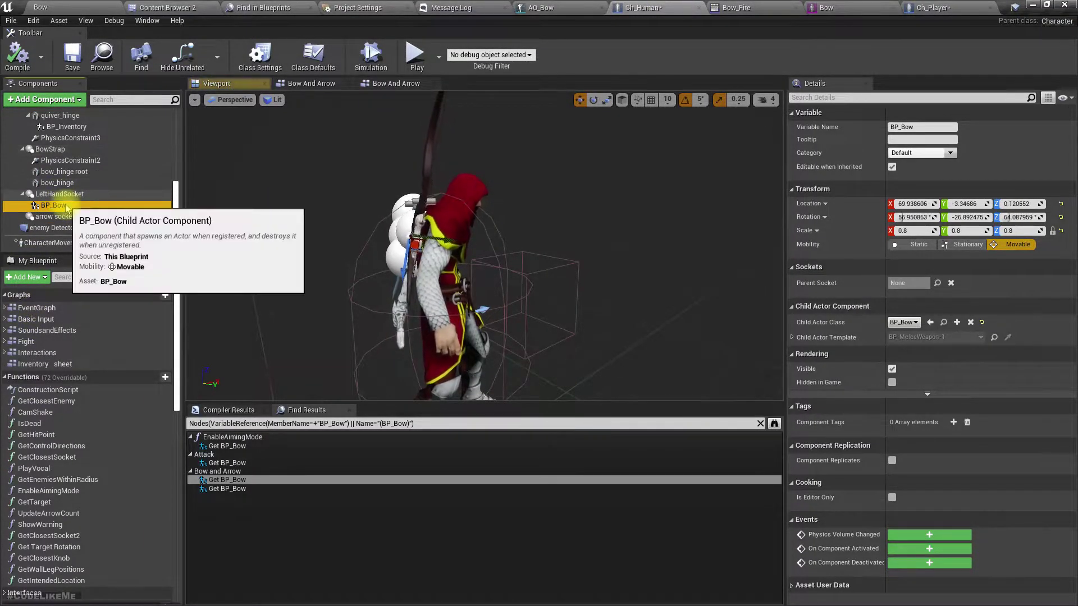
{"action": "left_click", "coordinate": [914, 203]}
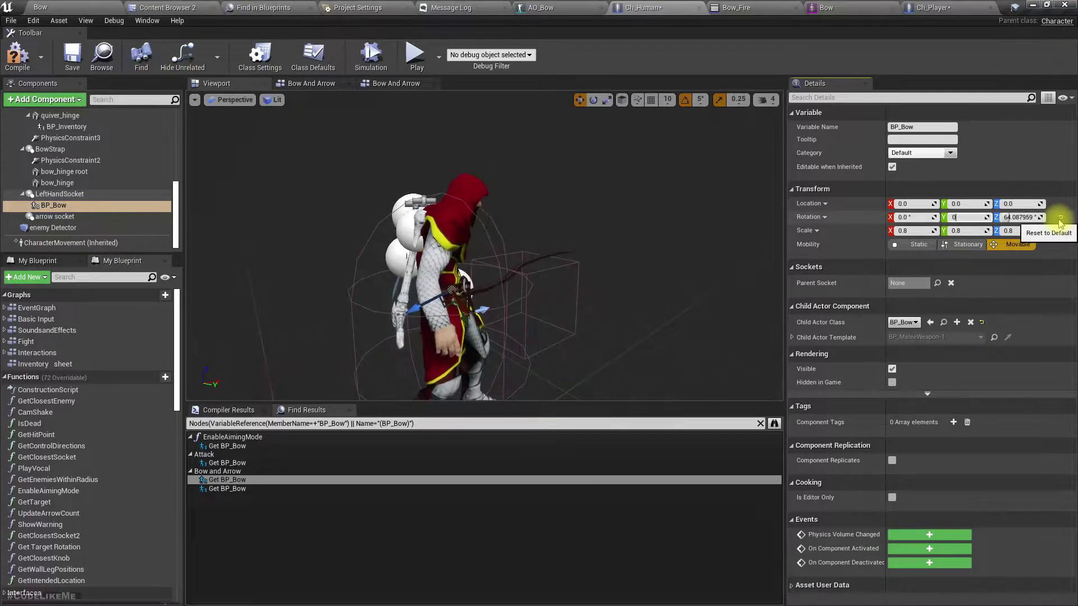
{"action": "key", "text": "d"}
{"action": "right_click_drag", "start_coordinate": [675, 295], "coordinate": [505, 315]}
{"action": "key", "text": "w"}
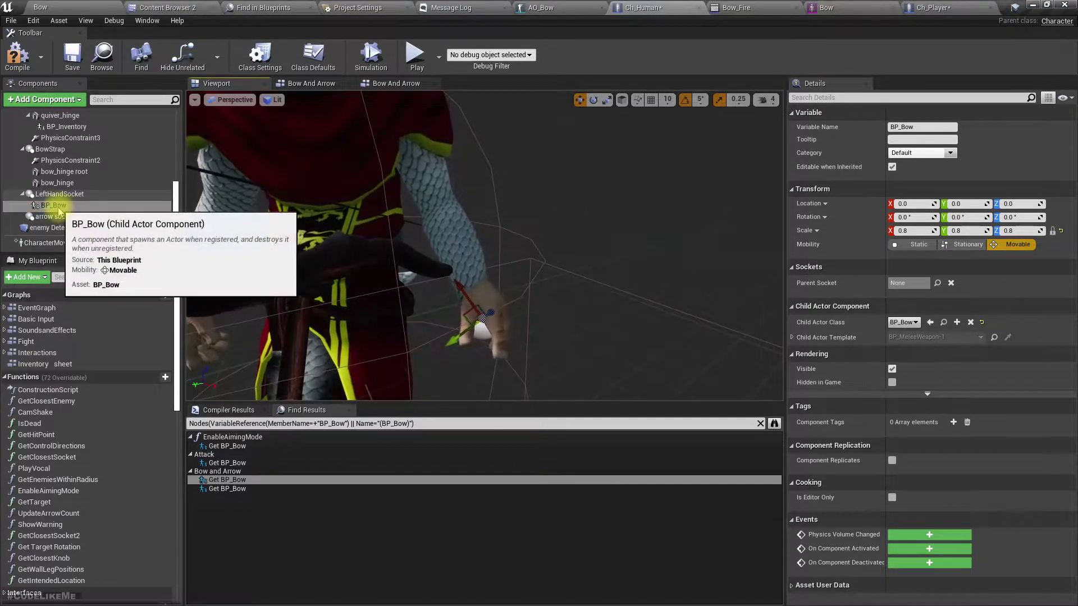
{"action": "left_click", "coordinate": [103, 207]}
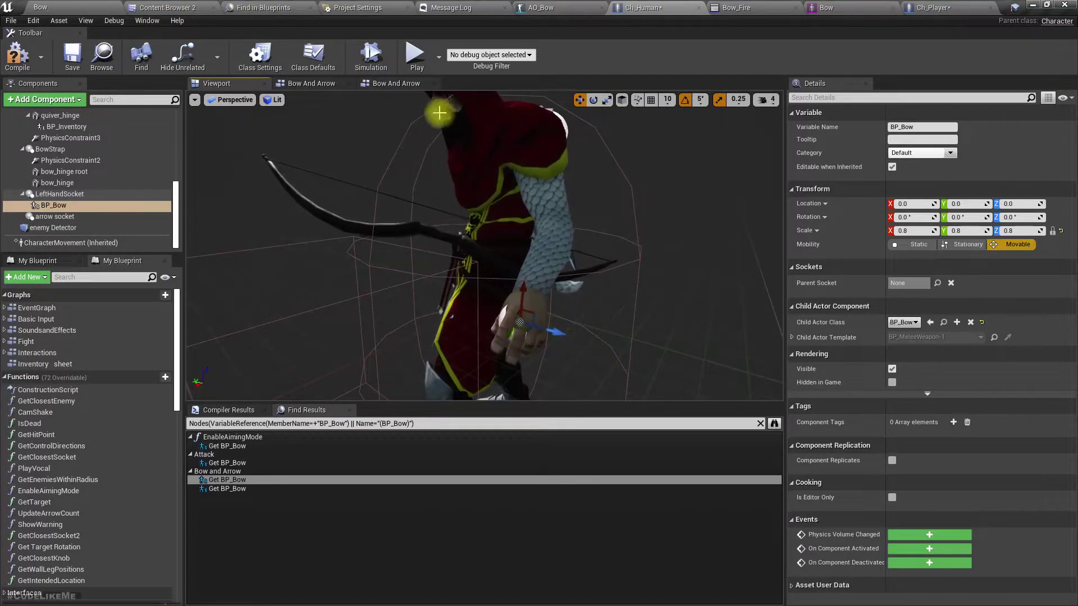
Locate the BP_Bow child actor class in the content folders and open its blueprint
{"action": "left_click", "coordinate": [945, 321]}
{"action": "double_click", "coordinate": [818, 144]}
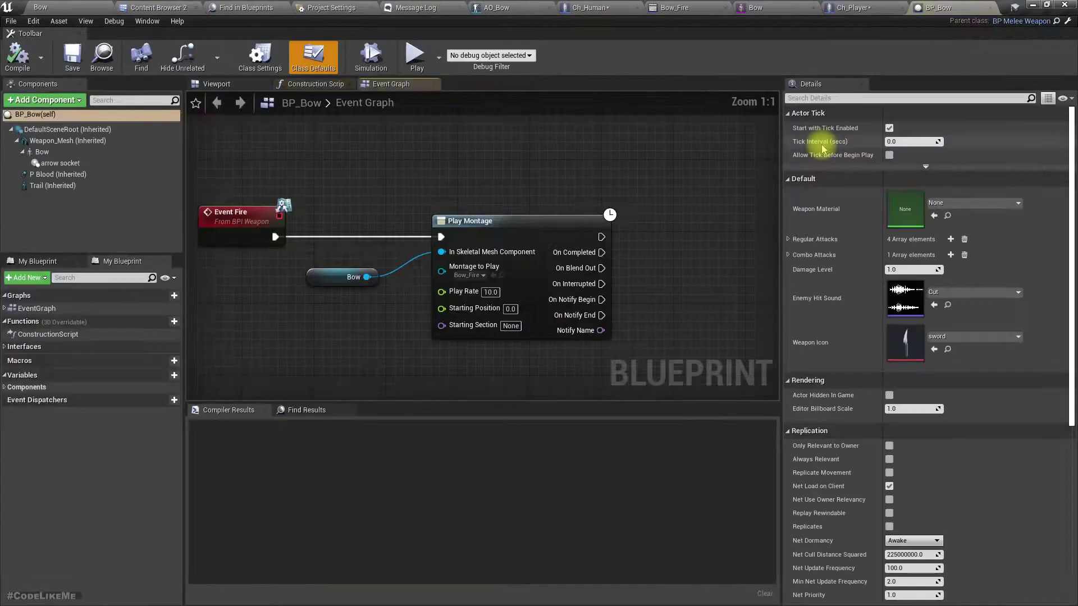
In BP_Bow, set the Bow component's location to 0, 0, 0 and compile the blueprint
{"action": "left_click", "coordinate": [215, 85]}
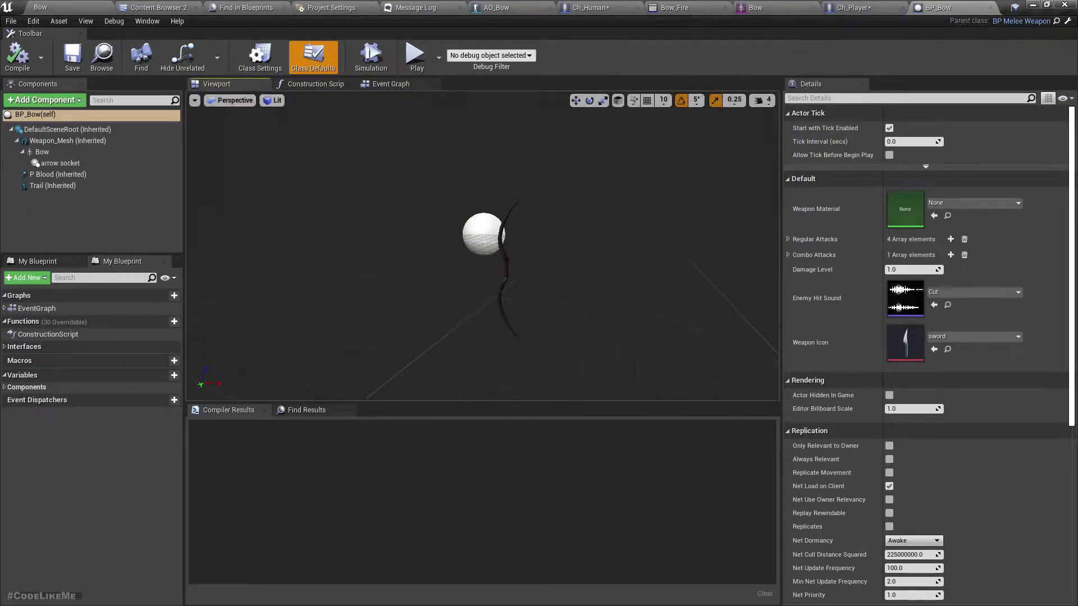
{"action": "left_click", "coordinate": [63, 130]}
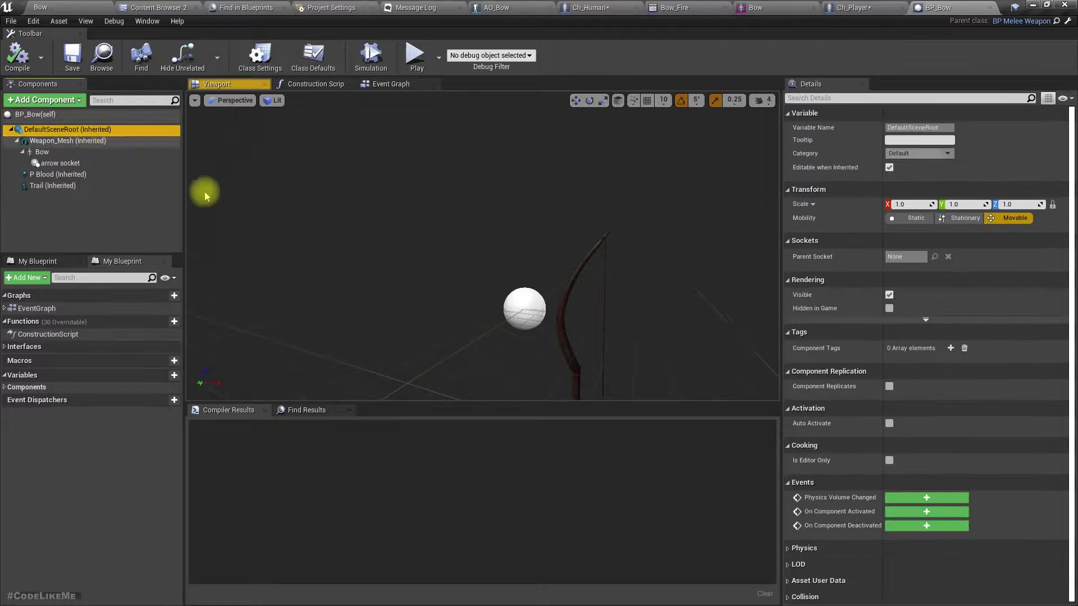
{"action": "left_click_drag", "start_coordinate": [483, 247], "coordinate": [443, 242], "text": "alt"}
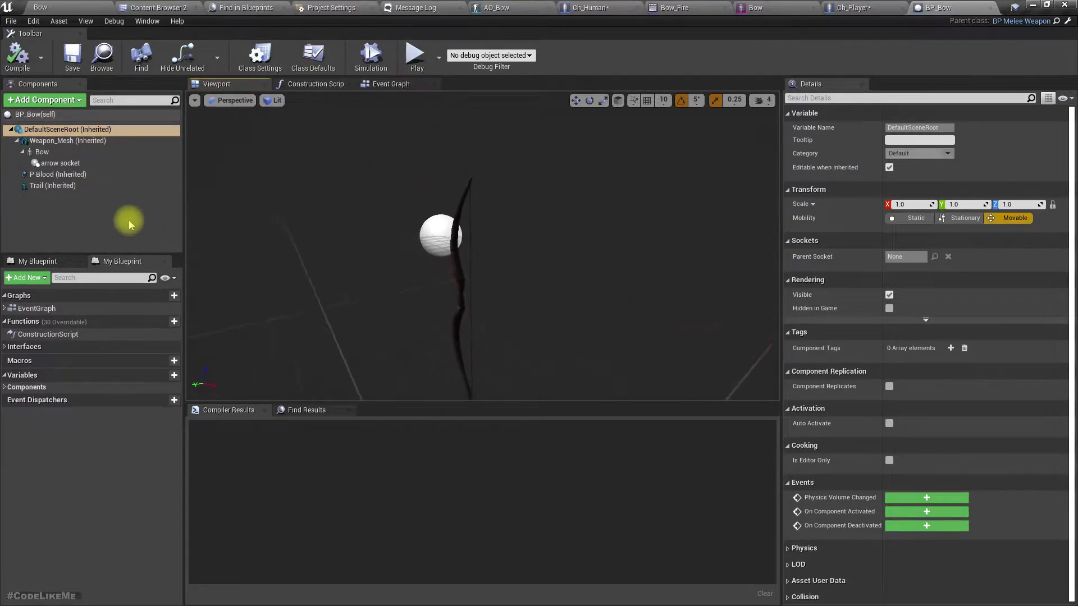
{"action": "left_click", "coordinate": [45, 154]}
{"action": "left_click", "coordinate": [911, 205]}
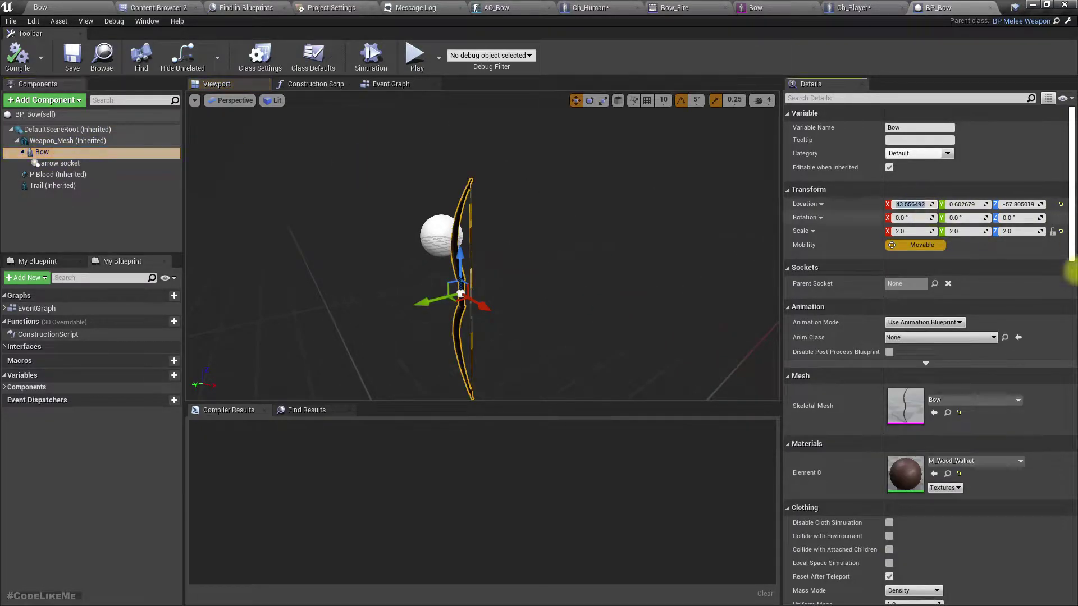
{"action": "type", "text": "0"}
{"action": "key", "text": "Tab"}
{"action": "type", "text": "0."}
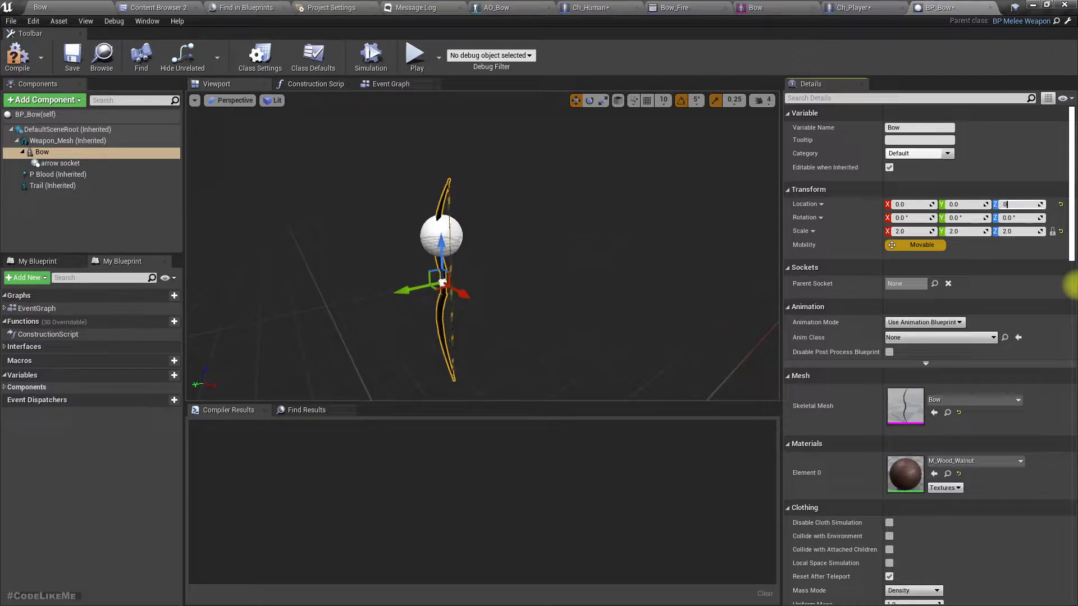
{"action": "type", "text": "0"}
{"action": "key", "text": "Return"}
{"action": "left_click", "coordinate": [16, 56]}
In Ch_Human, attach BP_Bow to bow_hinge with location and rotation 0, and inspect it on the character's back
{"action": "left_click", "coordinate": [593, 7]}
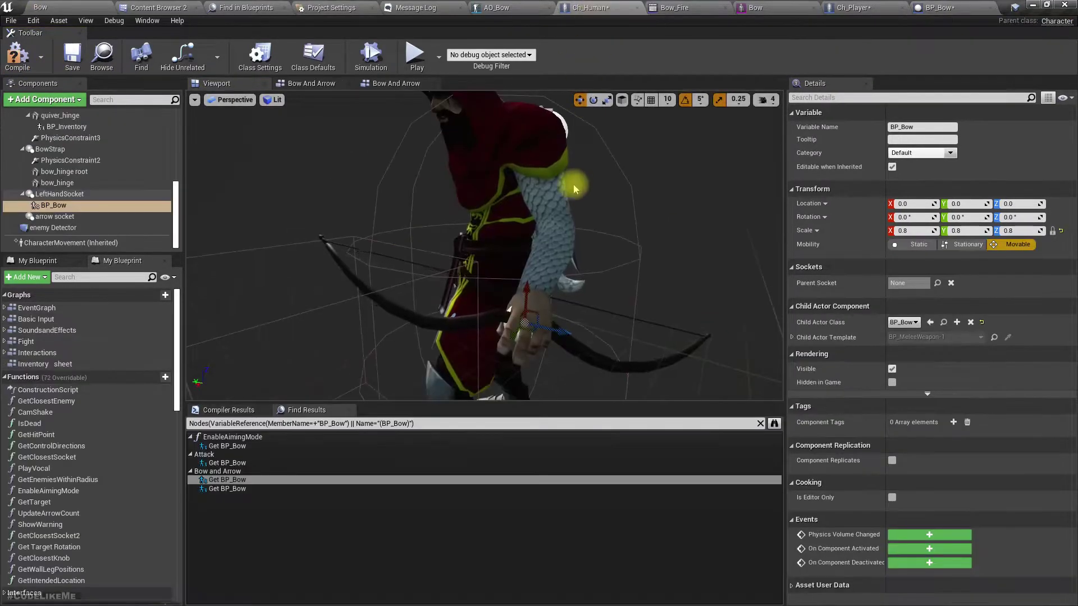
{"action": "scroll", "coordinate": [558, 301], "scroll_direction": "down", "scroll_amount": 4}
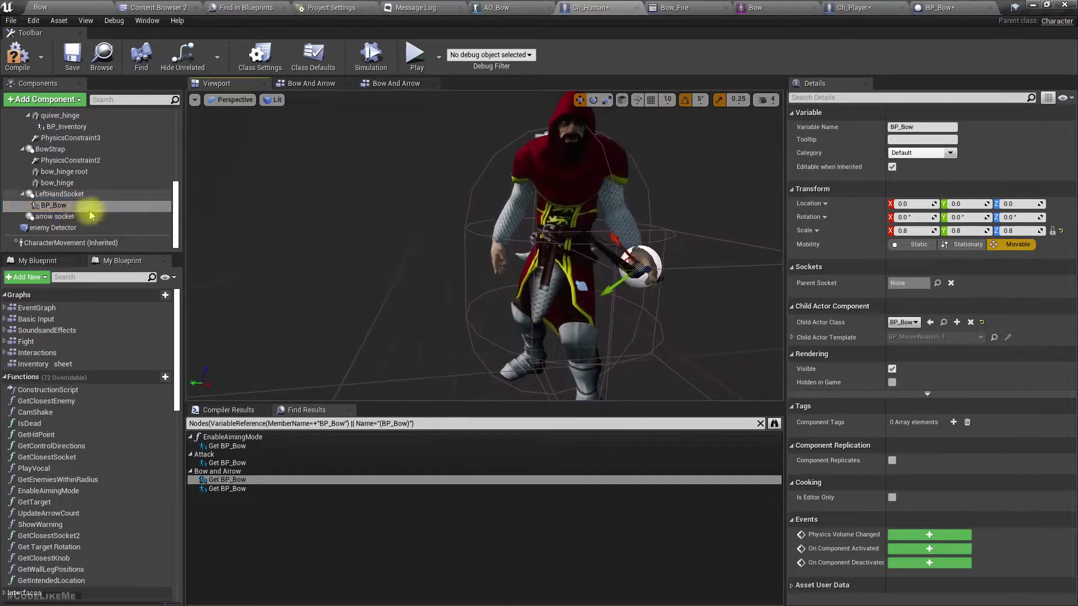
{"action": "left_click_drag", "start_coordinate": [45, 207], "coordinate": [56, 183]}
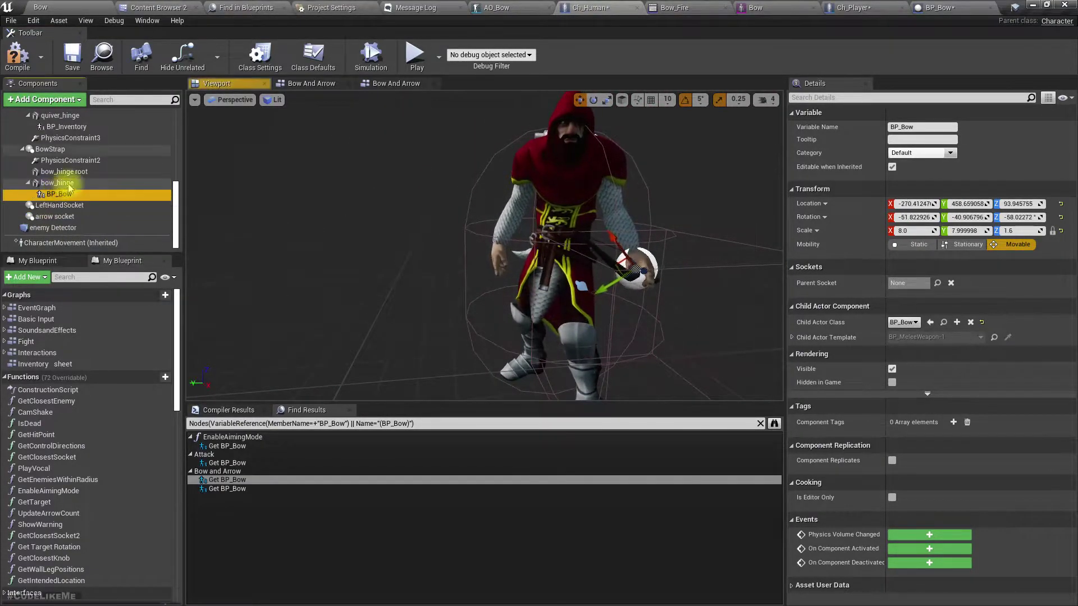
{"action": "left_click", "coordinate": [56, 183]}
{"action": "left_click_drag", "start_coordinate": [352, 237], "coordinate": [314, 239]}
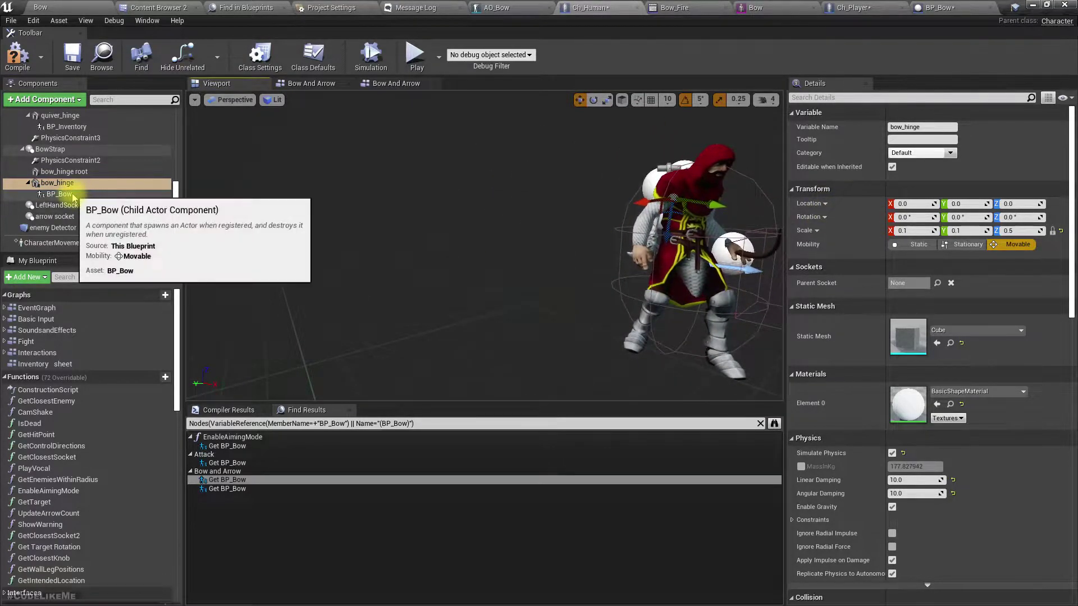
{"action": "left_click", "coordinate": [132, 196]}
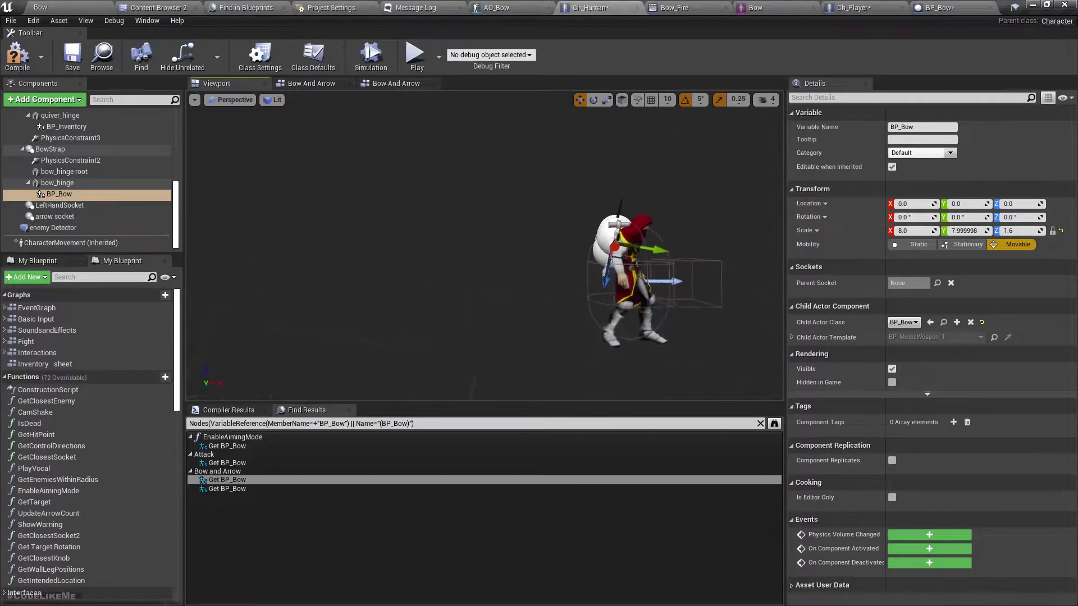
{"action": "right_click_drag", "start_coordinate": [484, 247], "coordinate": [618, 247]}
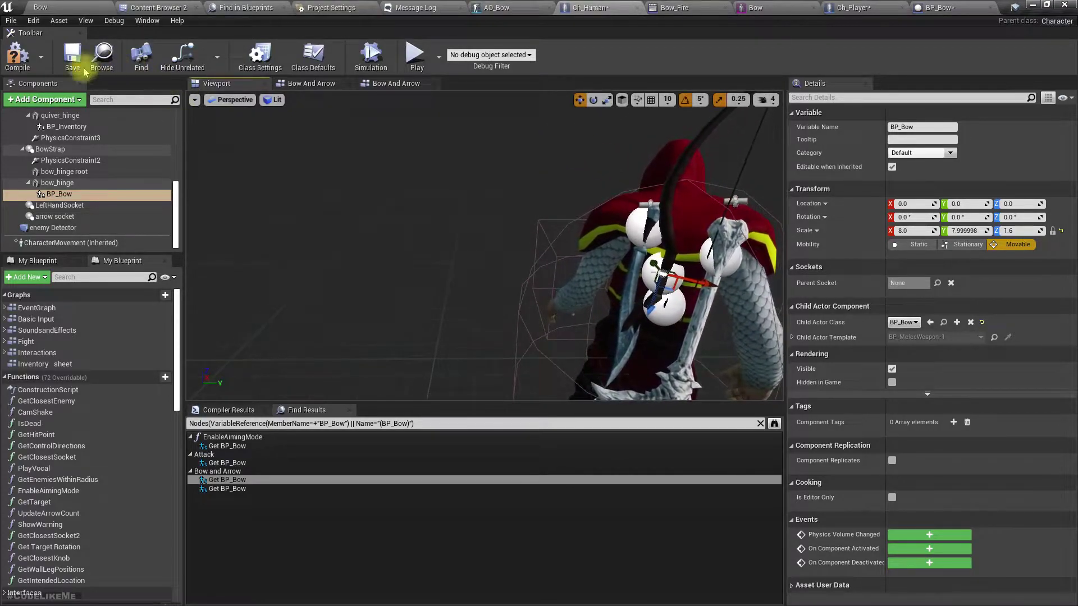
Play-test the Bow level full screen, equip and aim the bow to check its position in the hand, and stop playing
{"action": "left_click", "coordinate": [45, 6]}
{"action": "right_click_drag", "start_coordinate": [464, 240], "coordinate": [462, 239]}
{"action": "key", "text": "F11"}
{"action": "key", "text": "alt+p"}
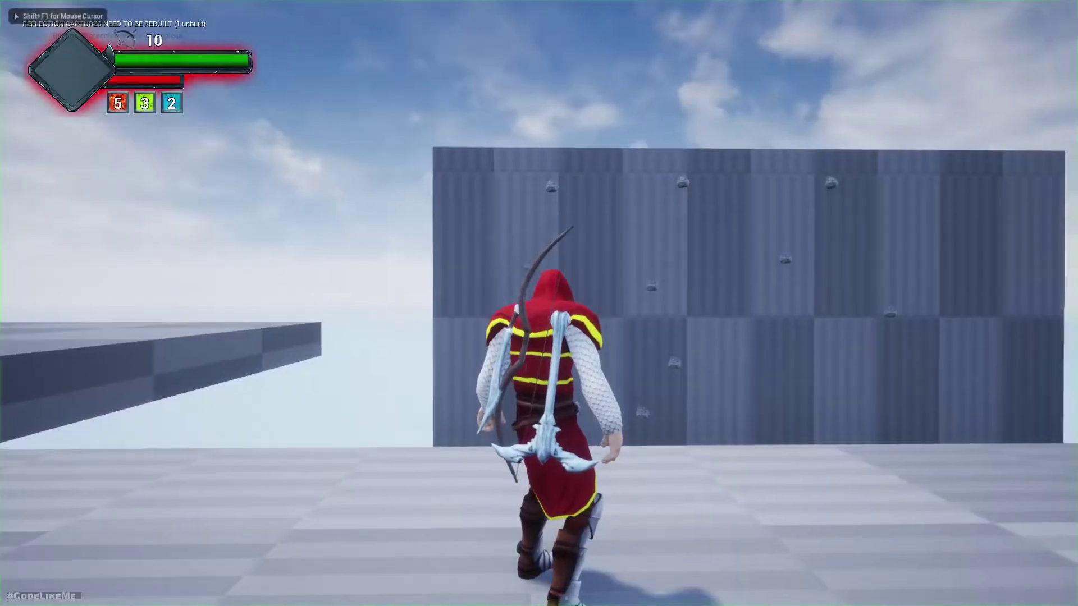
{"action": "key", "text": "1"}
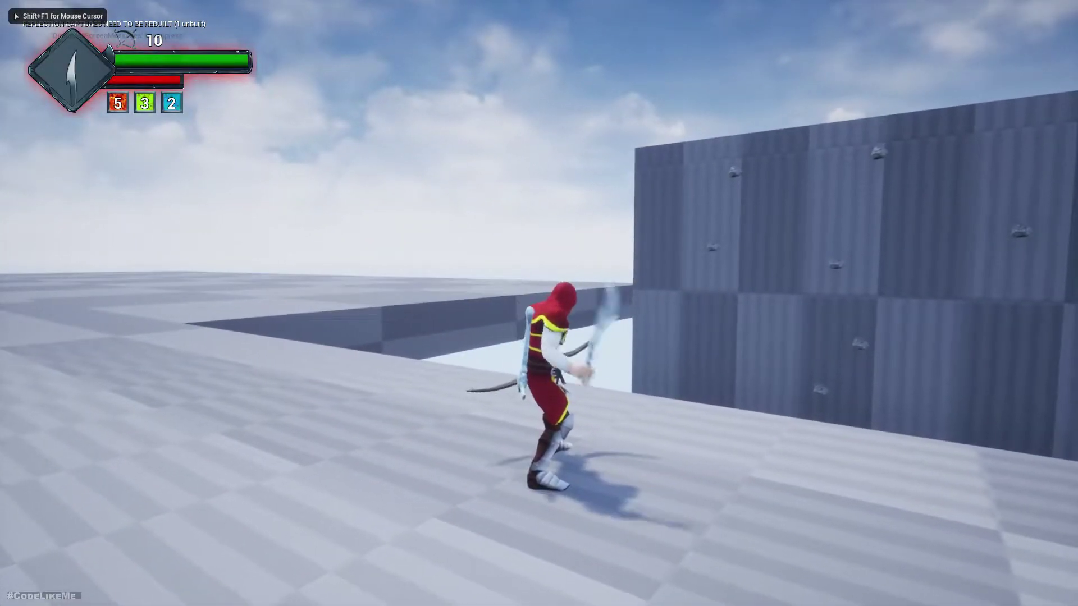
{"action": "right_click", "coordinate": [539, 303]}
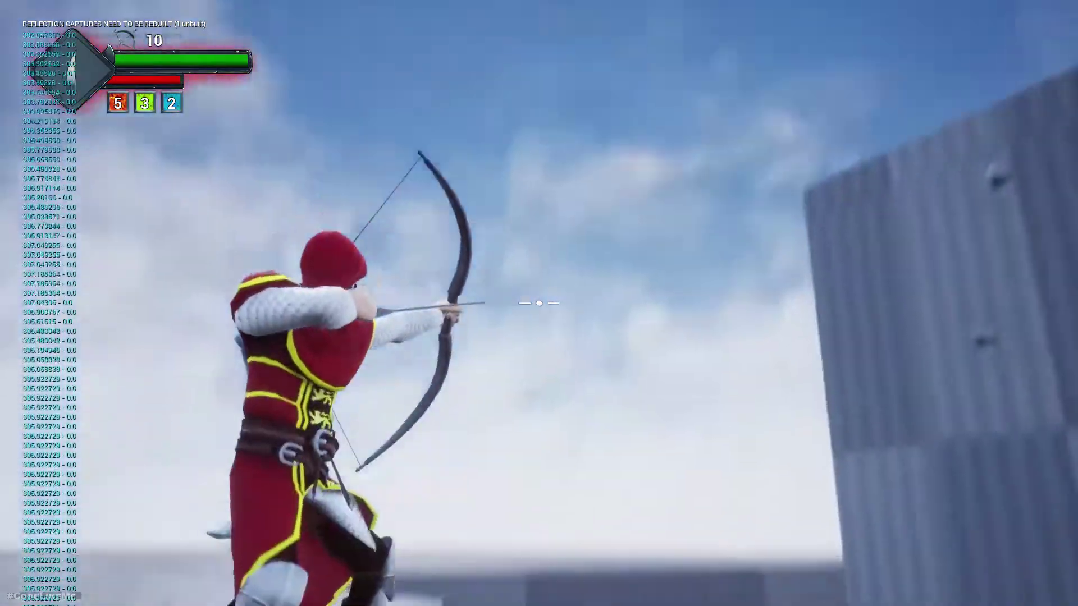
{"action": "key", "text": "Escape"}
{"action": "key", "text": "F11"}
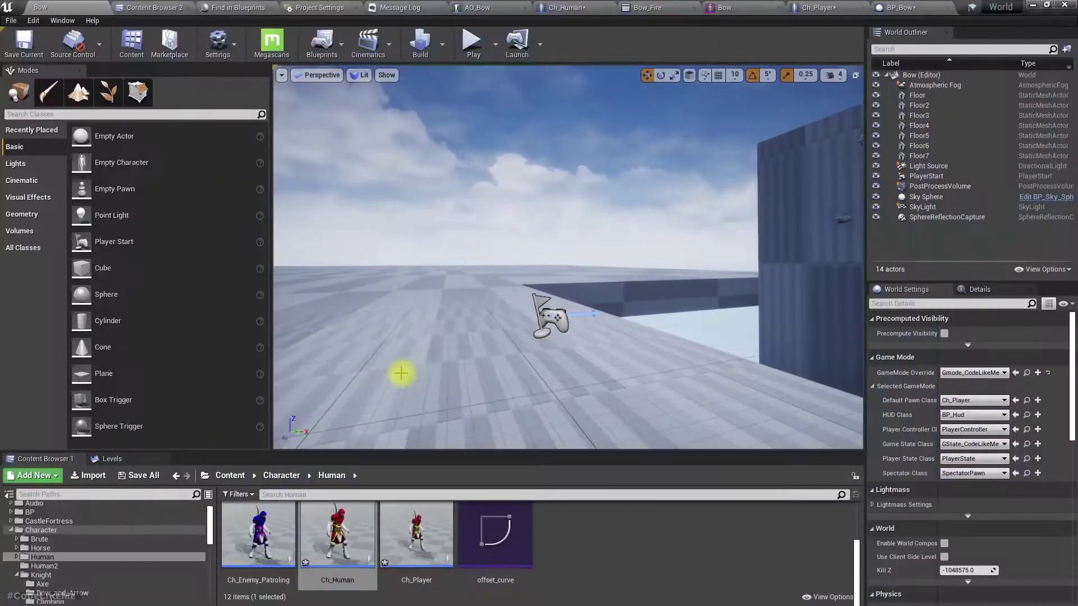
Search Ch_Human for "draw arrow", view the Draw Arrow call in Attack, and open Event Draw Arrow in Bow And Arrow
{"action": "left_click", "coordinate": [562, 8]}
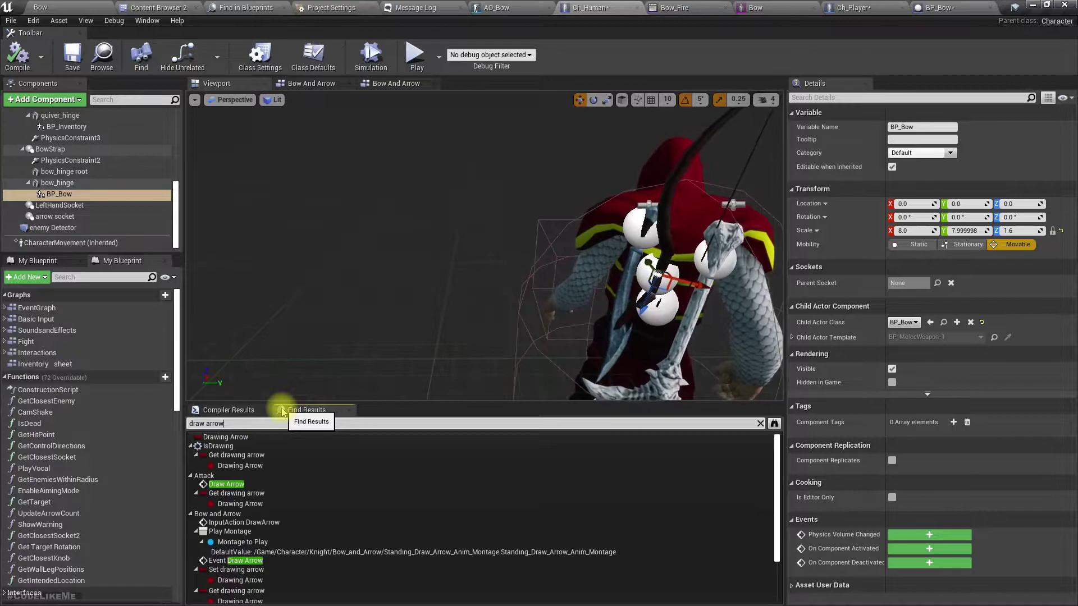
{"action": "double_click", "coordinate": [230, 485]}
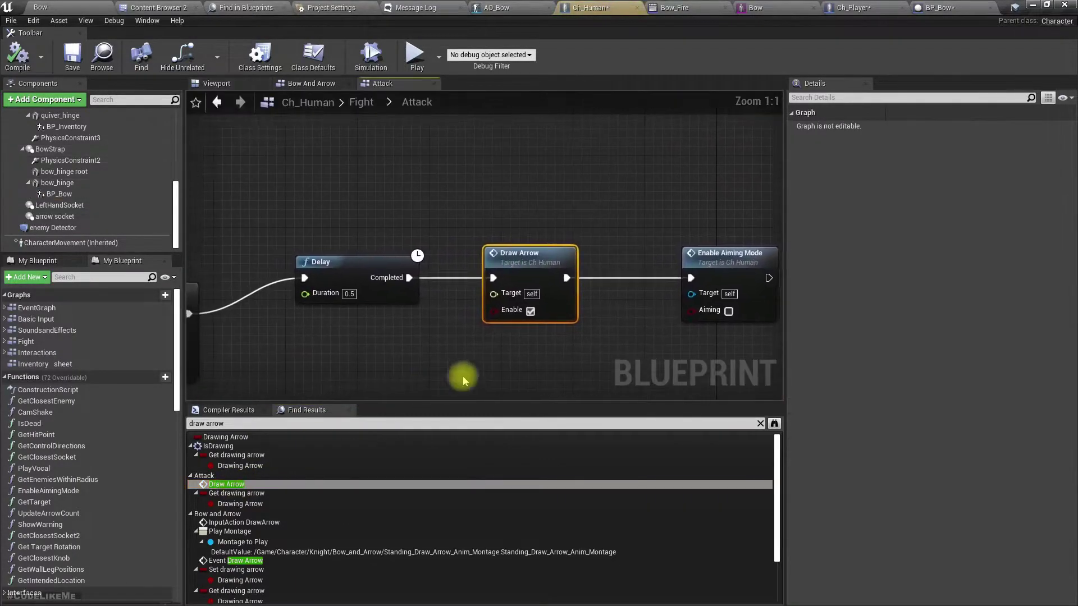
{"action": "right_click_drag", "start_coordinate": [555, 356], "coordinate": [415, 344]}
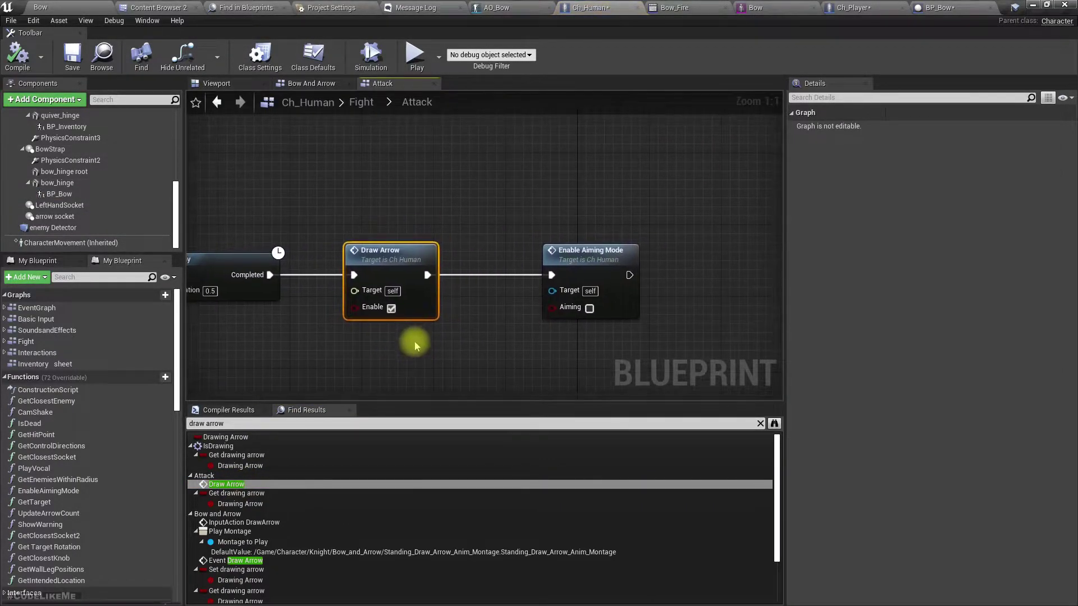
{"action": "right_click", "coordinate": [396, 262]}
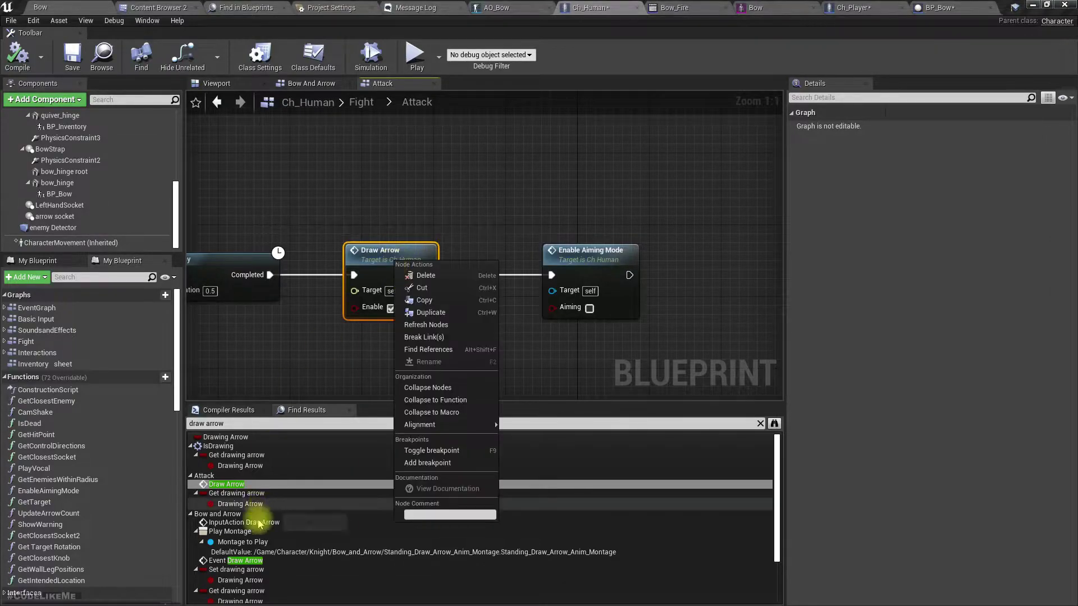
{"action": "double_click", "coordinate": [236, 560]}
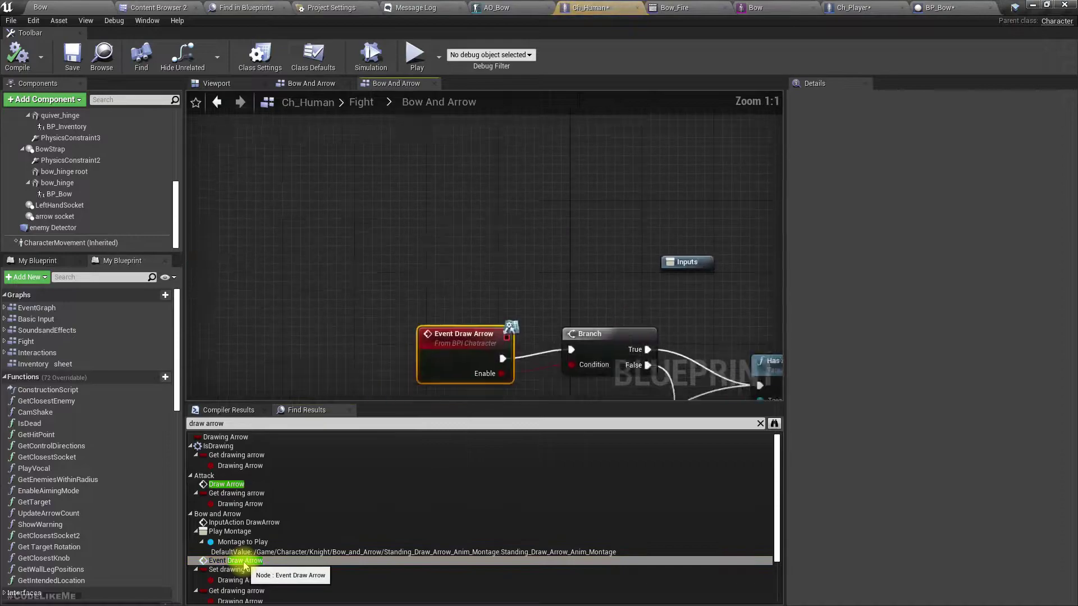
Examine the node chain from Event Draw Arrow through the drawing branches and weapon attachment to Get Arrow
{"action": "right_click_drag", "start_coordinate": [607, 323], "coordinate": [287, 198]}
{"action": "right_click_drag", "start_coordinate": [570, 314], "coordinate": [392, 339]}
{"action": "right_click_drag", "start_coordinate": [382, 279], "coordinate": [124, 281]}
{"action": "mouse_move", "coordinate": [623, 324]}
{"action": "right_mouse_down"}
{"action": "mouse_move", "coordinate": [468, 323]}
{"action": "mouse_move", "coordinate": [101, 291]}
{"action": "right_mouse_up"}
{"action": "mouse_move", "coordinate": [541, 265]}
{"action": "right_mouse_down"}
{"action": "mouse_move", "coordinate": [436, 303]}
{"action": "mouse_move", "coordinate": [190, 340]}
{"action": "right_mouse_up"}
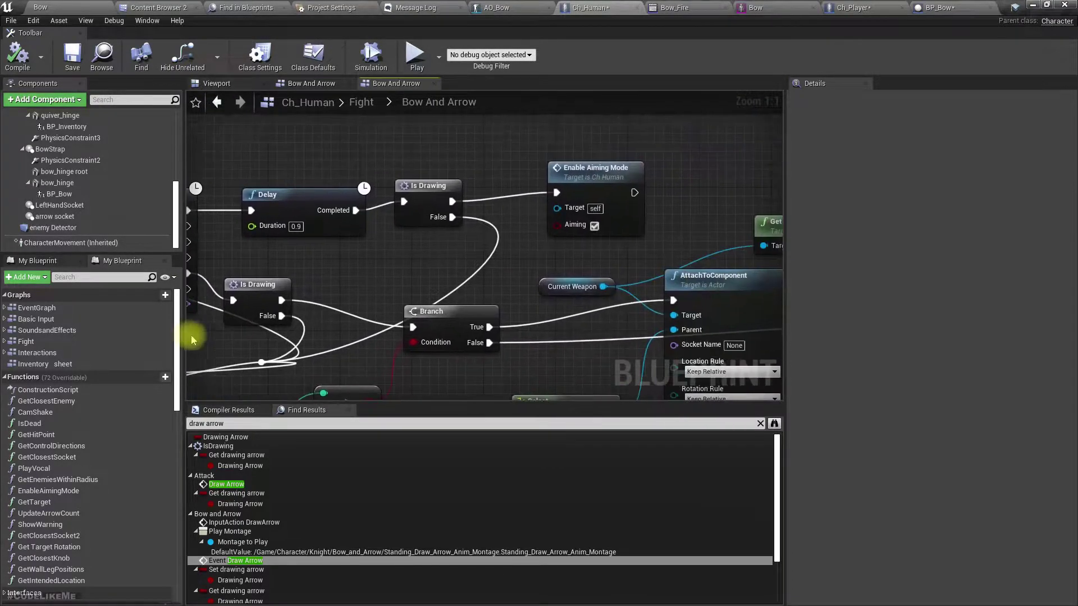
{"action": "right_click_drag", "start_coordinate": [537, 293], "coordinate": [416, 235]}
{"action": "right_click_drag", "start_coordinate": [371, 280], "coordinate": [575, 122]}
{"action": "mouse_move", "coordinate": [347, 131]}
{"action": "right_mouse_down"}
{"action": "mouse_move", "coordinate": [788, 205]}
{"action": "mouse_move", "coordinate": [824, 173]}
{"action": "right_mouse_up"}
{"action": "right_click_drag", "start_coordinate": [393, 225], "coordinate": [192, 268]}
{"action": "scroll", "coordinate": [638, 292], "scroll_direction": "down", "scroll_amount": 3}
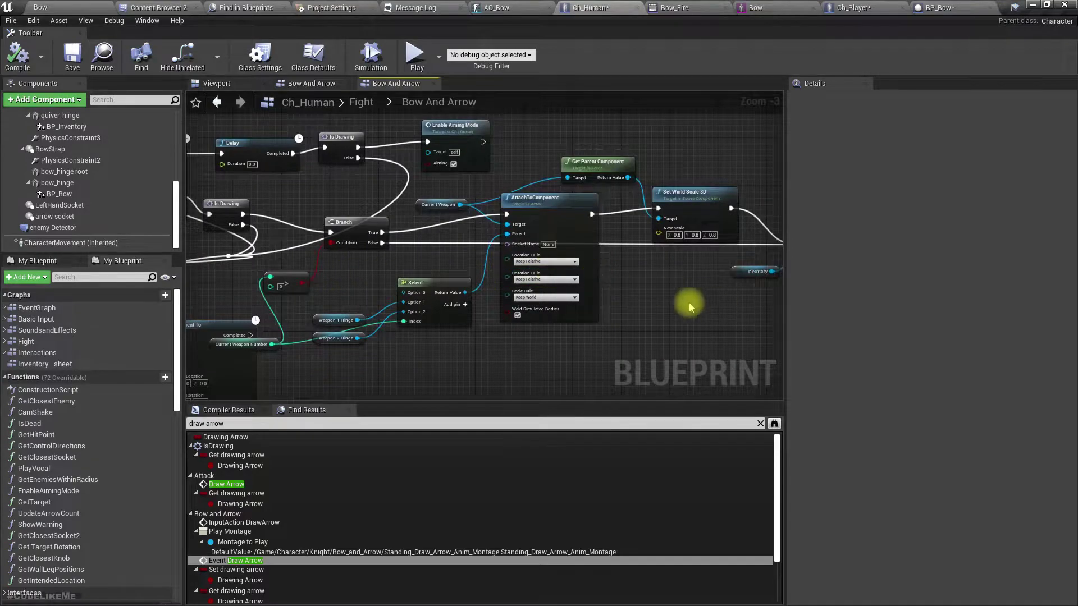
{"action": "right_click_drag", "start_coordinate": [690, 306], "coordinate": [257, 275]}
{"action": "scroll", "coordinate": [407, 250], "scroll_direction": "up", "scroll_amount": 3}
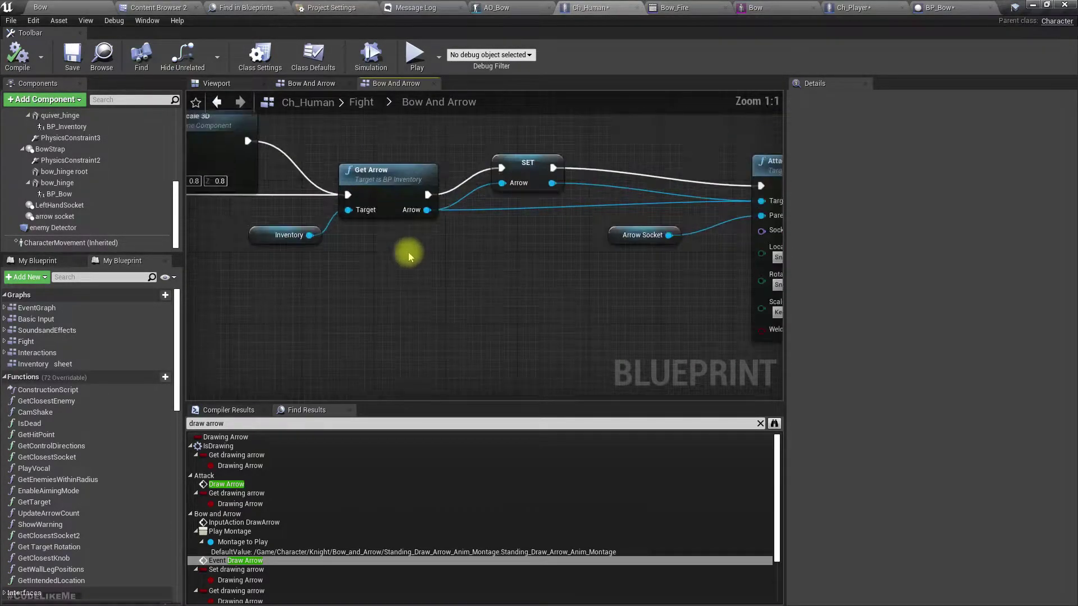
Examine which component the AttachToComponent node after Get Arrow uses as the arrow's parent
{"action": "left_click", "coordinate": [385, 173]}
{"action": "right_click_drag", "start_coordinate": [479, 226], "coordinate": [230, 328]}
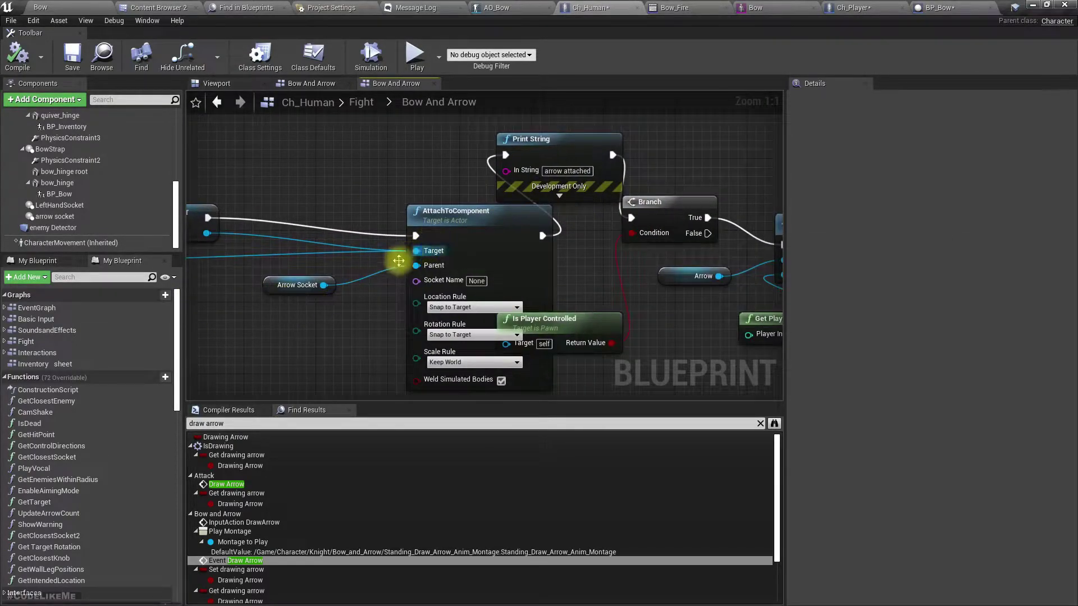
{"action": "left_click", "coordinate": [270, 283]}
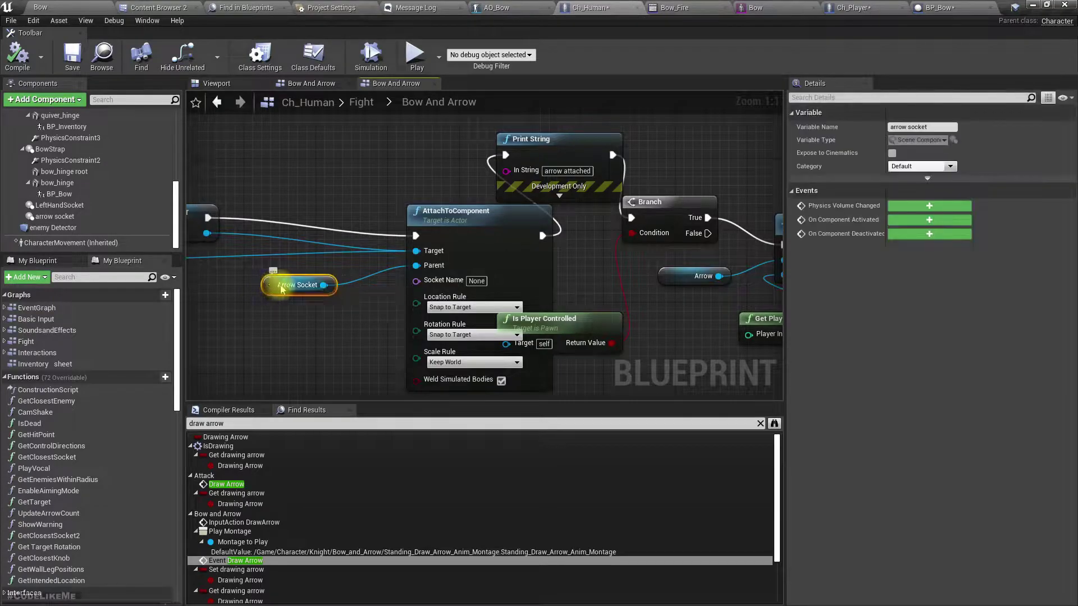
{"action": "right_click_drag", "start_coordinate": [592, 261], "coordinate": [612, 230]}
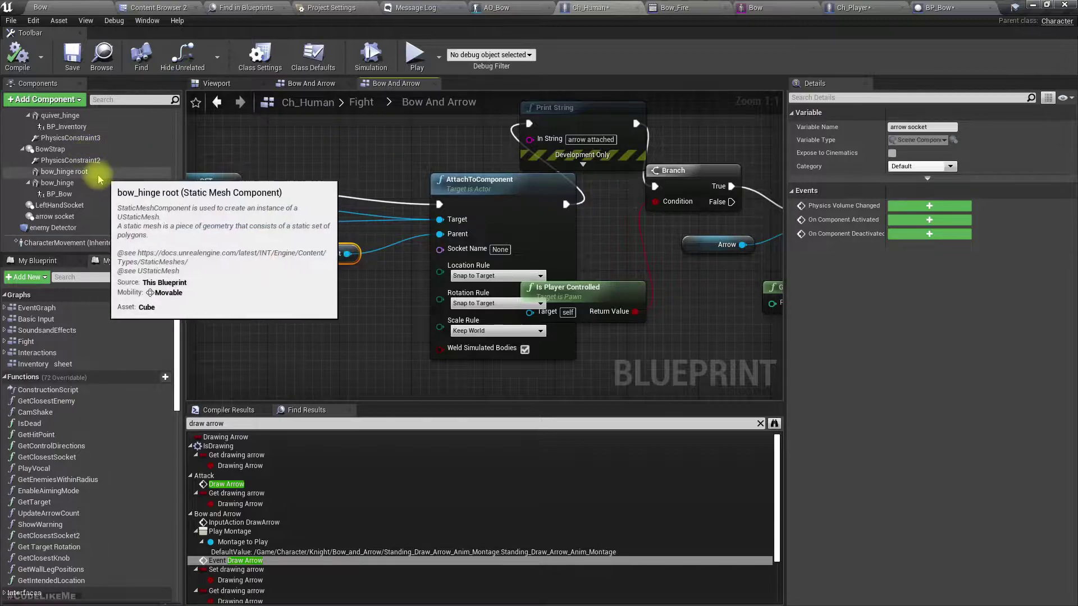
Select the arrow socket component in Ch_Human and inspect its placement on the character in the viewport
{"action": "left_click", "coordinate": [90, 217]}
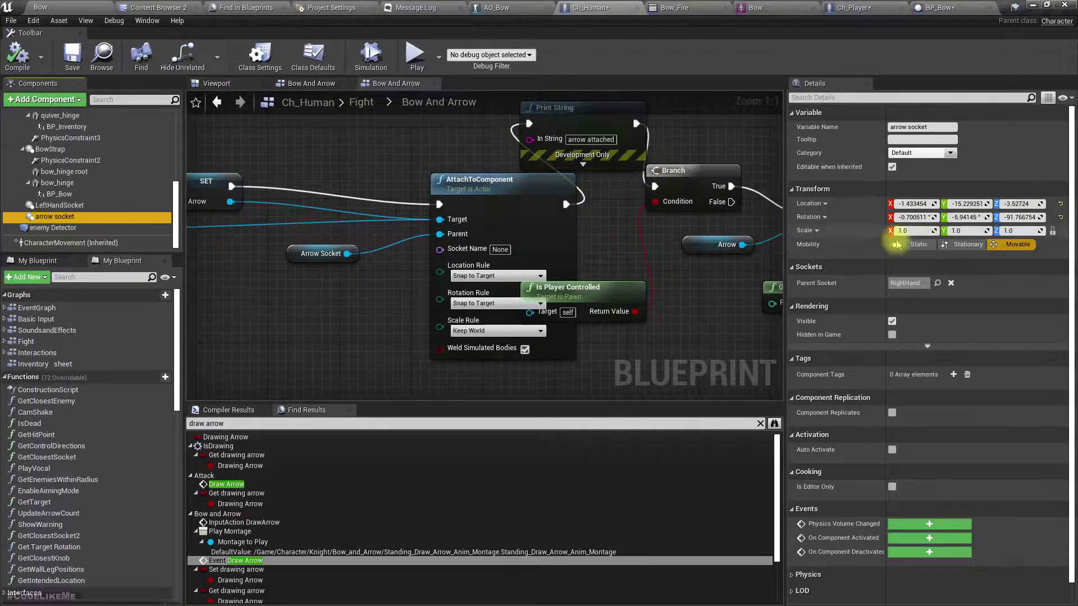
{"action": "left_click", "coordinate": [221, 85]}
{"action": "left_click_drag", "start_coordinate": [461, 236], "coordinate": [303, 241], "text": "alt"}
{"action": "right_click_drag", "start_coordinate": [483, 241], "coordinate": [404, 225]}
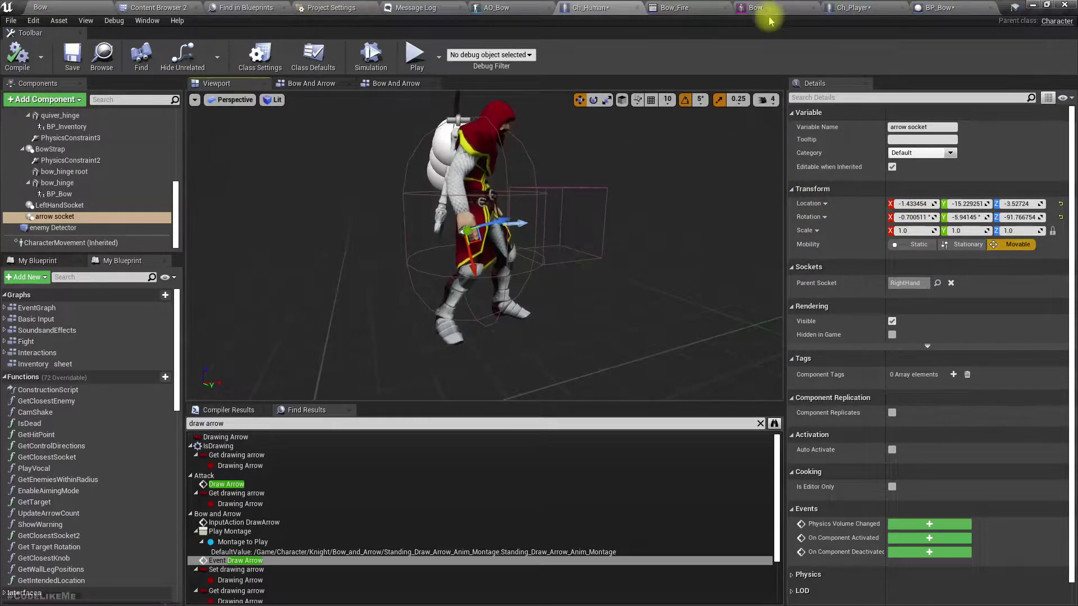
Search AO_Bow's skeleton tree for "arr", clear the search, and recheck Ch_Human's arrow socket before returning to AO_Bow
{"action": "left_click", "coordinate": [497, 7]}
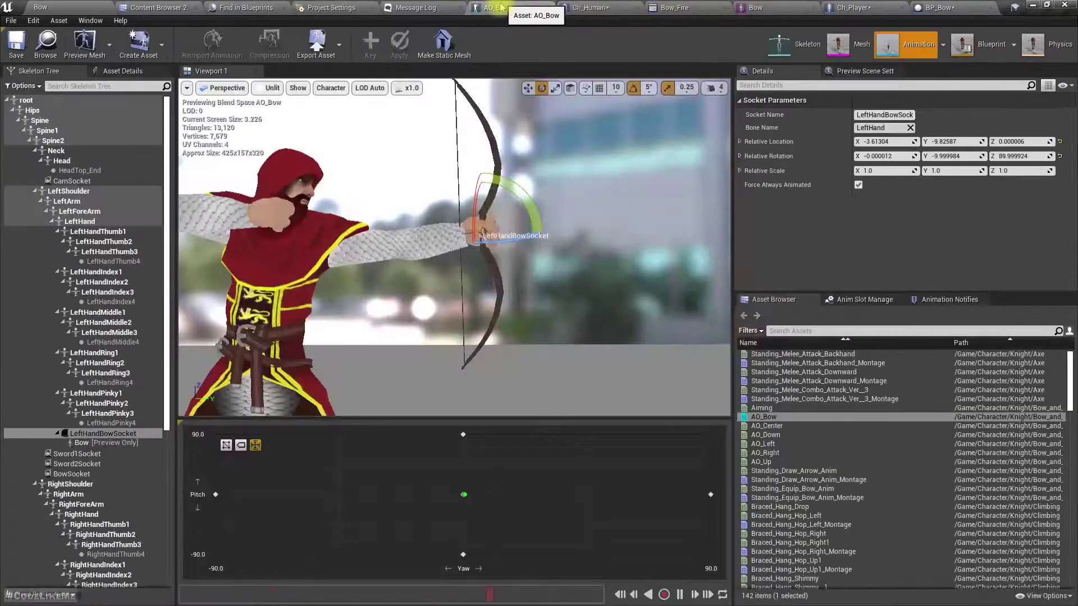
{"action": "right_click_drag", "start_coordinate": [489, 259], "coordinate": [441, 259]}
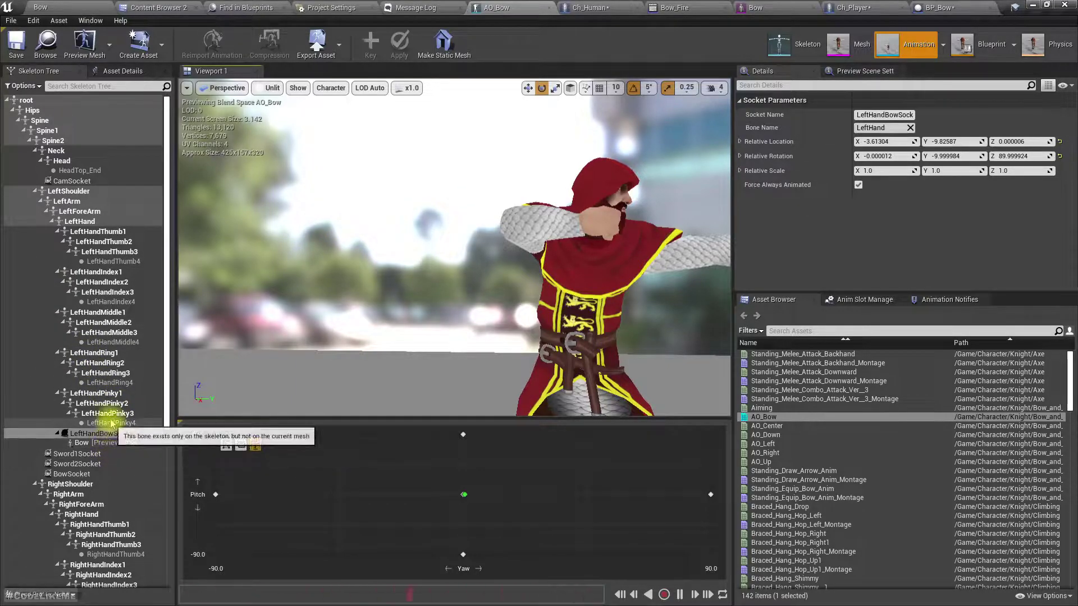
{"action": "scroll", "coordinate": [112, 214], "scroll_direction": "down", "scroll_amount": 5}
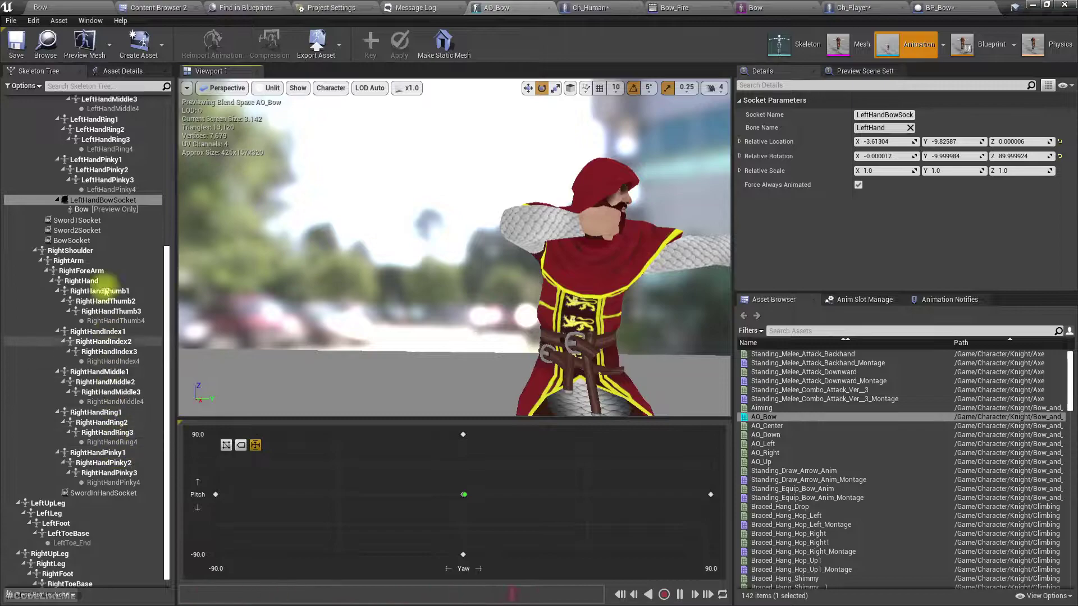
{"action": "type", "text": "arr"}
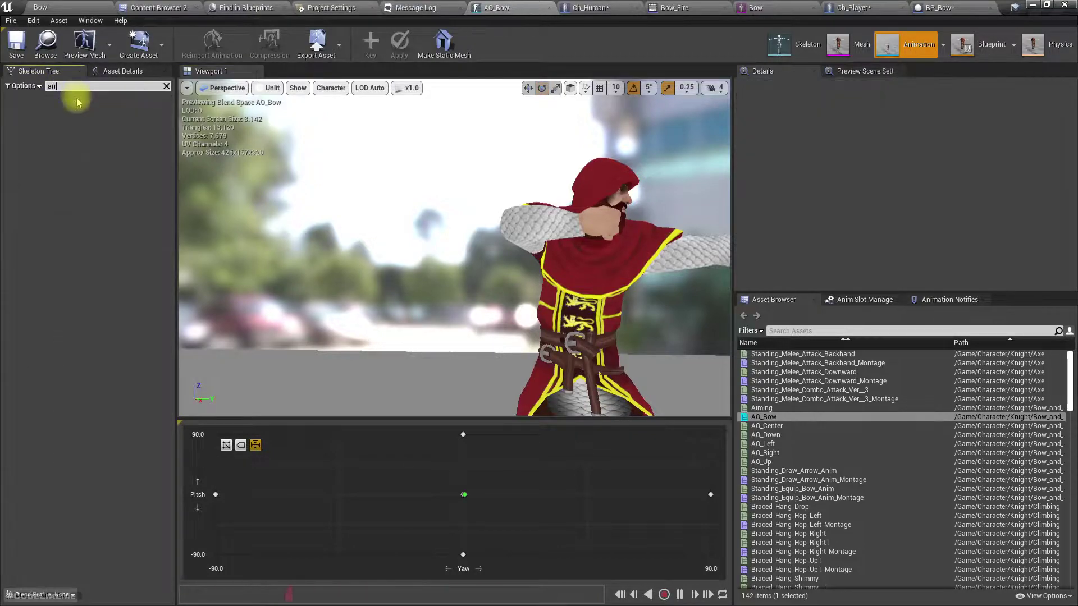
{"action": "left_click", "coordinate": [166, 86]}
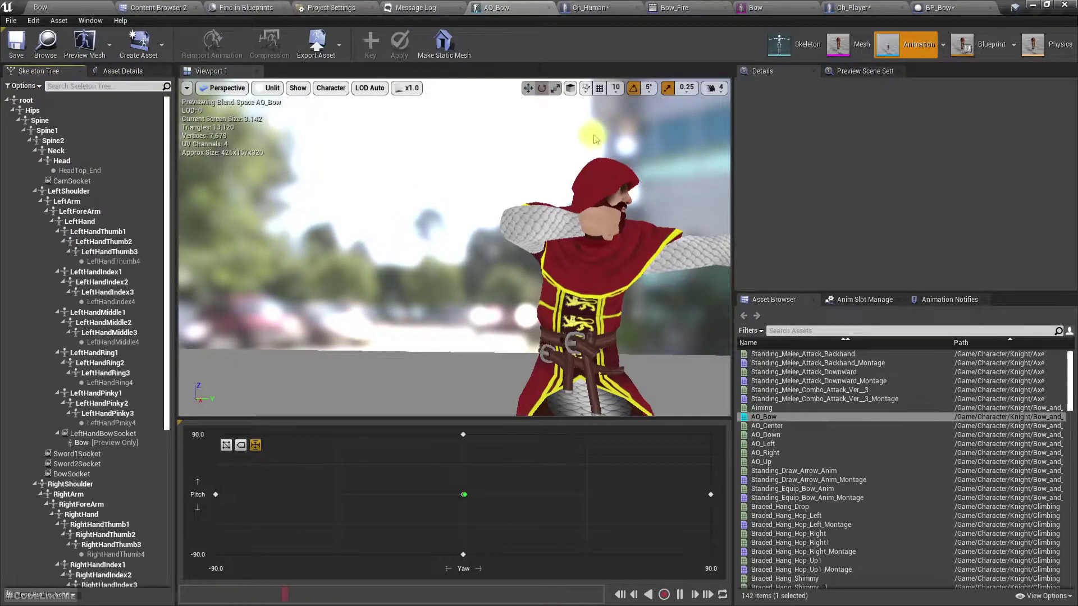
{"action": "left_click", "coordinate": [589, 8]}
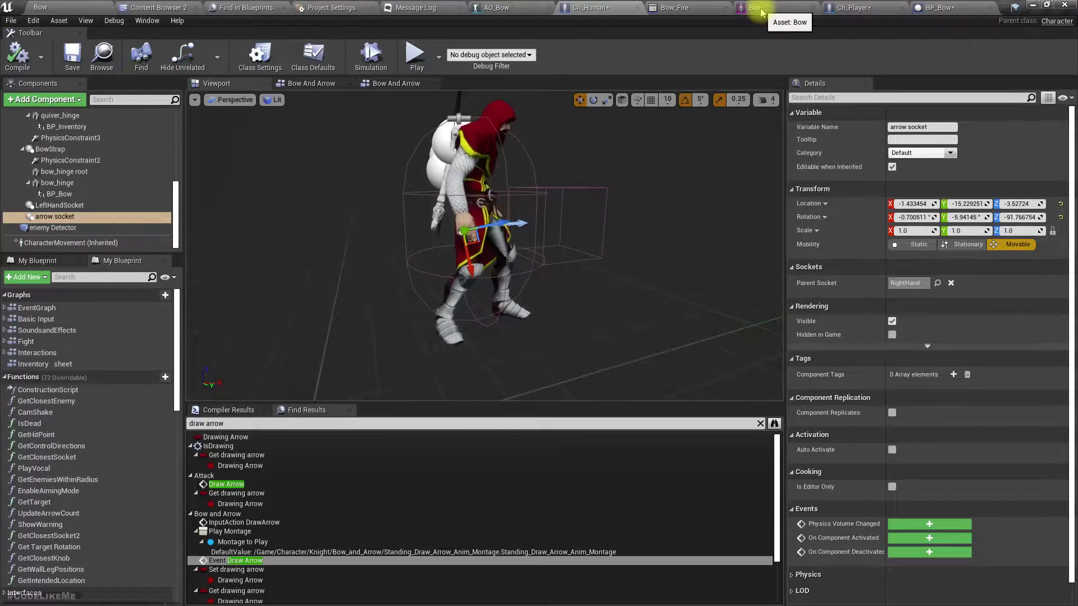
{"action": "left_click", "coordinate": [500, 8]}
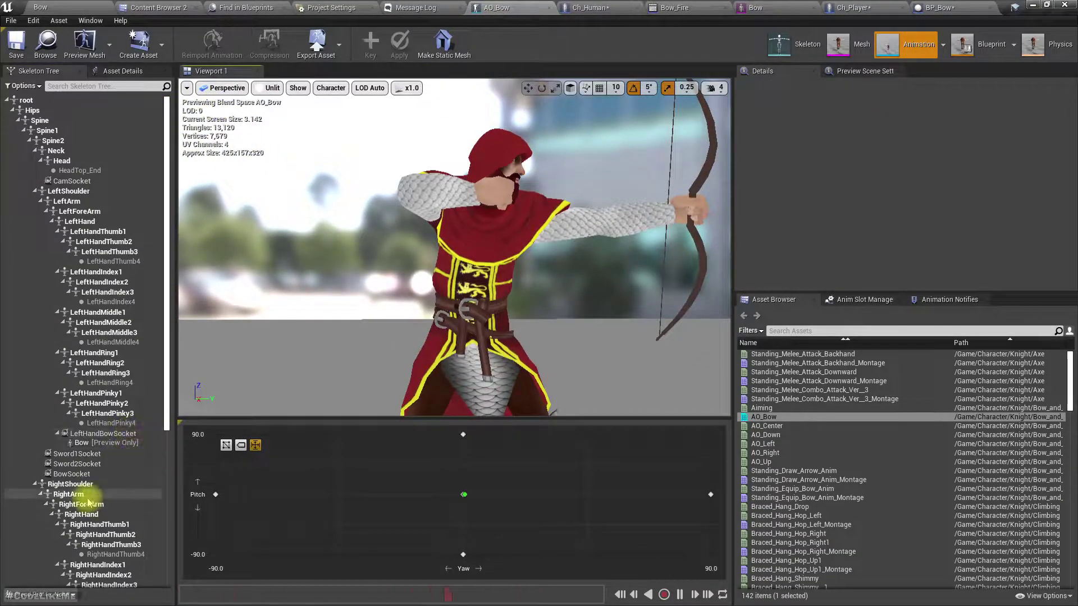
Add a socket to the RightHand bone in AO_Bow's skeleton tree and name it arrow_socket
{"action": "scroll", "coordinate": [94, 490], "scroll_direction": "down", "scroll_amount": 3}
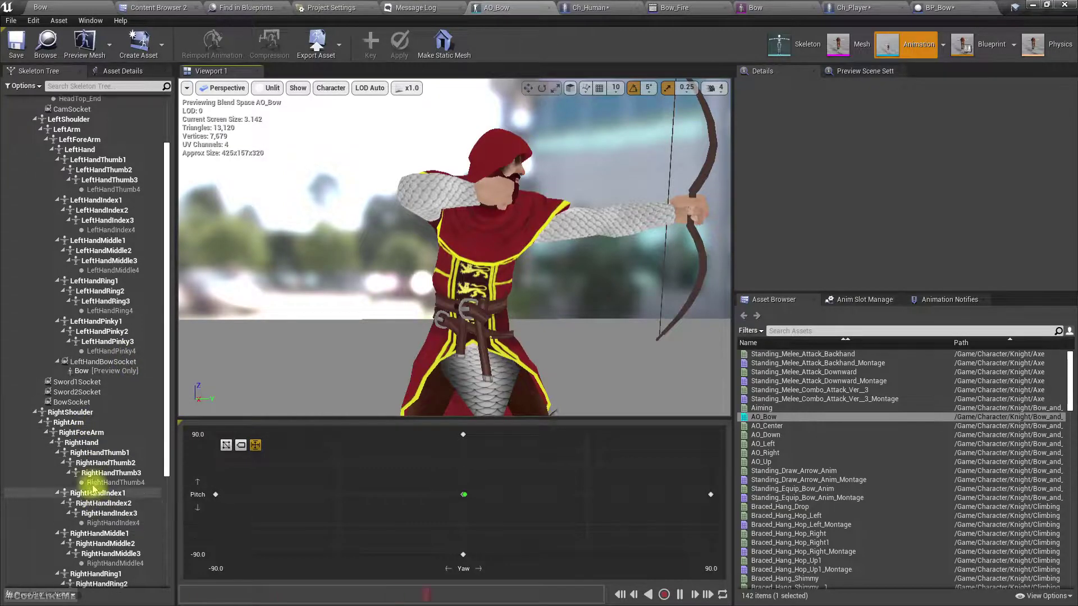
{"action": "right_click", "coordinate": [88, 443]}
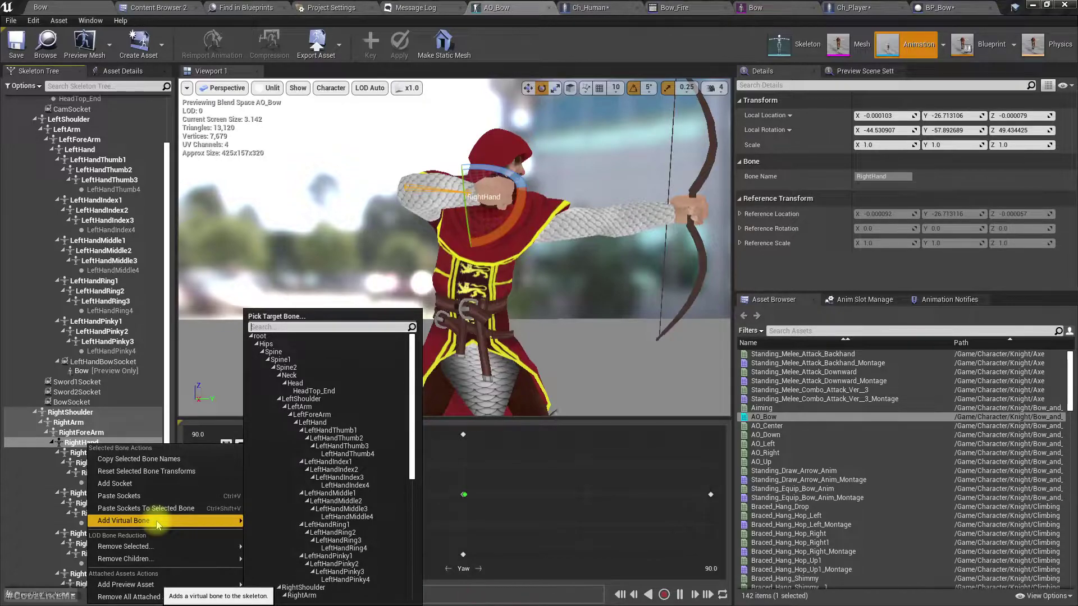
{"action": "left_click", "coordinate": [151, 485]}
{"action": "left_click", "coordinate": [124, 487]}
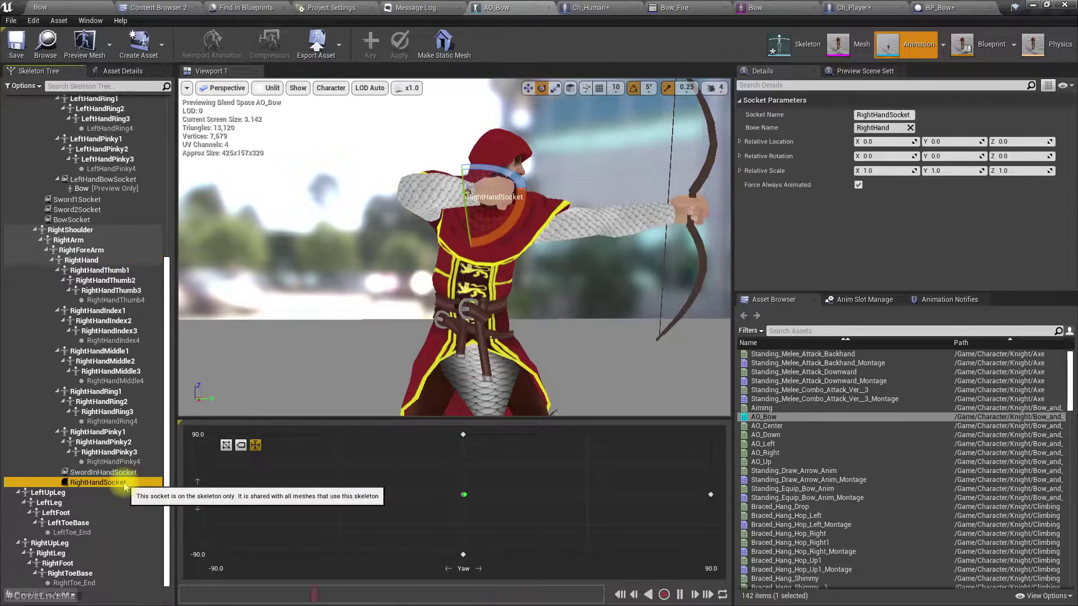
{"action": "left_click", "coordinate": [125, 484]}
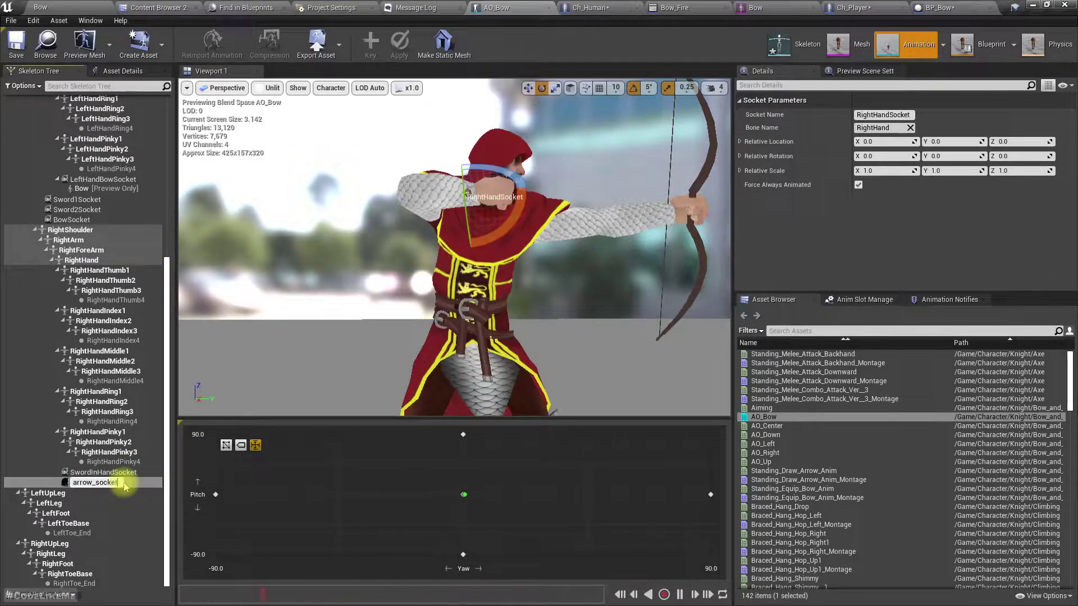
{"action": "key", "text": "Return"}
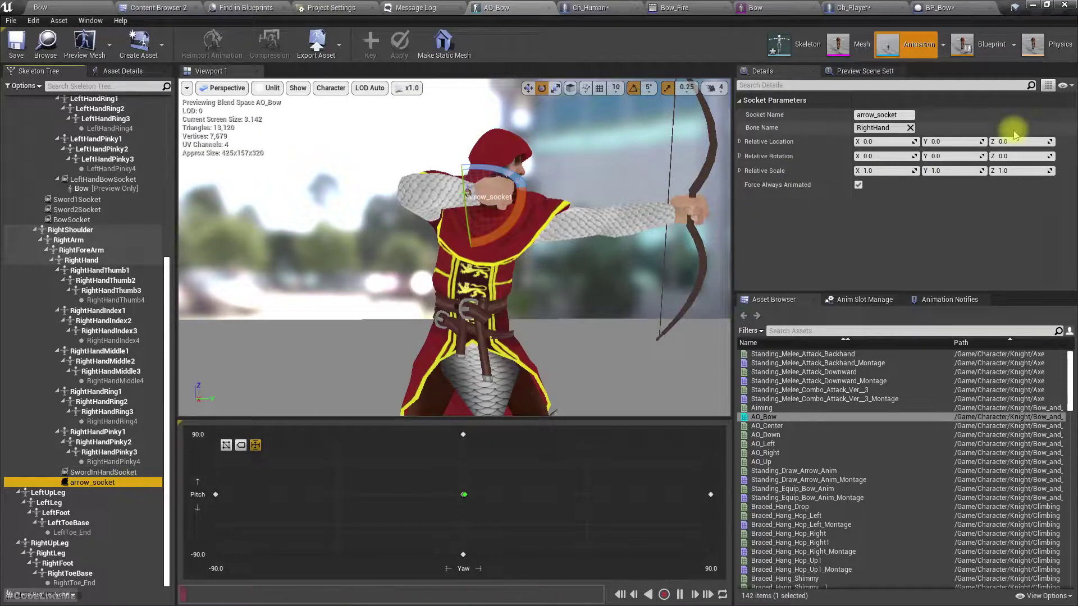
Attach the arrow mesh as a preview asset to arrow_socket and check how it sits in the right hand
{"action": "right_click_drag", "start_coordinate": [542, 266], "coordinate": [533, 301]}
{"action": "middle_click_drag", "start_coordinate": [542, 266], "coordinate": [550, 230]}
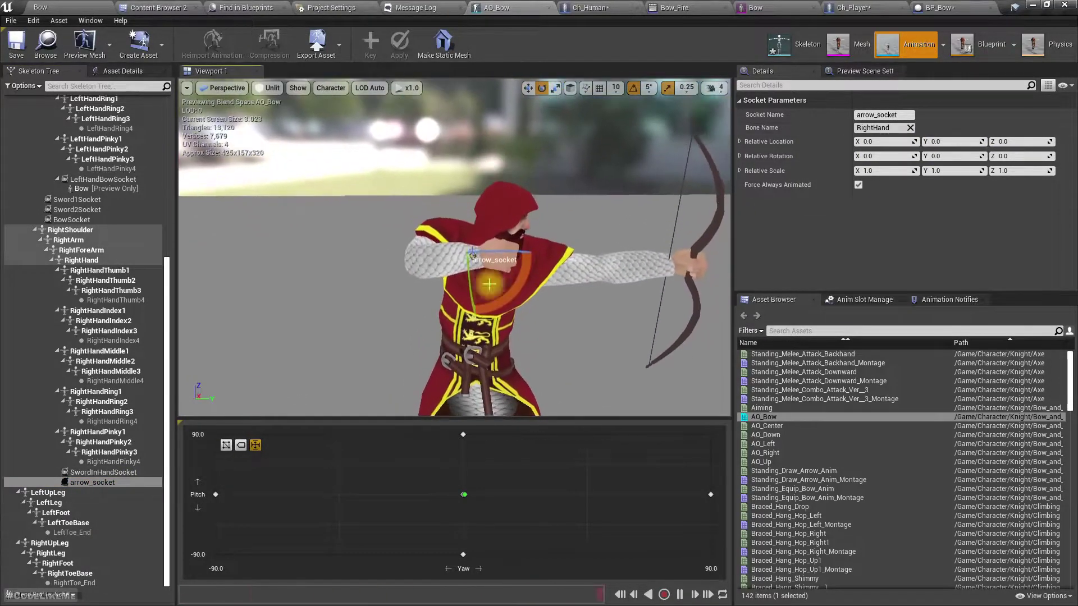
{"action": "right_click", "coordinate": [103, 484]}
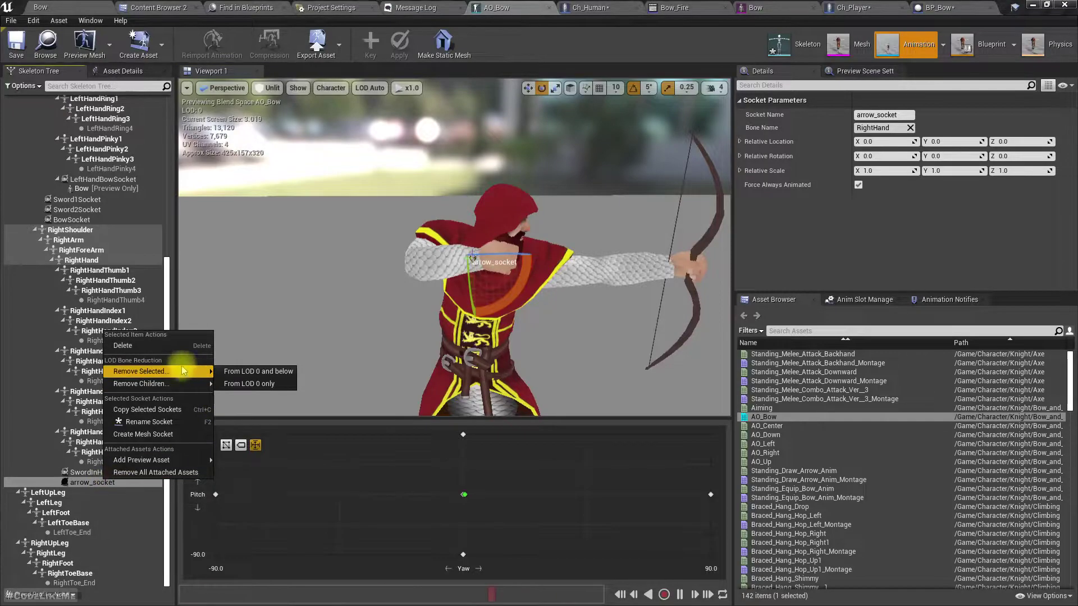
{"action": "mouse_move", "coordinate": [175, 460]}
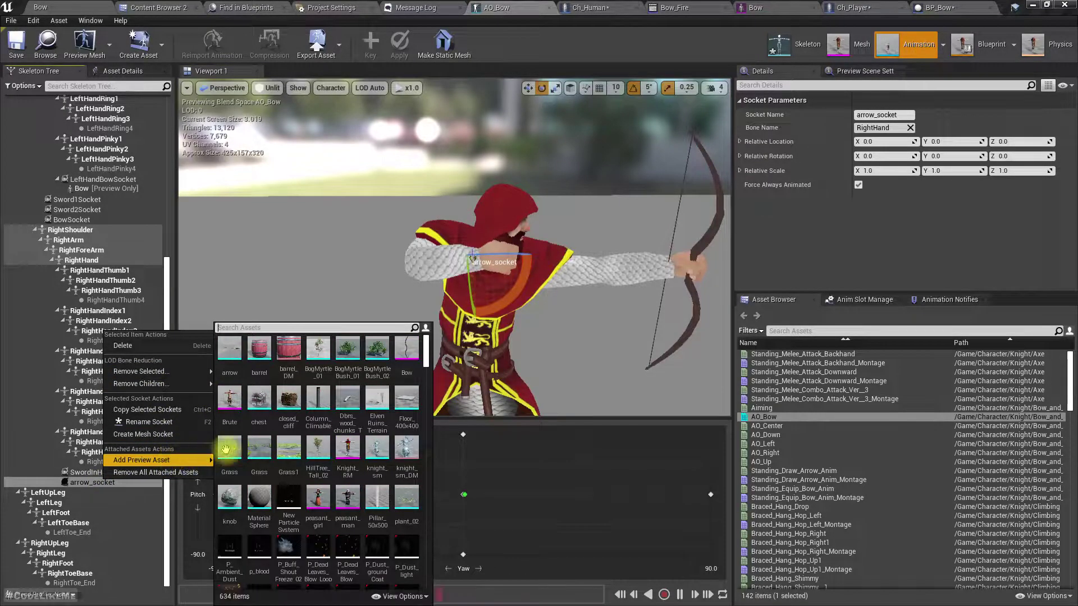
{"action": "left_click", "coordinate": [231, 350]}
{"action": "right_click_drag", "start_coordinate": [490, 332], "coordinate": [400, 399]}
{"action": "scroll", "coordinate": [492, 331], "scroll_direction": "up", "scroll_amount": 4}
{"action": "scroll", "coordinate": [493, 332], "scroll_direction": "down", "scroll_amount": 4}
{"action": "right_click_drag", "start_coordinate": [493, 332], "coordinate": [522, 323]}
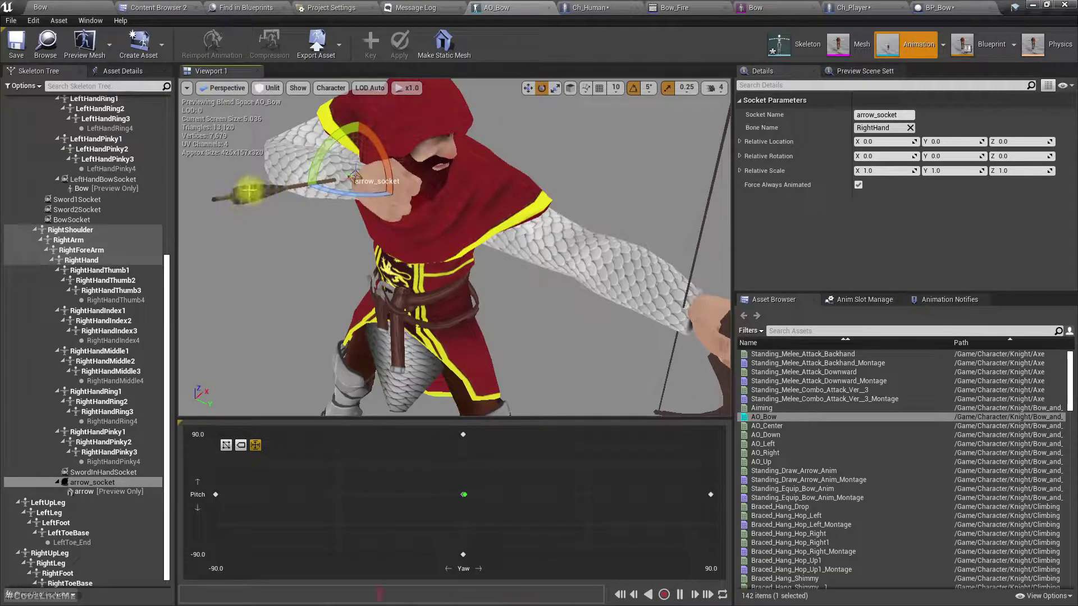
{"action": "right_click_drag", "start_coordinate": [257, 222], "coordinate": [281, 222]}
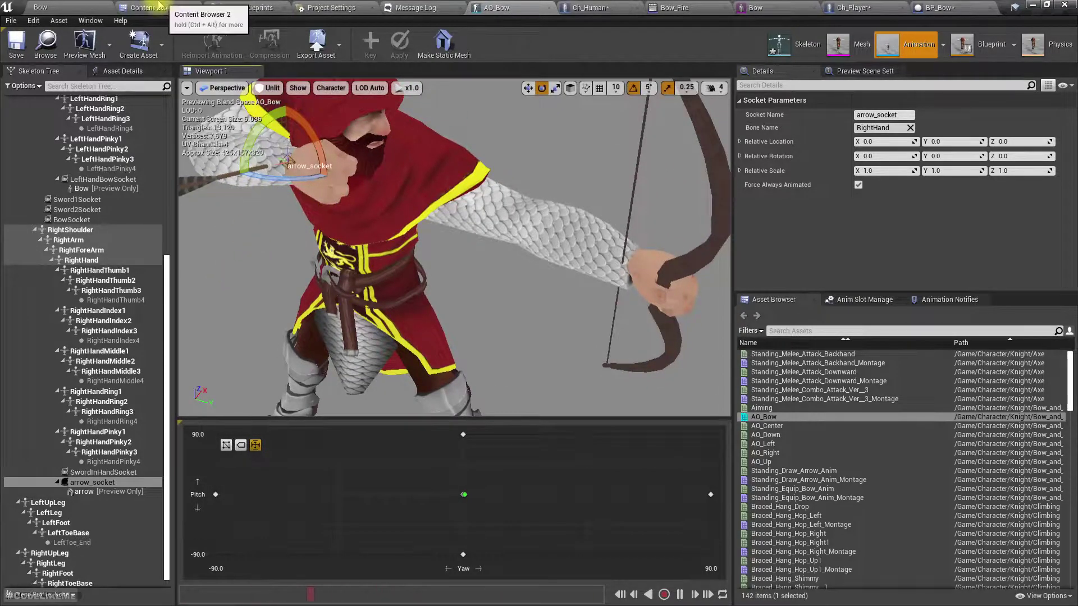
Open the BP_Arrow blueprint and inspect the arrow component's transform and placement in its viewport
{"action": "left_click", "coordinate": [191, 8]}
{"action": "left_click", "coordinate": [506, 126]}
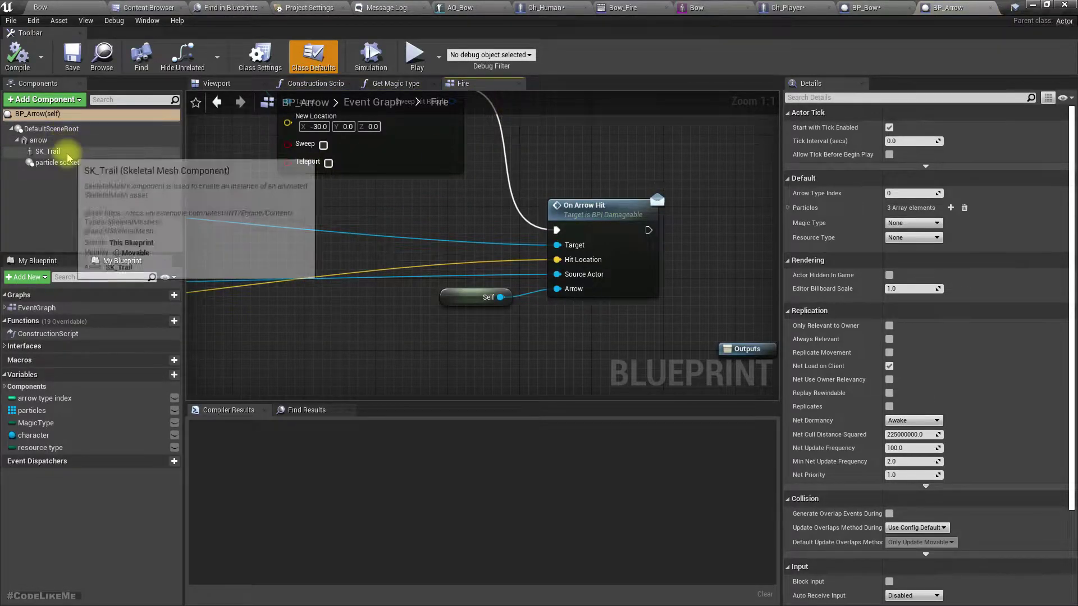
{"action": "left_click", "coordinate": [51, 140]}
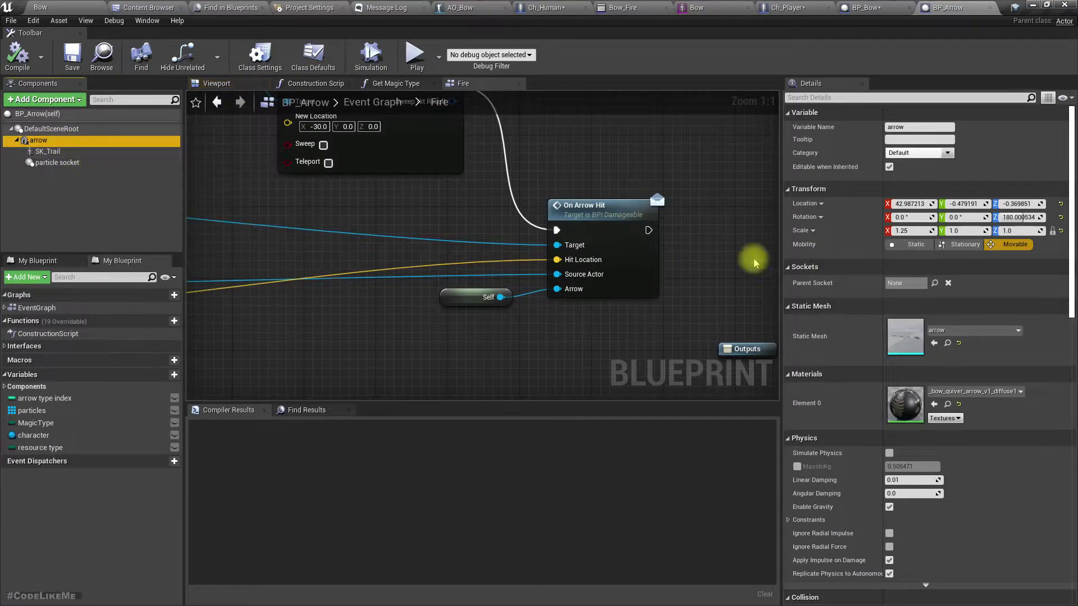
{"action": "scroll", "coordinate": [583, 247], "scroll_direction": "down", "scroll_amount": 1}
{"action": "left_click", "coordinate": [264, 87]}
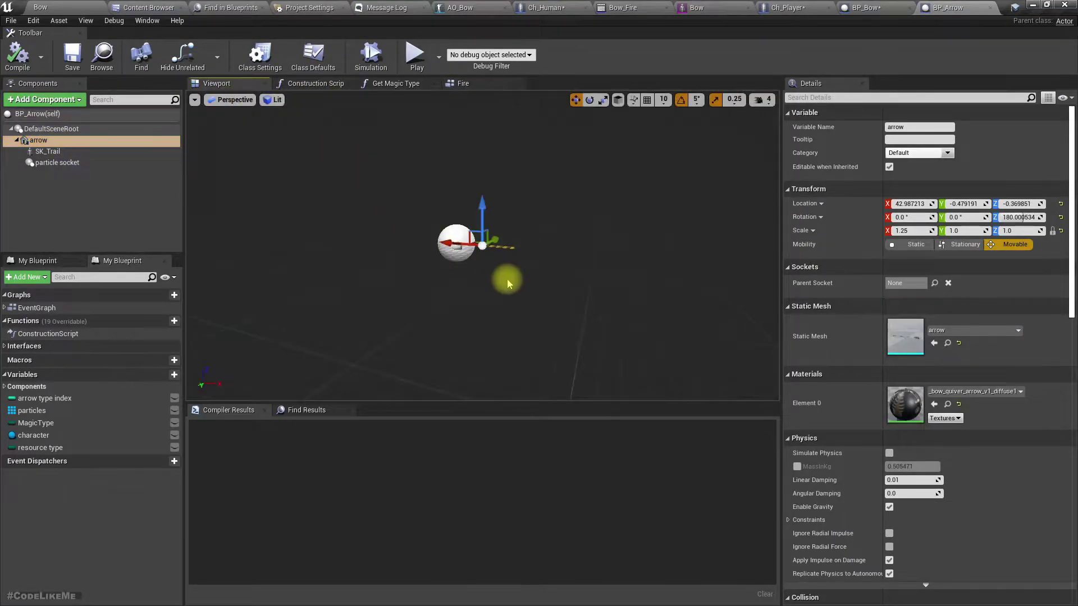
{"action": "key", "text": "f"}
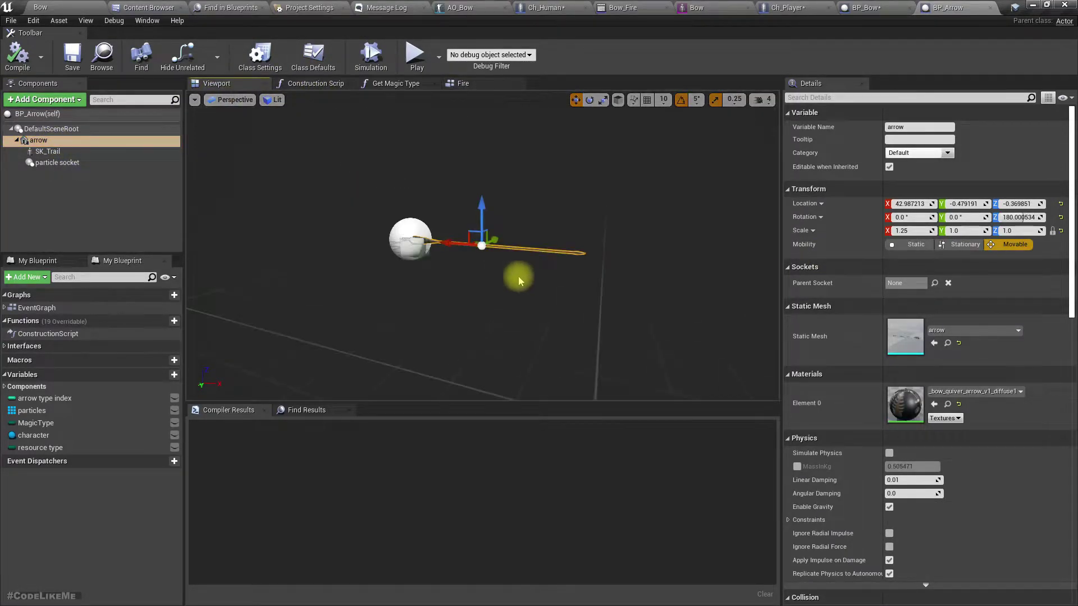
Open the arrow component's static mesh and examine its origin along the shaft in the Right orthographic view
{"action": "double_click", "coordinate": [897, 337]}
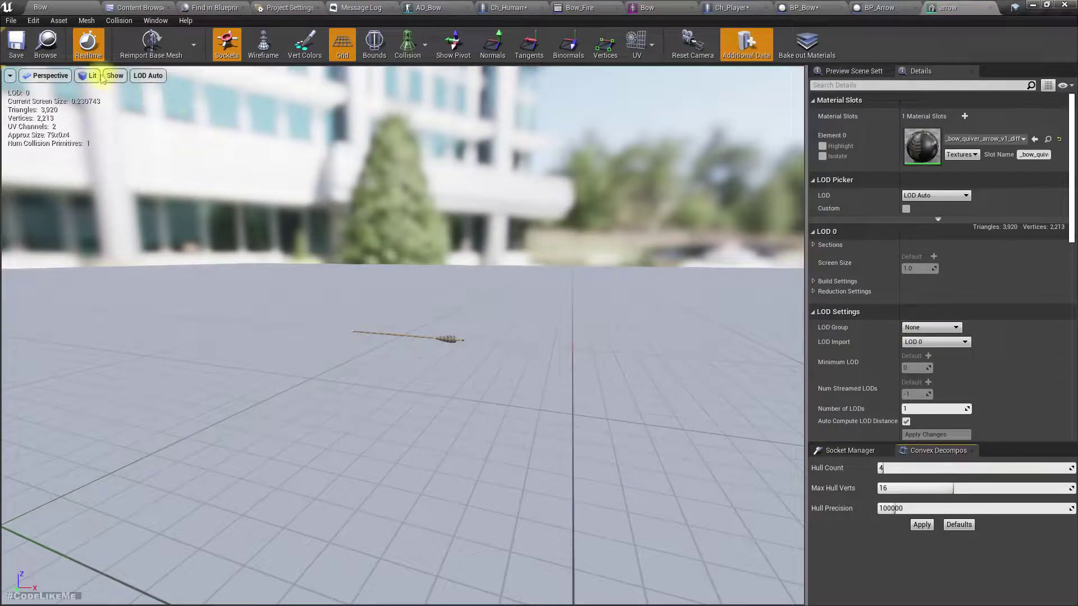
{"action": "left_click", "coordinate": [47, 78]}
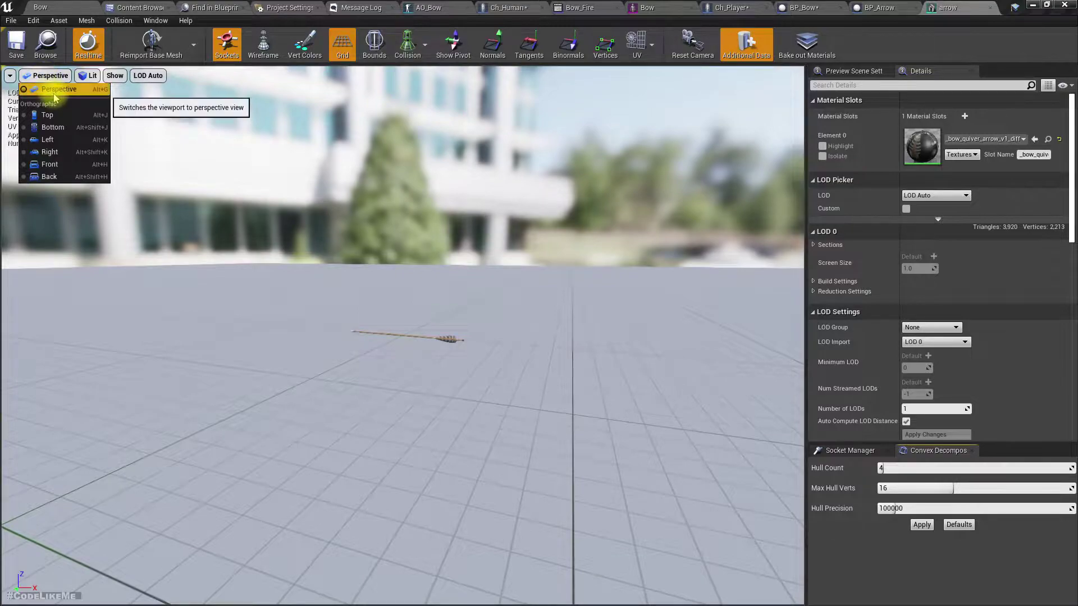
{"action": "left_click", "coordinate": [50, 152]}
{"action": "scroll", "coordinate": [414, 334], "scroll_direction": "up", "scroll_amount": 12}
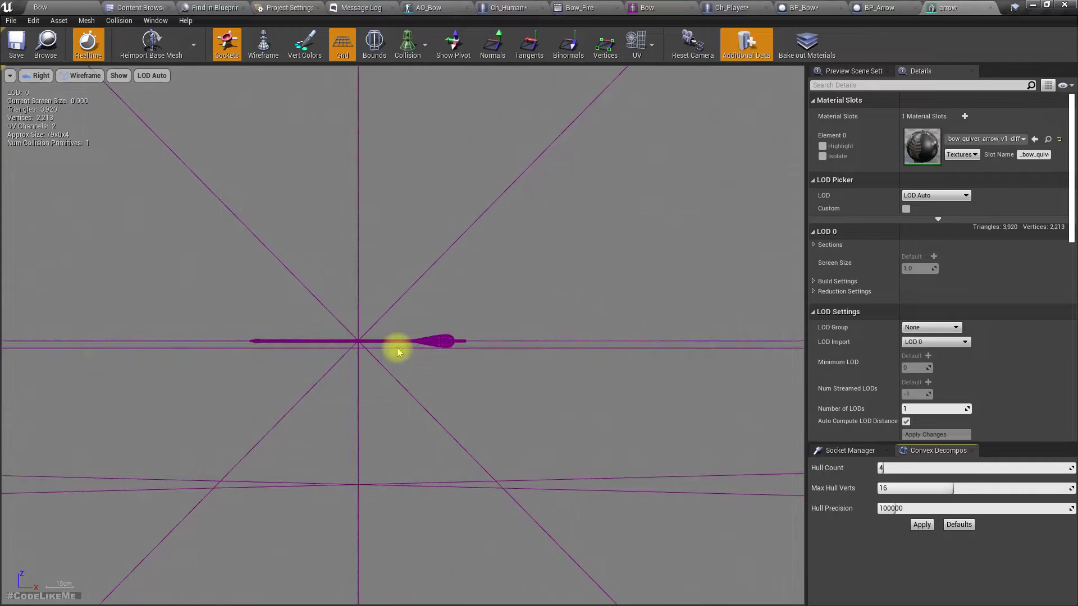
{"action": "right_click_drag", "start_coordinate": [313, 366], "coordinate": [407, 359]}
{"action": "left_click", "coordinate": [633, 325]}
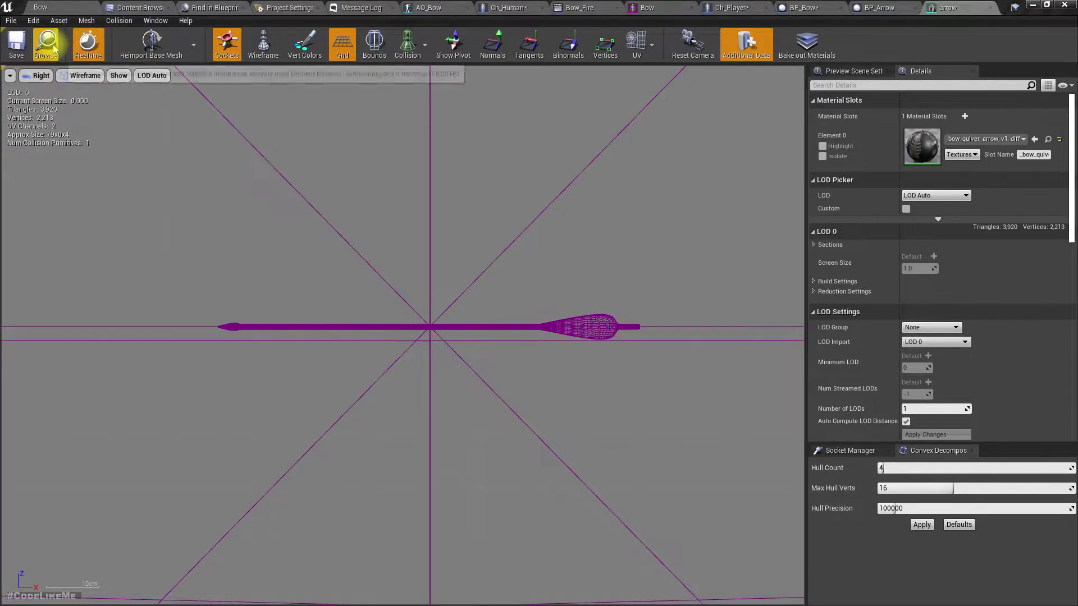
Locate the arrow static mesh in the Bow_and_Arrow folder and export it as an FBX file named arrow to the exports folder
{"action": "left_click", "coordinate": [149, 45]}
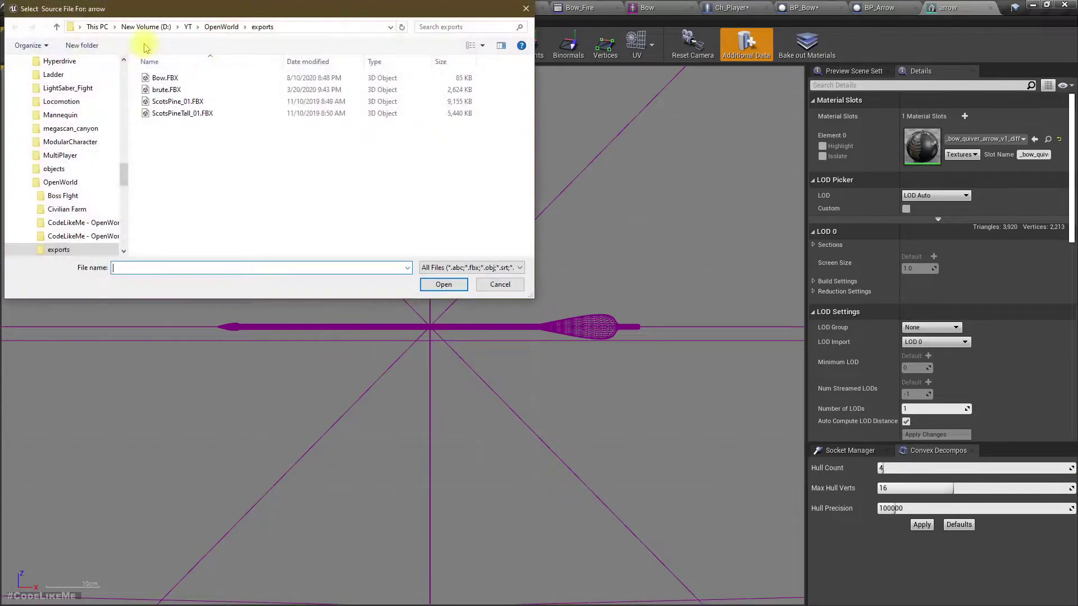
{"action": "key", "text": "Escape"}
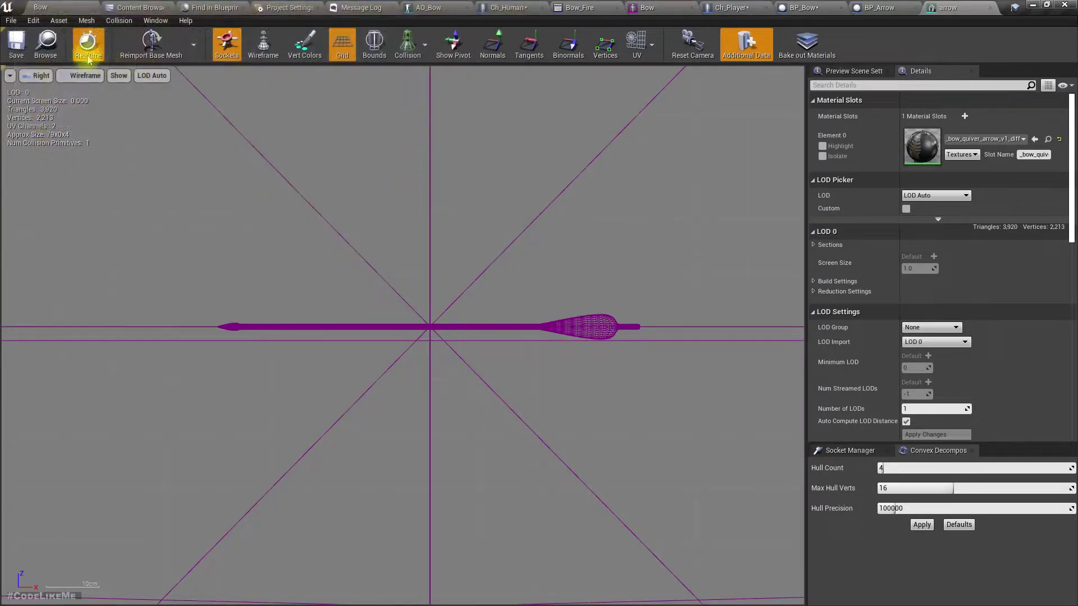
{"action": "left_click", "coordinate": [45, 44]}
{"action": "right_click", "coordinate": [668, 135]}
{"action": "mouse_move", "coordinate": [741, 322]}
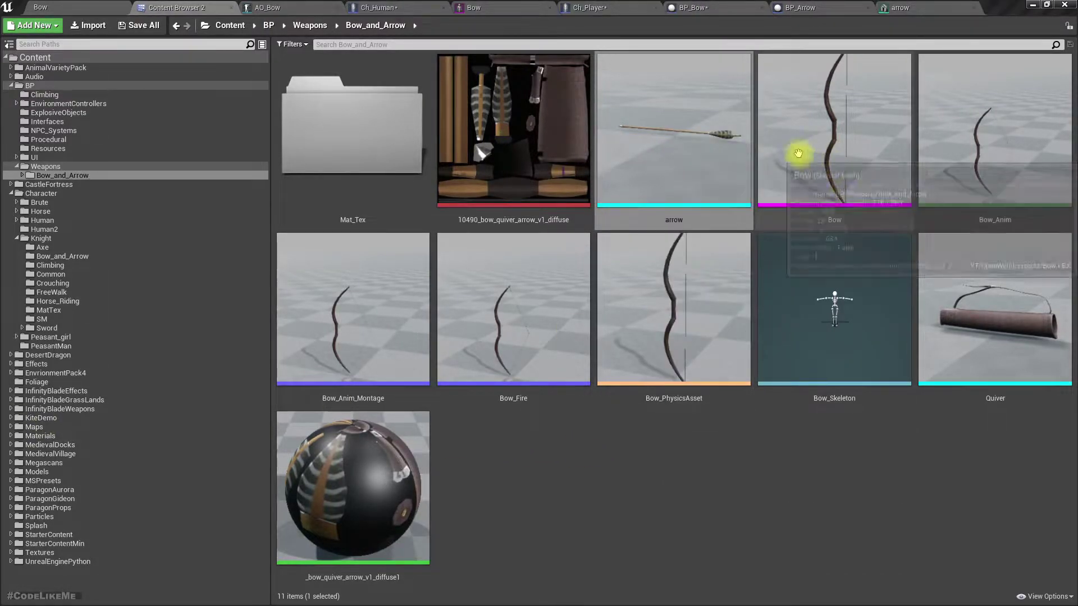
{"action": "right_click", "coordinate": [648, 124]}
{"action": "mouse_move", "coordinate": [696, 316]}
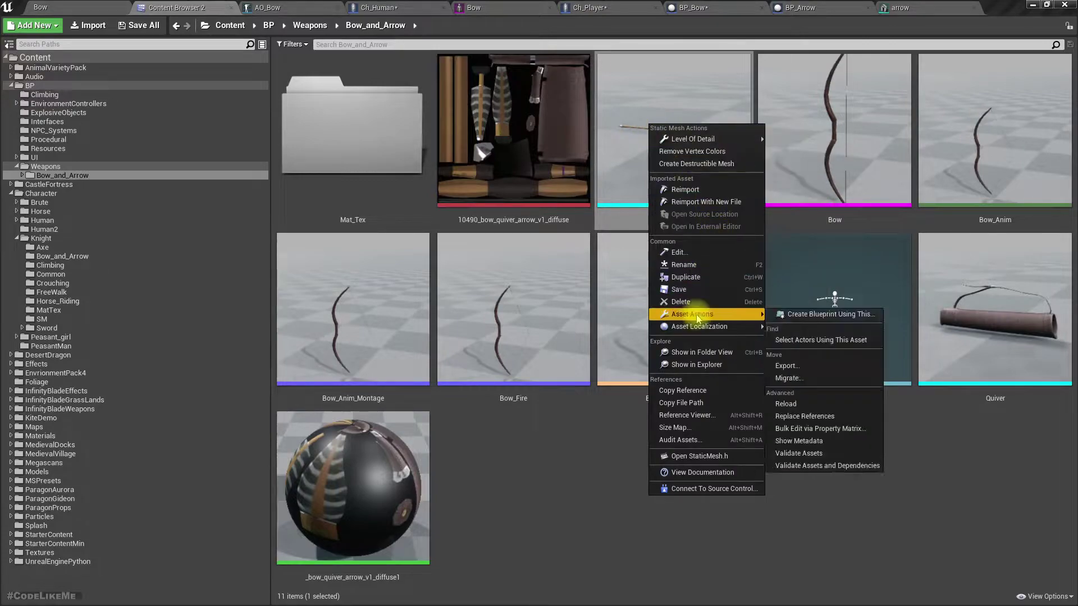
{"action": "left_click", "coordinate": [832, 365]}
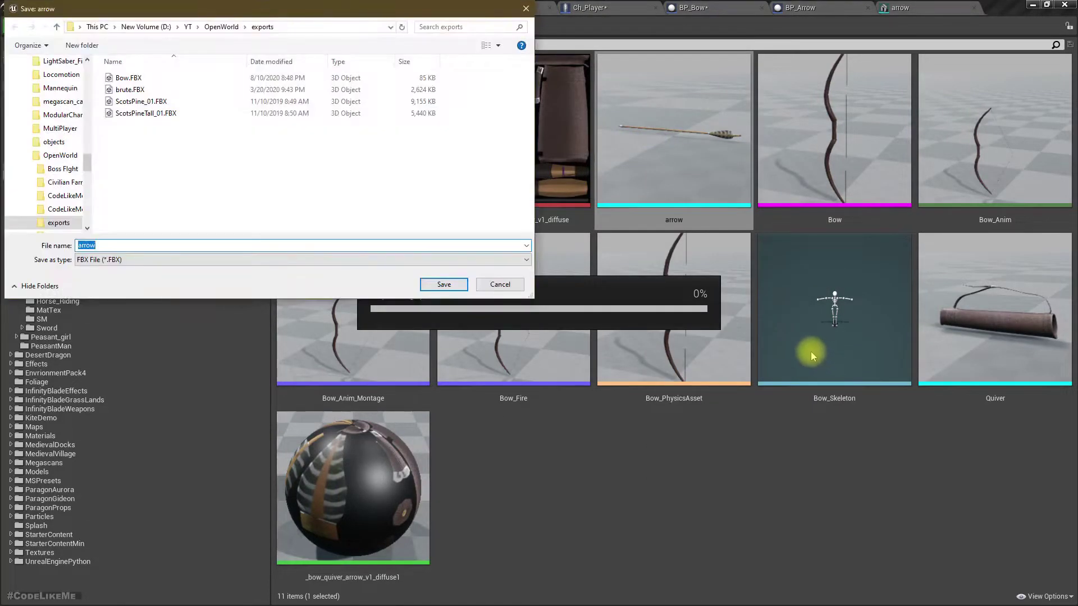
{"action": "left_click", "coordinate": [444, 285]}
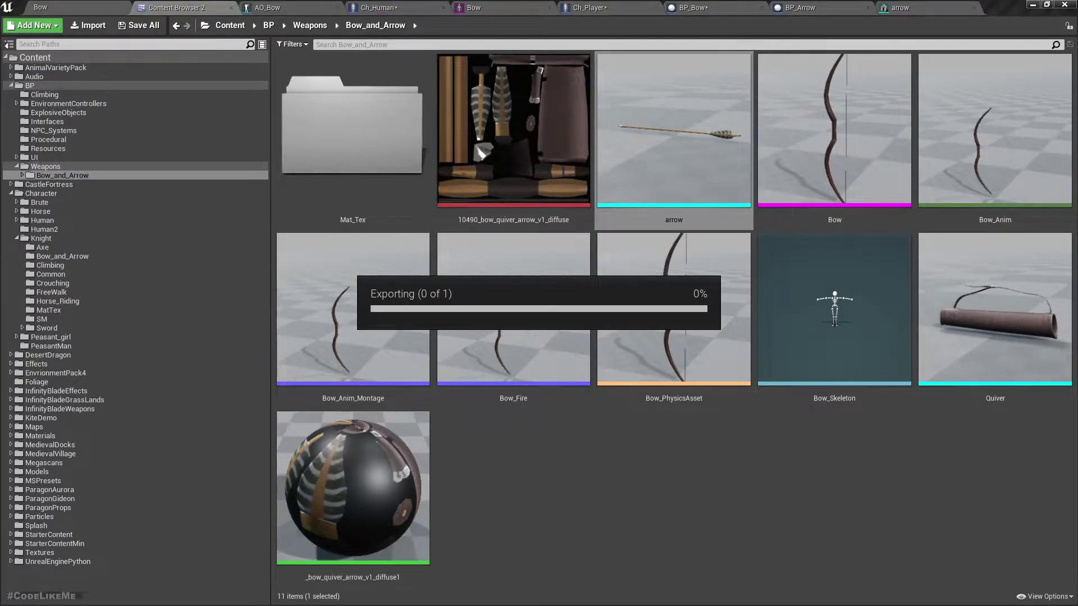
{"action": "left_click", "coordinate": [712, 531]}
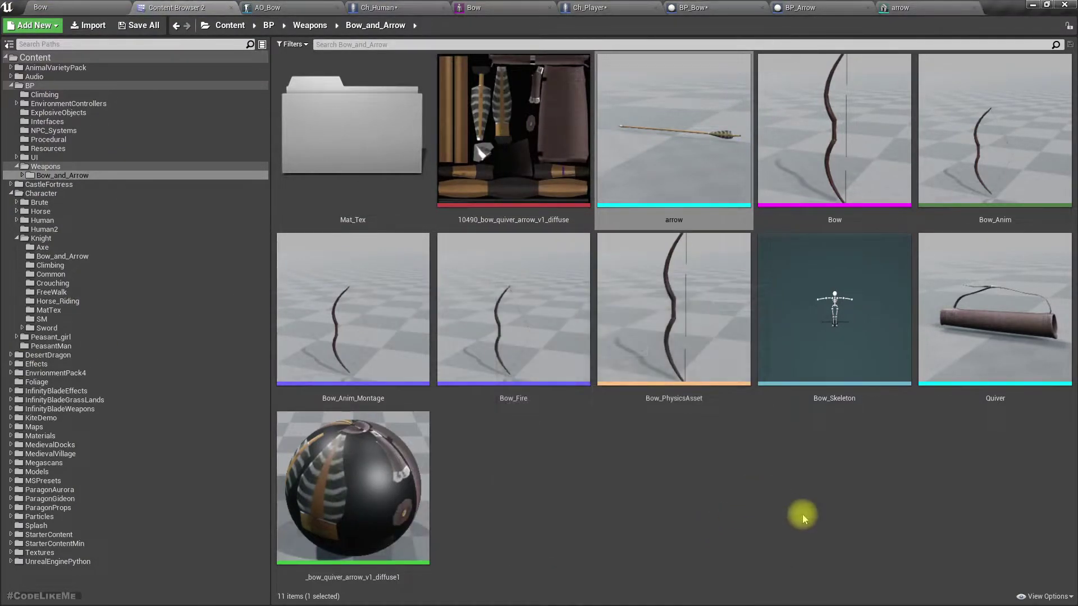
Import the exported arrow.FBX back into the Bow_and_Arrow folder over the existing arrow mesh
{"action": "key", "text": "alt+Tab"}
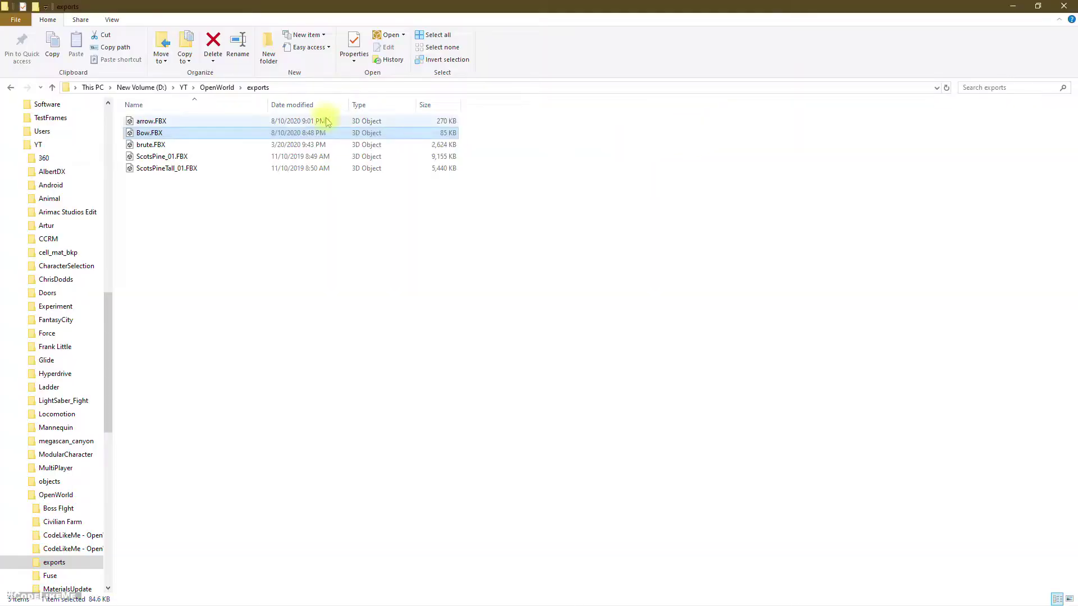
{"action": "left_click_drag", "start_coordinate": [152, 122], "coordinate": [717, 327]}
{"action": "key", "text": "alt+Tab"}
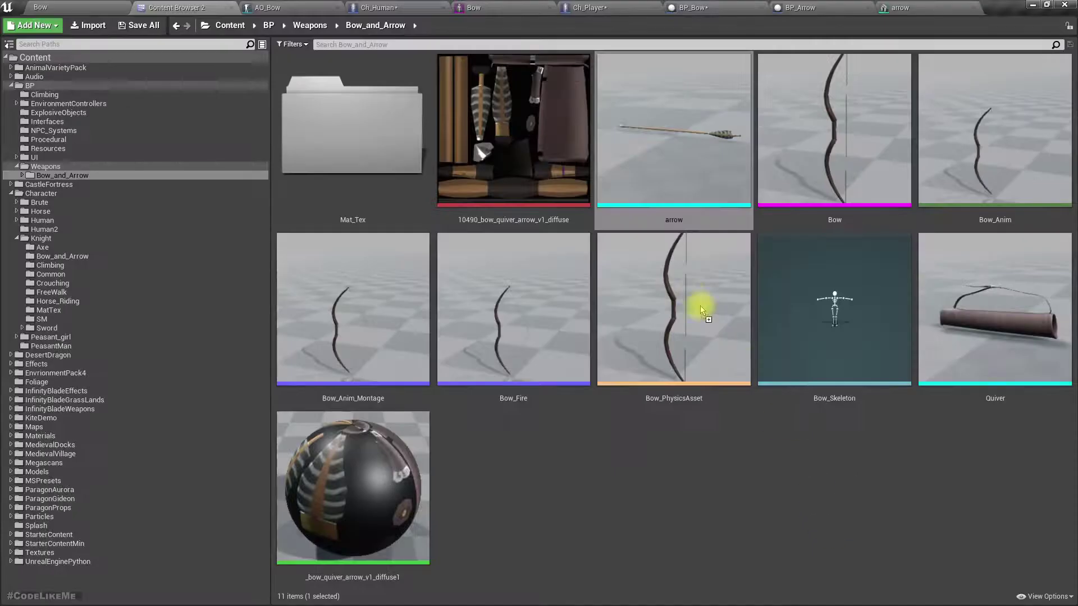
Show the arrow mesh's pivot and reimport the mesh with an Import Translation X of -10
{"action": "double_click", "coordinate": [676, 137]}
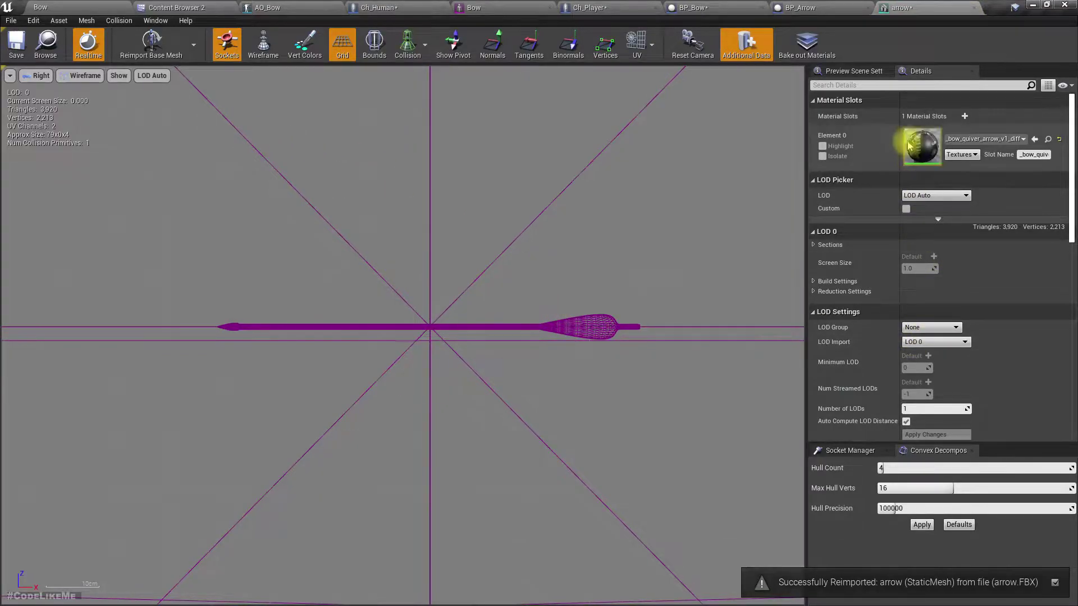
{"action": "scroll", "coordinate": [971, 390], "scroll_direction": "down", "scroll_amount": 5}
{"action": "scroll", "coordinate": [968, 376], "scroll_direction": "down", "scroll_amount": 6}
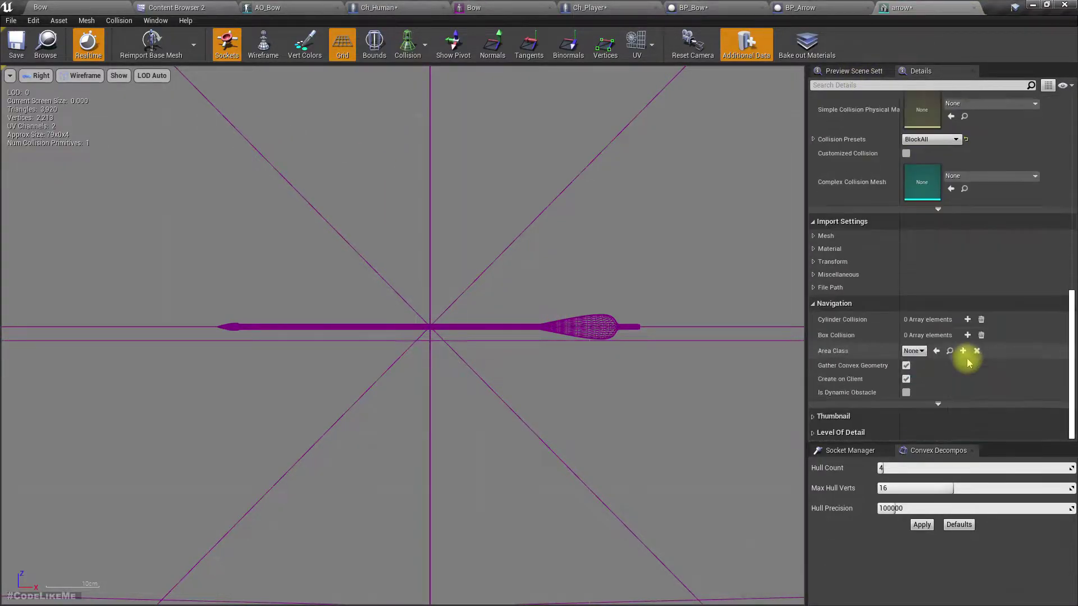
{"action": "left_click", "coordinate": [812, 264]}
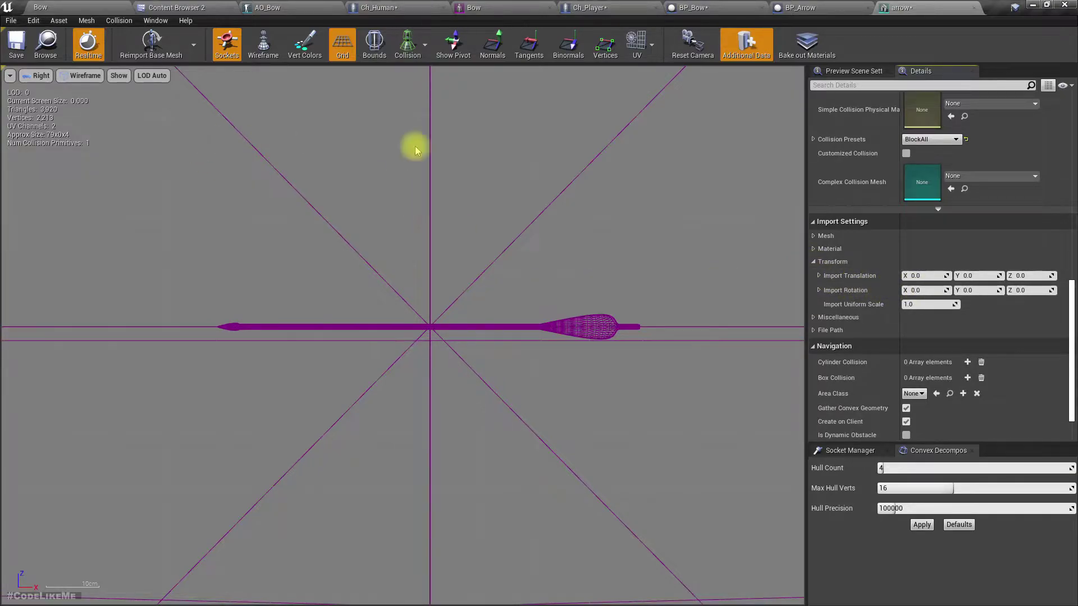
{"action": "left_click", "coordinate": [453, 44]}
{"action": "left_click", "coordinate": [927, 276]}
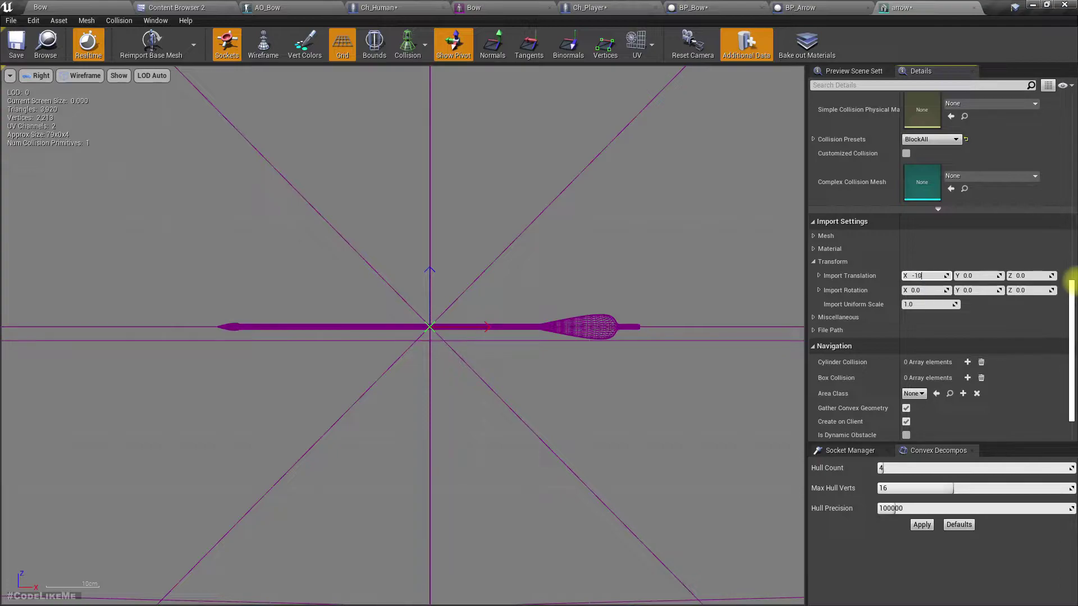
{"action": "left_click", "coordinate": [148, 42]}
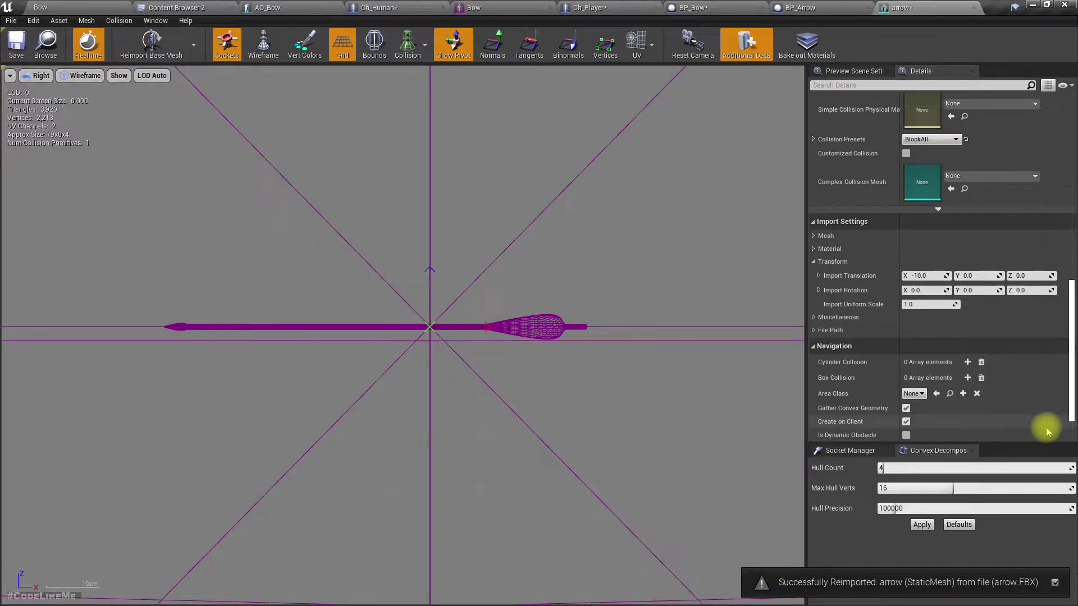
Set the arrow mesh's Import Translation X to -40 and reimport the base mesh
{"action": "left_click", "coordinate": [930, 276]}
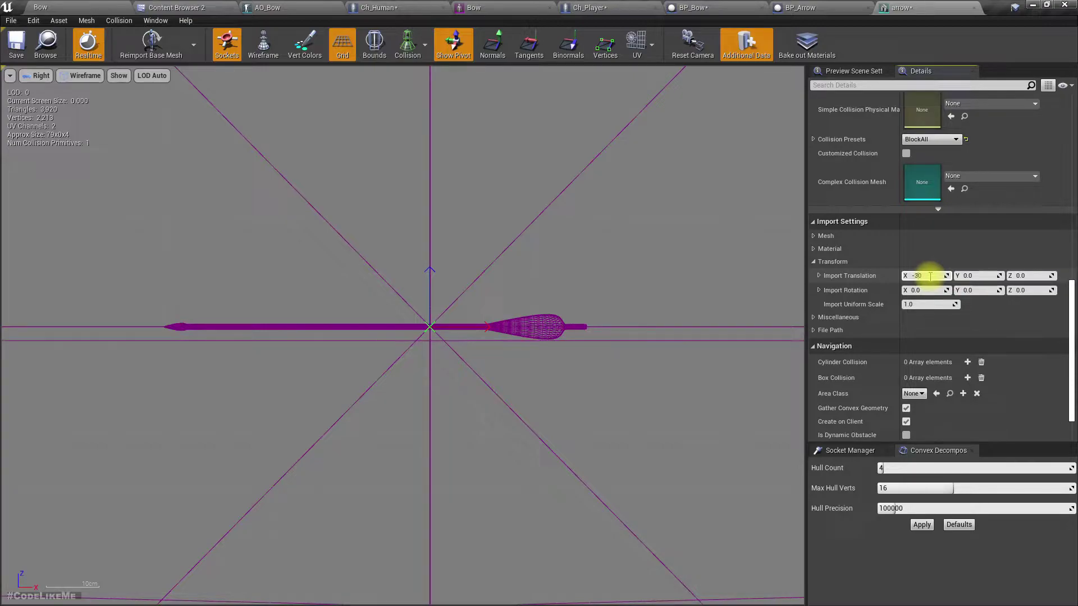
{"action": "type", "text": "4"}
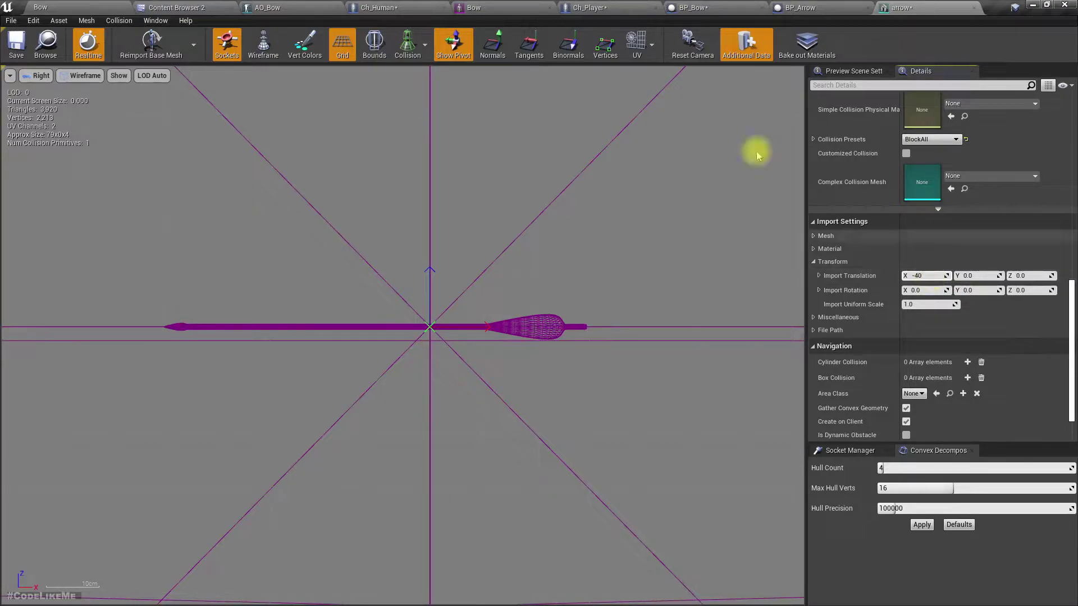
{"action": "left_click", "coordinate": [161, 47]}
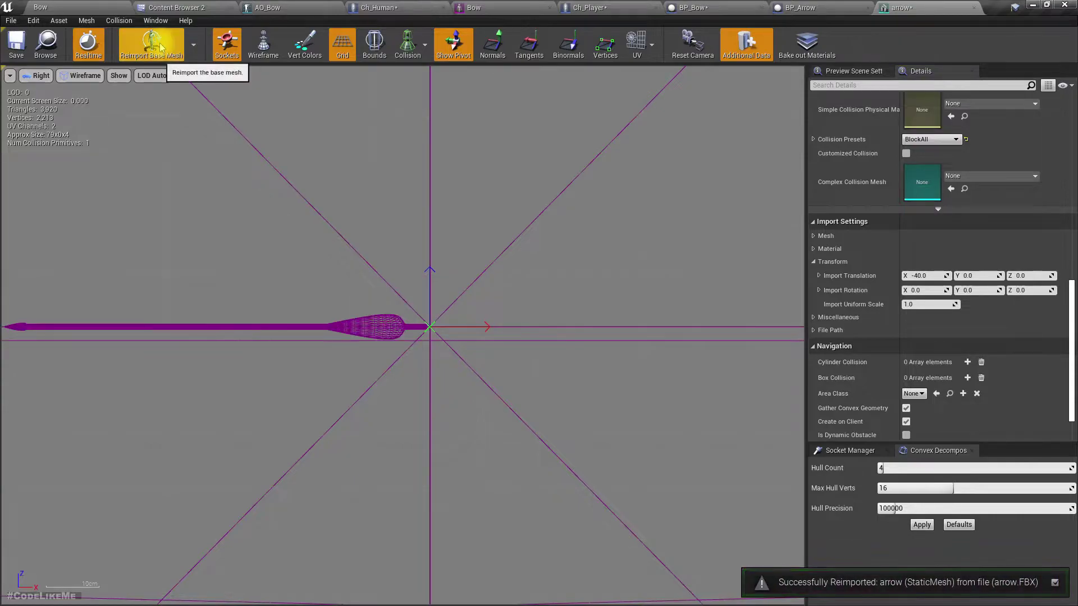
Set the arrow mesh's Import Translation X to -35 and reimport the base mesh
{"action": "scroll", "coordinate": [385, 330], "scroll_direction": "up", "scroll_amount": 3}
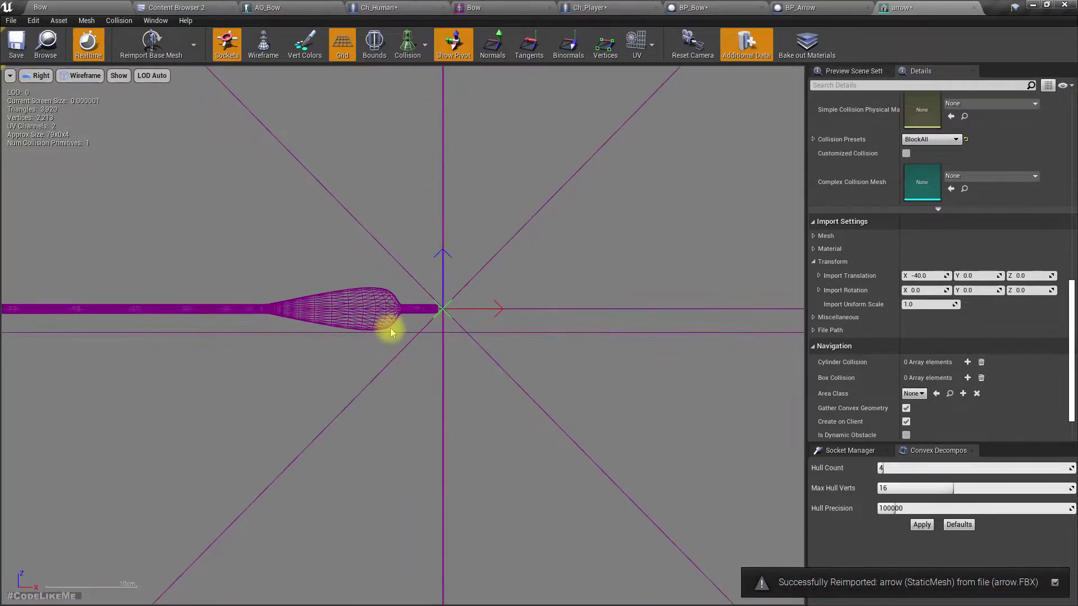
{"action": "left_click", "coordinate": [927, 276]}
{"action": "type", "text": "-35"}
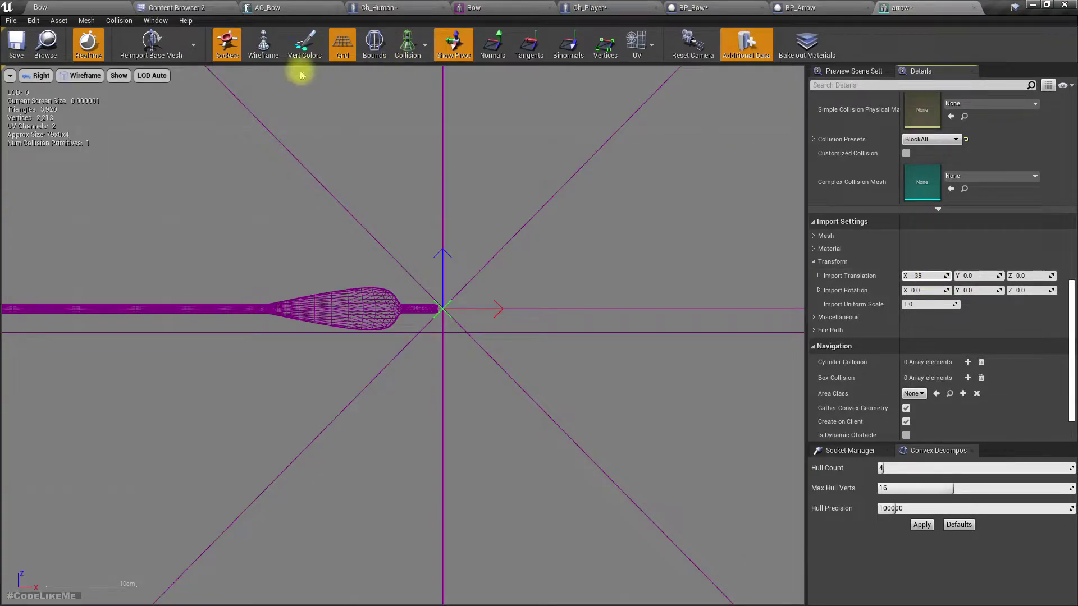
{"action": "left_click", "coordinate": [168, 51]}
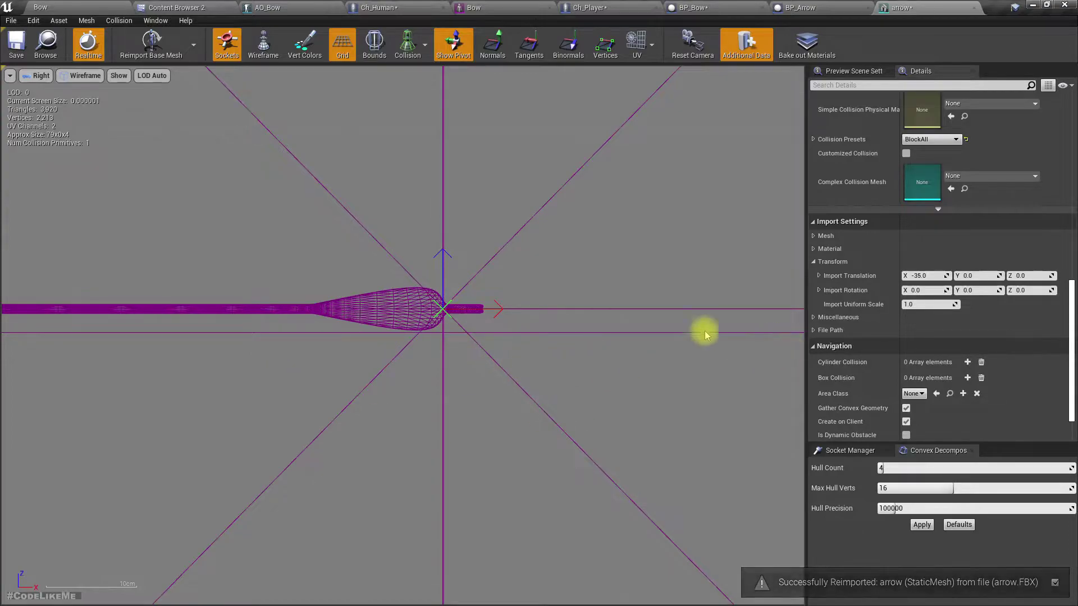
View the arrow mesh from the top and reimport it with an Import Translation Y of 5
{"action": "left_click", "coordinate": [39, 76]}
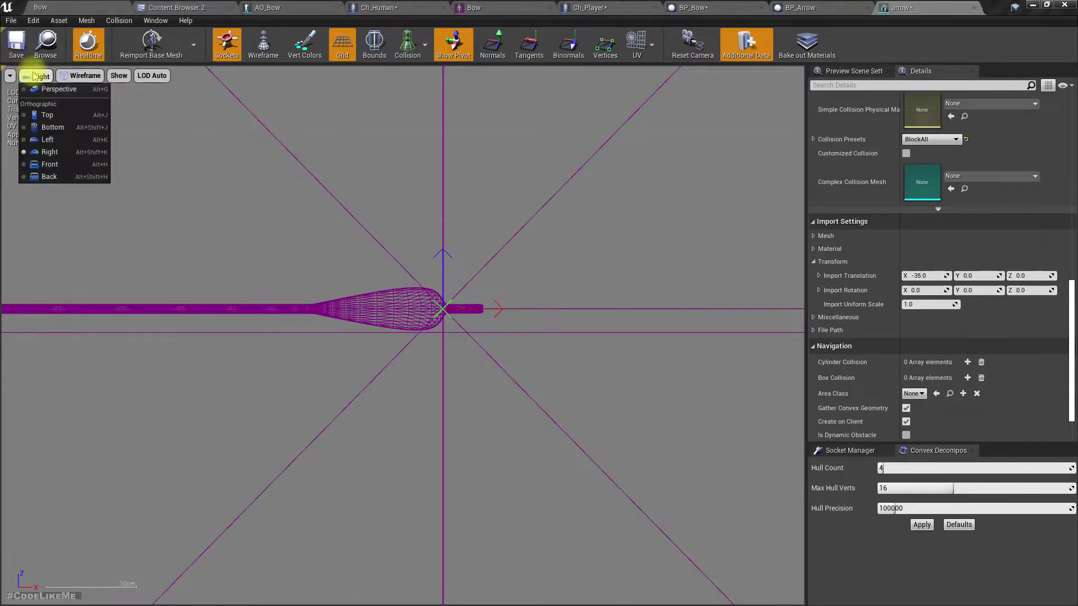
{"action": "left_click", "coordinate": [43, 107]}
{"action": "scroll", "coordinate": [384, 344], "scroll_direction": "up", "scroll_amount": 3}
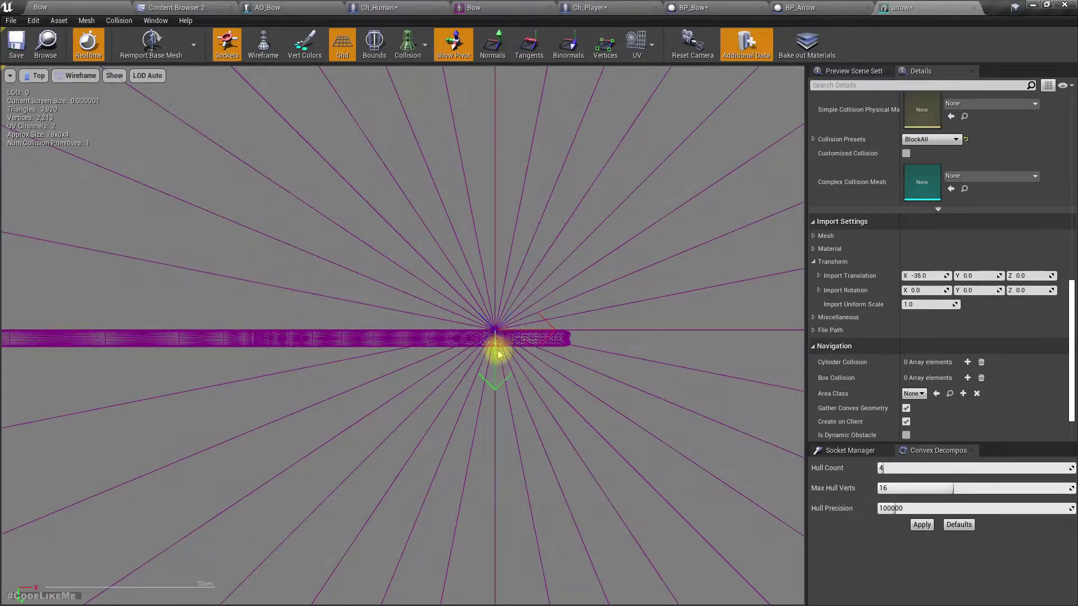
{"action": "left_click", "coordinate": [980, 276]}
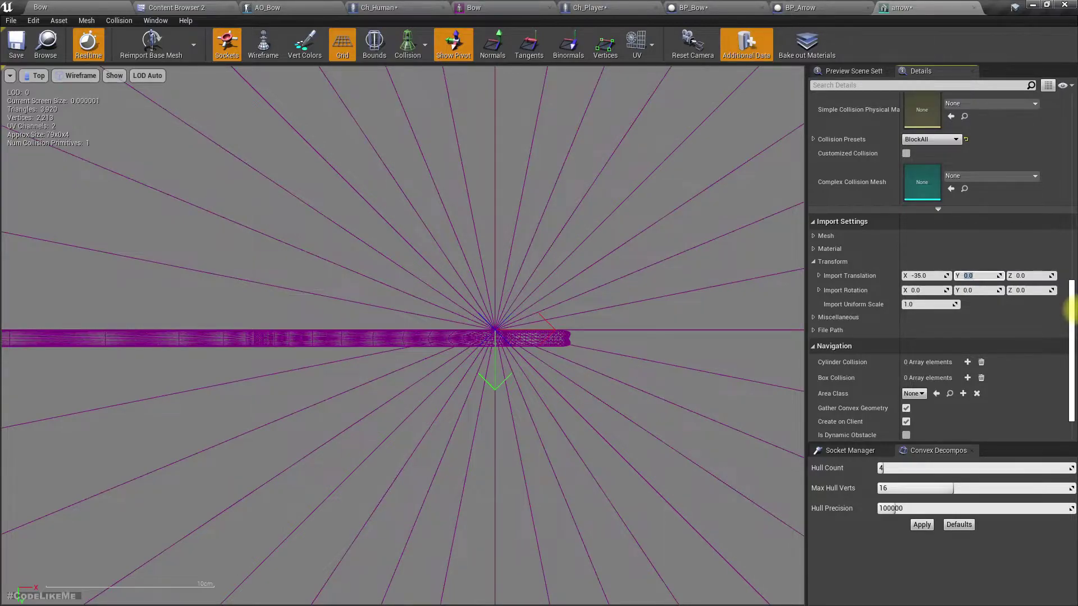
{"action": "type", "text": "5"}
{"action": "left_click", "coordinate": [156, 49]}
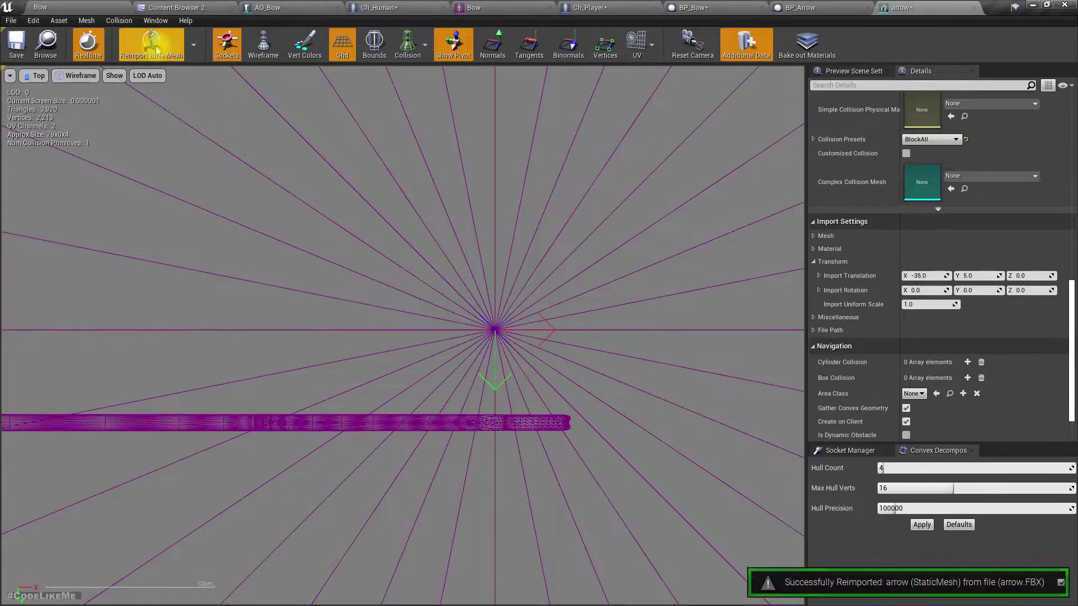
Set the arrow mesh's Import Translation Y to -2 and reimport the base mesh
{"action": "left_click", "coordinate": [980, 277]}
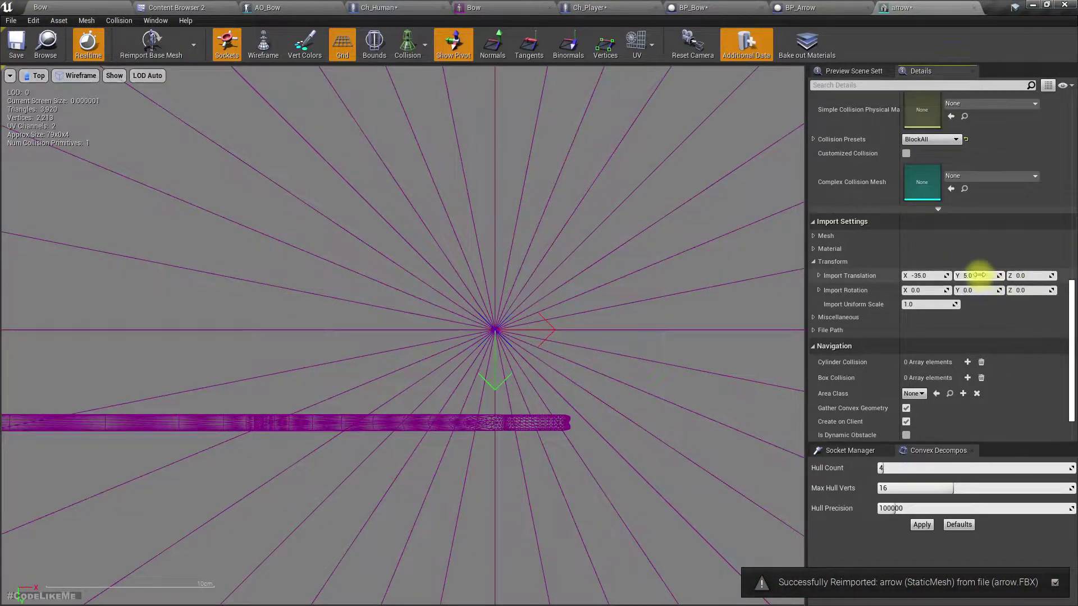
{"action": "type", "text": "-5"}
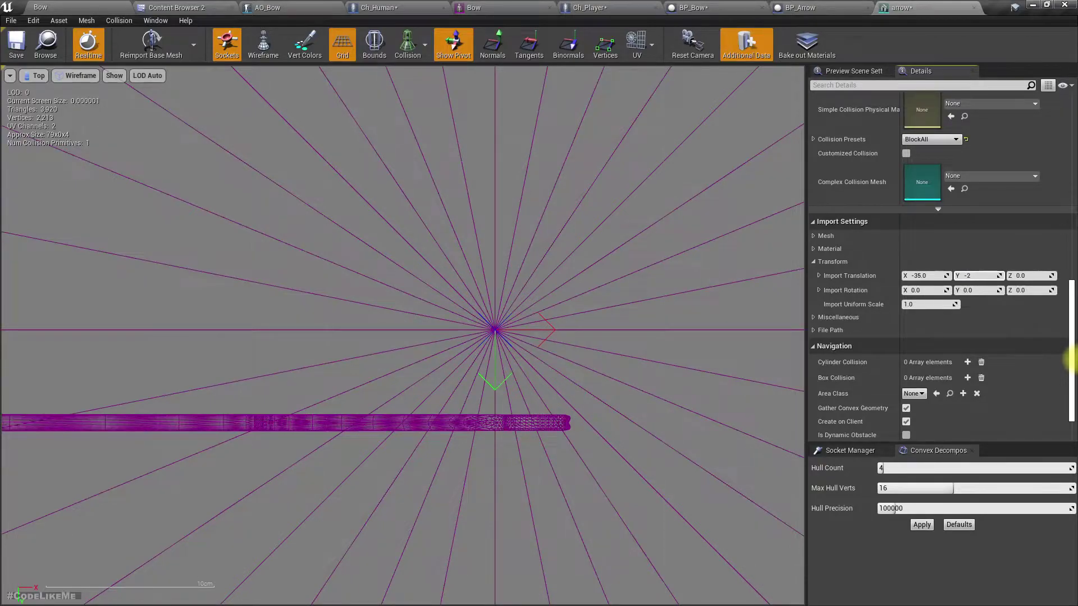
{"action": "left_click", "coordinate": [151, 42]}
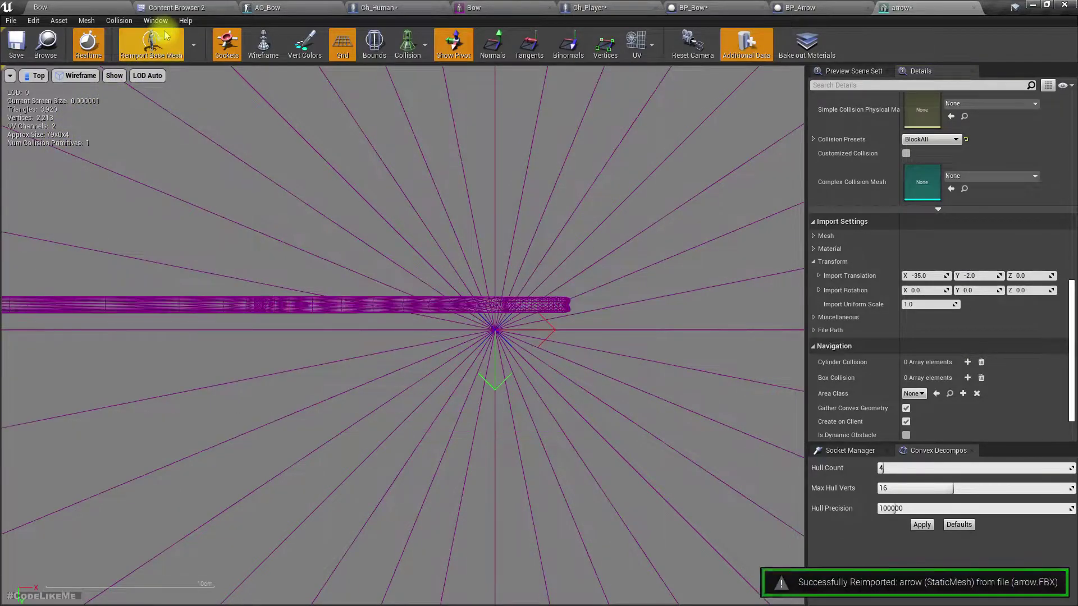
Set the arrow mesh's Import Translation Y to -0.5 and reimport the base mesh
{"action": "left_click", "coordinate": [980, 275]}
{"action": "type", "text": "-0.5"}
{"action": "key", "text": "Return"}
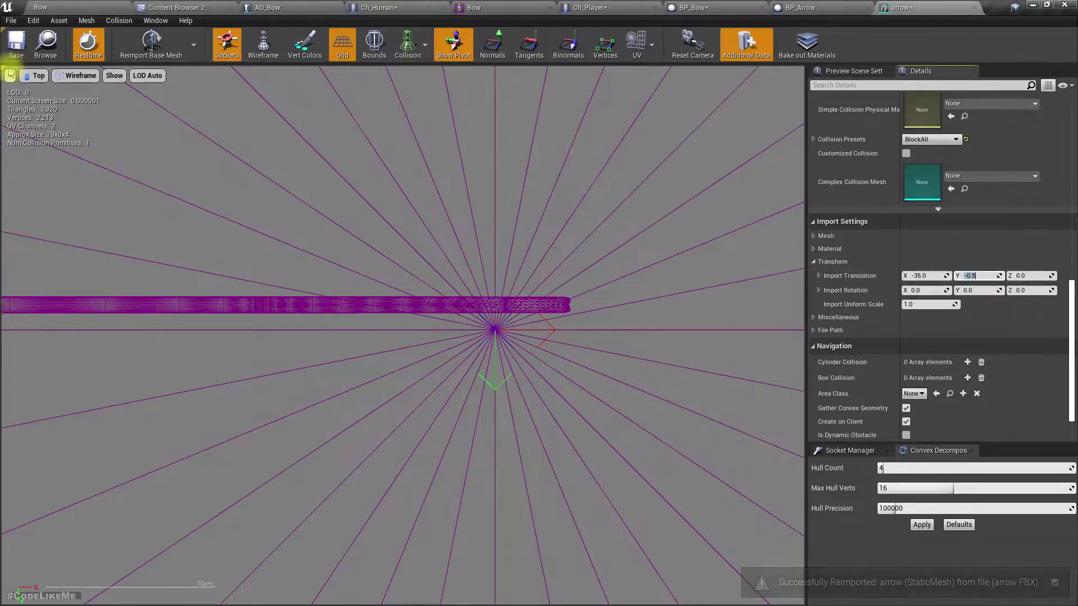
{"action": "left_click", "coordinate": [157, 45]}
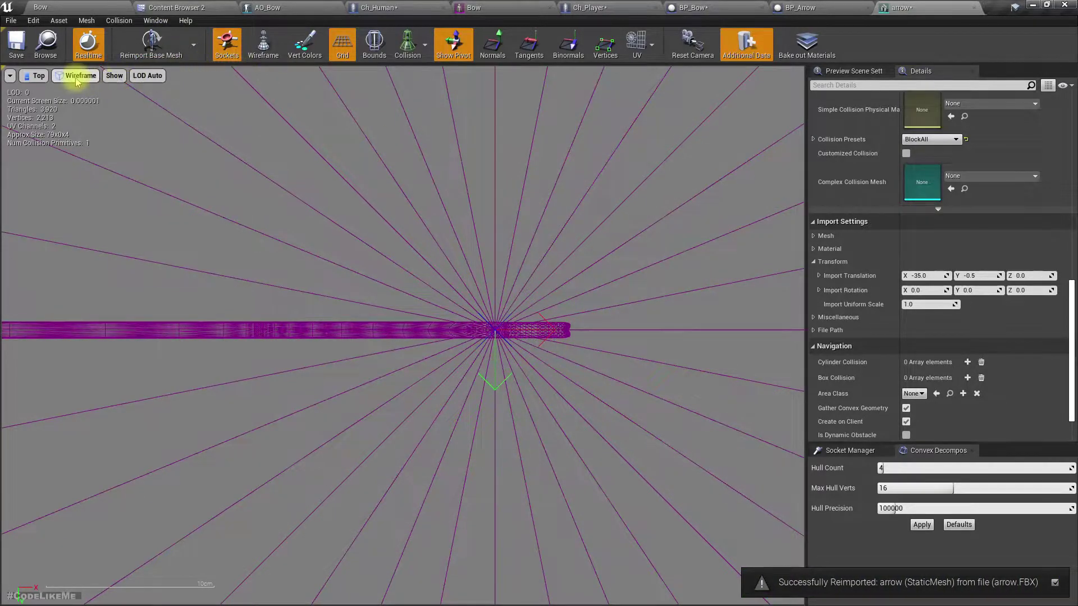
Inspect the reimported arrow's pivot position near the feathers in the perspective view
{"action": "left_click", "coordinate": [35, 75]}
{"action": "left_click", "coordinate": [56, 89]}
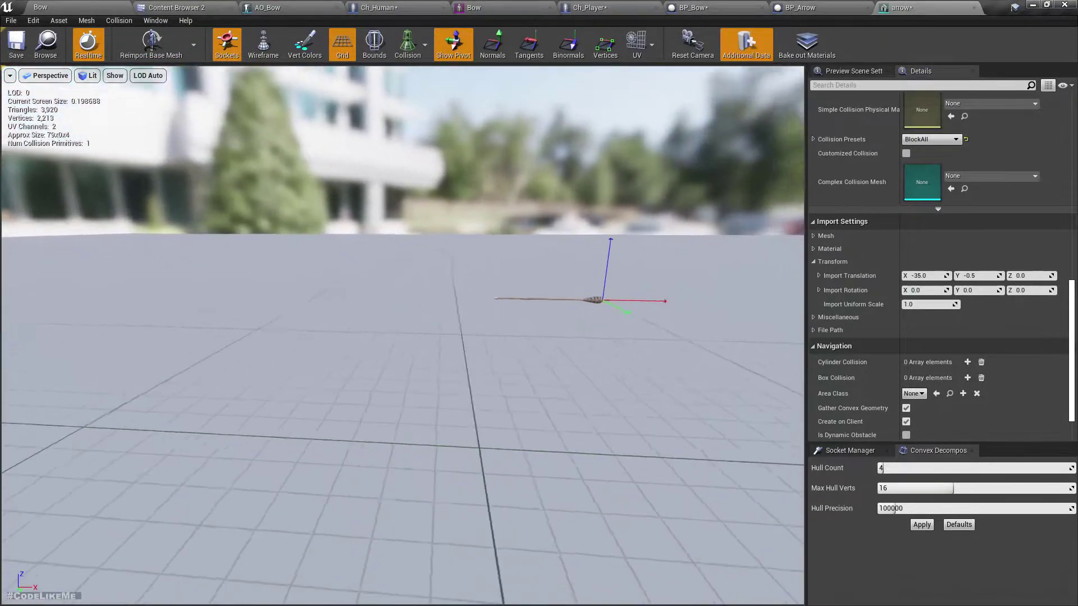
{"action": "right_click_drag", "start_coordinate": [398, 272], "coordinate": [351, 331]}
{"action": "scroll", "coordinate": [398, 272], "scroll_direction": "down", "scroll_amount": 8}
{"action": "scroll", "coordinate": [355, 358], "scroll_direction": "up", "scroll_amount": 8}
{"action": "scroll", "coordinate": [358, 362], "scroll_direction": "down", "scroll_amount": 5}
{"action": "right_click_drag", "start_coordinate": [363, 375], "coordinate": [393, 382]}
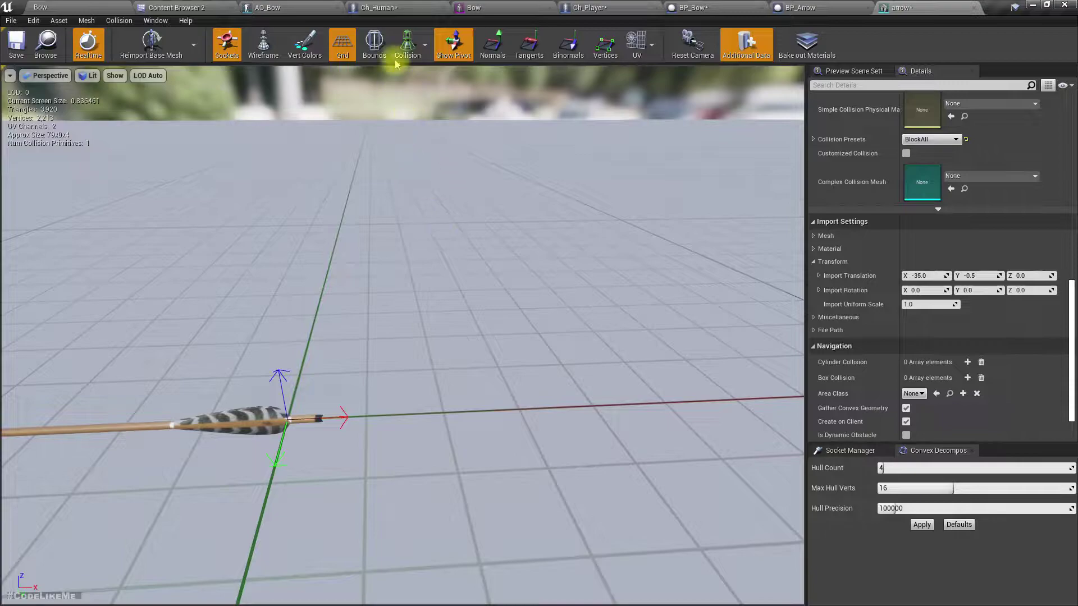
In AO_Bow, rotate arrow_socket to about 85° around Z so the previewed arrow points toward the bow
{"action": "left_click", "coordinate": [317, 7]}
{"action": "right_click_drag", "start_coordinate": [376, 172], "coordinate": [347, 185]}
{"action": "mouse_move", "coordinate": [441, 228]}
{"action": "right_mouse_down"}
{"action": "mouse_move", "coordinate": [460, 230]}
{"action": "mouse_move", "coordinate": [445, 233]}
{"action": "right_mouse_up"}
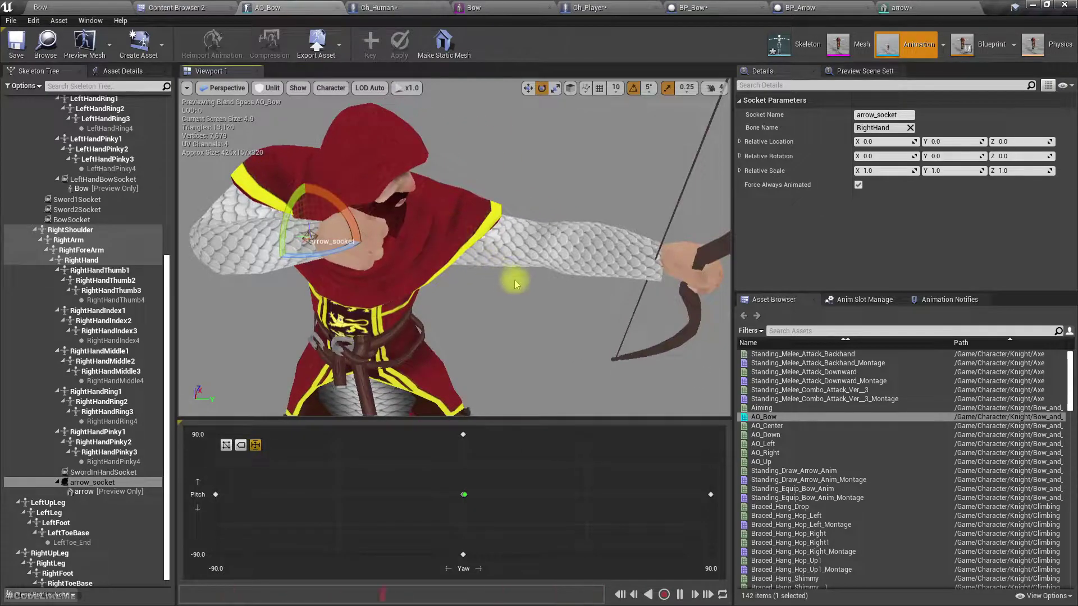
{"action": "mouse_move", "coordinate": [526, 286]}
{"action": "right_mouse_down"}
{"action": "mouse_move", "coordinate": [528, 354]}
{"action": "mouse_move", "coordinate": [536, 279]}
{"action": "mouse_move", "coordinate": [527, 280]}
{"action": "right_mouse_up"}
{"action": "key", "text": "w"}
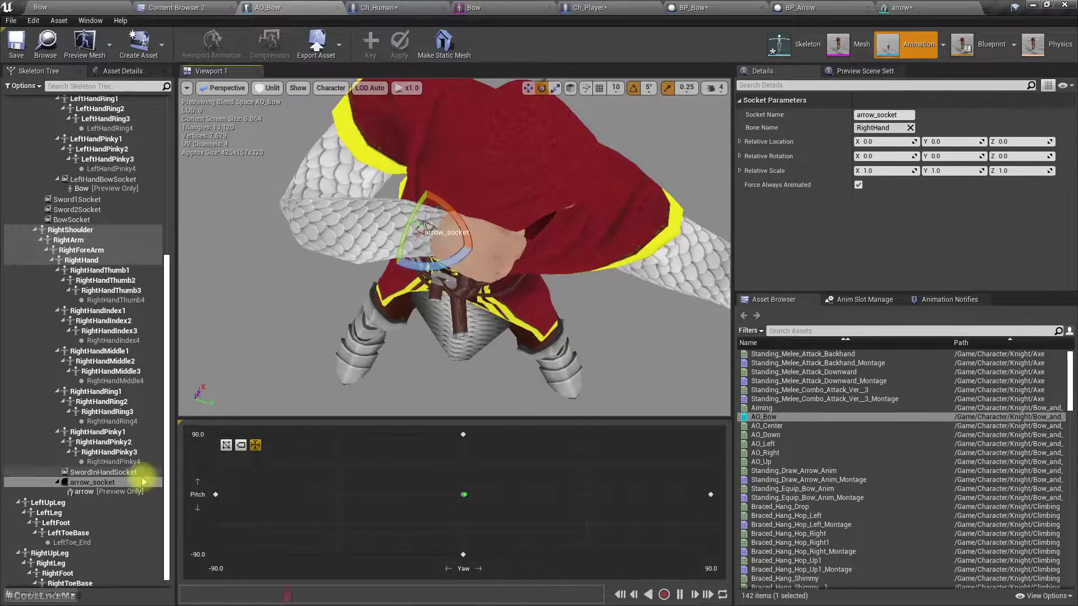
{"action": "mouse_move", "coordinate": [547, 288]}
{"action": "right_mouse_down"}
{"action": "mouse_move", "coordinate": [553, 270]}
{"action": "mouse_move", "coordinate": [546, 306]}
{"action": "mouse_move", "coordinate": [547, 288]}
{"action": "right_mouse_up"}
{"action": "key", "text": "s"}
{"action": "key", "text": "e"}
{"action": "key", "text": "w"}
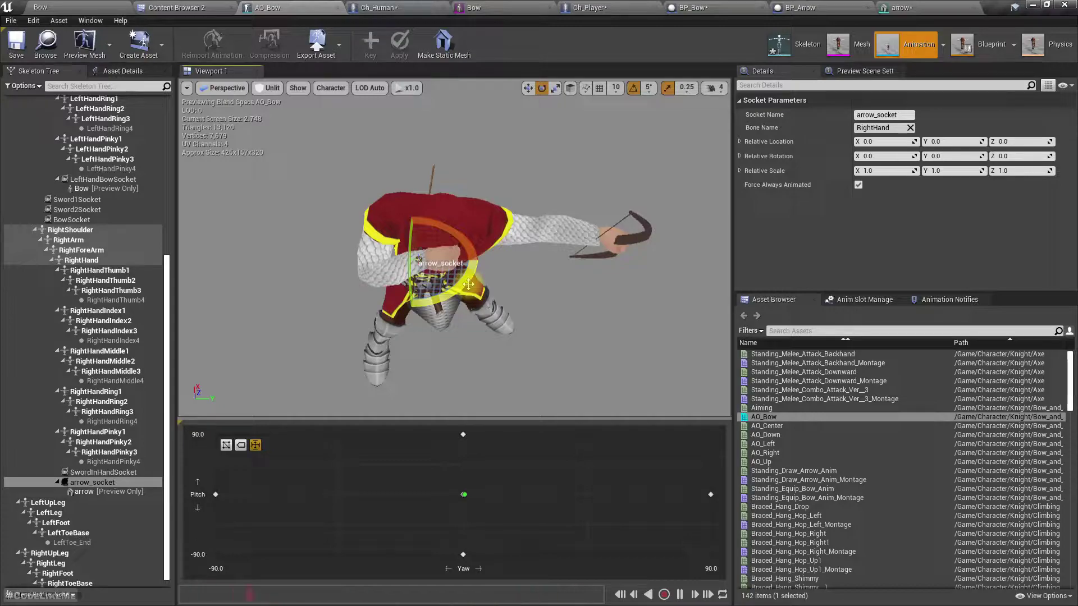
{"action": "left_click_drag", "start_coordinate": [468, 285], "coordinate": [386, 323]}
{"action": "left_click_drag", "start_coordinate": [358, 284], "coordinate": [356, 266]}
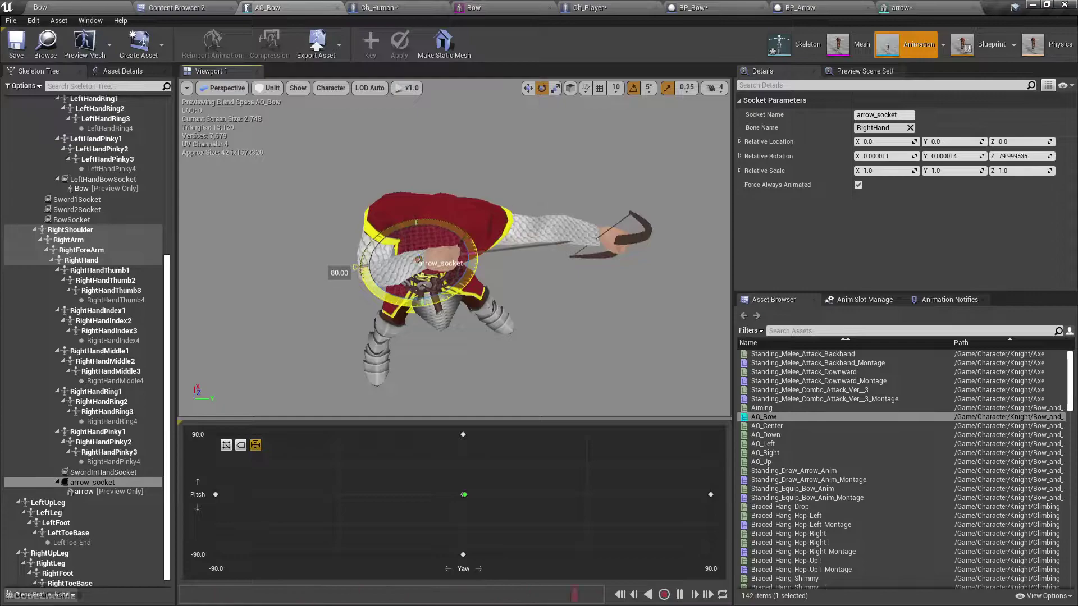
Tilt arrow_socket to about 5° around Y to align the arrow with the bow hand
{"action": "right_click_drag", "start_coordinate": [387, 264], "coordinate": [393, 88]}
{"action": "scroll", "coordinate": [493, 296], "scroll_direction": "down", "scroll_amount": 5}
{"action": "mouse_move", "coordinate": [493, 295]}
{"action": "middle_mouse_down"}
{"action": "mouse_move", "coordinate": [492, 241]}
{"action": "mouse_move", "coordinate": [493, 295]}
{"action": "mouse_move", "coordinate": [508, 301]}
{"action": "middle_mouse_up"}
{"action": "scroll", "coordinate": [483, 295], "scroll_direction": "up", "scroll_amount": 2}
{"action": "scroll", "coordinate": [477, 297], "scroll_direction": "down", "scroll_amount": 1}
{"action": "middle_click_drag", "start_coordinate": [447, 284], "coordinate": [497, 299]}
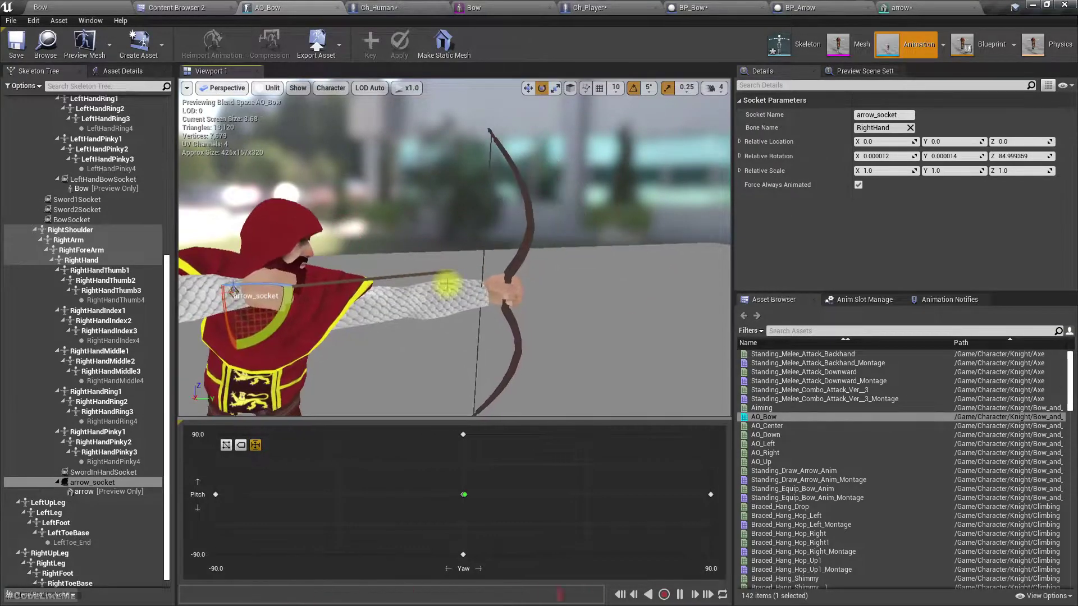
{"action": "left_click_drag", "start_coordinate": [288, 329], "coordinate": [281, 343]}
{"action": "right_click_drag", "start_coordinate": [405, 371], "coordinate": [359, 320]}
{"action": "middle_click_drag", "start_coordinate": [405, 371], "coordinate": [435, 415]}
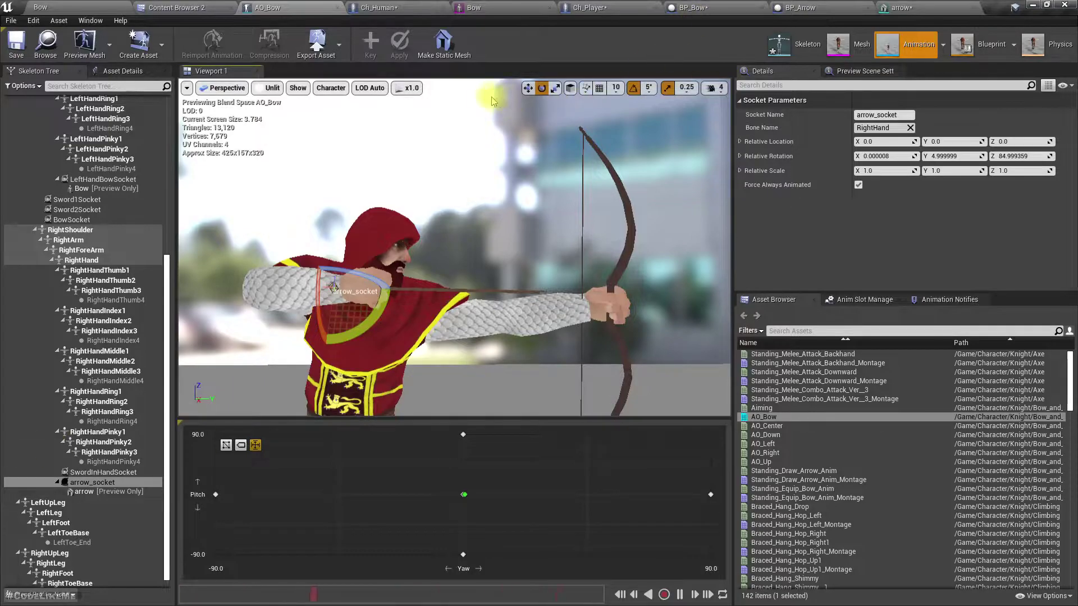
Review how the Bow And Arrow graph of Ch_Human gets the arrow and attaches it to Arrow Socket
{"action": "left_click", "coordinate": [395, 6]}
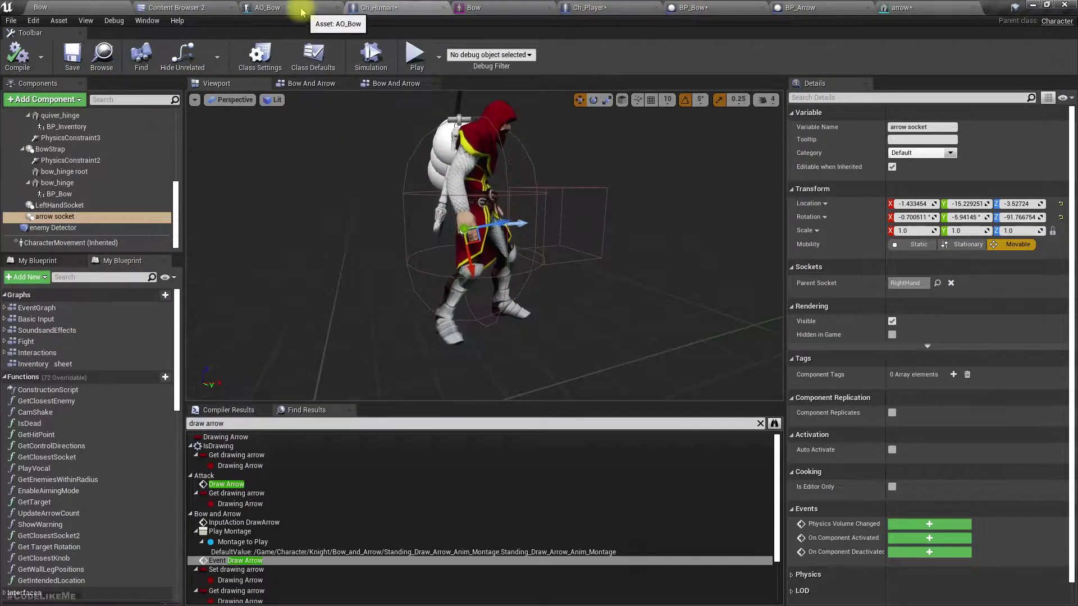
{"action": "left_click", "coordinate": [392, 84]}
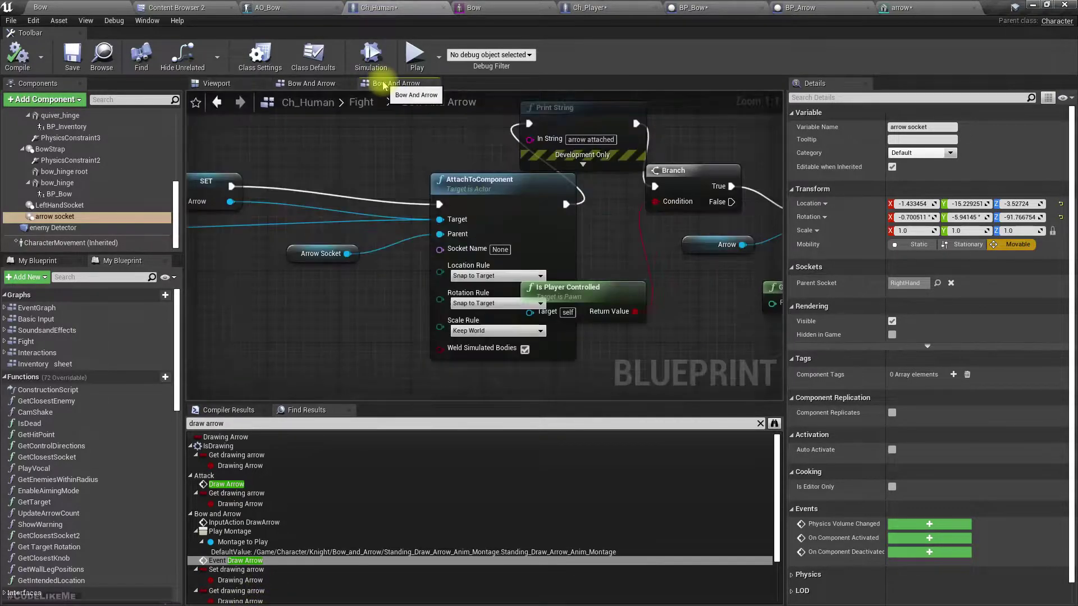
{"action": "right_click_drag", "start_coordinate": [656, 296], "coordinate": [255, 311]}
{"action": "right_click_drag", "start_coordinate": [328, 299], "coordinate": [583, 318]}
{"action": "right_click_drag", "start_coordinate": [287, 325], "coordinate": [598, 330]}
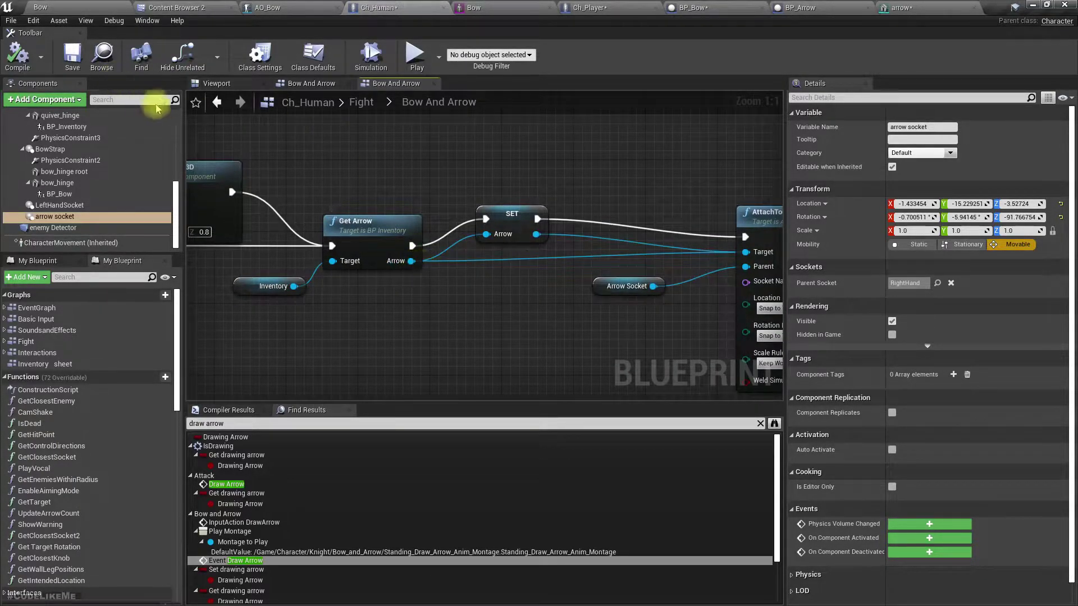
Open the BP_Arrow blueprint from the Weapons folder and select its arrow mesh component
{"action": "left_click", "coordinate": [179, 7]}
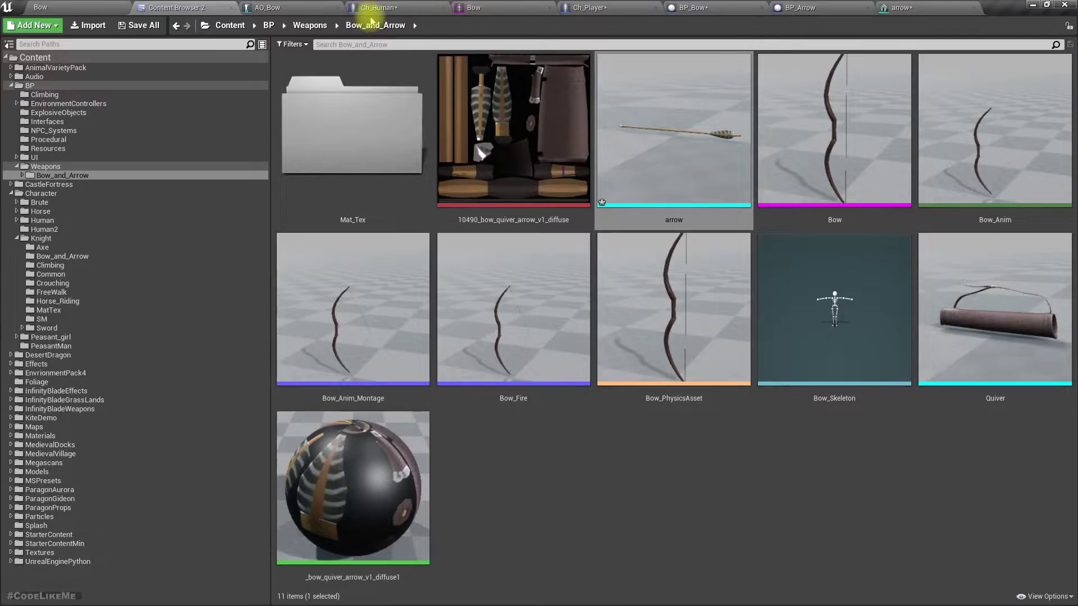
{"action": "left_click", "coordinate": [56, 166]}
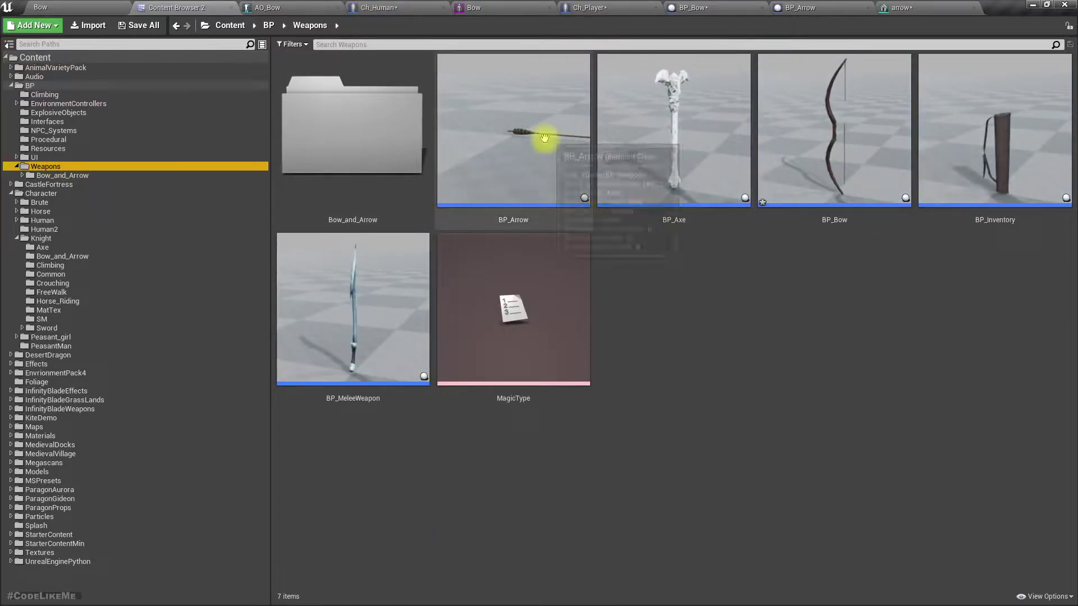
{"action": "double_click", "coordinate": [544, 138]}
{"action": "right_click_drag", "start_coordinate": [481, 238], "coordinate": [487, 201]}
{"action": "left_click", "coordinate": [92, 135]}
{"action": "right_click_drag", "start_coordinate": [525, 243], "coordinate": [473, 258]}
{"action": "left_click", "coordinate": [104, 140]}
Set the arrow component's location to 0, 0, 0 and its Z rotation to 180°, and compile BP_Arrow
{"action": "left_click", "coordinate": [910, 204]}
{"action": "type", "text": "0"}
{"action": "key", "text": "Tab"}
{"action": "type", "text": "0"}
{"action": "key", "text": "Tab"}
{"action": "type", "text": "0"}
{"action": "key", "text": "Return"}
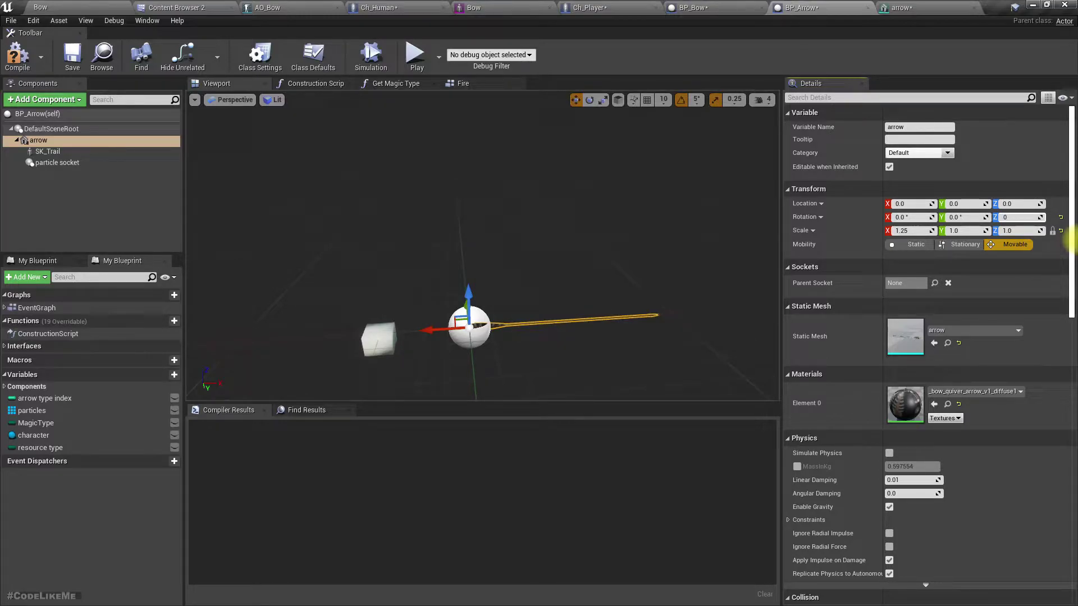
{"action": "type", "text": "0"}
{"action": "key", "text": "Return"}
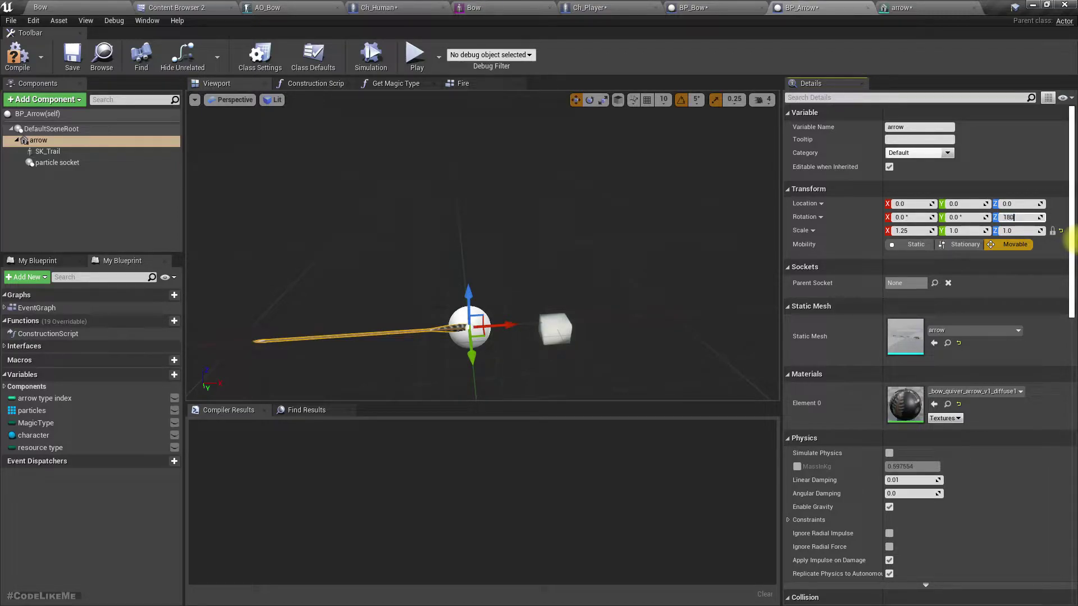
{"action": "key", "text": "Return"}
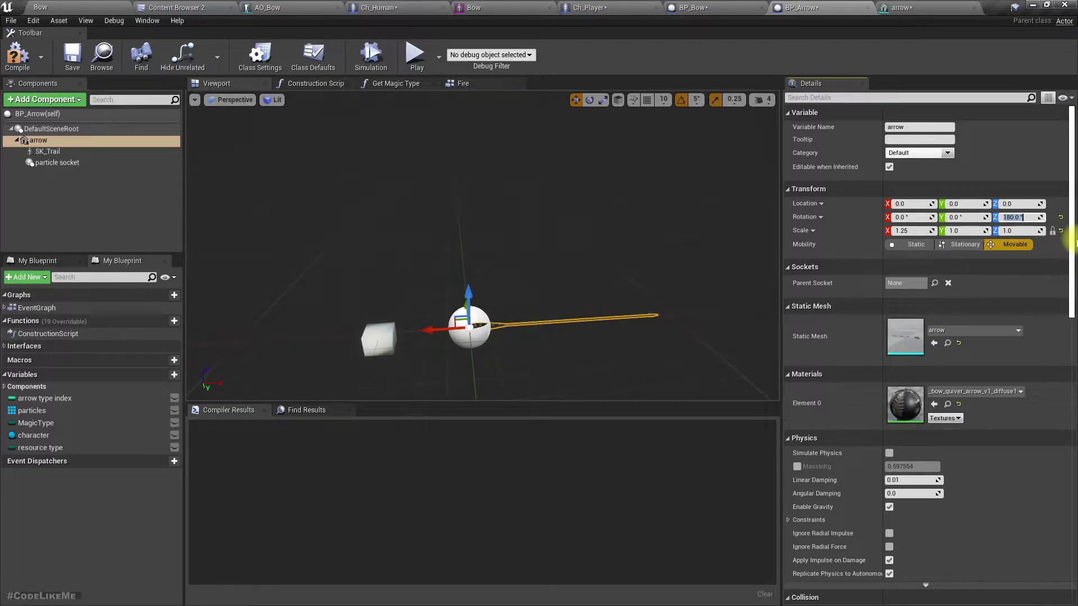
{"action": "left_click", "coordinate": [16, 56]}
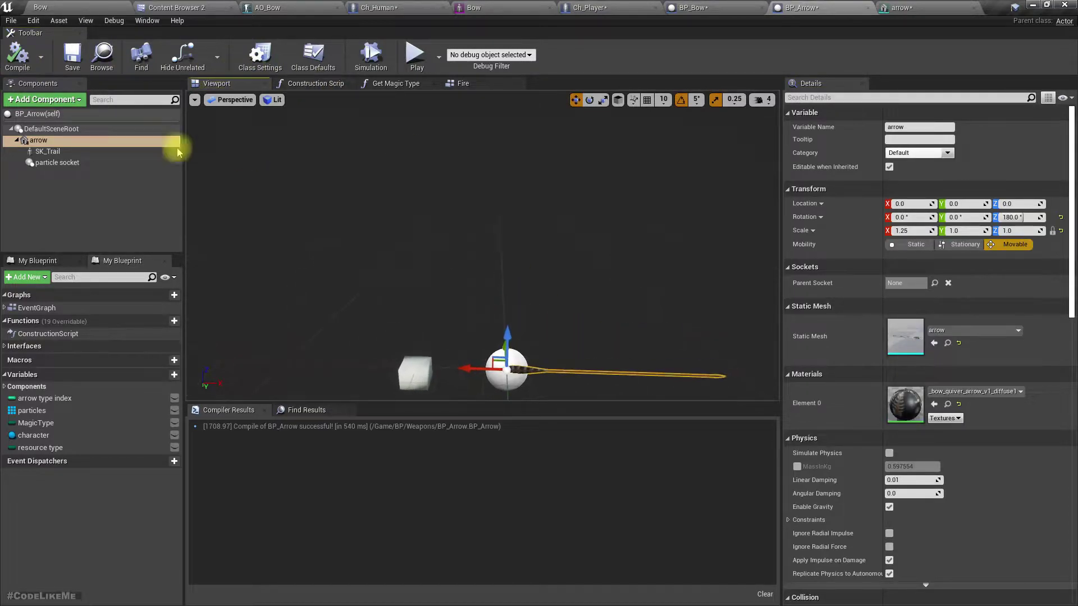
Play the Bow level and aim the bow to check the drawn arrow's placement in the hand
{"action": "left_click", "coordinate": [79, 8]}
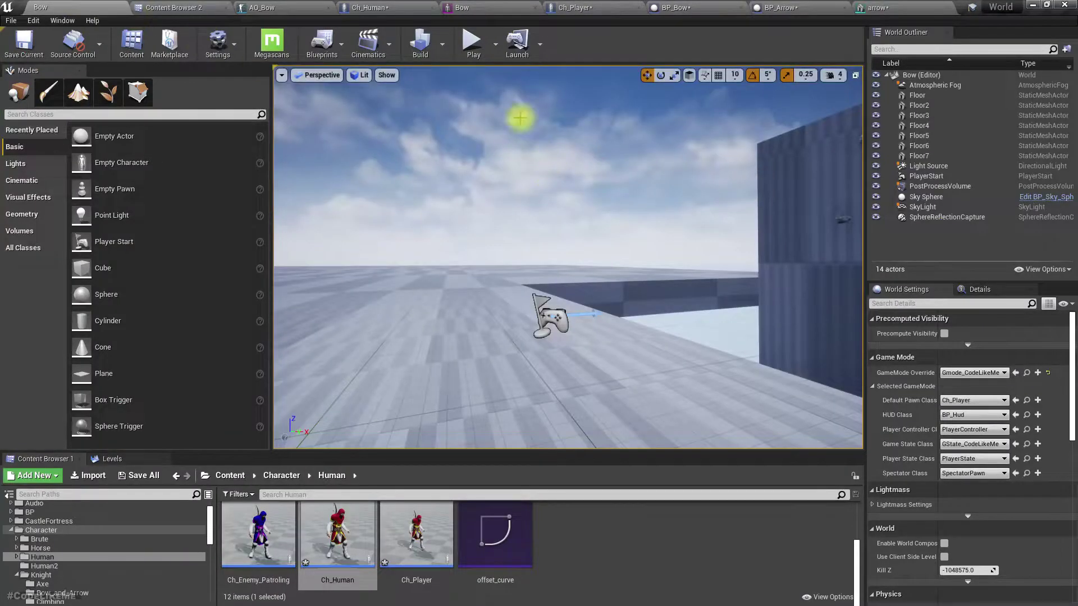
{"action": "left_click", "coordinate": [481, 49]}
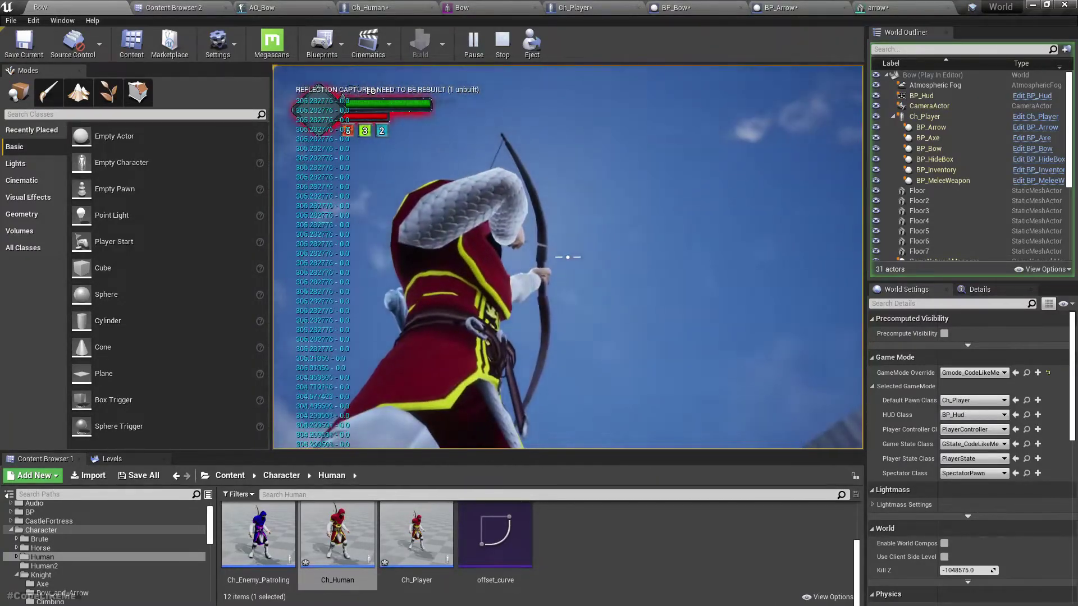
{"action": "key", "text": "Escape"}
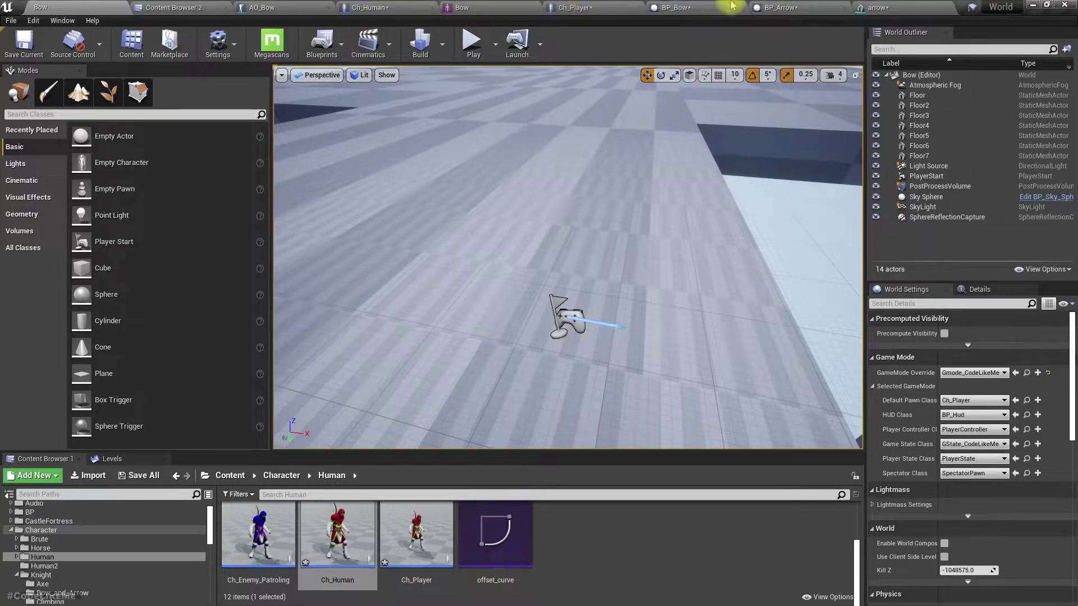
Compare the arrow socket in AO_Bow, the Bow component's scale in BP_Bow and the arrow component's scale in BP_Arrow, closing BP_Bow
{"action": "left_click", "coordinate": [873, 7]}
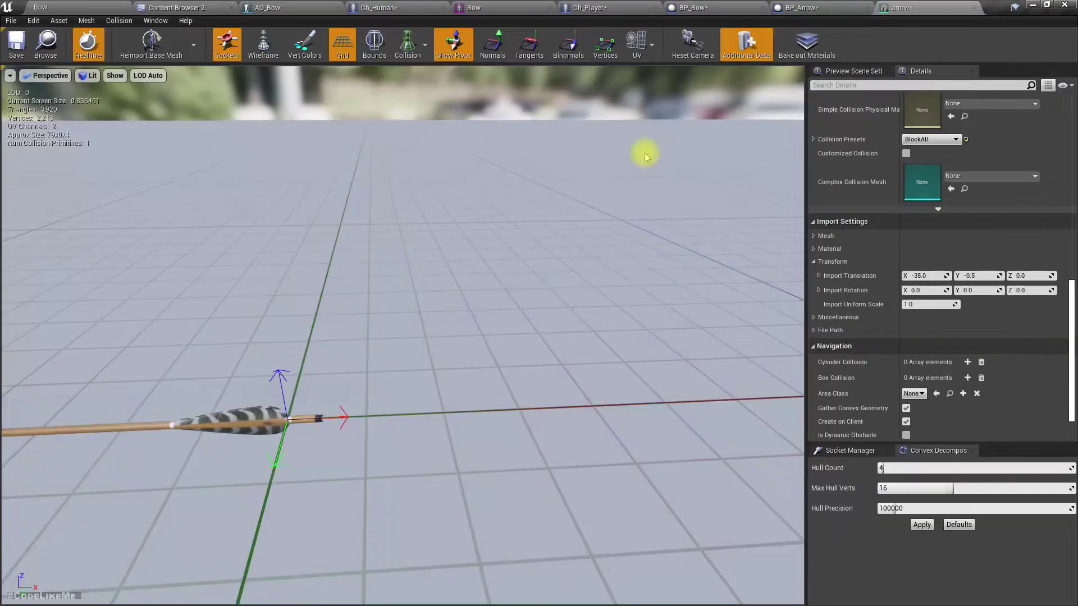
{"action": "left_click", "coordinate": [376, 7]}
{"action": "left_click", "coordinate": [268, 7]}
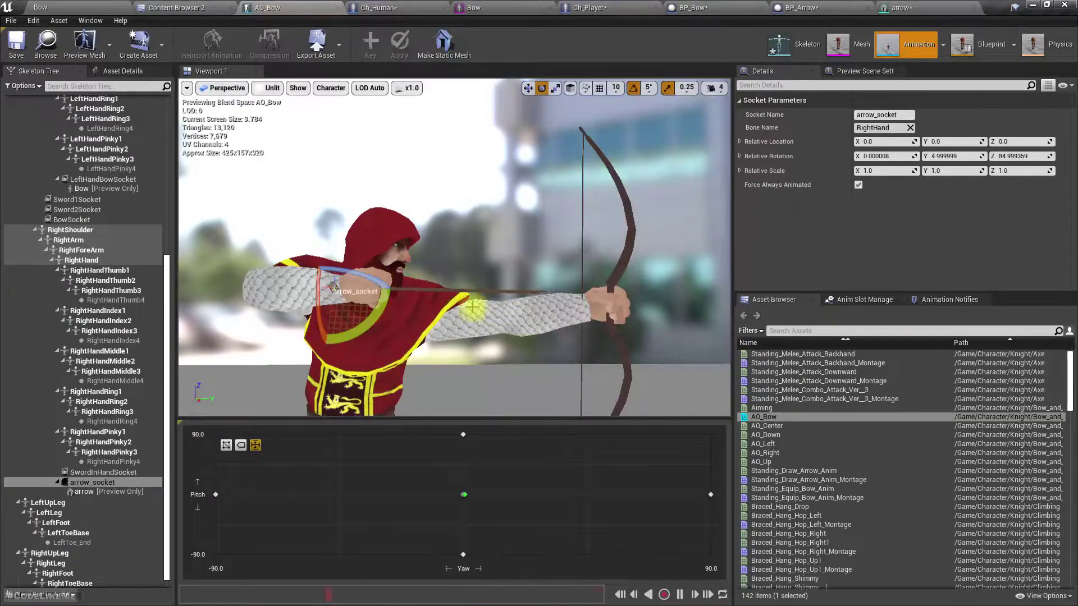
{"action": "left_click", "coordinate": [665, 7]}
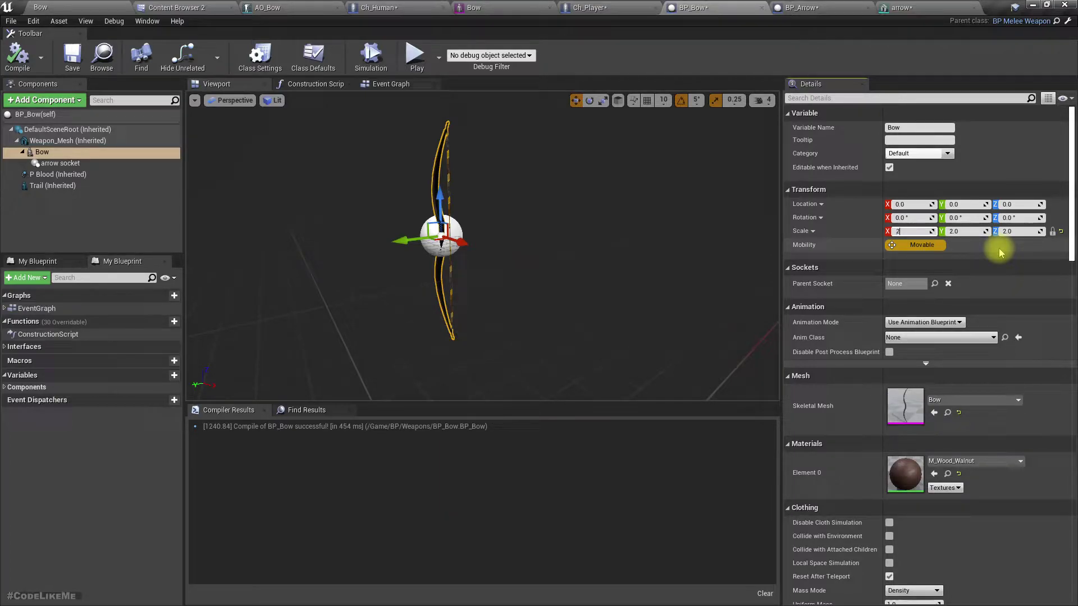
{"action": "left_click", "coordinate": [762, 7]}
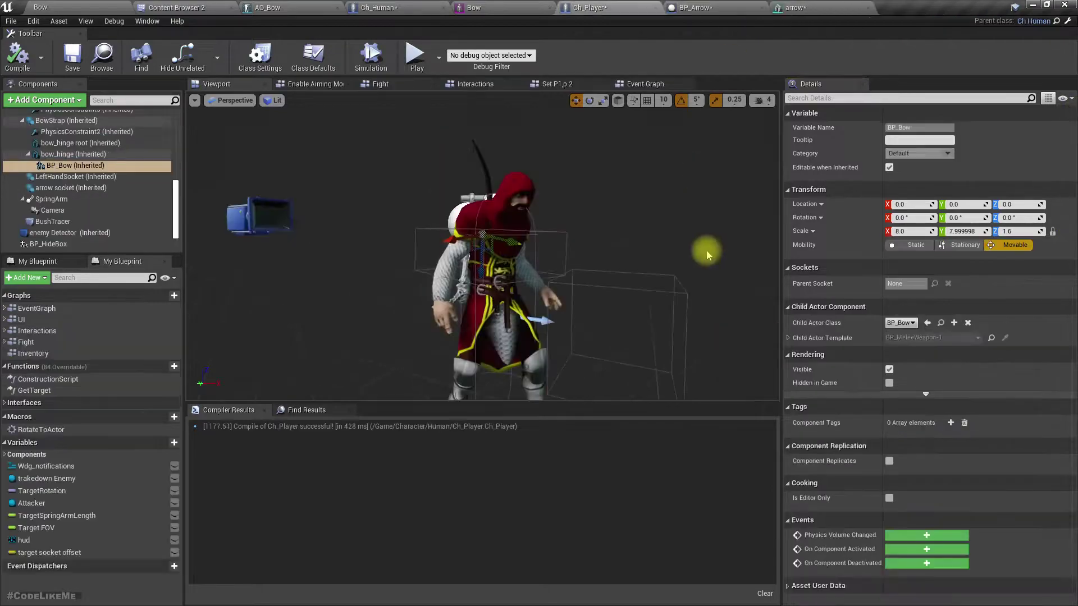
{"action": "left_click", "coordinate": [710, 7]}
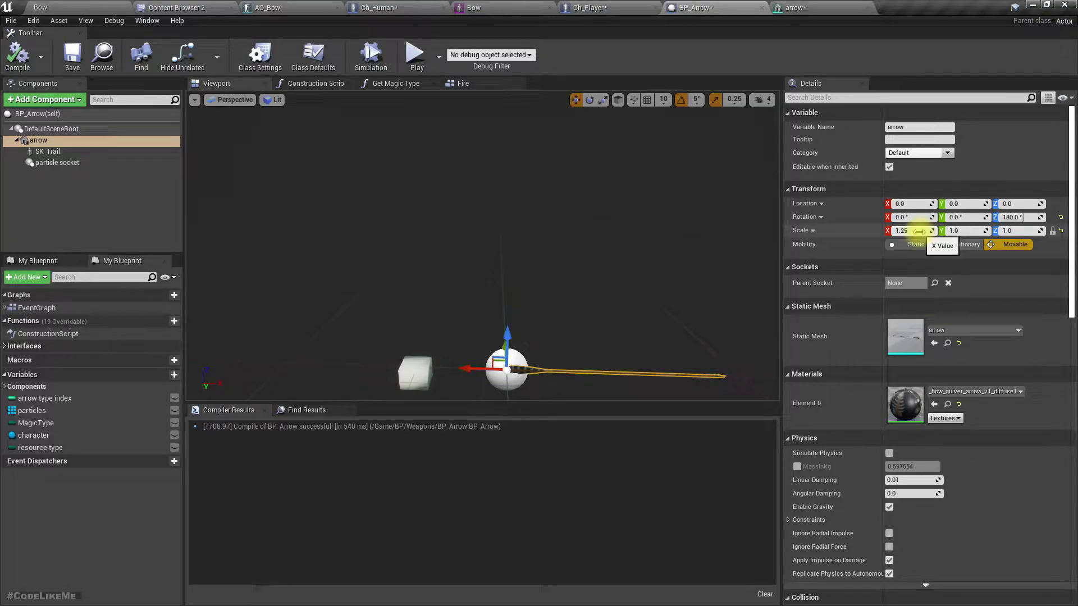
Set the arrow static mesh's import uniform scale to 1.25 and reimport the mesh
{"action": "left_click", "coordinate": [813, 6]}
{"action": "left_click_drag", "start_coordinate": [491, 329], "coordinate": [449, 357]}
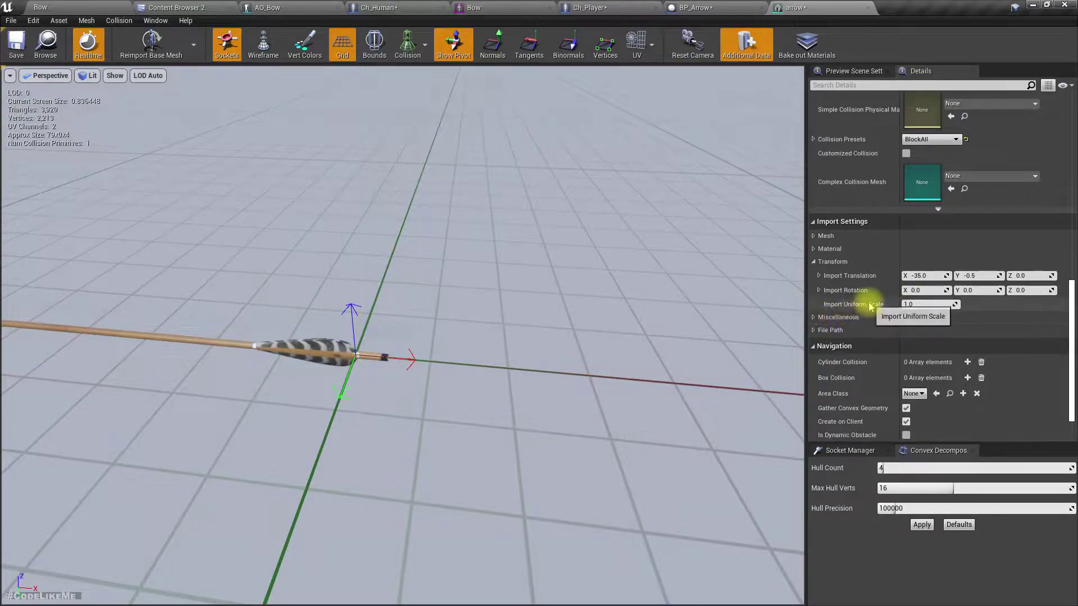
{"action": "scroll", "coordinate": [870, 306], "scroll_direction": "down", "scroll_amount": 1}
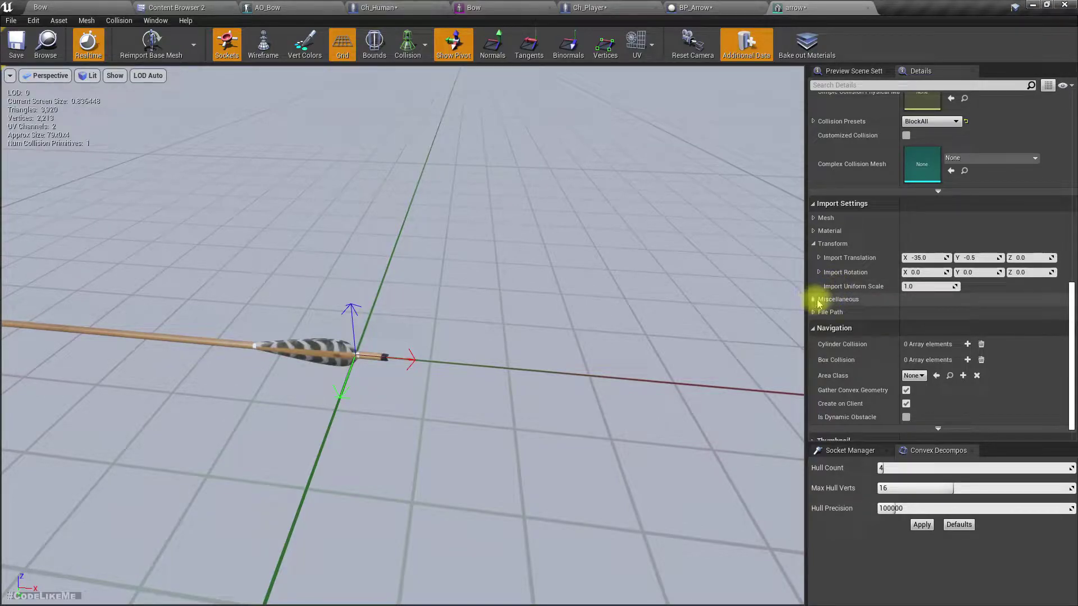
{"action": "double_click", "coordinate": [933, 288]}
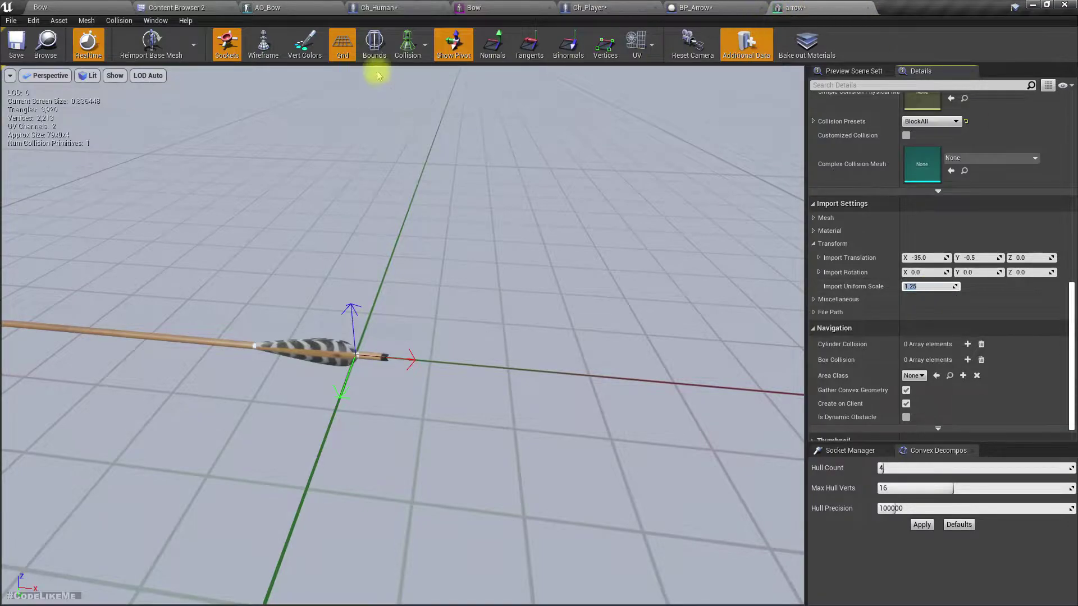
{"action": "left_click", "coordinate": [152, 42]}
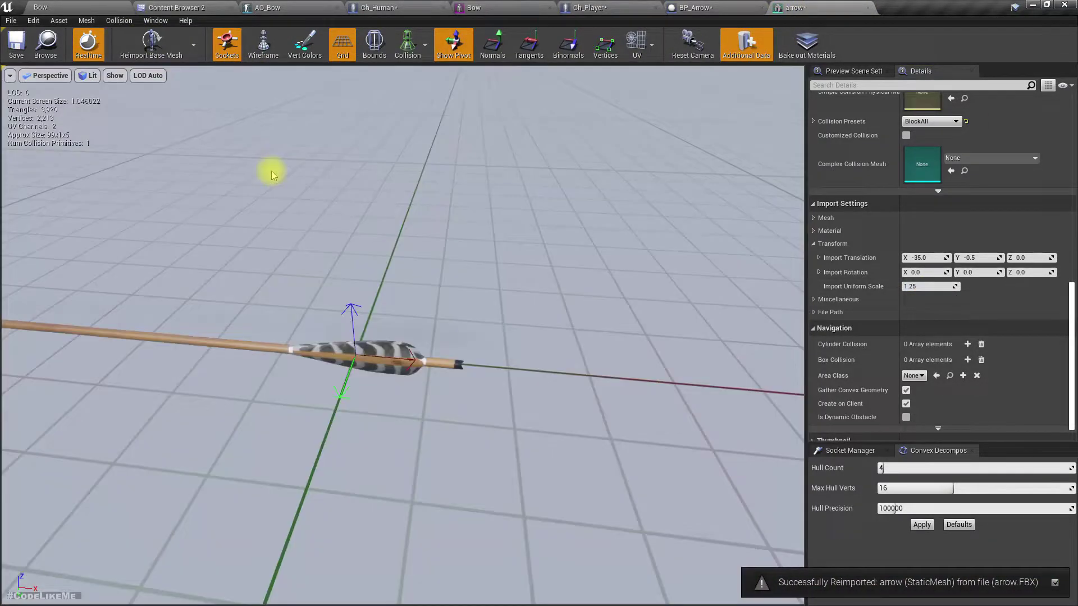
{"action": "right_click_drag", "start_coordinate": [271, 170], "coordinate": [231, 171]}
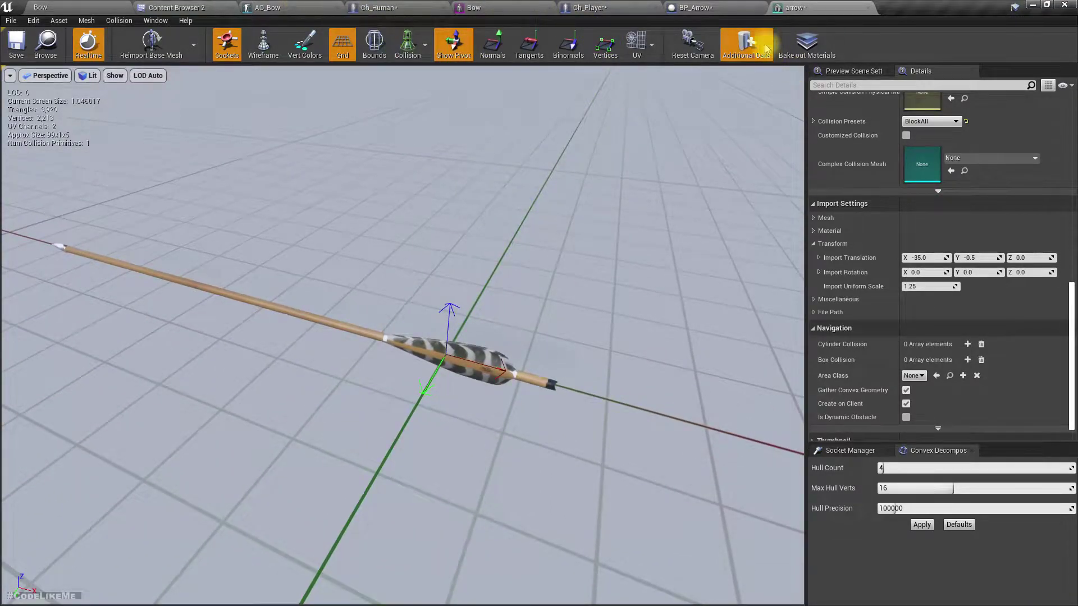
Set the X scale of the arrow component in BP_Arrow to 1
{"action": "left_click", "coordinate": [730, 8]}
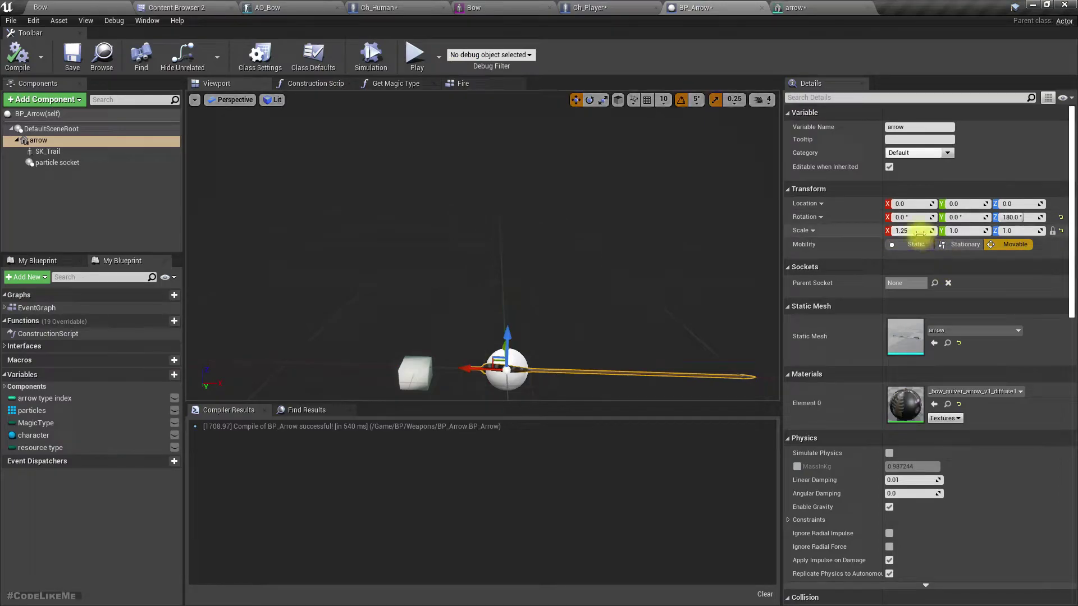
{"action": "type", "text": "1"}
{"action": "key", "text": "Return"}
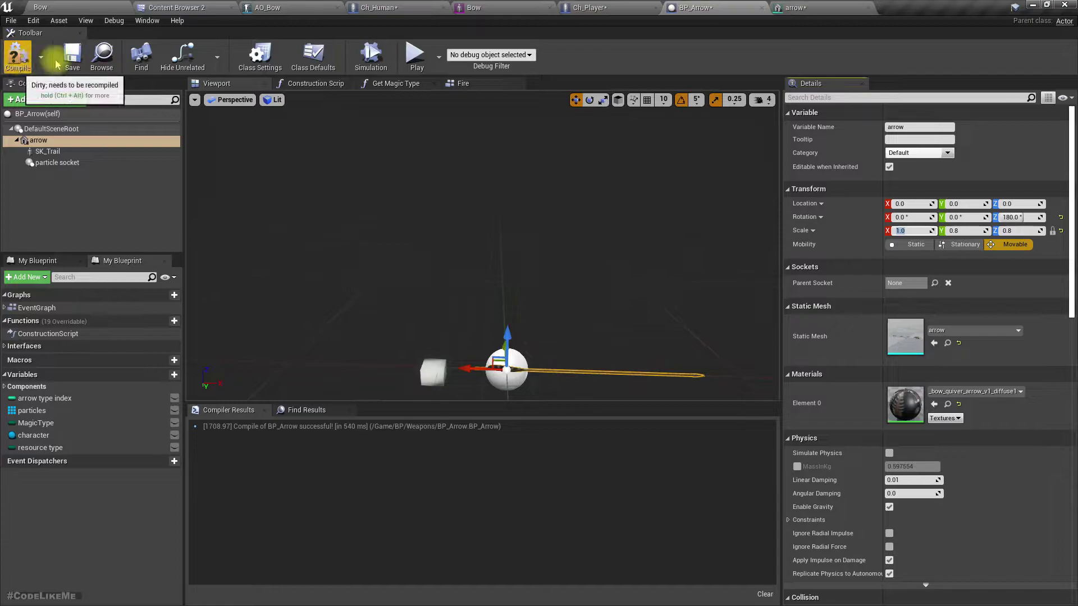
Set the arrow static mesh's import translation X to -40
{"action": "left_click", "coordinate": [803, 7]}
{"action": "left_click_drag", "start_coordinate": [549, 349], "coordinate": [442, 418]}
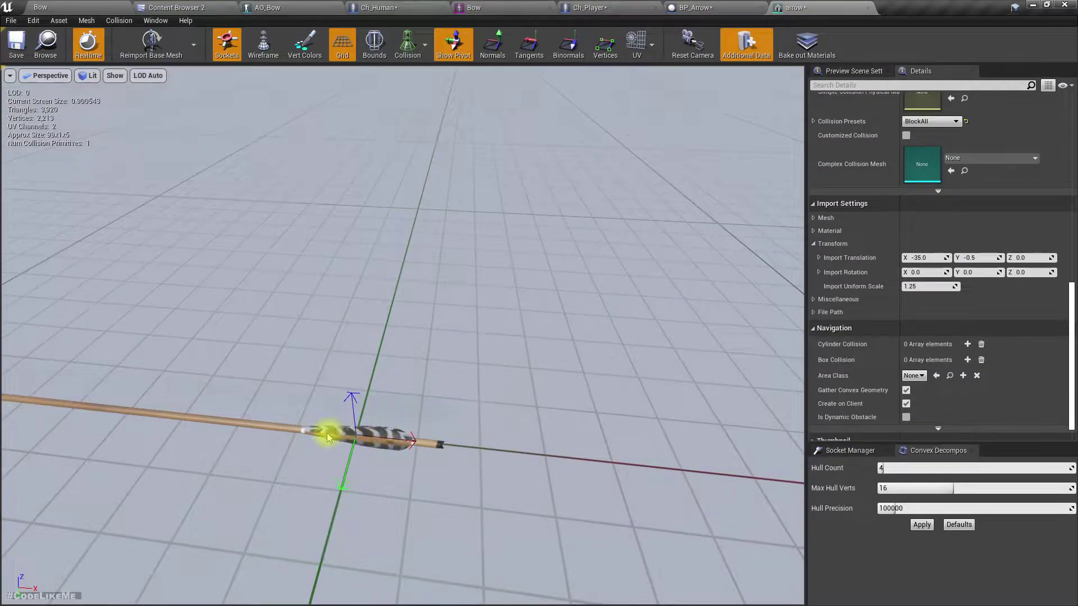
{"action": "left_click", "coordinate": [924, 257]}
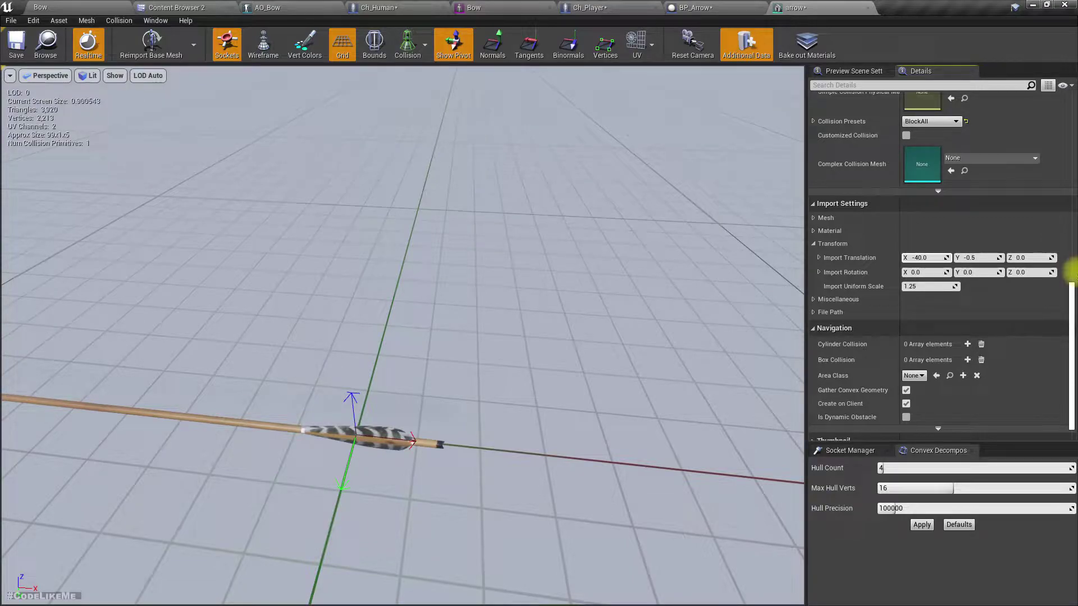
Set the arrow mesh's import translation X to -45, reimport the mesh, and save it
{"action": "left_click", "coordinate": [160, 49]}
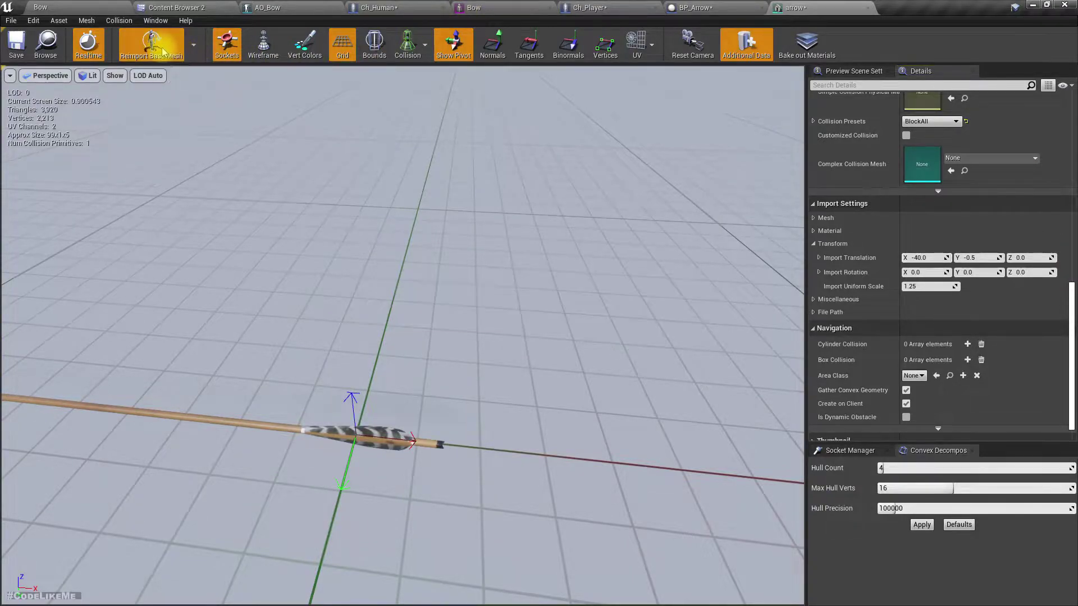
{"action": "left_click", "coordinate": [925, 258]}
{"action": "type", "text": "-"}
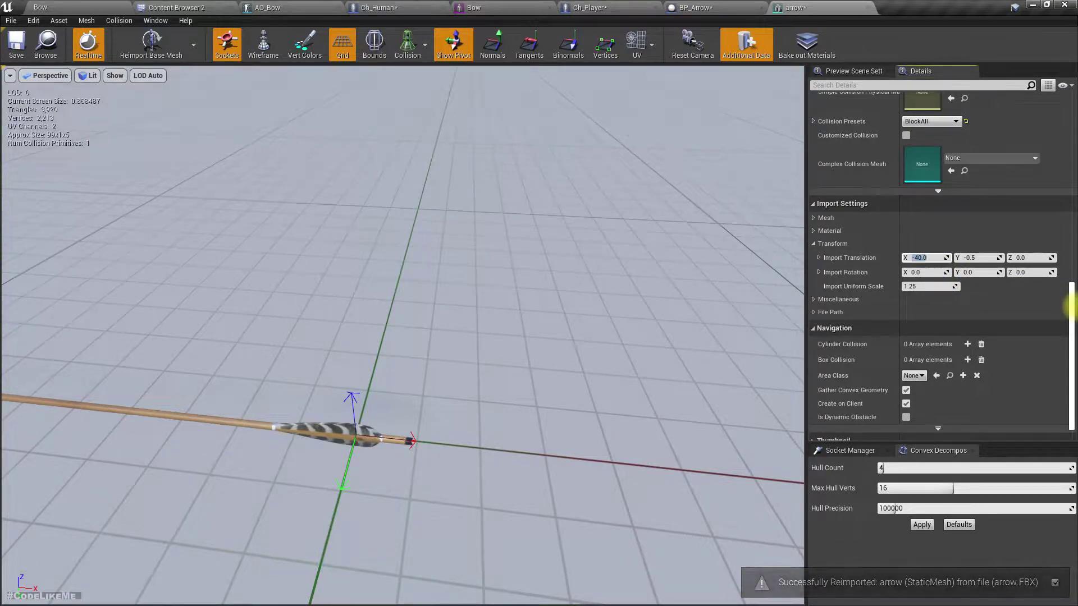
{"action": "type", "text": "45"}
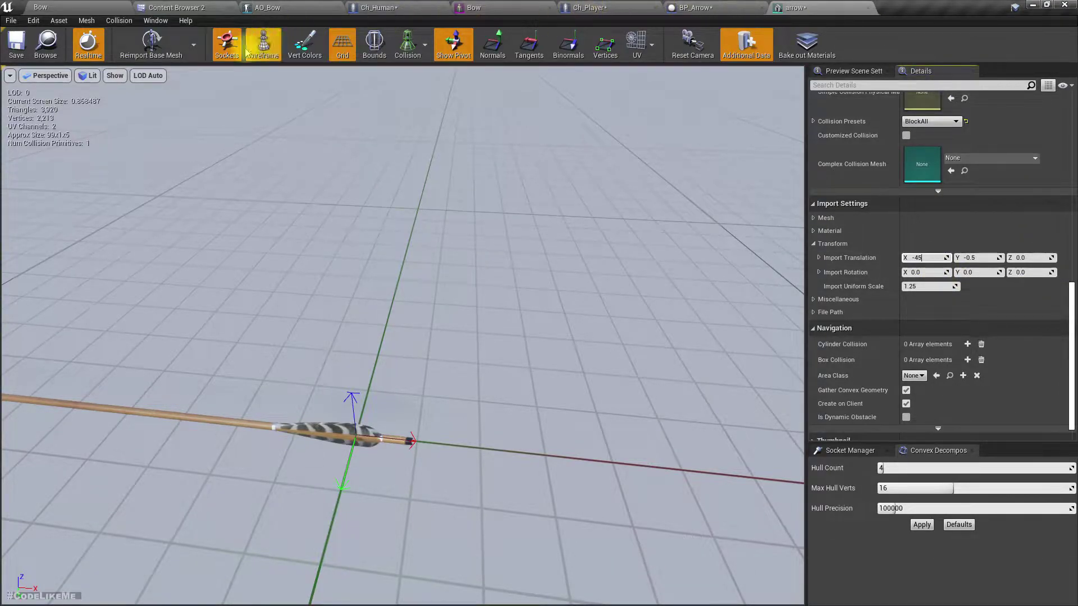
{"action": "left_click", "coordinate": [151, 44]}
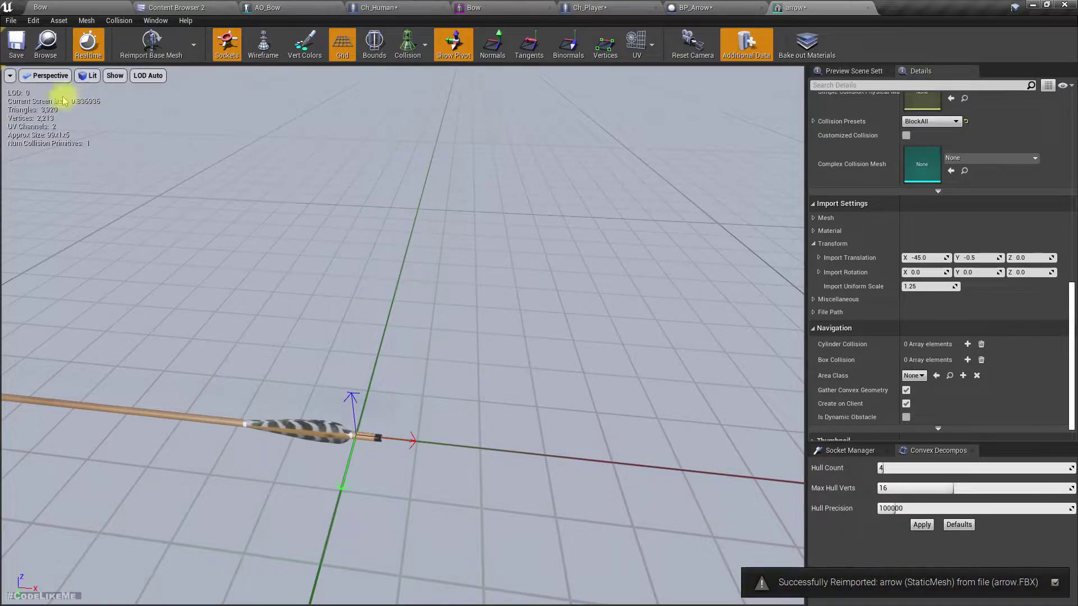
{"action": "left_click", "coordinate": [16, 46]}
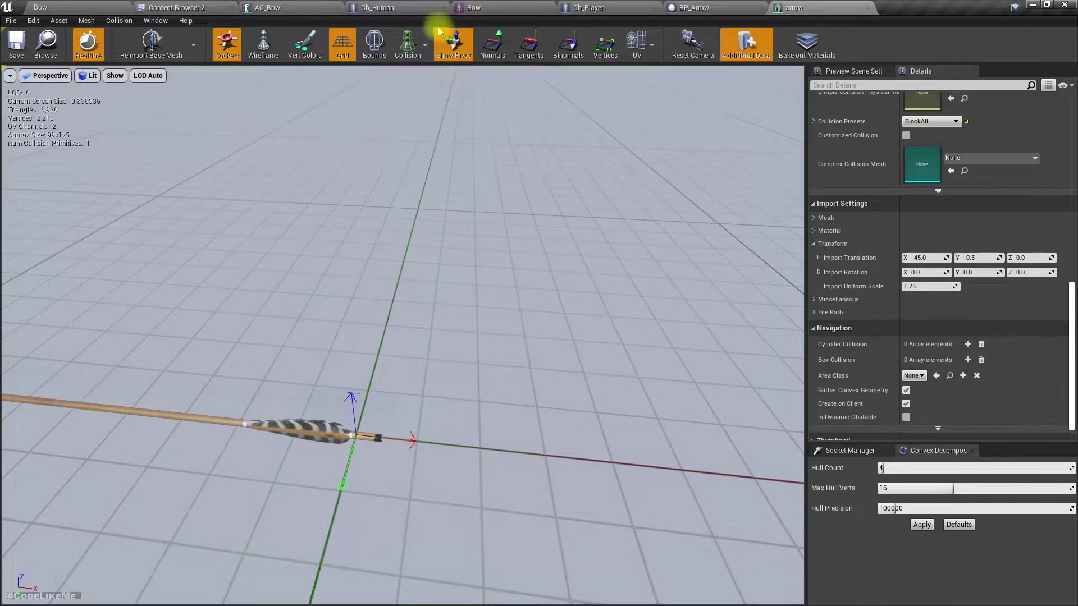
Preview the AO_Bow aim offset with the character aiming straight up at pitch 90
{"action": "left_click", "coordinate": [289, 7]}
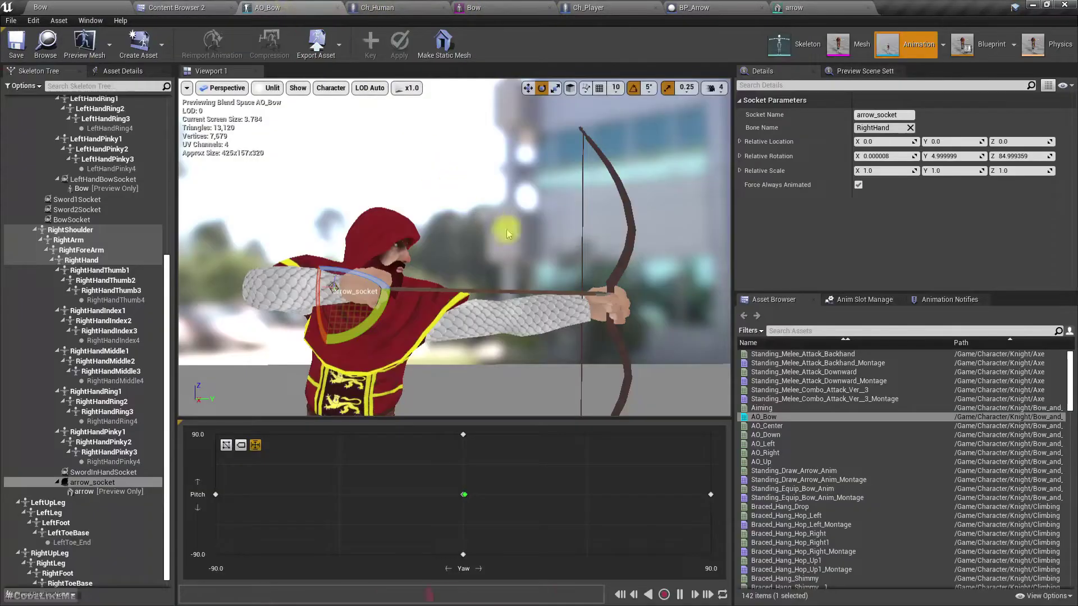
{"action": "right_click_drag", "start_coordinate": [607, 301], "coordinate": [624, 355]}
{"action": "key", "text": "w"}
{"action": "key", "text": "s"}
{"action": "key", "text": "s"}
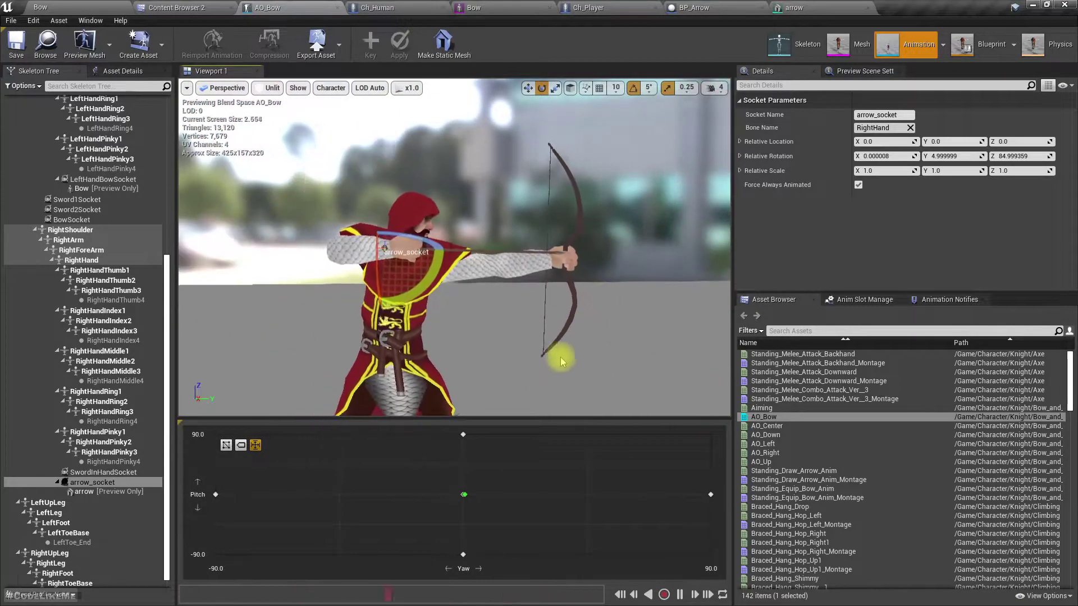
{"action": "left_click_drag", "start_coordinate": [464, 495], "coordinate": [463, 433], "text": "shift"}
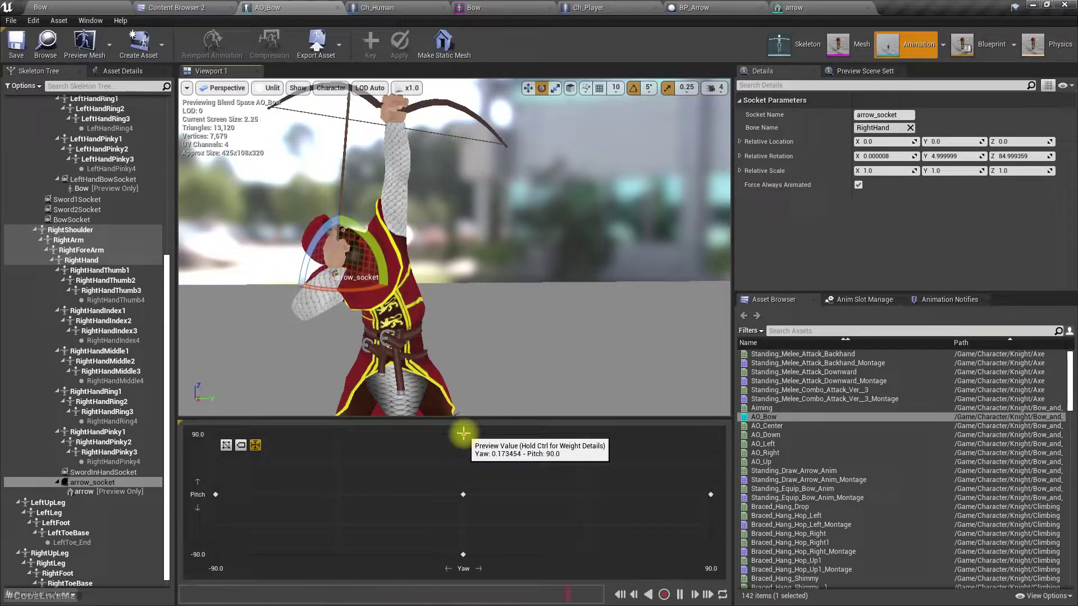
{"action": "right_click_drag", "start_coordinate": [434, 266], "coordinate": [393, 232]}
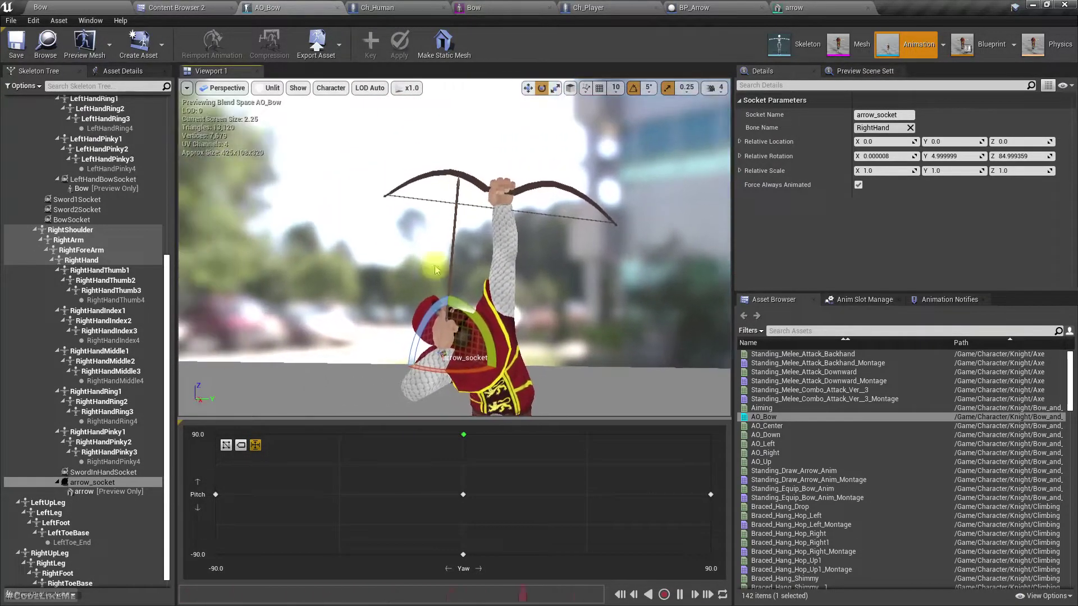
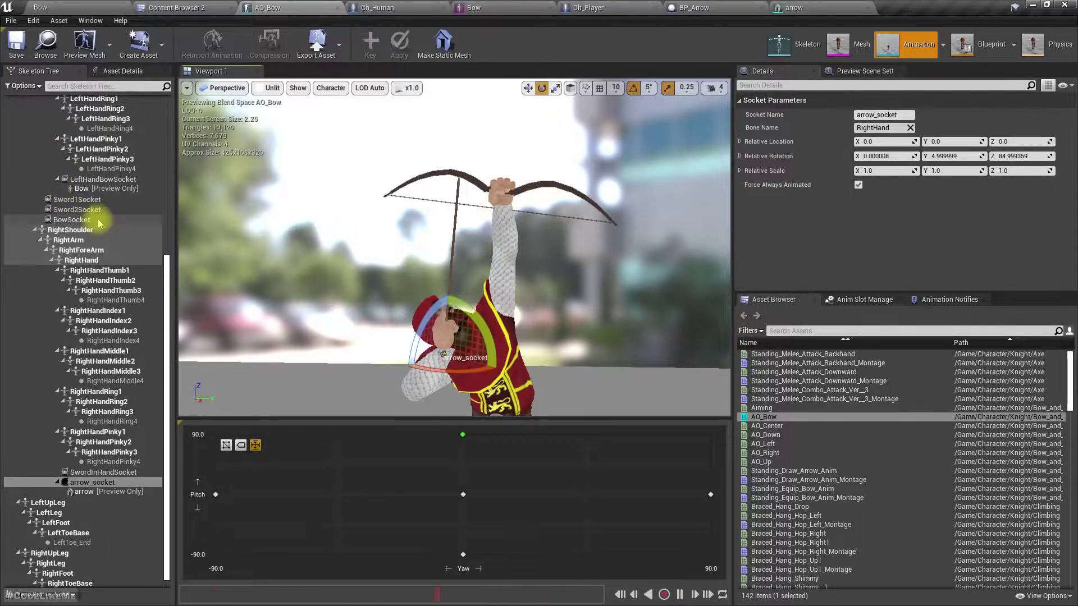
Open the AO_Up animation used by the aim offset's pitch 90 sample
{"action": "left_click", "coordinate": [76, 232]}
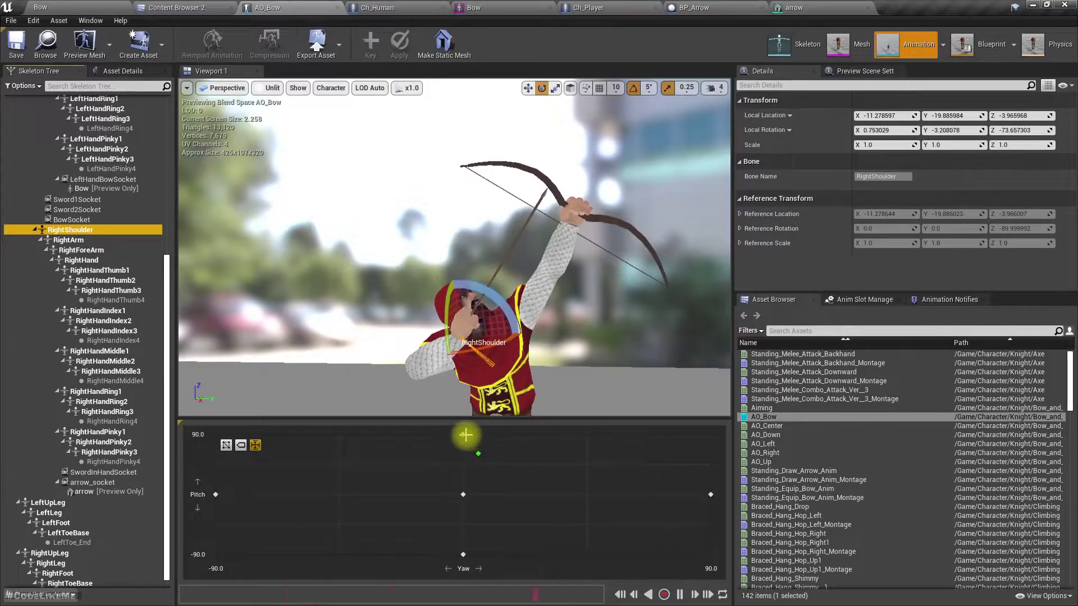
{"action": "right_click", "coordinate": [464, 435]}
{"action": "left_click", "coordinate": [631, 484]}
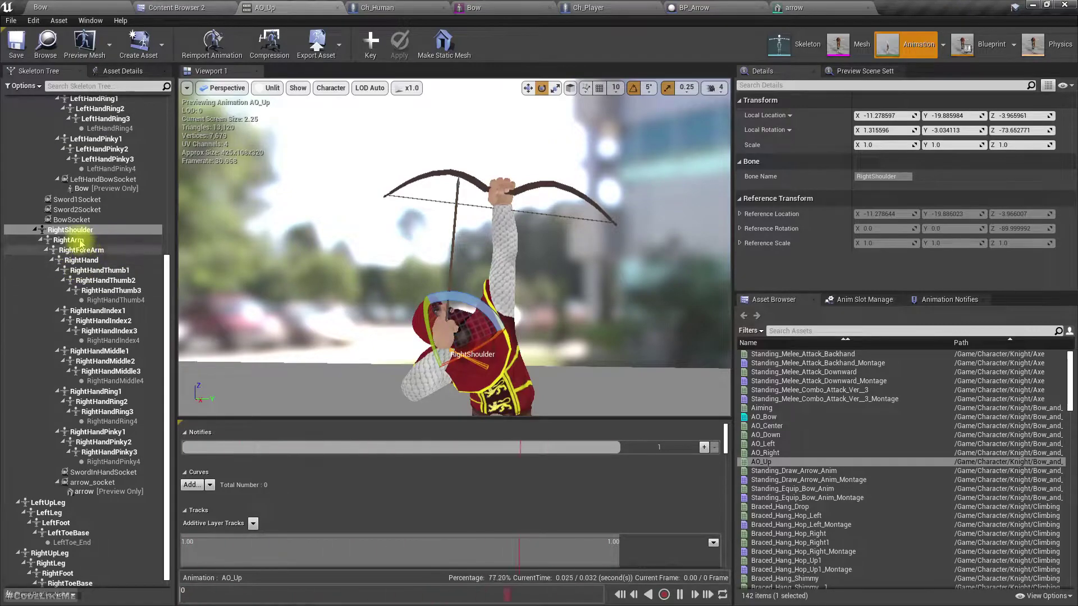
Rotate the LeftShoulder bone by 10 degrees in AO_Up to bring the bow in line with the arrow
{"action": "scroll", "coordinate": [84, 292], "scroll_direction": "up", "scroll_amount": 8}
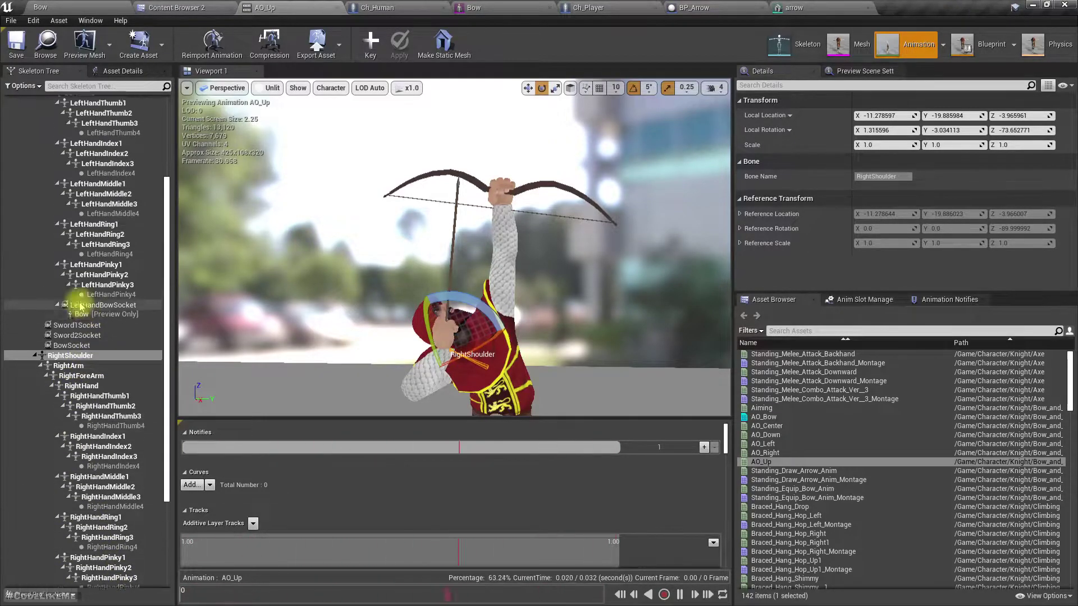
{"action": "left_click", "coordinate": [112, 192]}
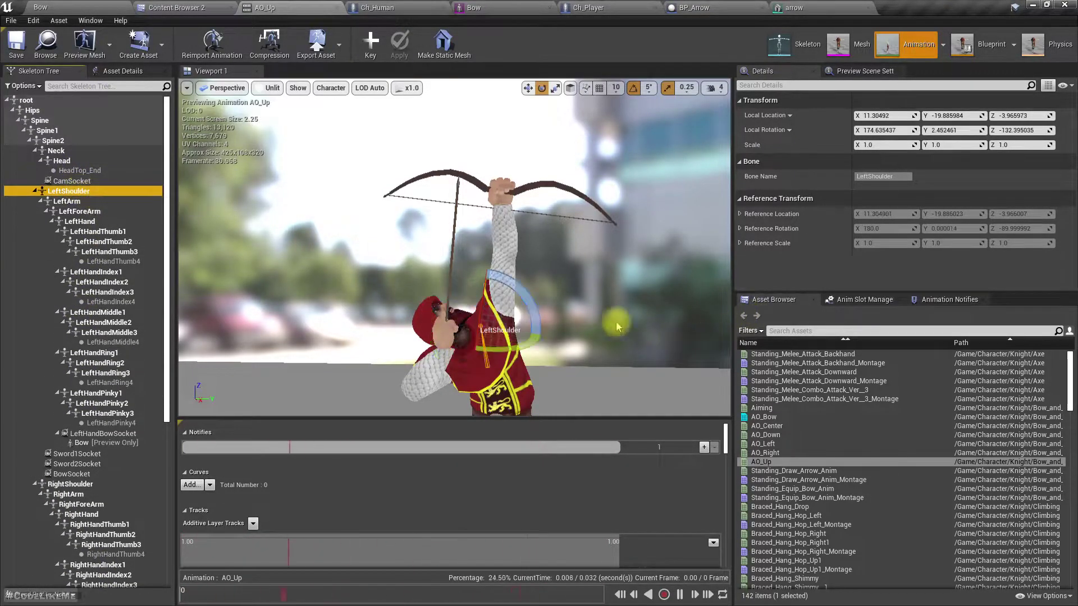
{"action": "left_click_drag", "start_coordinate": [525, 307], "coordinate": [521, 299]}
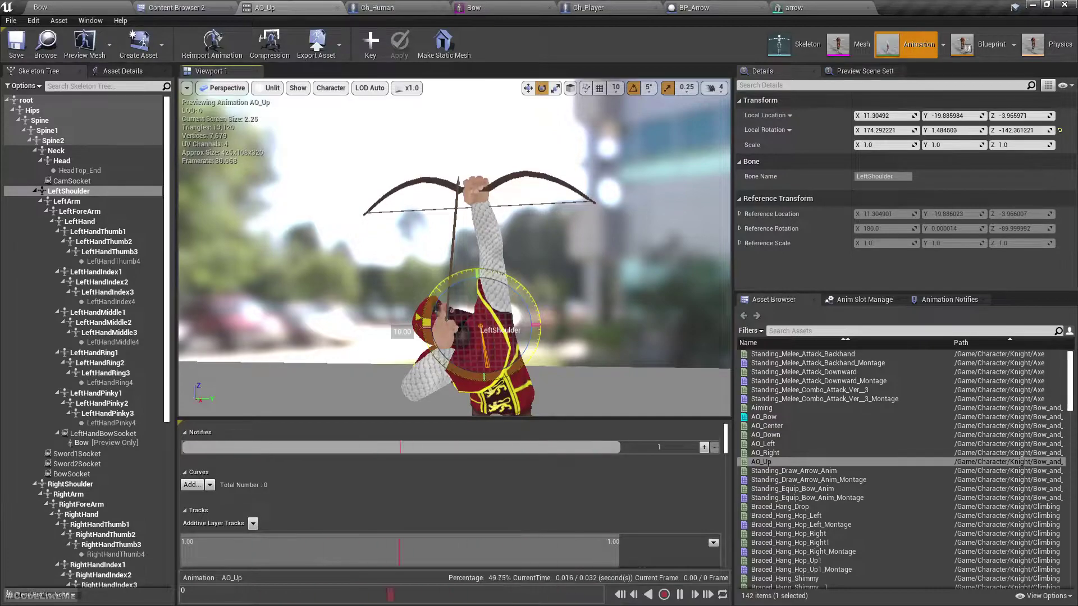
{"action": "left_click_drag", "start_coordinate": [520, 299], "coordinate": [522, 299]}
{"action": "mouse_move", "coordinate": [632, 328]}
{"action": "right_mouse_down"}
{"action": "mouse_move", "coordinate": [640, 334]}
{"action": "mouse_move", "coordinate": [626, 325]}
{"action": "right_mouse_up"}
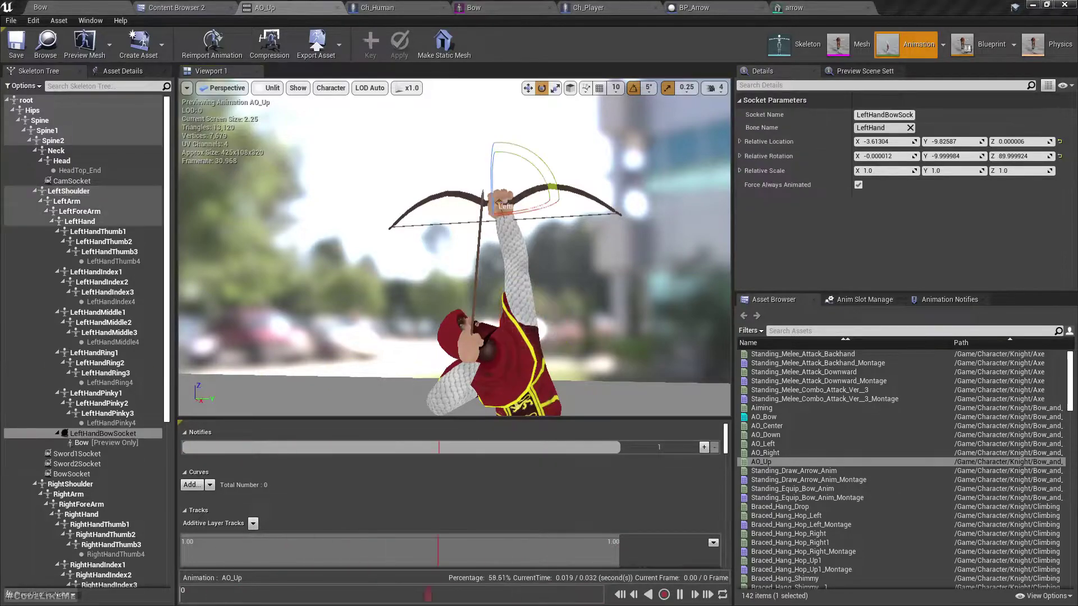
{"action": "left_click", "coordinate": [68, 191]}
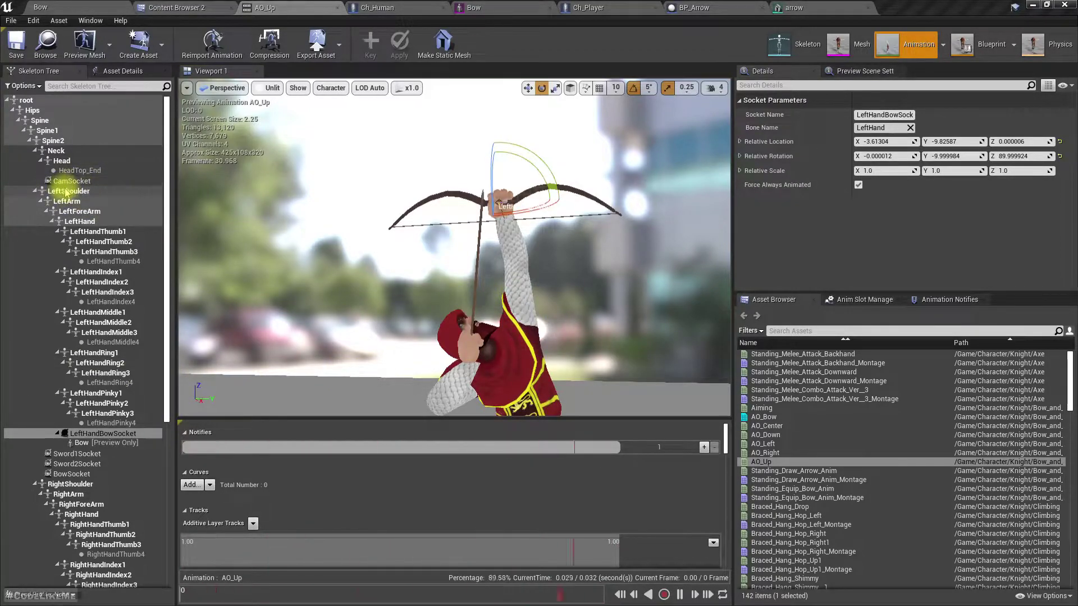
{"action": "left_click", "coordinate": [370, 46]}
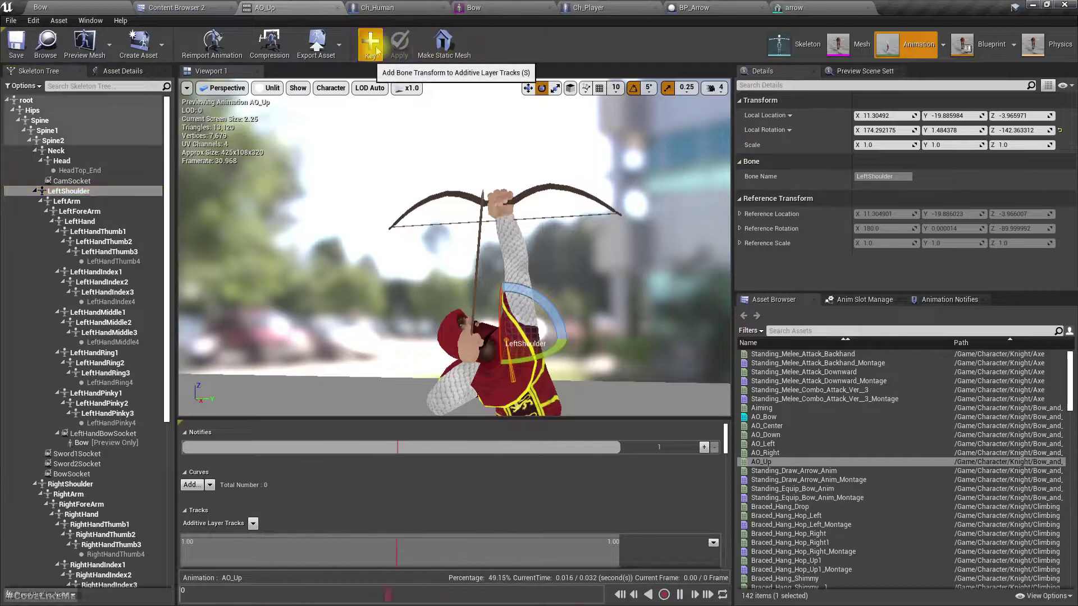
{"action": "left_click", "coordinate": [400, 45]}
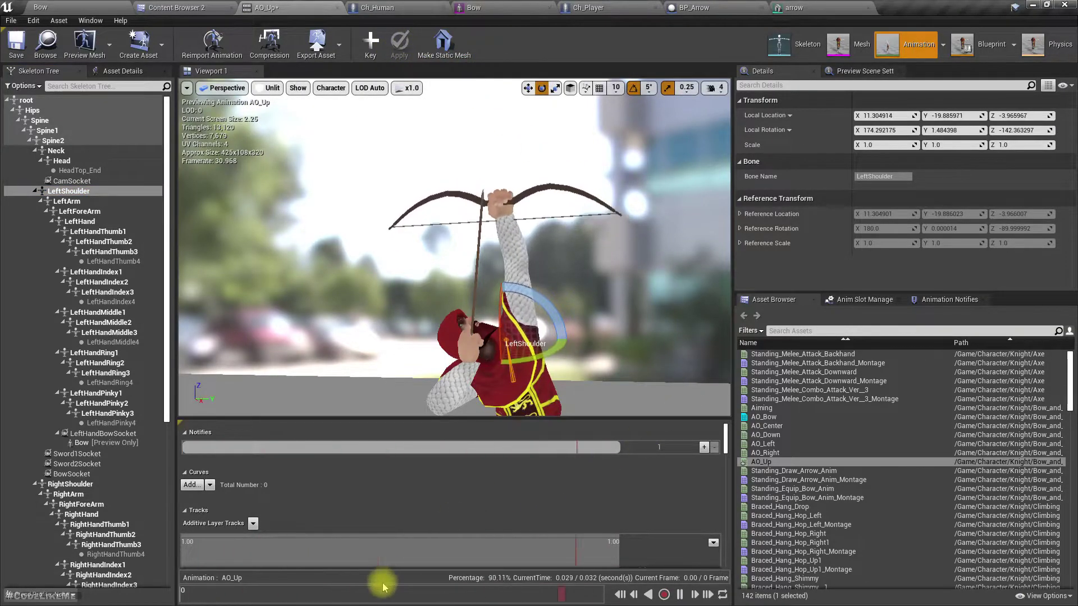
{"action": "key", "text": "ctrl+z"}
{"action": "key", "text": "ctrl+z"}
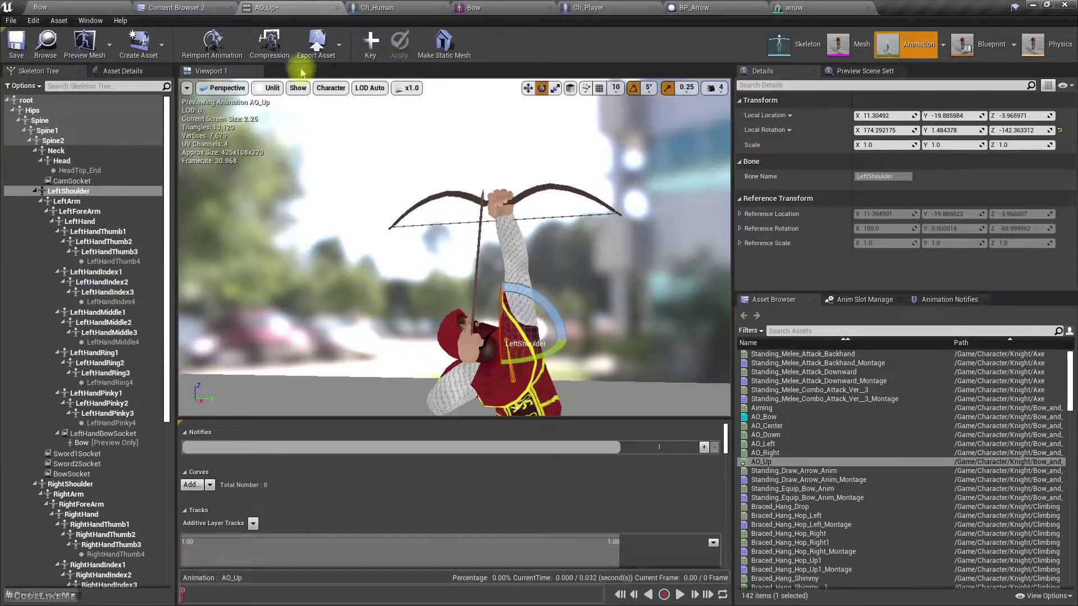
Key the LeftShoulder bone's adjusted transform at frame 0 of AO_Up, apply it, and reopen the AO_Bow aim offset
{"action": "left_click", "coordinate": [371, 42]}
{"action": "left_click", "coordinate": [400, 44]}
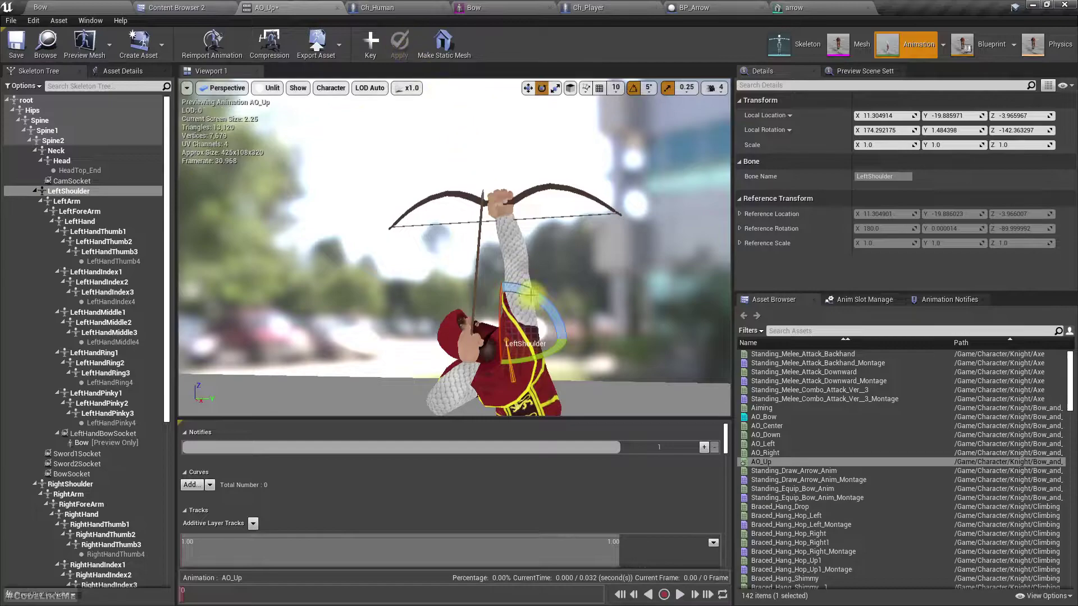
{"action": "left_click", "coordinate": [784, 418]}
{"action": "double_click", "coordinate": [785, 418]}
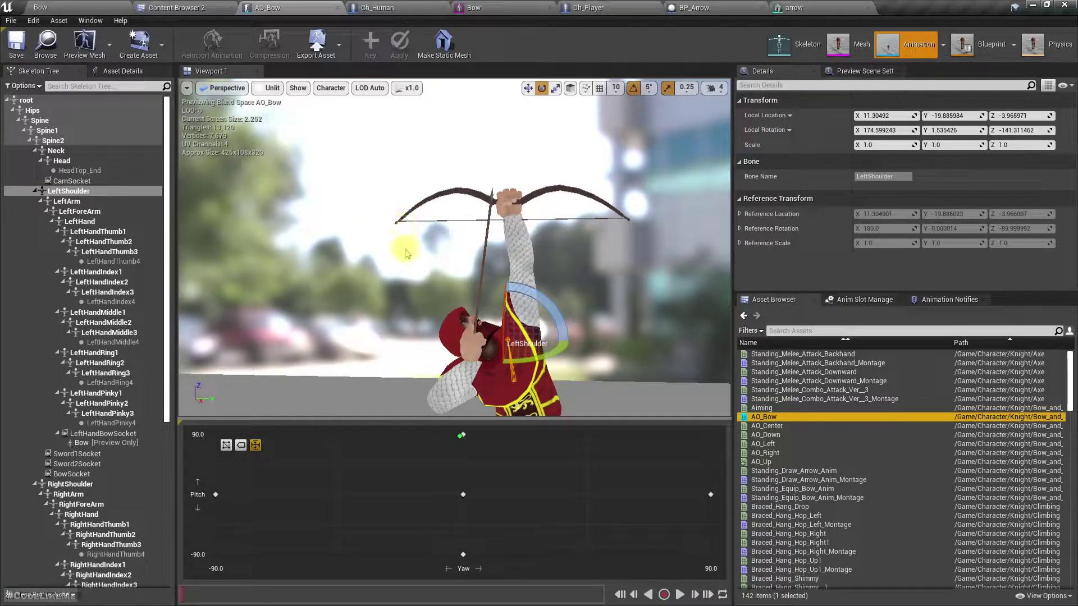
Open Bow_Anim from the Weapons Bow_and_Arrow folder and scrub the animation to about frame 11, with the string drawn
{"action": "left_click", "coordinate": [180, 6]}
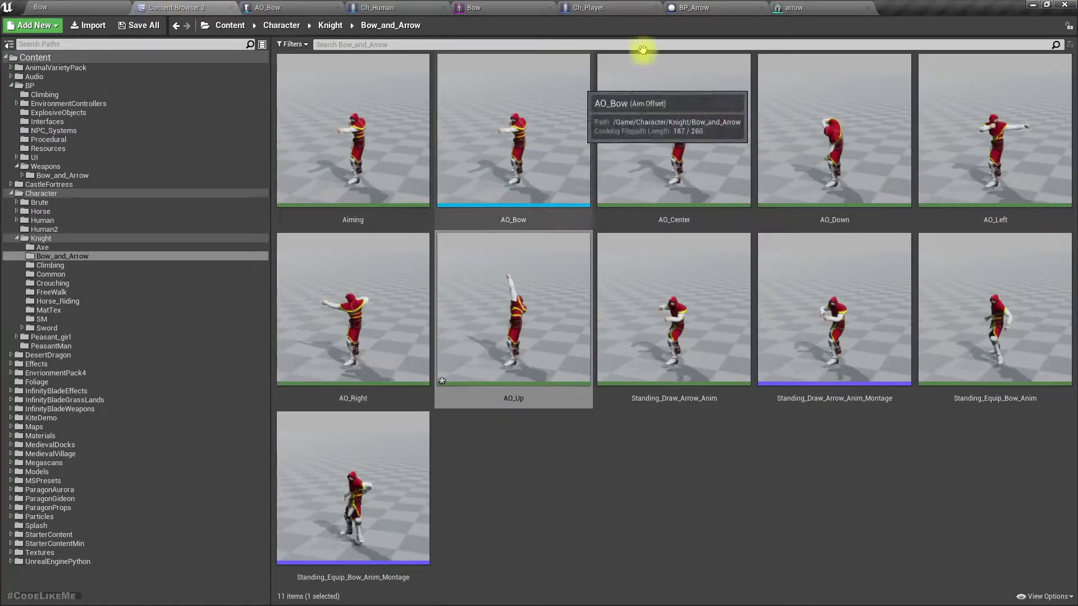
{"action": "left_click", "coordinate": [811, 6]}
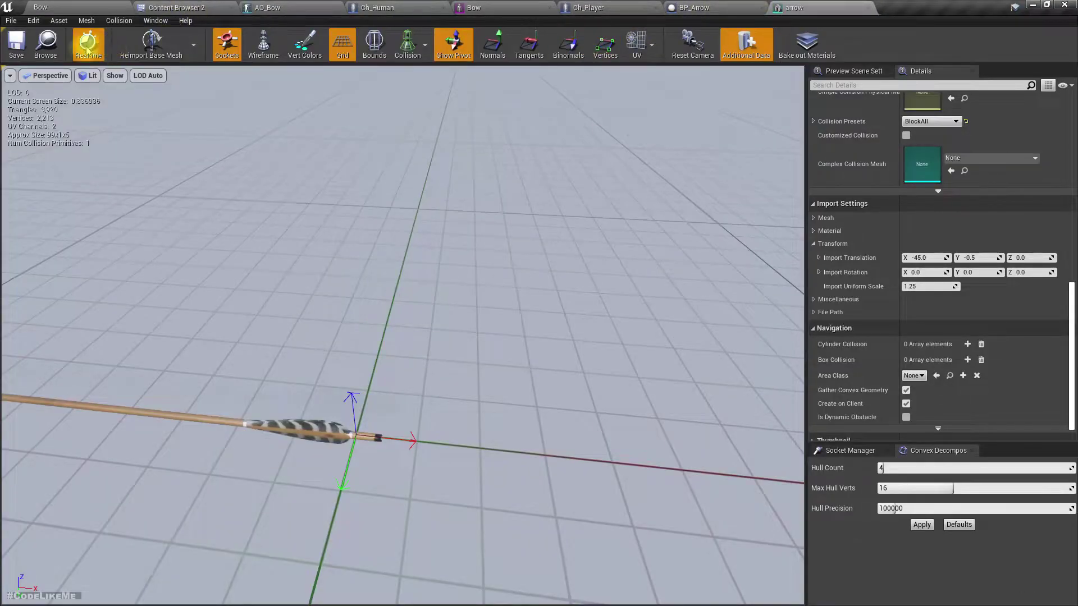
{"action": "left_click", "coordinate": [174, 8]}
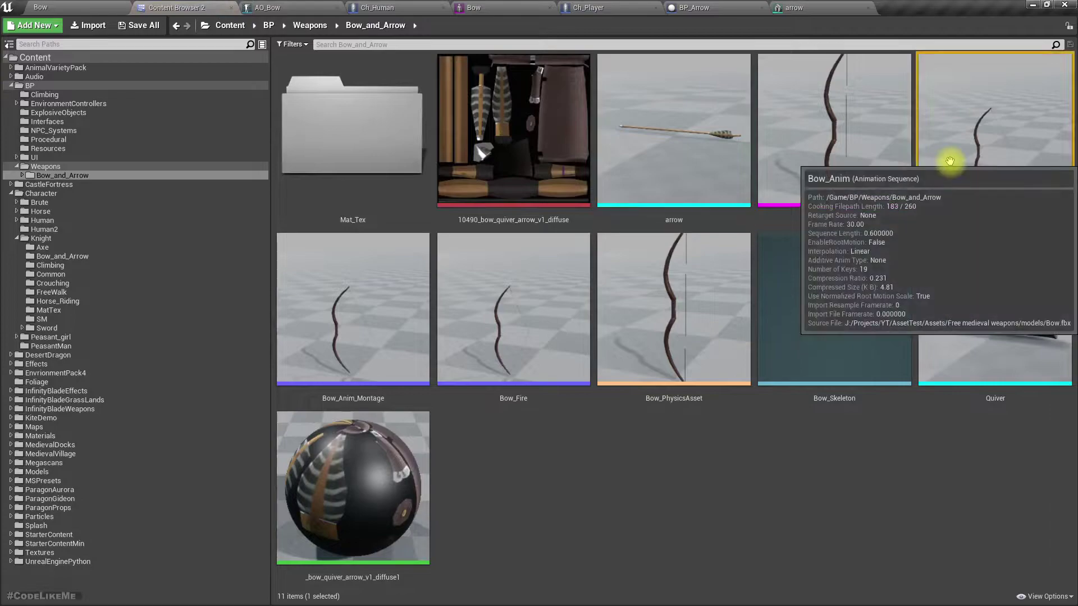
{"action": "double_click", "coordinate": [950, 162]}
{"action": "left_click_drag", "start_coordinate": [392, 589], "coordinate": [444, 583]}
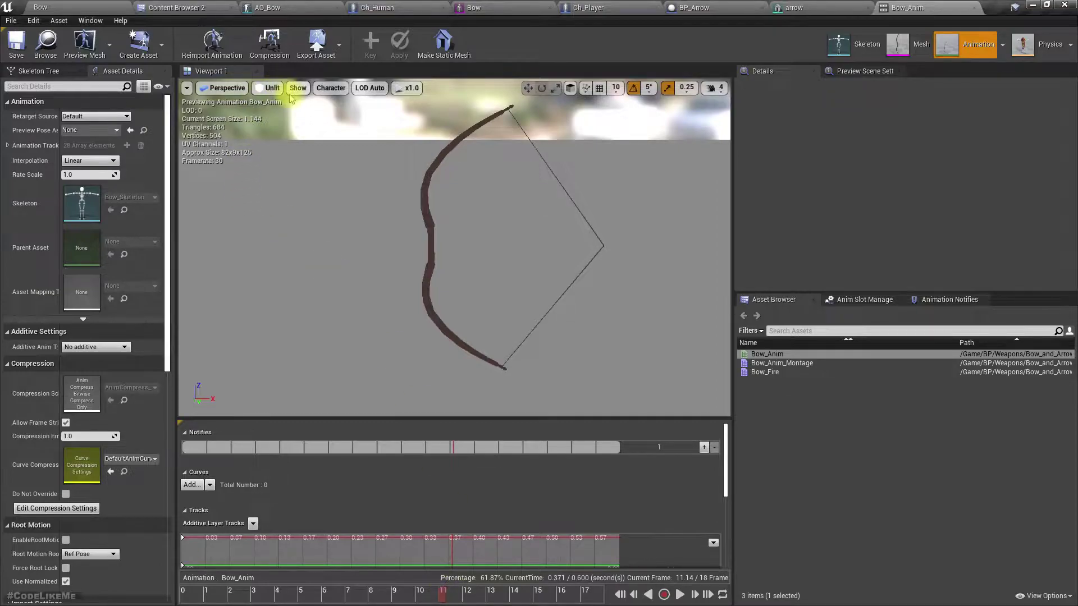
{"action": "left_click", "coordinate": [443, 43]}
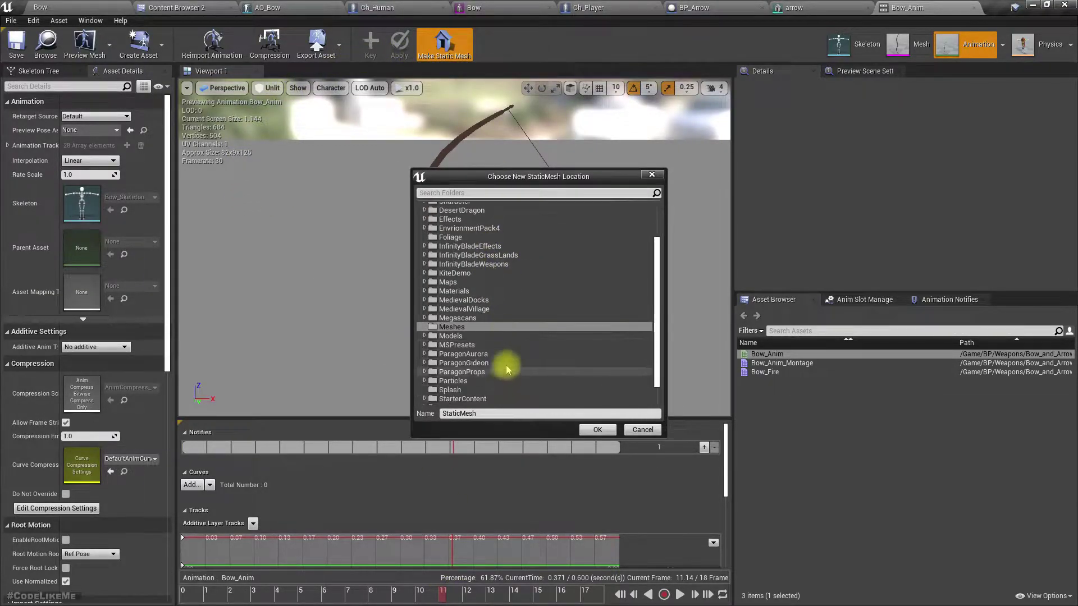
{"action": "scroll", "coordinate": [505, 366], "scroll_direction": "down", "scroll_amount": 3}
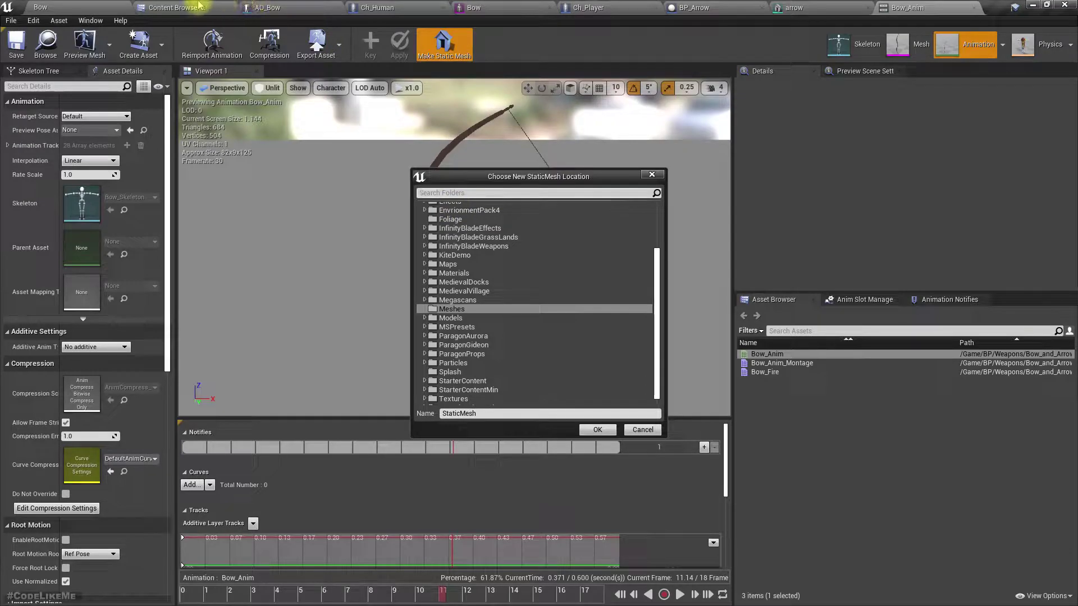
{"action": "left_click", "coordinate": [652, 175]}
{"action": "left_click", "coordinate": [185, 8]}
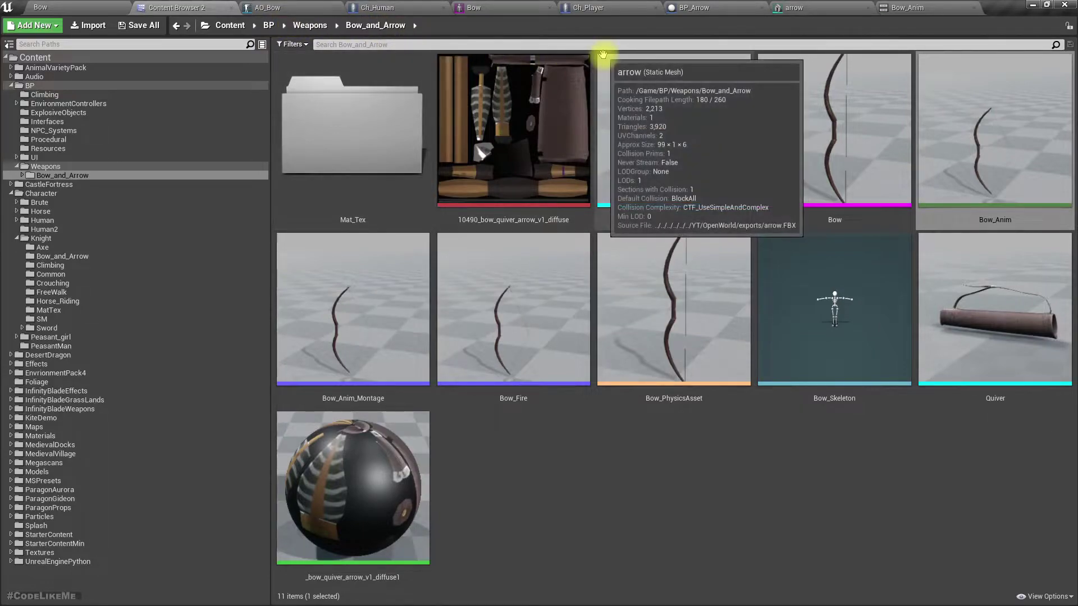
{"action": "left_click", "coordinate": [898, 7]}
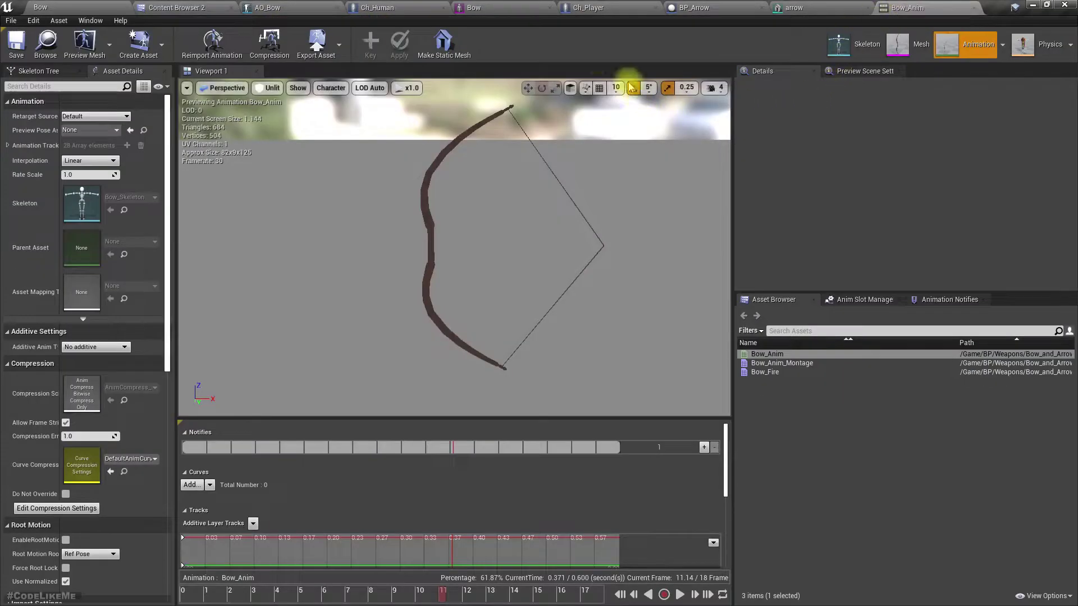
Make a static mesh of the current bow pose, named bow_drawn, in the BP/Weapons/Bow_and_Arrow folder
{"action": "left_click", "coordinate": [443, 43]}
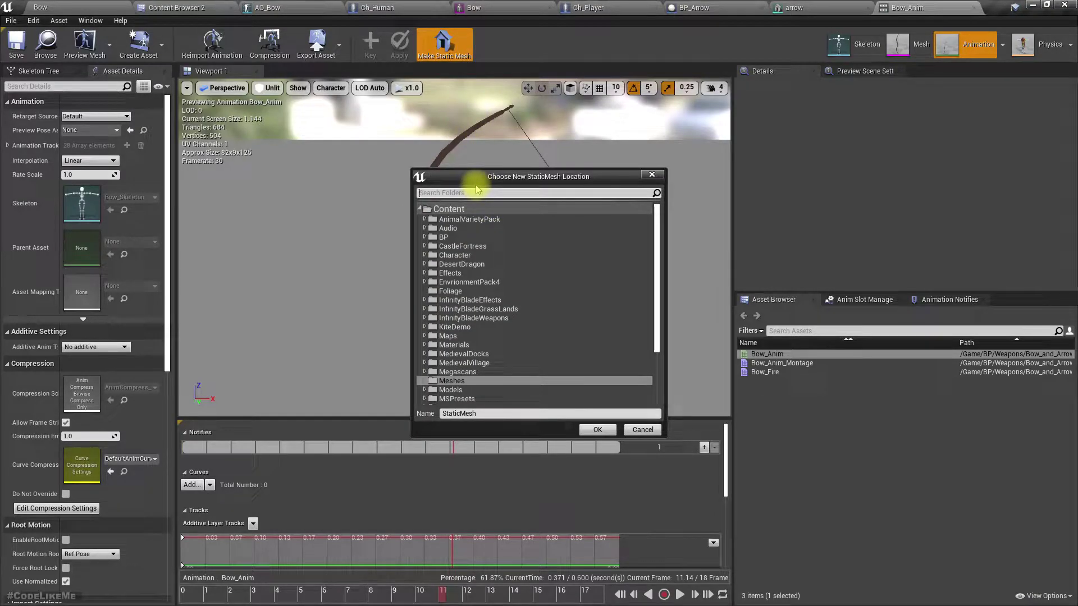
{"action": "type", "text": "bow and"}
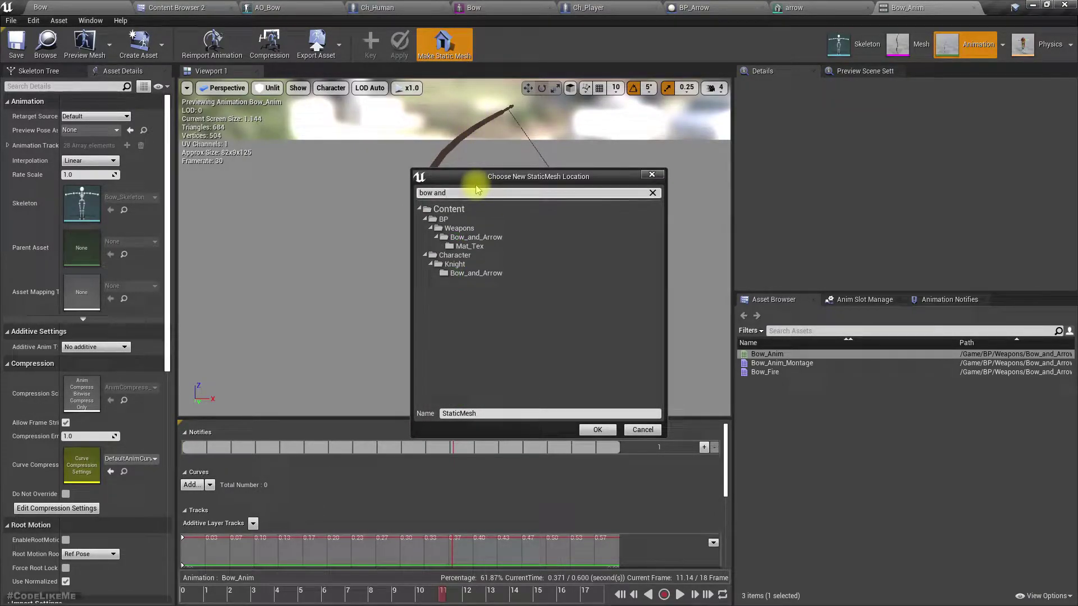
{"action": "left_click", "coordinate": [476, 237]}
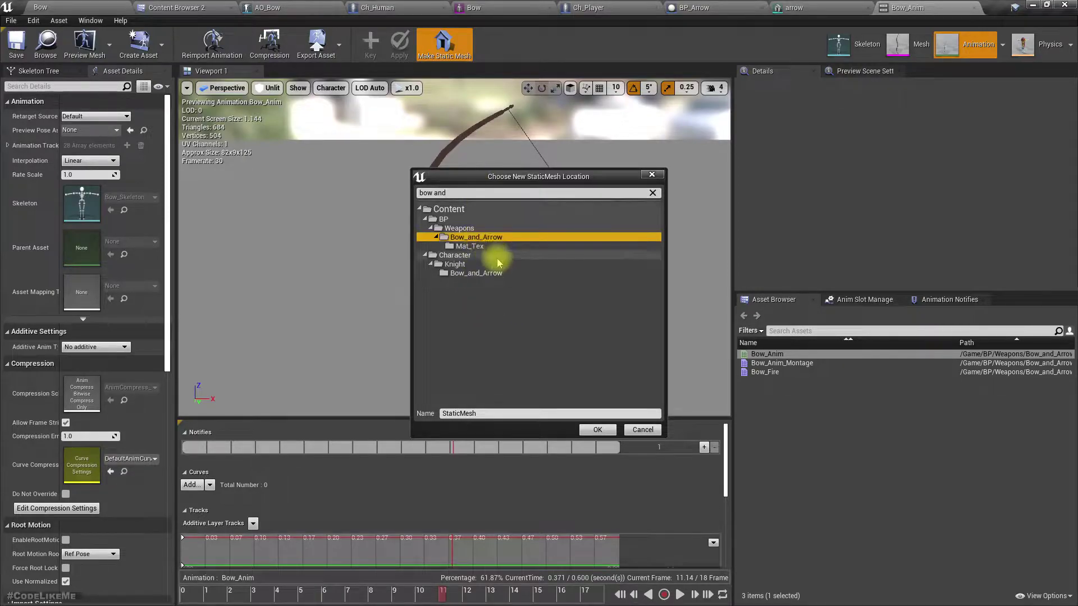
{"action": "left_click", "coordinate": [542, 414]}
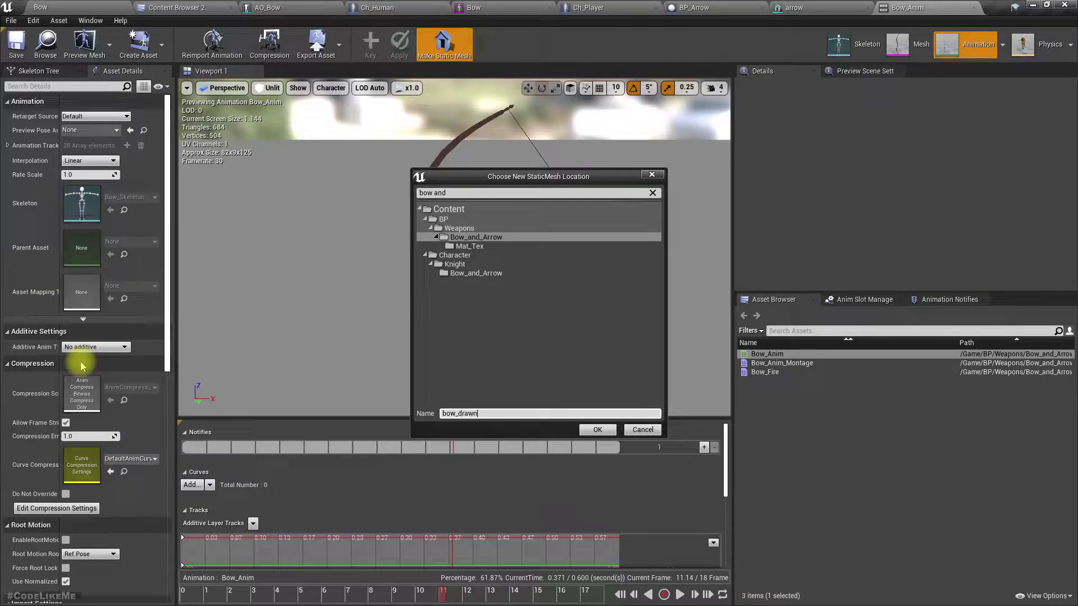
{"action": "left_click", "coordinate": [590, 431]}
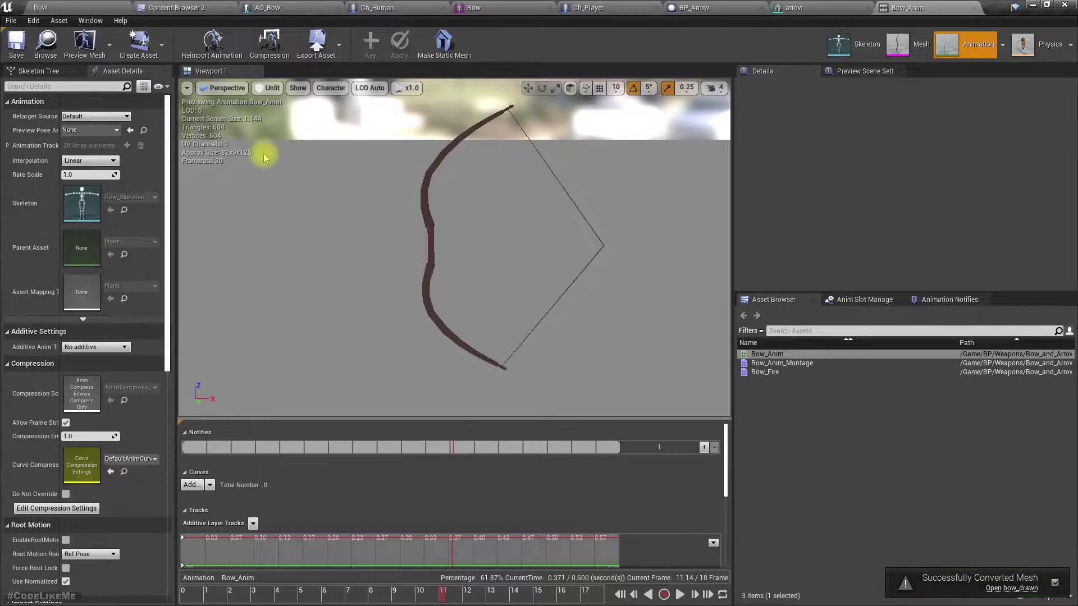
Locate the bow_drawn mesh in the BP/Weapons/Bow_and_Arrow folder and return to the AO_Bow aim offset
{"action": "left_click", "coordinate": [47, 46]}
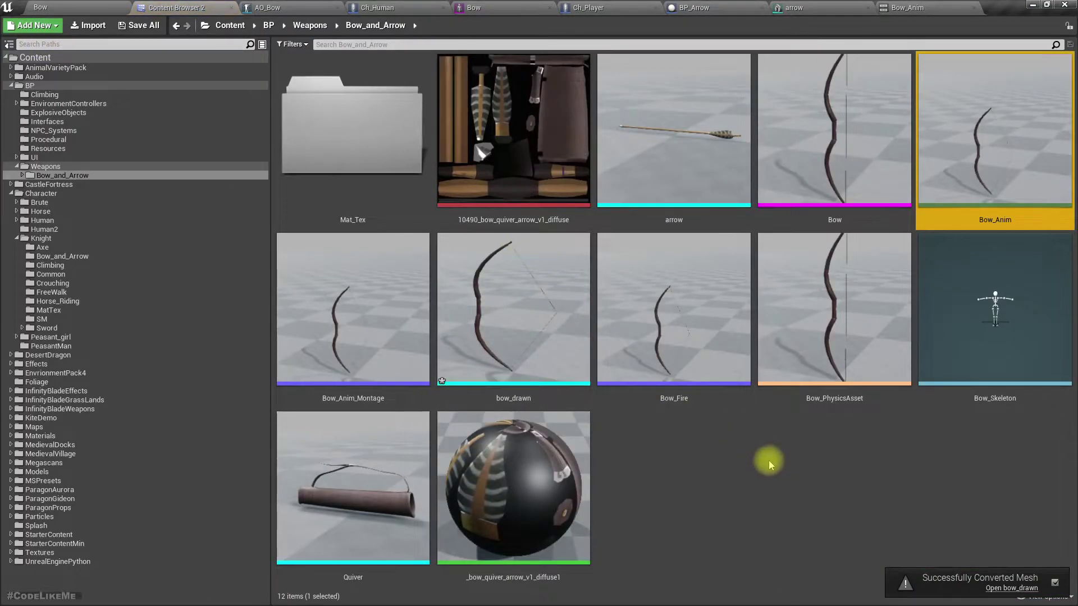
{"action": "left_click", "coordinate": [542, 297]}
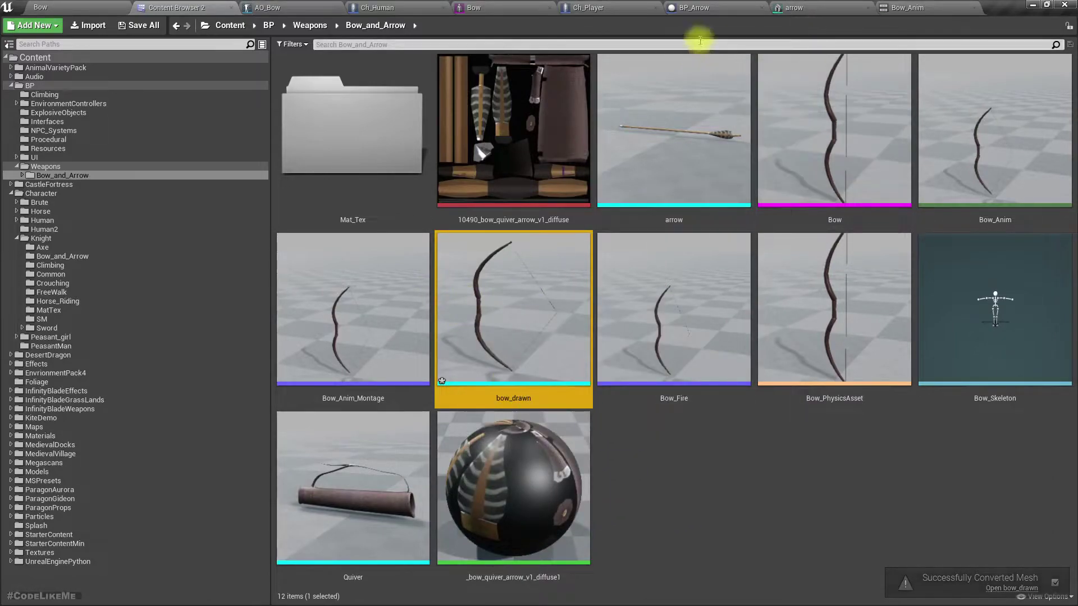
{"action": "left_click", "coordinate": [517, 6]}
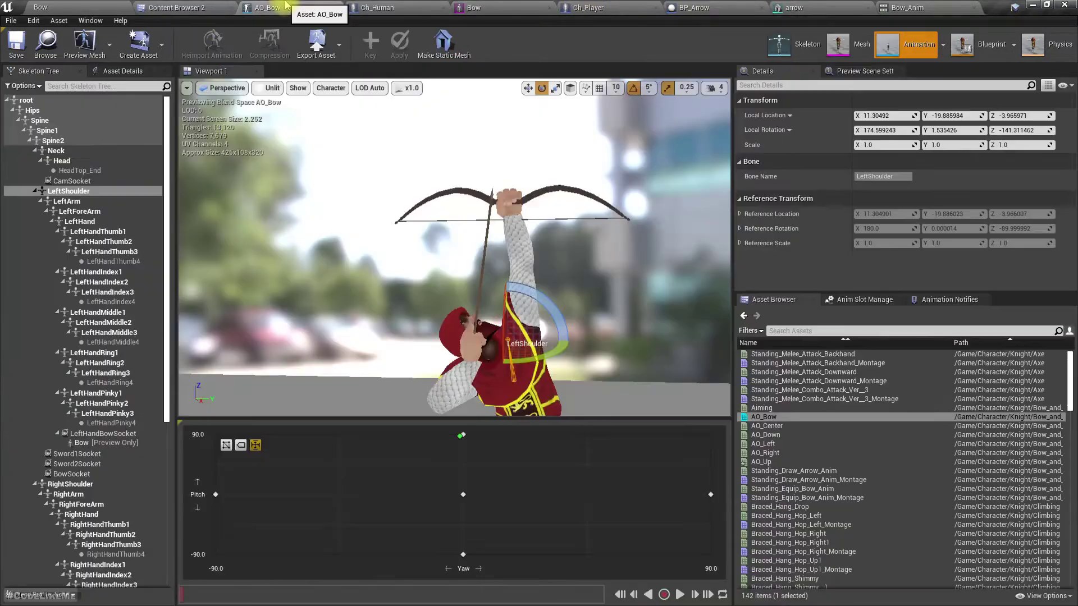
{"action": "left_click", "coordinate": [308, 8]}
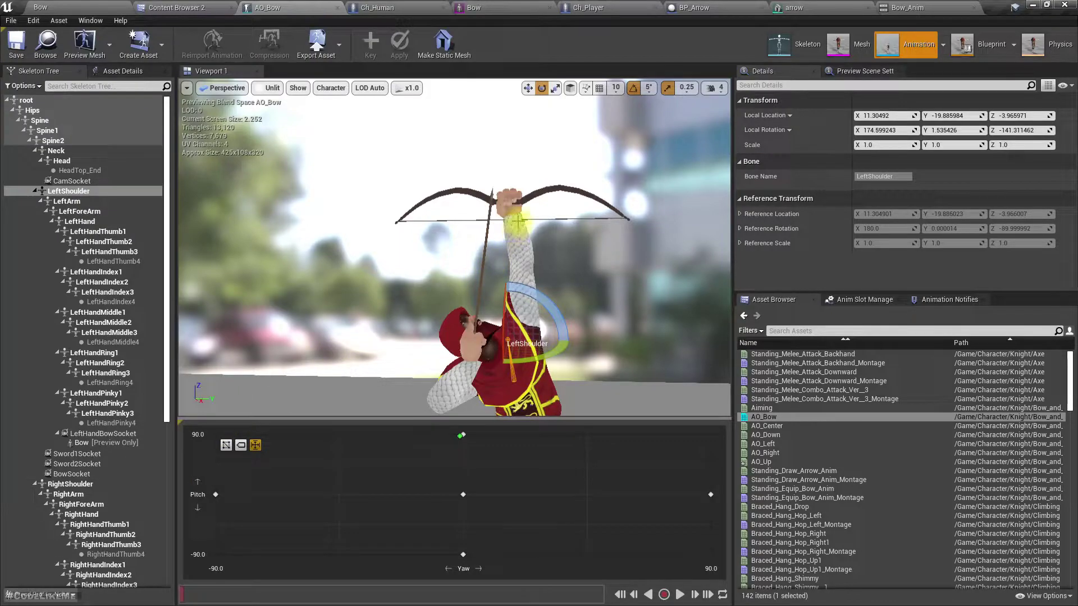
Remove all attached preview assets from LeftHandBowSocket, and undo that removal
{"action": "left_click", "coordinate": [97, 435]}
{"action": "right_click", "coordinate": [97, 438]}
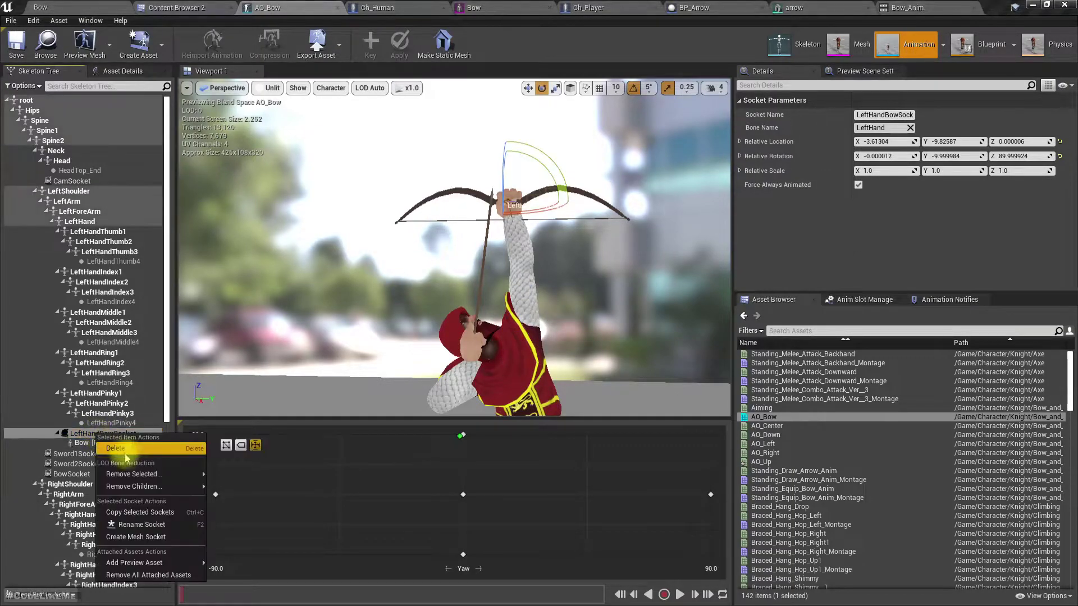
{"action": "mouse_move", "coordinate": [135, 475]}
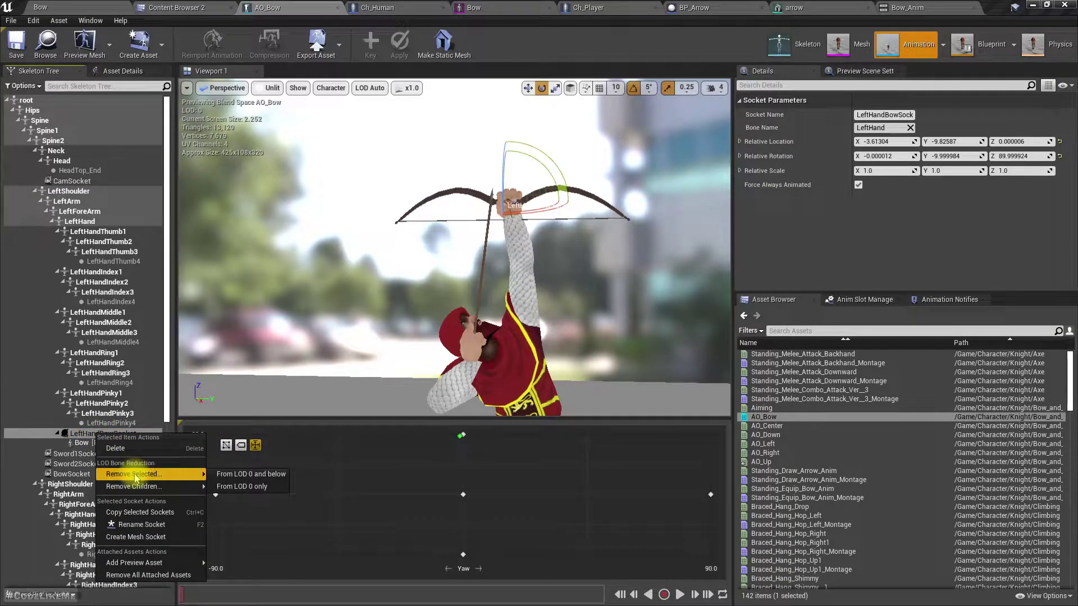
{"action": "left_click", "coordinate": [162, 575]}
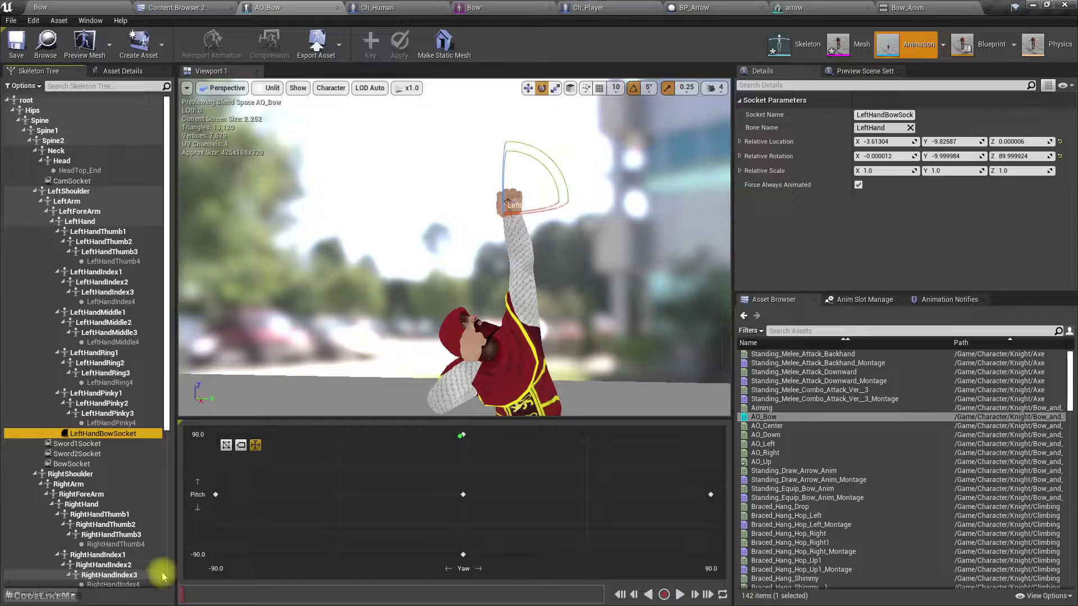
{"action": "key", "text": "ctrl+z"}
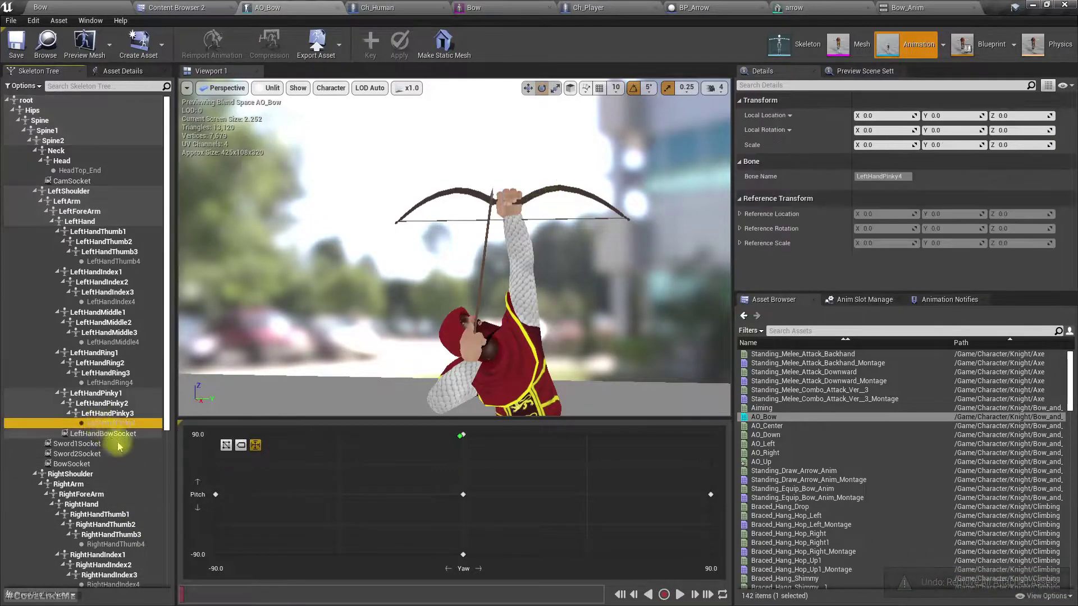
Attach the bow_drawn mesh to LeftHandBowSocket as a preview asset
{"action": "left_click", "coordinate": [100, 433]}
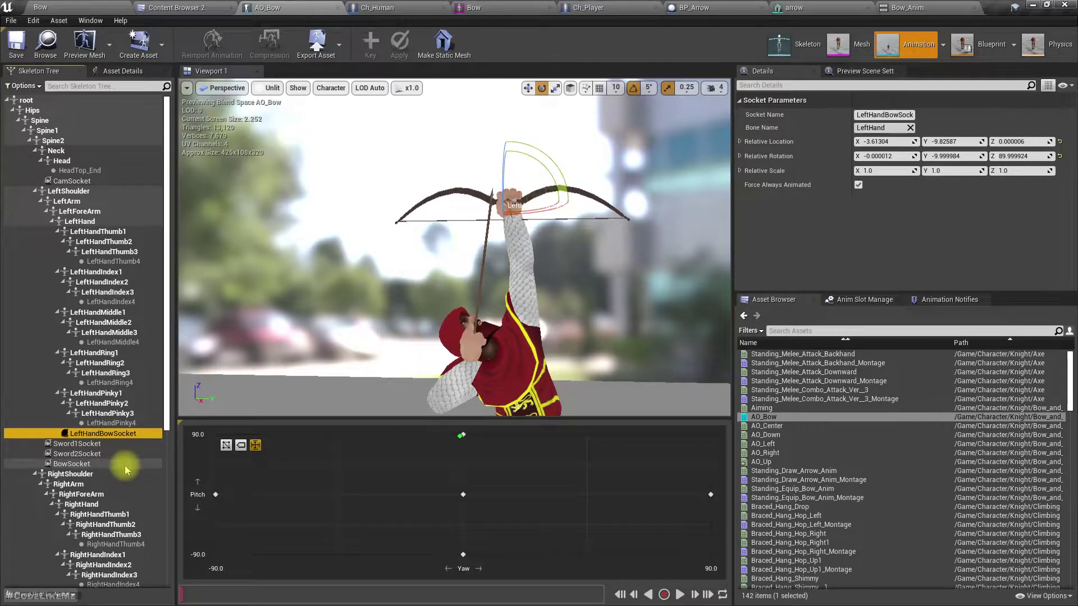
{"action": "right_click", "coordinate": [99, 434]}
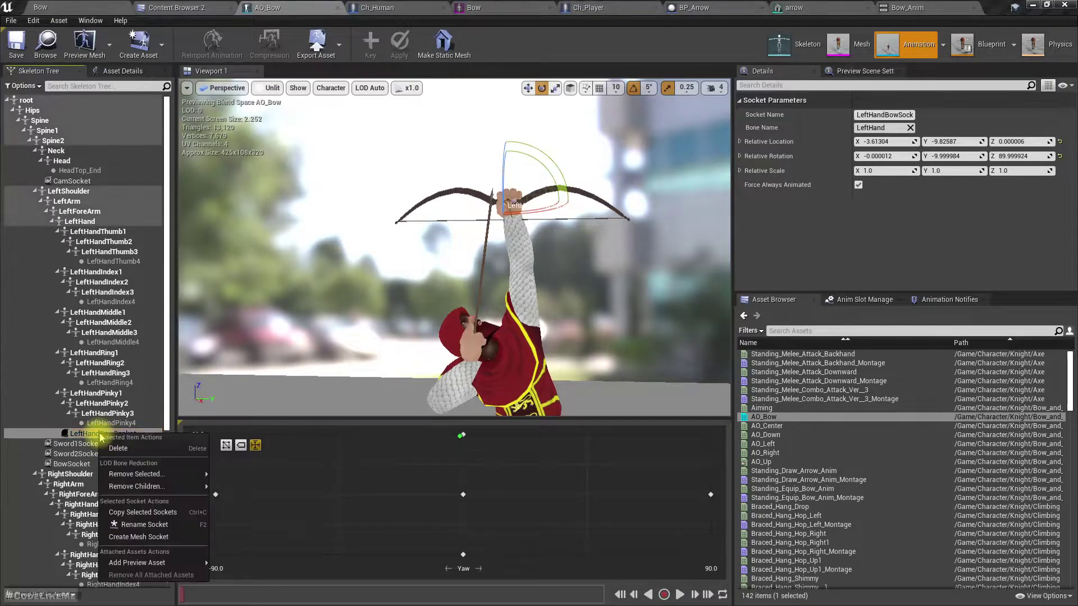
{"action": "mouse_move", "coordinate": [149, 492]}
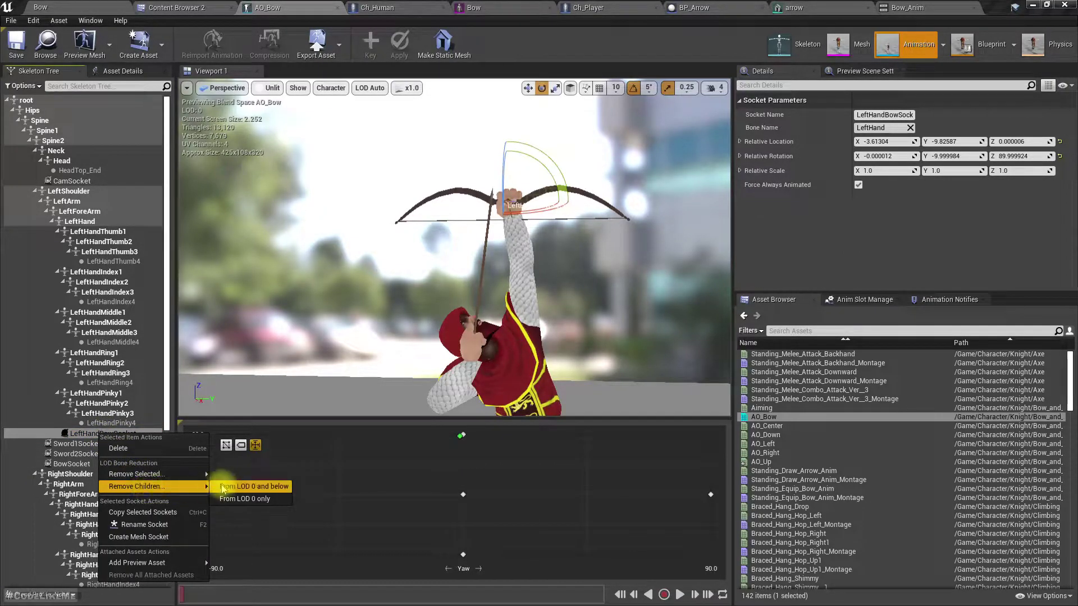
{"action": "mouse_move", "coordinate": [188, 475]}
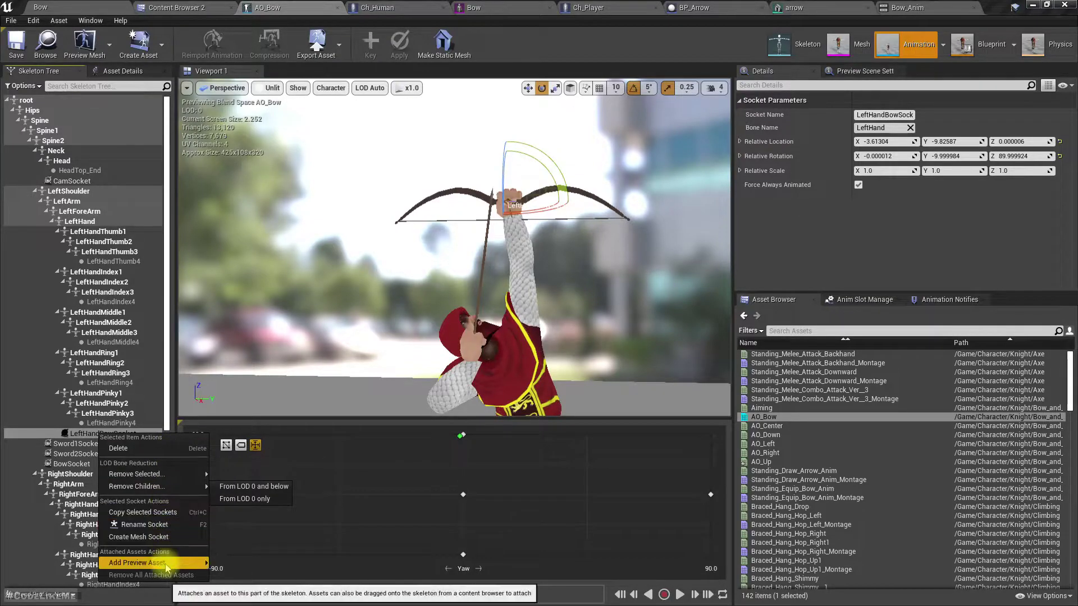
{"action": "mouse_move", "coordinate": [167, 568]}
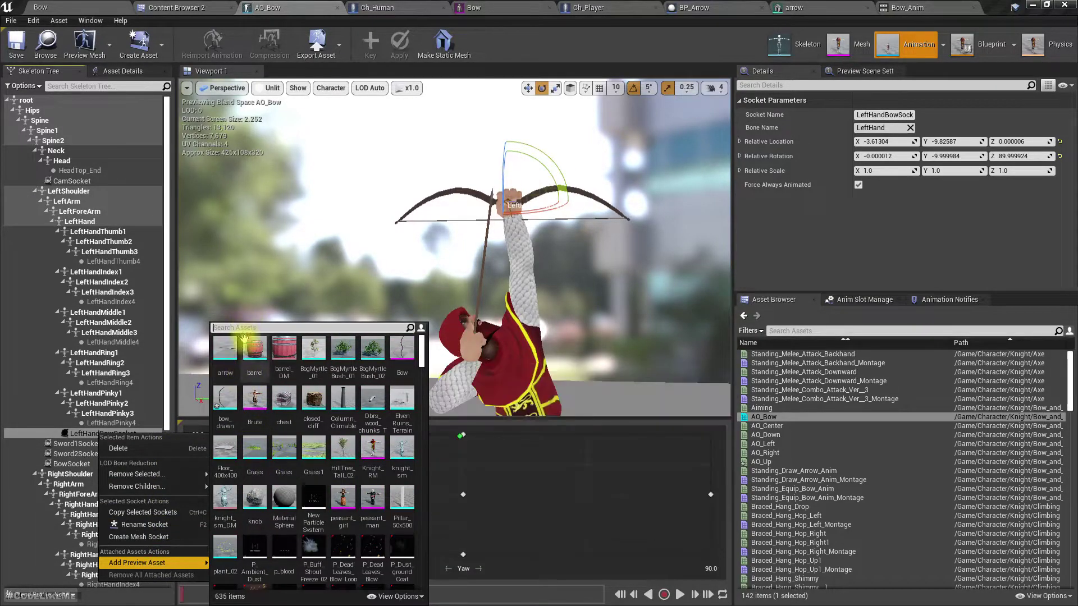
{"action": "left_click", "coordinate": [230, 401]}
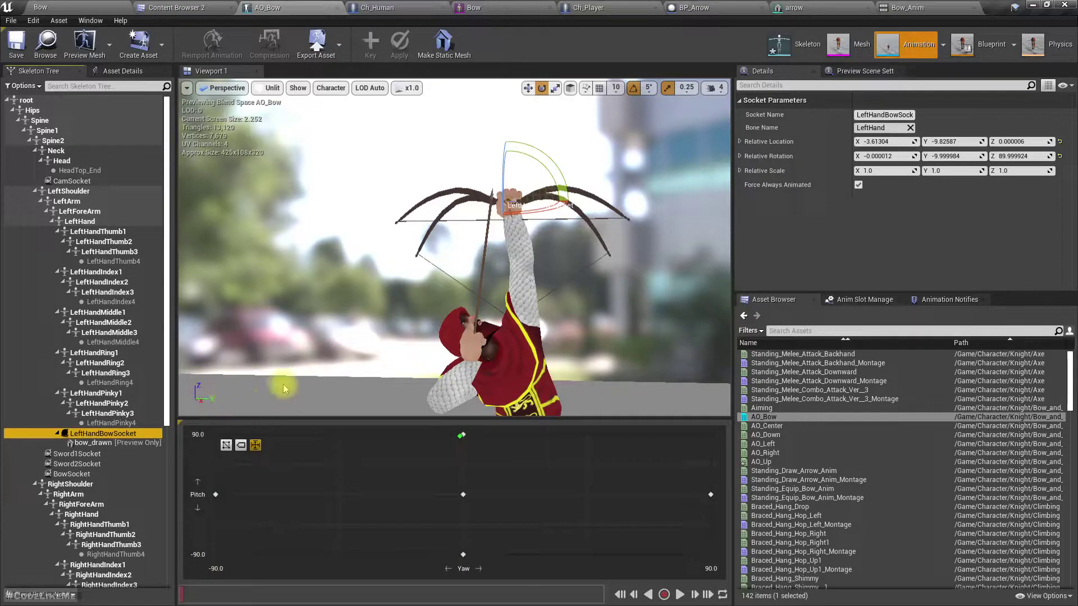
Remove all preview assets attached to LeftHandBowSocket, including bow_drawn
{"action": "left_click", "coordinate": [113, 444]}
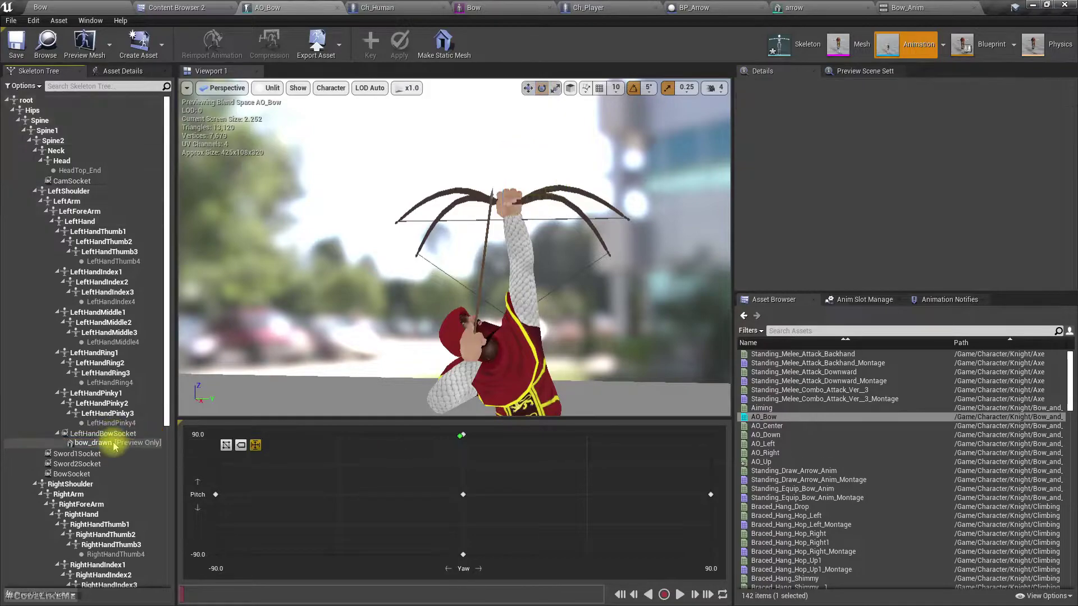
{"action": "left_click", "coordinate": [105, 434]}
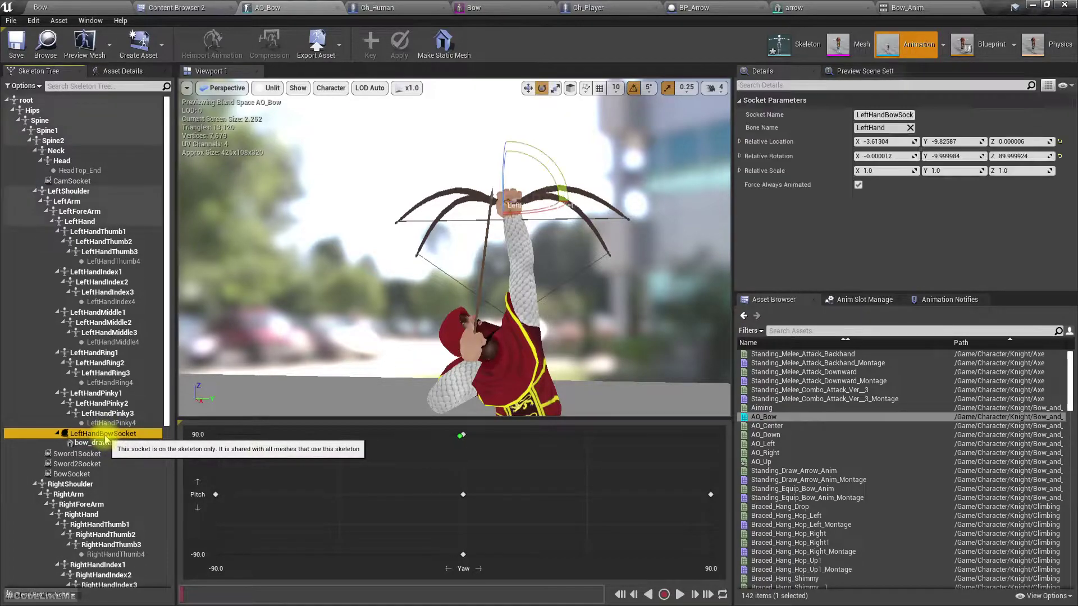
{"action": "right_click", "coordinate": [105, 441]}
{"action": "mouse_move", "coordinate": [166, 564]}
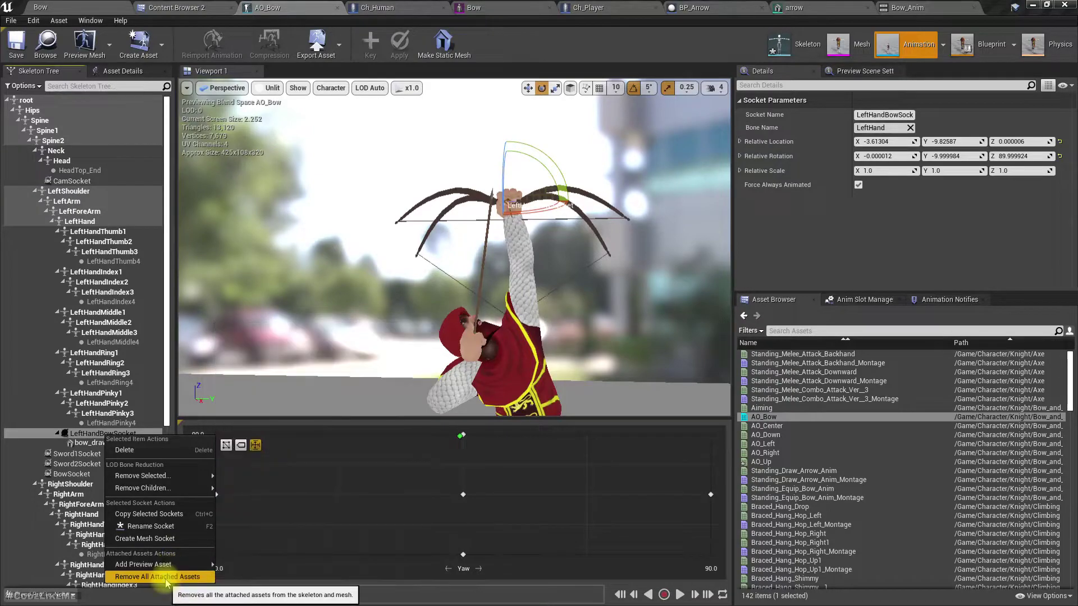
{"action": "left_click", "coordinate": [166, 578]}
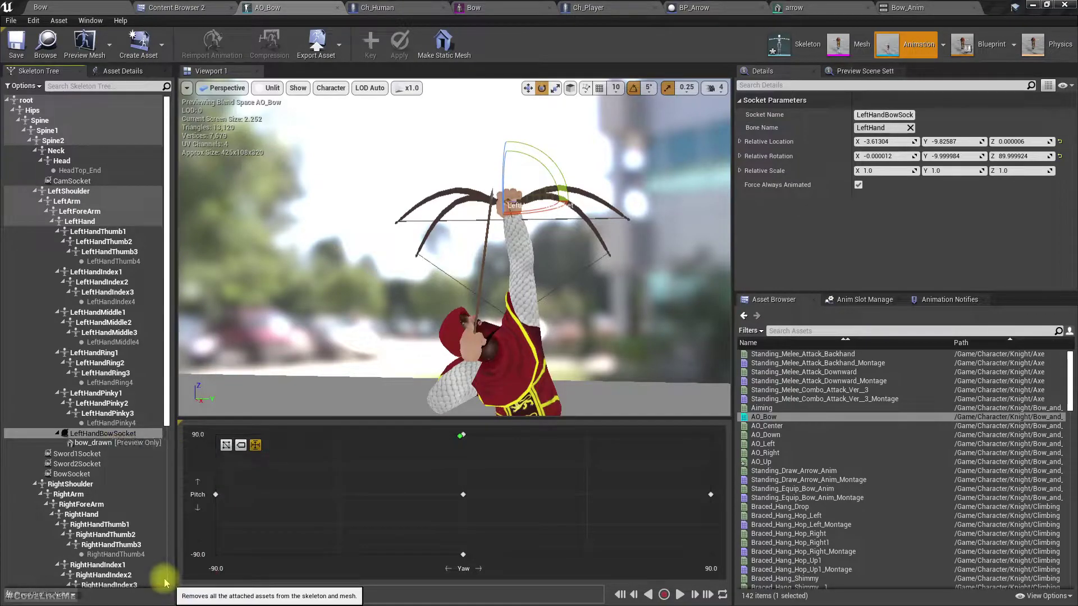
{"action": "right_click", "coordinate": [111, 432]}
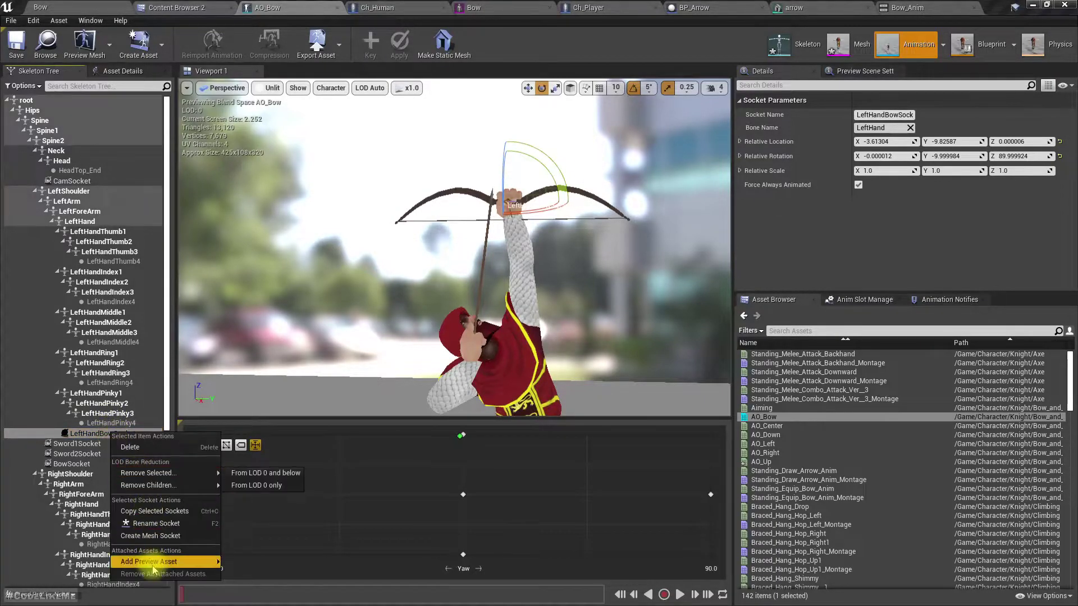
{"action": "mouse_move", "coordinate": [152, 563]}
{"action": "left_click", "coordinate": [474, 200]}
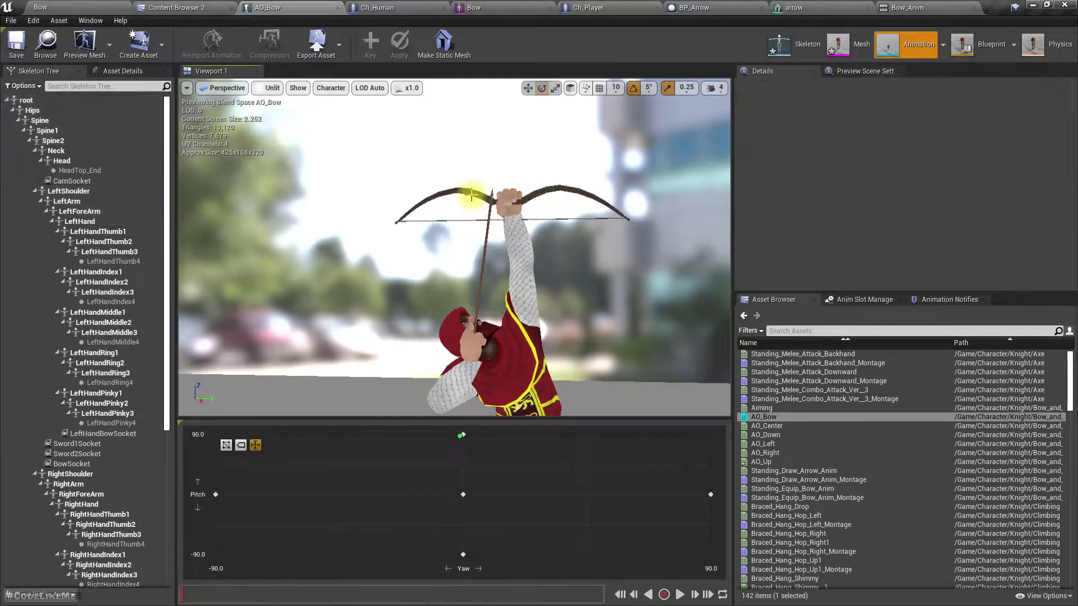
Close the Bow_Anim editor and reopen AO_Bow from the Character/Knight/Bow_and_Arrow folder
{"action": "left_click", "coordinate": [46, 40]}
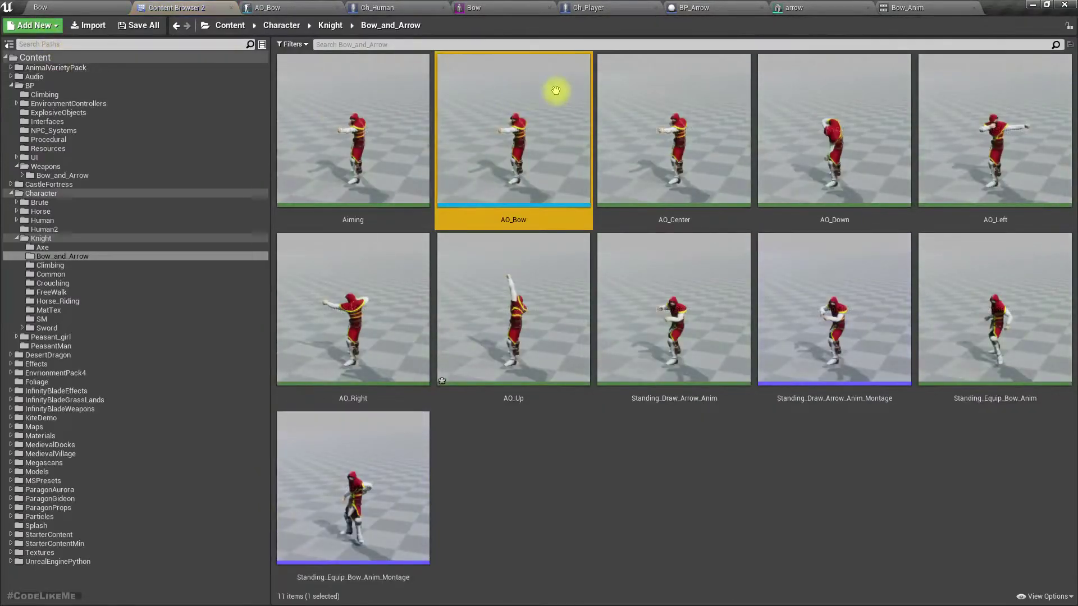
{"action": "left_click", "coordinate": [973, 10]}
{"action": "double_click", "coordinate": [481, 185]}
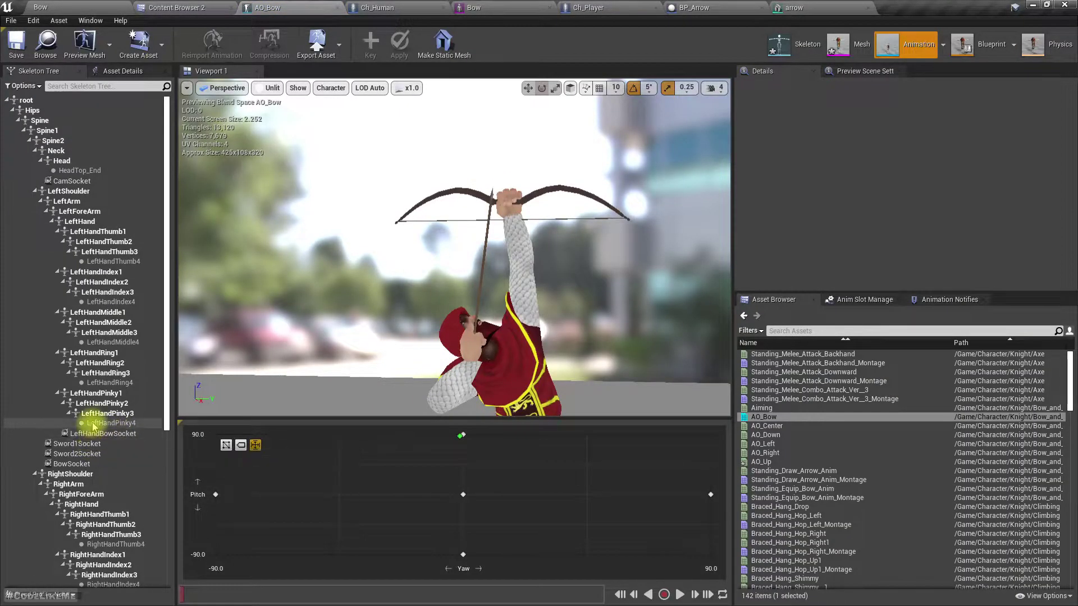
Add bow_drawn as the preview asset on LeftHandBowSocket again and check it in the knight's hand
{"action": "left_click", "coordinate": [111, 435]}
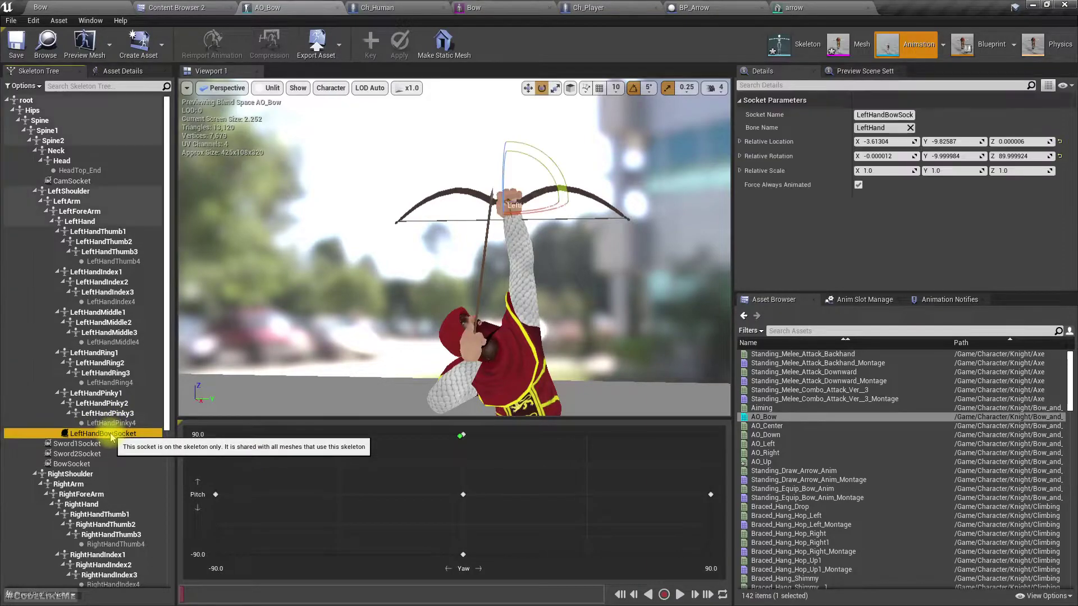
{"action": "right_click", "coordinate": [111, 438]}
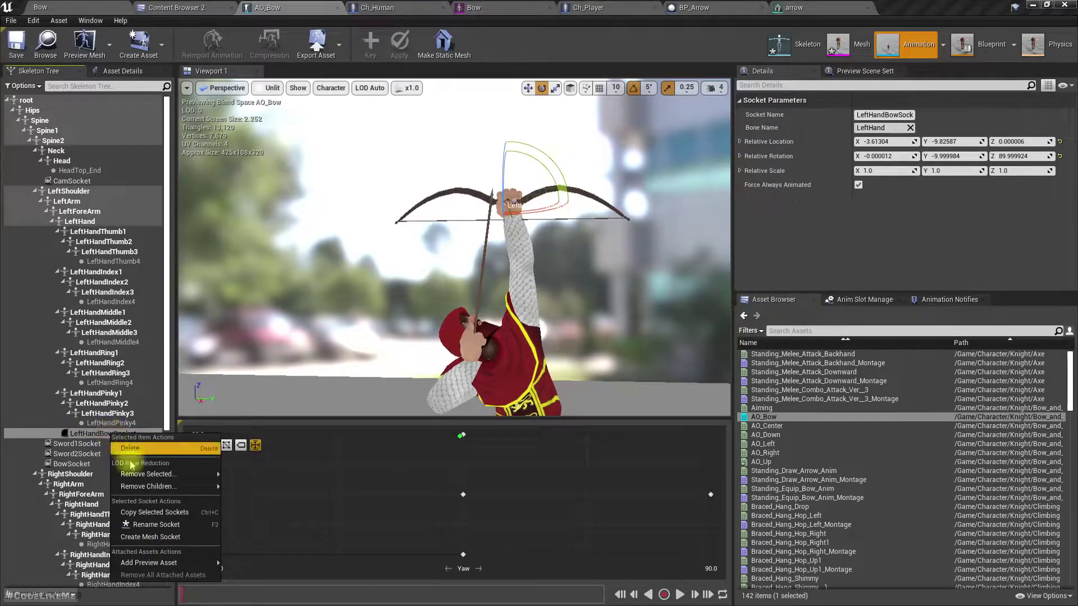
{"action": "mouse_move", "coordinate": [189, 564]}
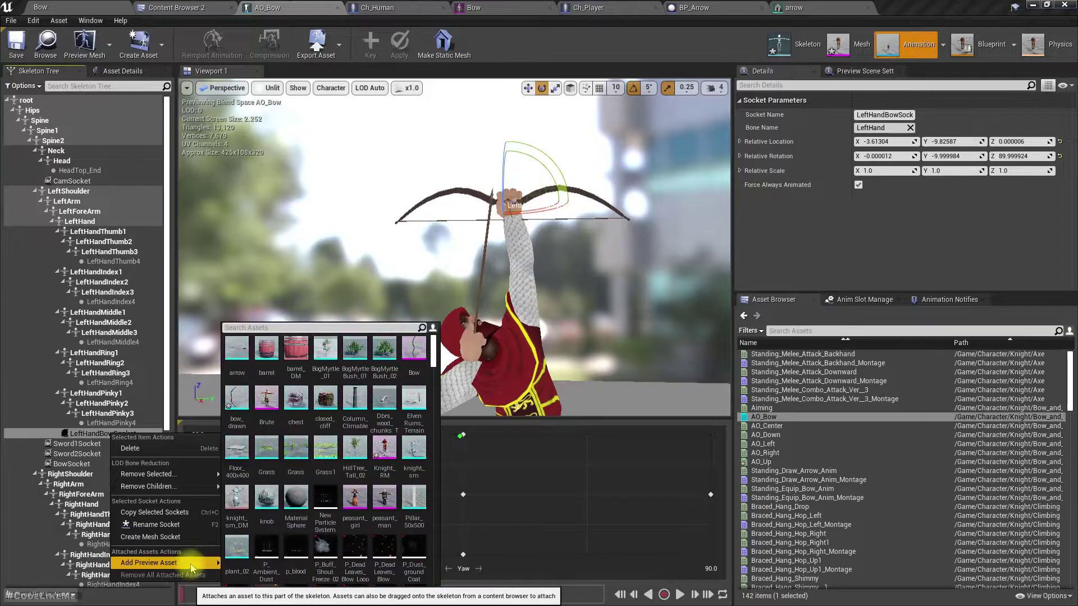
{"action": "left_click", "coordinate": [237, 400]}
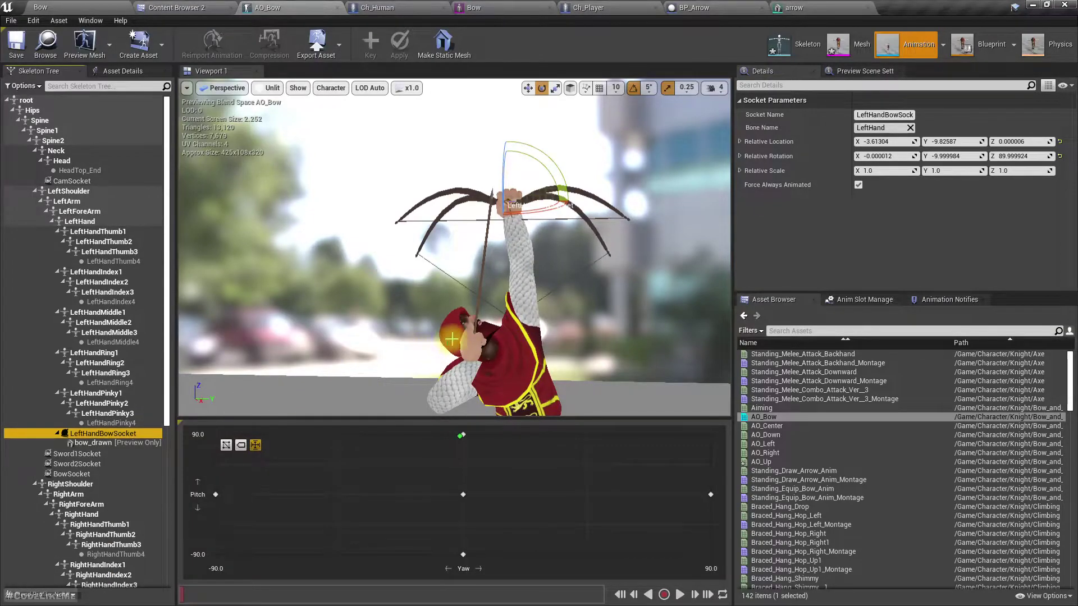
{"action": "left_click_drag", "start_coordinate": [500, 357], "coordinate": [528, 351]}
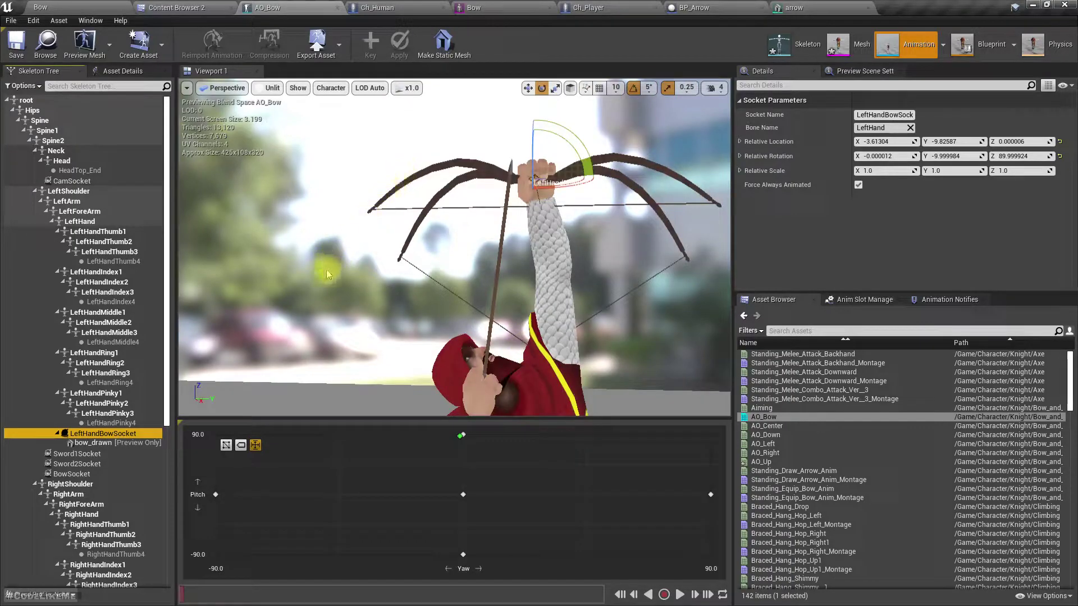
{"action": "left_click", "coordinate": [105, 443]}
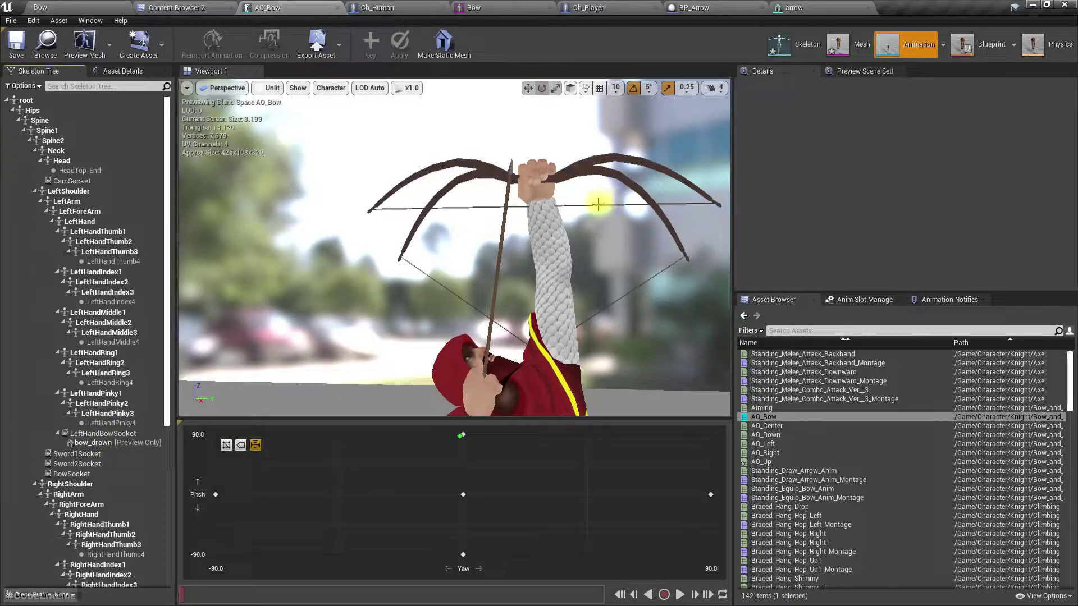
{"action": "scroll", "coordinate": [599, 204], "scroll_direction": "down", "scroll_amount": 6}
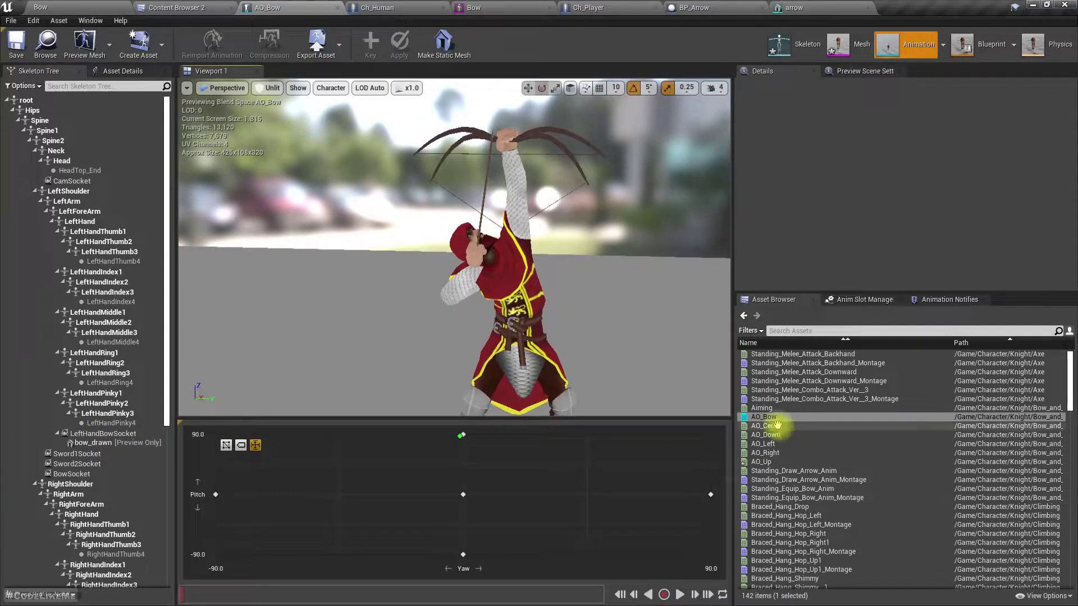
Switch between AO_Up and AO_Bow, ending on AO_Up, and examine the drawn bow in the upward aiming pose
{"action": "left_click", "coordinate": [785, 461]}
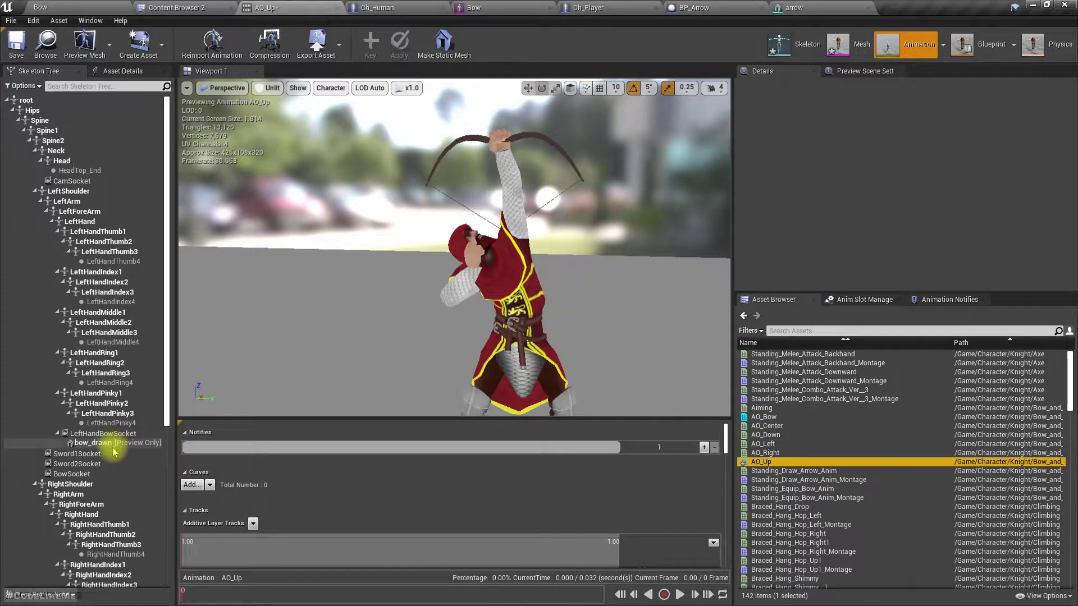
{"action": "left_click", "coordinate": [763, 417]}
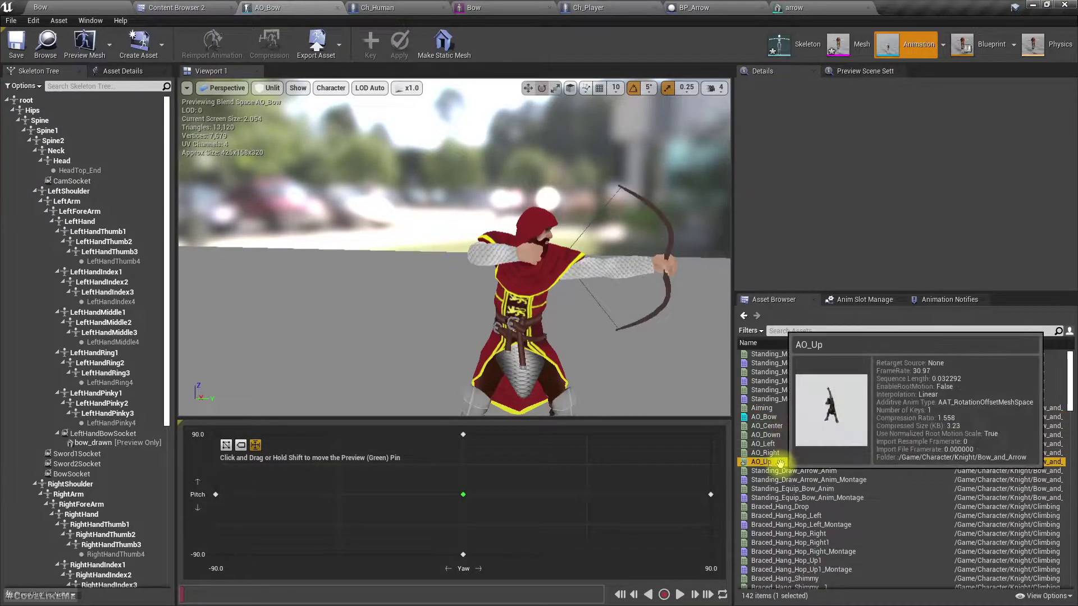
{"action": "left_click", "coordinate": [778, 461]}
{"action": "right_click_drag", "start_coordinate": [500, 252], "coordinate": [512, 207]}
{"action": "key", "text": "s"}
{"action": "key", "text": "w"}
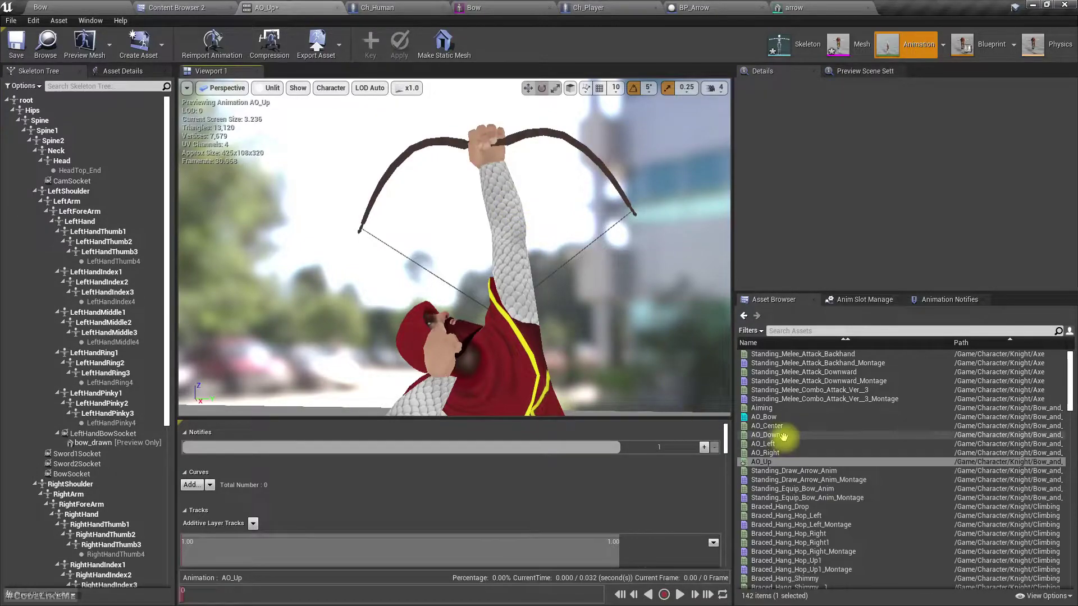
Open the AO_Center pose and examine how the drawn bow and string line up with the knight's hands
{"action": "left_click", "coordinate": [766, 425]}
{"action": "key", "text": "s"}
{"action": "mouse_move", "coordinate": [678, 378]}
{"action": "right_mouse_down"}
{"action": "mouse_move", "coordinate": [702, 395]}
{"action": "mouse_move", "coordinate": [690, 378]}
{"action": "mouse_move", "coordinate": [634, 387]}
{"action": "mouse_move", "coordinate": [601, 412]}
{"action": "mouse_move", "coordinate": [590, 457]}
{"action": "mouse_move", "coordinate": [570, 387]}
{"action": "mouse_move", "coordinate": [697, 384]}
{"action": "right_mouse_up"}
{"action": "key", "text": "d"}
{"action": "key", "text": "e"}
{"action": "key", "text": "q"}
{"action": "key", "text": "w"}
{"action": "key", "text": "a"}
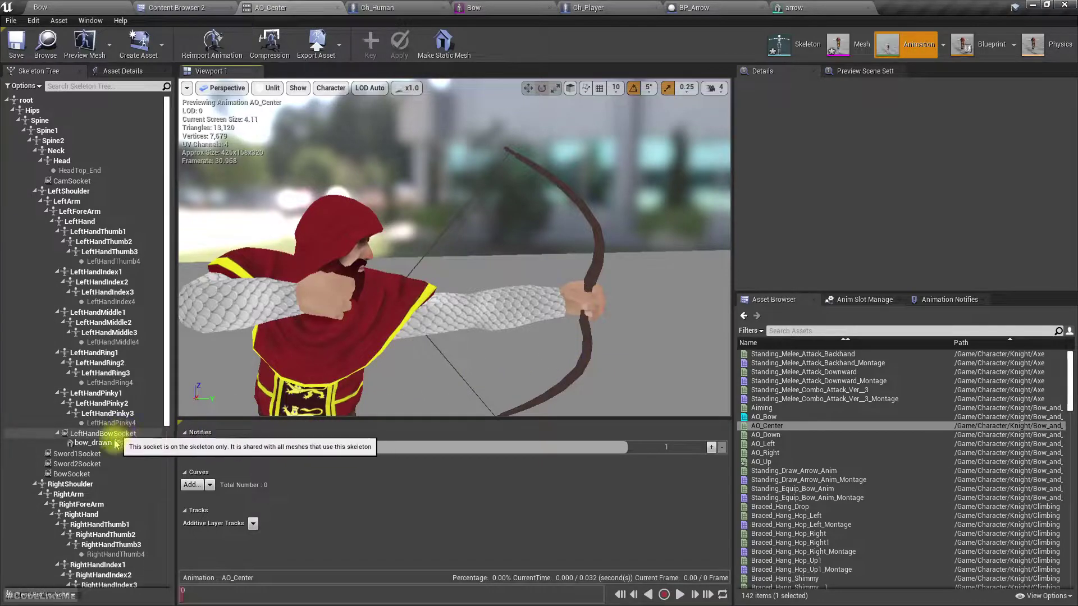
Add arrow as the preview asset on arrow_socket and check how it lines up with the drawn bow
{"action": "scroll", "coordinate": [101, 435], "scroll_direction": "down", "scroll_amount": 5}
{"action": "scroll", "coordinate": [93, 420], "scroll_direction": "down", "scroll_amount": 5}
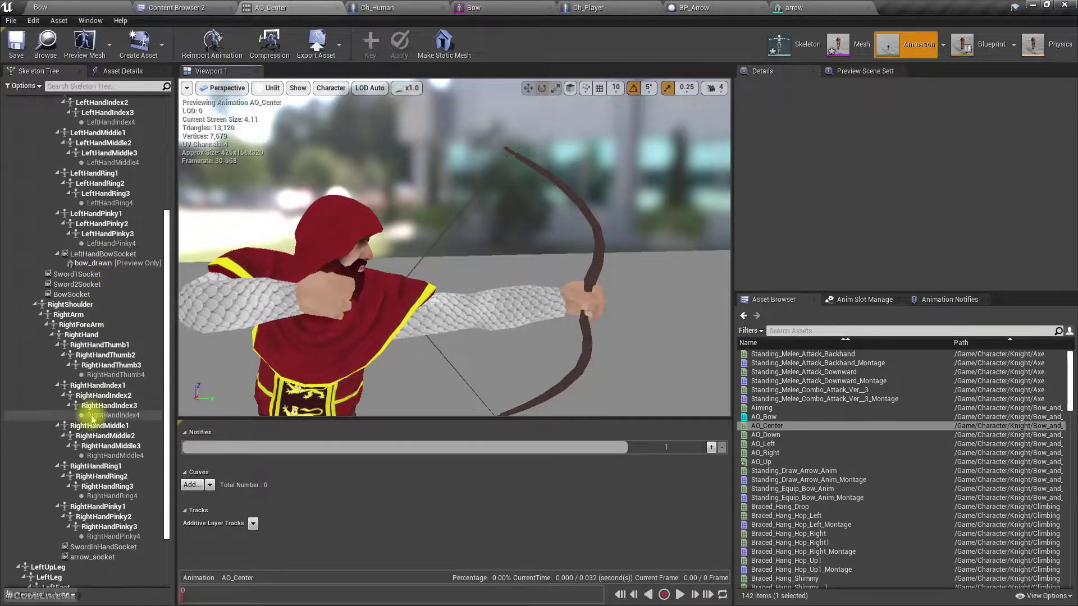
{"action": "right_click", "coordinate": [106, 557]}
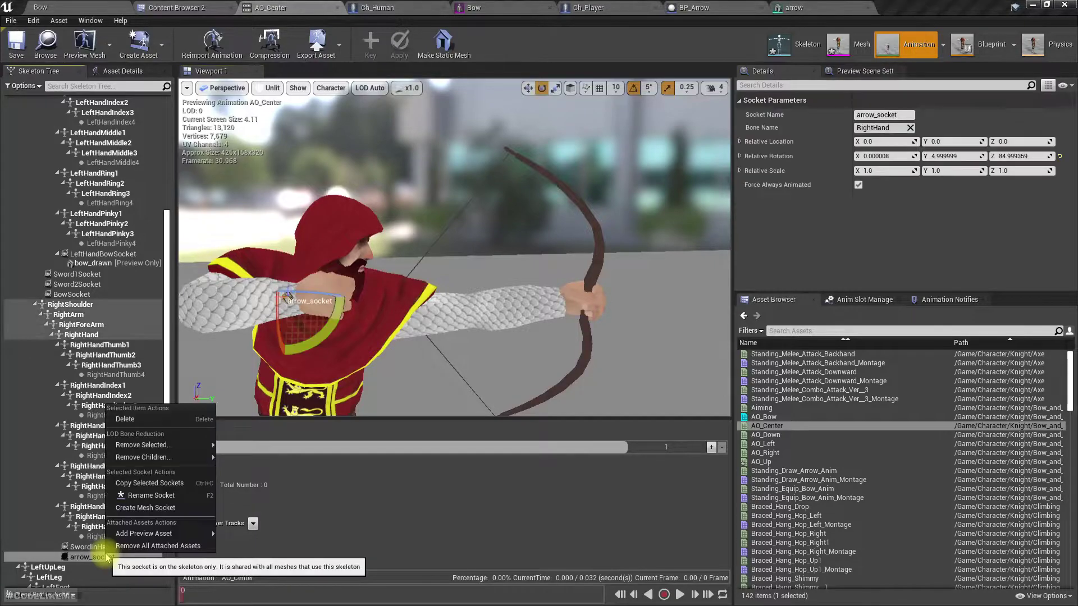
{"action": "mouse_move", "coordinate": [152, 533]}
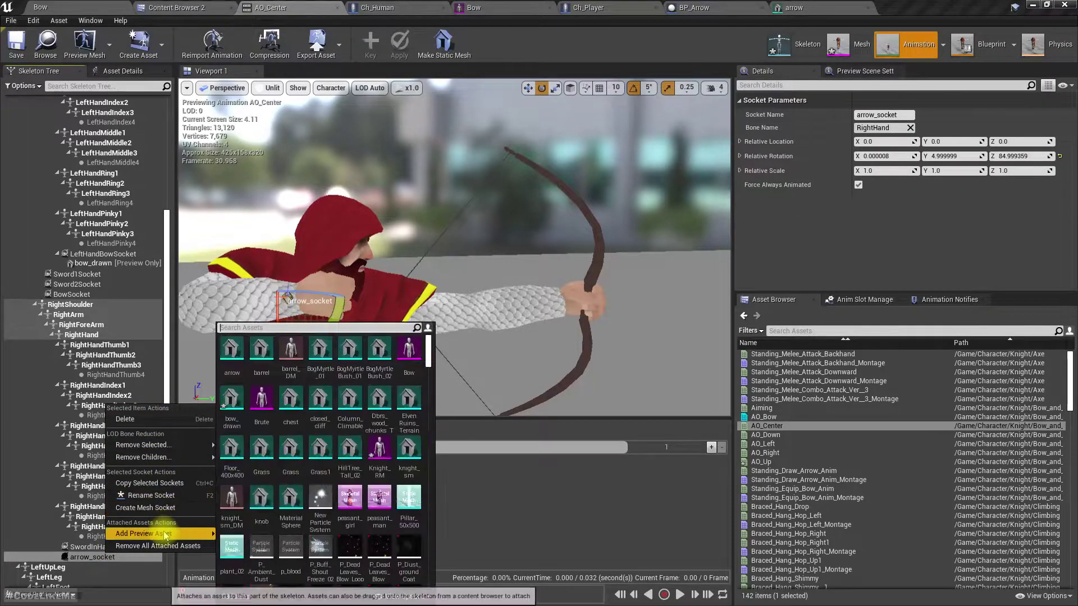
{"action": "left_click", "coordinate": [408, 351]}
{"action": "right_click_drag", "start_coordinate": [427, 320], "coordinate": [488, 374]}
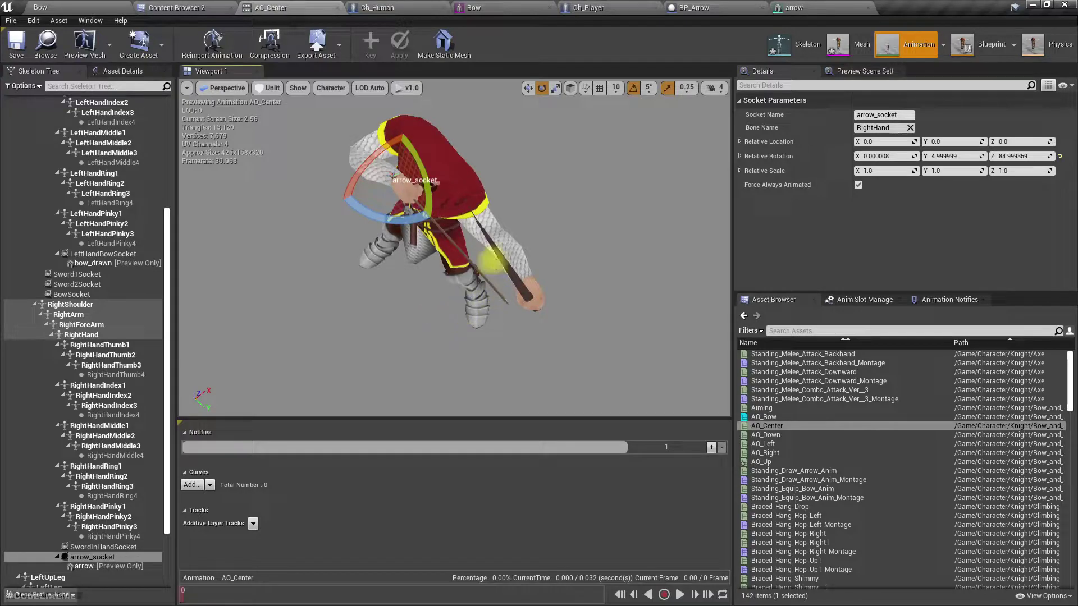
{"action": "scroll", "coordinate": [492, 238], "scroll_direction": "up", "scroll_amount": 3}
{"action": "right_click_drag", "start_coordinate": [492, 238], "coordinate": [578, 180]}
{"action": "right_click_drag", "start_coordinate": [387, 177], "coordinate": [431, 303]}
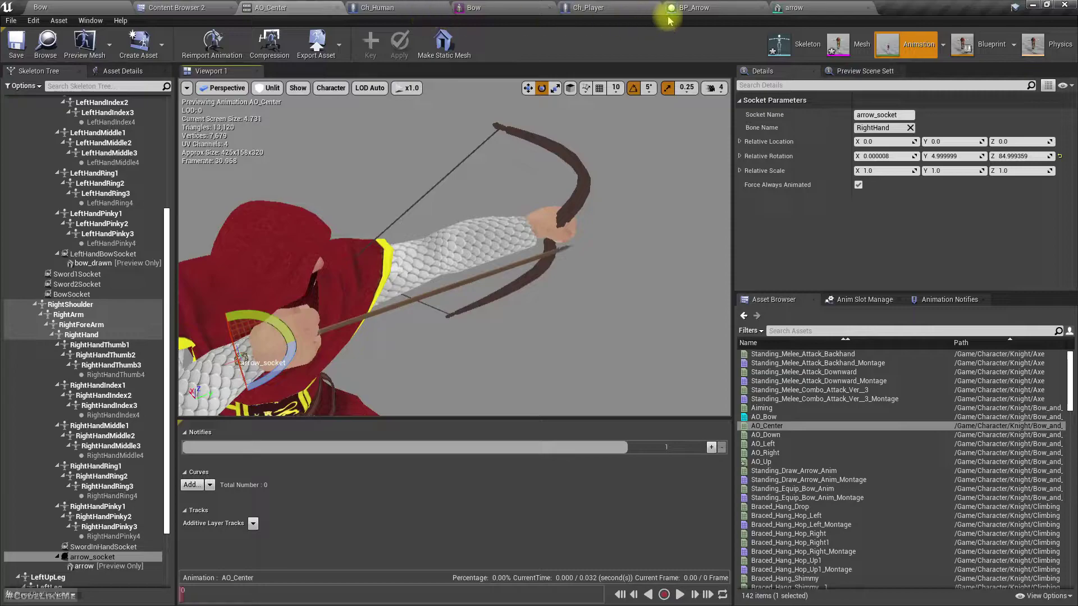
Open BP_Bow from the BP/Weapons folder and compare its Bow component's scale with that of LeftHandBowSocket
{"action": "left_click", "coordinate": [690, 7]}
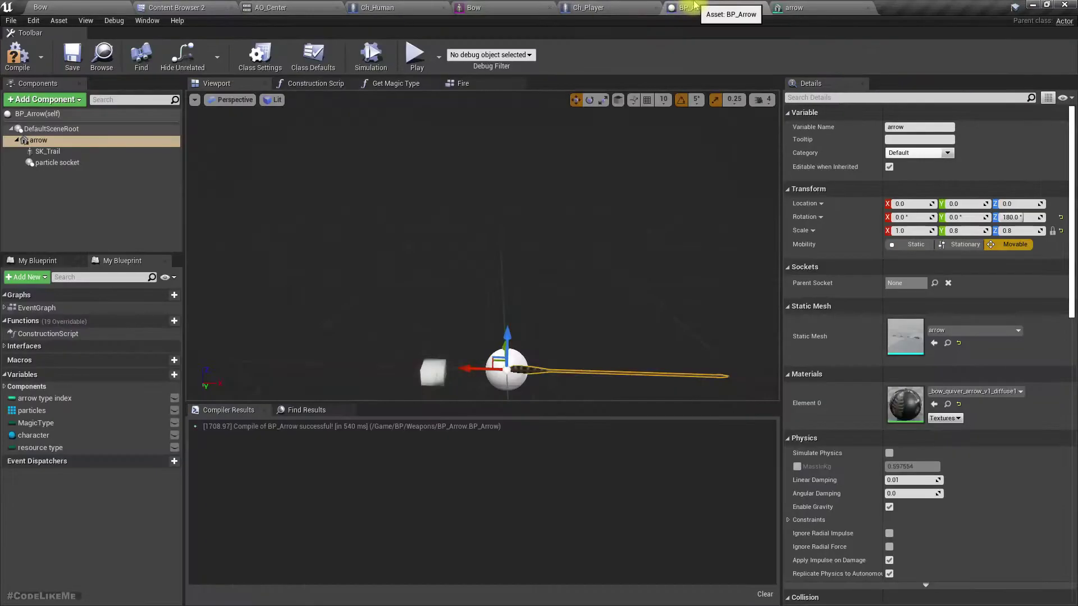
{"action": "left_click", "coordinate": [102, 54]}
{"action": "left_click", "coordinate": [828, 111]}
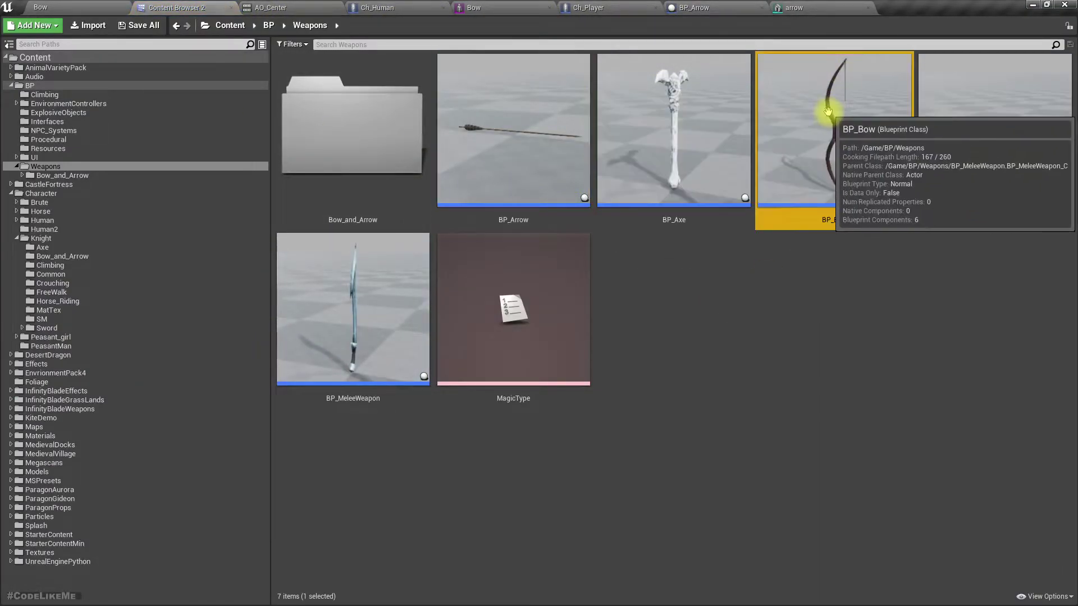
{"action": "double_click", "coordinate": [828, 111]}
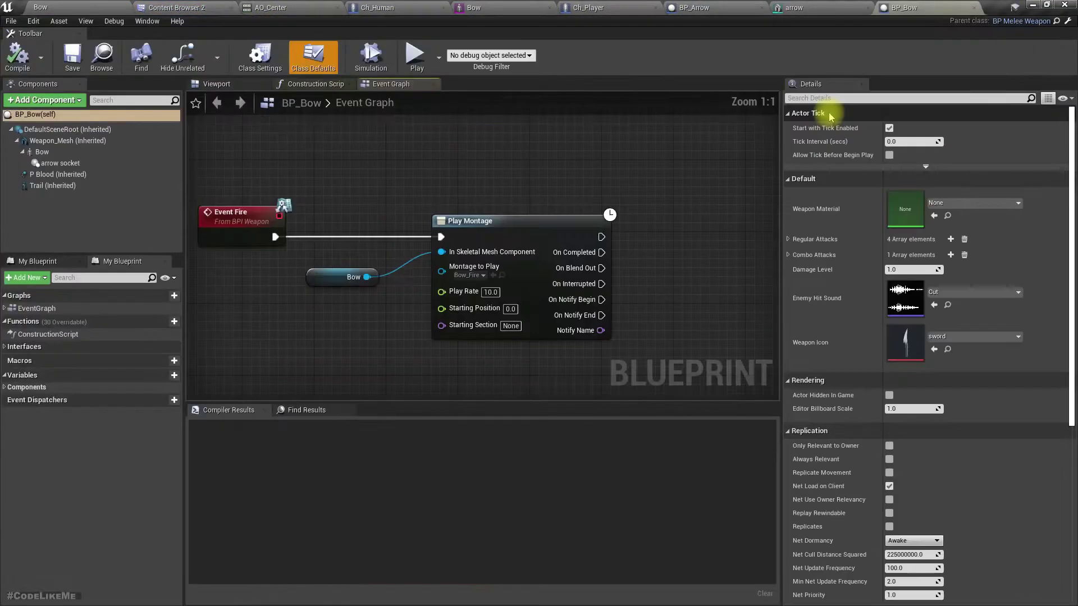
{"action": "left_click", "coordinate": [53, 153]}
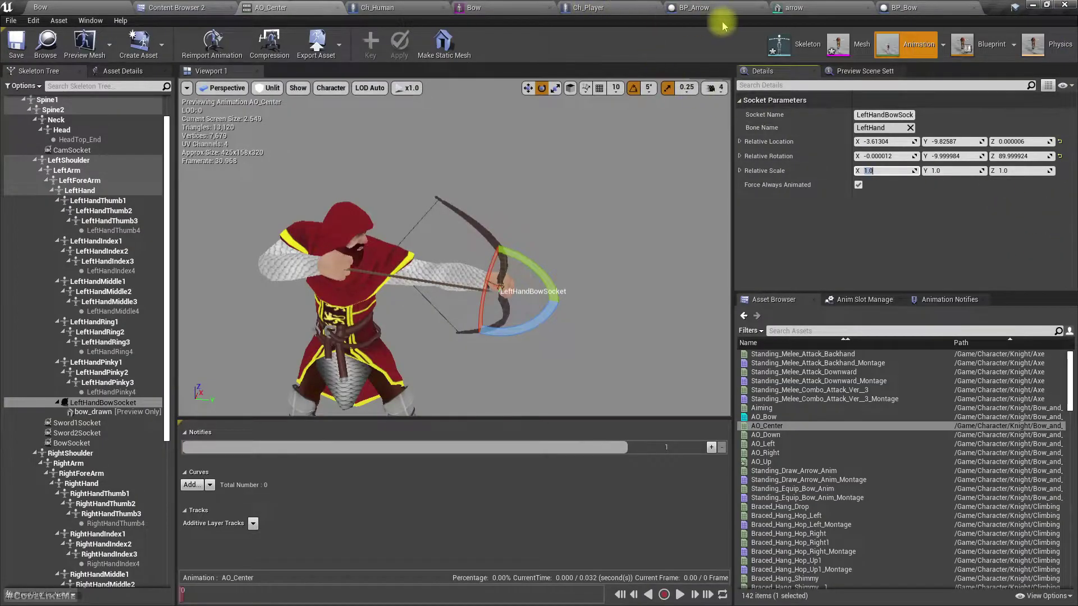
Set the scale of BP_Bow's inherited Weapon_Mesh to 1.0 on all axes and compile the blueprint
{"action": "left_click", "coordinate": [980, 7]}
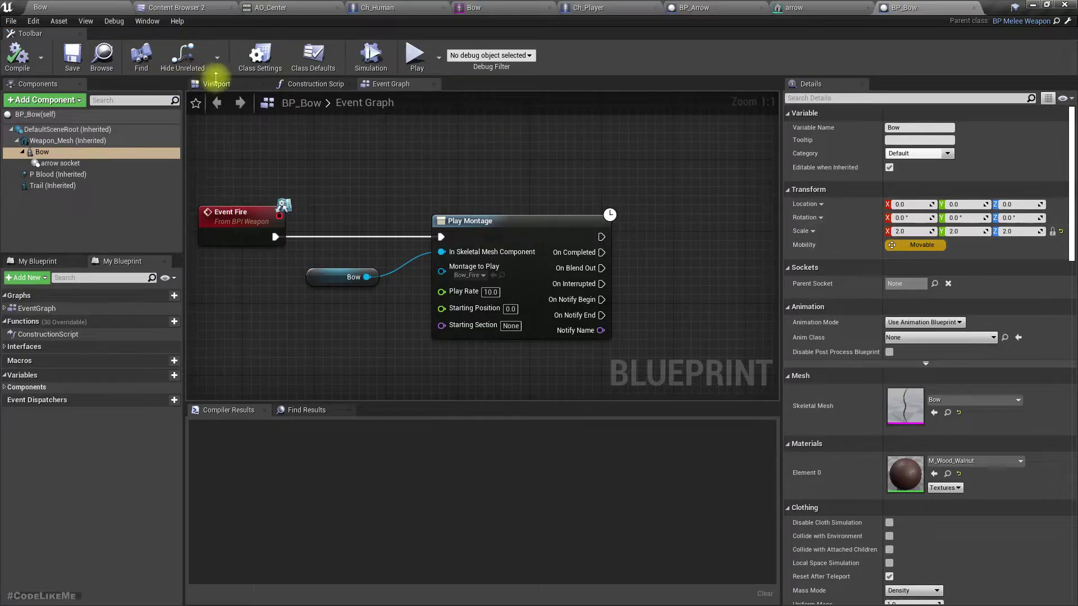
{"action": "left_click", "coordinate": [67, 141]}
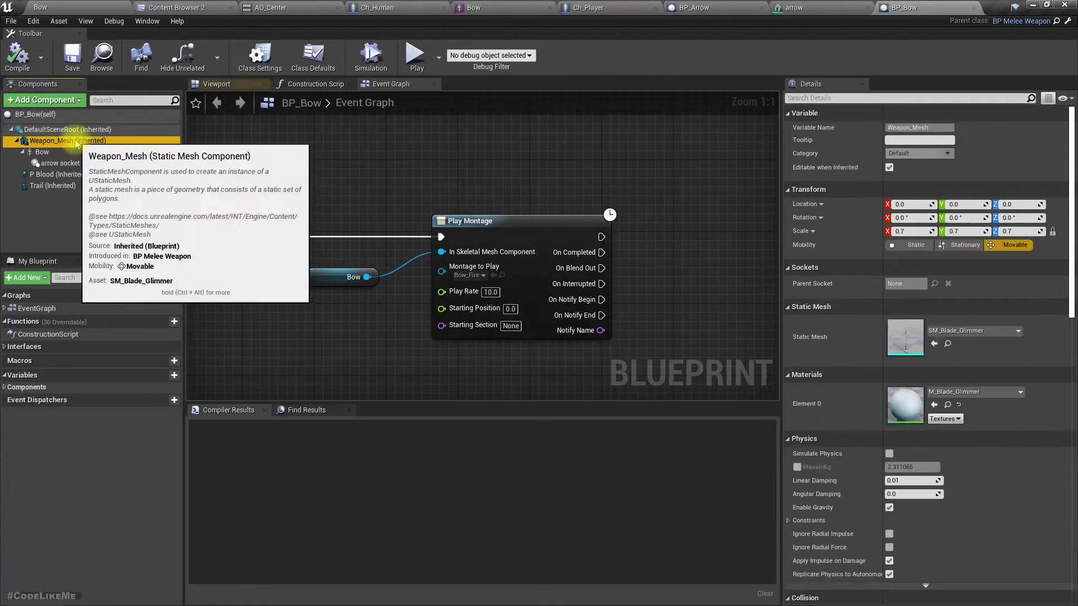
{"action": "left_click", "coordinate": [217, 84]}
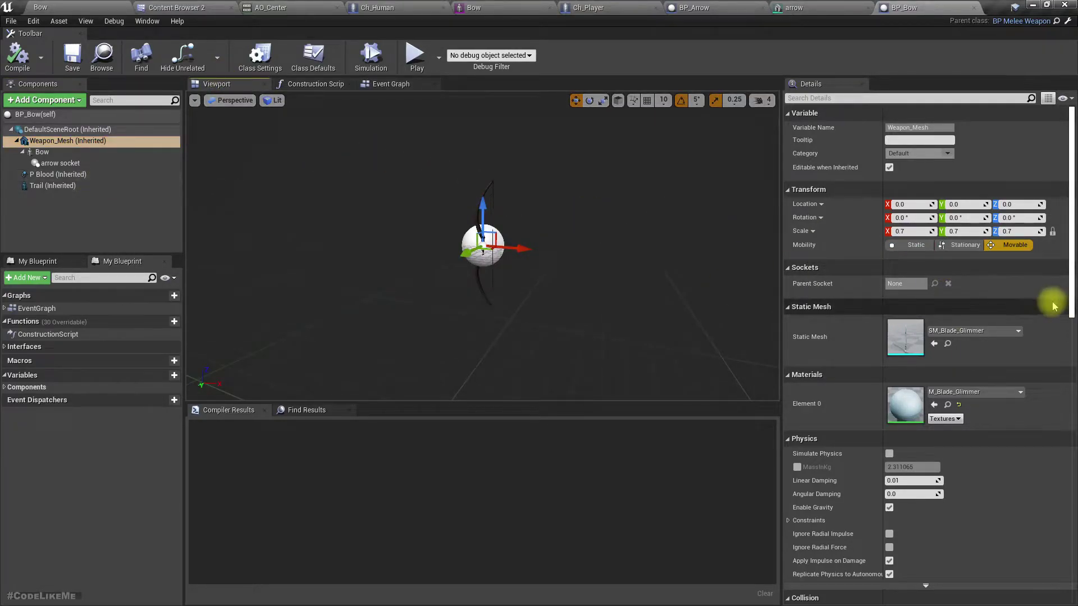
{"action": "left_click", "coordinate": [926, 245]}
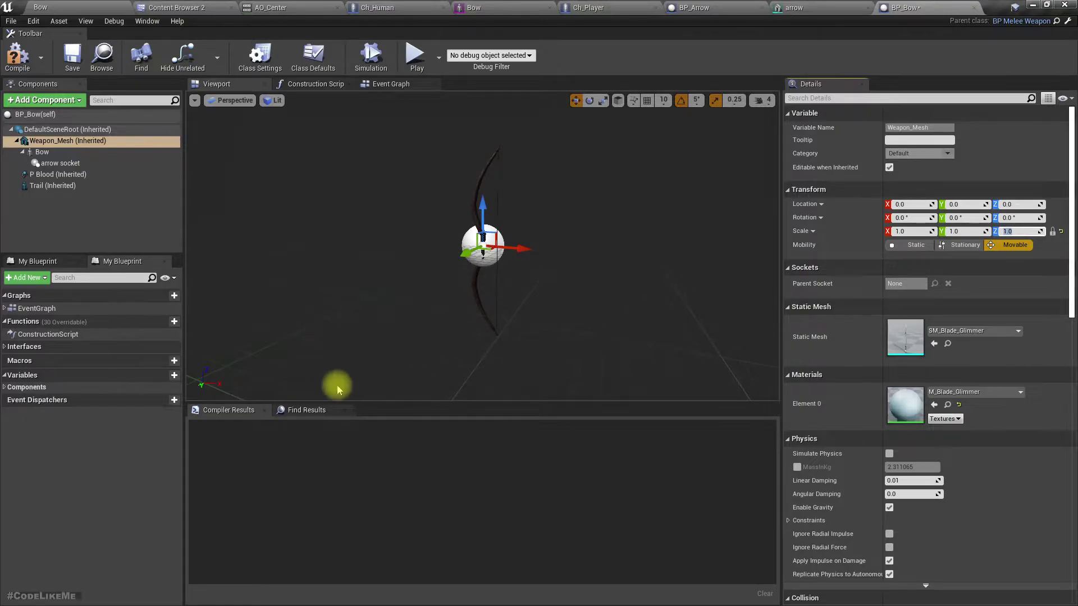
{"action": "mouse_move", "coordinate": [621, 273]}
{"action": "right_mouse_down"}
{"action": "mouse_move", "coordinate": [604, 273]}
{"action": "mouse_move", "coordinate": [620, 273]}
{"action": "right_mouse_up"}
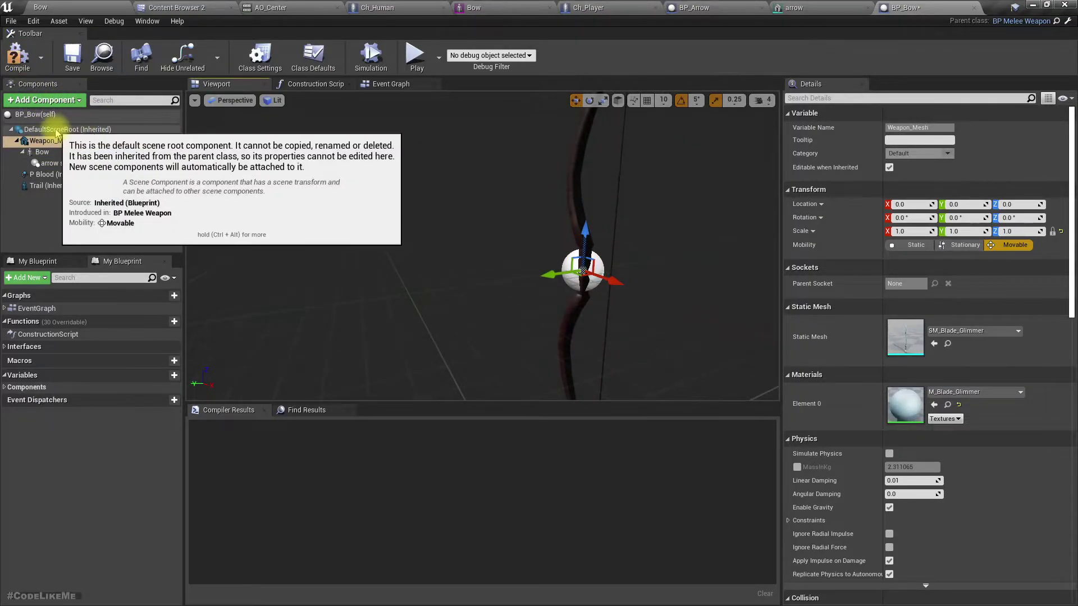
{"action": "left_click", "coordinate": [17, 56]}
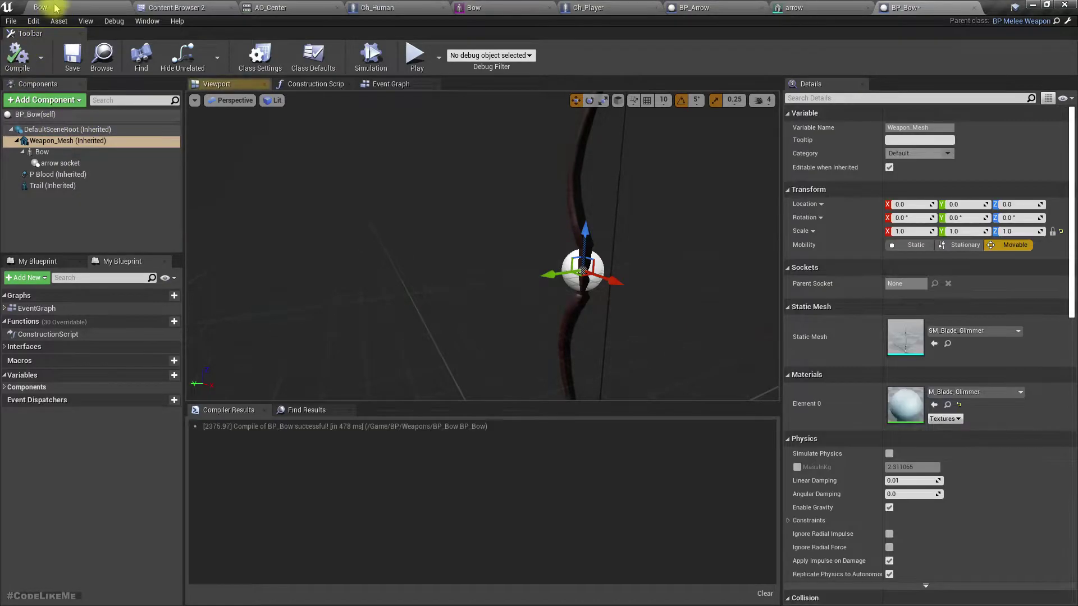
Play the Bow level full screen, equip the bow and aim to check its size, and stop the play session
{"action": "left_click", "coordinate": [40, 7]}
{"action": "right_click_drag", "start_coordinate": [516, 238], "coordinate": [531, 246]}
{"action": "key", "text": "F11"}
{"action": "key", "text": "alt+p"}
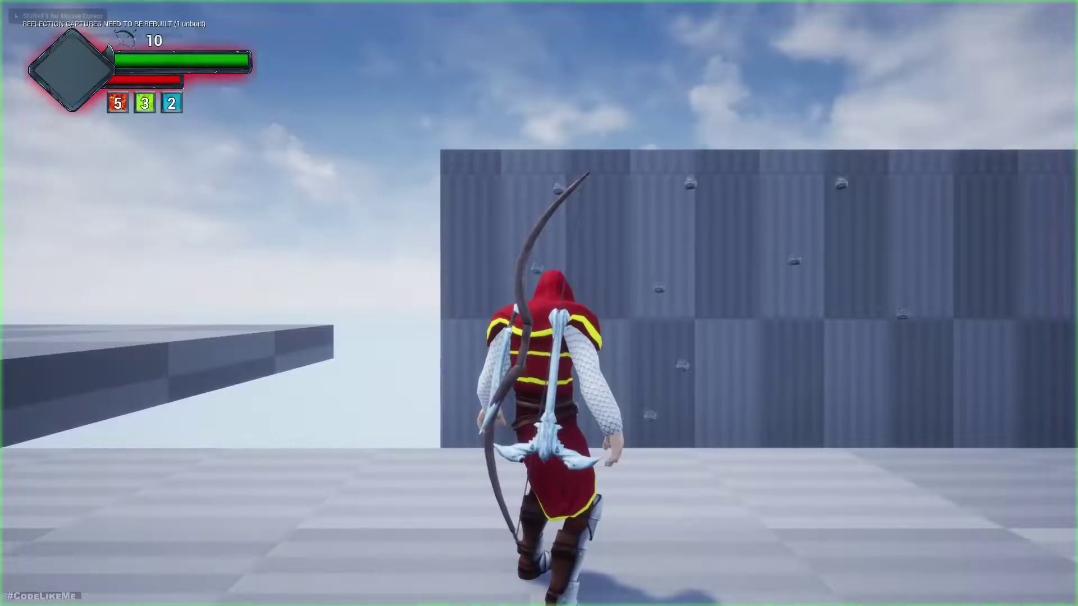
{"action": "key", "text": "1"}
{"action": "right_click", "coordinate": [539, 303]}
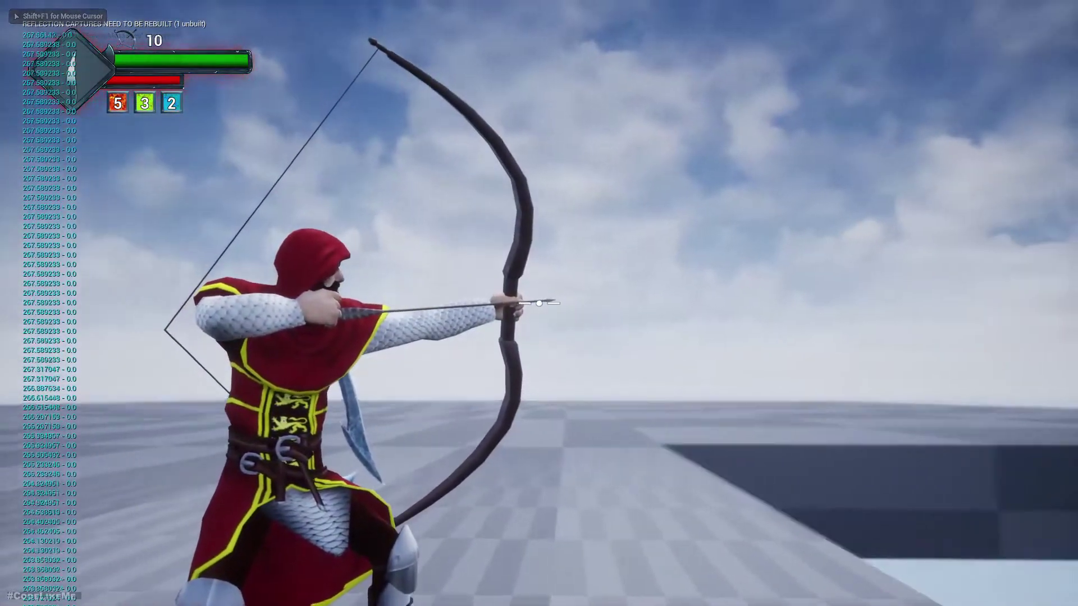
{"action": "key", "text": "Escape"}
{"action": "key", "text": "F11"}
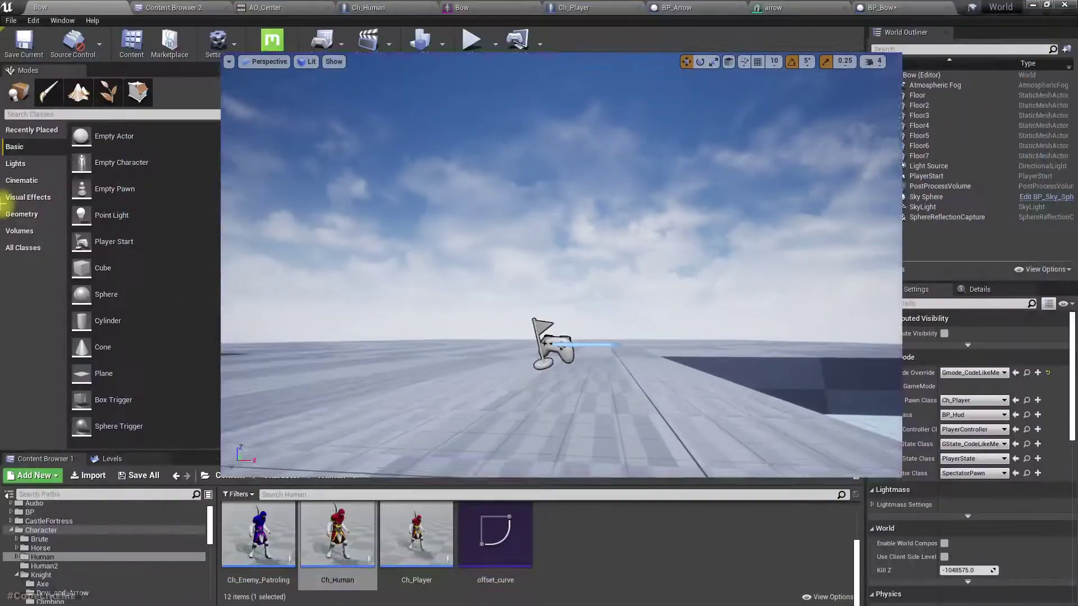
Inspect the BP_Bow child actor's scale in Ch_Human and collapse the WeaponStrap1, WeaponStrap2 and QuiverStrap branches
{"action": "left_click", "coordinate": [362, 7]}
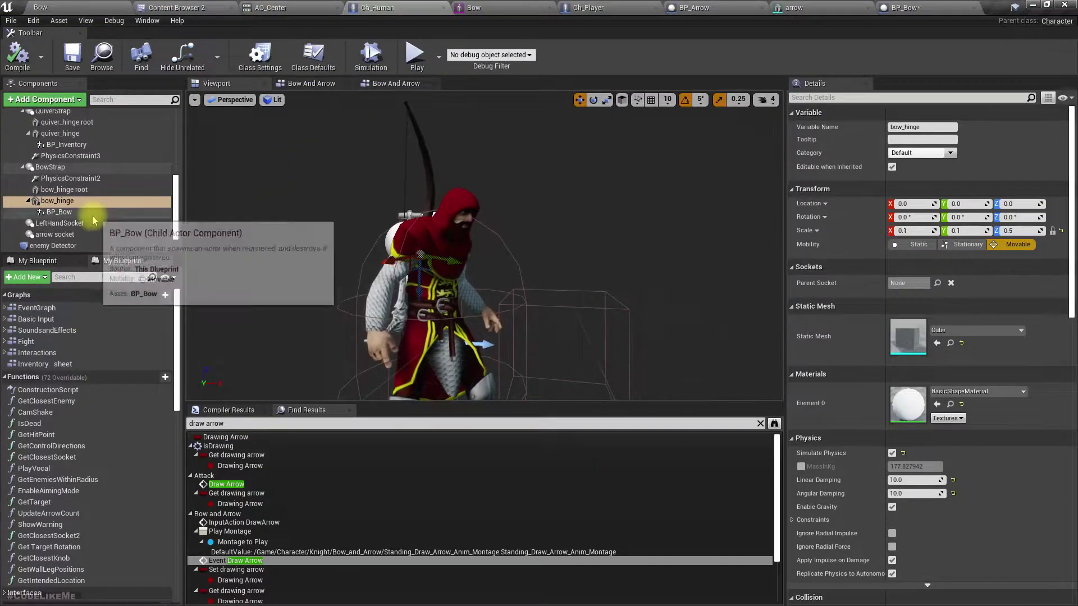
{"action": "left_click", "coordinate": [78, 212]}
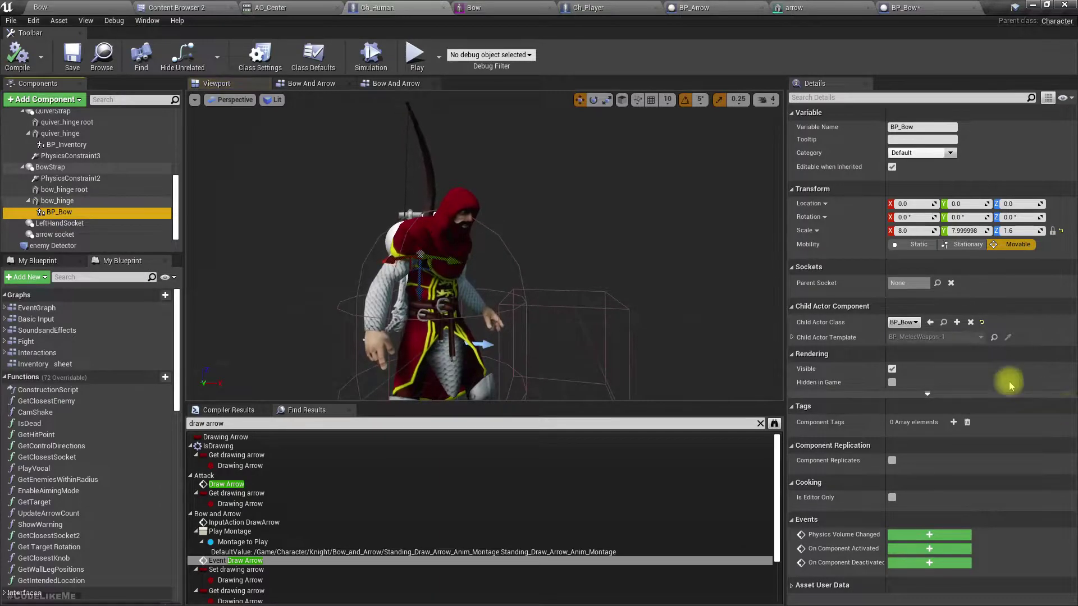
{"action": "scroll", "coordinate": [96, 194], "scroll_direction": "up", "scroll_amount": 6}
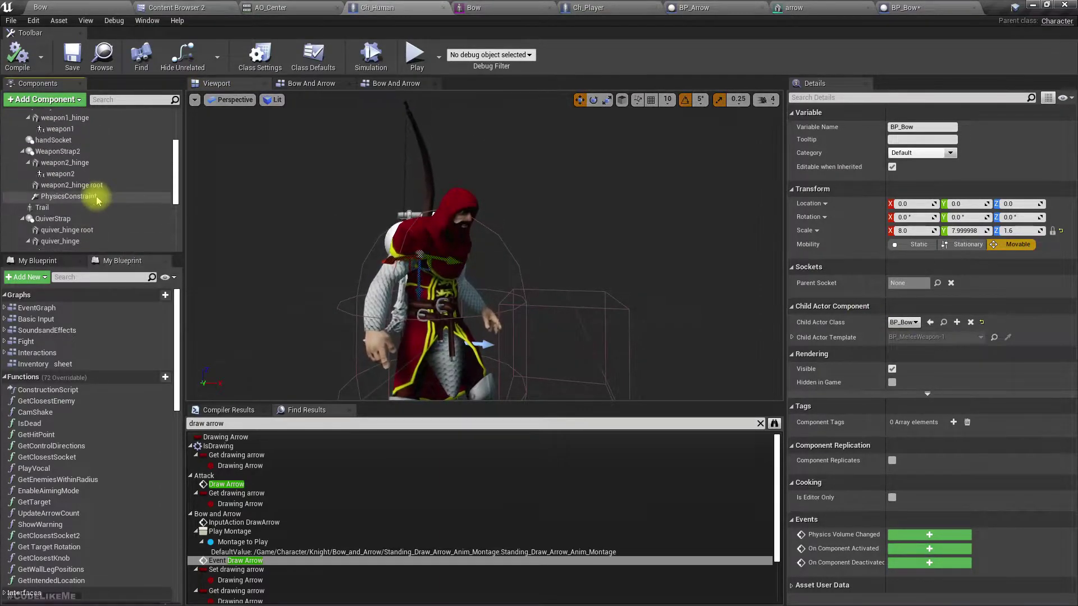
{"action": "left_click", "coordinate": [23, 156]}
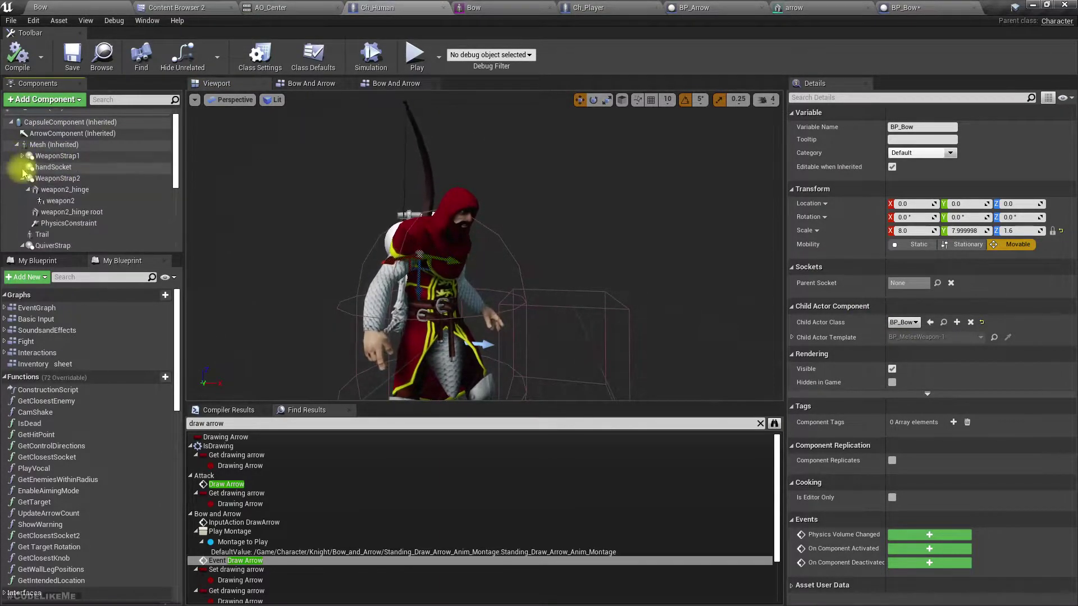
{"action": "left_click", "coordinate": [22, 178]}
{"action": "left_click", "coordinate": [22, 201]}
{"action": "scroll", "coordinate": [85, 228], "scroll_direction": "down", "scroll_amount": 1}
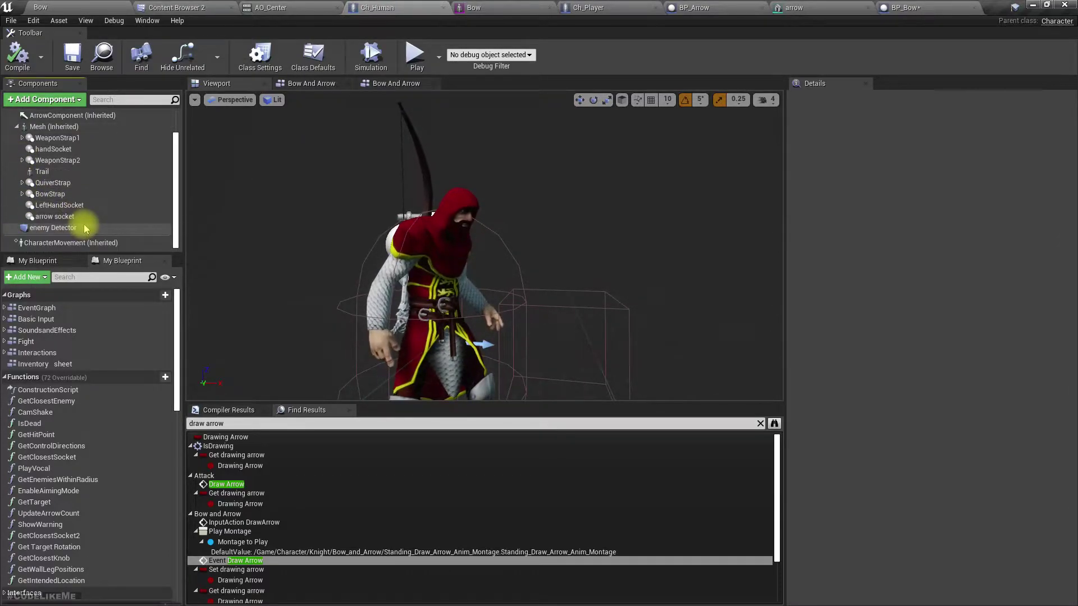
Compare the scales of BowStrap, bow_hinge and Mesh in Ch_Human to trace where the bow's scaling comes from
{"action": "left_click", "coordinate": [51, 194]}
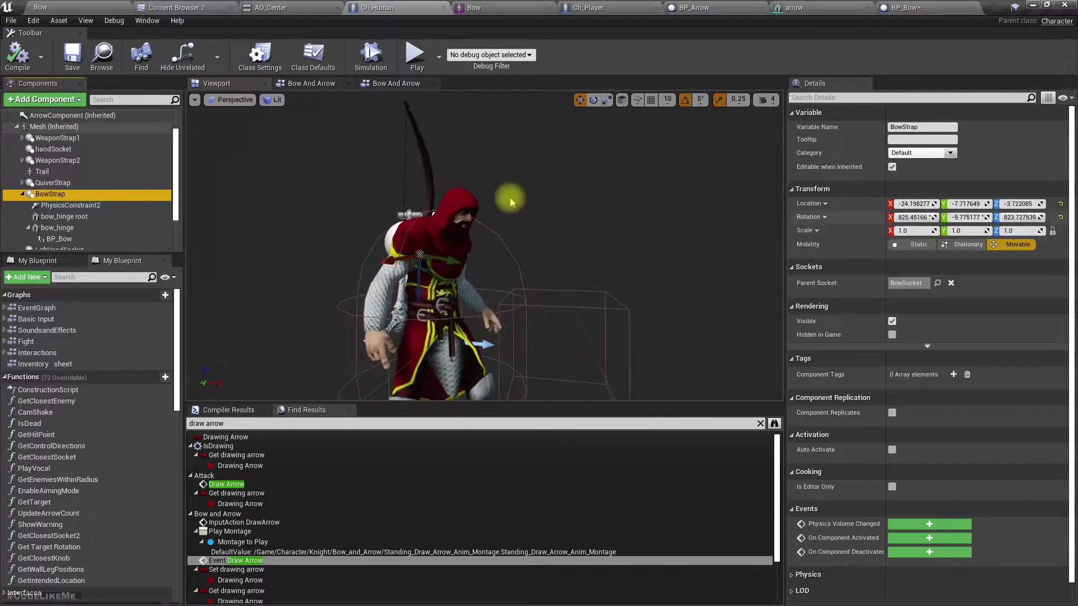
{"action": "left_click", "coordinate": [77, 228]}
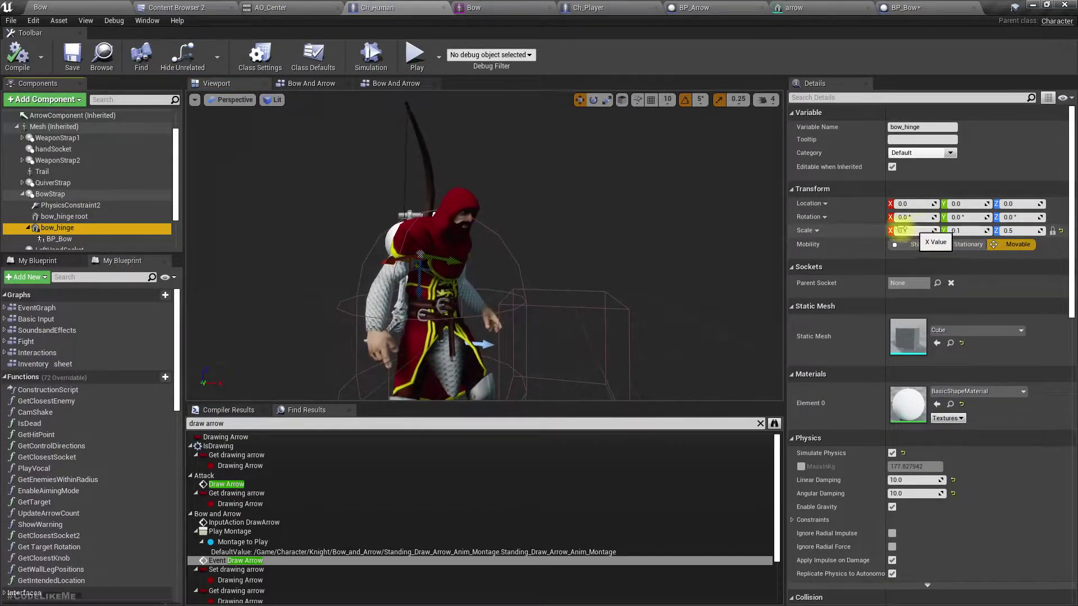
{"action": "left_click", "coordinate": [62, 194]}
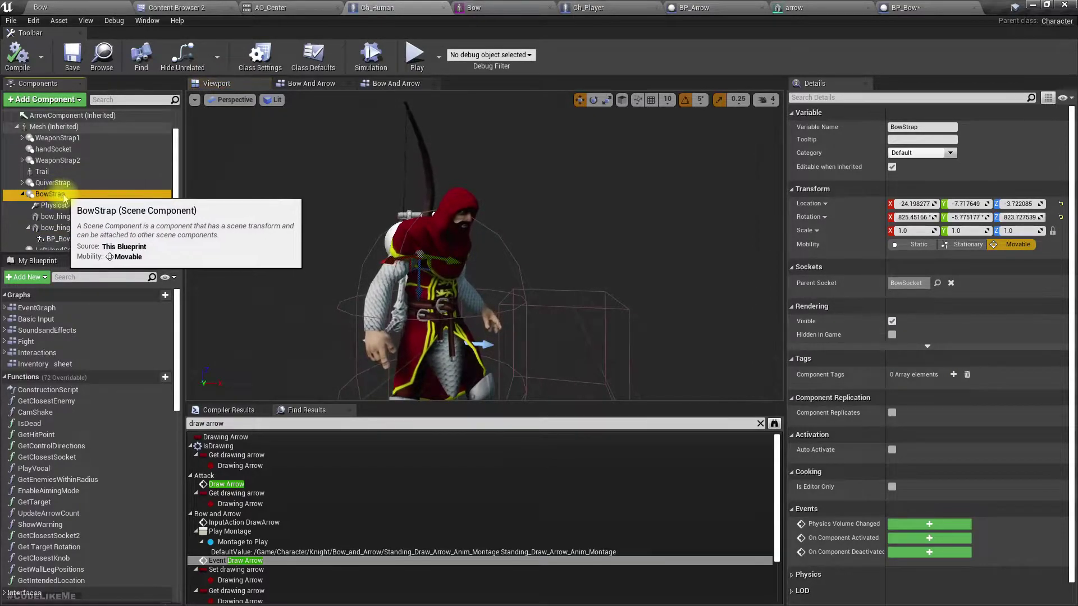
{"action": "scroll", "coordinate": [121, 203], "scroll_direction": "up", "scroll_amount": 2}
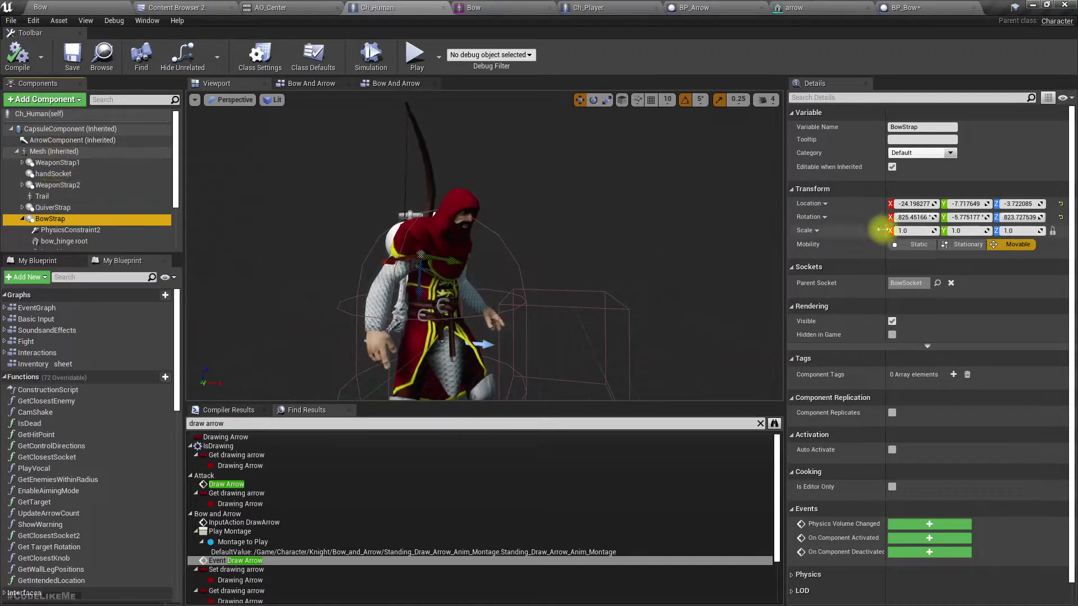
{"action": "left_click", "coordinate": [50, 151]}
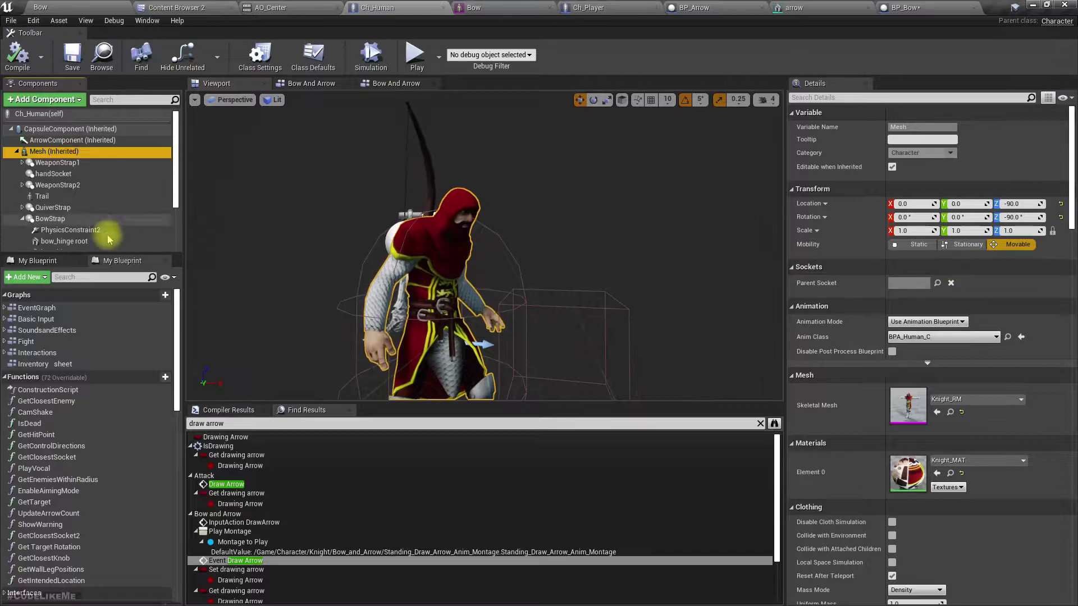
Reparent BP_Bow from bow_hinge directly to BowStrap, set its scale to 1.0 on all axes, and check it on the character's back
{"action": "left_click", "coordinate": [56, 219]}
{"action": "scroll", "coordinate": [67, 241], "scroll_direction": "down", "scroll_amount": 3}
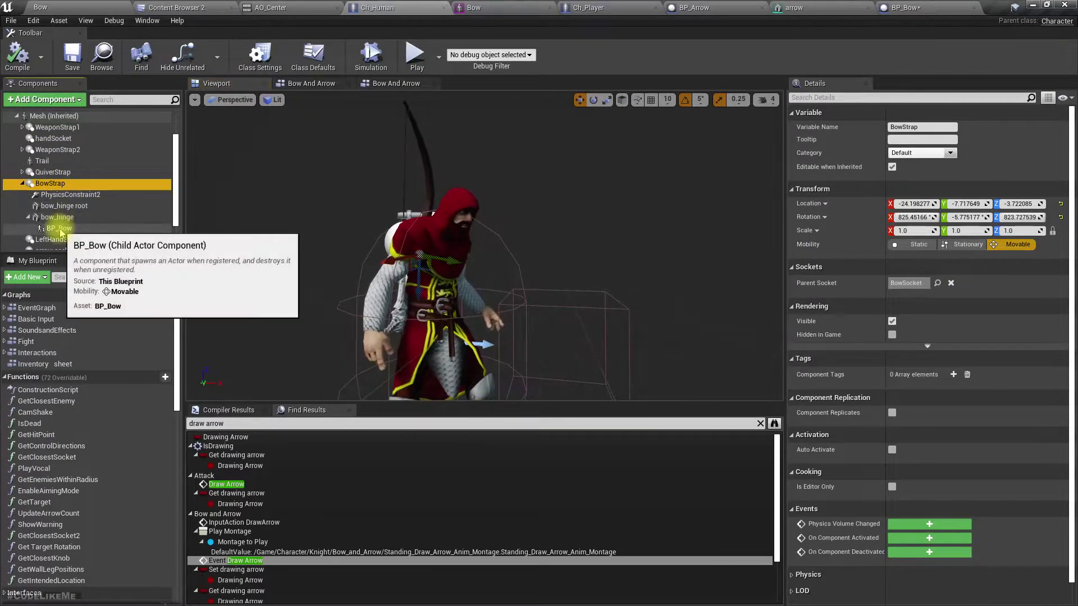
{"action": "left_click_drag", "start_coordinate": [59, 230], "coordinate": [55, 186]}
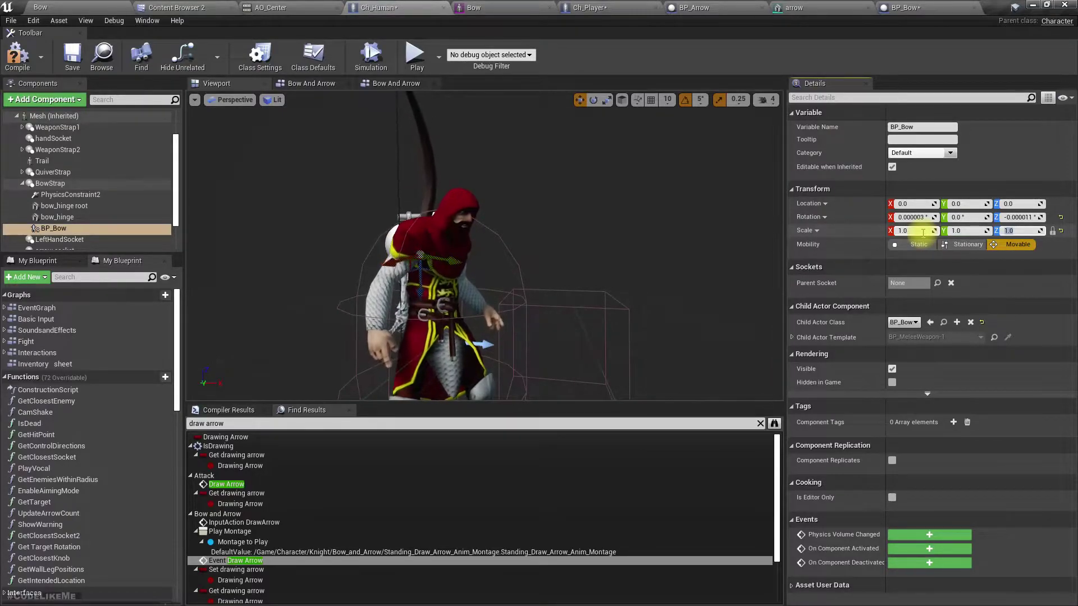
{"action": "right_click_drag", "start_coordinate": [484, 246], "coordinate": [600, 250]}
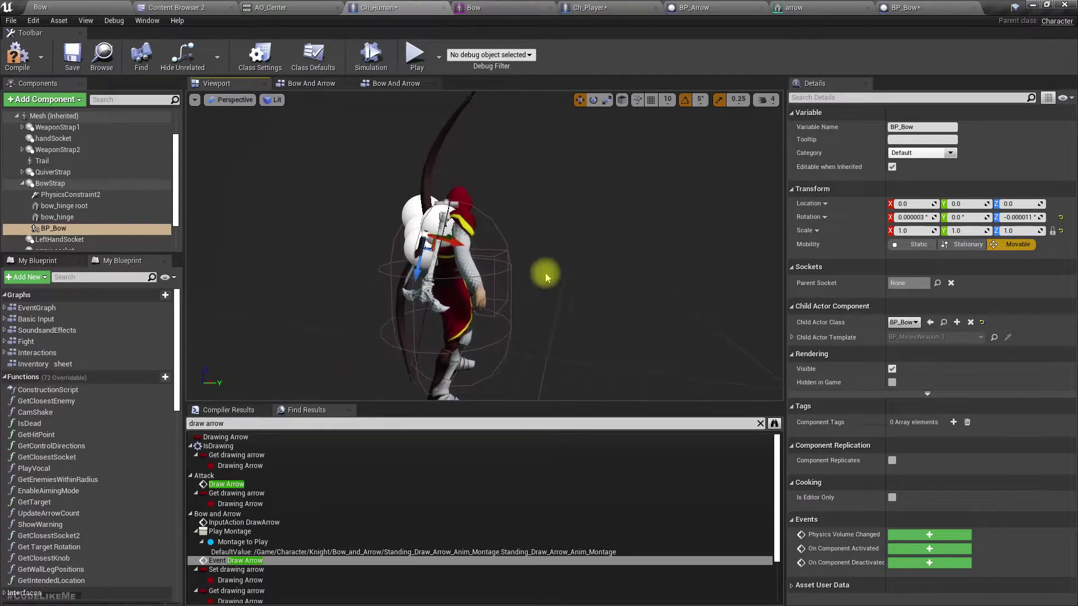
Examine the AttachToComponent, Set World Scale 3D and Move Component To nodes for BP Bow in the Bow And Arrow graph
{"action": "left_click", "coordinate": [305, 86]}
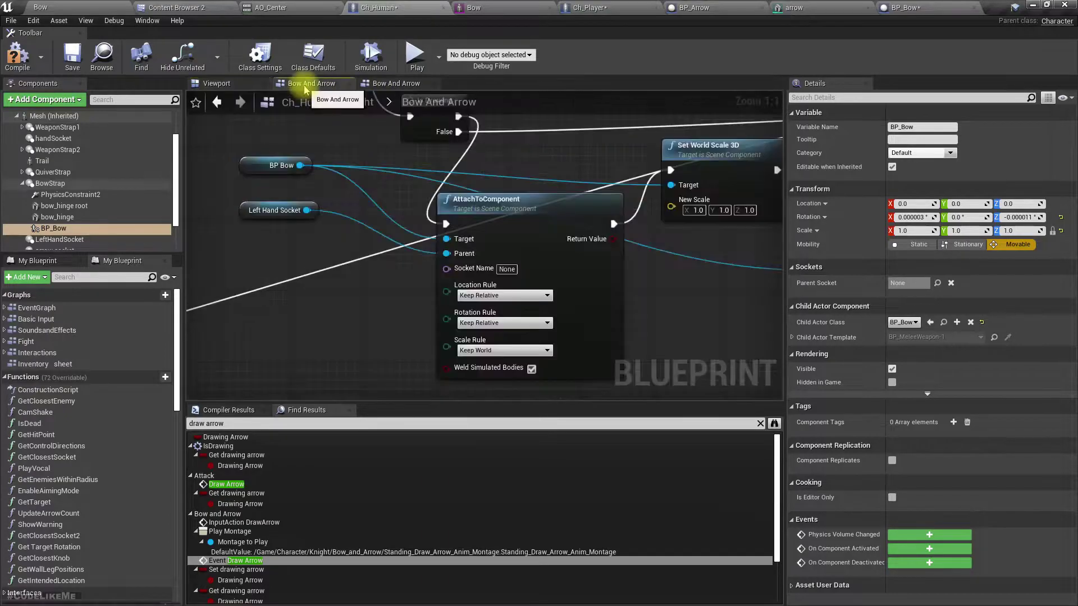
{"action": "right_click_drag", "start_coordinate": [602, 322], "coordinate": [562, 322]}
{"action": "scroll", "coordinate": [548, 325], "scroll_direction": "down", "scroll_amount": 3}
{"action": "scroll", "coordinate": [621, 356], "scroll_direction": "up", "scroll_amount": 2}
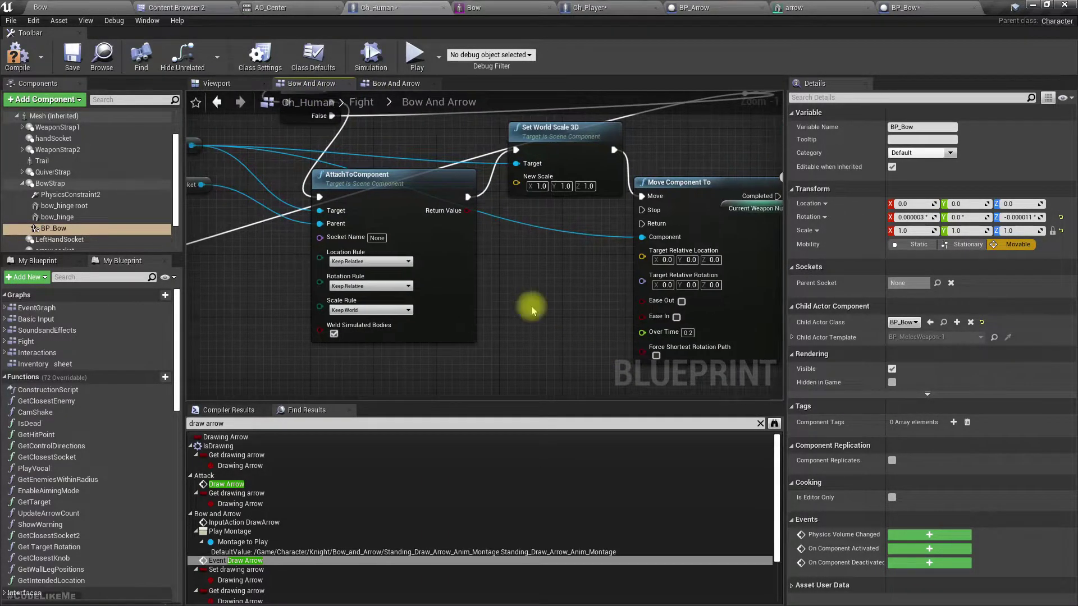
{"action": "scroll", "coordinate": [532, 310], "scroll_direction": "down", "scroll_amount": 3}
{"action": "right_click_drag", "start_coordinate": [571, 370], "coordinate": [520, 364]}
{"action": "scroll", "coordinate": [485, 258], "scroll_direction": "up", "scroll_amount": 4}
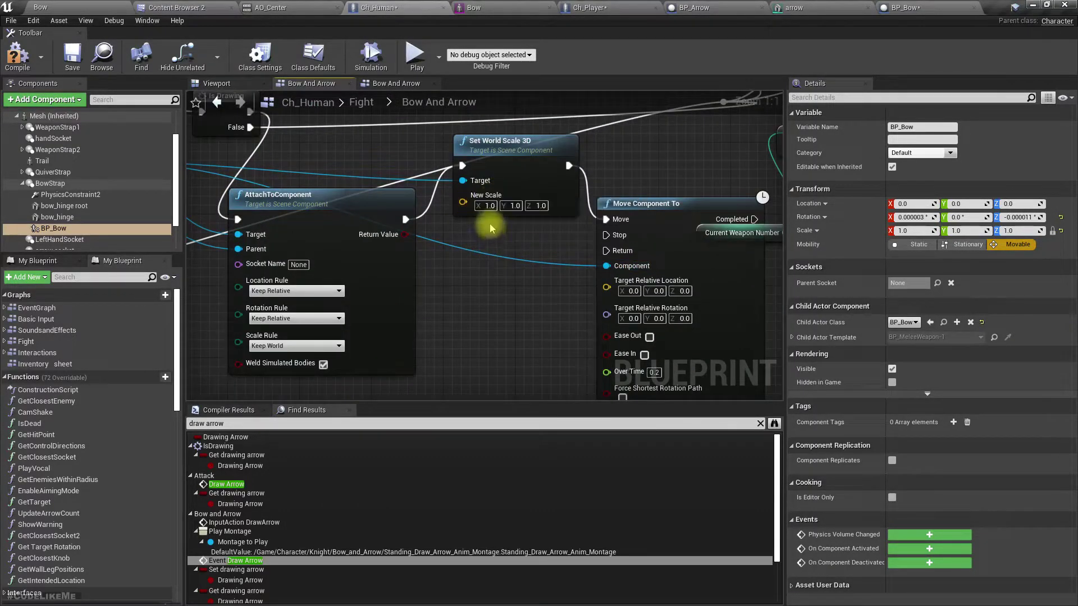
{"action": "right_click_drag", "start_coordinate": [461, 320], "coordinate": [607, 385]}
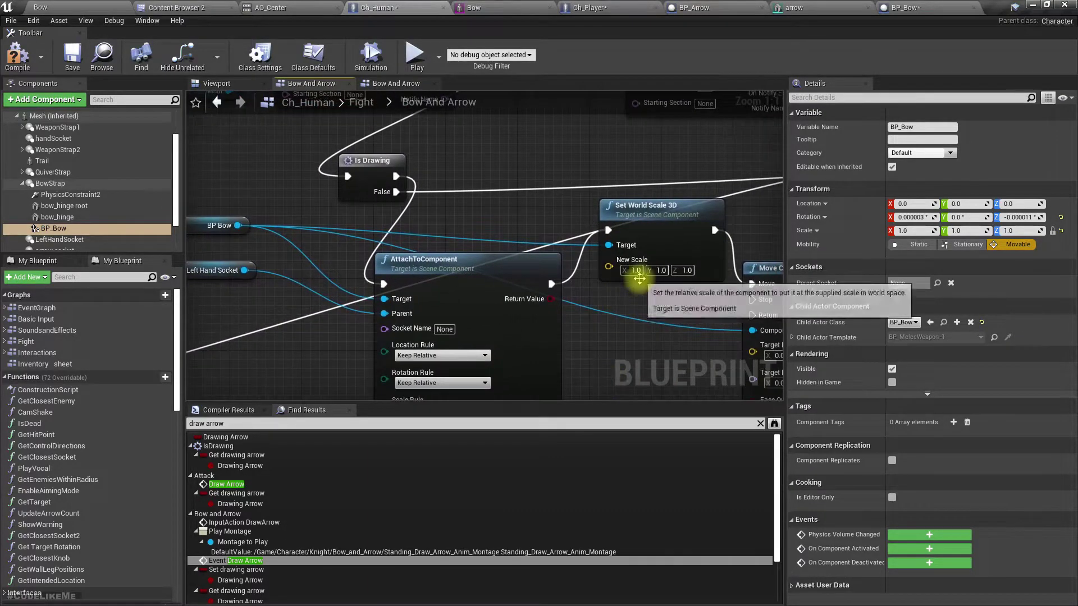
Set the Bow component's scale to 1.0 on all axes in BP_Bow and compile the blueprint
{"action": "right_click_drag", "start_coordinate": [648, 356], "coordinate": [594, 347]}
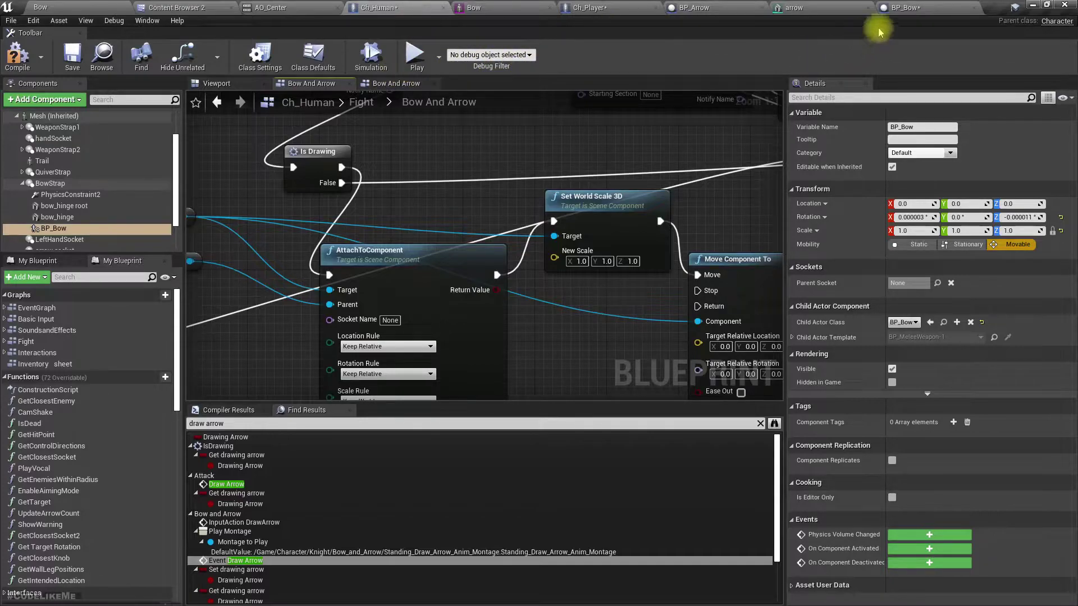
{"action": "left_click", "coordinate": [902, 7]}
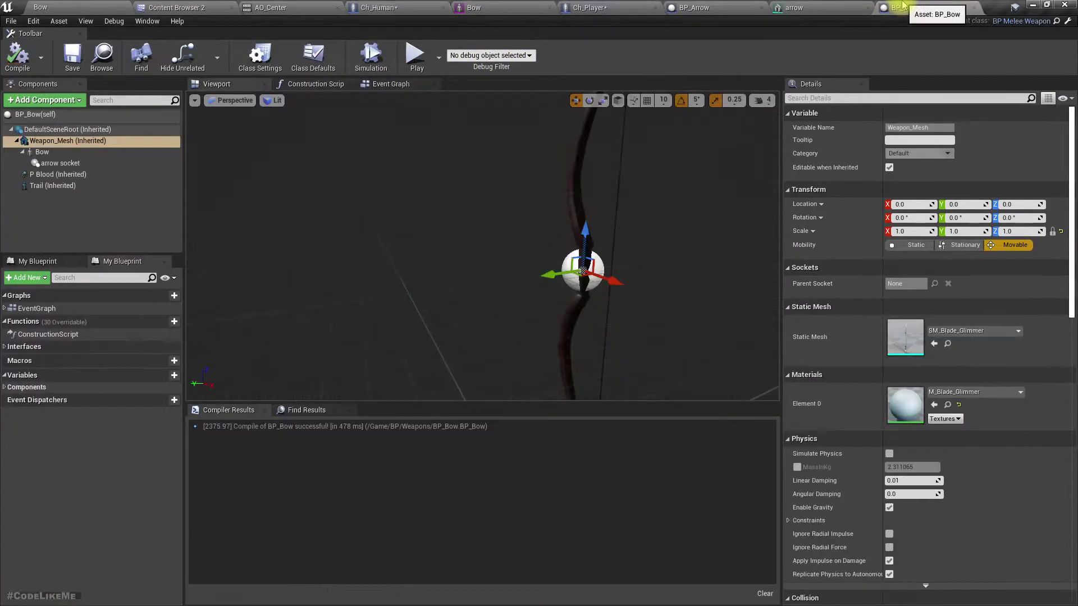
{"action": "left_click", "coordinate": [56, 153]}
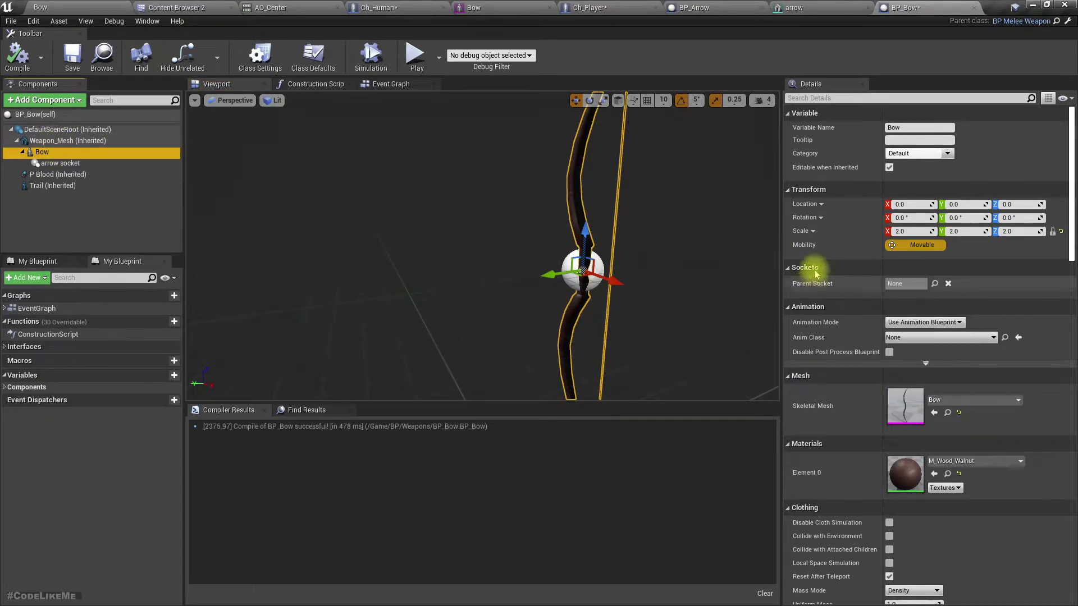
{"action": "left_click", "coordinate": [907, 232]}
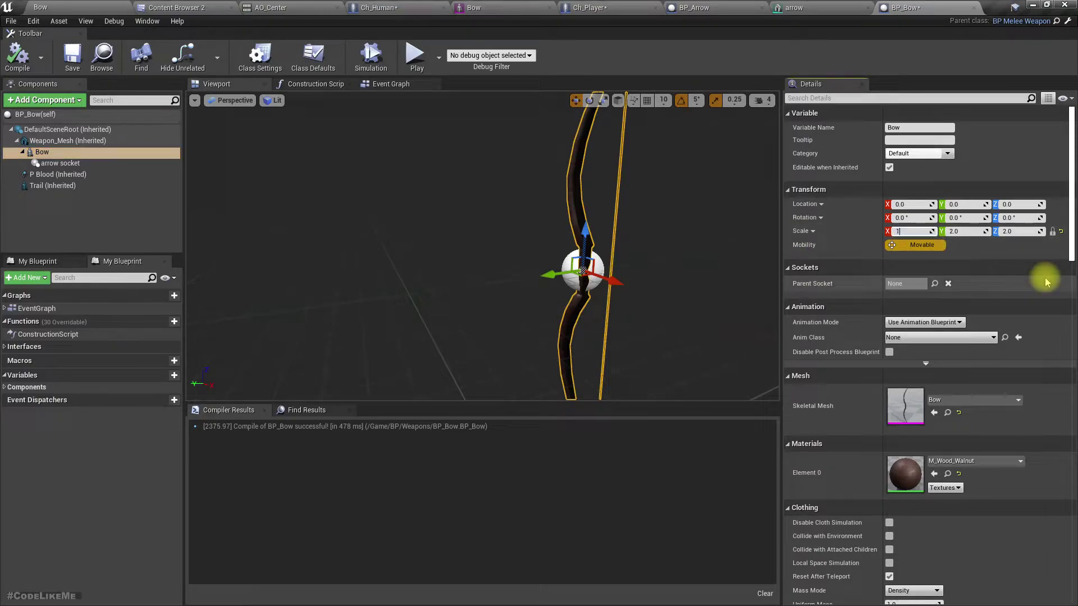
{"action": "type", "text": "1"}
{"action": "key", "text": "Tab"}
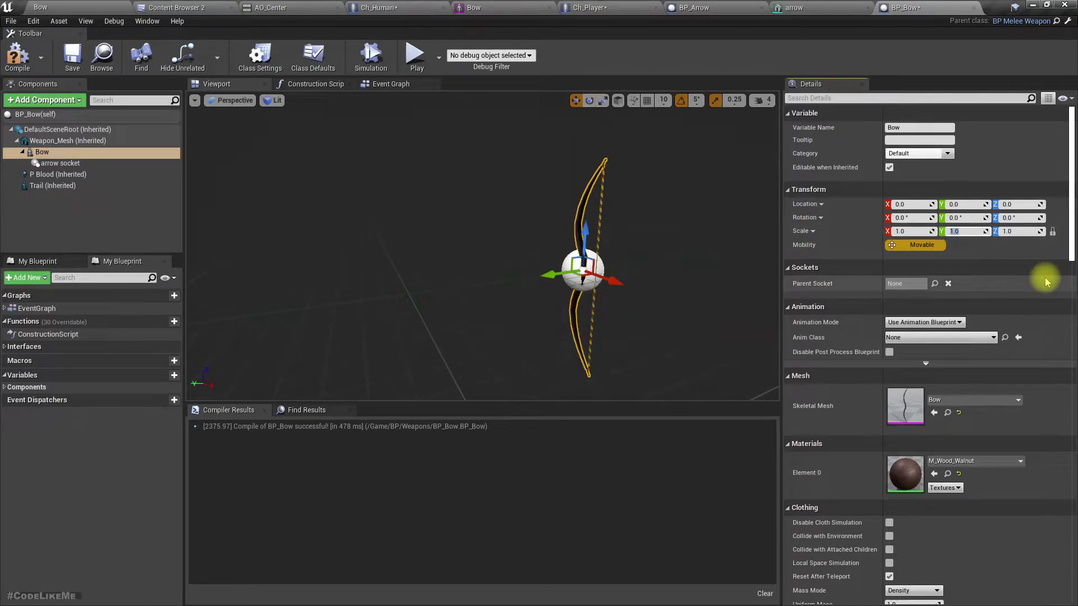
{"action": "left_click", "coordinate": [18, 54]}
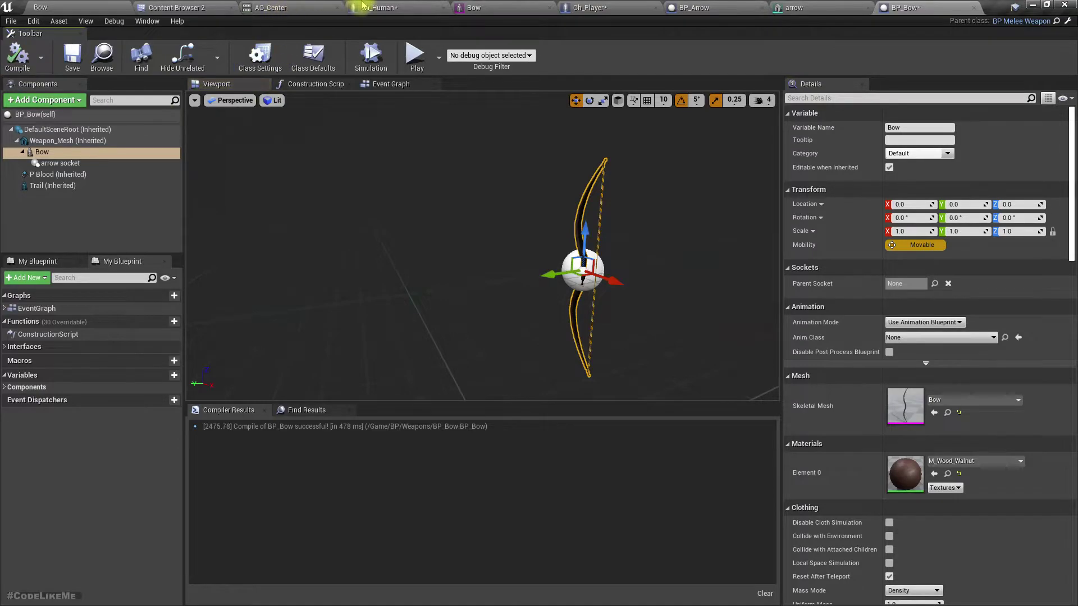
Inspect the bow's size on the character's back in the Ch_Human viewport
{"action": "left_click", "coordinate": [362, 7]}
{"action": "left_click", "coordinate": [233, 84]}
{"action": "left_click_drag", "start_coordinate": [365, 192], "coordinate": [440, 169]}
{"action": "right_click_drag", "start_coordinate": [439, 168], "coordinate": [292, 185]}
{"action": "mouse_move", "coordinate": [372, 201]}
{"action": "right_mouse_down"}
{"action": "mouse_move", "coordinate": [331, 194]}
{"action": "mouse_move", "coordinate": [371, 201]}
{"action": "right_mouse_up"}
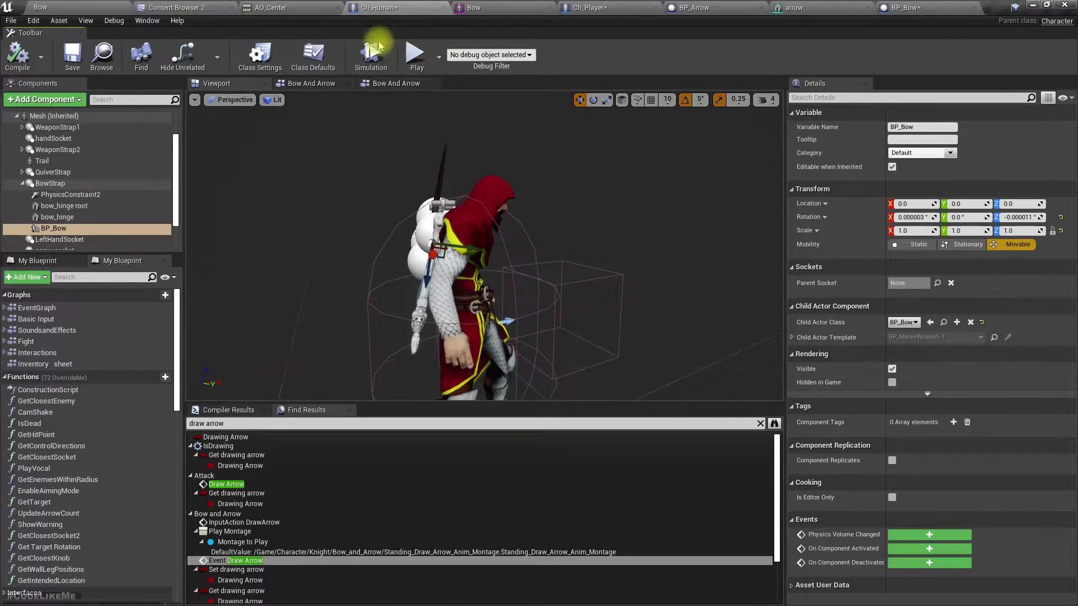
Play-test the Bow level, equipping and aiming the bow to check its size and arrow alignment, and stop the session
{"action": "left_click", "coordinate": [124, 7]}
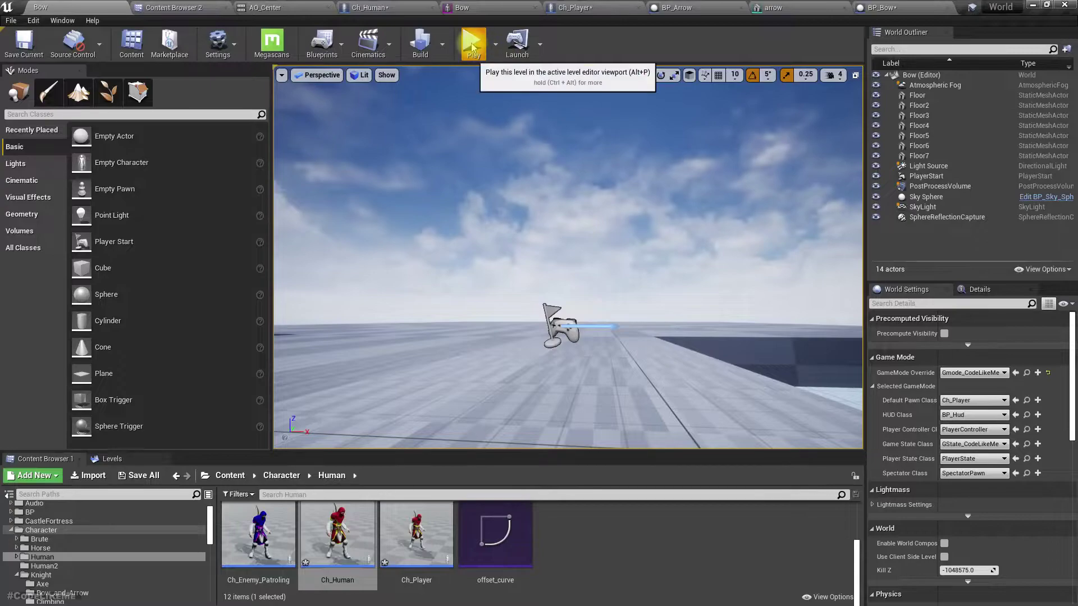
{"action": "left_click", "coordinate": [485, 51]}
{"action": "key", "text": "3"}
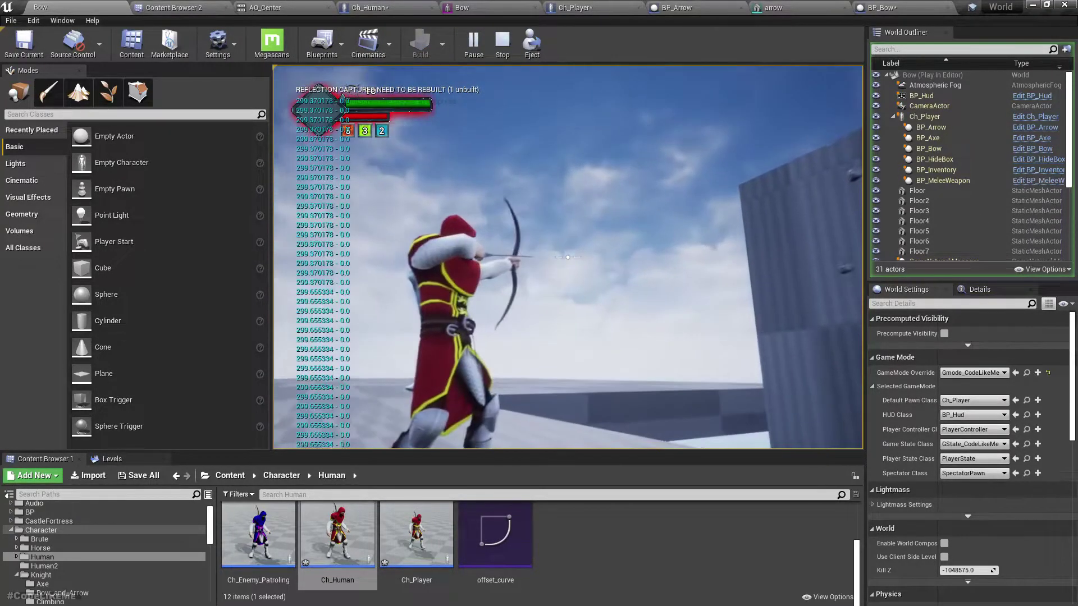
{"action": "right_click", "coordinate": [567, 258]}
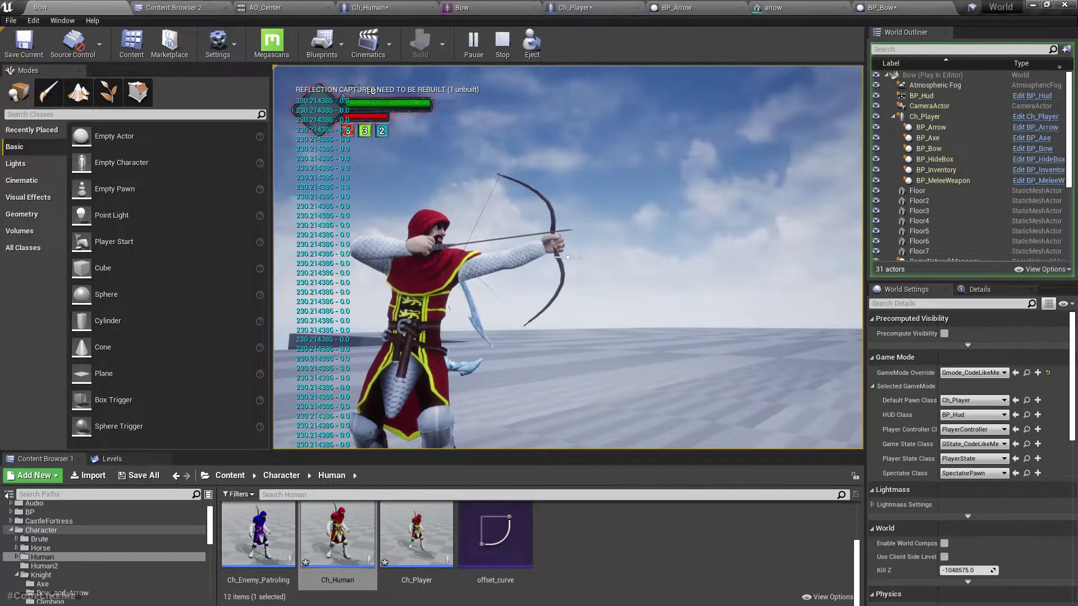
{"action": "key", "text": "3"}
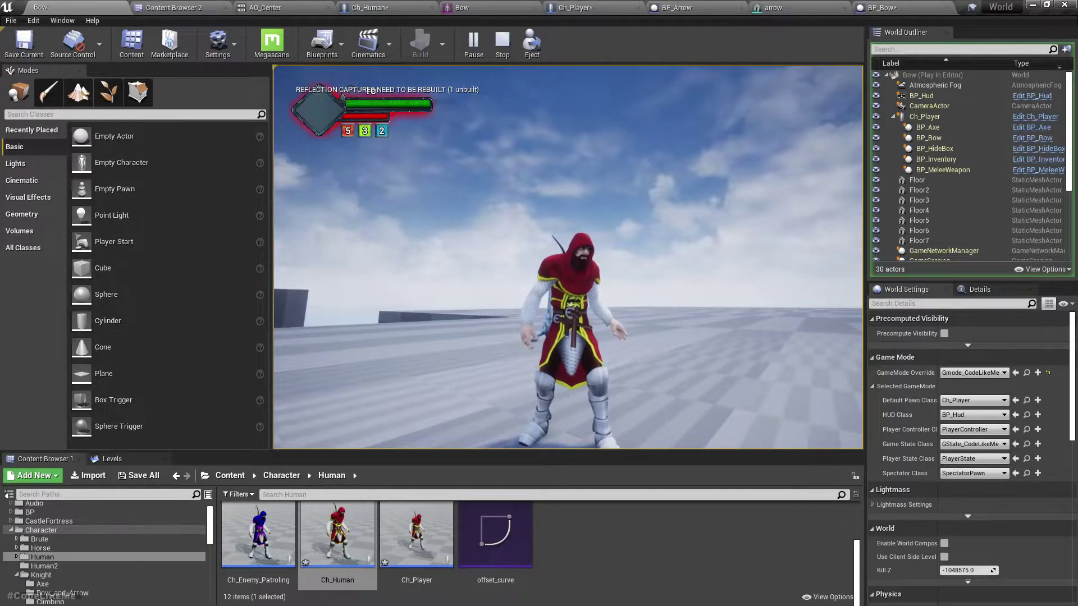
{"action": "key", "text": "Escape"}
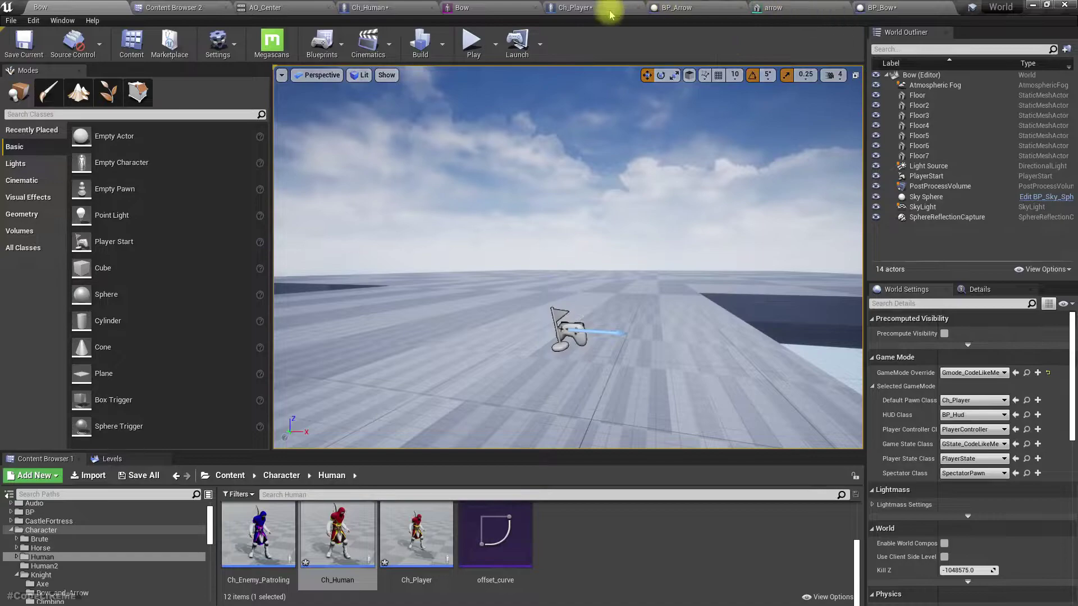
Rotate LeftHandBowSocket in AO_Center to a relative Z rotation of about 105° and check the bow from the side
{"action": "left_click", "coordinate": [293, 7]}
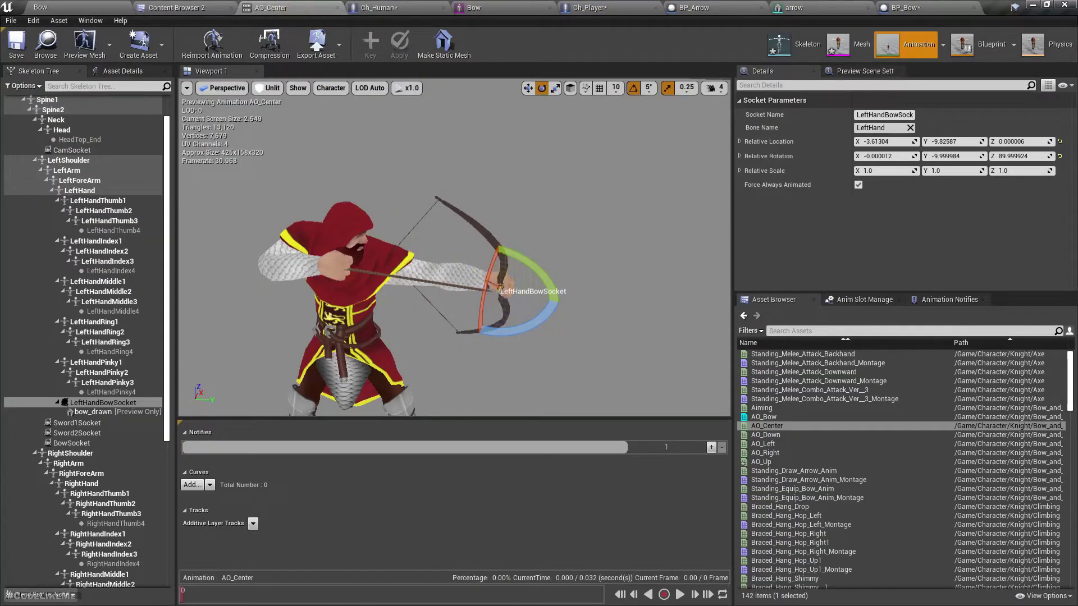
{"action": "mouse_move", "coordinate": [546, 305]}
{"action": "right_mouse_down"}
{"action": "mouse_move", "coordinate": [538, 331]}
{"action": "mouse_move", "coordinate": [546, 305]}
{"action": "right_mouse_up"}
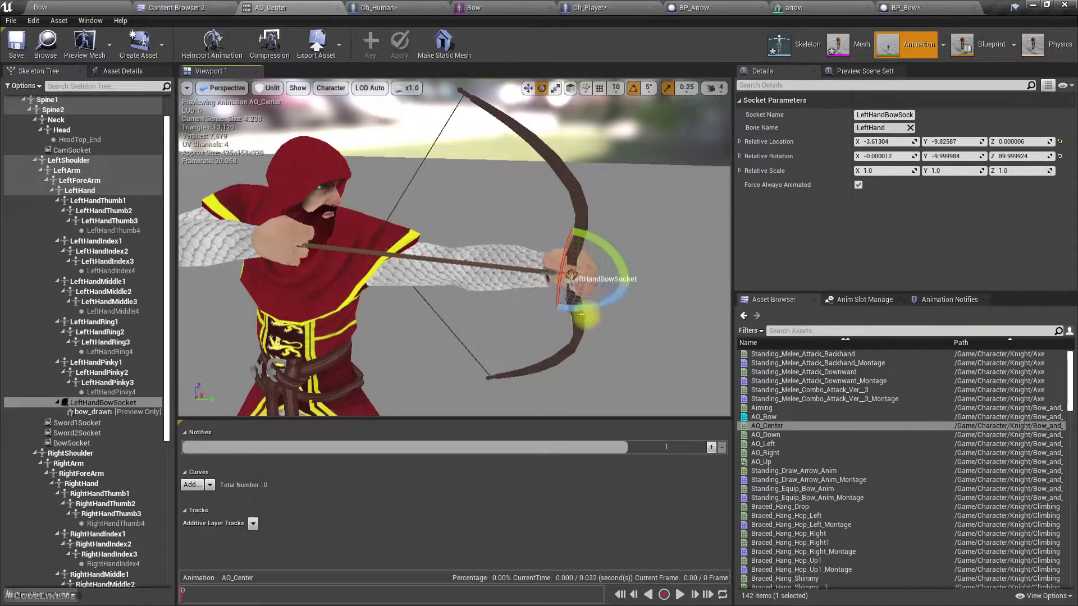
{"action": "left_click_drag", "start_coordinate": [583, 312], "coordinate": [476, 301]}
{"action": "right_click_drag", "start_coordinate": [476, 301], "coordinate": [474, 365]}
{"action": "mouse_move", "coordinate": [461, 310]}
{"action": "right_mouse_down"}
{"action": "mouse_move", "coordinate": [457, 270]}
{"action": "mouse_move", "coordinate": [467, 298]}
{"action": "mouse_move", "coordinate": [483, 300]}
{"action": "right_mouse_up"}
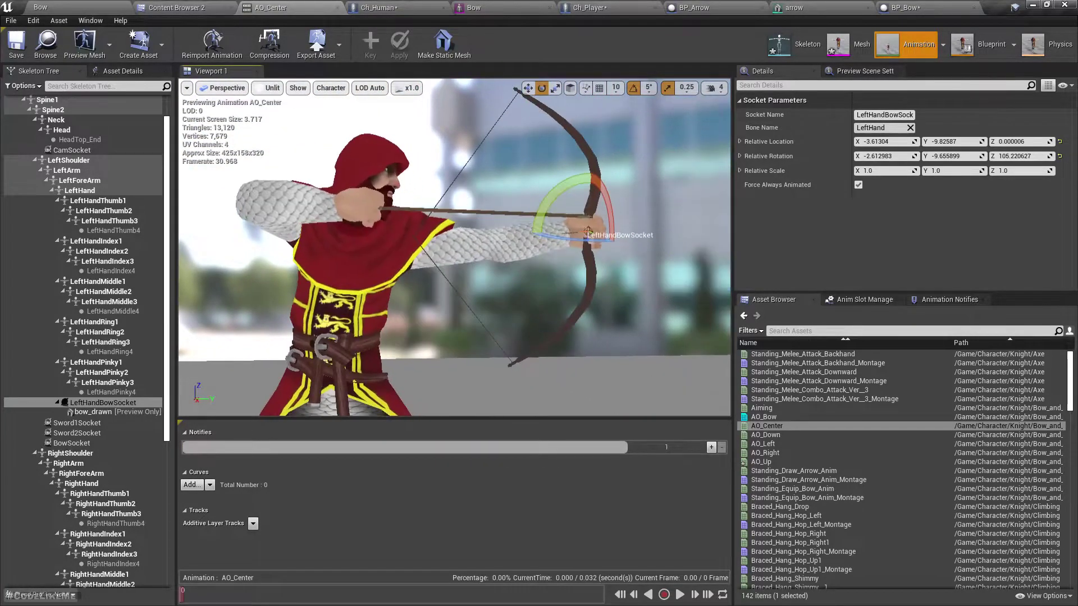
Tilt LeftHandBowSocket to a relative Y rotation of about -18.5°, fine-tuning it with rotation snapping off
{"action": "left_click_drag", "start_coordinate": [565, 210], "coordinate": [525, 222]}
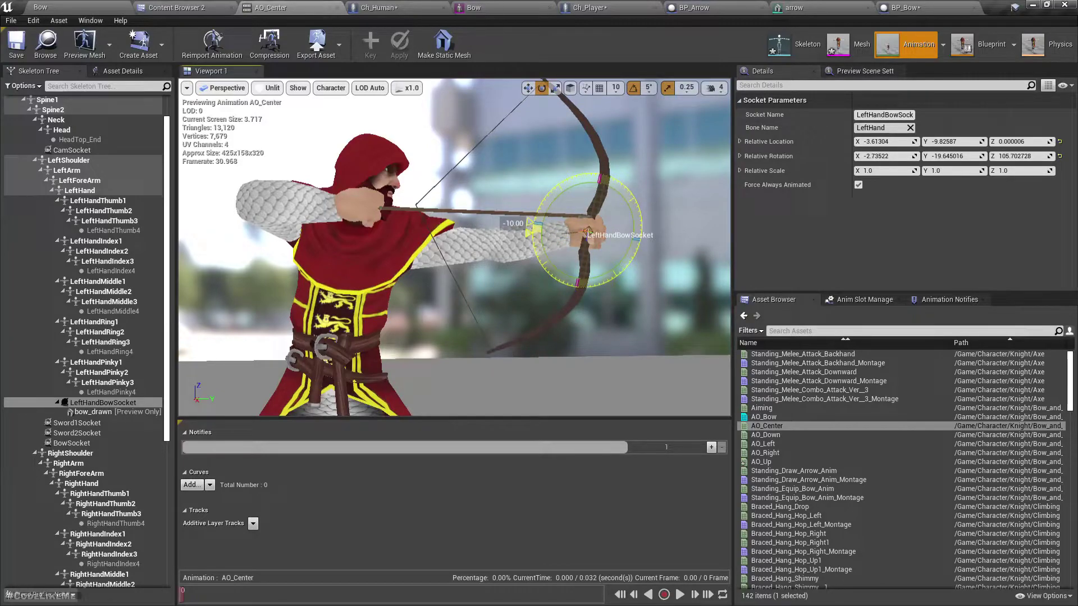
{"action": "middle_click_drag", "start_coordinate": [525, 221], "coordinate": [555, 237]}
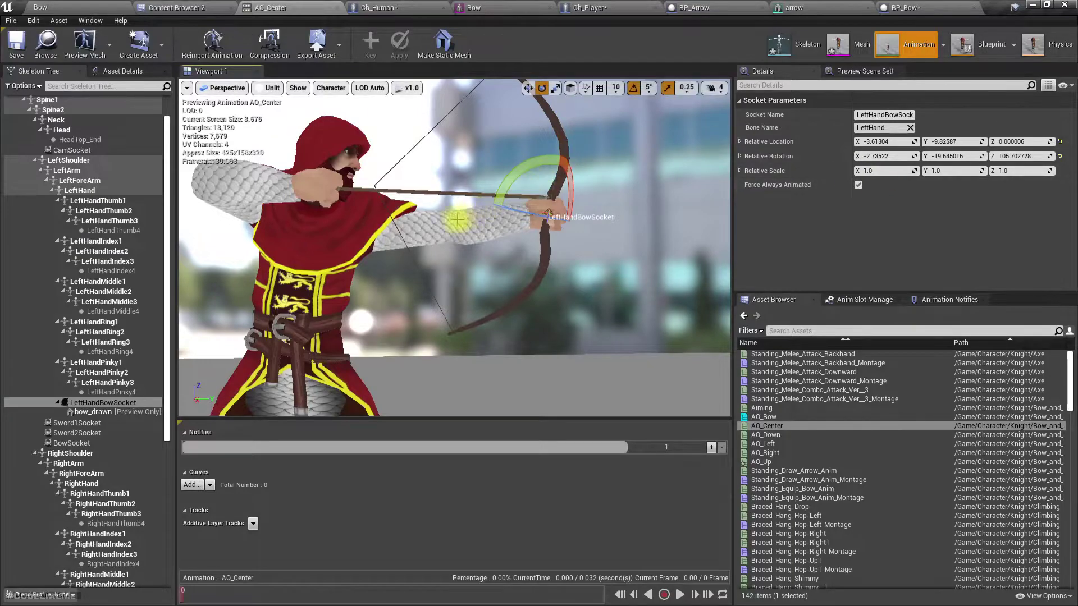
{"action": "middle_click_drag", "start_coordinate": [456, 229], "coordinate": [413, 178]}
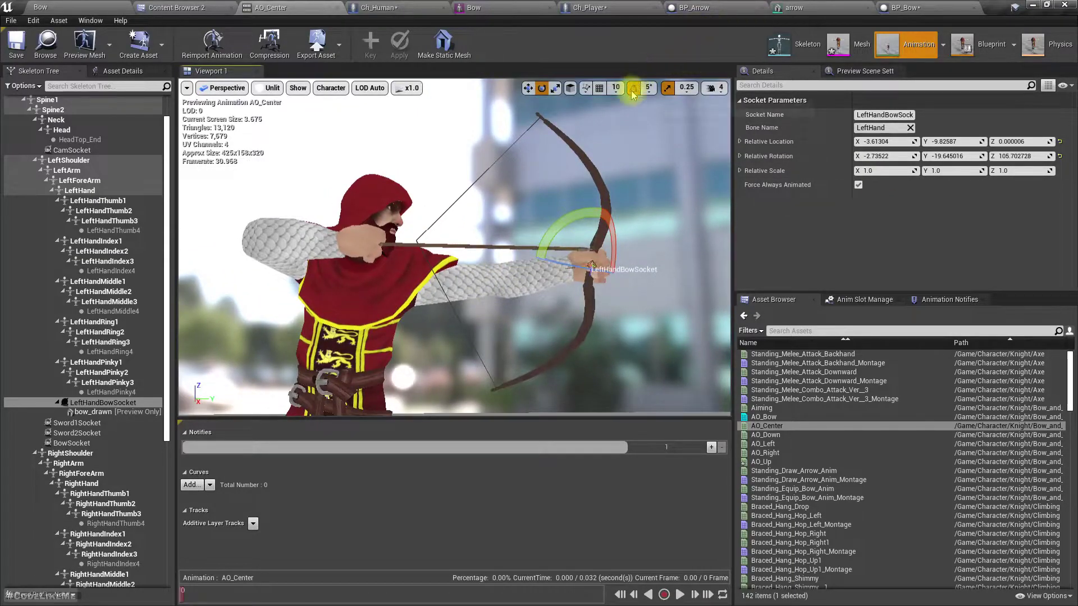
{"action": "mouse_move", "coordinate": [558, 227]}
{"action": "left_mouse_down"}
{"action": "mouse_move", "coordinate": [552, 245]}
{"action": "mouse_move", "coordinate": [555, 229]}
{"action": "left_mouse_up"}
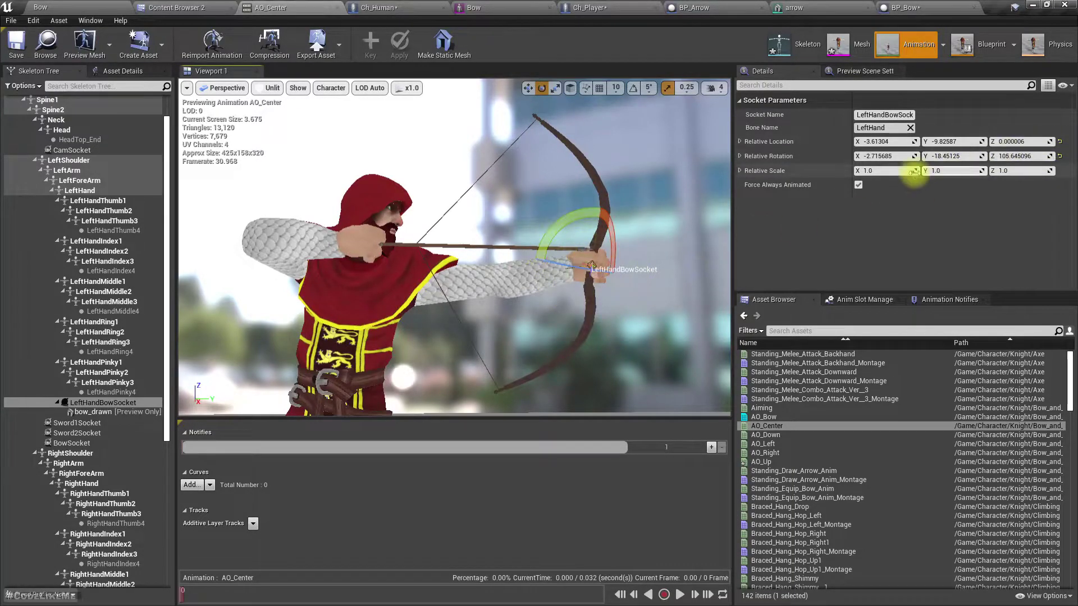
Try larger relative X scales up to 1.3 on LeftHandBowSocket and restore the scale to 1.0
{"action": "left_click_drag", "start_coordinate": [893, 171], "coordinate": [910, 172]}
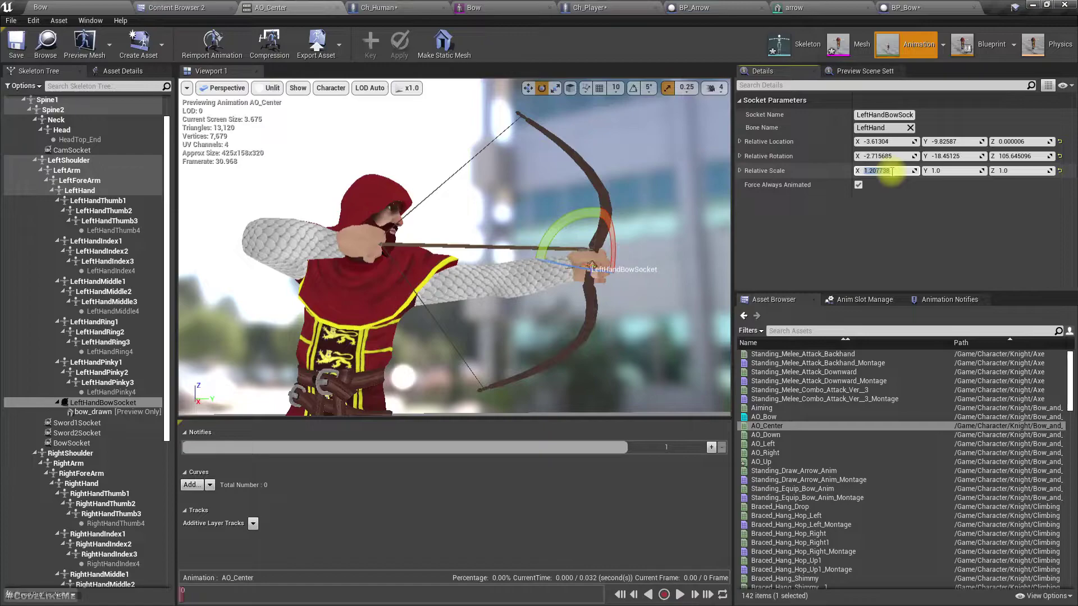
{"action": "key", "text": "Return"}
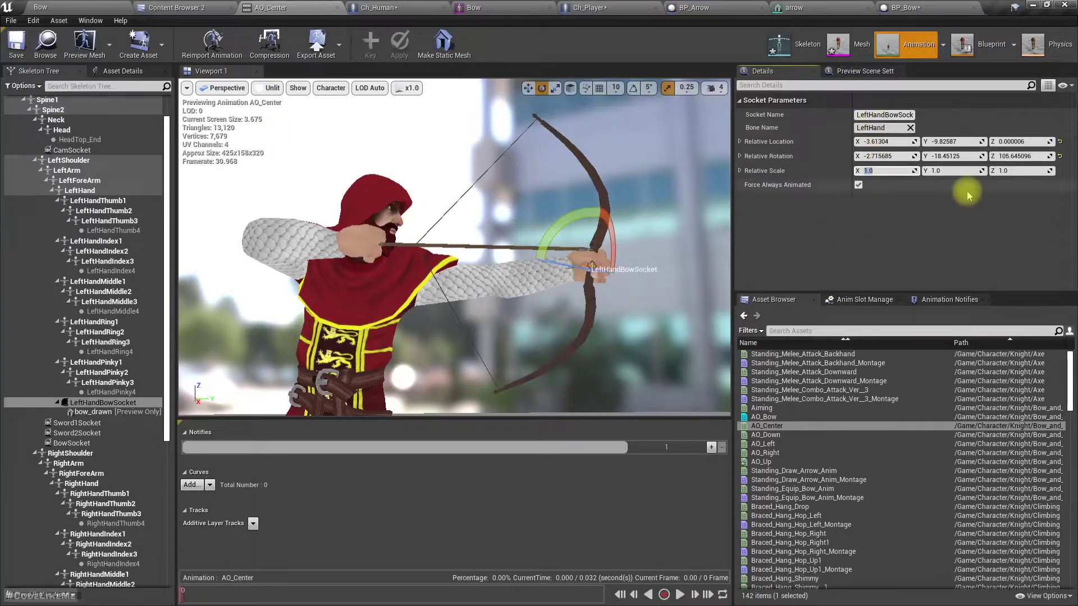
{"action": "left_click", "coordinate": [906, 218]}
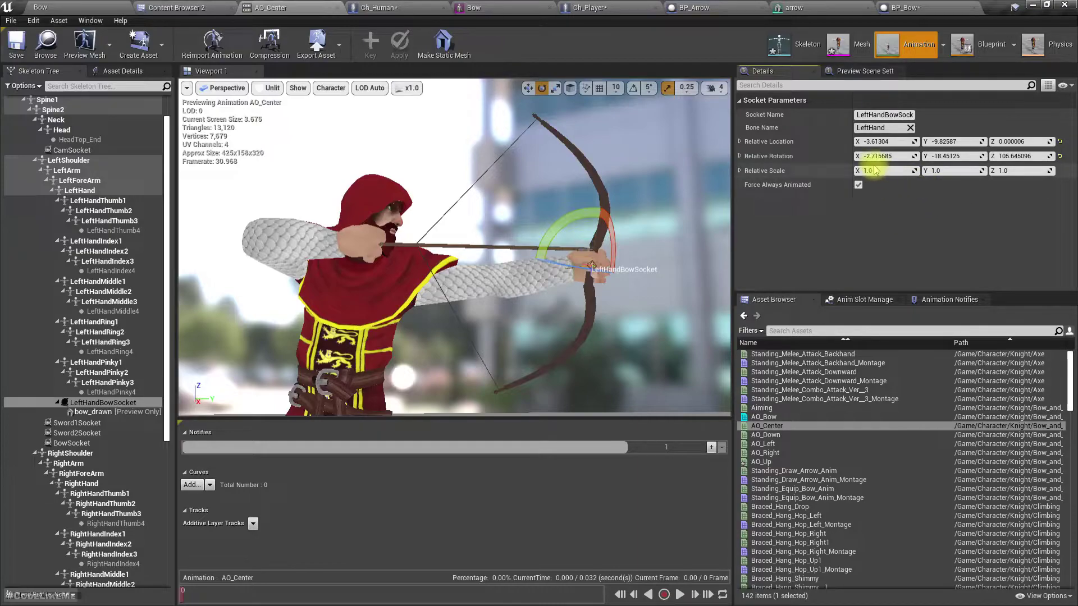
{"action": "left_click_drag", "start_coordinate": [887, 170], "coordinate": [900, 171]}
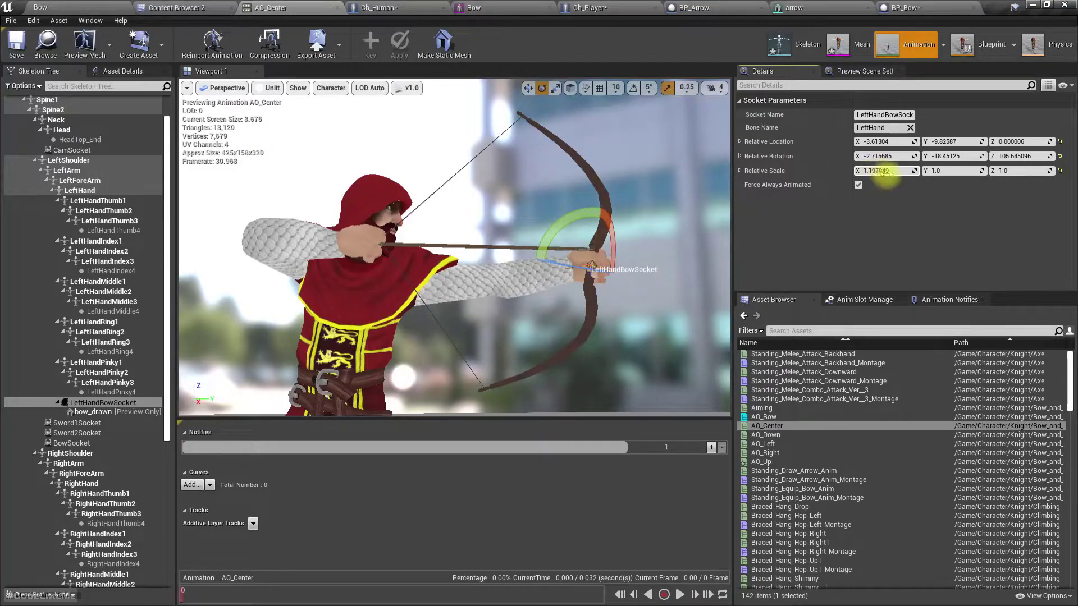
{"action": "type", "text": ".3"}
{"action": "key", "text": "Return"}
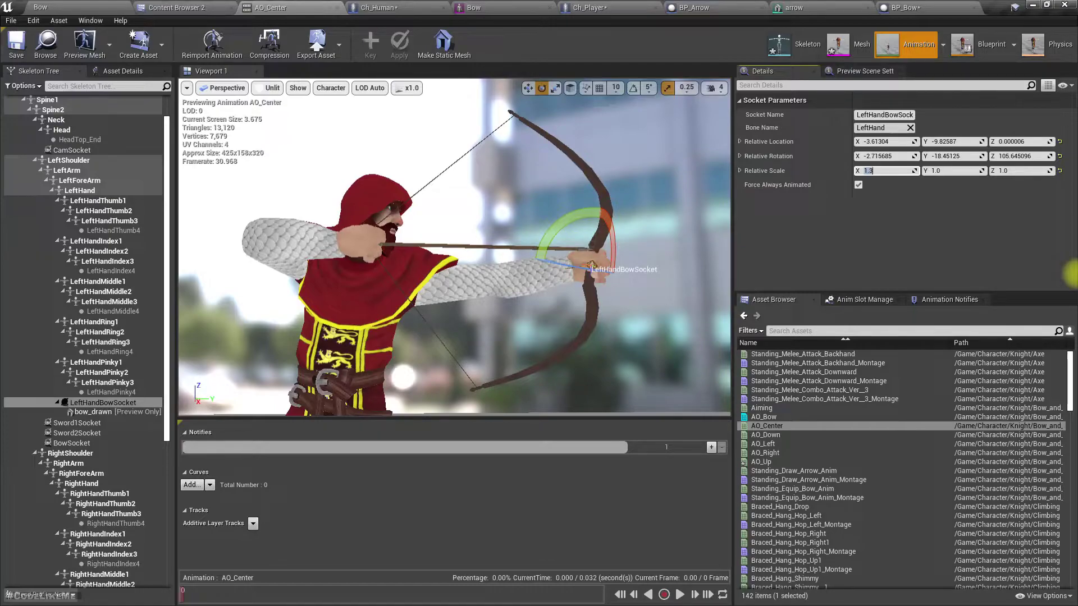
{"action": "type", "text": "1"}
{"action": "key", "text": "Return"}
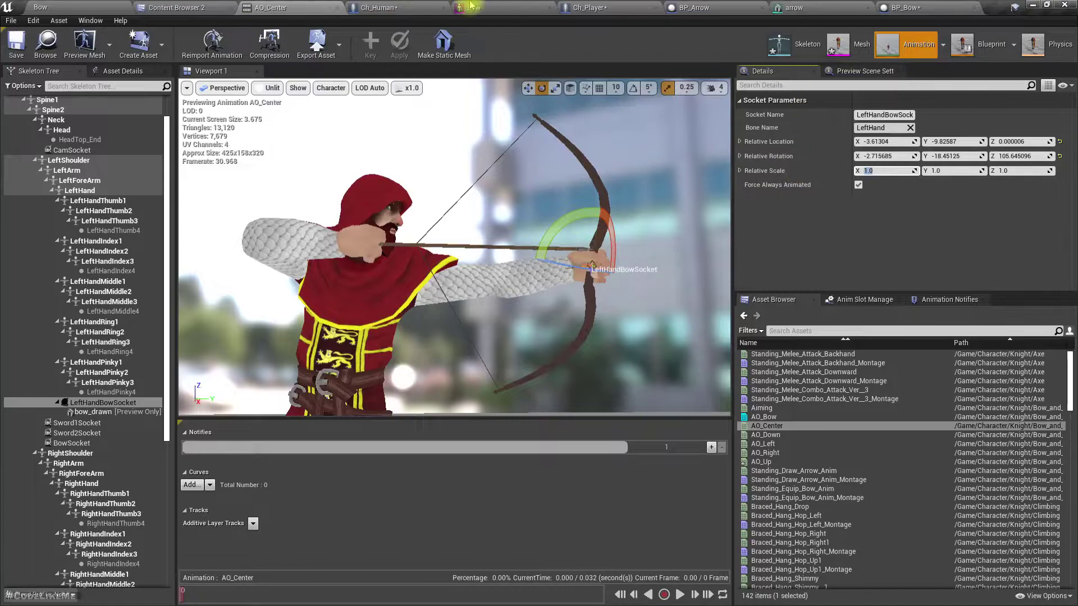
Open the Bow skeletal mesh from the Bow_and_Arrow folder, set its import uniform scale to 1.3 and reimport the base mesh
{"action": "left_click", "coordinate": [178, 8]}
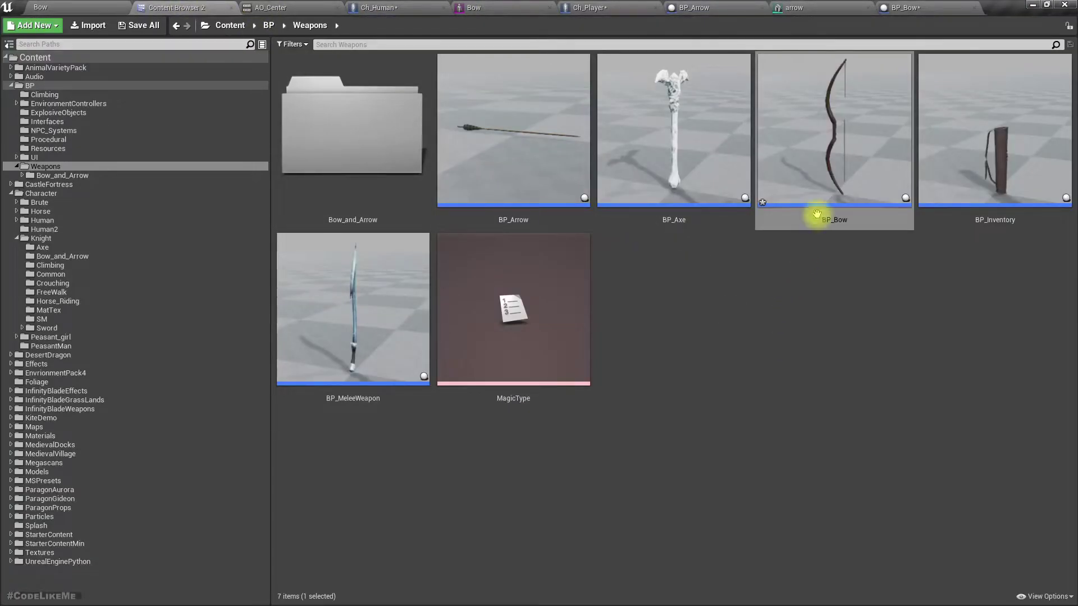
{"action": "double_click", "coordinate": [349, 143]}
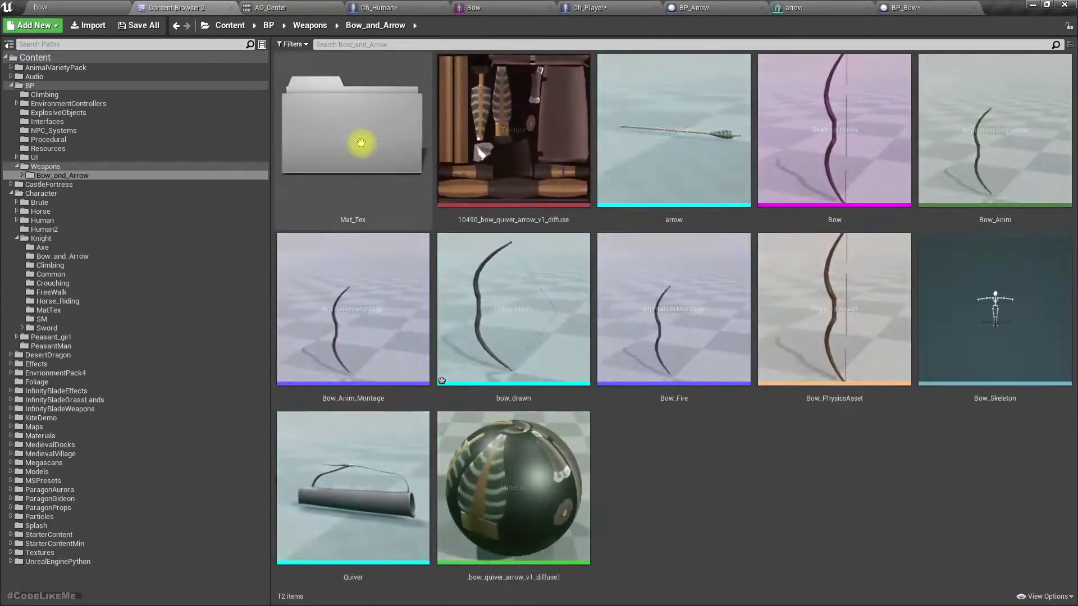
{"action": "double_click", "coordinate": [825, 132]}
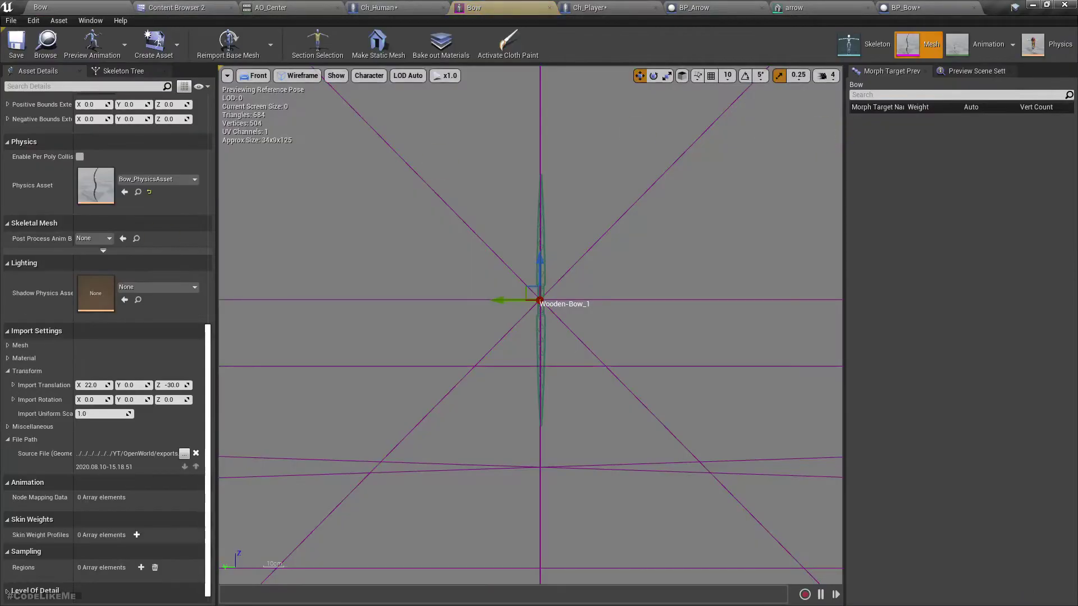
{"action": "left_click", "coordinate": [106, 414]}
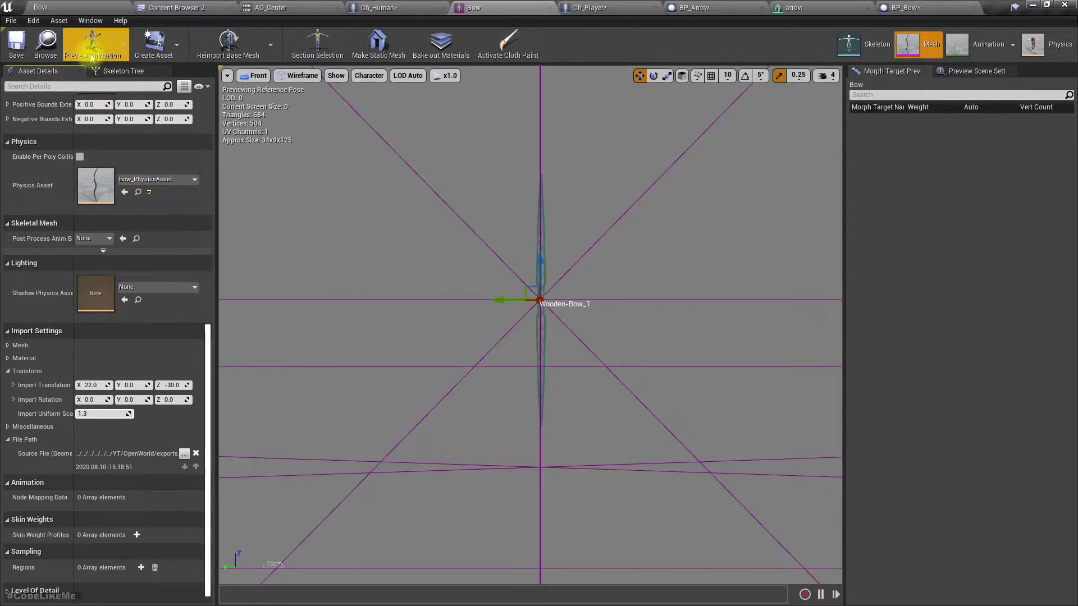
{"action": "left_click", "coordinate": [215, 56]}
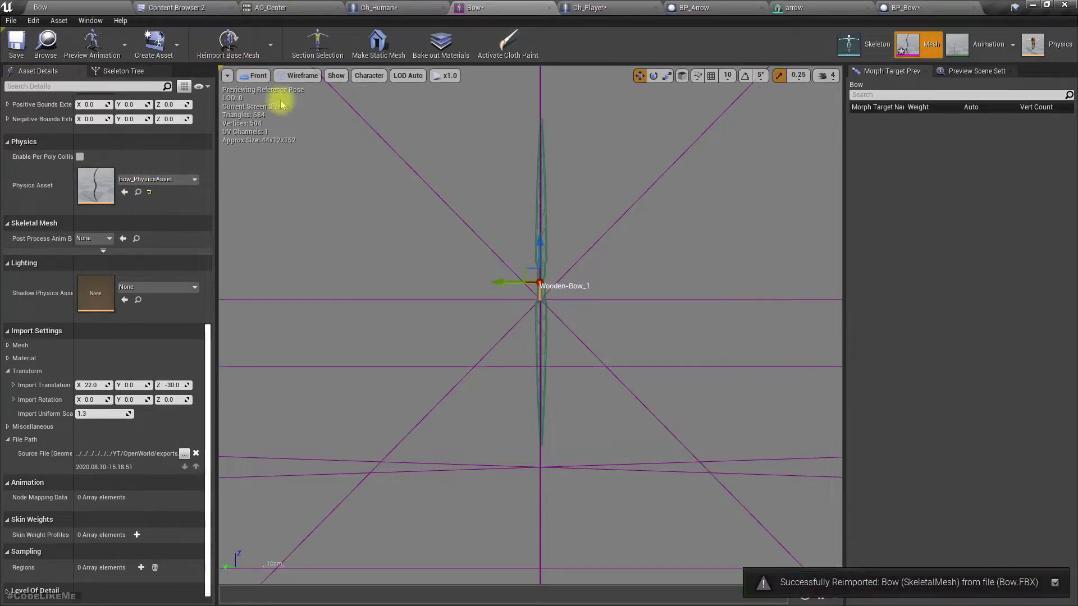
Play-test the Bow level to check the reimported bow on the character, and stop the session
{"action": "left_click", "coordinate": [45, 4]}
{"action": "left_click", "coordinate": [474, 40]}
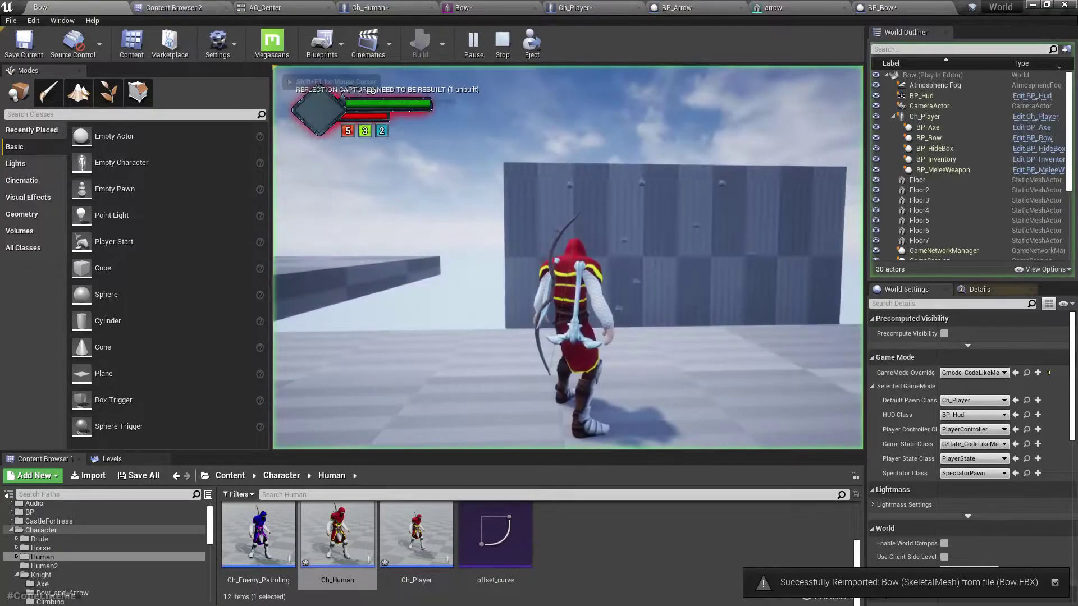
{"action": "key", "text": "2"}
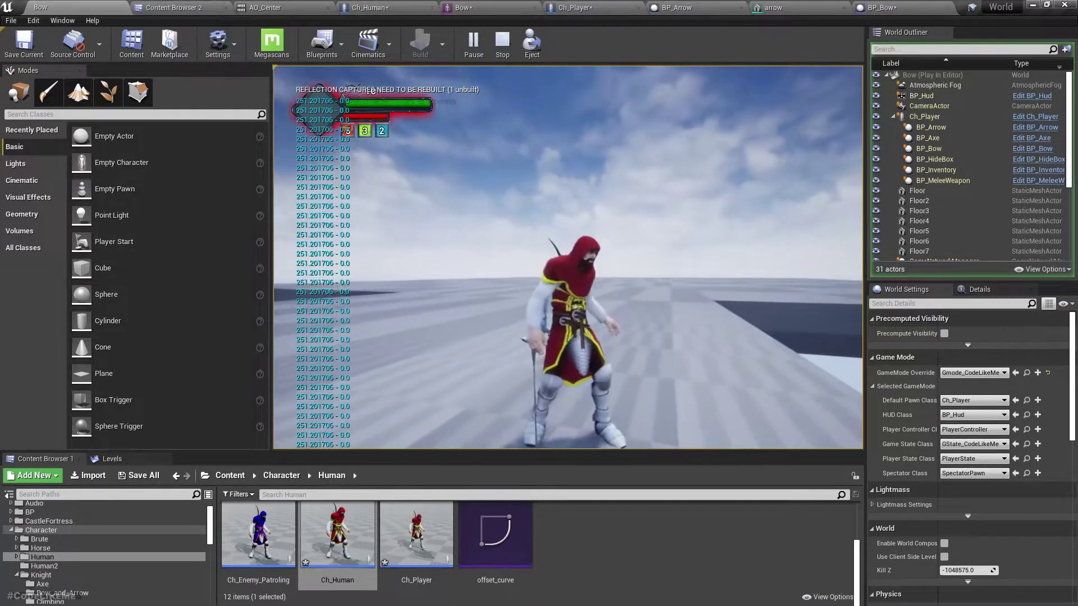
{"action": "key", "text": "Escape"}
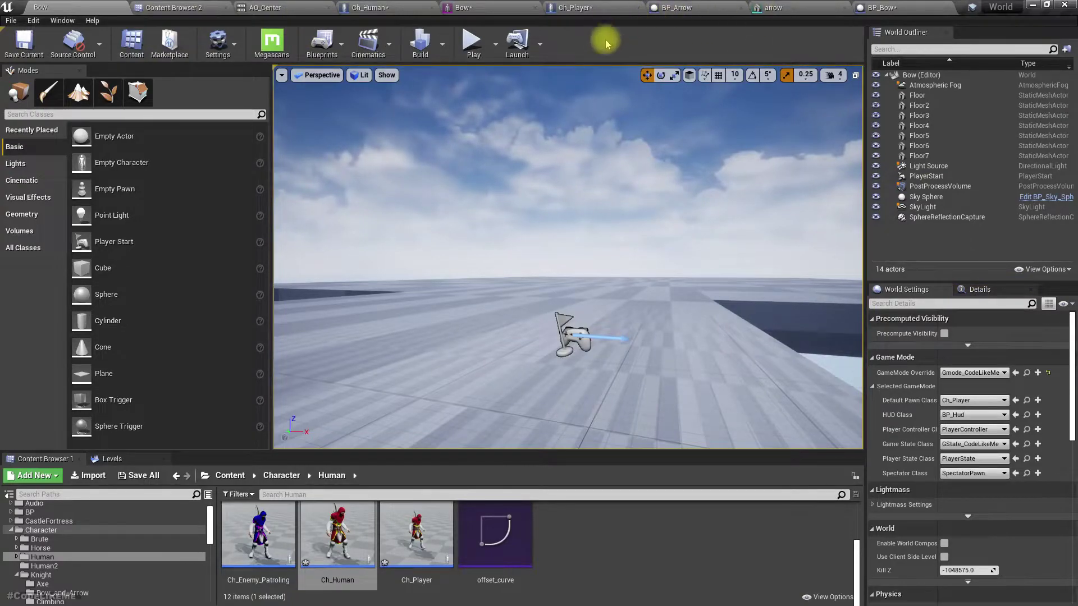
Compare the arrow mesh's import settings with the Bow mesh in Perspective view and the Bow component in BP_Bow
{"action": "left_click", "coordinate": [776, 7]}
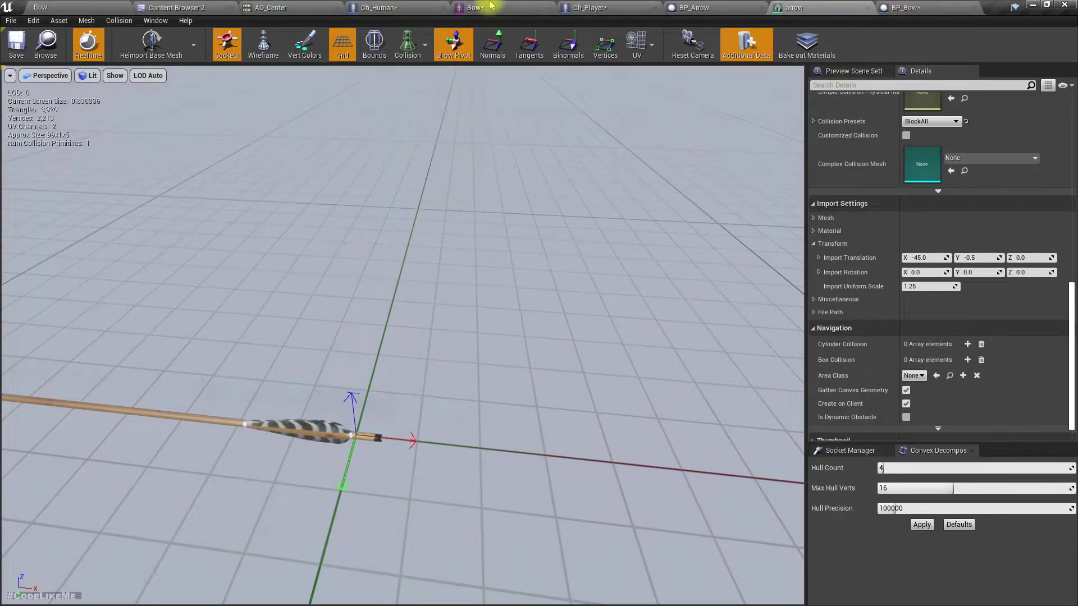
{"action": "left_click", "coordinate": [477, 7]}
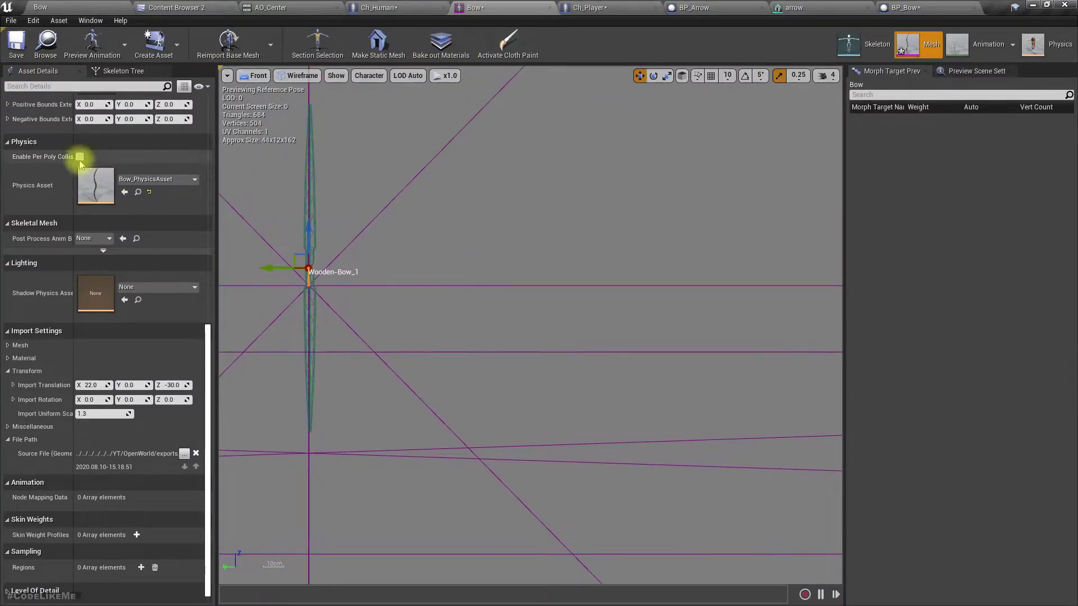
{"action": "left_click", "coordinate": [260, 76]}
{"action": "left_click", "coordinate": [264, 105]}
{"action": "right_click_drag", "start_coordinate": [530, 326], "coordinate": [585, 425]}
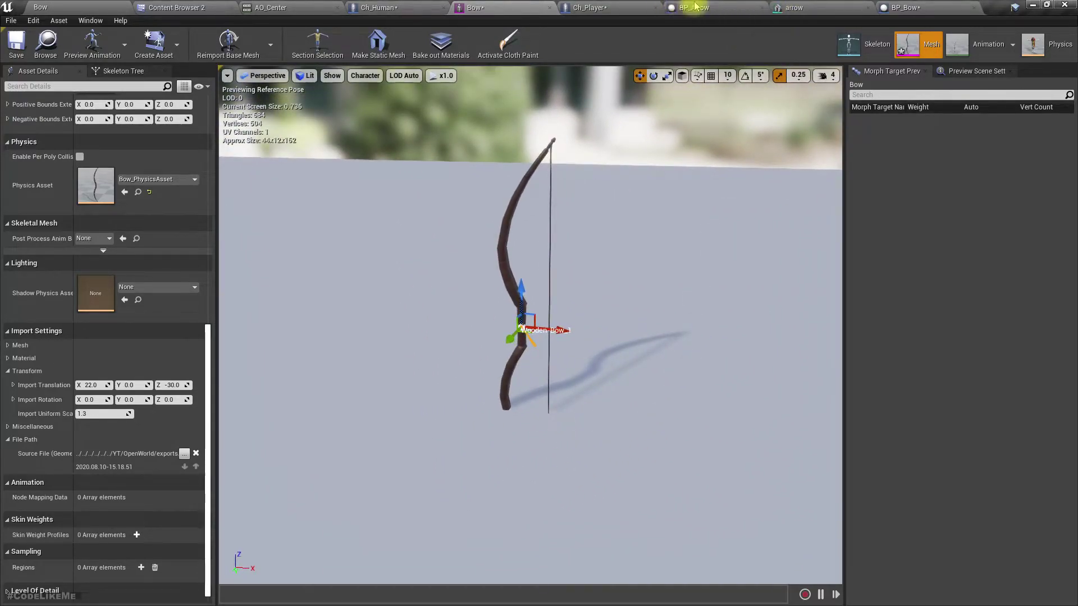
{"action": "left_click", "coordinate": [904, 7]}
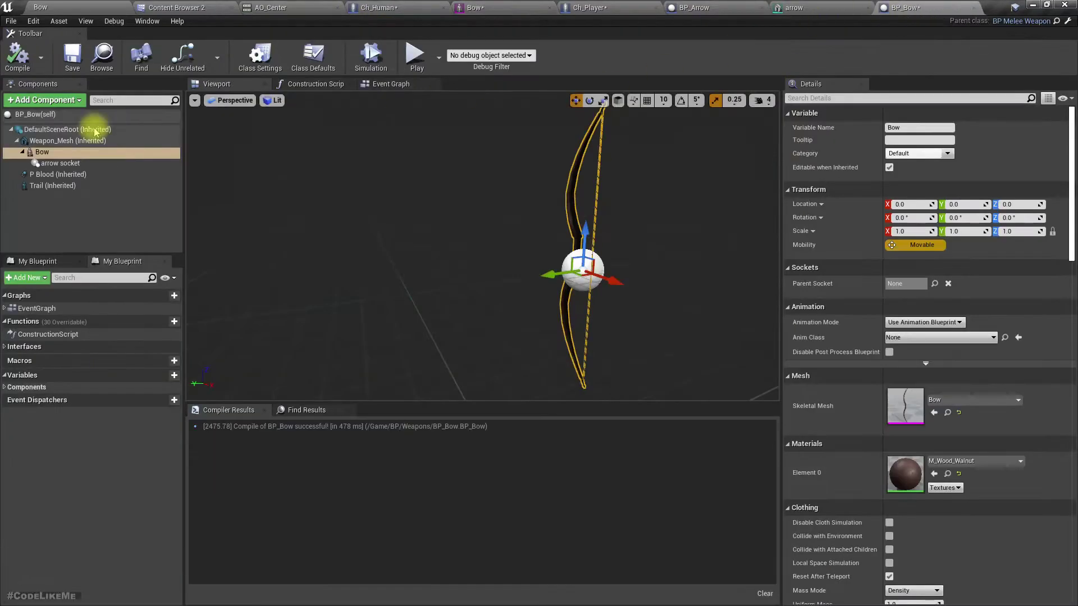
{"action": "right_click_drag", "start_coordinate": [505, 247], "coordinate": [555, 232]}
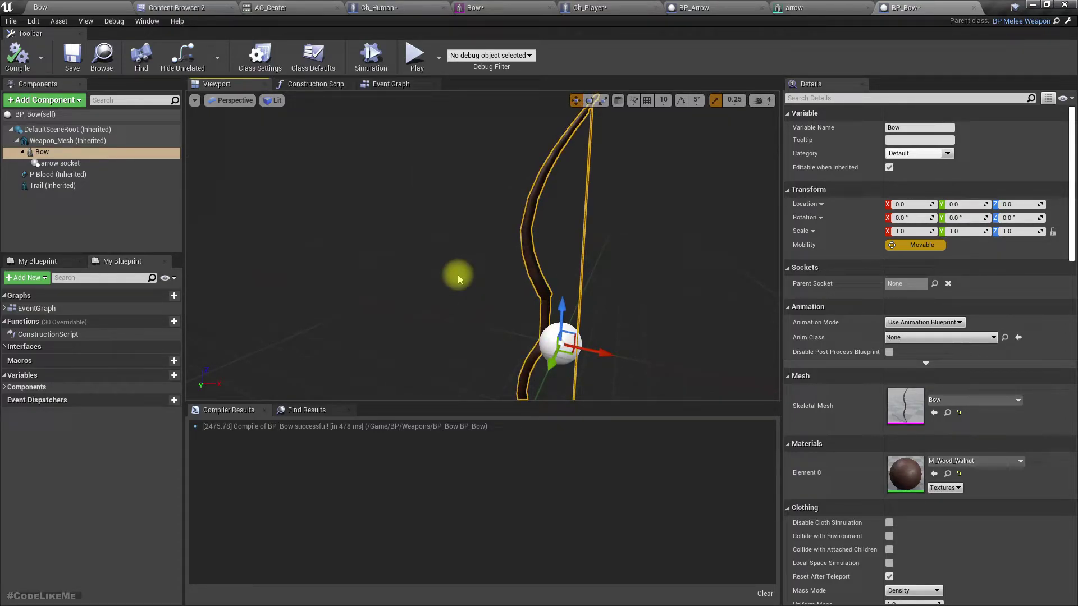
{"action": "scroll", "coordinate": [451, 272], "scroll_direction": "down", "scroll_amount": 5}
{"action": "mouse_move", "coordinate": [450, 275]}
{"action": "right_mouse_down"}
{"action": "mouse_move", "coordinate": [474, 274]}
{"action": "mouse_move", "coordinate": [475, 320]}
{"action": "mouse_move", "coordinate": [466, 264]}
{"action": "right_mouse_up"}
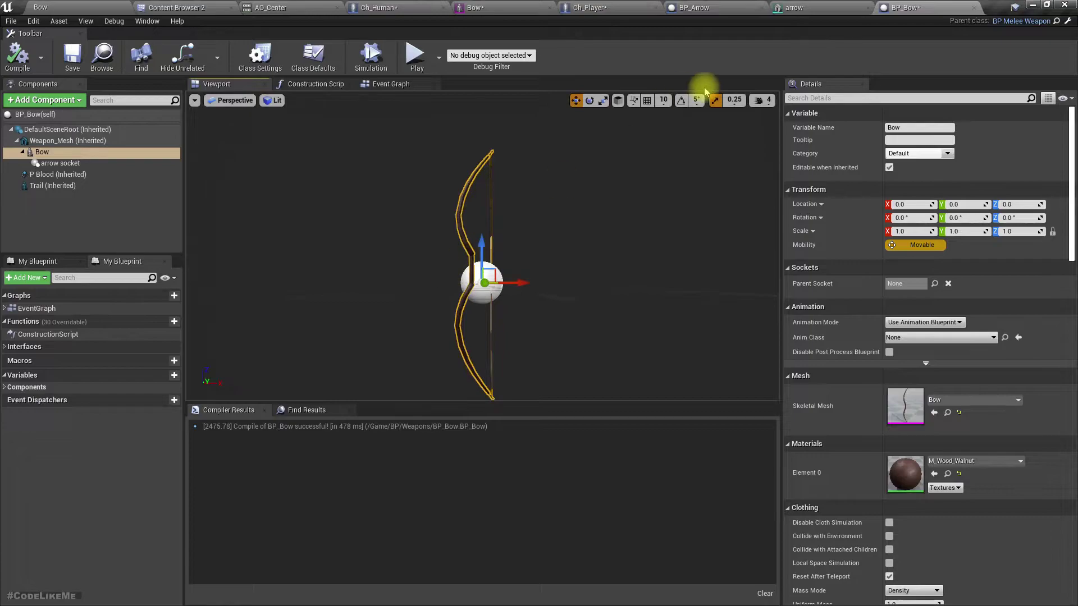
Try an import uniform scale of 5.0 on the Bow mesh, reimport it and check its size in BP_Bow
{"action": "left_click", "coordinate": [466, 8]}
{"action": "left_click", "coordinate": [106, 414]}
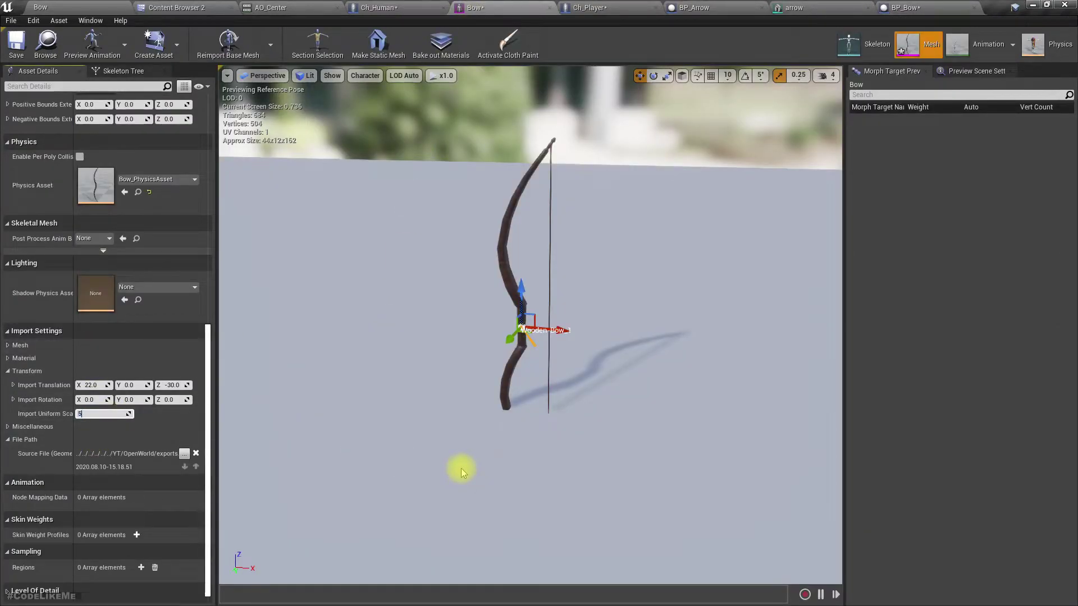
{"action": "left_click", "coordinate": [227, 42]}
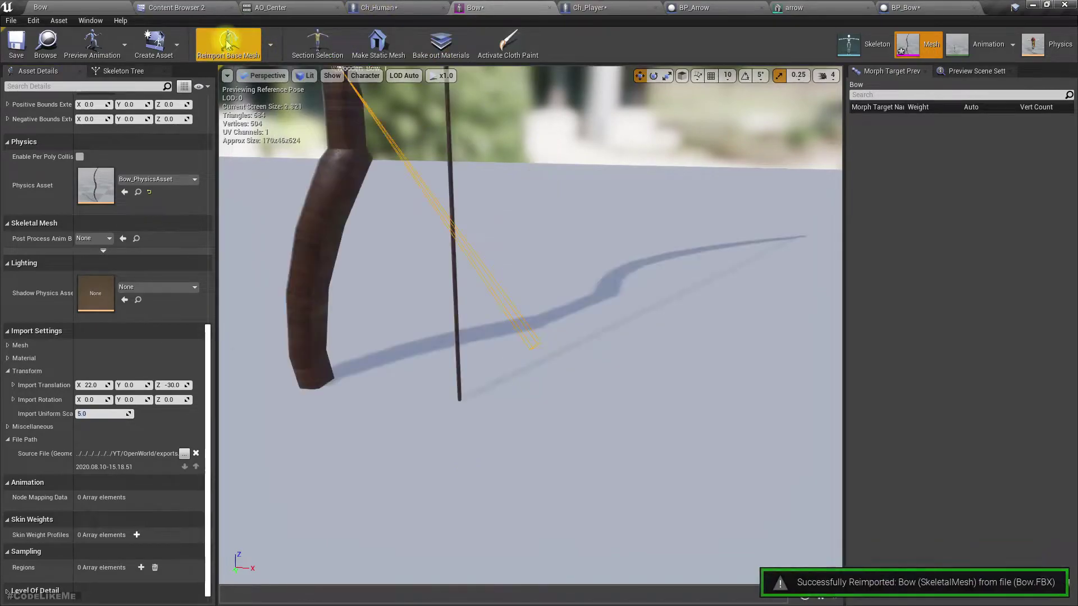
{"action": "left_click", "coordinate": [688, 8]}
{"action": "left_click", "coordinate": [905, 8]}
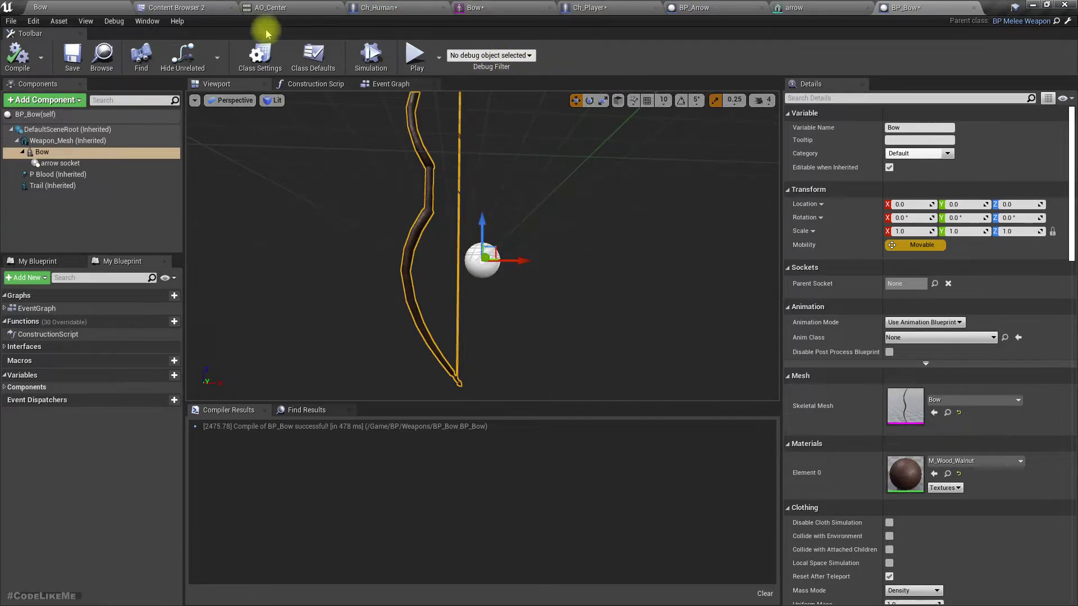
Restore the Bow mesh's import uniform scale to 1.3 and reimport the base mesh
{"action": "left_click", "coordinate": [499, 8]}
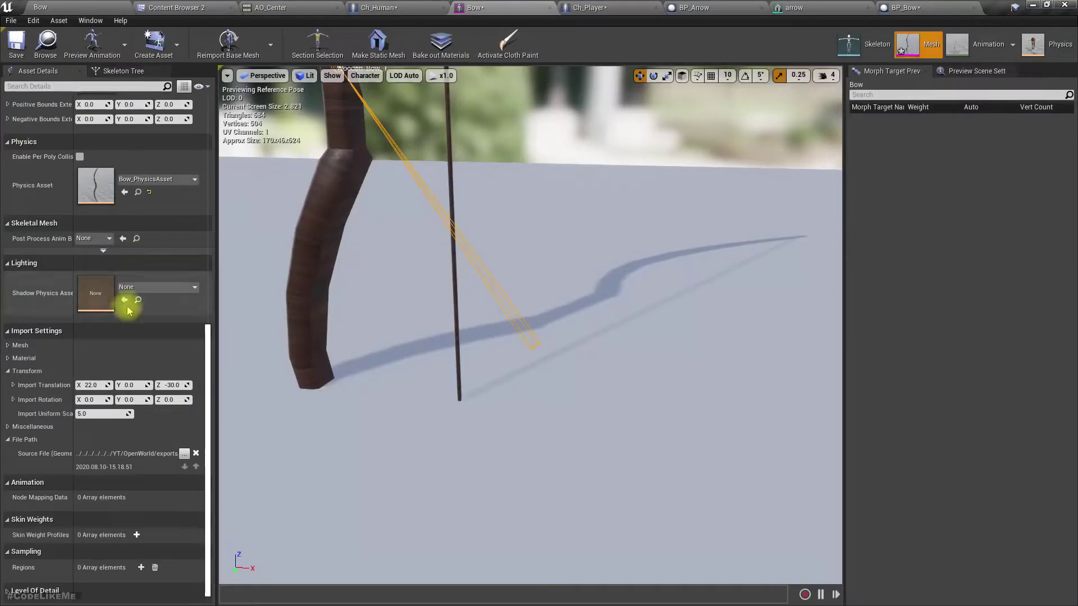
{"action": "left_click", "coordinate": [106, 414]}
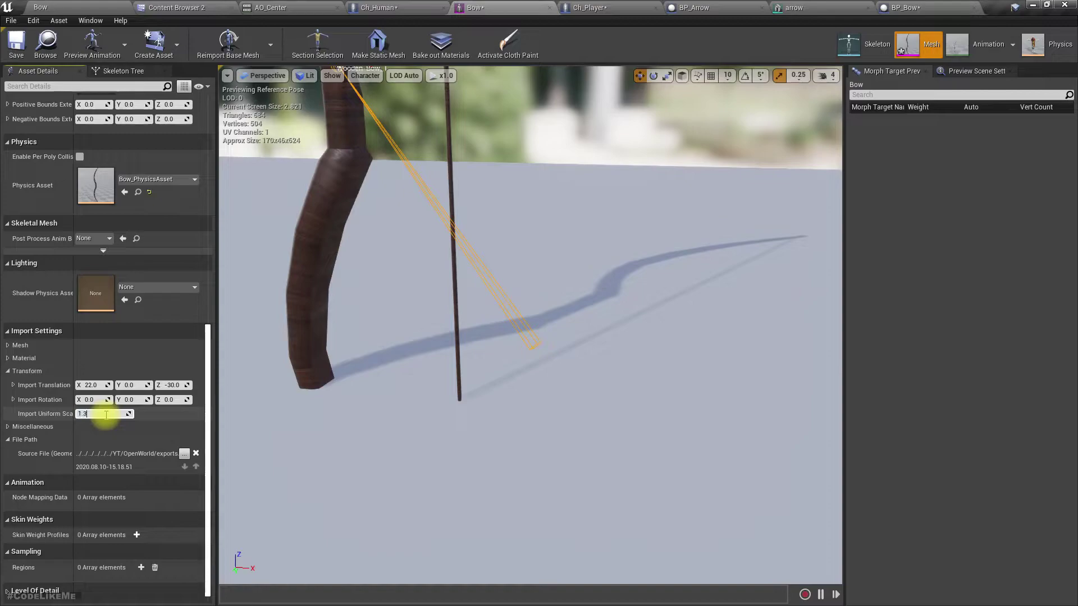
{"action": "type", "text": "1.3"}
{"action": "key", "text": "Return"}
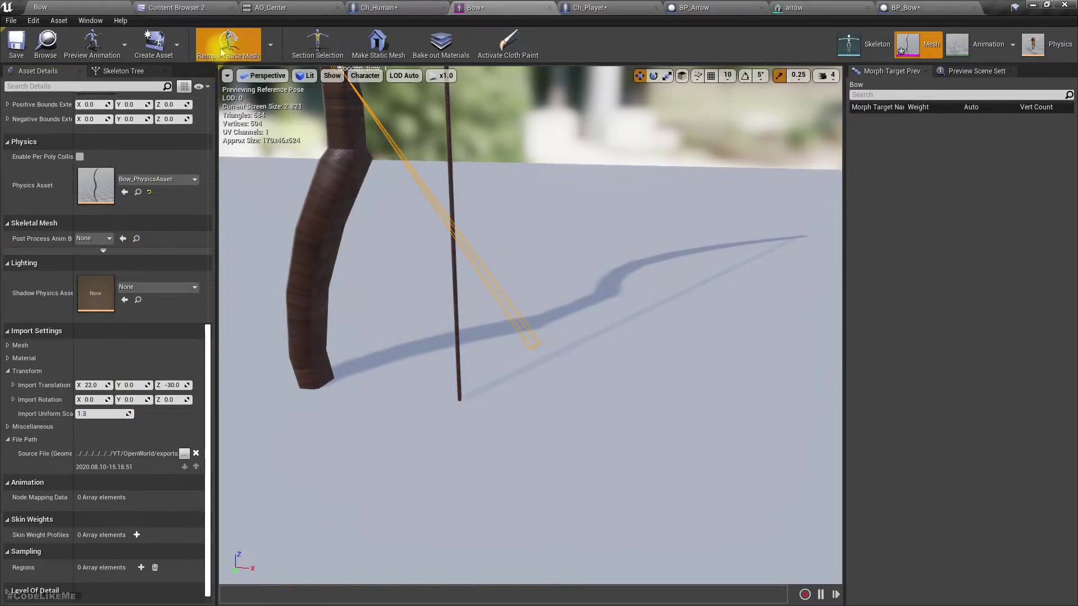
{"action": "left_click", "coordinate": [225, 49]}
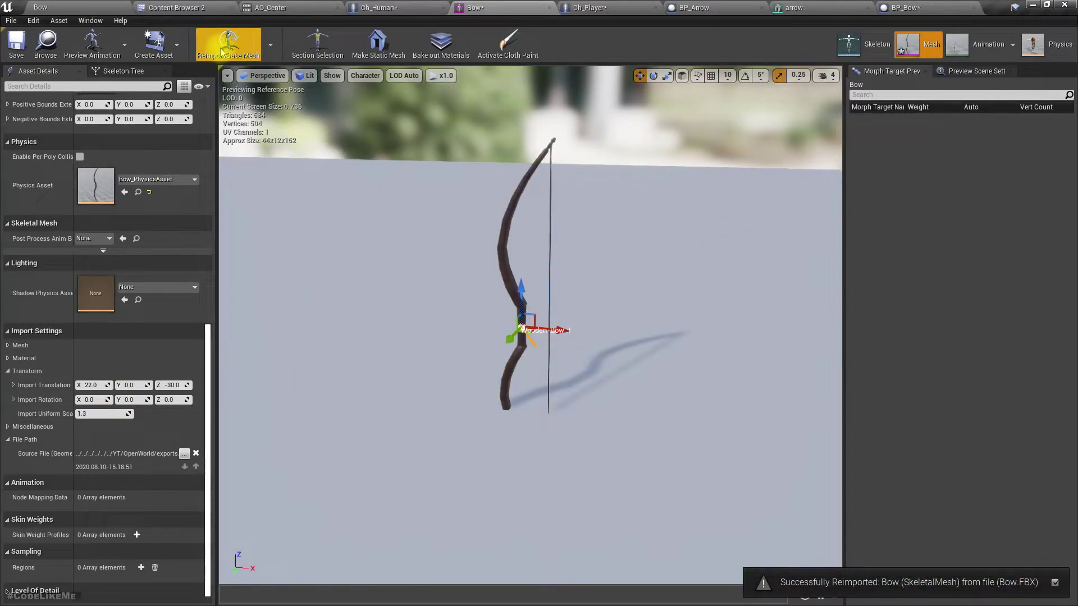
Show the Bow mesh in Right view and set its import translation X to 28 after trying 25, reimporting each time
{"action": "scroll", "coordinate": [508, 289], "scroll_direction": "up", "scroll_amount": 5}
{"action": "mouse_move", "coordinate": [522, 290]}
{"action": "right_mouse_down"}
{"action": "mouse_move", "coordinate": [534, 304]}
{"action": "mouse_move", "coordinate": [541, 297]}
{"action": "right_mouse_up"}
{"action": "middle_click_drag", "start_coordinate": [528, 290], "coordinate": [567, 253]}
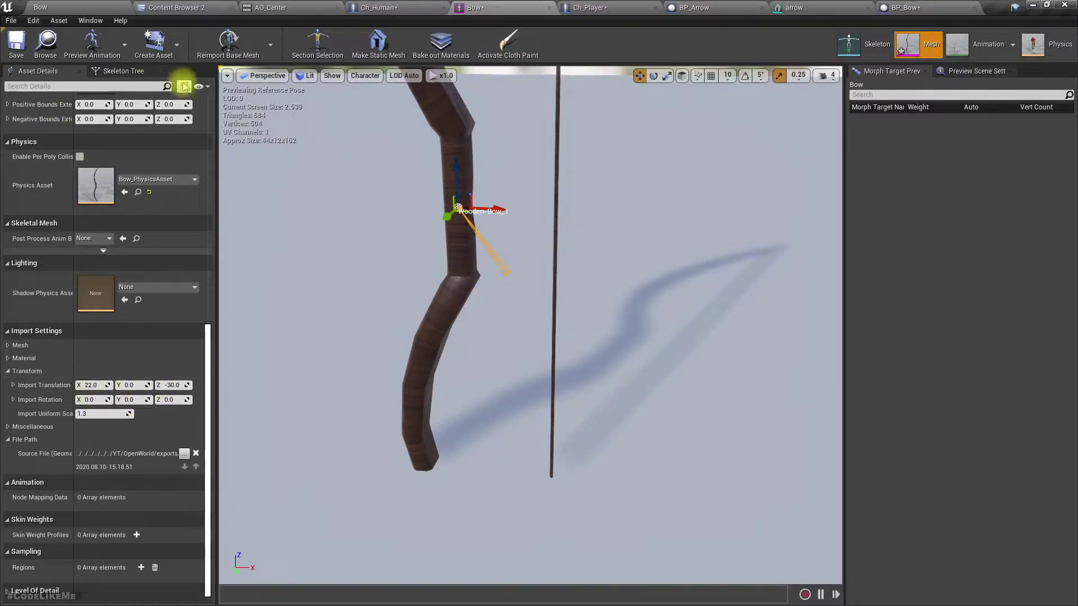
{"action": "right_click_drag", "start_coordinate": [503, 265], "coordinate": [526, 223]}
{"action": "key", "text": "d"}
{"action": "key", "text": "a"}
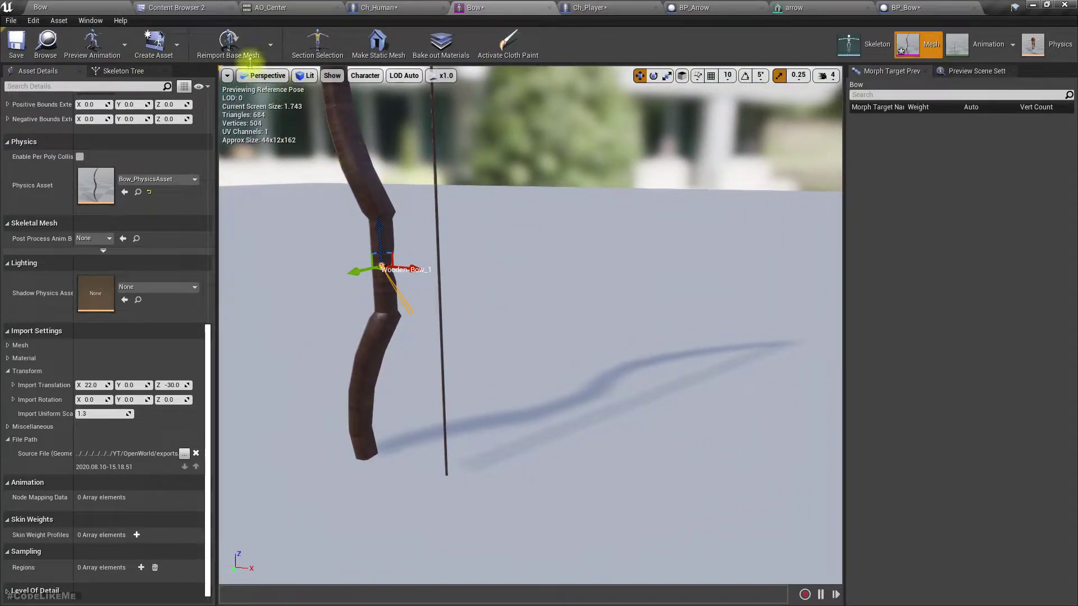
{"action": "left_click", "coordinate": [259, 75]}
{"action": "left_click", "coordinate": [290, 159]}
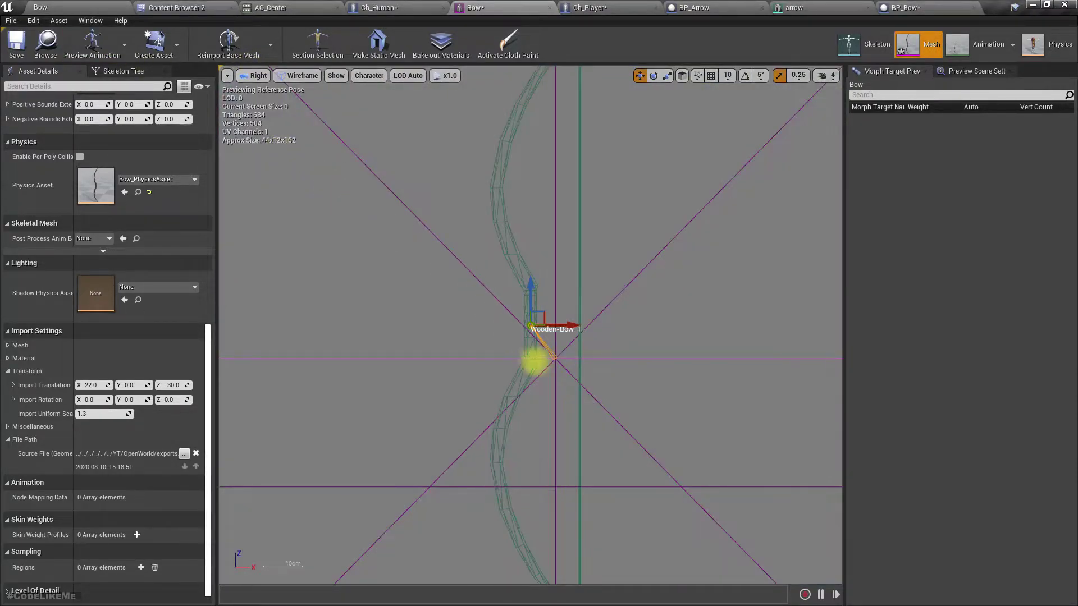
{"action": "scroll", "coordinate": [542, 366], "scroll_direction": "up", "scroll_amount": 2}
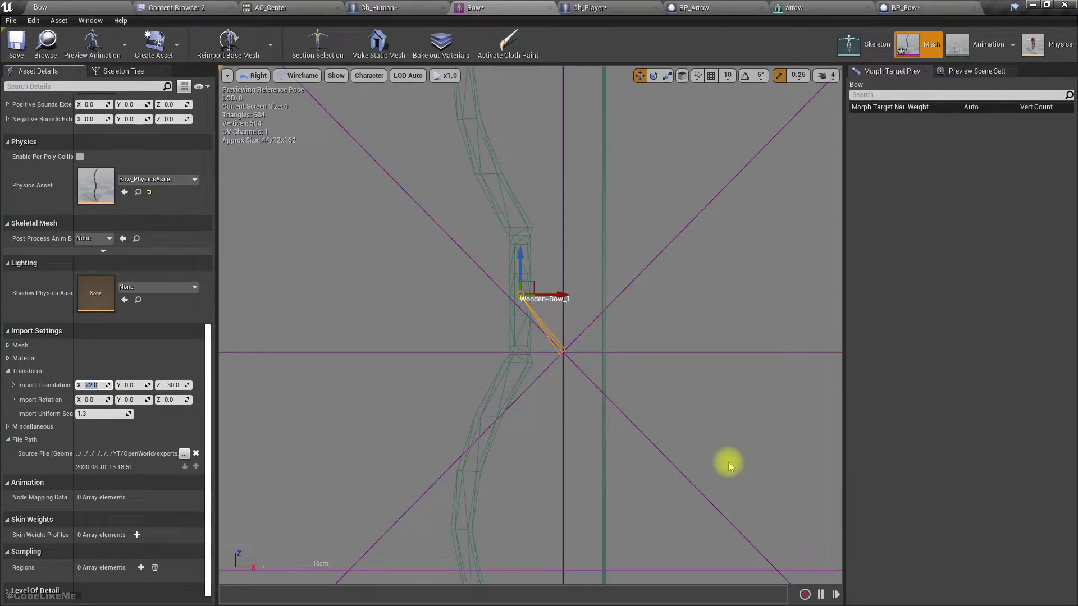
{"action": "type", "text": "25"}
{"action": "left_click", "coordinate": [236, 44]}
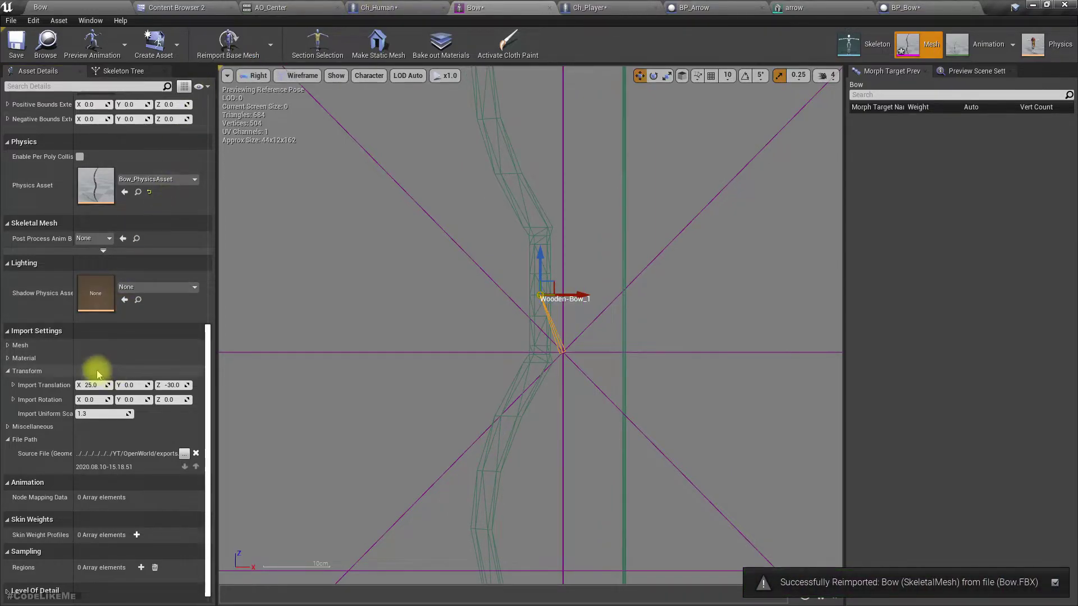
{"action": "type", "text": "28"}
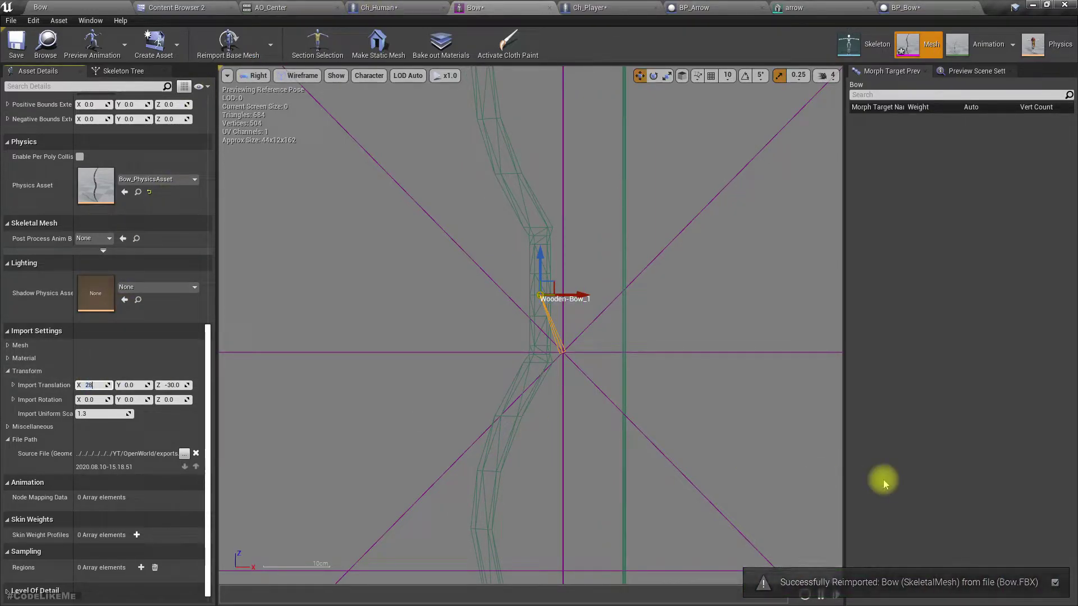
{"action": "left_click", "coordinate": [228, 42]}
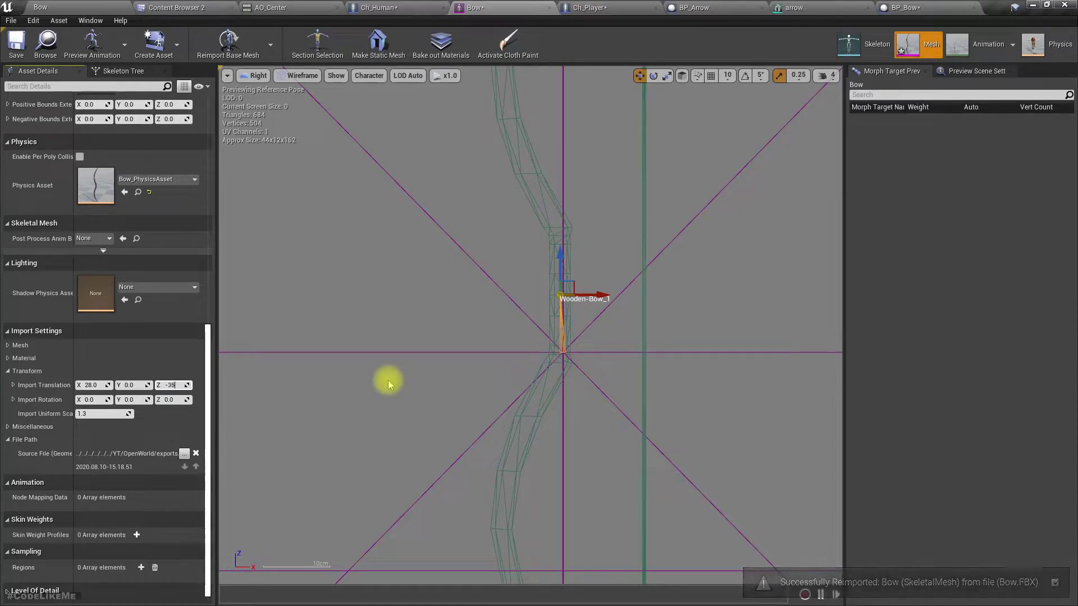
Set the Bow mesh's import translation Z to -38 after trying -35, reimporting the base mesh each time
{"action": "type", "text": "-35"}
{"action": "left_click", "coordinate": [217, 48]}
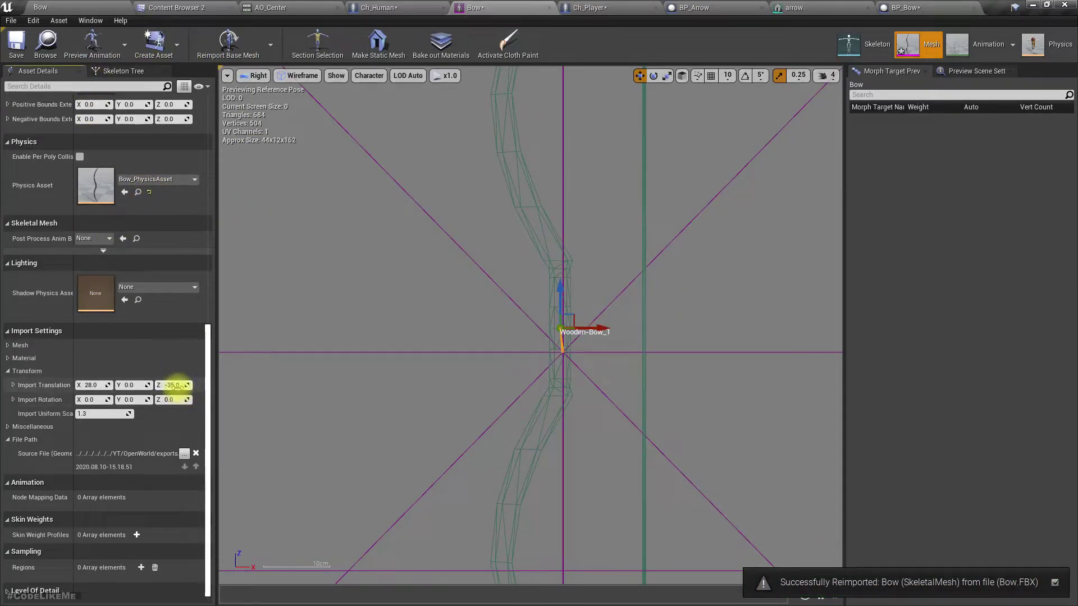
{"action": "type", "text": "-38"}
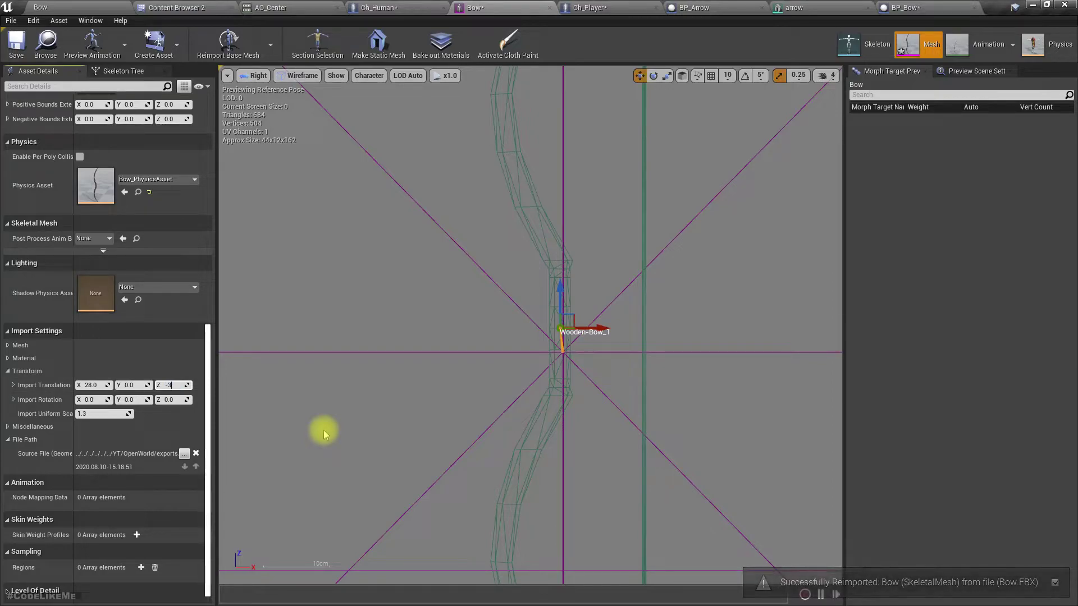
{"action": "left_click", "coordinate": [226, 40]}
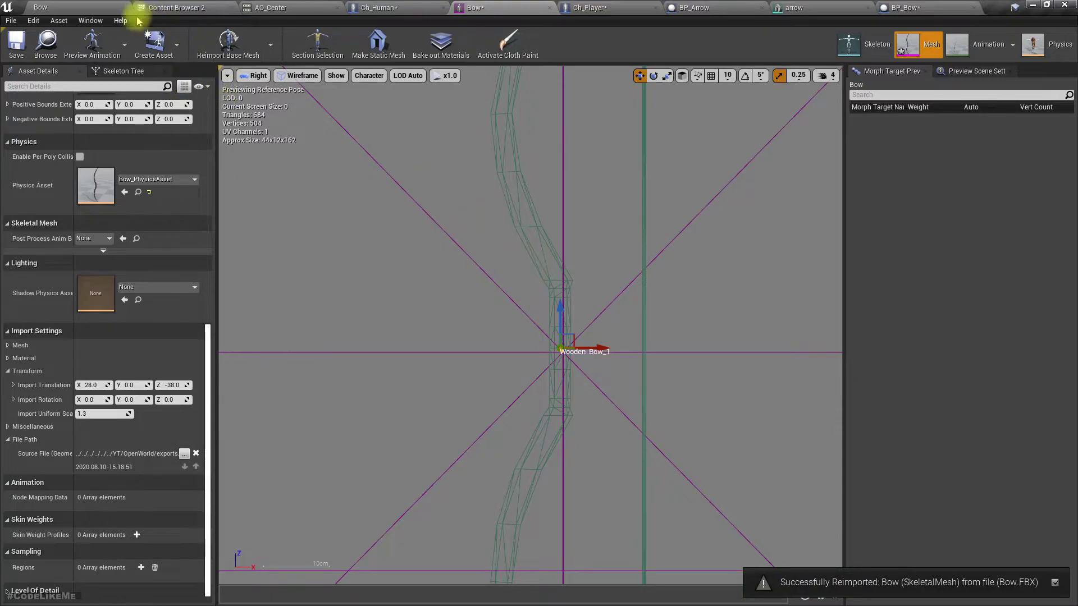
Play-test the Bow level, equip and aim the bow to check its grip and size, and stop the session
{"action": "left_click", "coordinate": [72, 8]}
{"action": "left_click", "coordinate": [472, 39]}
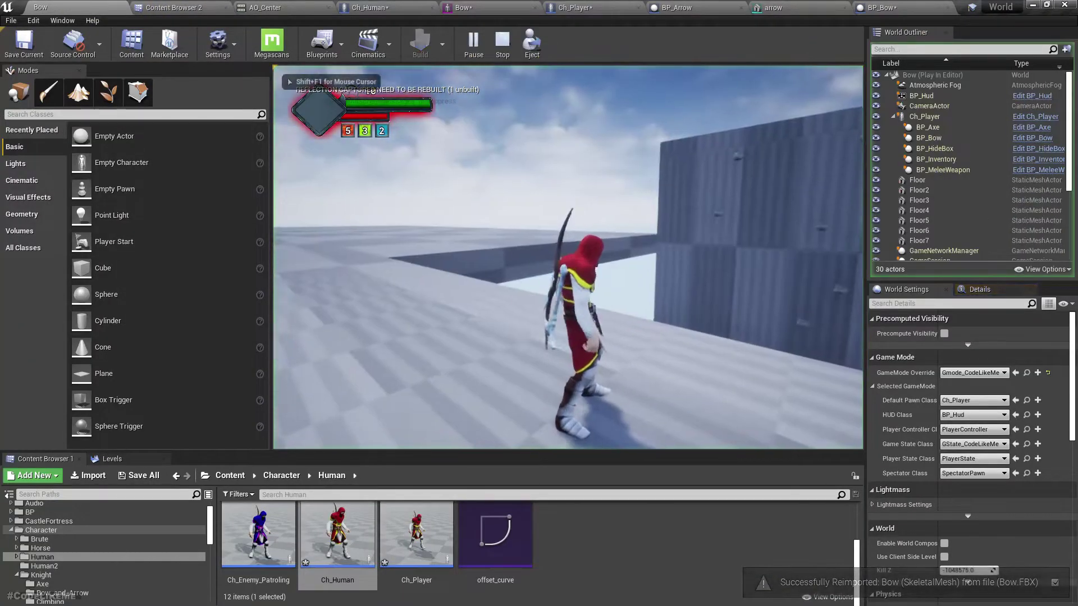
{"action": "key", "text": "3"}
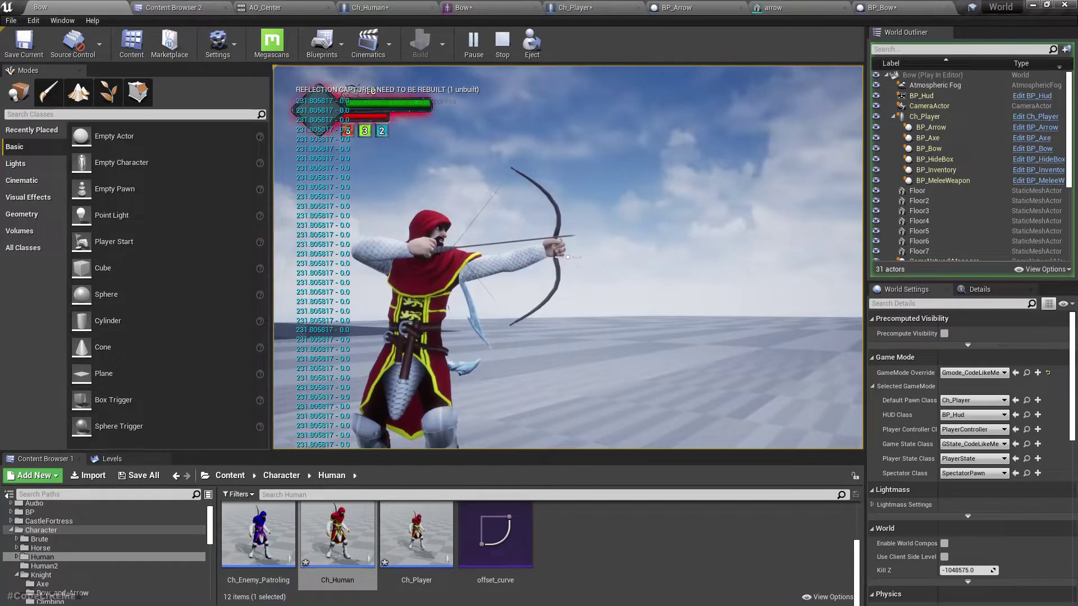
{"action": "key", "text": "3"}
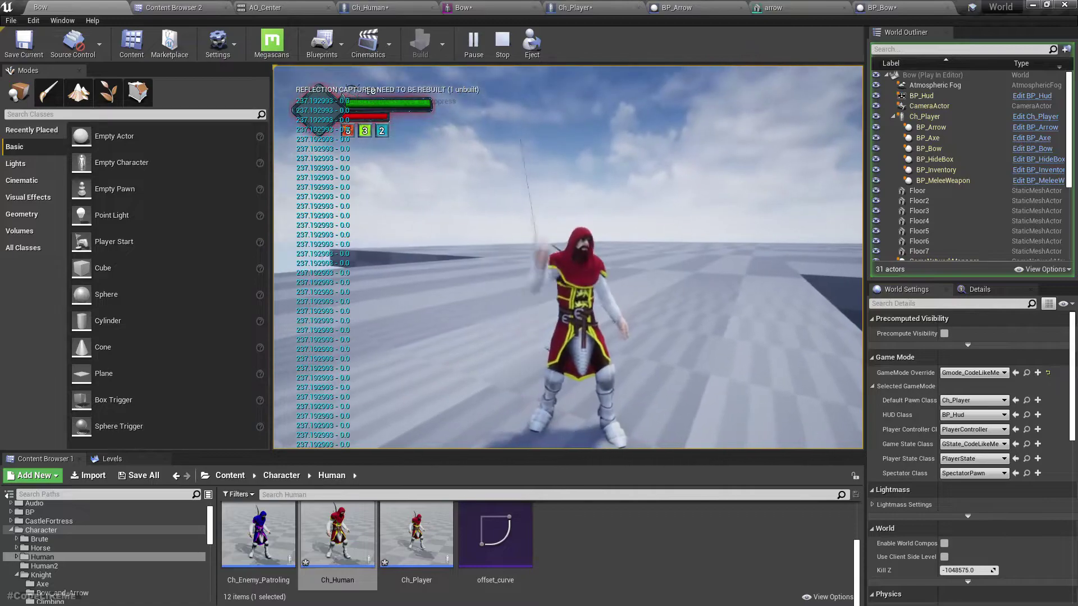
{"action": "key", "text": "Escape"}
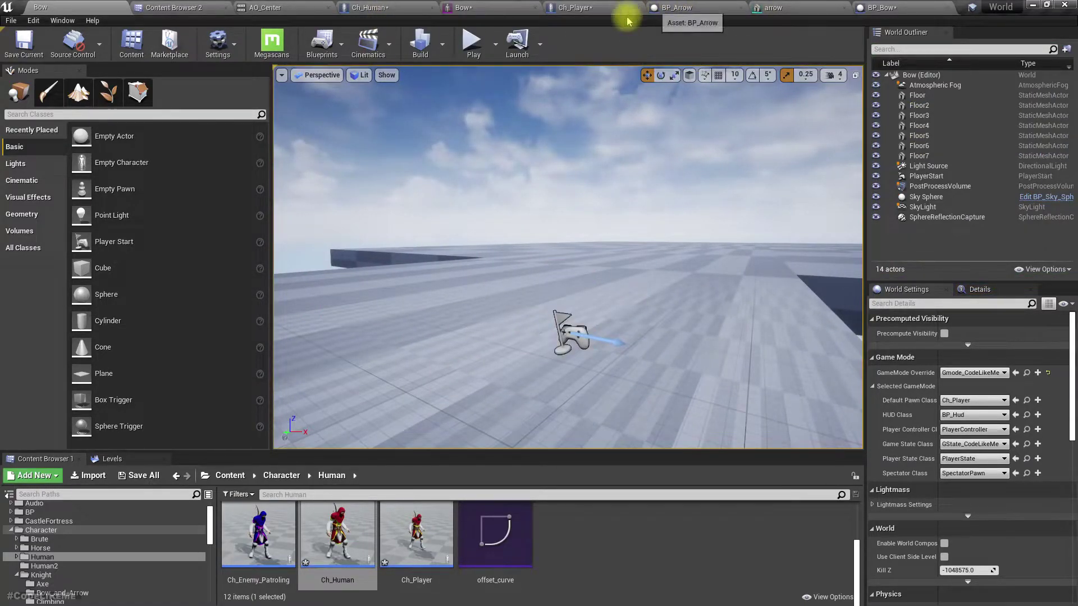
Check BP_Bow's transform in Ch_Human and inspect LeftHandBowSocket with its preview bow in AO_Center
{"action": "left_click", "coordinate": [373, 8]}
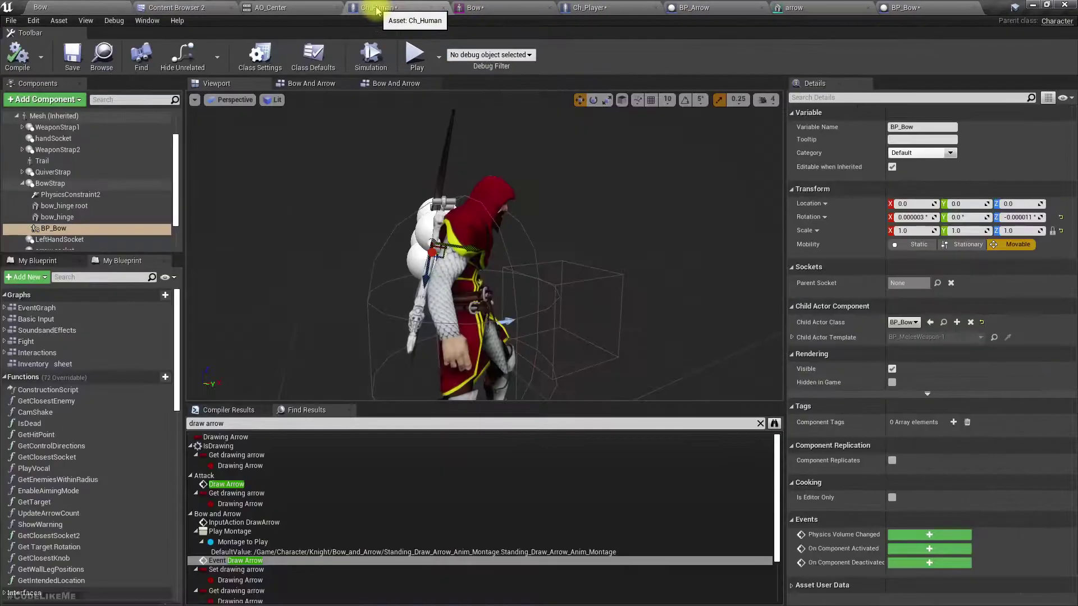
{"action": "left_click", "coordinate": [267, 7]}
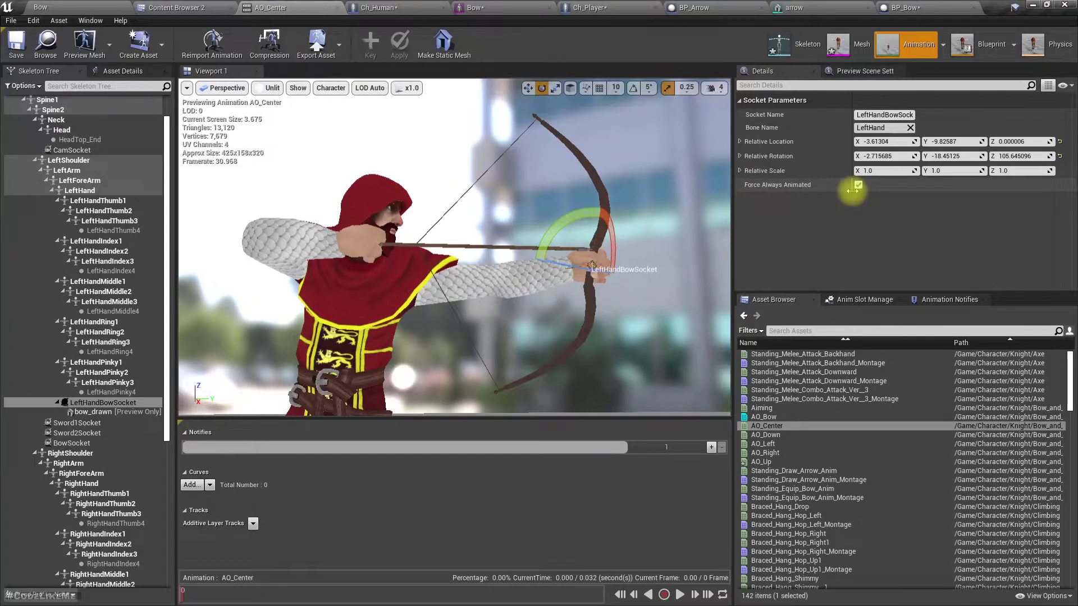
{"action": "right_click", "coordinate": [127, 403]}
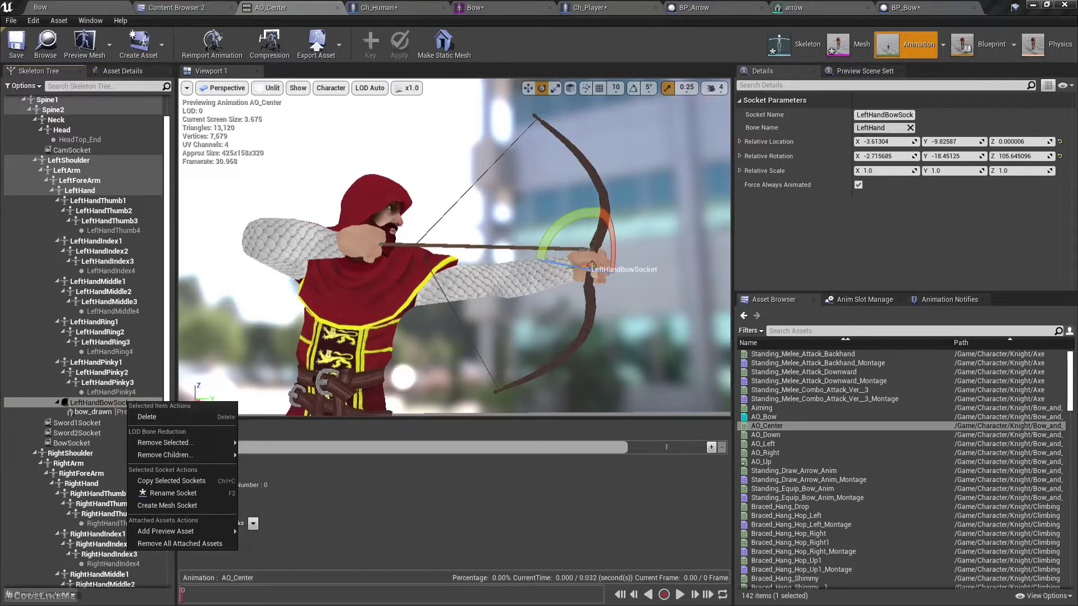
Set the Bow_Anim animation's import uniform scale to 1.3 and try to reimport it, cancelling the source file selection
{"action": "left_click", "coordinate": [222, 47]}
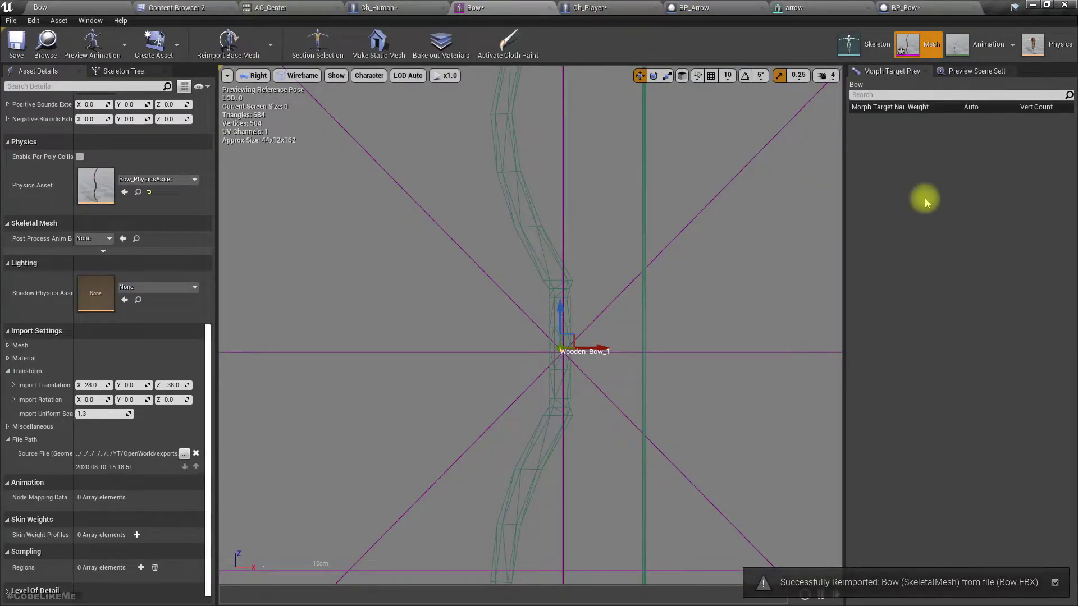
{"action": "left_click", "coordinate": [993, 53]}
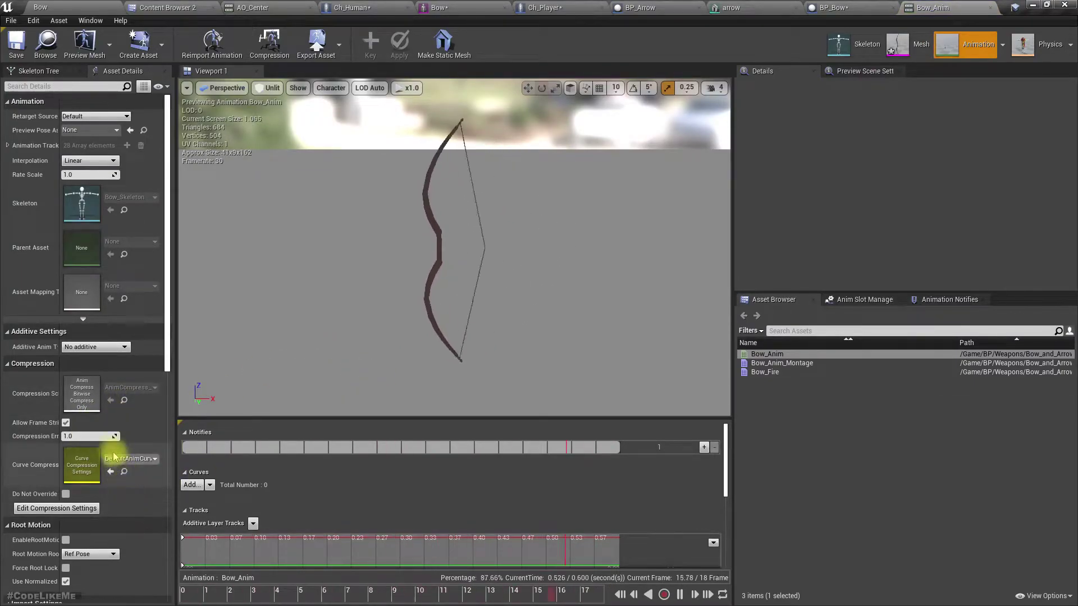
{"action": "scroll", "coordinate": [105, 430], "scroll_direction": "down", "scroll_amount": 3}
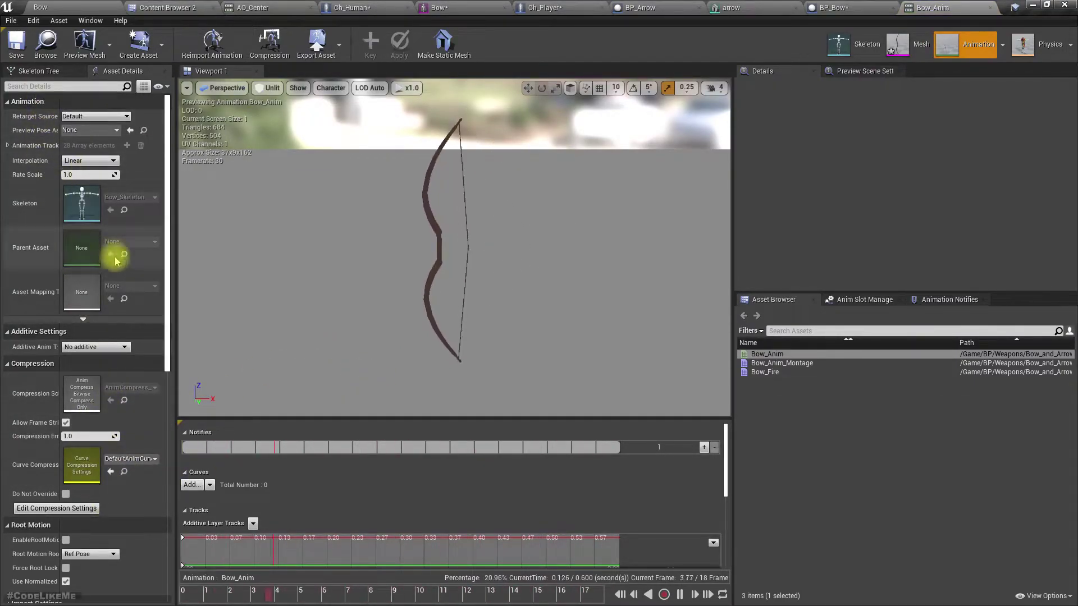
{"action": "scroll", "coordinate": [111, 364], "scroll_direction": "down", "scroll_amount": 3}
{"action": "left_click", "coordinate": [92, 491]}
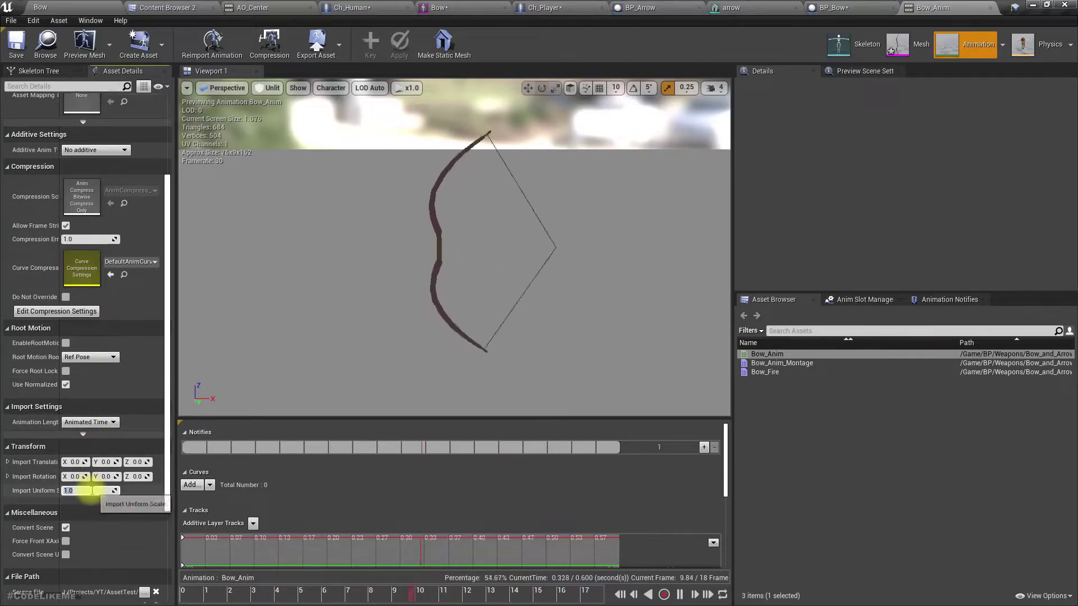
{"action": "type", "text": ".3"}
{"action": "left_click", "coordinate": [212, 44]}
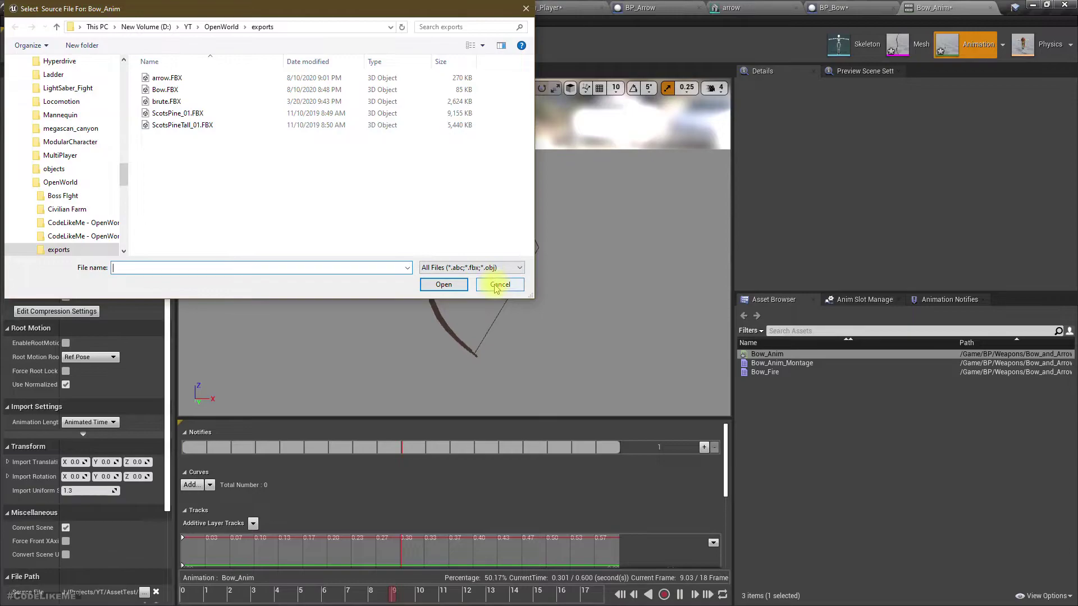
{"action": "left_click", "coordinate": [499, 284]}
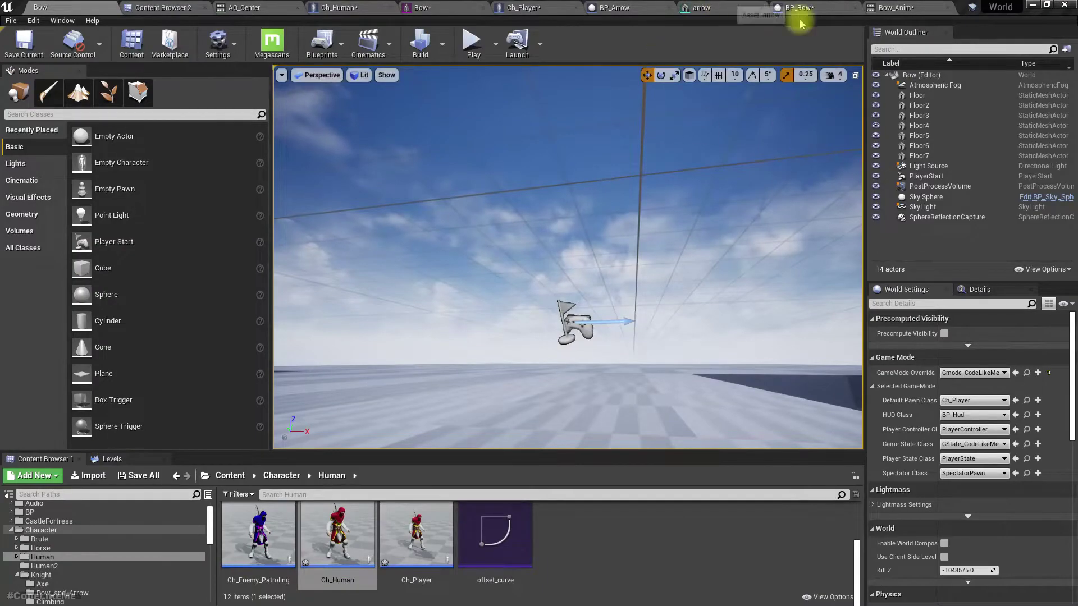
Locate Bow_Anim among the project assets, try to export it as an FBX file to the exports folder, and check that folder
{"action": "left_click", "coordinate": [898, 7]}
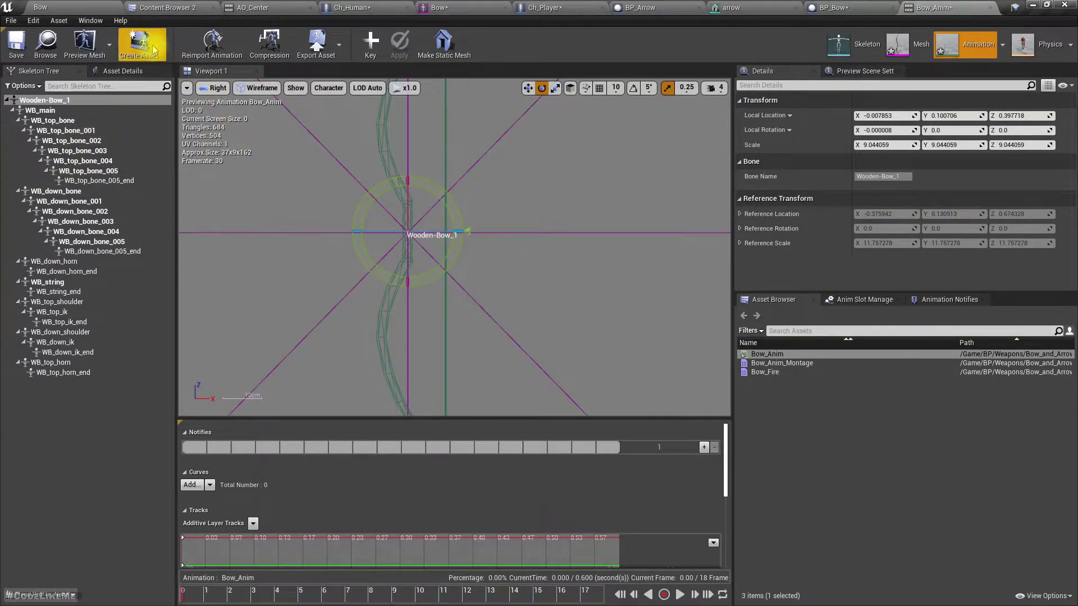
{"action": "left_click", "coordinate": [47, 43]}
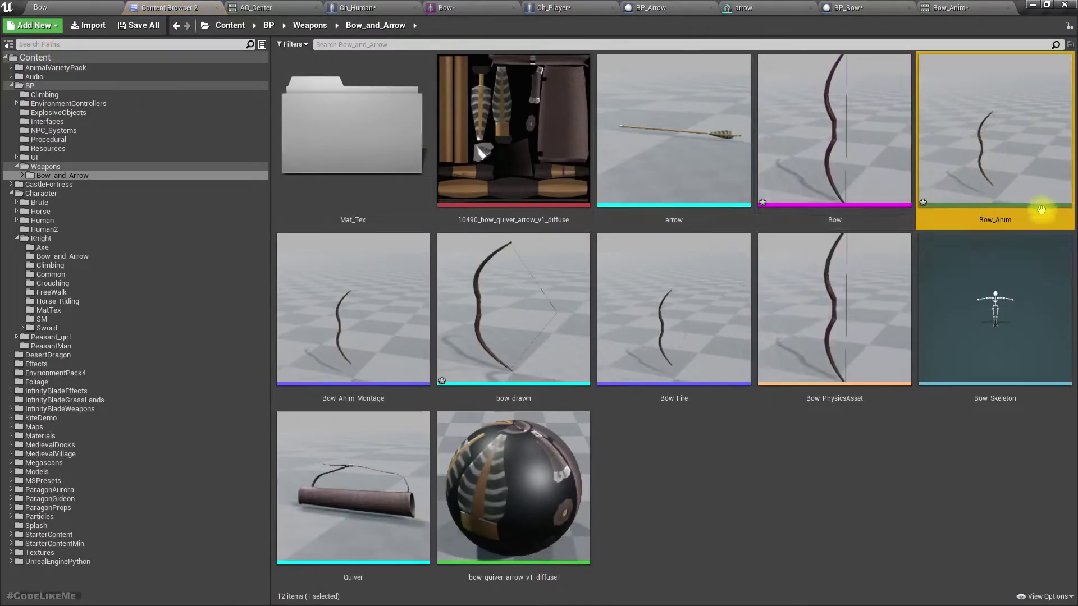
{"action": "right_click", "coordinate": [1039, 163]}
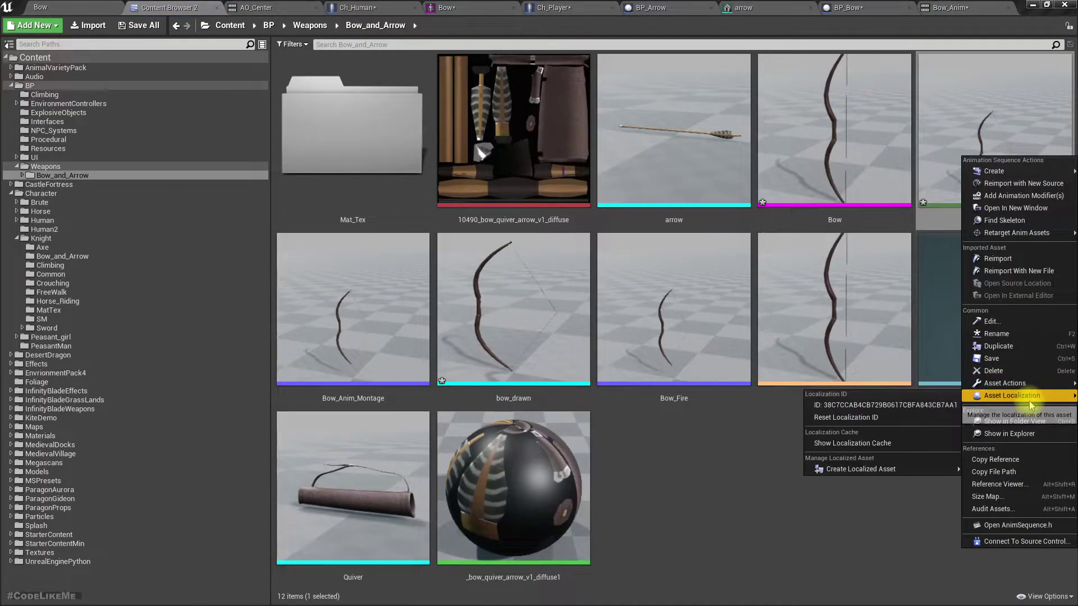
{"action": "mouse_move", "coordinate": [999, 383]}
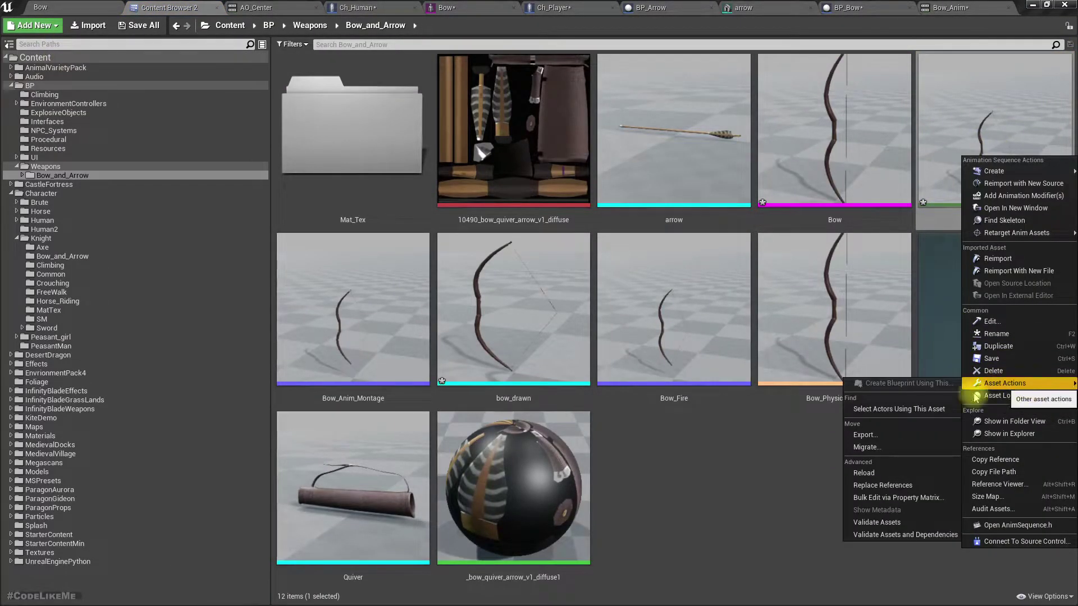
{"action": "left_click", "coordinate": [868, 435]}
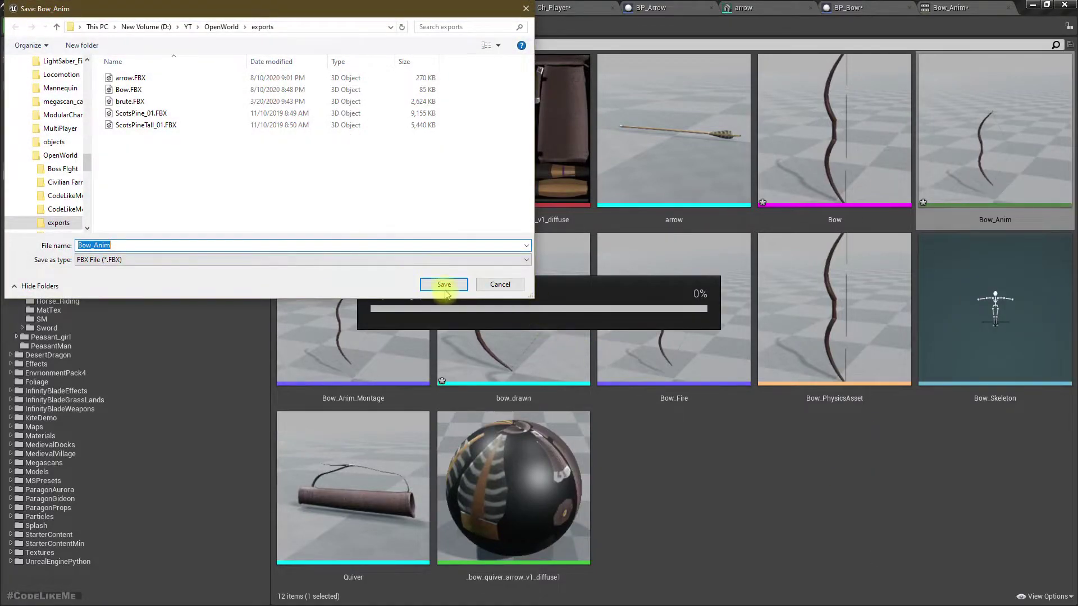
{"action": "left_click", "coordinate": [444, 285]}
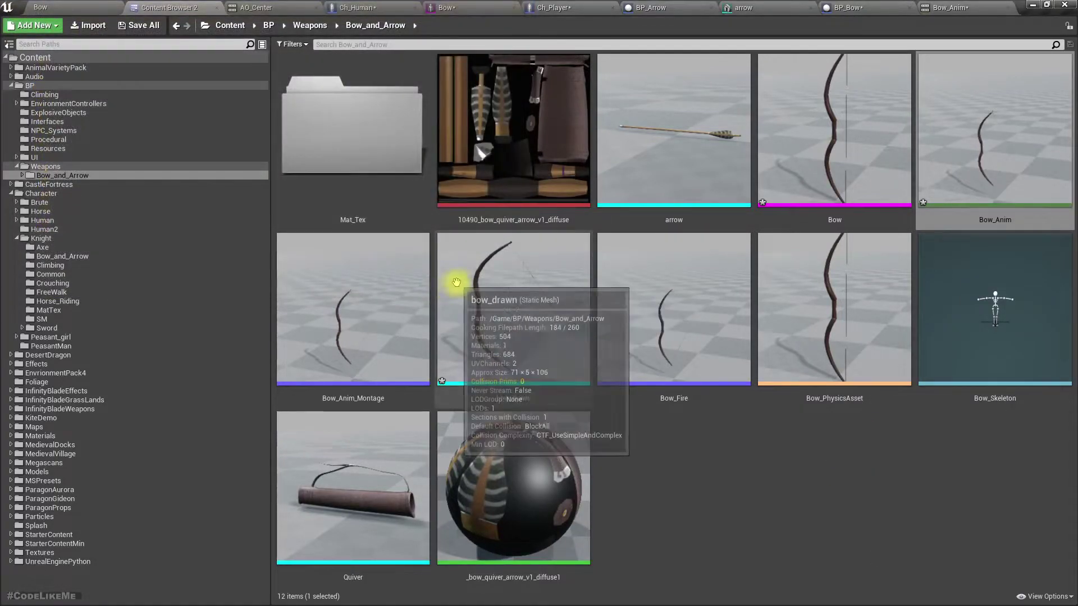
{"action": "key", "text": "alt+Tab"}
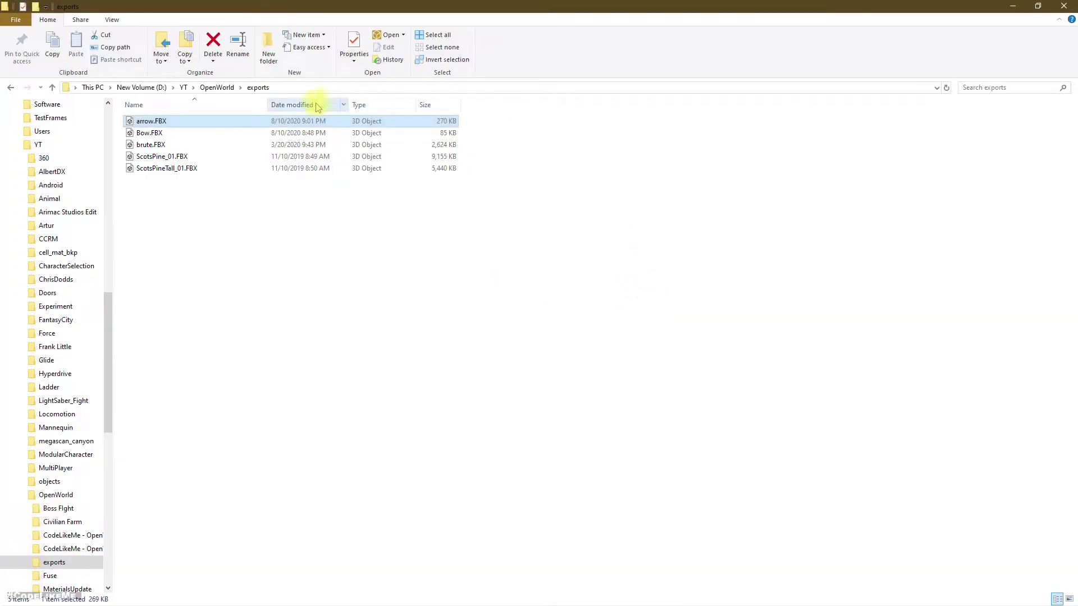
{"action": "left_click", "coordinate": [188, 212]}
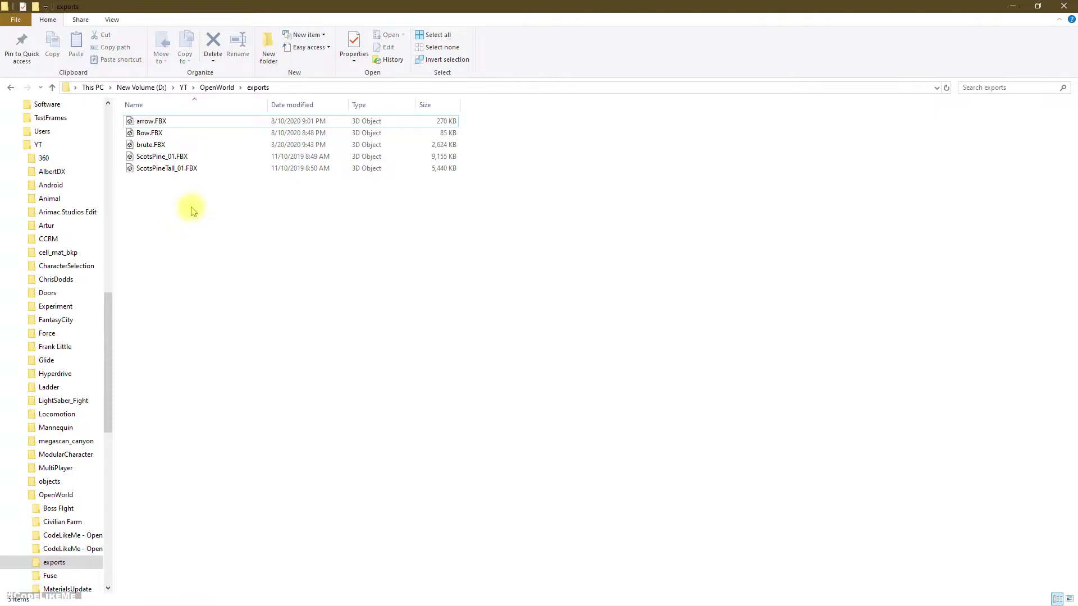
{"action": "key", "text": "alt+Tab"}
Retry exporting Bow_Anim as an FBX file to the exports folder and recheck the folder's contents
{"action": "right_click", "coordinate": [988, 120]}
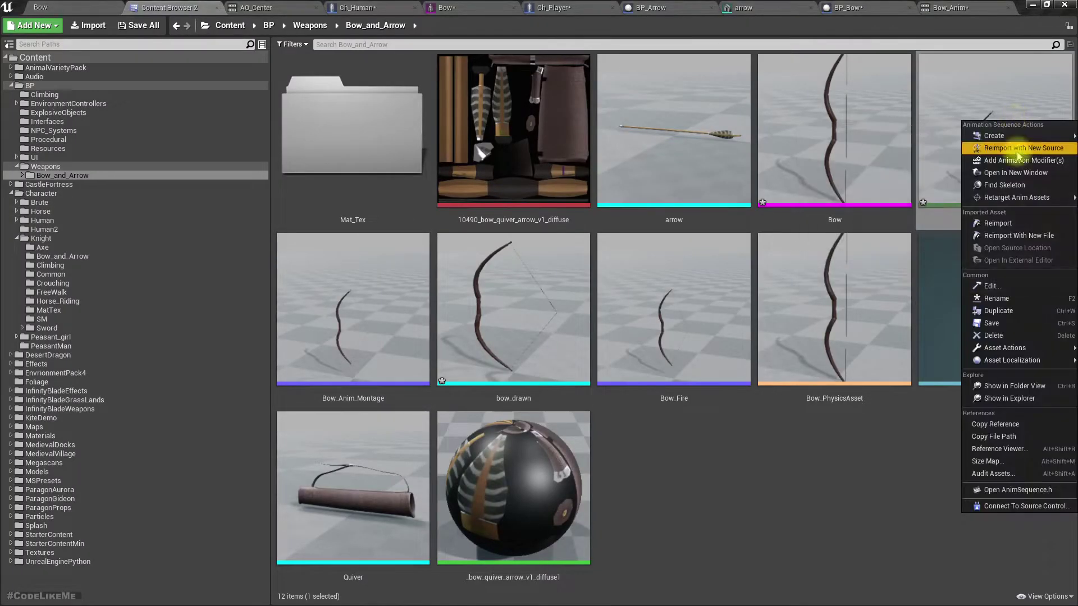
{"action": "mouse_move", "coordinate": [1005, 348]}
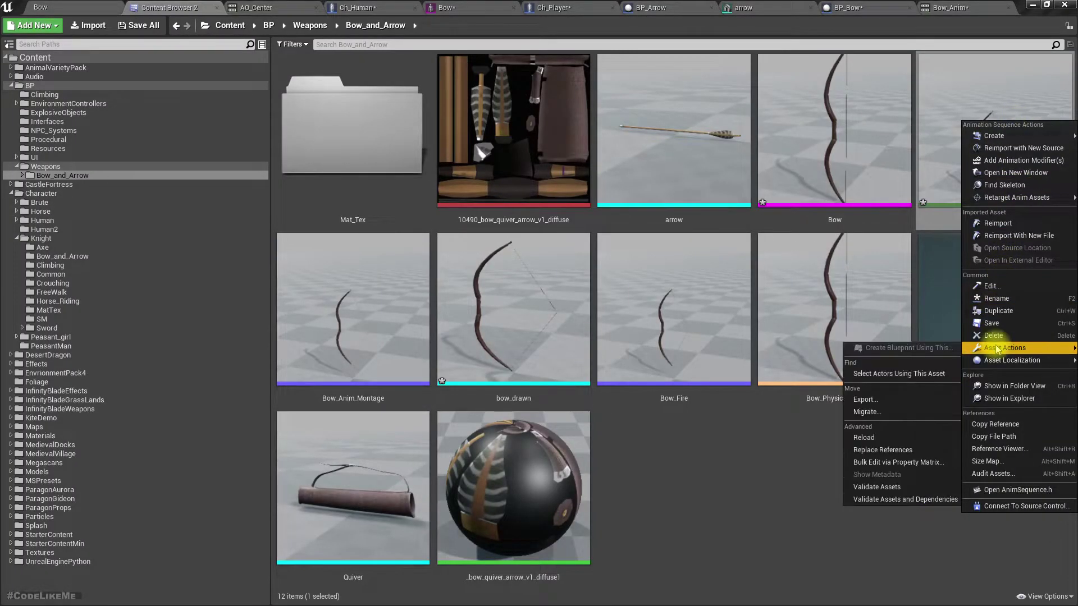
{"action": "left_click", "coordinate": [870, 400]}
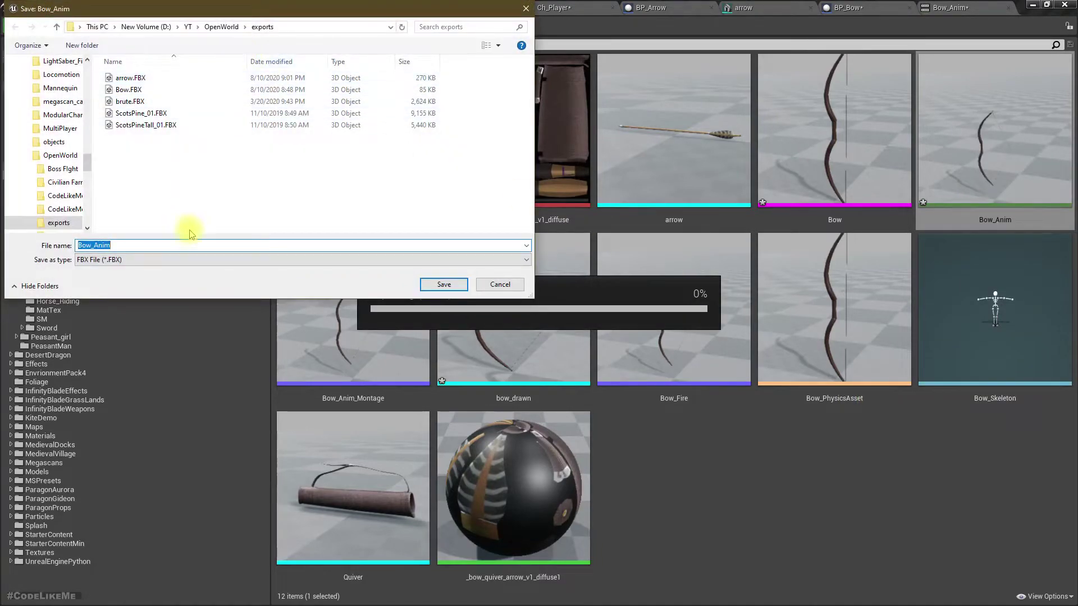
{"action": "right_click", "coordinate": [242, 180]}
{"action": "left_click", "coordinate": [286, 225]}
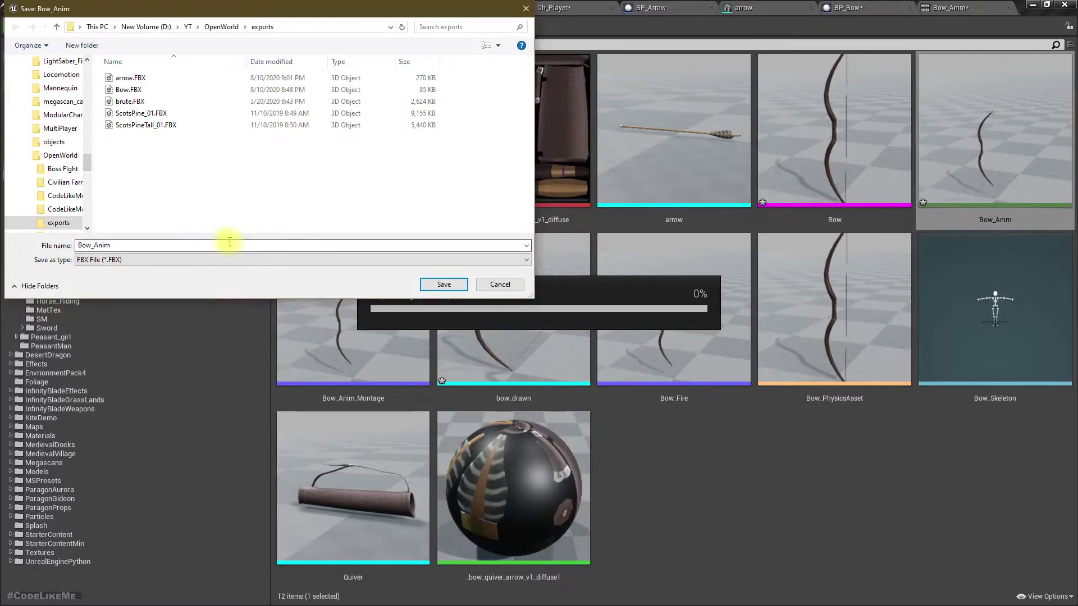
{"action": "left_click", "coordinate": [444, 285]}
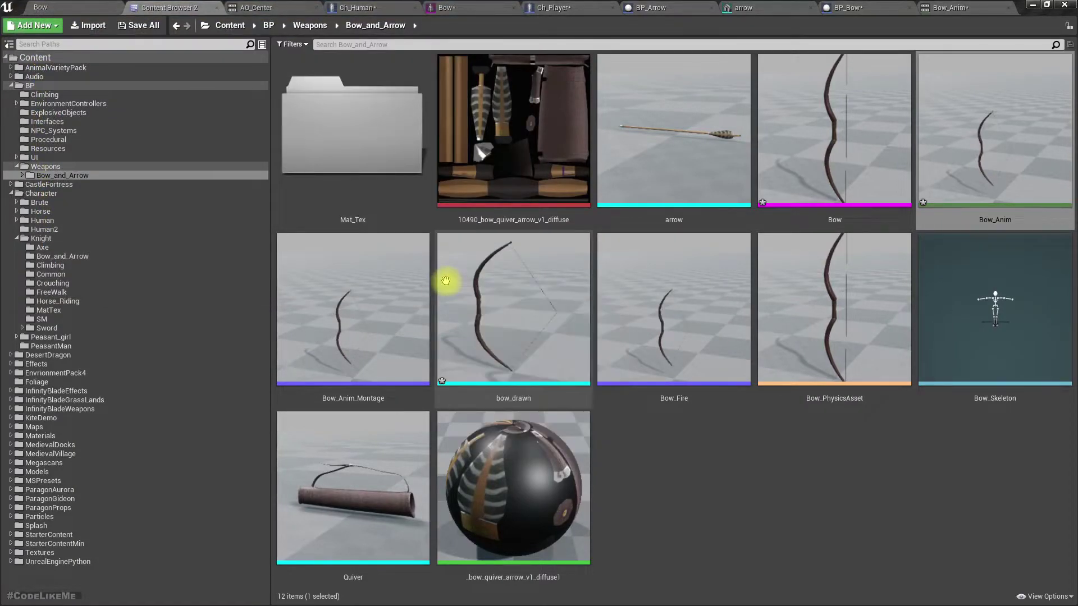
{"action": "key", "text": "alt+Tab"}
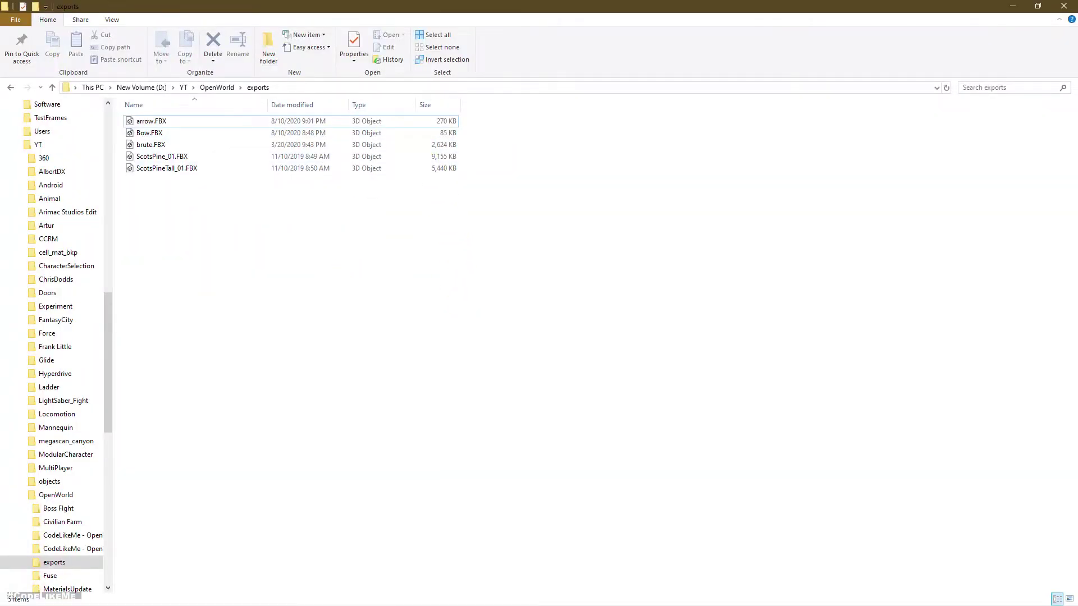
{"action": "key", "text": "alt+Tab"}
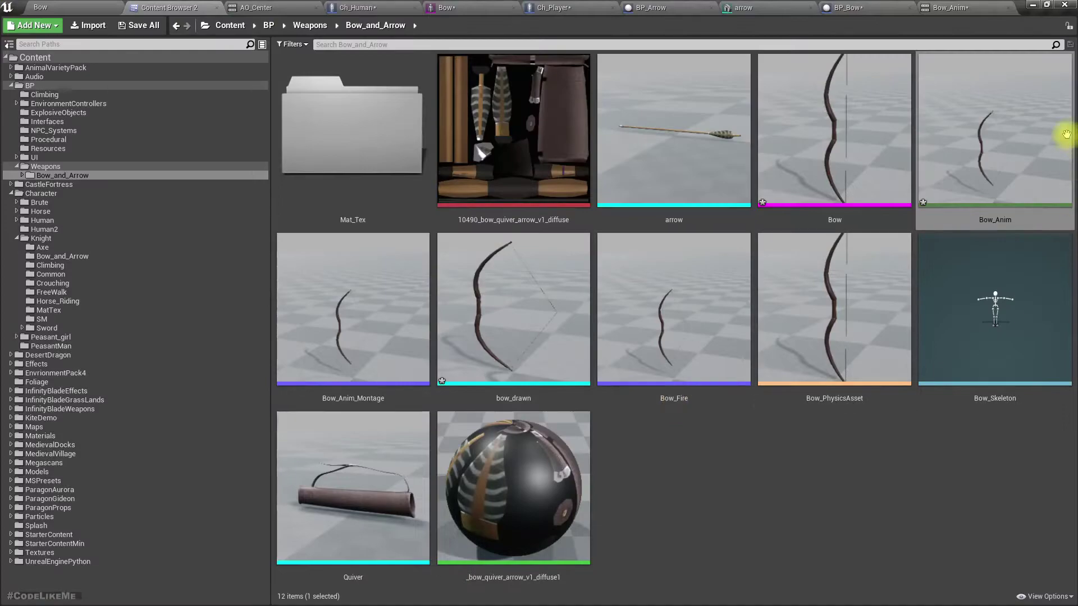
{"action": "right_click", "coordinate": [988, 96]}
{"action": "mouse_move", "coordinate": [1005, 324]}
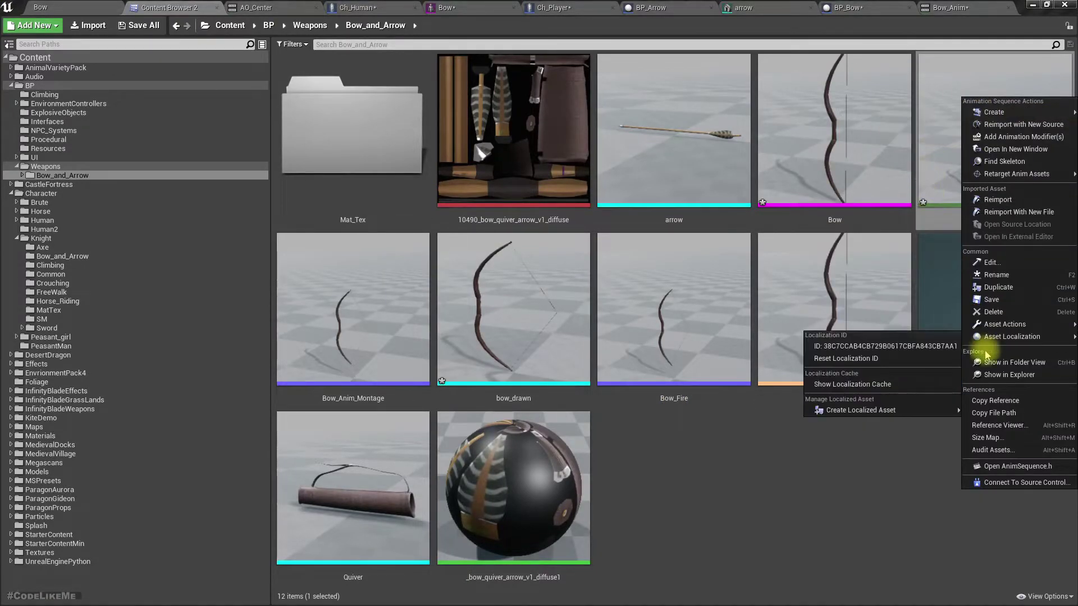
{"action": "mouse_move", "coordinate": [1005, 112]}
{"action": "mouse_move", "coordinate": [1040, 326]}
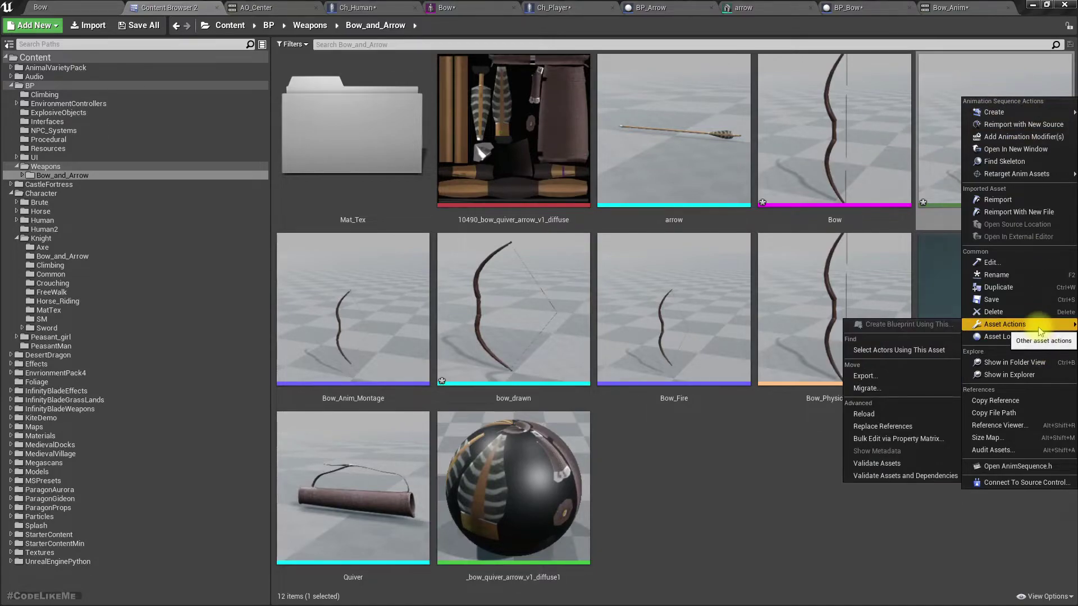
{"action": "left_click", "coordinate": [834, 146]}
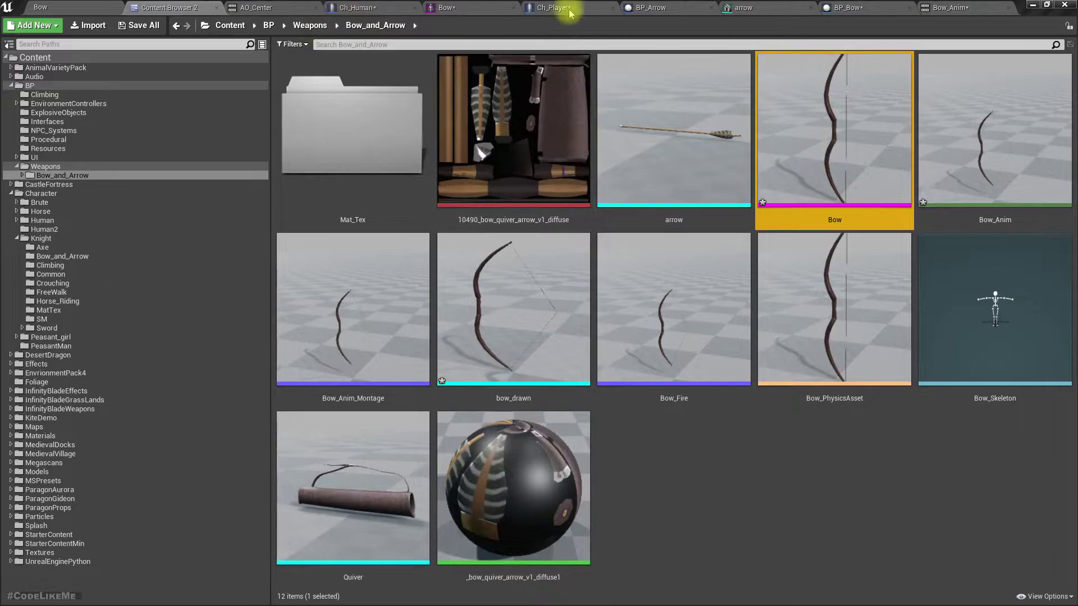
Set the Bow component's scale in BP_Bow to 1.3 on all axes
{"action": "left_click", "coordinate": [646, 8]}
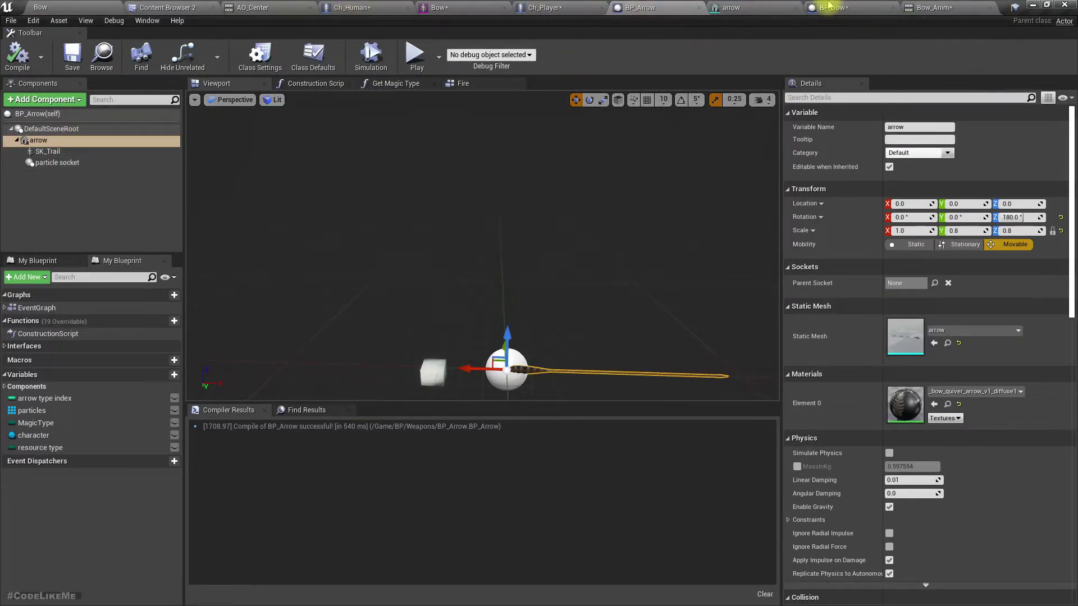
{"action": "left_click", "coordinate": [830, 8]}
{"action": "left_click", "coordinate": [74, 154]}
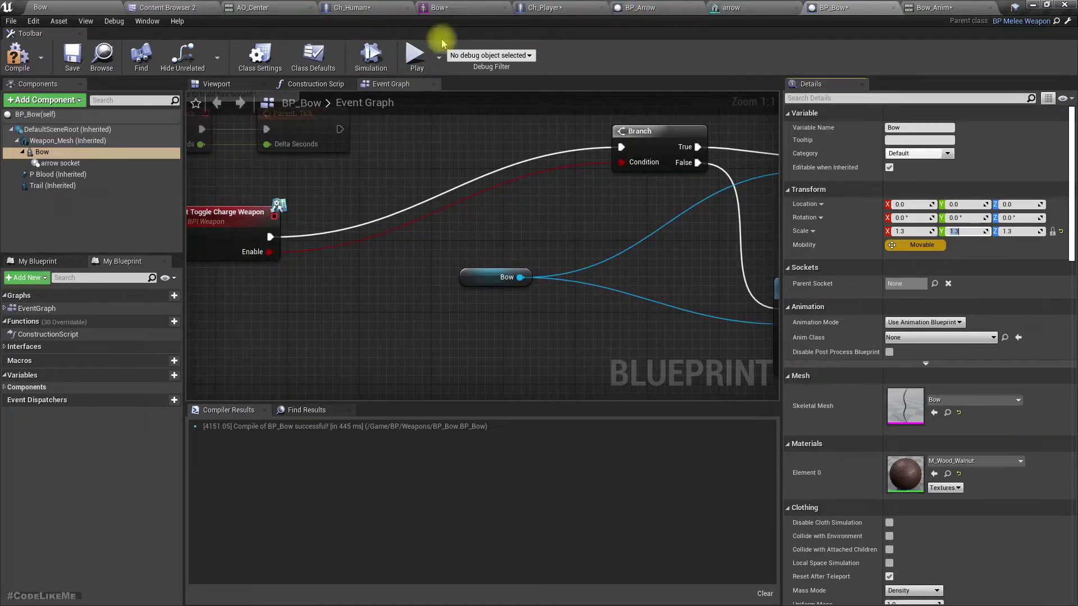
Set the Bow mesh's import uniform scale to 1, reimport the base mesh and save it
{"action": "left_click", "coordinate": [461, 7]}
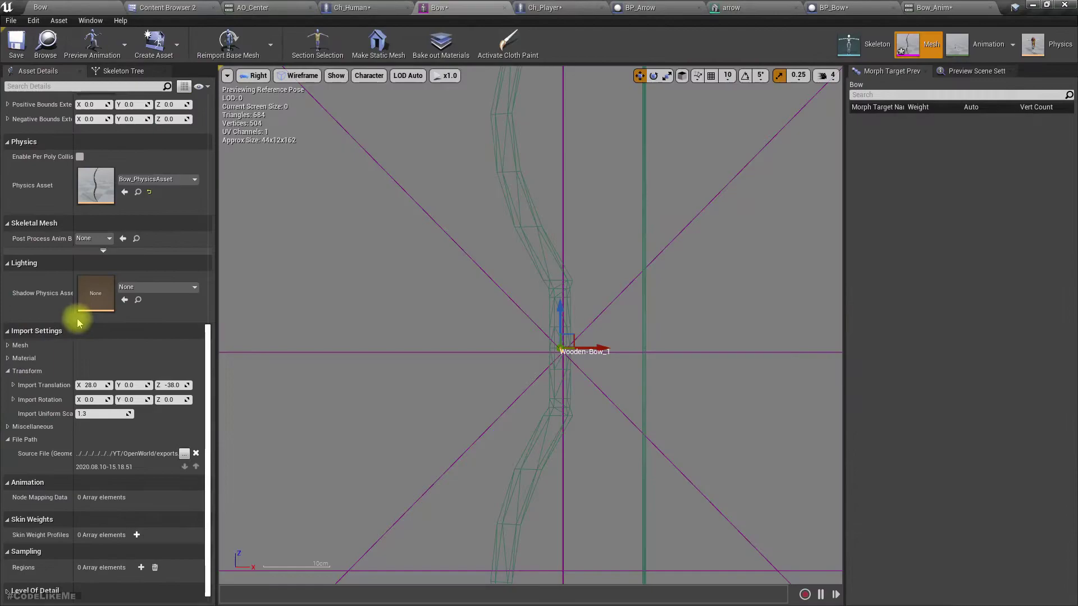
{"action": "left_click", "coordinate": [101, 414]}
{"action": "type", "text": "1"}
{"action": "key", "text": "Return"}
{"action": "left_click", "coordinate": [228, 42]}
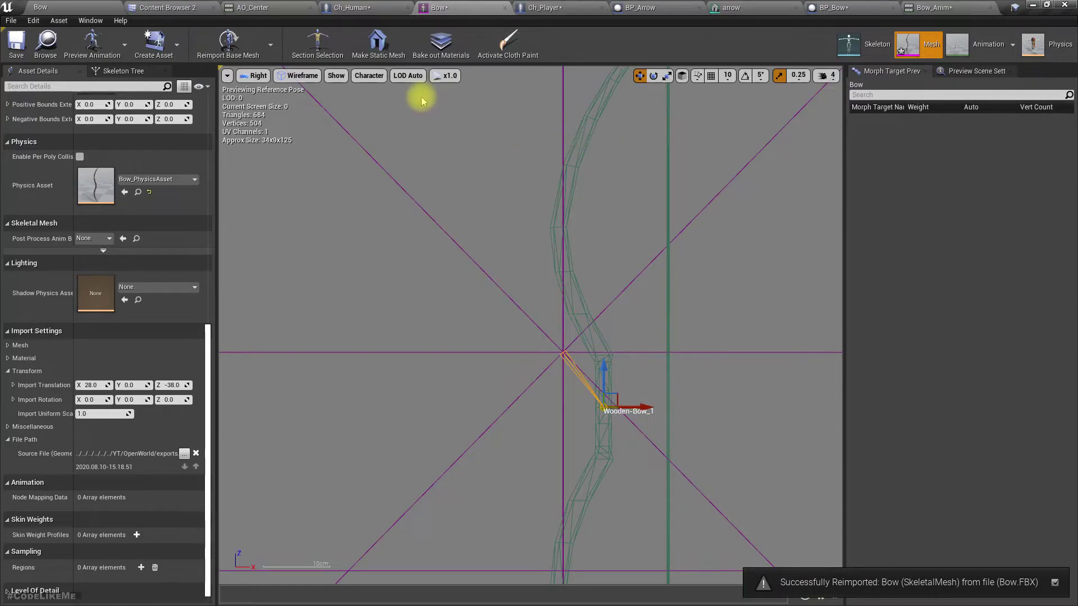
{"action": "left_click", "coordinate": [16, 49]}
Play-test the Bow level full screen, aim the bow to check its size and grip, and stop the session
{"action": "left_click", "coordinate": [41, 7]}
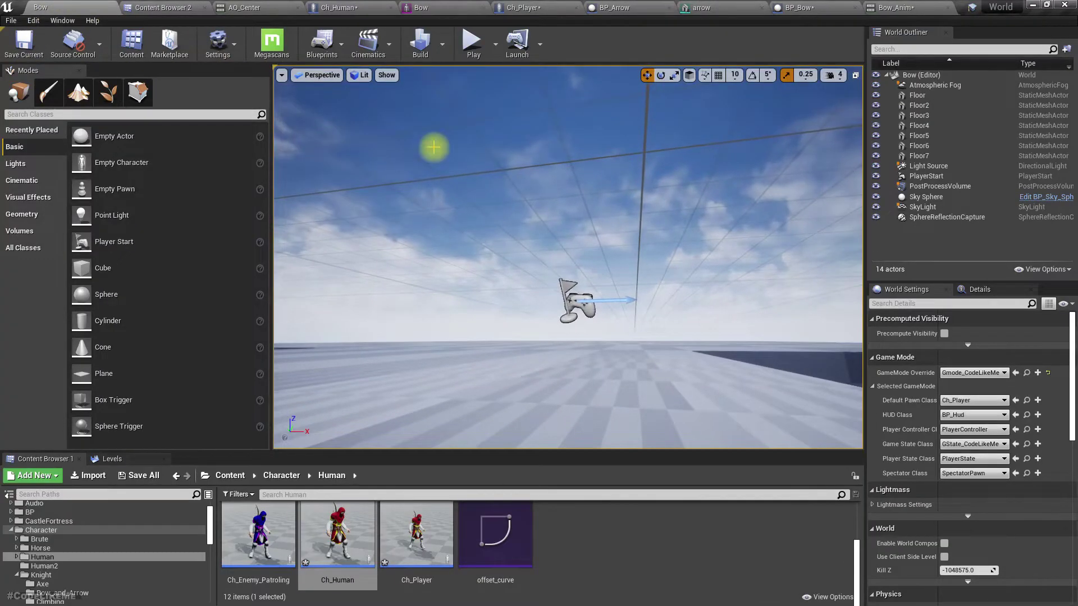
{"action": "key", "text": "F11"}
{"action": "key", "text": "alt+p"}
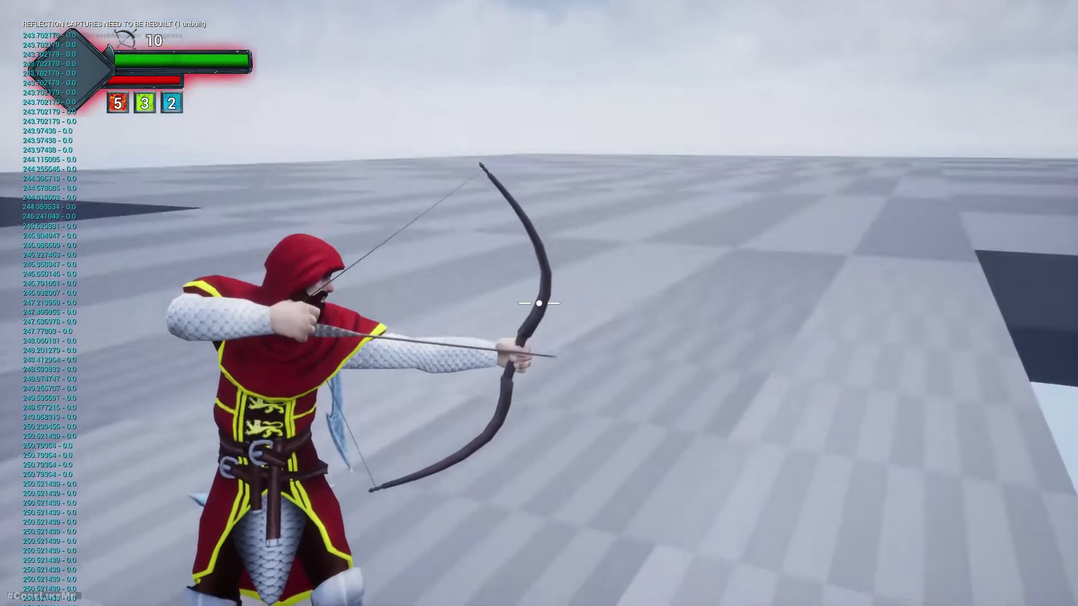
{"action": "key", "text": "Escape"}
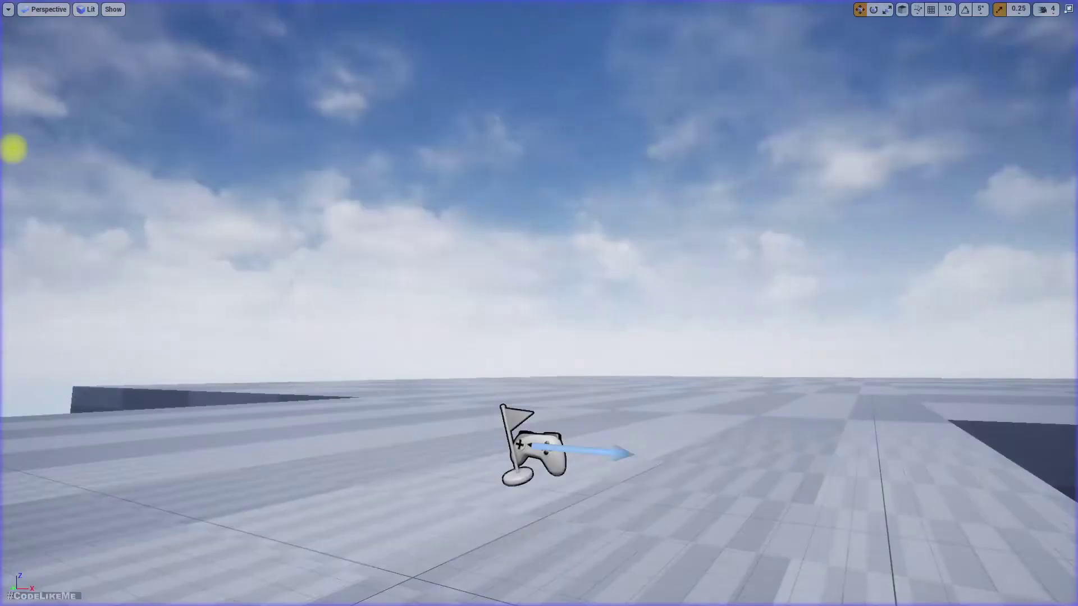
{"action": "key", "text": "F11"}
Set the Bow mesh's import uniform scale back to 1.3, reimport the base mesh and return to the Bow level
{"action": "left_click", "coordinate": [440, 7]}
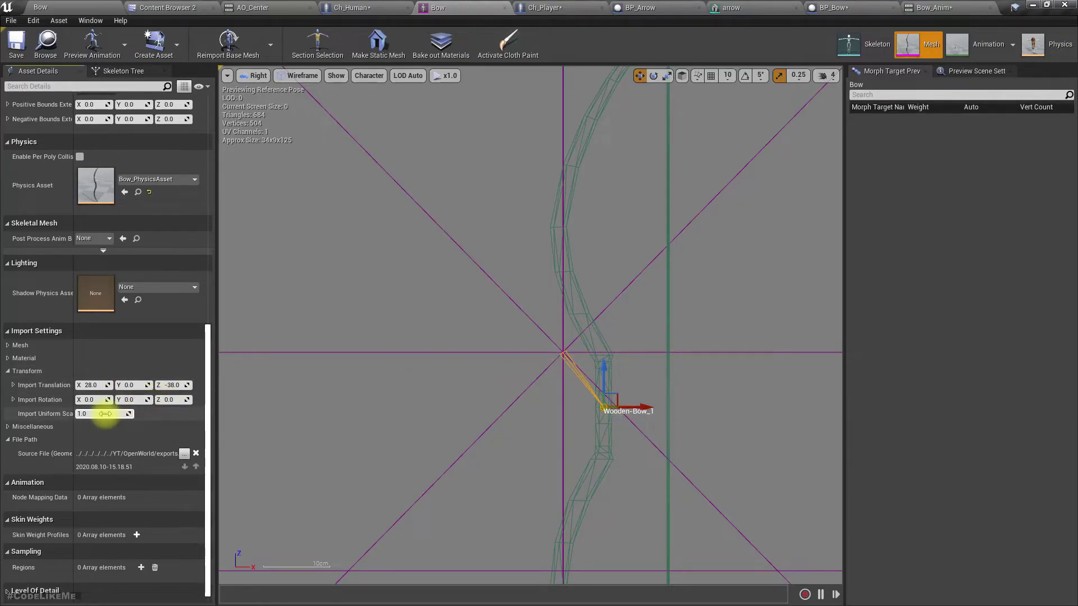
{"action": "type", "text": ".3"}
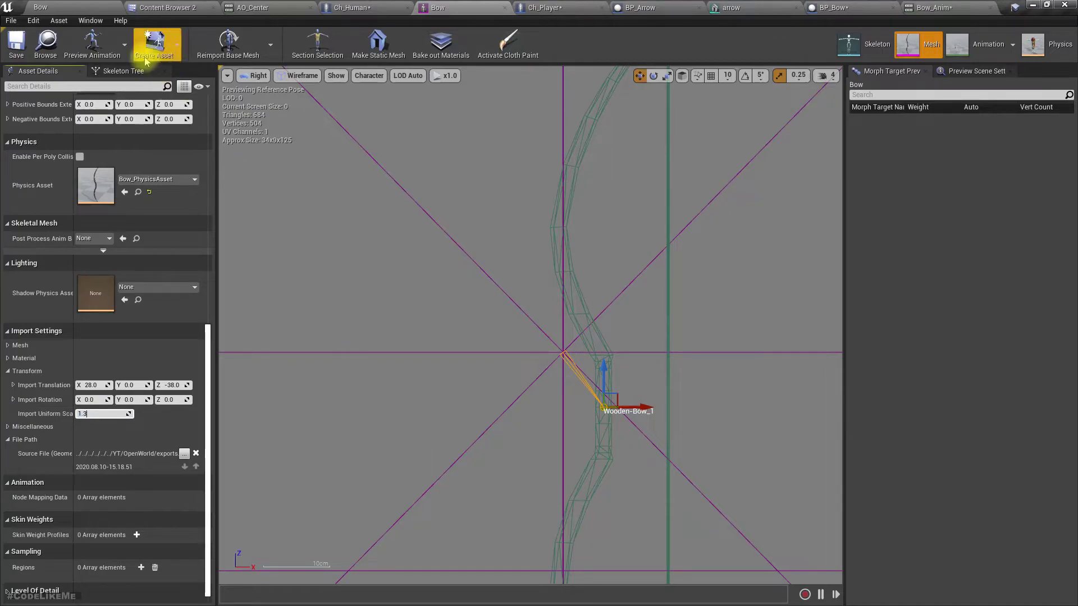
{"action": "left_click", "coordinate": [229, 54]}
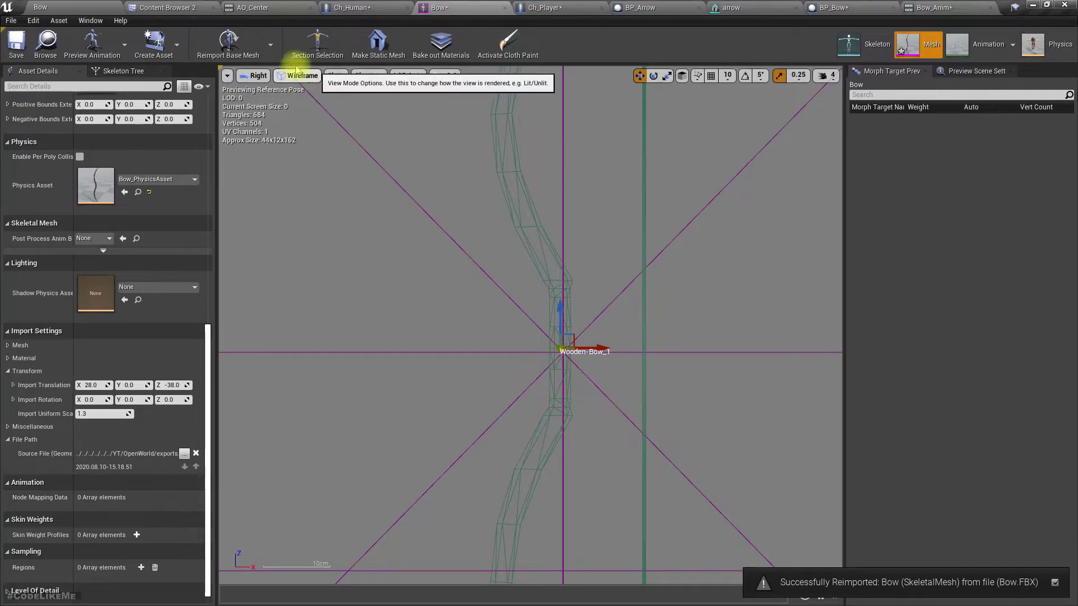
{"action": "left_click", "coordinate": [72, 8]}
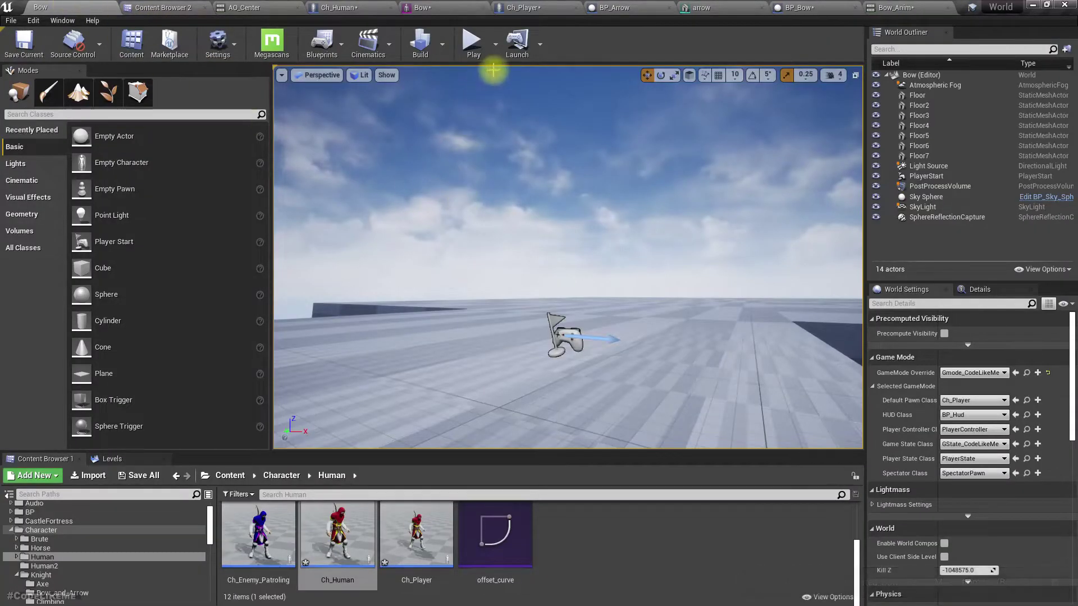
Open the AO_Up animation and check how the arrow lines up with the bow and the left hand
{"action": "left_click", "coordinate": [258, 8]}
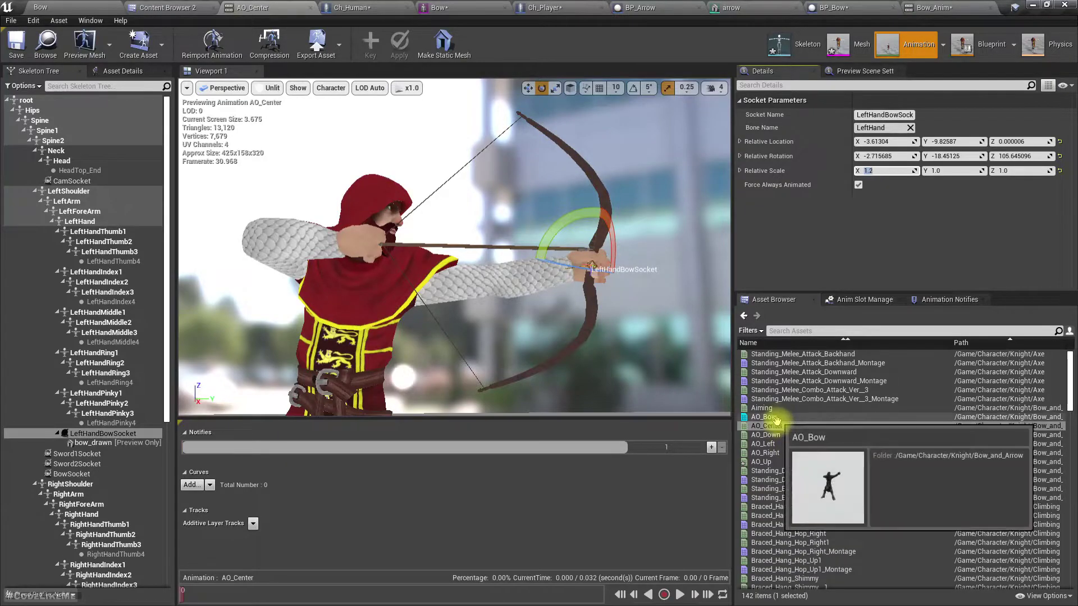
{"action": "double_click", "coordinate": [761, 461]}
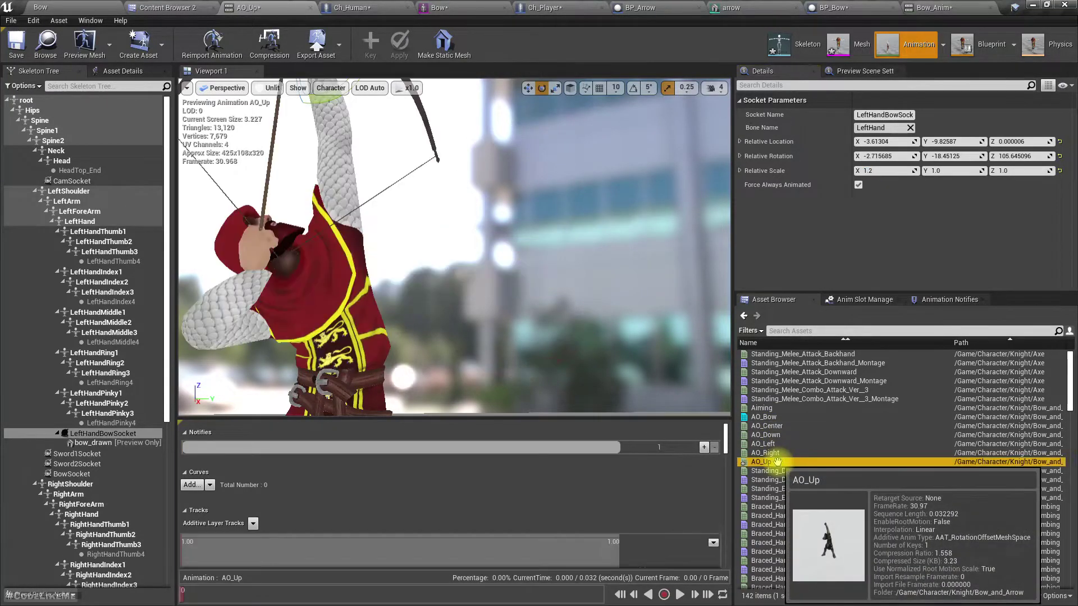
{"action": "key", "text": "a"}
{"action": "right_click_drag", "start_coordinate": [454, 247], "coordinate": [528, 277]}
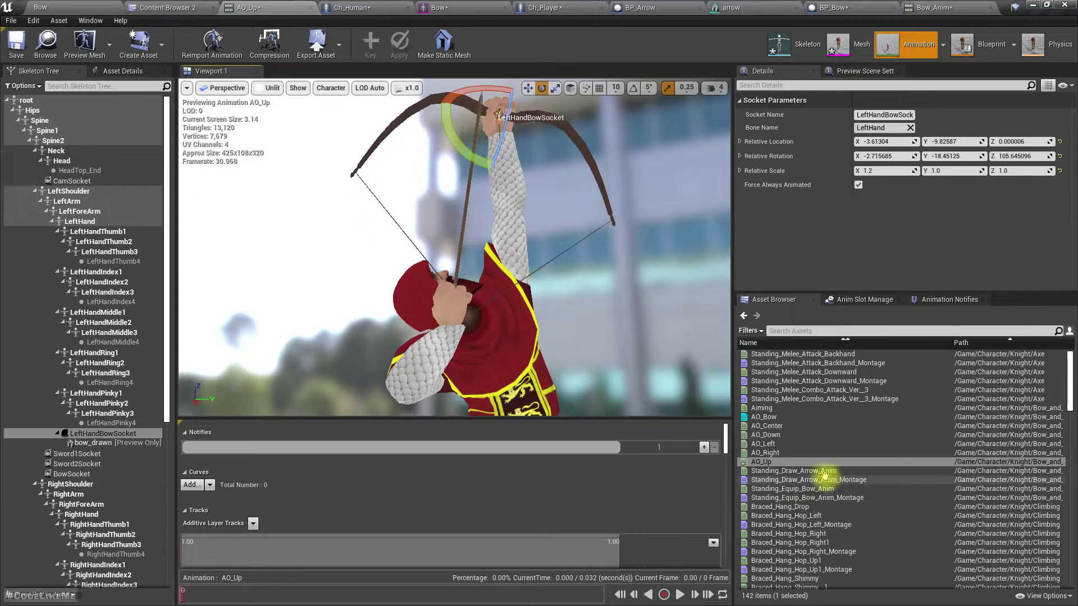
Open the AO_Down animation and examine the arrow's alignment with the bow in the perspective and front views
{"action": "double_click", "coordinate": [785, 435]}
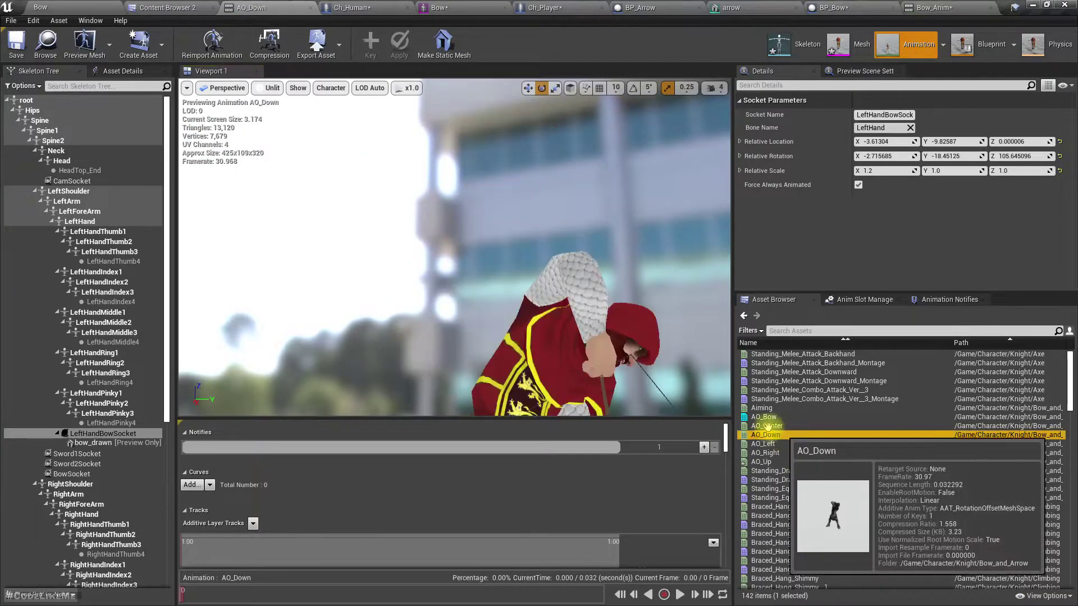
{"action": "right_click_drag", "start_coordinate": [455, 247], "coordinate": [424, 233]}
{"action": "key", "text": "s"}
{"action": "key", "text": "d"}
{"action": "key", "text": "w"}
{"action": "key", "text": "a"}
{"action": "key", "text": "e"}
{"action": "key", "text": "s"}
{"action": "key", "text": "w"}
{"action": "key", "text": "d"}
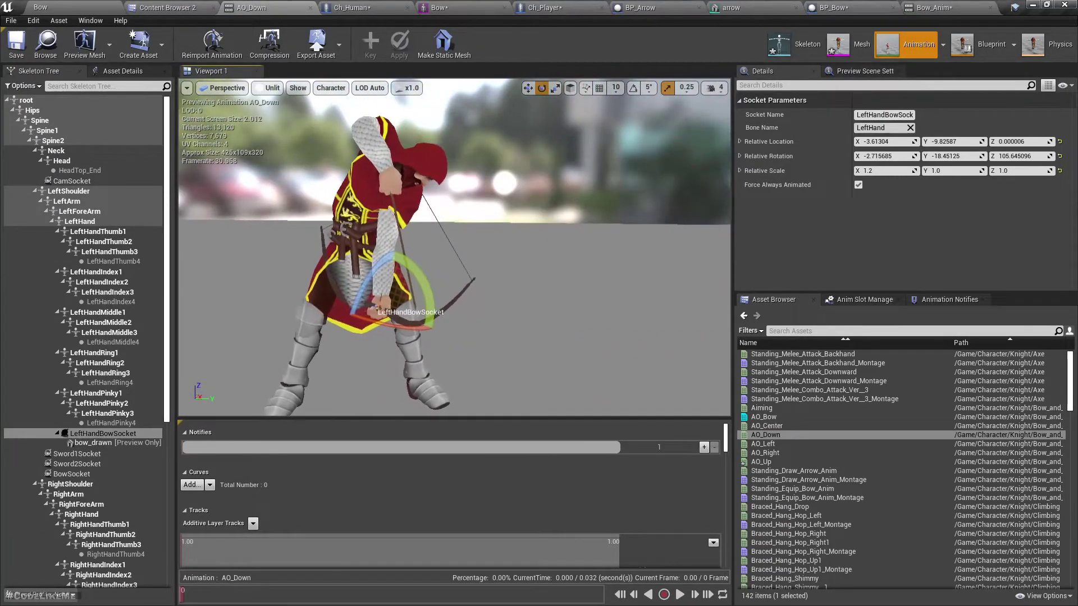
{"action": "left_click", "coordinate": [225, 89]}
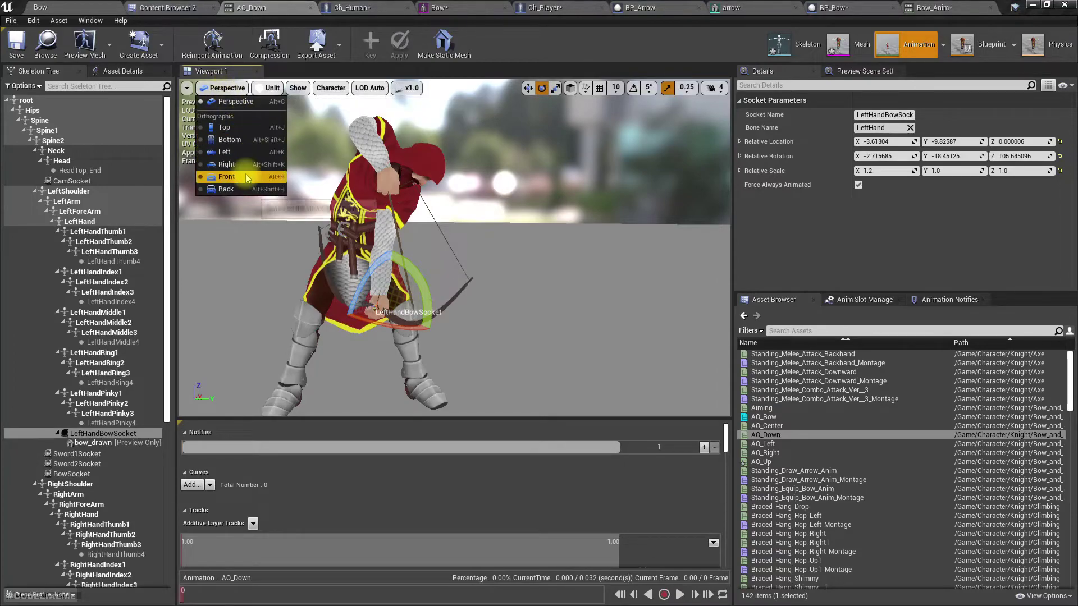
{"action": "left_click", "coordinate": [225, 174]}
{"action": "scroll", "coordinate": [420, 244], "scroll_direction": "down", "scroll_amount": 3}
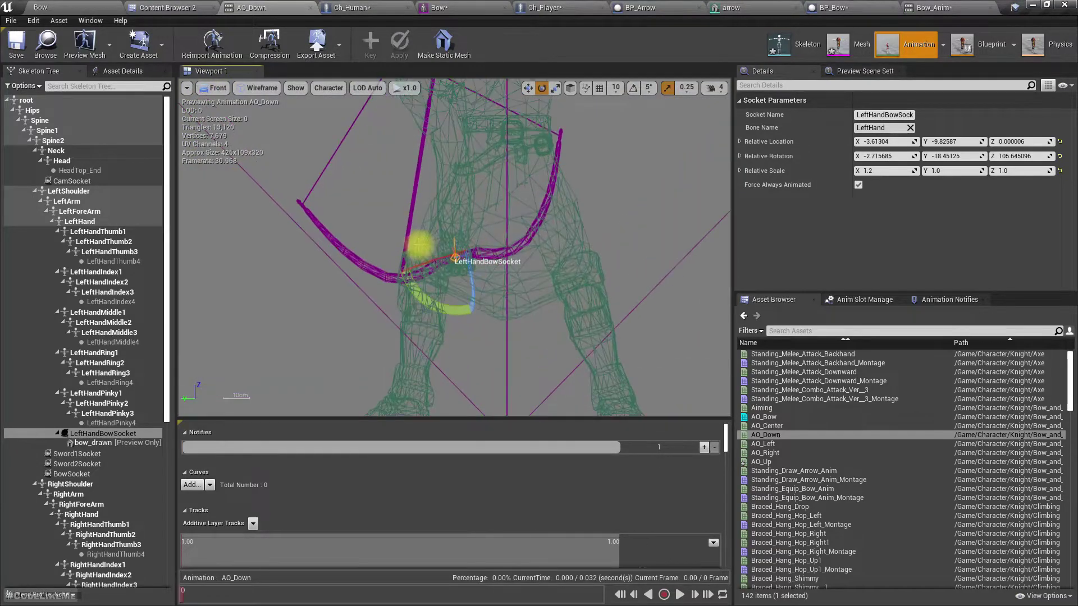
In the right view of AO_Down, rotate the RightHand bone in world space by about -12.6 degrees, bringing the arrow towards the bow grip
{"action": "left_click", "coordinate": [214, 89]}
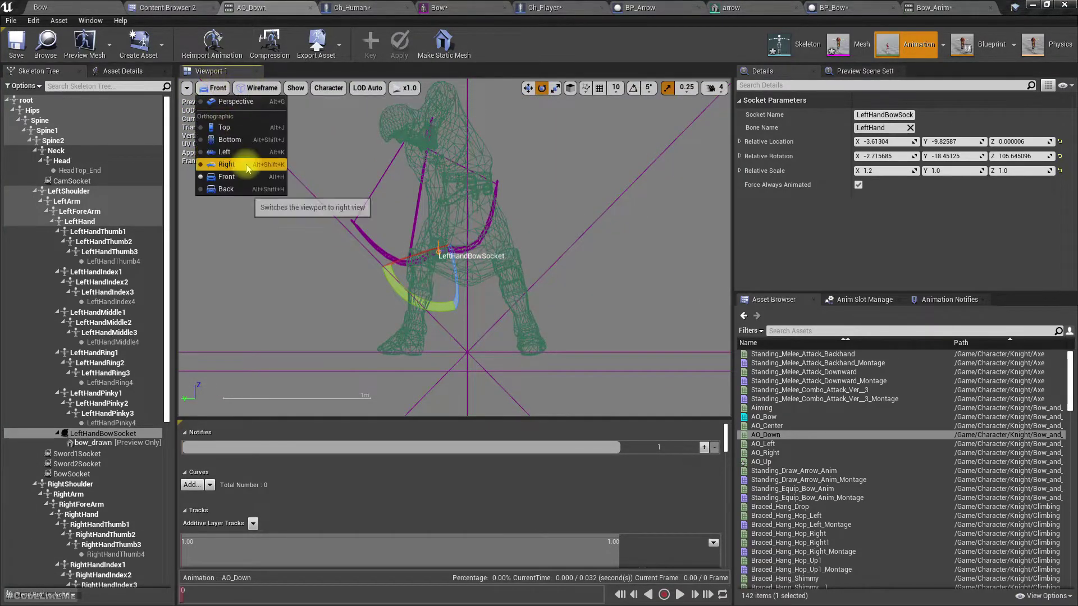
{"action": "left_click", "coordinate": [226, 164]}
{"action": "scroll", "coordinate": [460, 287], "scroll_direction": "down", "scroll_amount": 3}
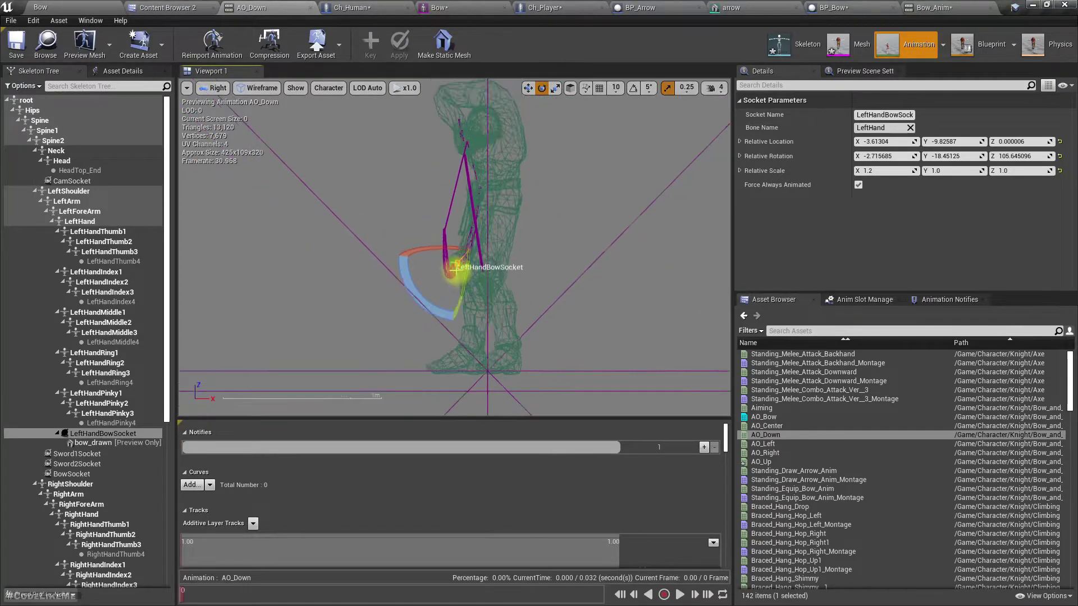
{"action": "scroll", "coordinate": [476, 263], "scroll_direction": "up", "scroll_amount": 1}
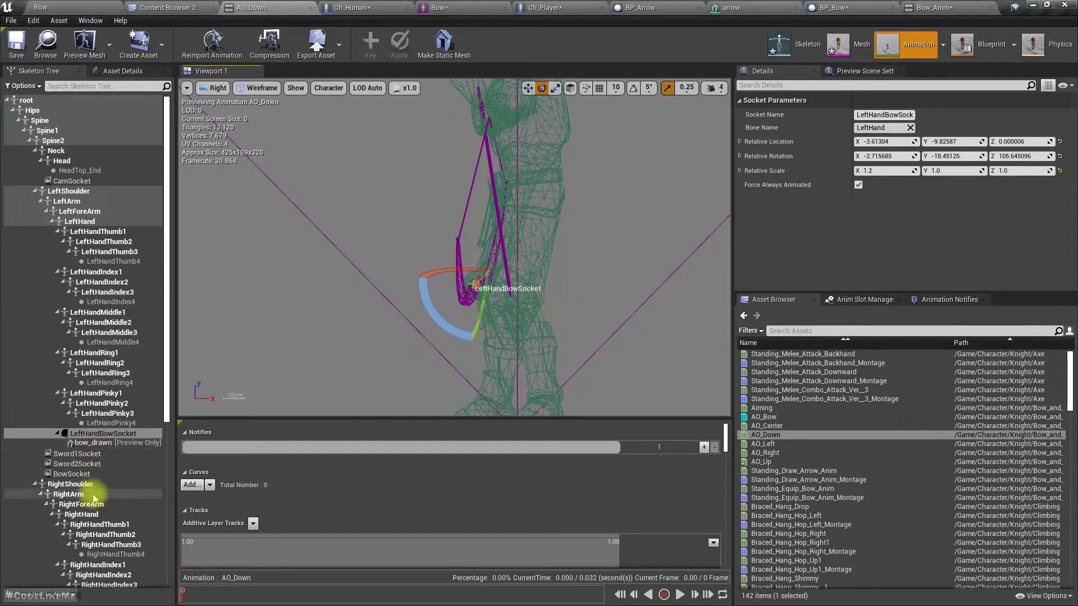
{"action": "scroll", "coordinate": [109, 505], "scroll_direction": "down", "scroll_amount": 5}
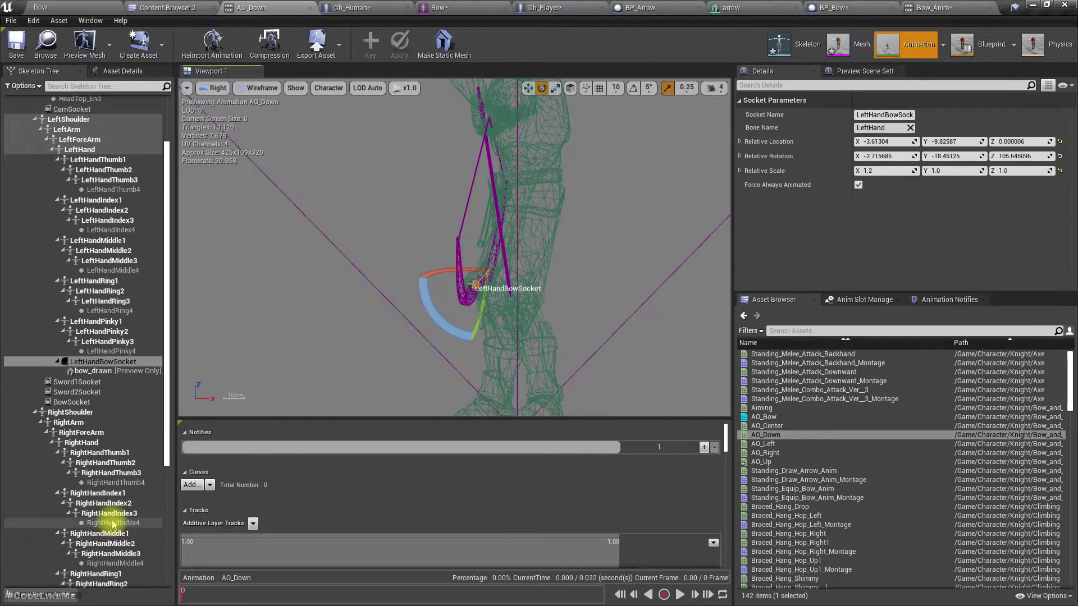
{"action": "left_click", "coordinate": [85, 406]}
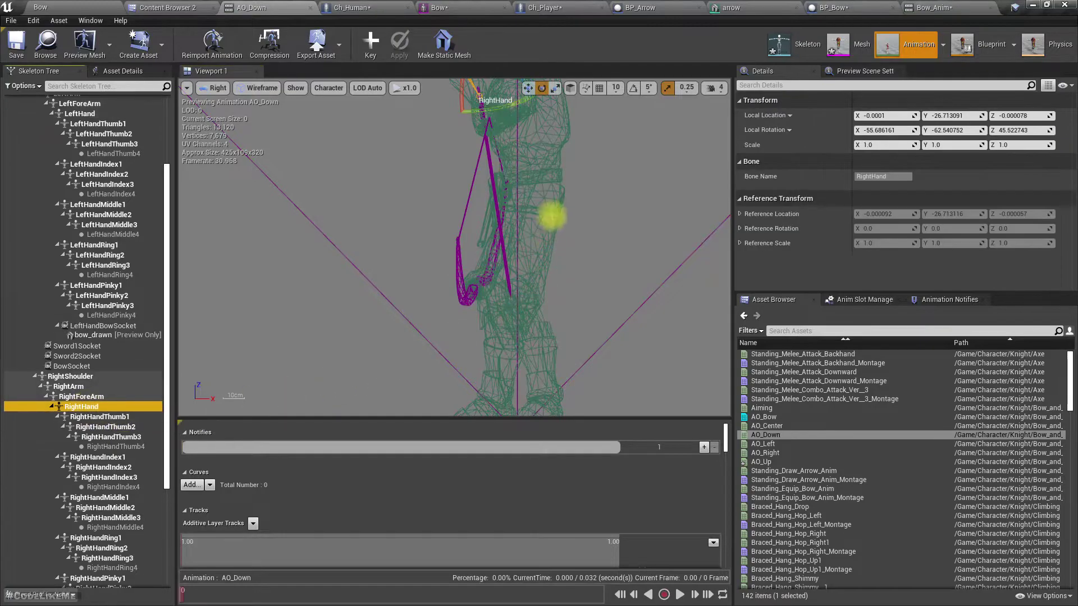
{"action": "key", "text": "f"}
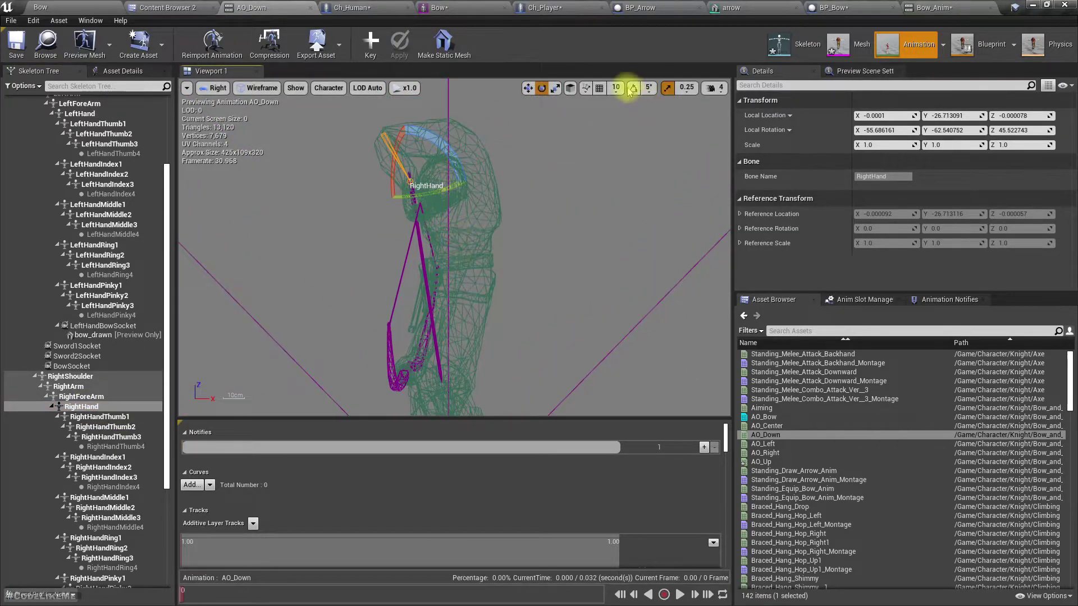
{"action": "left_click", "coordinate": [569, 88]}
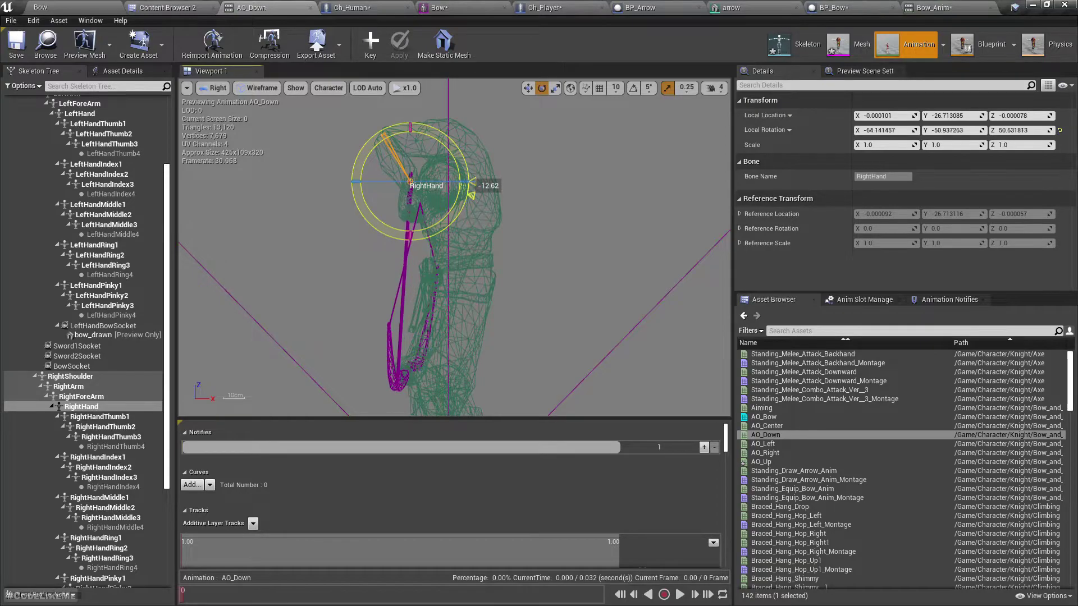
In the back view, rotate the RightHand bone to a local rotation of about -69.4, -53.5, 47.1 so the arrow points straight down
{"action": "left_click", "coordinate": [217, 88]}
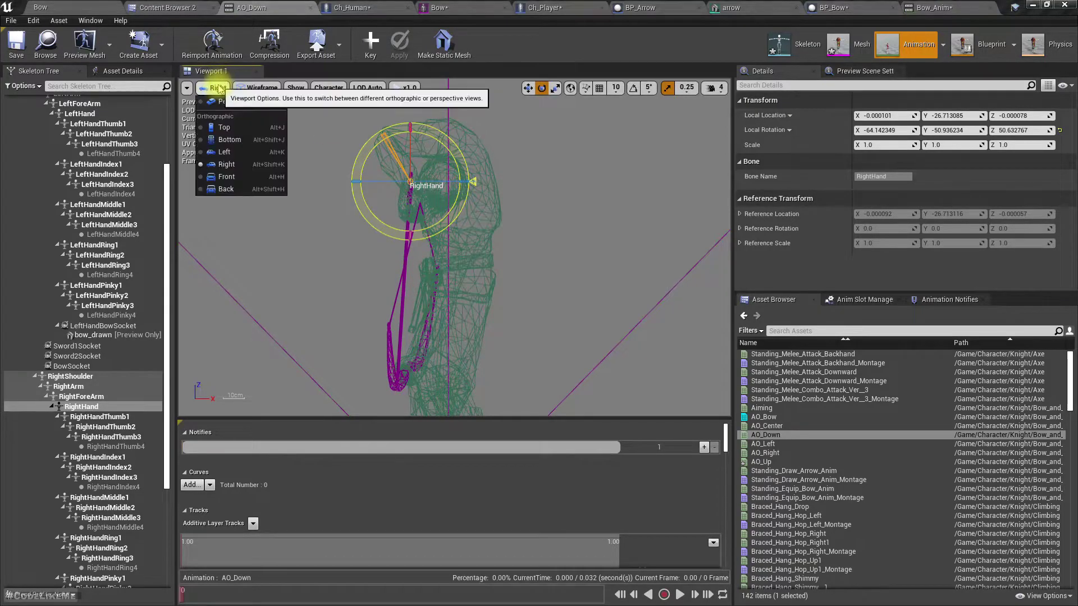
{"action": "left_click", "coordinate": [227, 177]}
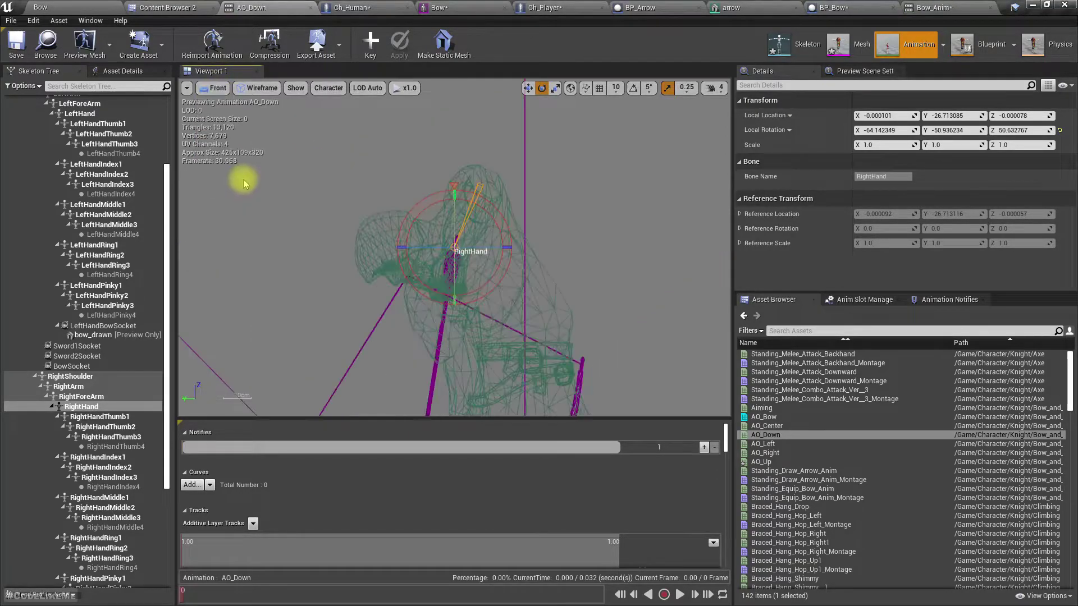
{"action": "scroll", "coordinate": [448, 275], "scroll_direction": "down", "scroll_amount": 6}
{"action": "right_click_drag", "start_coordinate": [455, 310], "coordinate": [436, 256]}
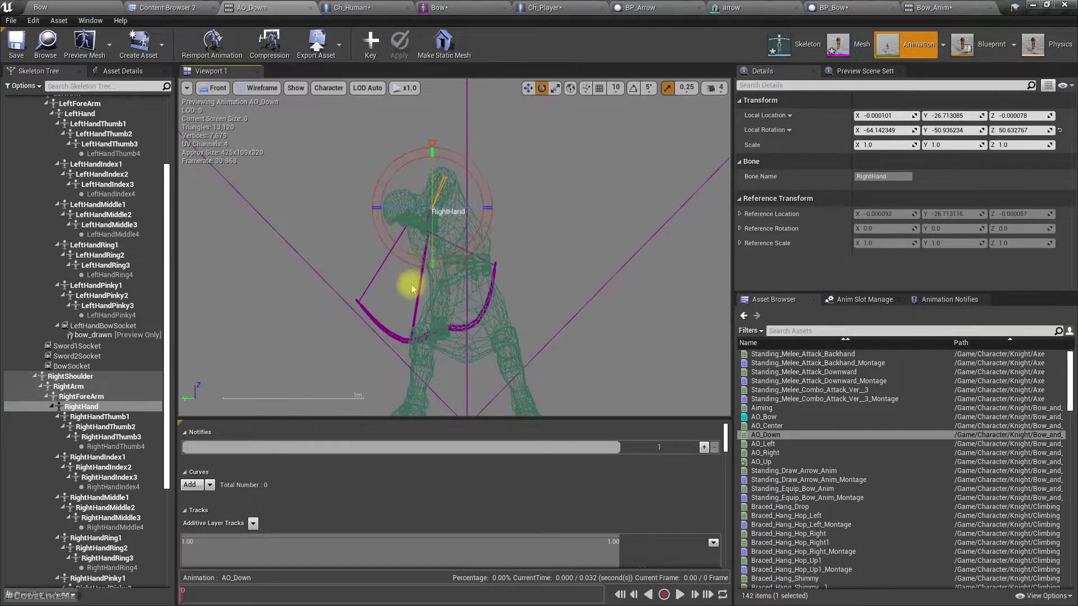
{"action": "scroll", "coordinate": [411, 287], "scroll_direction": "up", "scroll_amount": 3}
{"action": "left_click", "coordinate": [213, 88]}
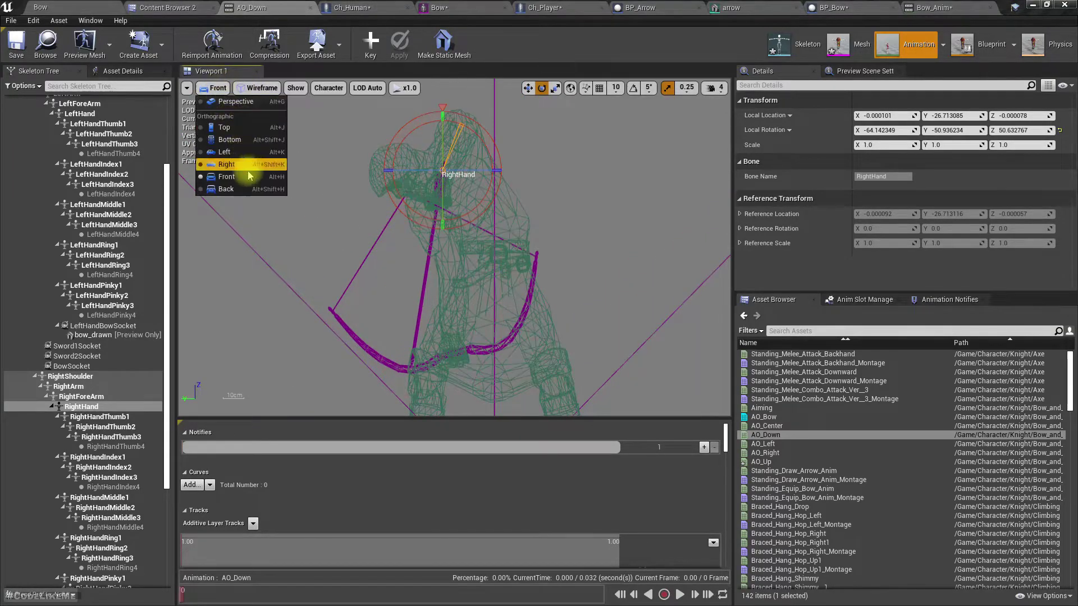
{"action": "left_click", "coordinate": [238, 192]}
{"action": "right_click_drag", "start_coordinate": [398, 279], "coordinate": [395, 97]}
{"action": "scroll", "coordinate": [445, 208], "scroll_direction": "down", "scroll_amount": 3}
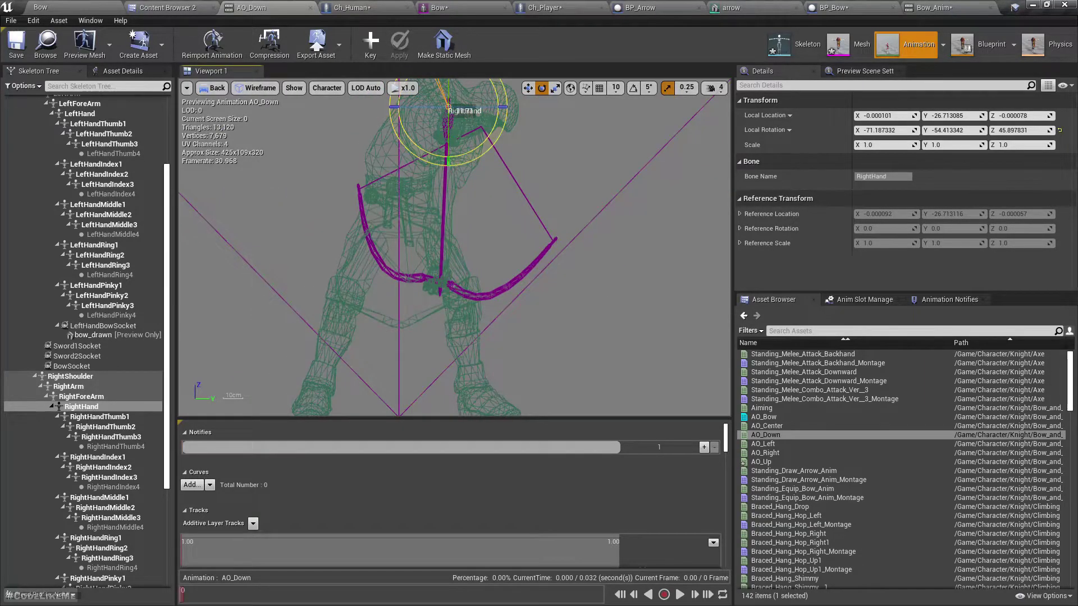
{"action": "left_click_drag", "start_coordinate": [499, 196], "coordinate": [500, 196]}
{"action": "right_click_drag", "start_coordinate": [500, 197], "coordinate": [479, 249]}
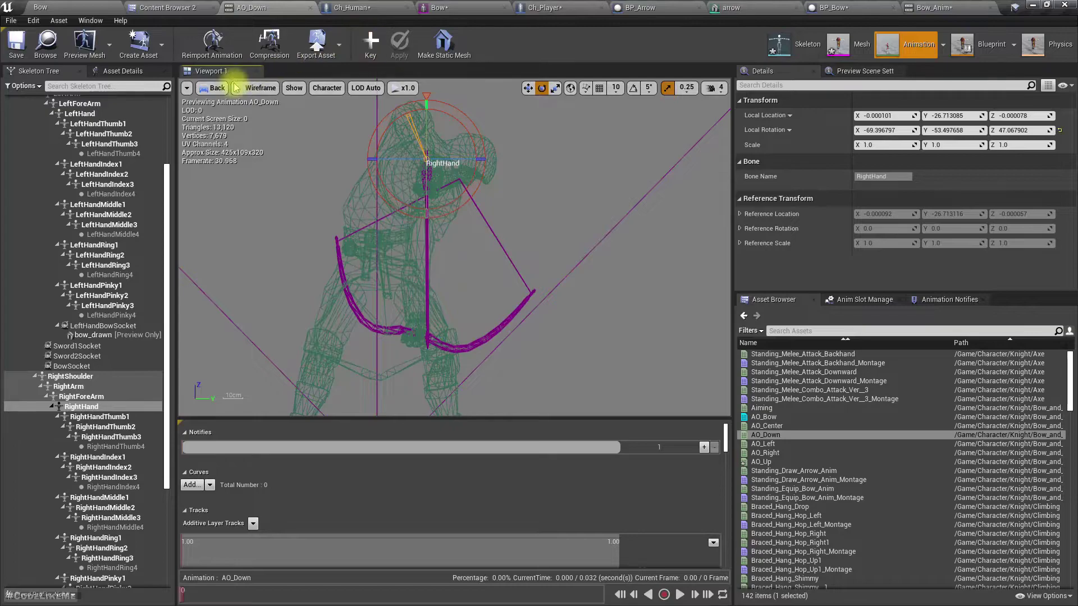
Return to the perspective view, key the RightHand pose and apply it to the AO_Down animation
{"action": "left_click", "coordinate": [212, 88]}
{"action": "left_click", "coordinate": [217, 106]}
{"action": "mouse_move", "coordinate": [396, 268]}
{"action": "right_mouse_down"}
{"action": "mouse_move", "coordinate": [395, 303]}
{"action": "mouse_move", "coordinate": [395, 268]}
{"action": "right_mouse_up"}
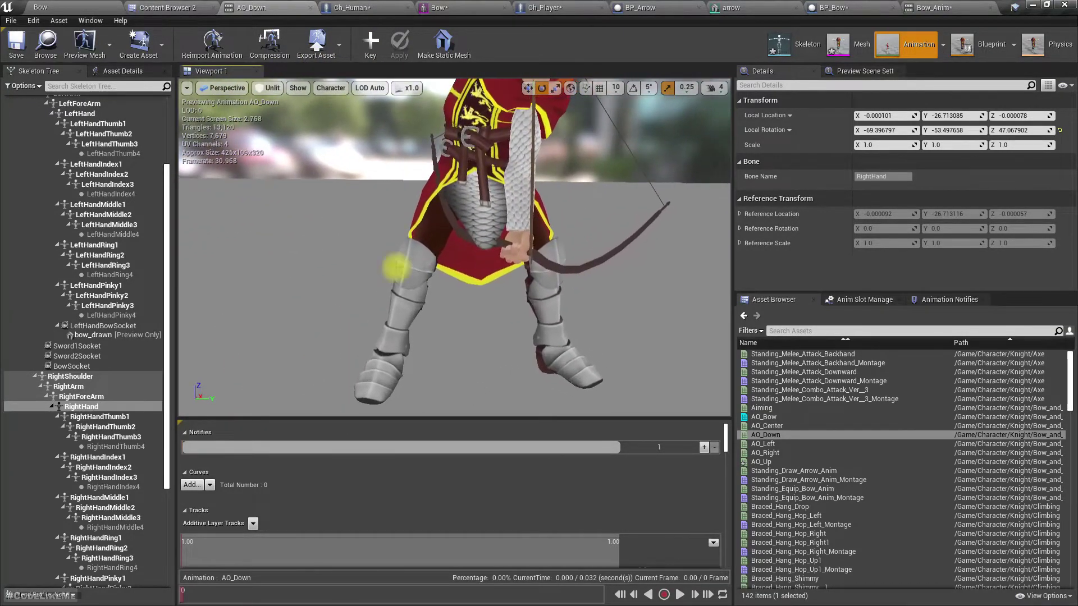
{"action": "left_click", "coordinate": [376, 43]}
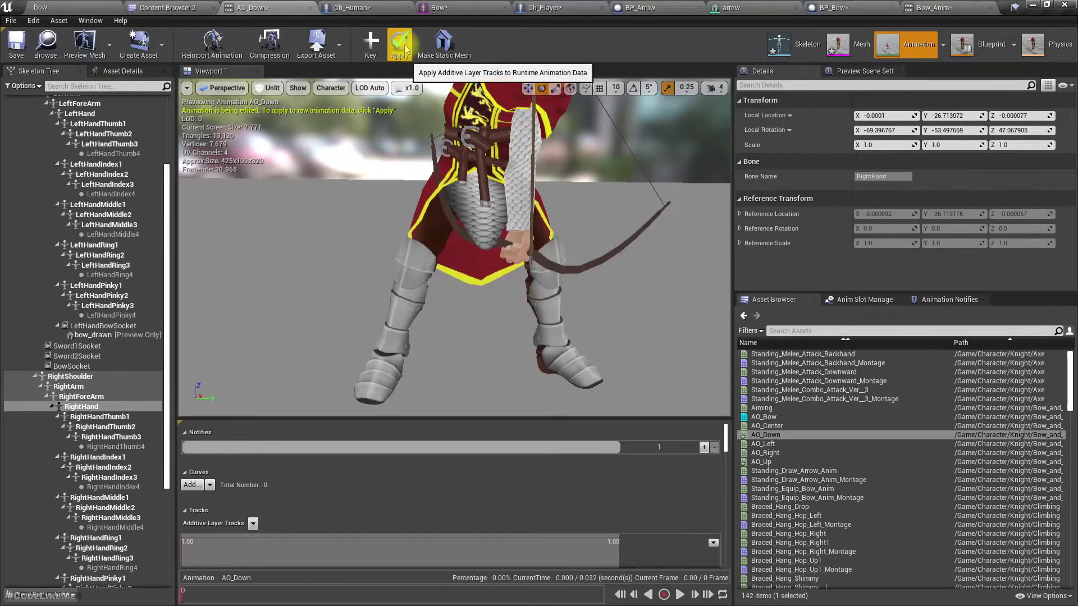
{"action": "left_click", "coordinate": [402, 45]}
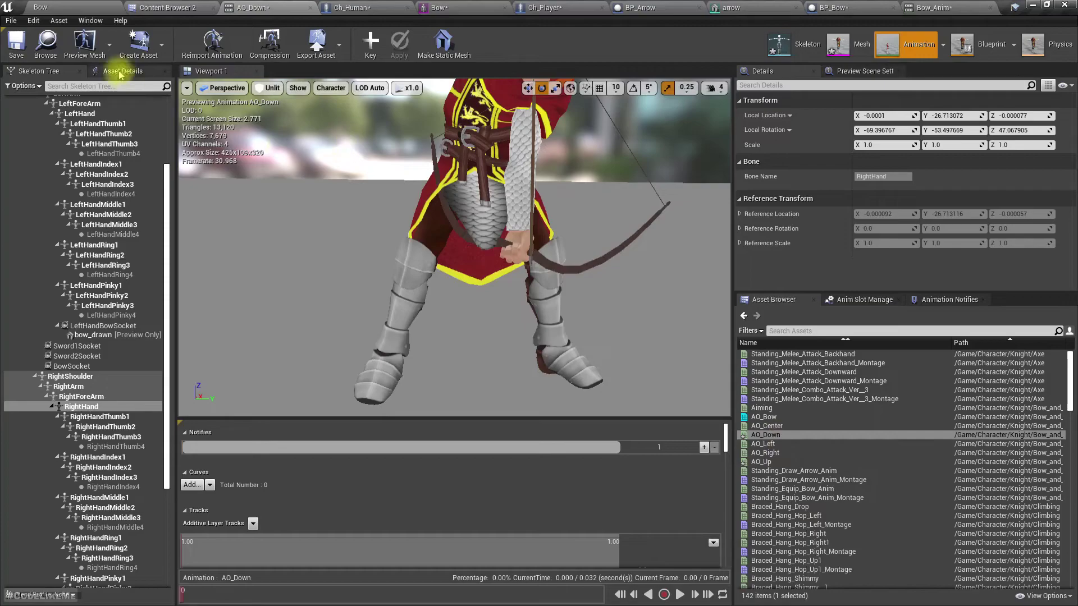
Play-test the Bow level, aim the bow to check the arrow's alignment, and stop the session
{"action": "left_click", "coordinate": [87, 6]}
{"action": "left_click", "coordinate": [475, 51]}
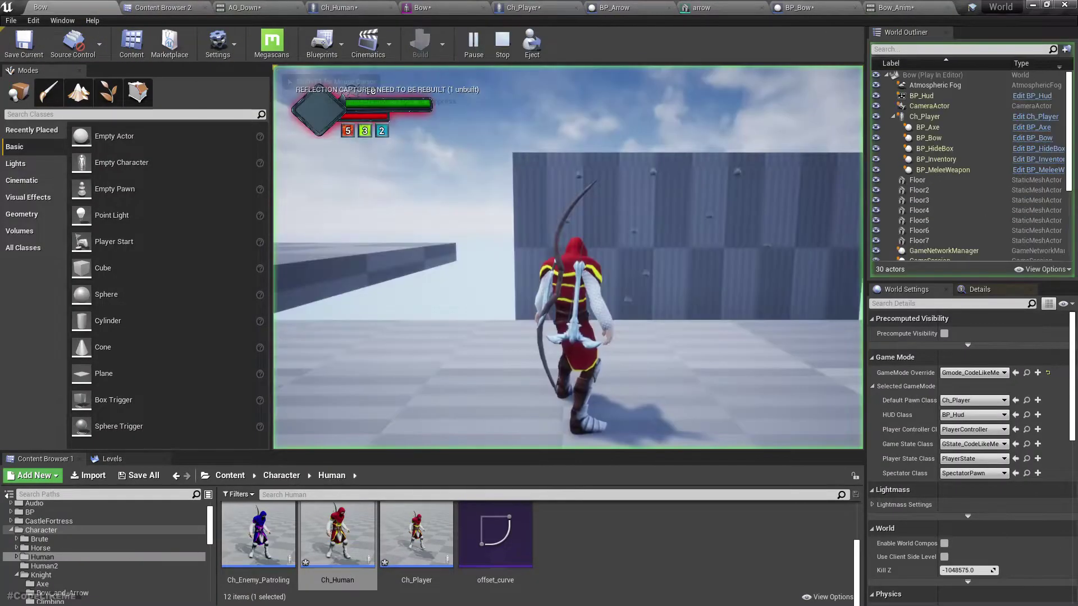
{"action": "right_click", "coordinate": [568, 258]}
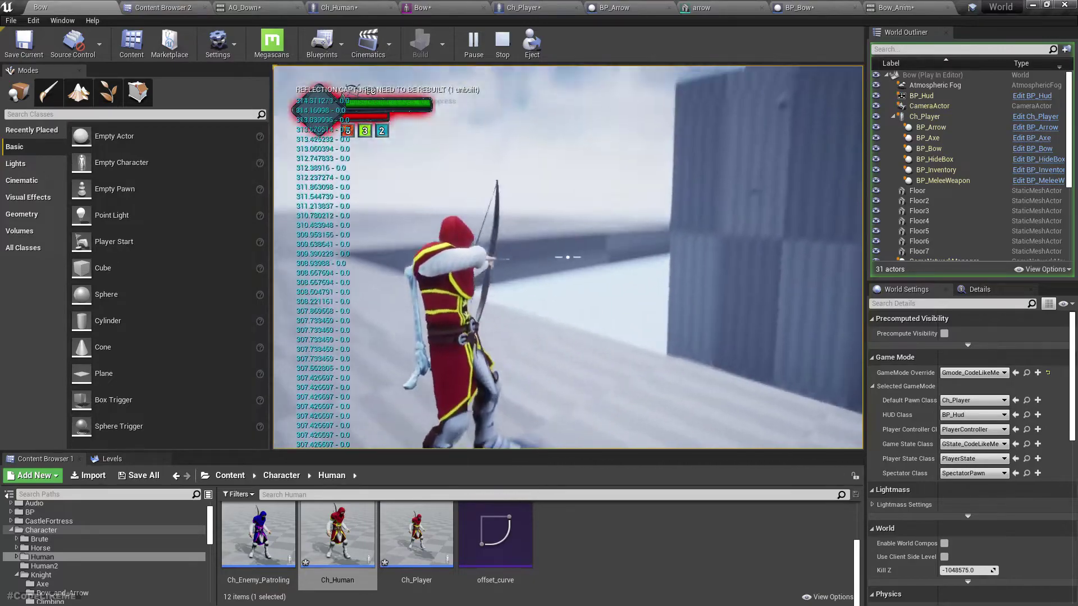
{"action": "key", "text": "Escape"}
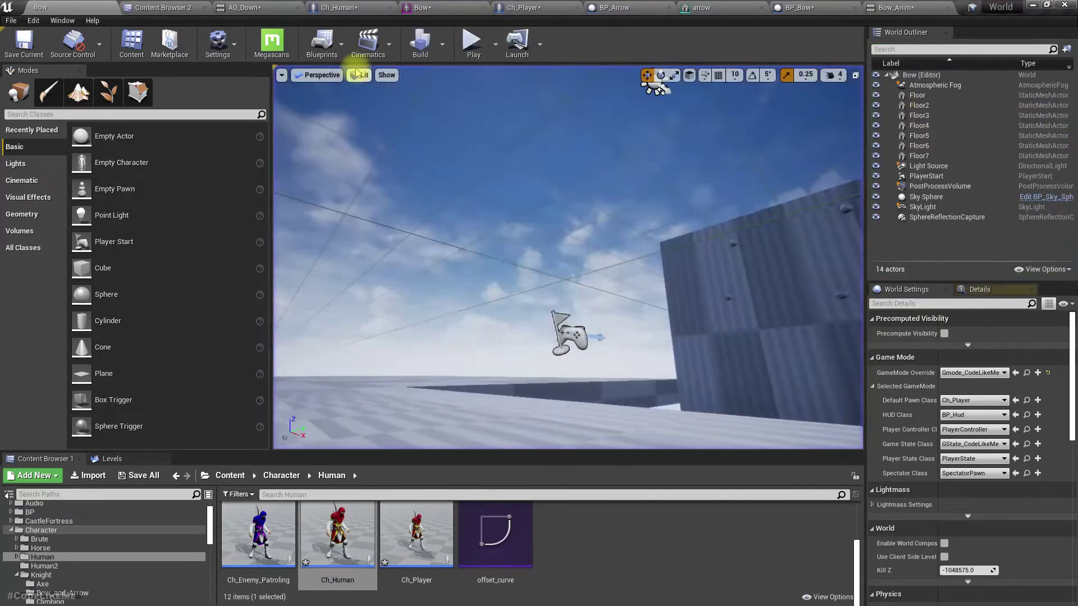
In Ch_Human's viewport, parent the BP_Bow component to bow_hinge and inspect bow_hinge's settings
{"action": "left_click", "coordinate": [325, 7]}
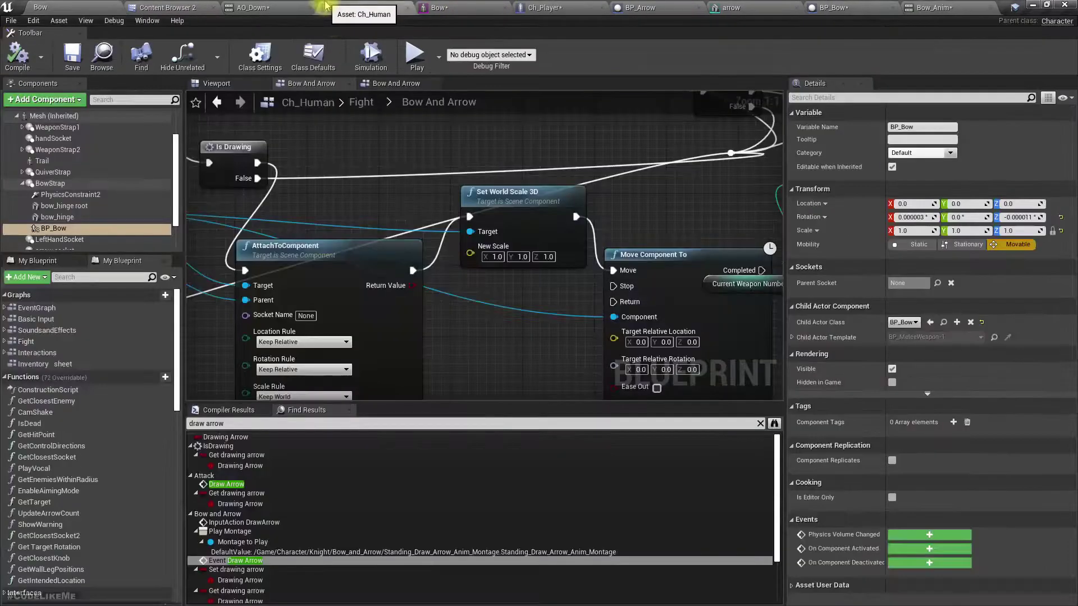
{"action": "left_click", "coordinate": [235, 85]}
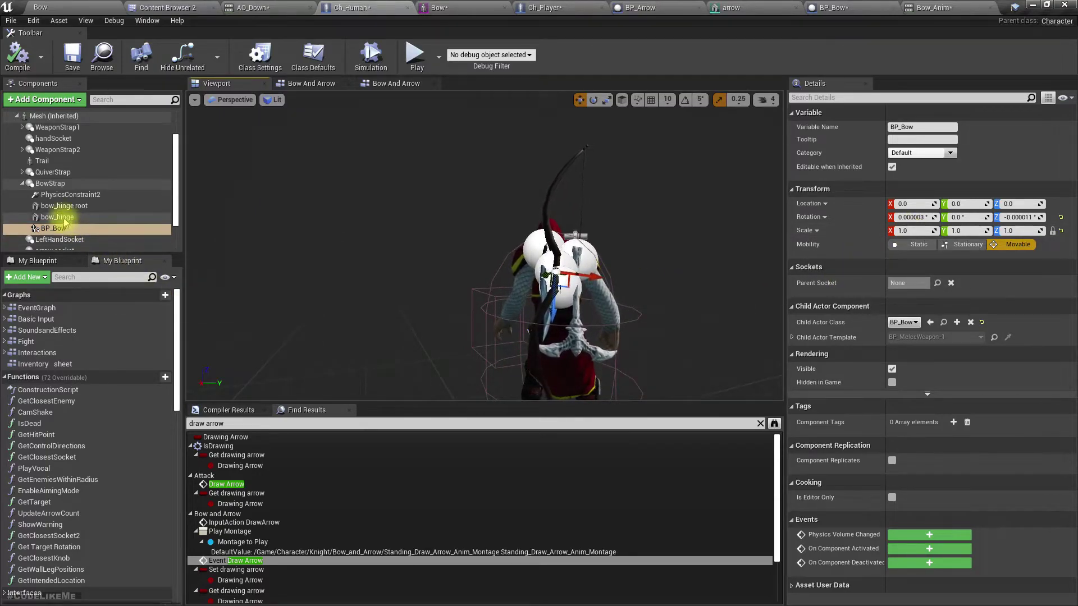
{"action": "left_click_drag", "start_coordinate": [50, 229], "coordinate": [59, 218]}
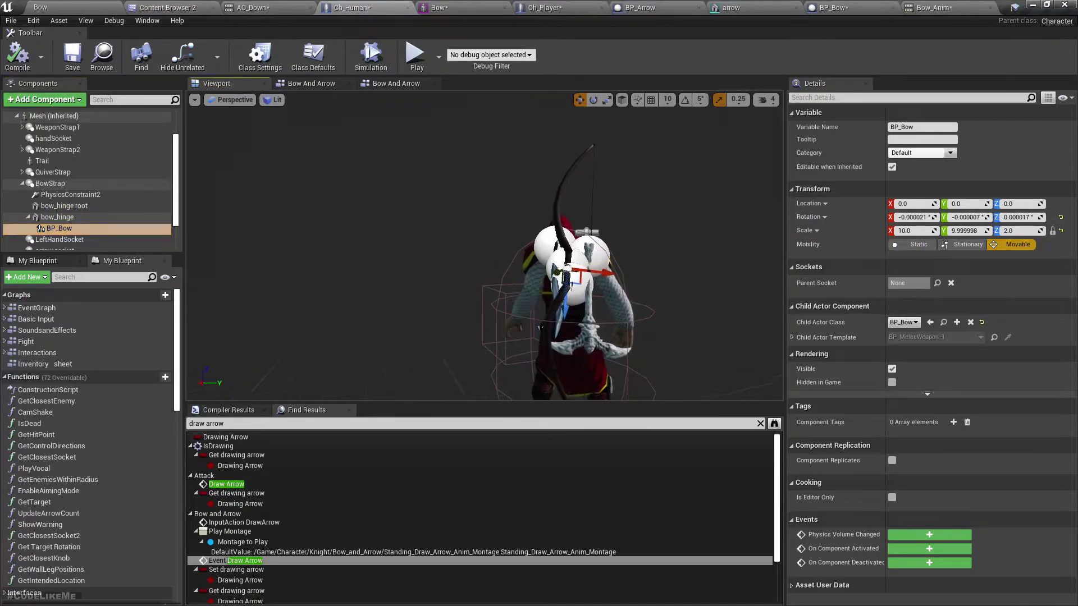
{"action": "left_click", "coordinate": [73, 218]}
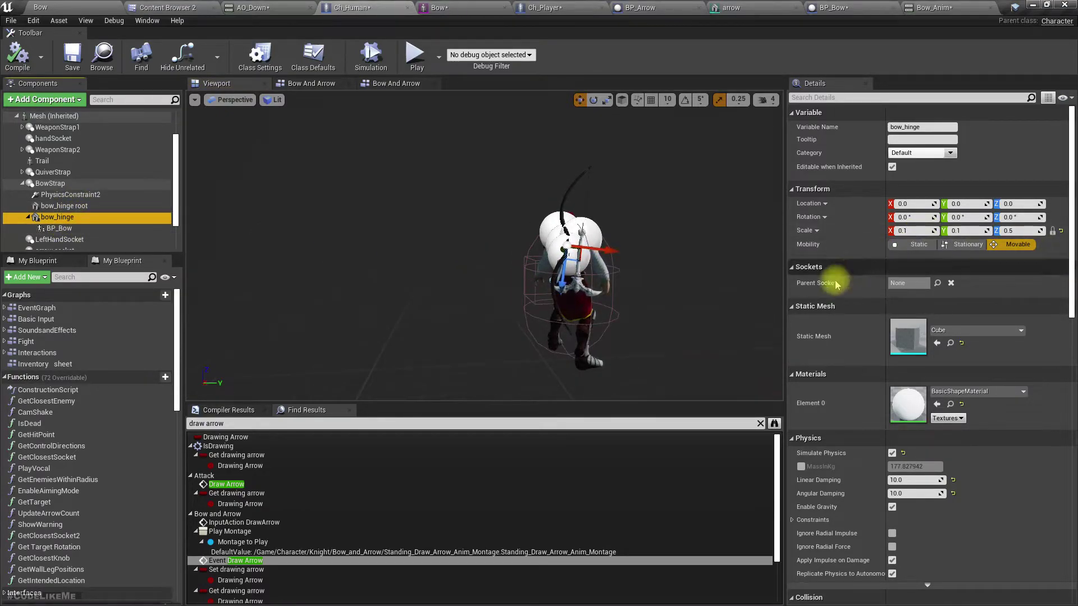
{"action": "scroll", "coordinate": [584, 303], "scroll_direction": "up", "scroll_amount": 5}
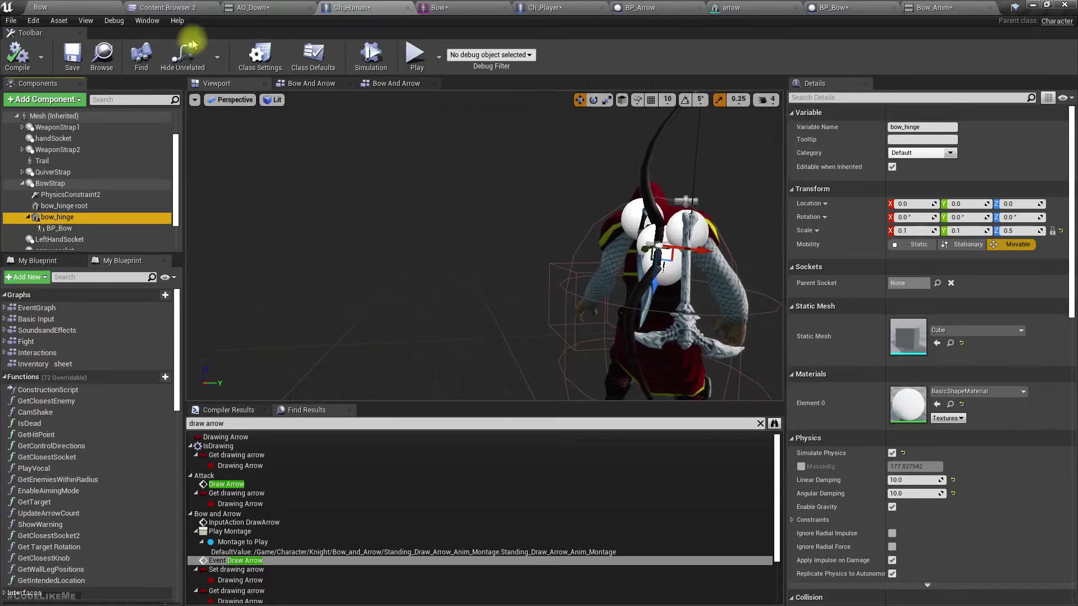
Open the AO_Left animation and face the knight's drawing arm
{"action": "left_click", "coordinate": [40, 7]}
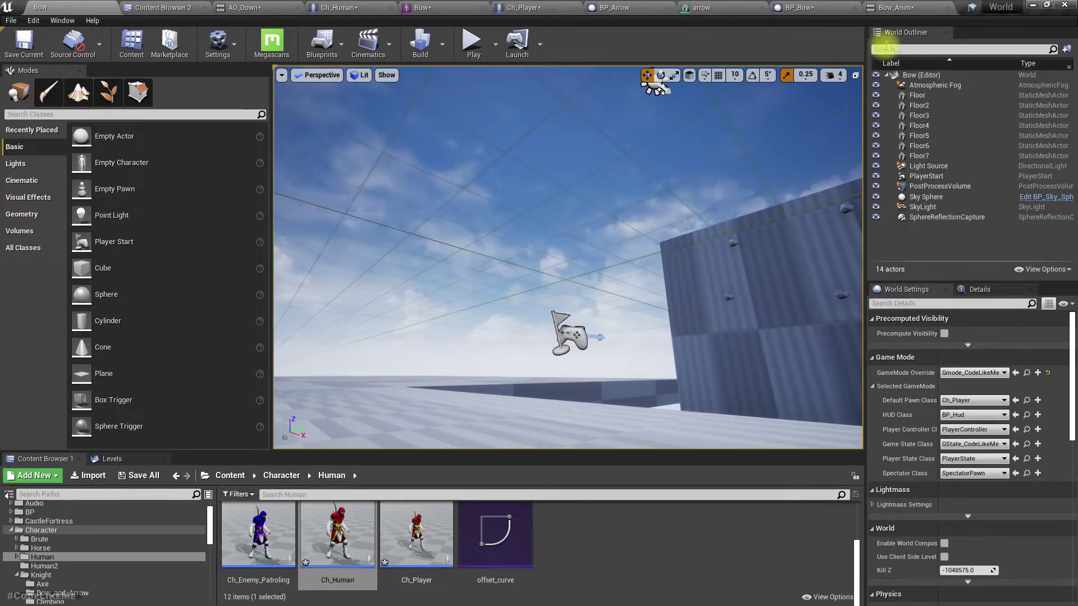
{"action": "left_click", "coordinate": [913, 7]}
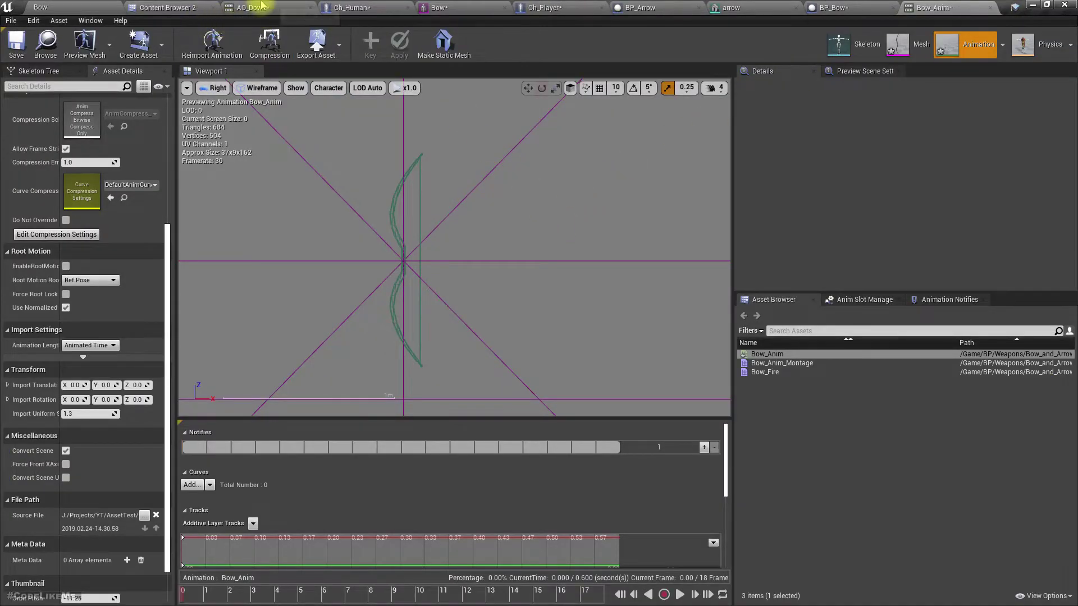
{"action": "left_click", "coordinate": [261, 8]}
{"action": "left_click", "coordinate": [778, 443]}
{"action": "double_click", "coordinate": [779, 443]}
{"action": "mouse_move", "coordinate": [588, 292]}
{"action": "right_mouse_down"}
{"action": "mouse_move", "coordinate": [587, 281]}
{"action": "mouse_move", "coordinate": [587, 337]}
{"action": "mouse_move", "coordinate": [606, 353]}
{"action": "mouse_move", "coordinate": [590, 366]}
{"action": "mouse_move", "coordinate": [609, 320]}
{"action": "mouse_move", "coordinate": [607, 247]}
{"action": "mouse_move", "coordinate": [550, 241]}
{"action": "mouse_move", "coordinate": [564, 284]}
{"action": "mouse_move", "coordinate": [488, 272]}
{"action": "right_mouse_up"}
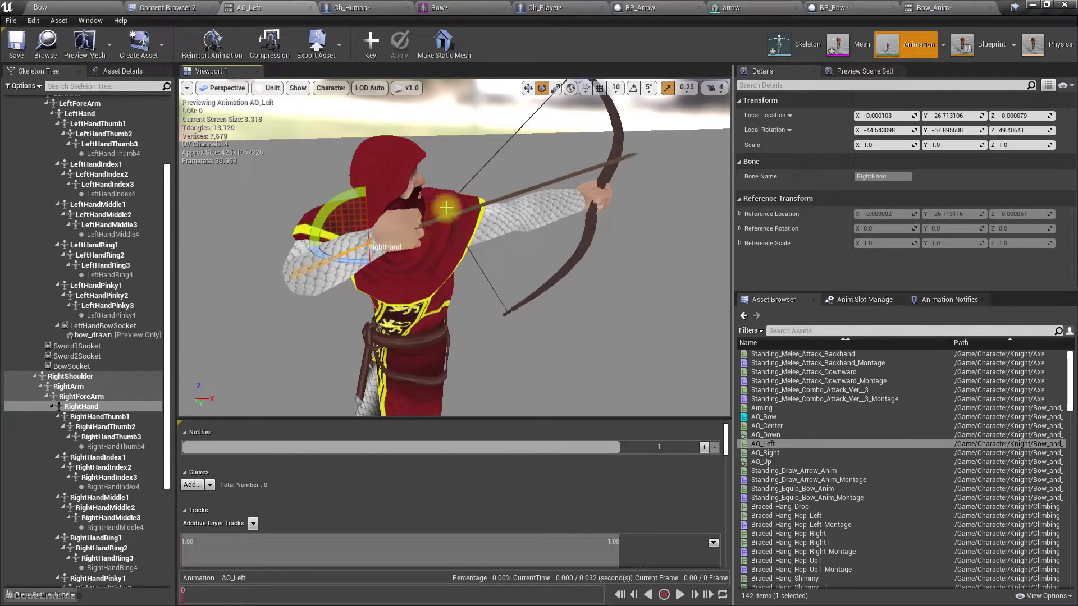
Lower the RightArm bone and rotate the RightForeArm bone to a local rotation of about 105.1, -0.1, 4.8
{"action": "left_click", "coordinate": [68, 387]}
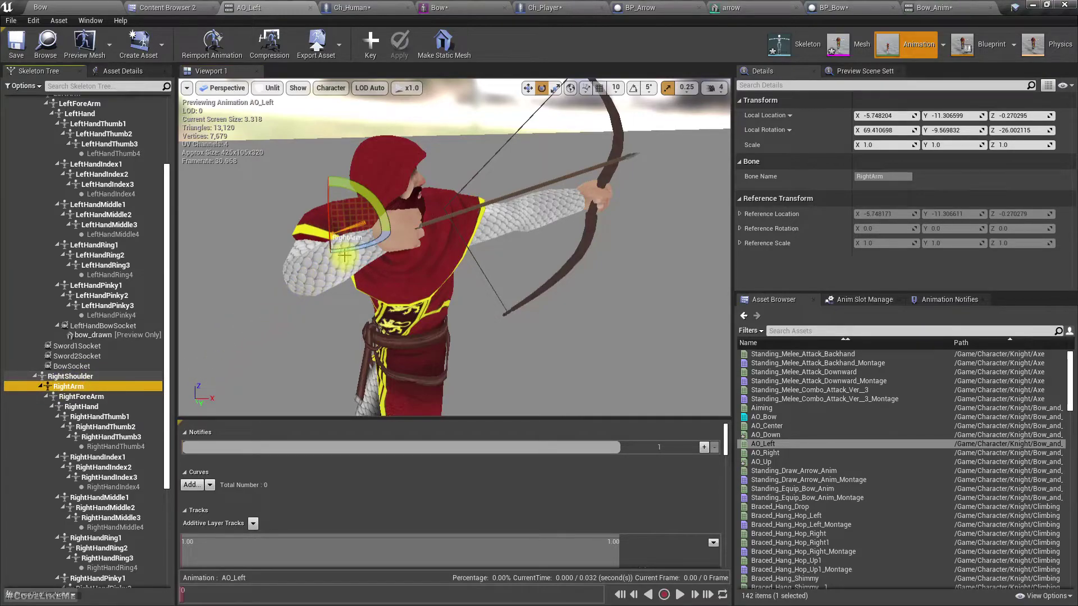
{"action": "left_click_drag", "start_coordinate": [344, 254], "coordinate": [352, 275]}
{"action": "right_click_drag", "start_coordinate": [353, 275], "coordinate": [374, 323]}
{"action": "scroll", "coordinate": [335, 262], "scroll_direction": "down", "scroll_amount": 4}
{"action": "left_click_drag", "start_coordinate": [317, 251], "coordinate": [326, 216]}
{"action": "left_click", "coordinate": [93, 396]}
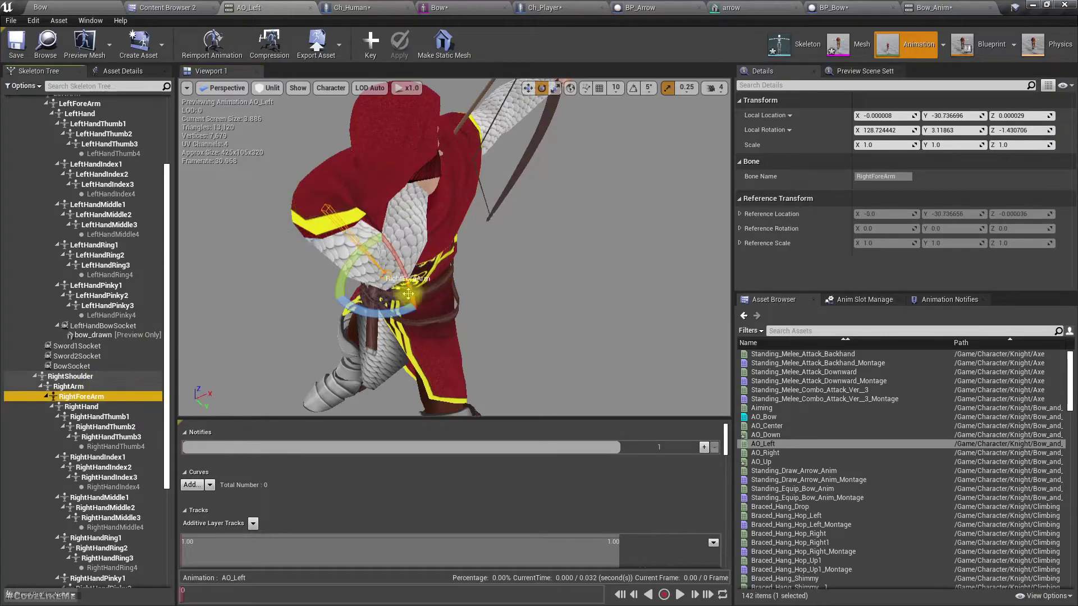
{"action": "left_click_drag", "start_coordinate": [386, 312], "coordinate": [393, 276]}
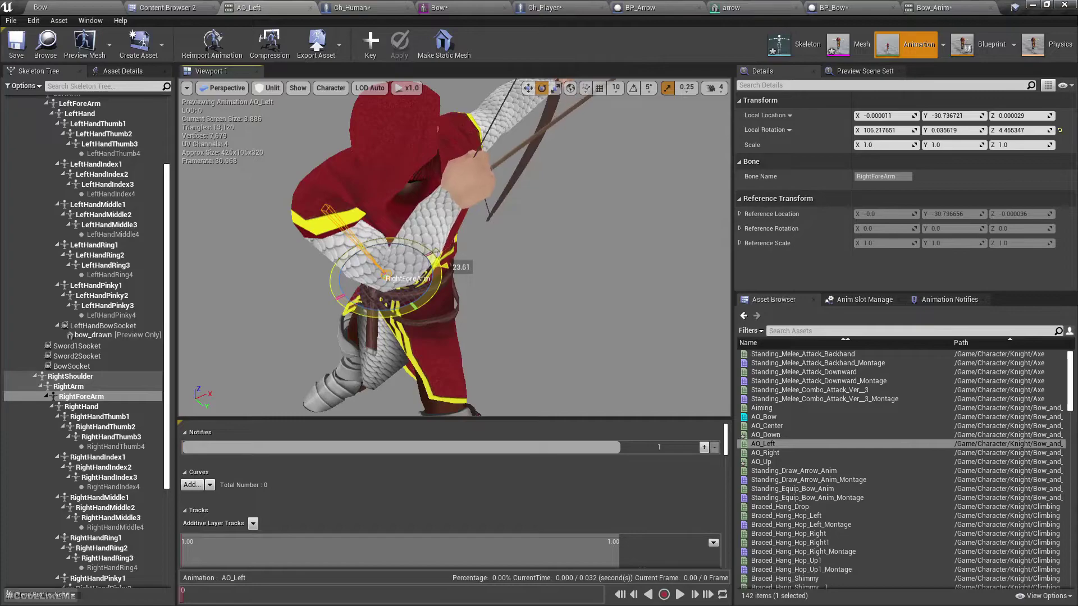
{"action": "mouse_move", "coordinate": [446, 305]}
{"action": "right_mouse_down"}
{"action": "mouse_move", "coordinate": [430, 264]}
{"action": "mouse_move", "coordinate": [401, 258]}
{"action": "mouse_move", "coordinate": [421, 270]}
{"action": "mouse_move", "coordinate": [424, 334]}
{"action": "mouse_move", "coordinate": [447, 303]}
{"action": "right_mouse_up"}
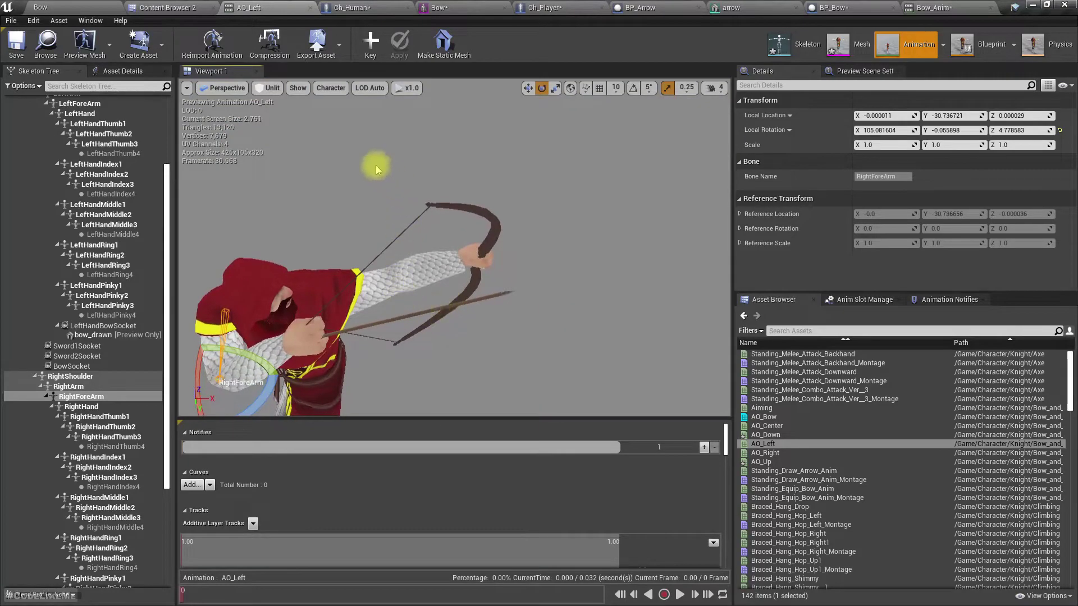
In the top view, rotate the RightHand bone to about 7.6, -76.9, 0.2 to line up the arrow, and return to the perspective view
{"action": "left_click", "coordinate": [223, 88]}
{"action": "left_click", "coordinate": [242, 130]}
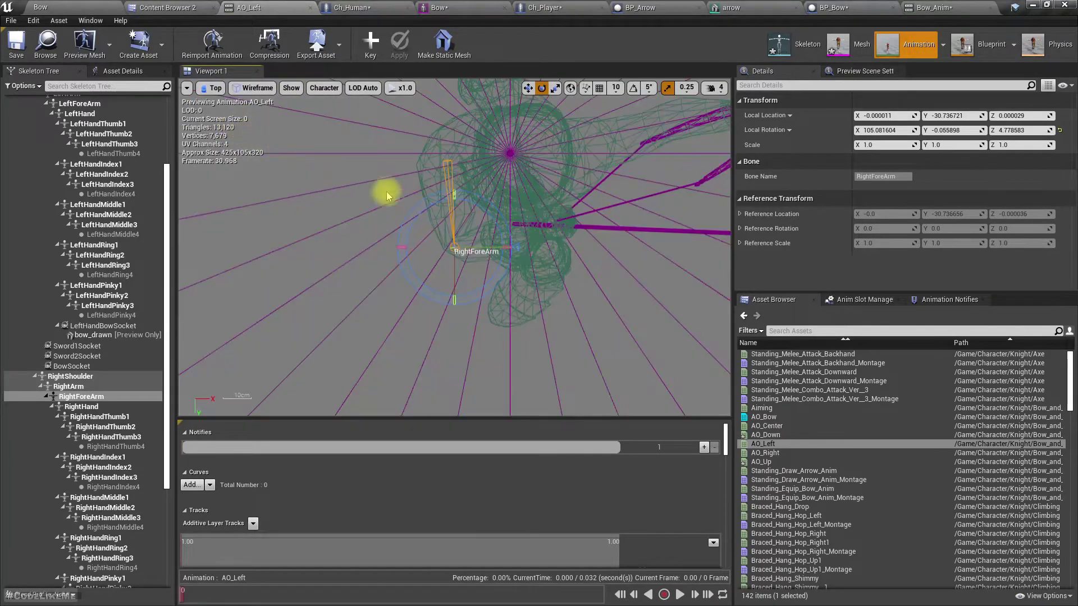
{"action": "scroll", "coordinate": [460, 220], "scroll_direction": "down", "scroll_amount": 3}
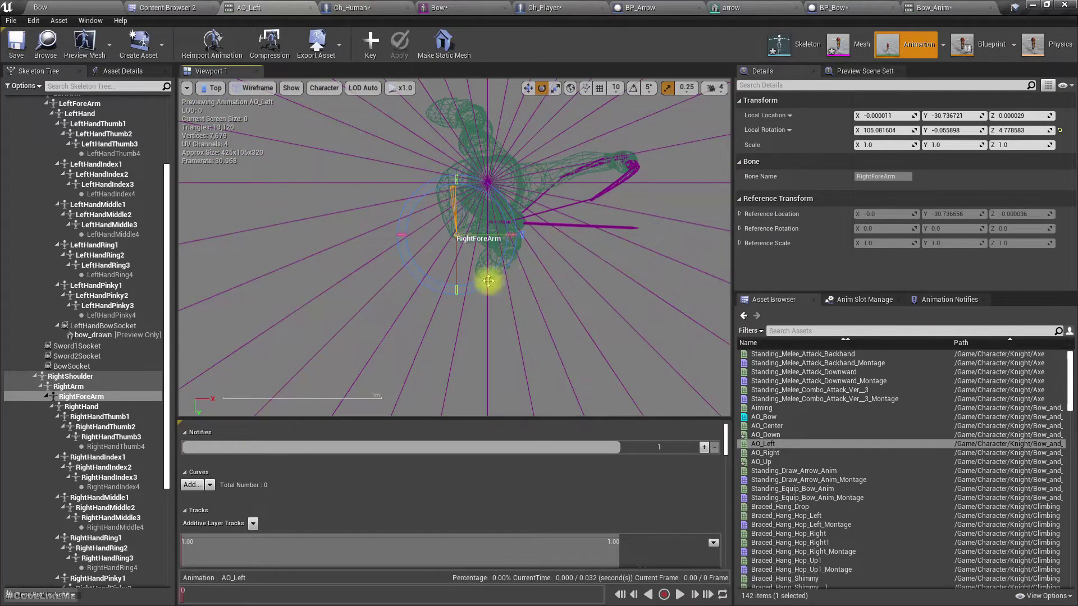
{"action": "left_click", "coordinate": [79, 406]}
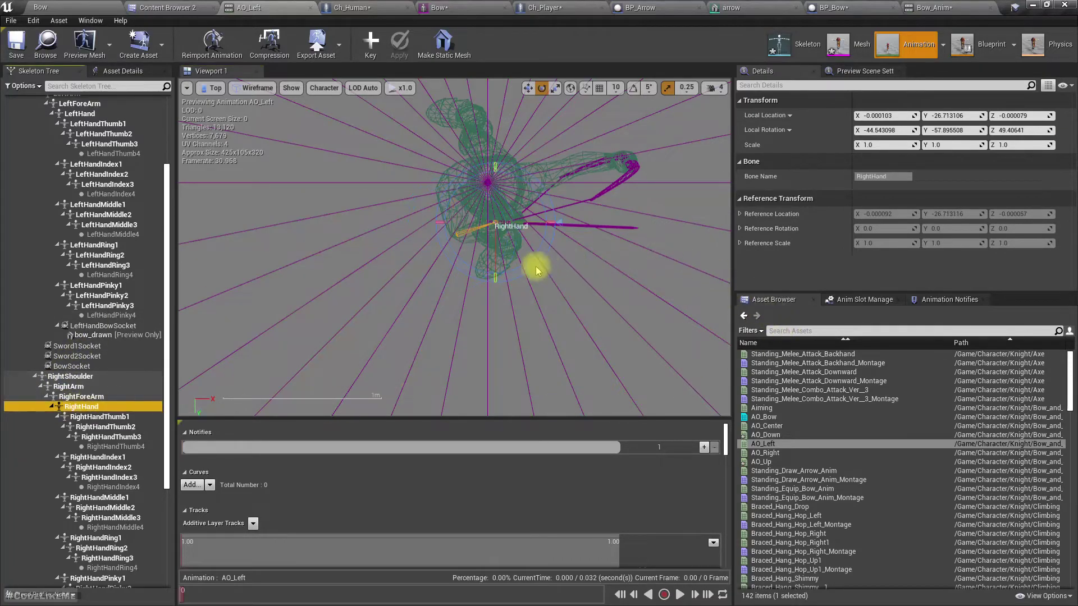
{"action": "left_click_drag", "start_coordinate": [512, 268], "coordinate": [516, 268]}
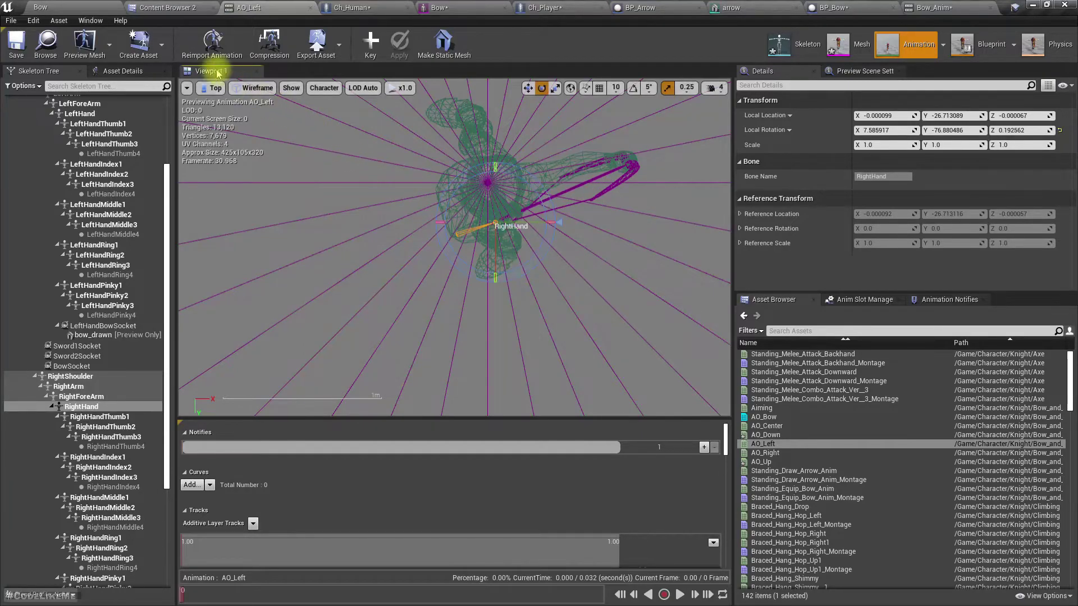
{"action": "left_click", "coordinate": [216, 88]}
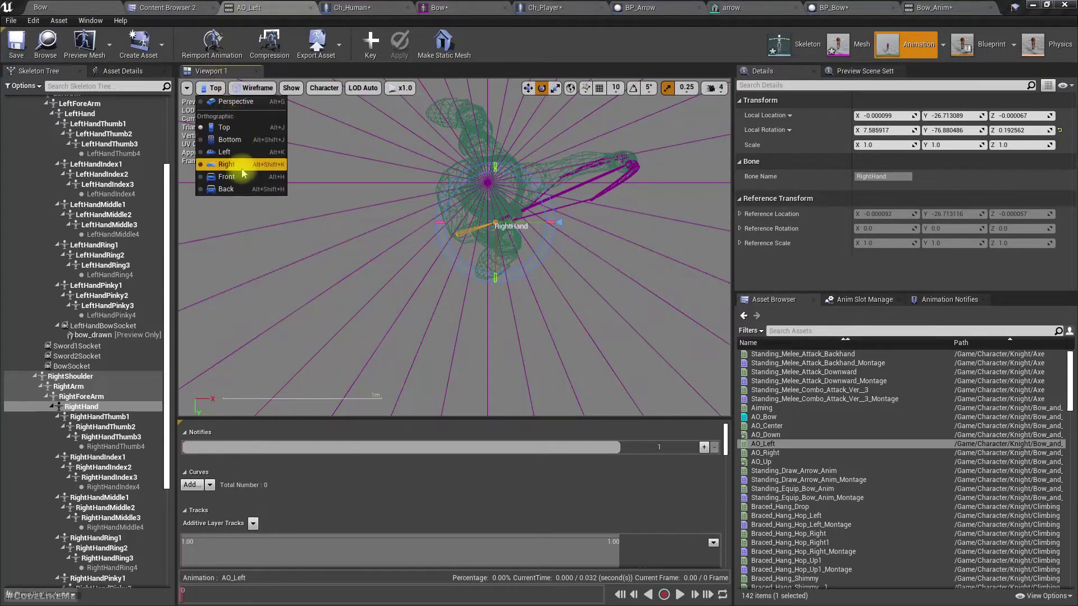
{"action": "left_click", "coordinate": [230, 102]}
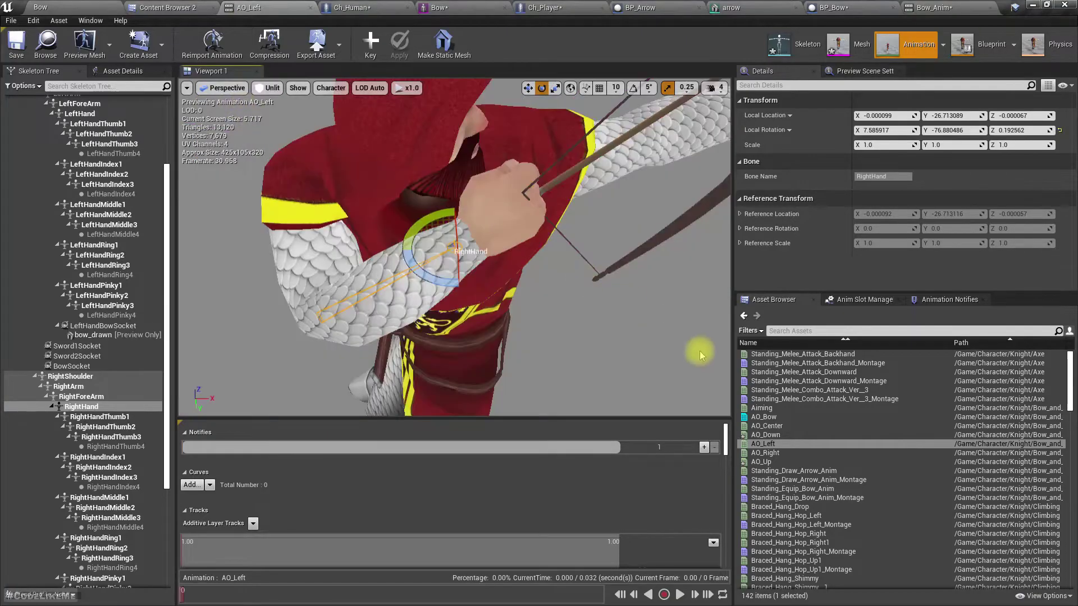
Fine-tune the RightHand bone to a local rotation of about -4.6, -80.6, -0.7, key the pose and apply it to AO_Left
{"action": "scroll", "coordinate": [842, 393], "scroll_direction": "down", "scroll_amount": 4}
{"action": "left_click", "coordinate": [794, 383]}
{"action": "right_click_drag", "start_coordinate": [455, 247], "coordinate": [443, 225]}
{"action": "left_click_drag", "start_coordinate": [232, 336], "coordinate": [262, 304]}
{"action": "right_click_drag", "start_coordinate": [352, 357], "coordinate": [330, 347]}
{"action": "left_click_drag", "start_coordinate": [266, 317], "coordinate": [265, 315]}
{"action": "mouse_move", "coordinate": [364, 265]}
{"action": "right_mouse_down"}
{"action": "mouse_move", "coordinate": [360, 219]}
{"action": "mouse_move", "coordinate": [337, 202]}
{"action": "mouse_move", "coordinate": [298, 211]}
{"action": "mouse_move", "coordinate": [336, 261]}
{"action": "mouse_move", "coordinate": [364, 265]}
{"action": "right_mouse_up"}
{"action": "left_click", "coordinate": [371, 42]}
{"action": "left_click", "coordinate": [399, 45]}
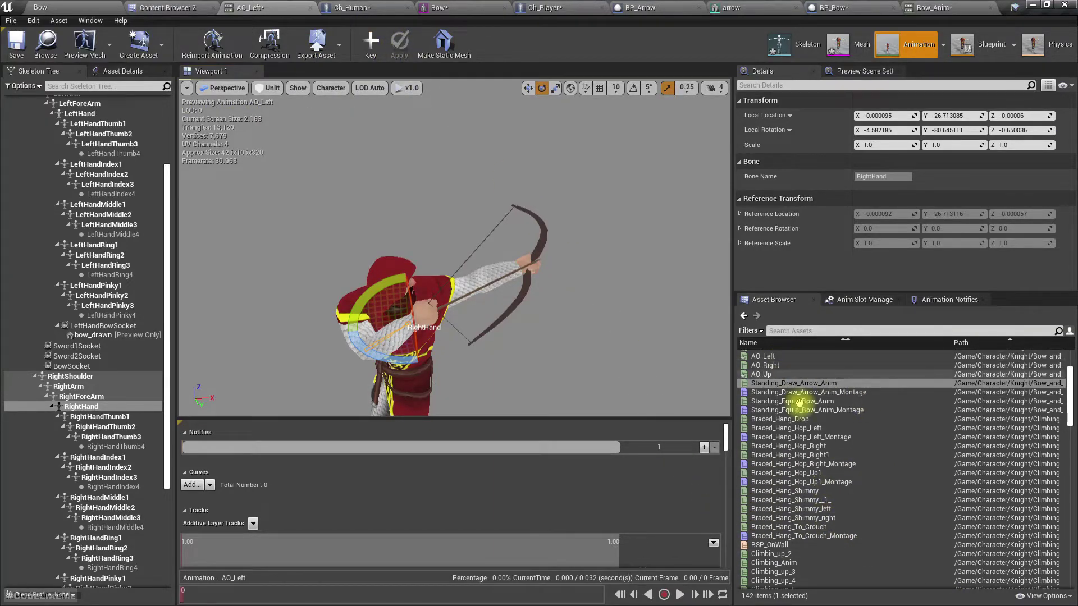
Open the AO_Right animation and rotate the RightHand bone to a local rotation of about -31.9, -62.2, 40.7
{"action": "scroll", "coordinate": [805, 437], "scroll_direction": "up", "scroll_amount": 2}
{"action": "scroll", "coordinate": [807, 437], "scroll_direction": "up", "scroll_amount": 2}
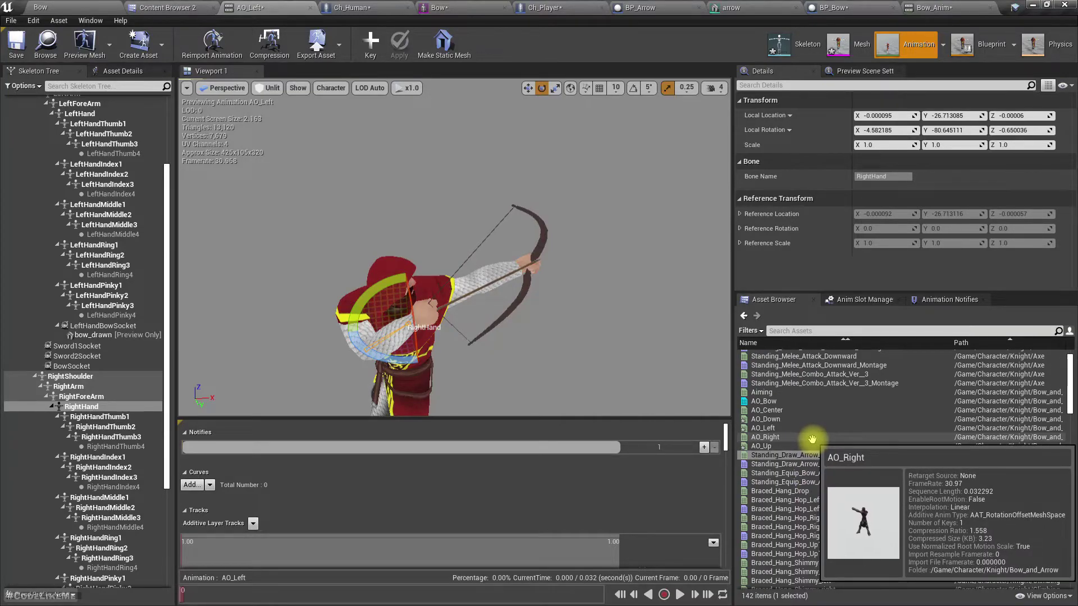
{"action": "double_click", "coordinate": [795, 437]}
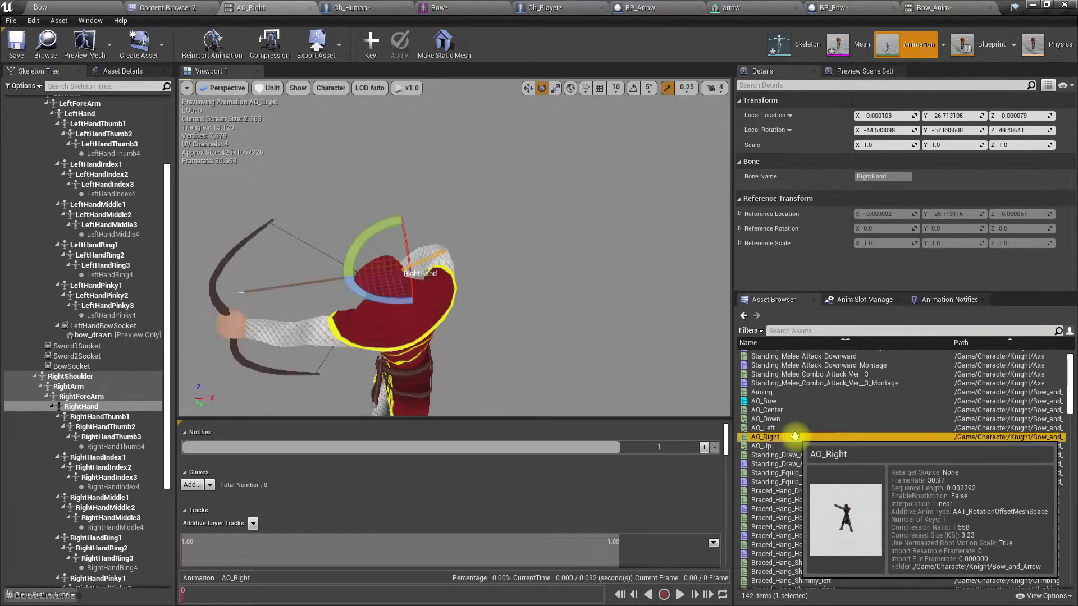
{"action": "right_click_drag", "start_coordinate": [529, 323], "coordinate": [234, 277]}
{"action": "mouse_move", "coordinate": [498, 307]}
{"action": "right_mouse_down"}
{"action": "mouse_move", "coordinate": [477, 348]}
{"action": "mouse_move", "coordinate": [486, 359]}
{"action": "mouse_move", "coordinate": [498, 308]}
{"action": "right_mouse_up"}
{"action": "left_click_drag", "start_coordinate": [370, 305], "coordinate": [320, 288]}
{"action": "right_click_drag", "start_coordinate": [507, 274], "coordinate": [466, 253]}
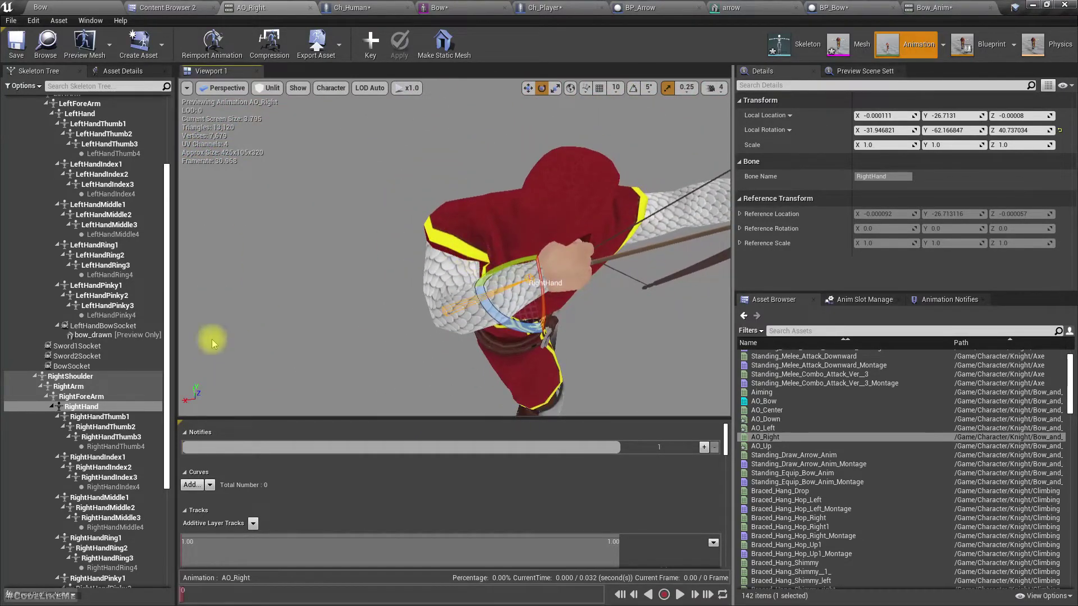
Rotate the RightArm bone to about 81.1, -9.7, -30.4 and the RightForeArm bone to about 118.2, 6.9, -1.4
{"action": "left_click", "coordinate": [96, 386]}
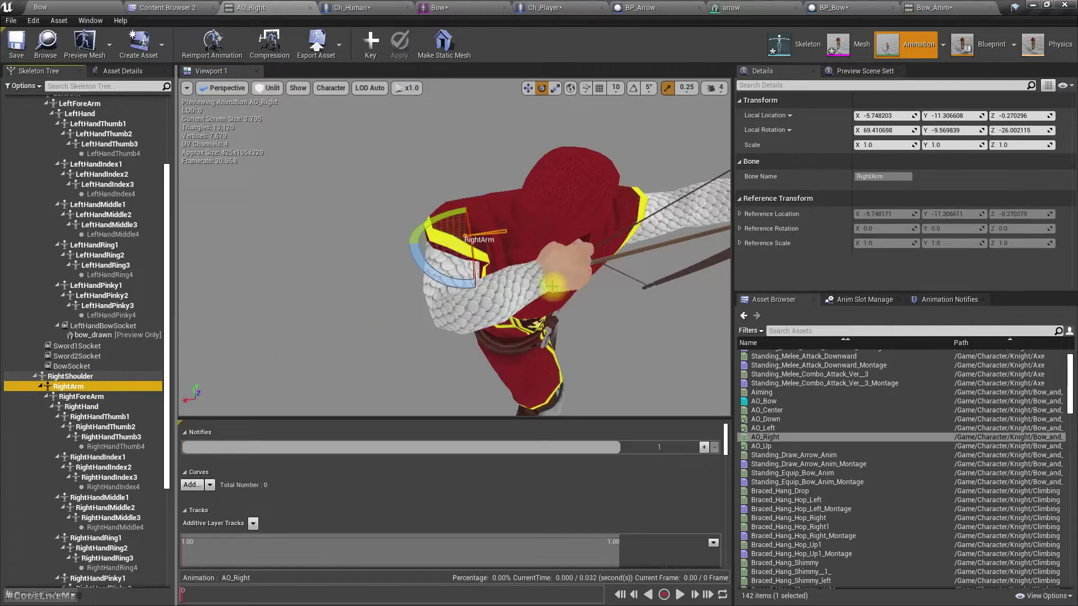
{"action": "left_click_drag", "start_coordinate": [438, 282], "coordinate": [429, 264]}
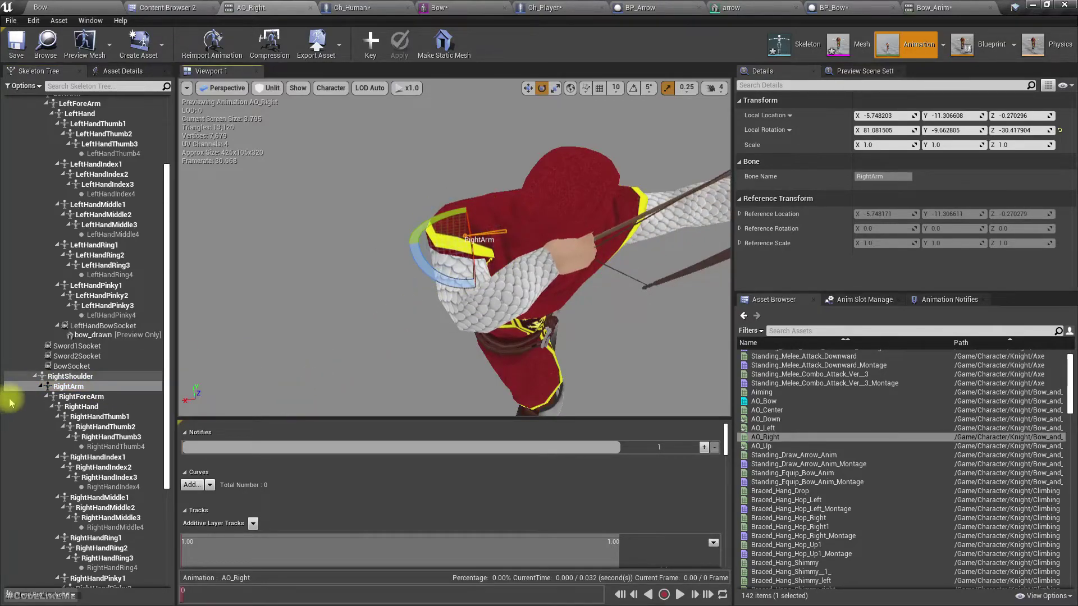
{"action": "left_click", "coordinate": [61, 396]}
{"action": "left_click_drag", "start_coordinate": [440, 352], "coordinate": [408, 315]}
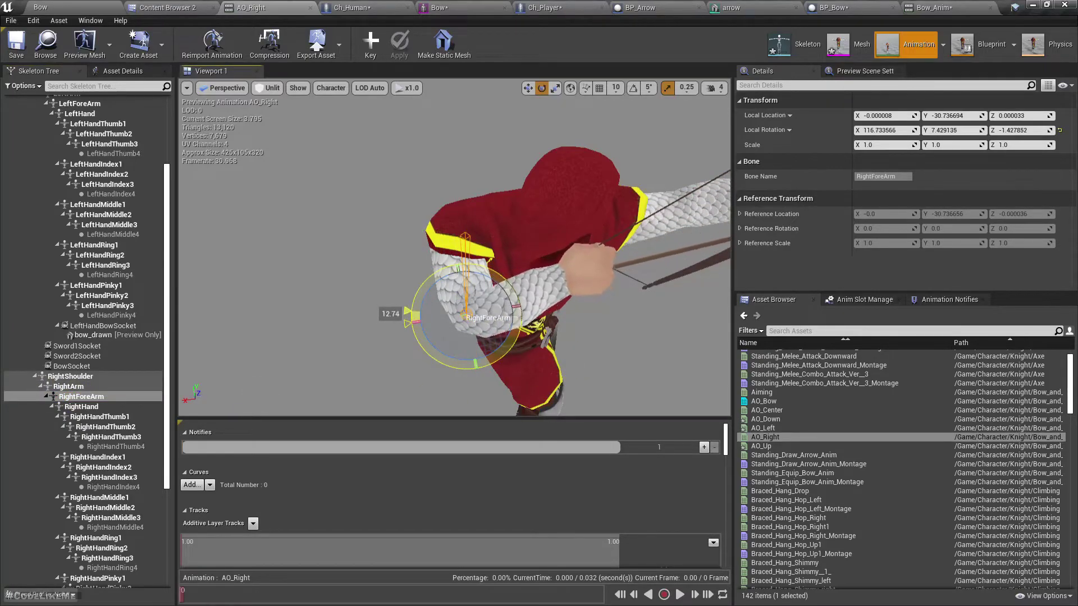
Check the arrow's alignment from several angles, key the adjusted arm pose and apply it to AO_Right
{"action": "right_click_drag", "start_coordinate": [563, 293], "coordinate": [539, 202]}
{"action": "right_click_drag", "start_coordinate": [455, 247], "coordinate": [494, 297]}
{"action": "mouse_move", "coordinate": [574, 290]}
{"action": "right_mouse_down"}
{"action": "mouse_move", "coordinate": [505, 298]}
{"action": "mouse_move", "coordinate": [637, 288]}
{"action": "mouse_move", "coordinate": [550, 295]}
{"action": "right_mouse_up"}
{"action": "mouse_move", "coordinate": [673, 295]}
{"action": "right_mouse_down"}
{"action": "mouse_move", "coordinate": [645, 315]}
{"action": "mouse_move", "coordinate": [668, 292]}
{"action": "right_mouse_up"}
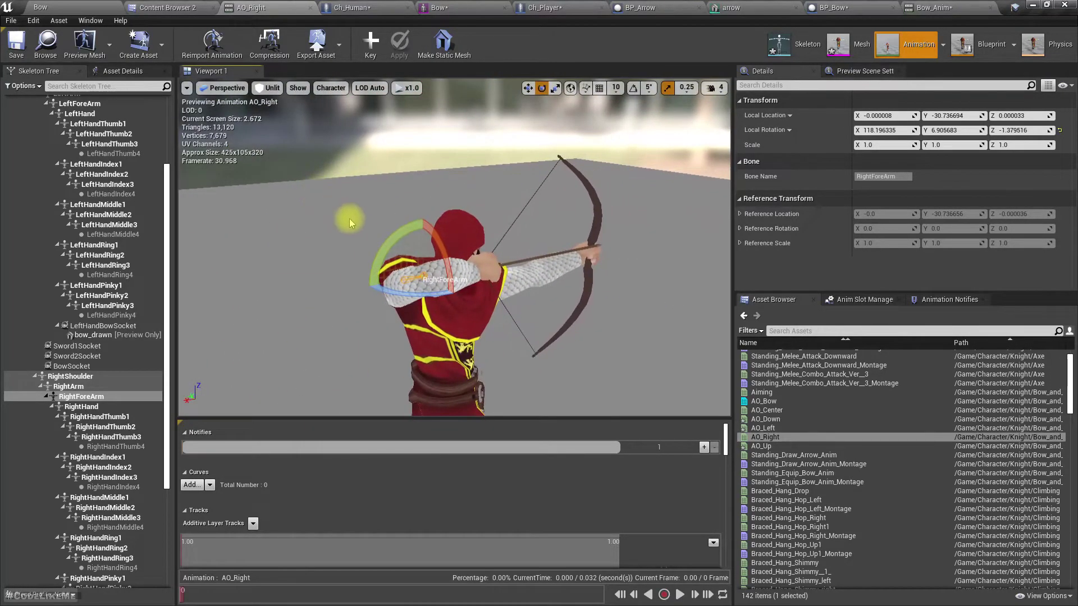
{"action": "left_click", "coordinate": [376, 47]}
{"action": "left_click", "coordinate": [405, 40]}
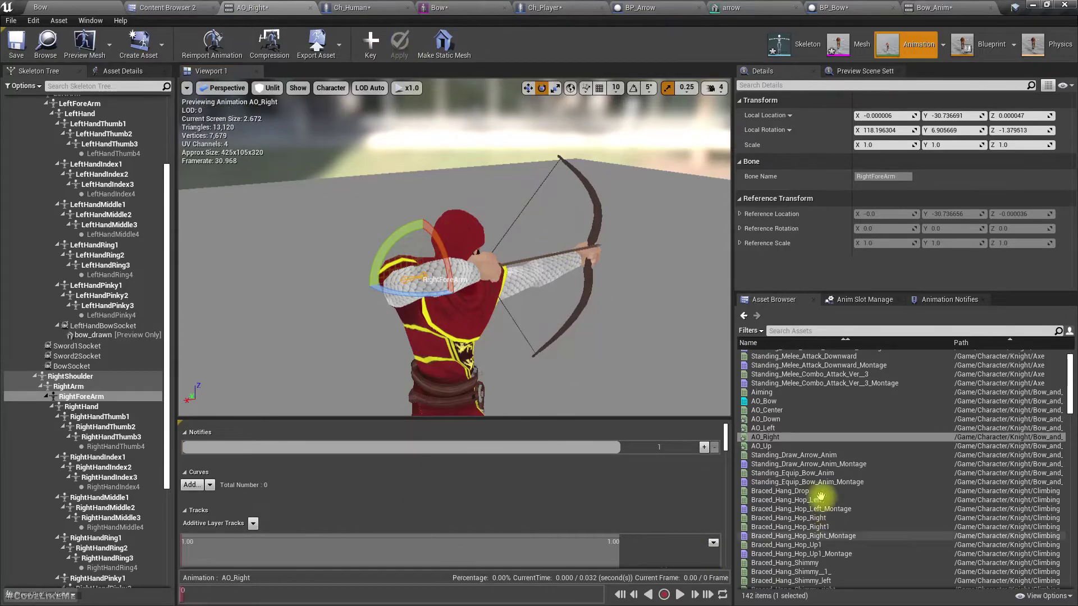
Open the AO_Bow aim offset, preview its blended poses on the pitch and yaw grid, and save it
{"action": "double_click", "coordinate": [769, 401]}
{"action": "right_click_drag", "start_coordinate": [528, 332], "coordinate": [331, 259]}
{"action": "left_click", "coordinate": [329, 258]}
{"action": "left_click_drag", "start_coordinate": [463, 495], "coordinate": [499, 434]}
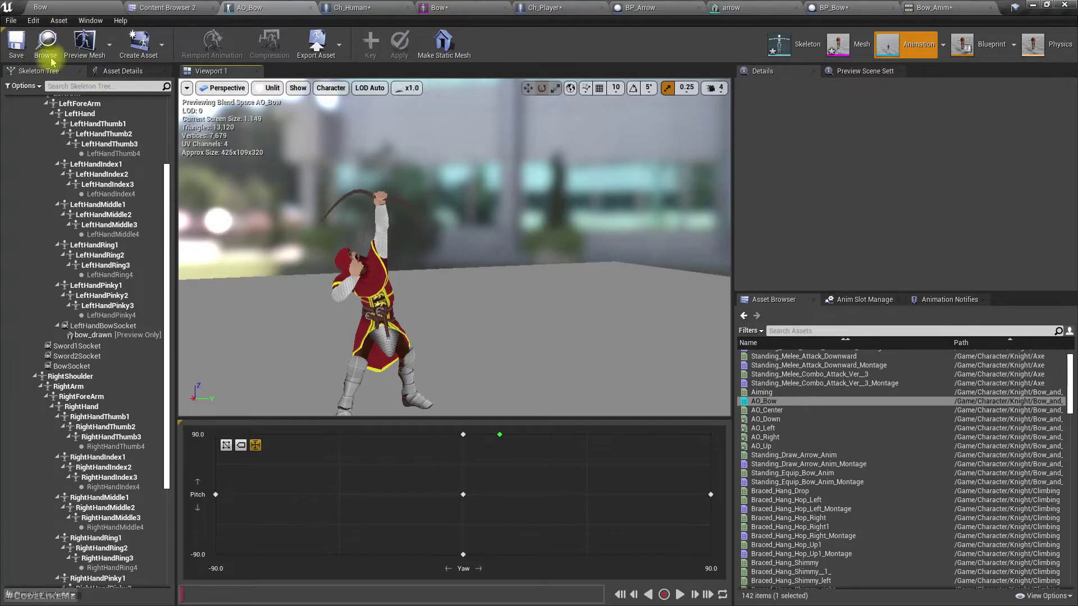
{"action": "left_click", "coordinate": [15, 49]}
Play-test the Bow level full screen to check the bow on the knight's back, and stop the session
{"action": "left_click", "coordinate": [59, 8]}
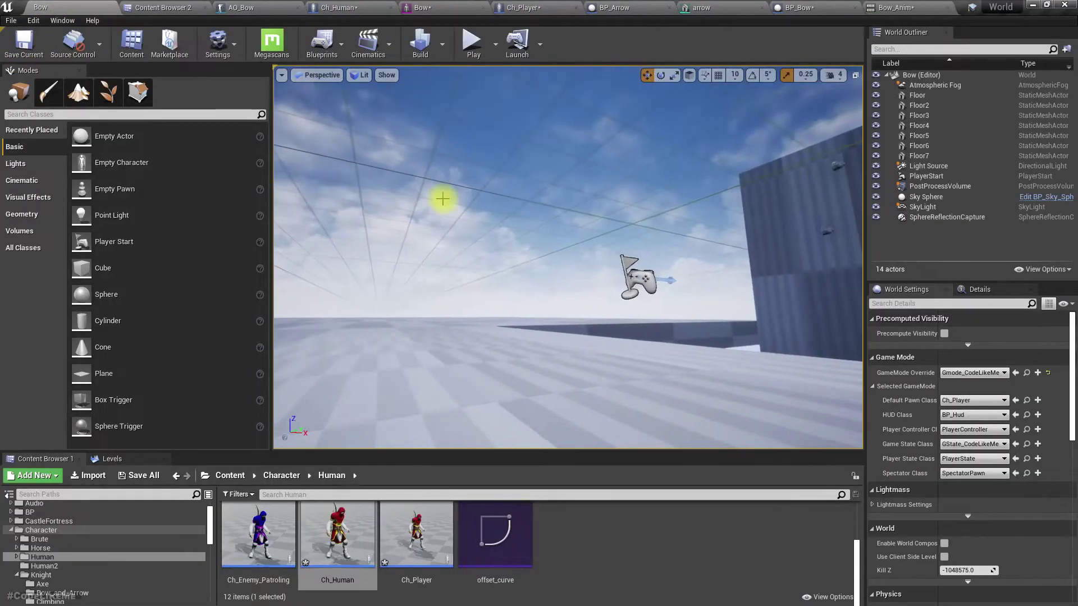
{"action": "key", "text": "F11"}
{"action": "key", "text": "alt+p"}
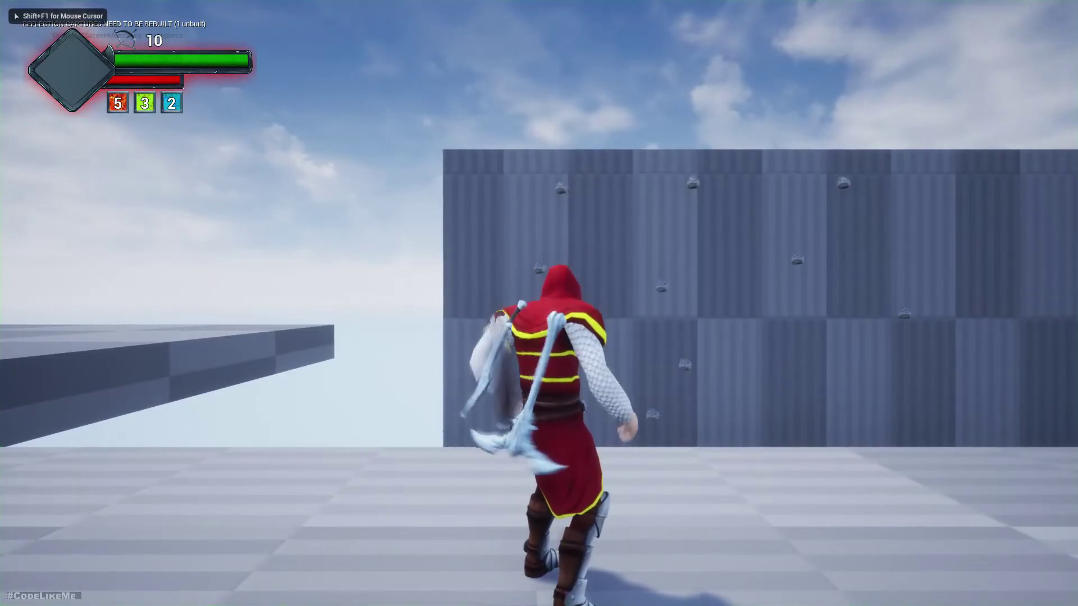
{"action": "key", "text": "Escape"}
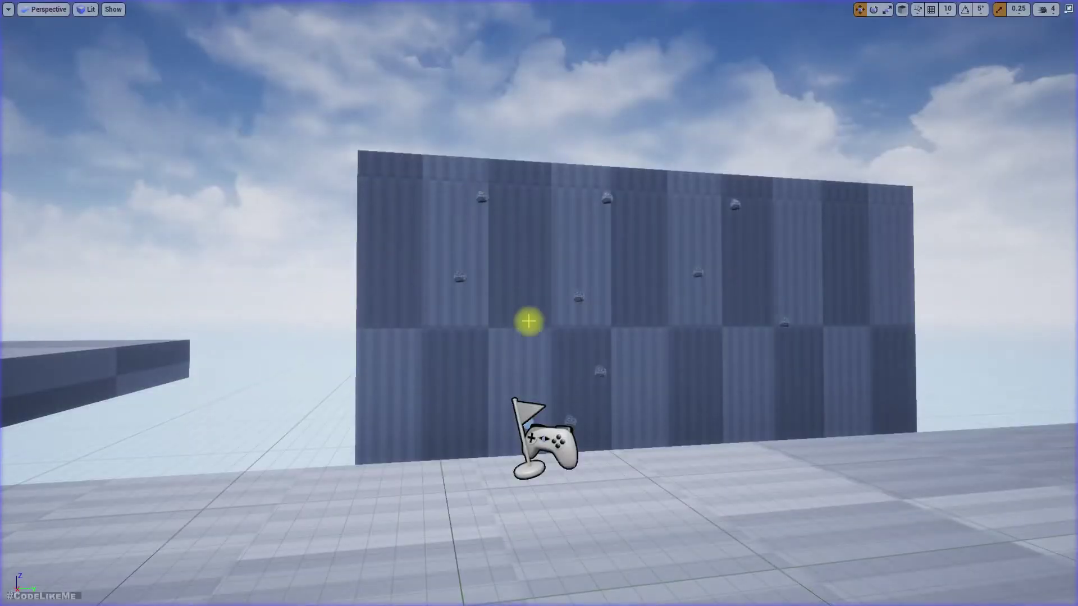
{"action": "key", "text": "F11"}
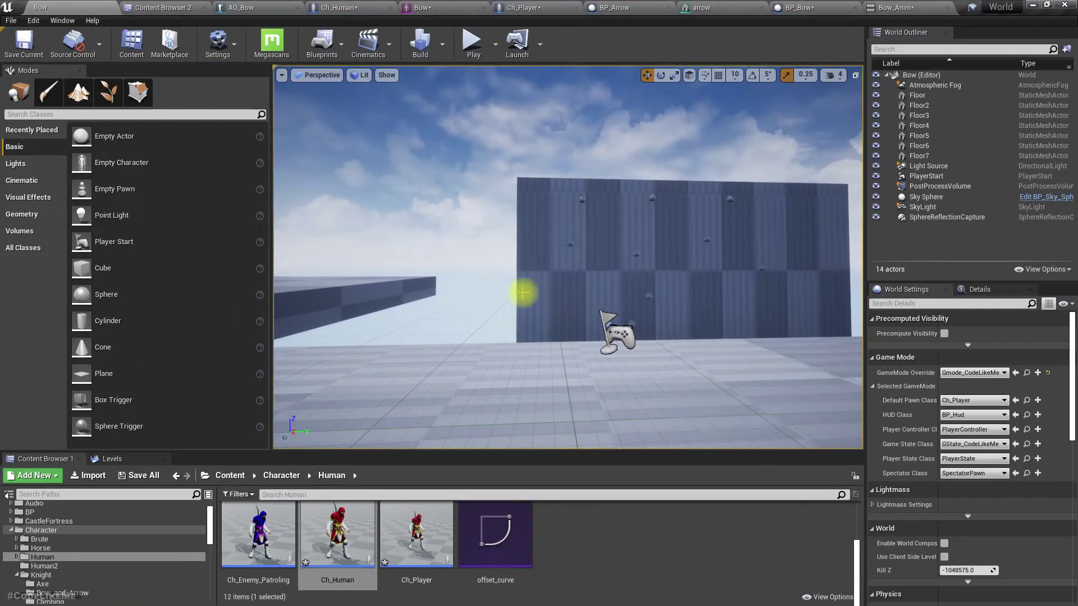
Find the references to bow_hinge in Ch_Human and jump to its Get node in the Bow And Arrow graph
{"action": "left_click", "coordinate": [340, 7]}
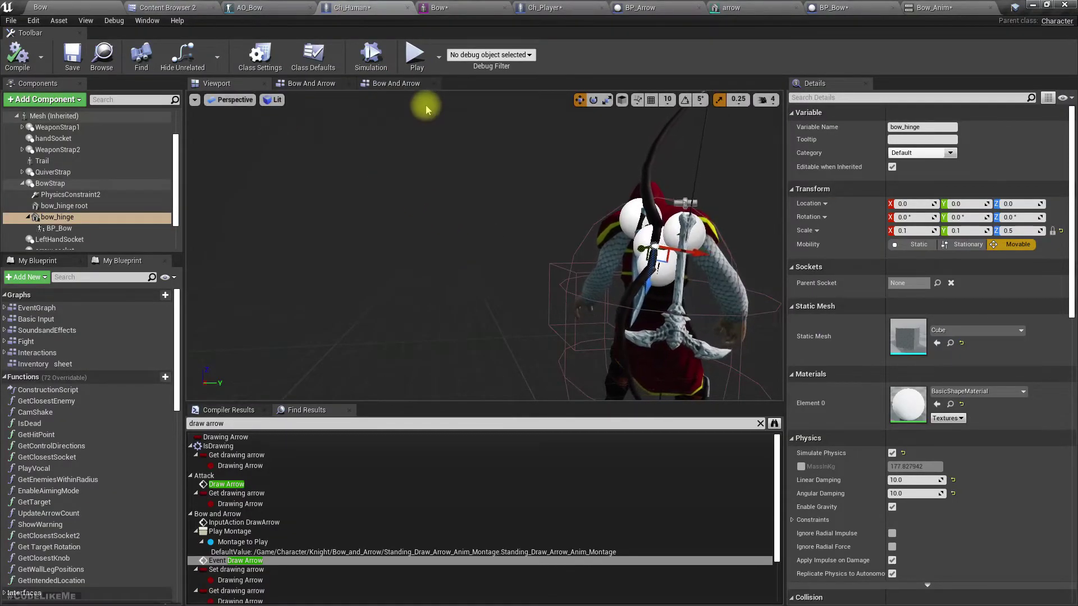
{"action": "left_click", "coordinate": [310, 85]}
{"action": "scroll", "coordinate": [443, 342], "scroll_direction": "down", "scroll_amount": 3}
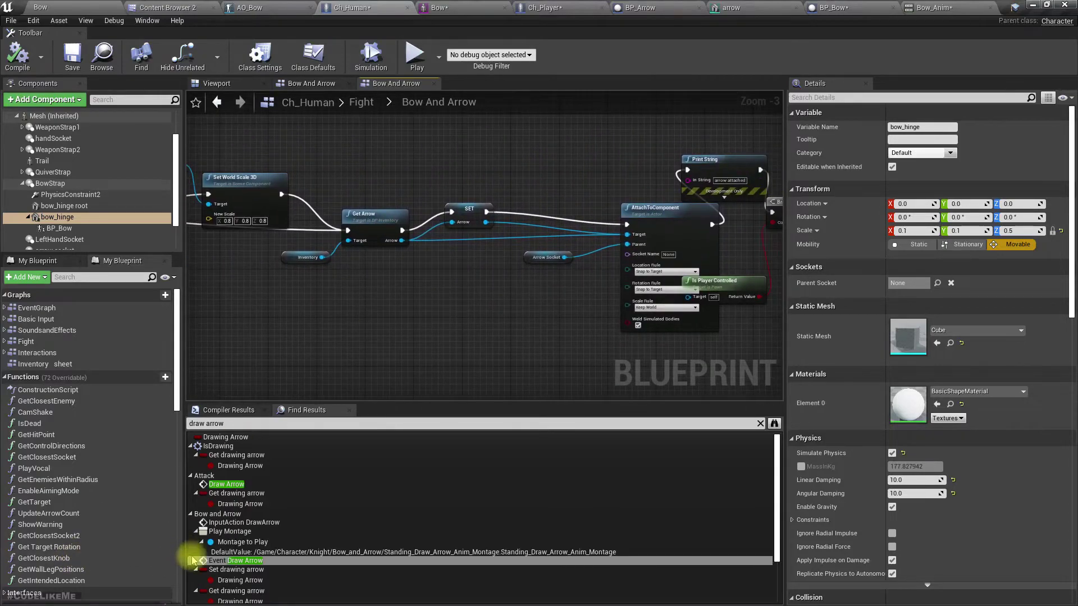
{"action": "left_click", "coordinate": [112, 230]}
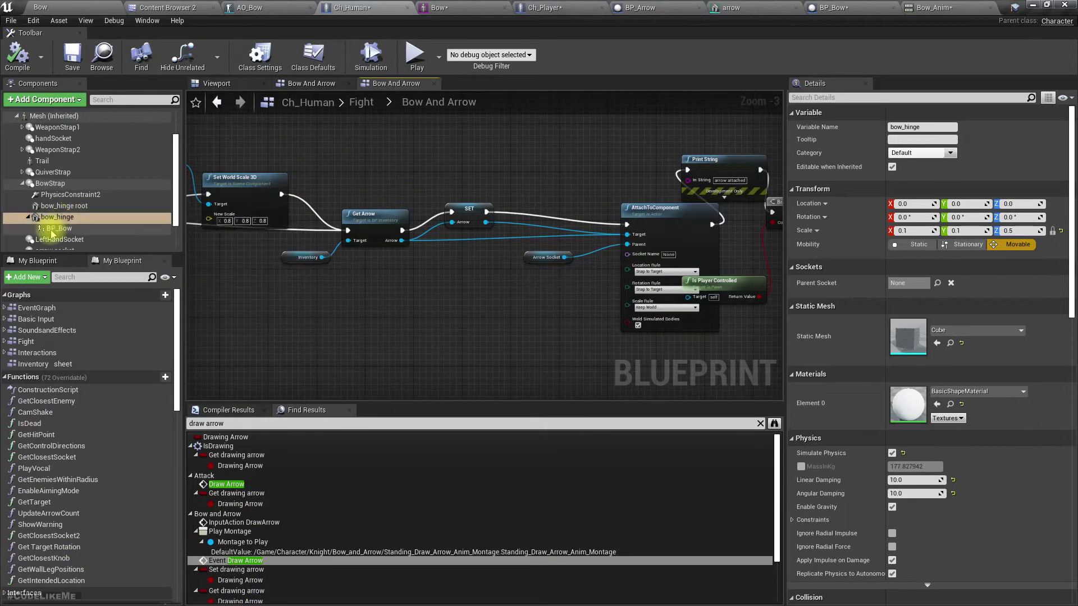
{"action": "left_click", "coordinate": [58, 218]}
{"action": "right_click", "coordinate": [58, 221]}
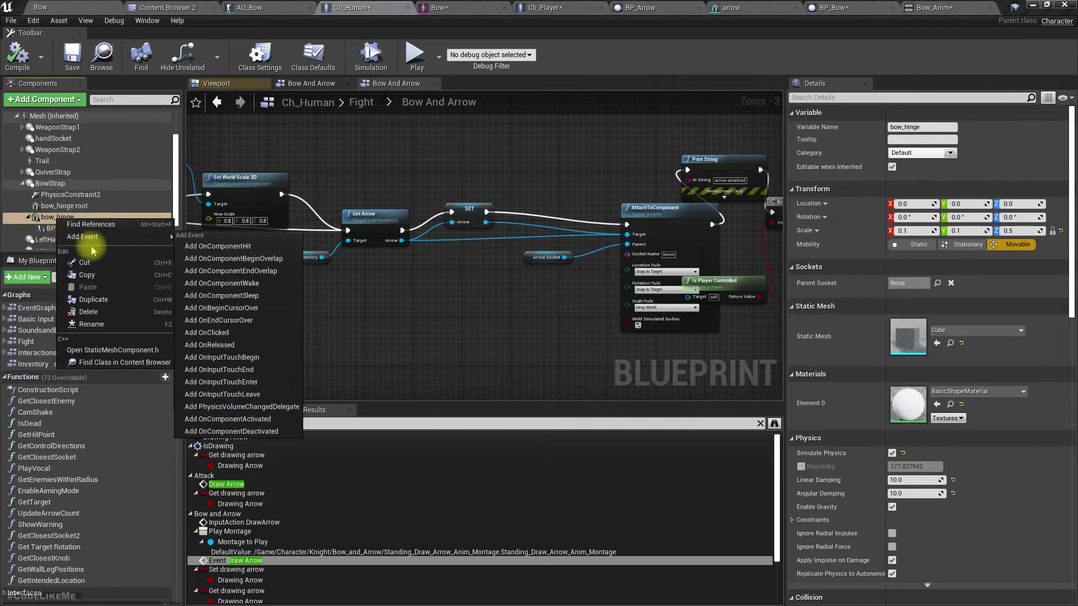
{"action": "left_click", "coordinate": [98, 225]}
{"action": "left_click", "coordinate": [231, 446]}
{"action": "double_click", "coordinate": [232, 447]}
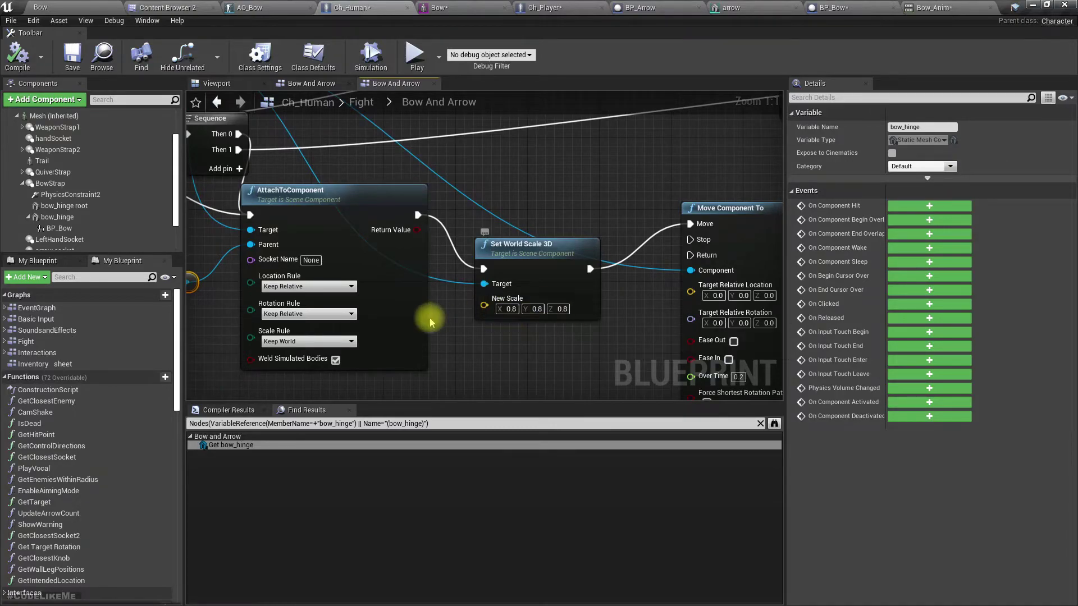
In Ch_Human's viewport, compare the transform settings of the BP_Bow and bow_hinge components
{"action": "left_click", "coordinate": [220, 83]}
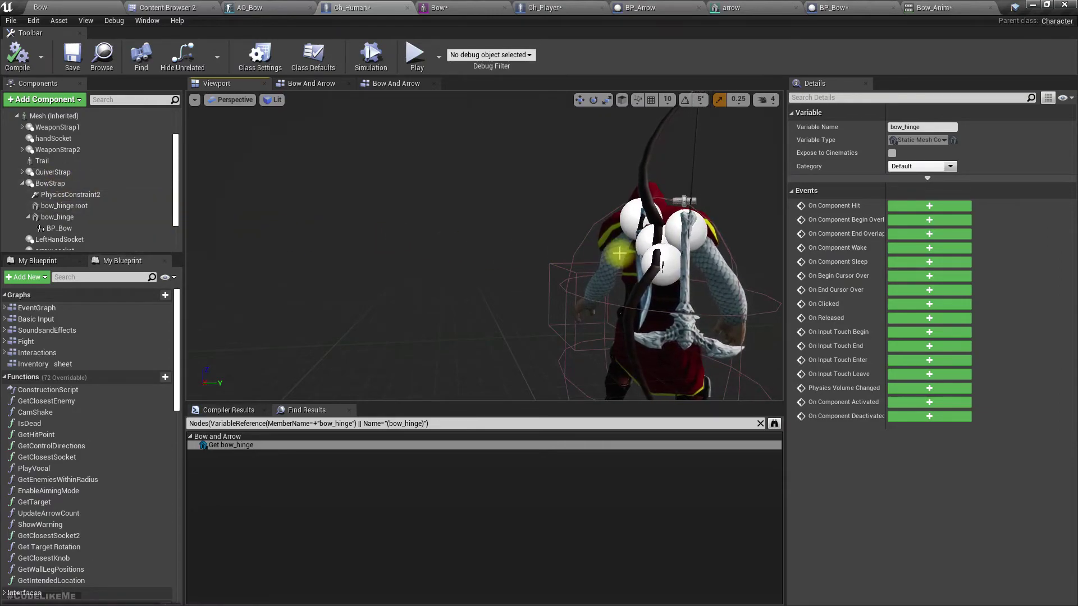
{"action": "left_click", "coordinate": [648, 192]}
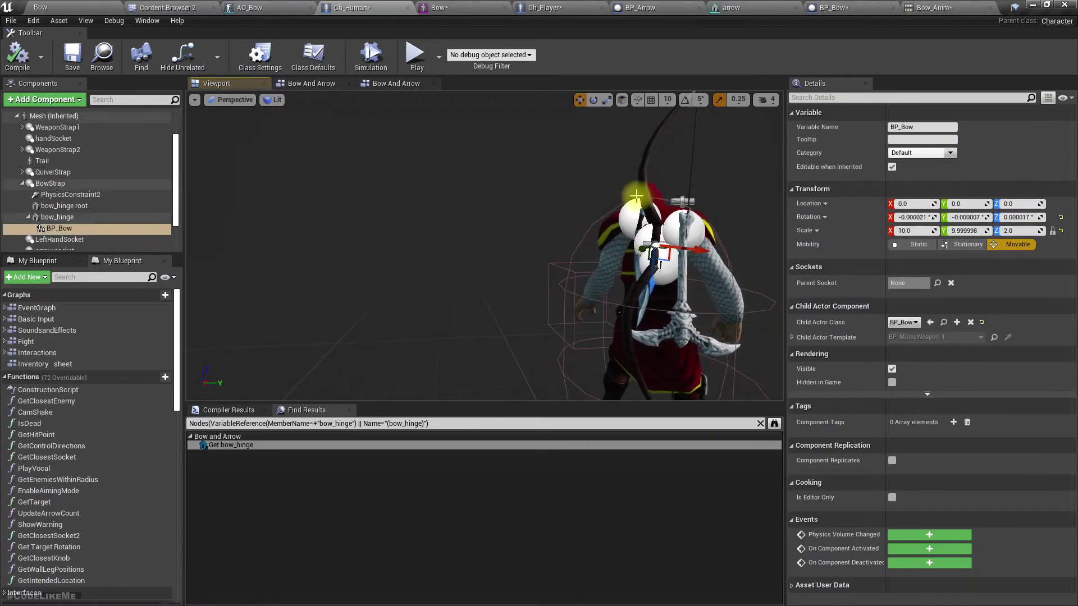
{"action": "left_click", "coordinate": [63, 219]}
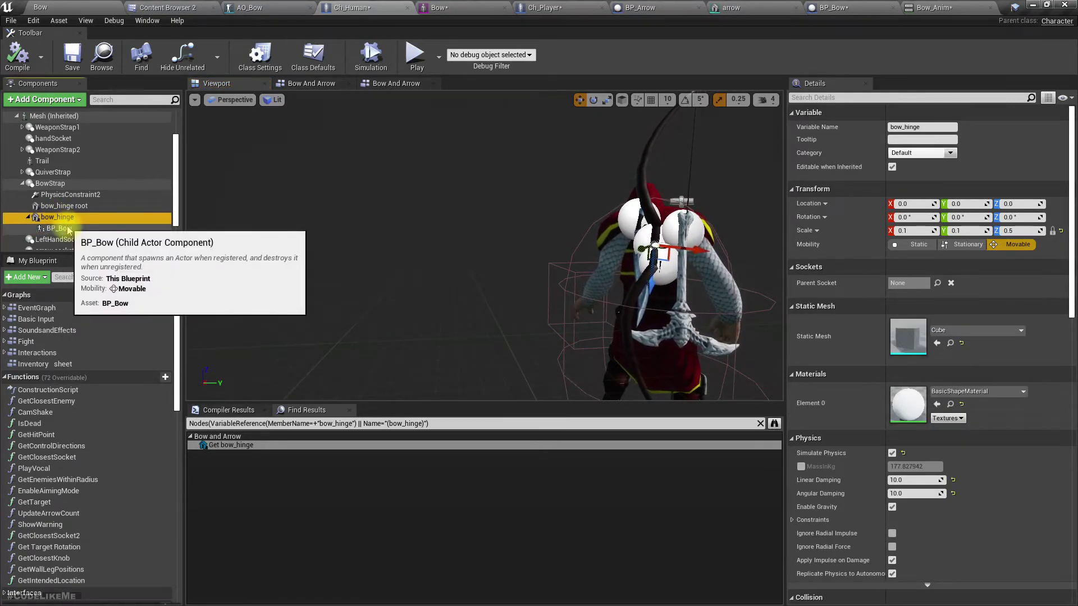
Parent BP_Bow to BowStrap while scaling it uniformly to 0.6, and reattach it to bow_hinge
{"action": "left_click", "coordinate": [69, 229]}
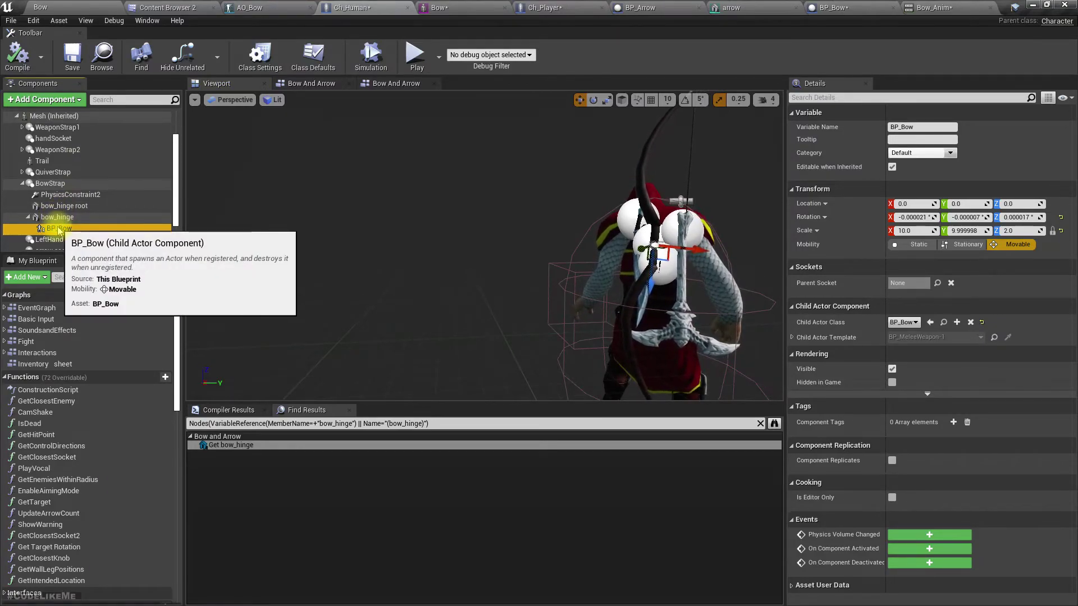
{"action": "left_click_drag", "start_coordinate": [58, 230], "coordinate": [61, 191]}
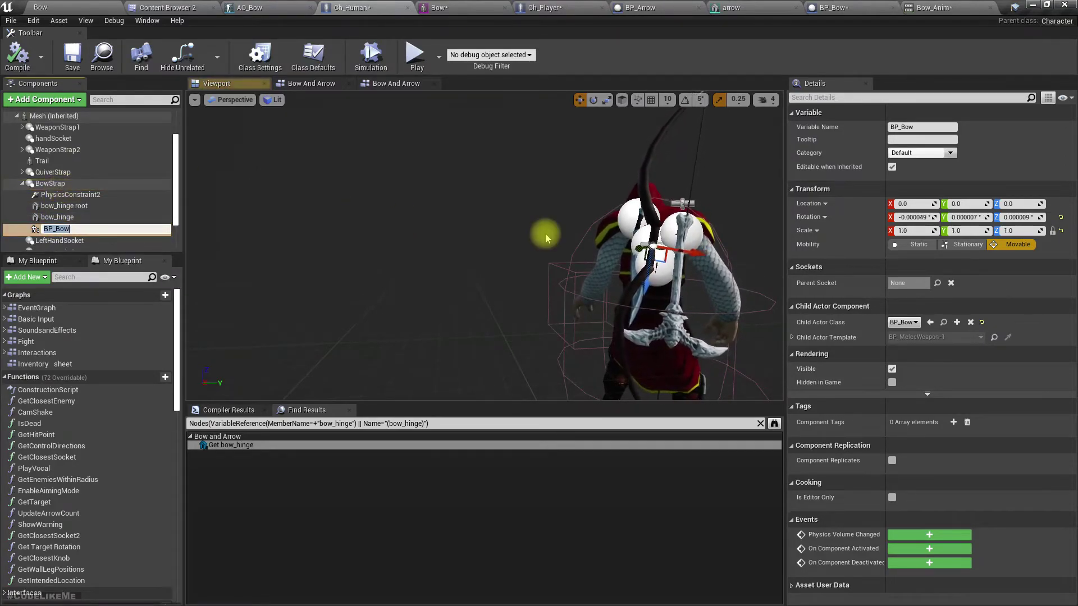
{"action": "left_click", "coordinate": [912, 231]}
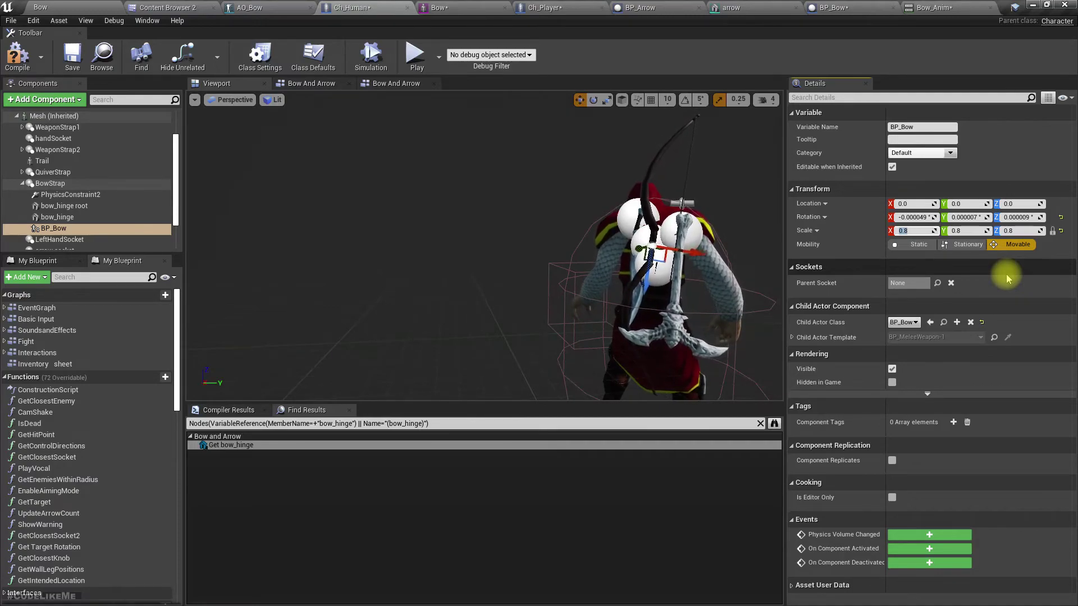
{"action": "type", "text": "."}
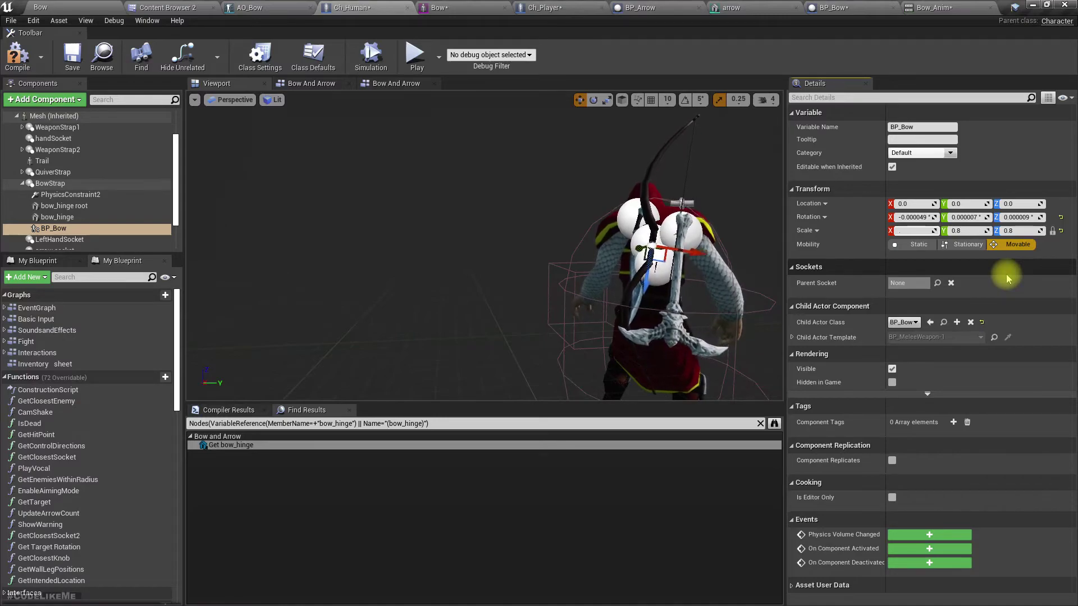
{"action": "type", "text": "6"}
{"action": "key", "text": "Return"}
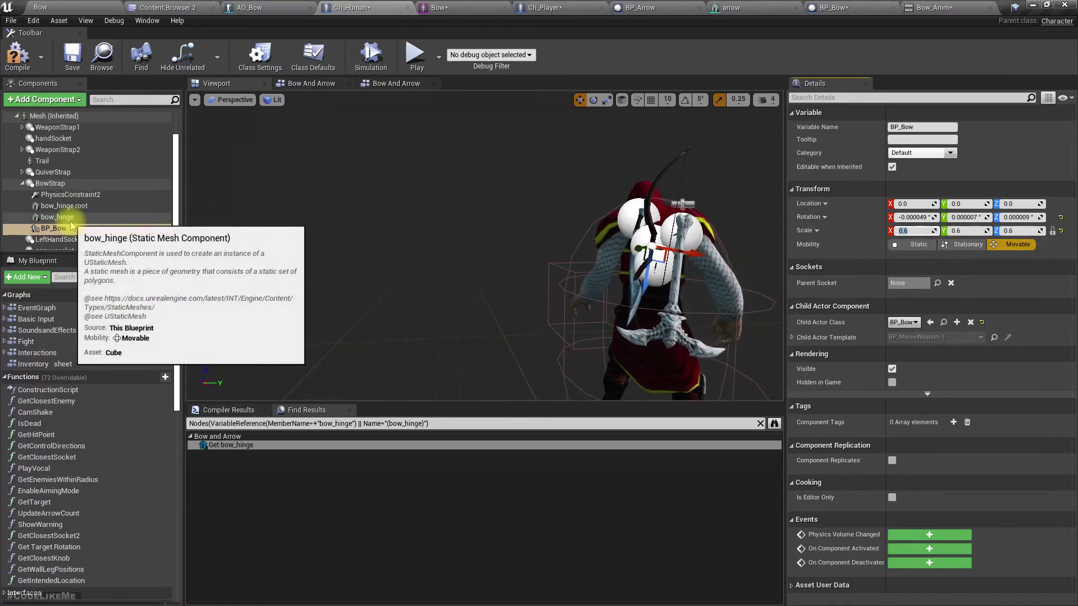
{"action": "left_click_drag", "start_coordinate": [54, 229], "coordinate": [54, 223]}
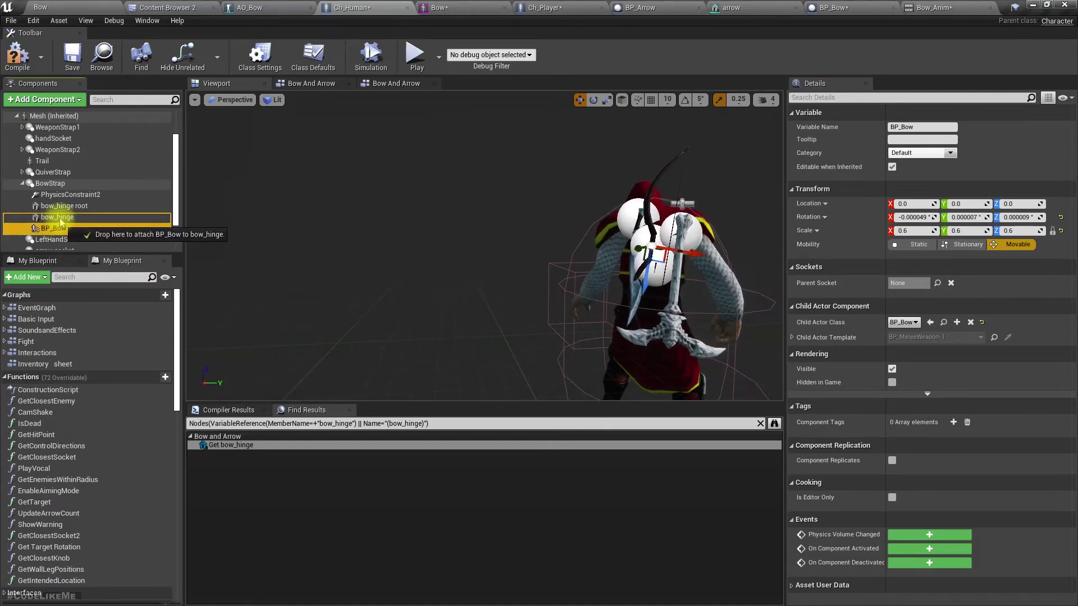
In the Bow And Arrow graph, set the Set World Scale 3D node's New Scale to 0.6 on all axes and compile Ch_Human
{"action": "left_click", "coordinate": [393, 83]}
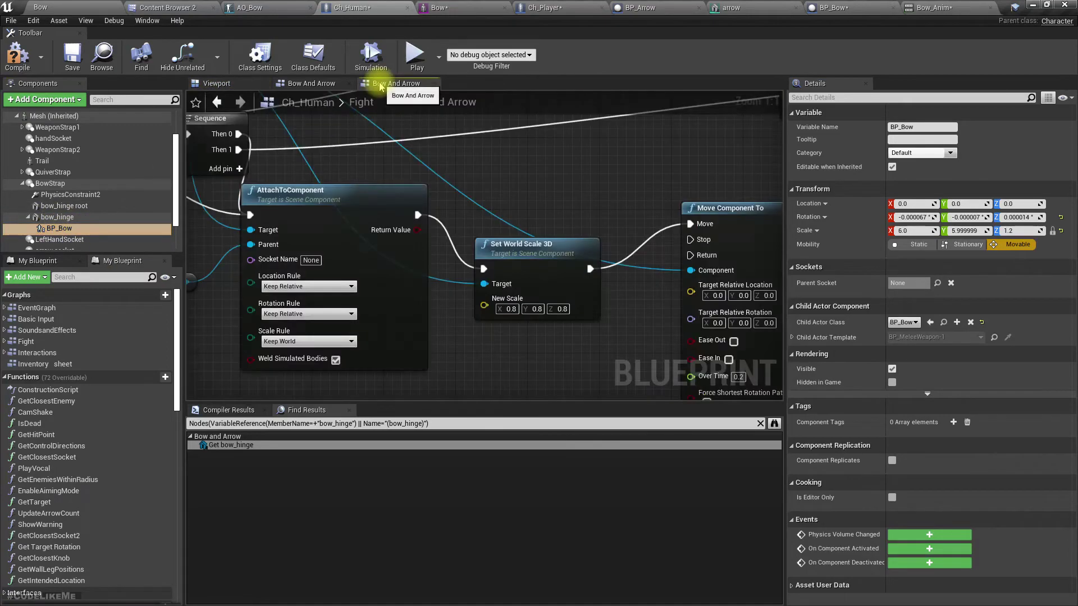
{"action": "left_click", "coordinate": [508, 309]}
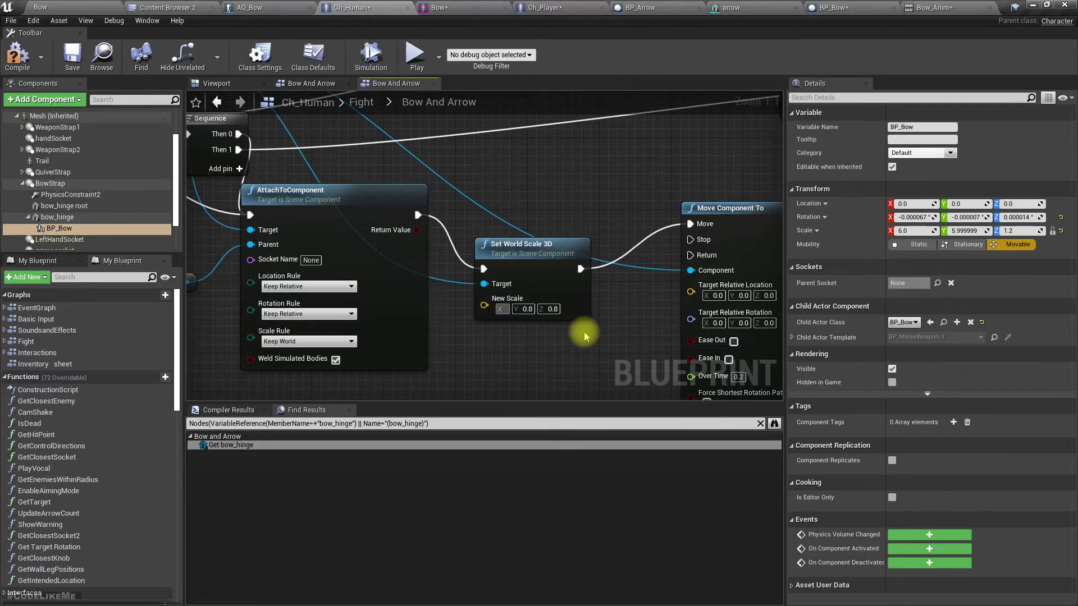
{"action": "type", "text": "0.6"}
{"action": "key", "text": "Tab"}
{"action": "type", "text": "0.6"}
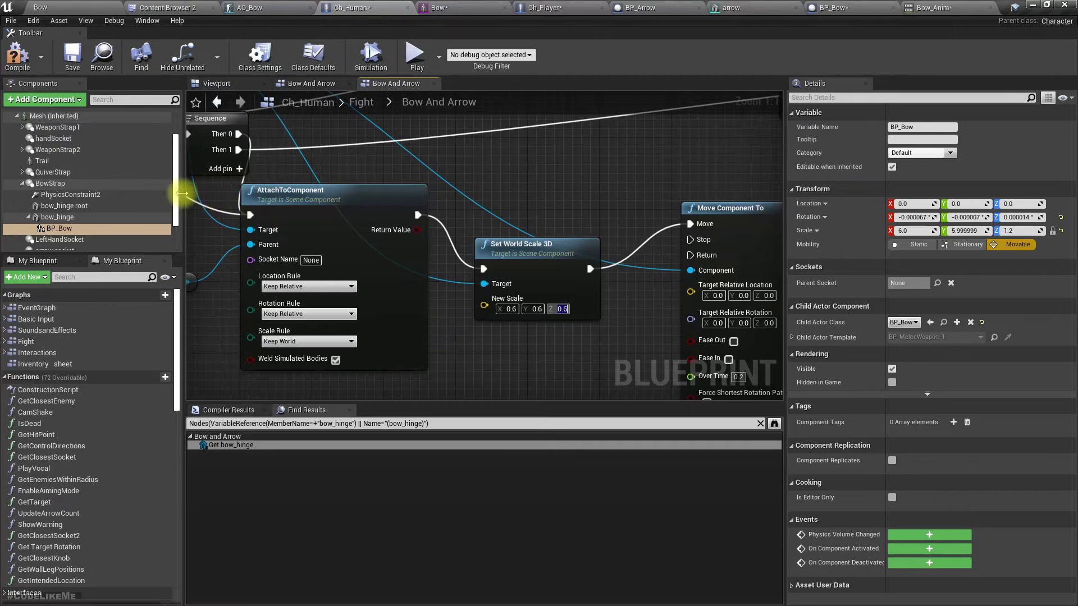
{"action": "left_click", "coordinate": [20, 64]}
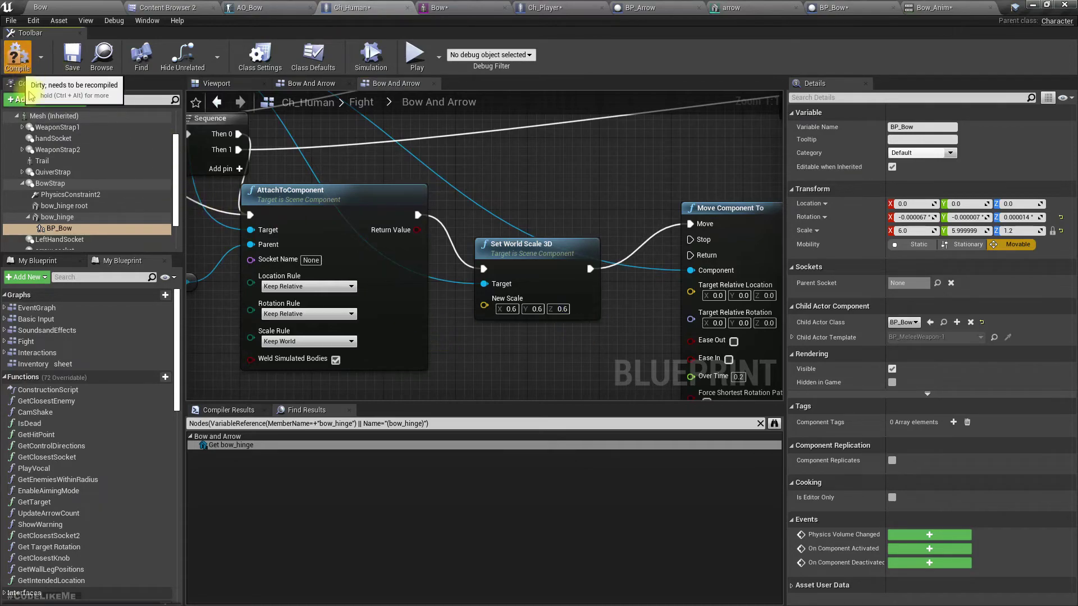
Play-test the Bow level to check the bow's size while aiming and on the knight's back, and stop the session
{"action": "left_click", "coordinate": [66, 5]}
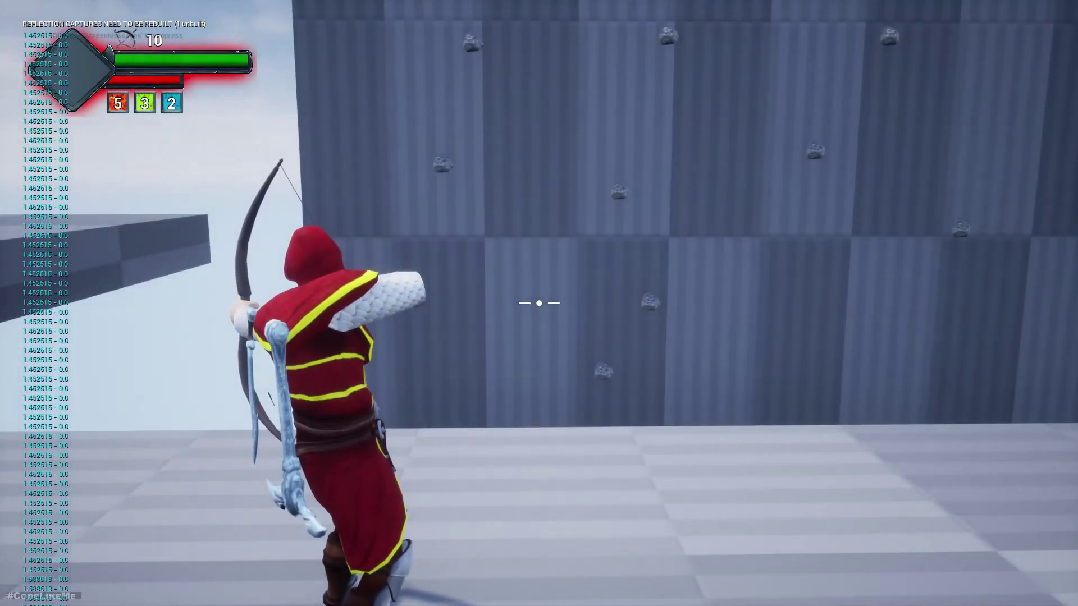
{"action": "key", "text": "w"}
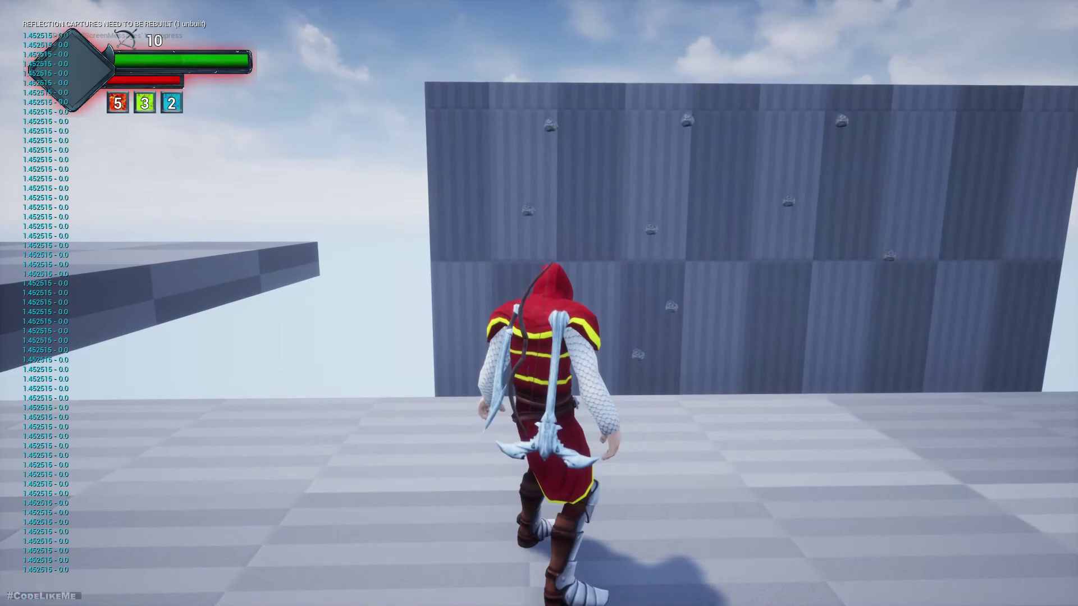
{"action": "key", "text": "Escape"}
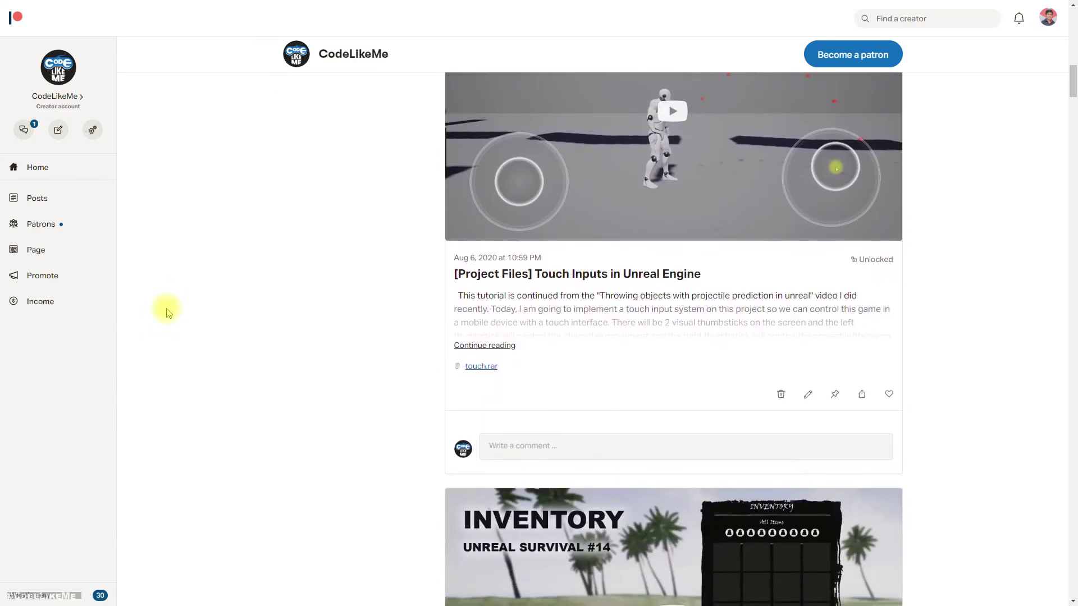
On CodeLikeMe's Patreon page in the browser, look through the older project file posts
{"action": "scroll", "coordinate": [289, 250], "scroll_direction": "down", "scroll_amount": 15}
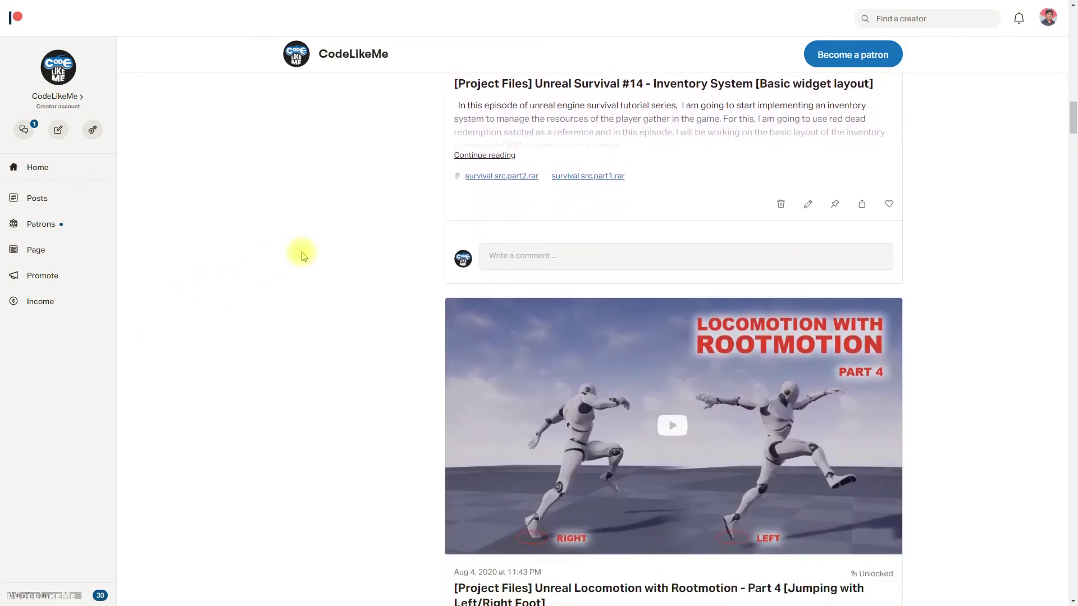
{"action": "scroll", "coordinate": [306, 264], "scroll_direction": "down", "scroll_amount": 15}
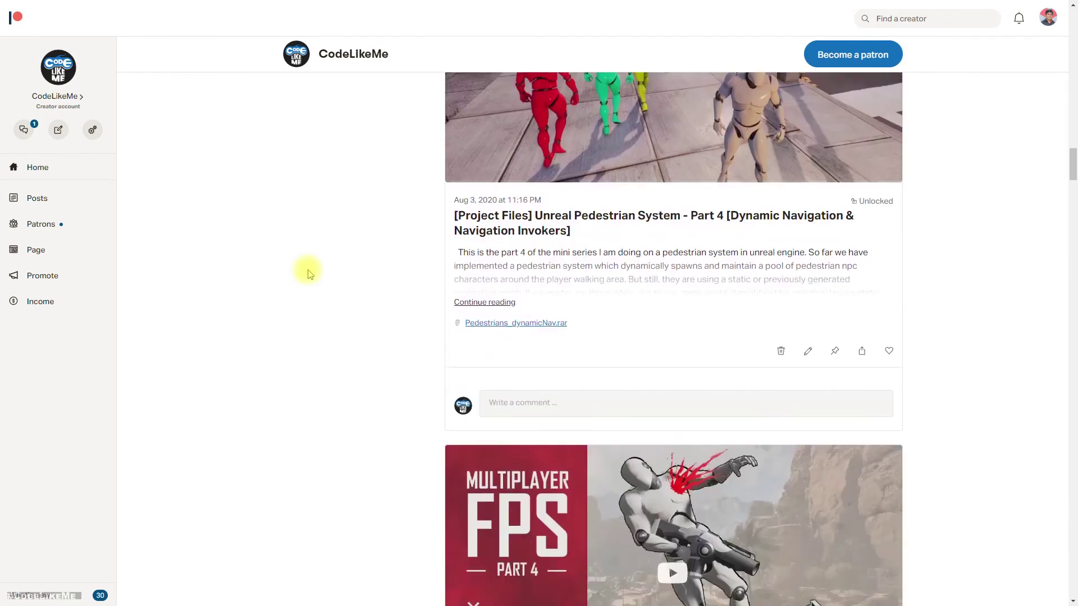
{"action": "scroll", "coordinate": [314, 274], "scroll_direction": "down", "scroll_amount": 15}
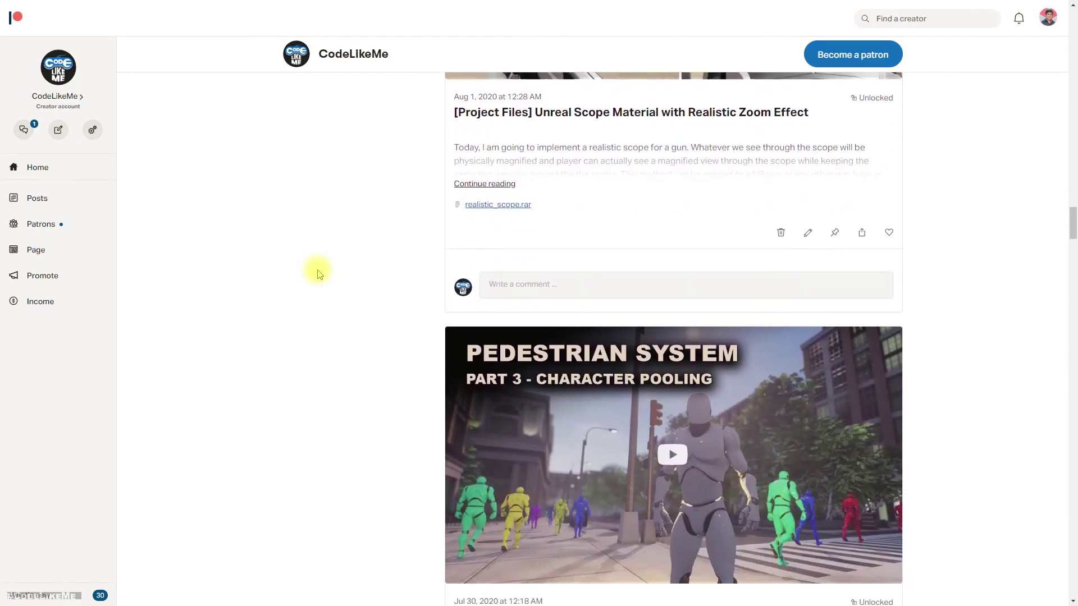
{"action": "scroll", "coordinate": [325, 275], "scroll_direction": "down", "scroll_amount": 15}
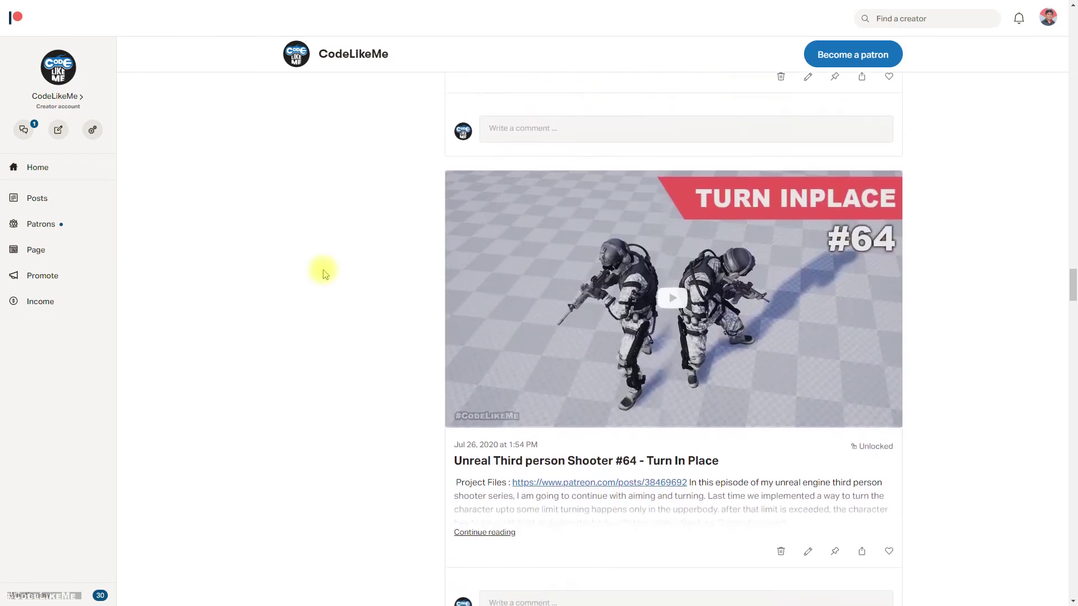
{"action": "scroll", "coordinate": [337, 278], "scroll_direction": "down", "scroll_amount": 15}
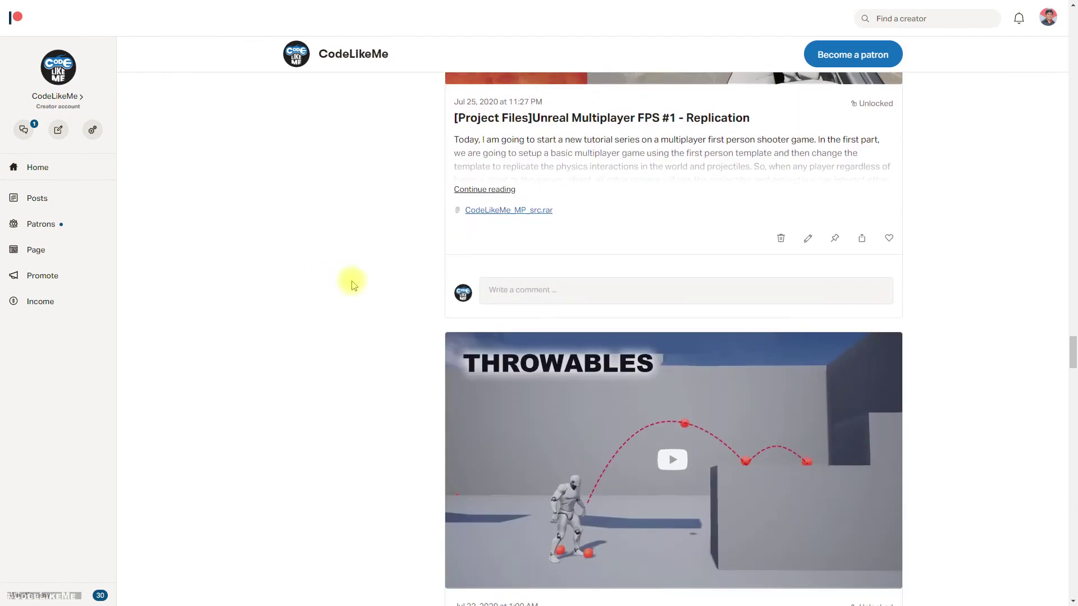